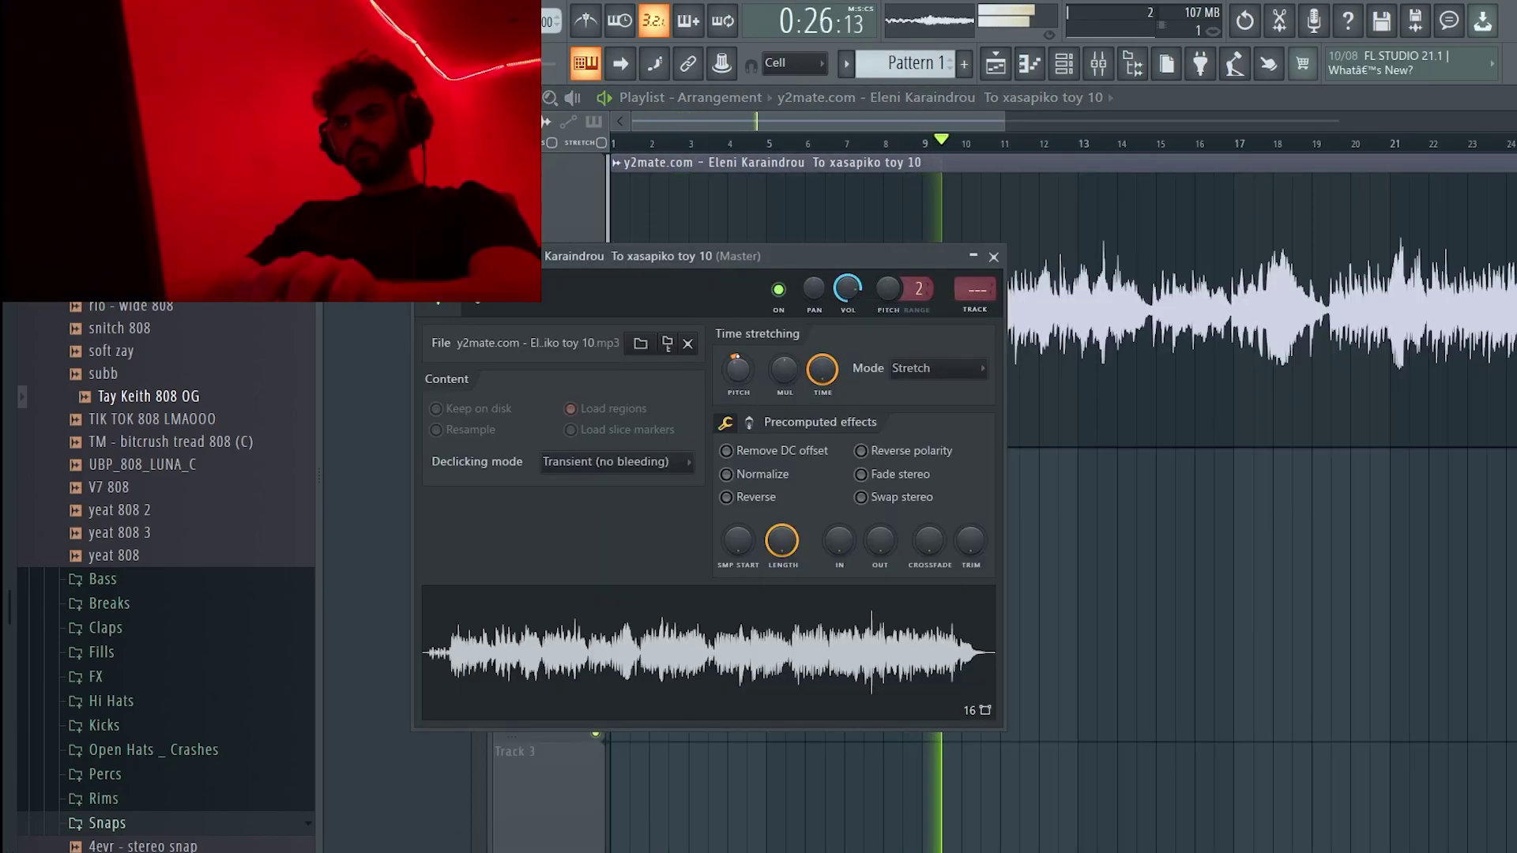
- Audition the short Eleni Karaindrou sample clip on the first playlist track and slice it at bar 3
right_click(804, 616)
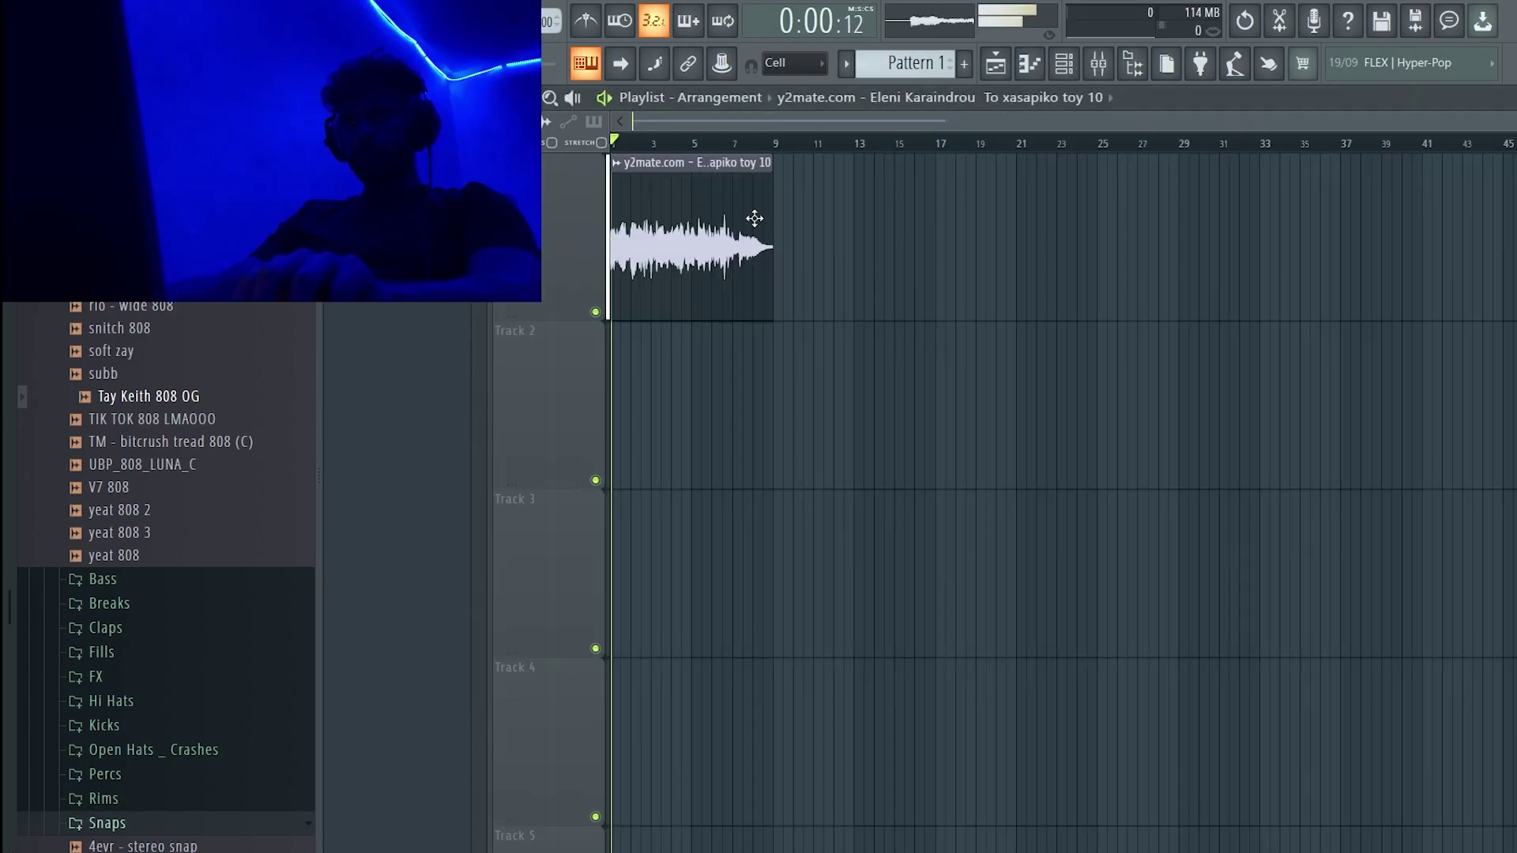
drag(770, 220, 964, 220)
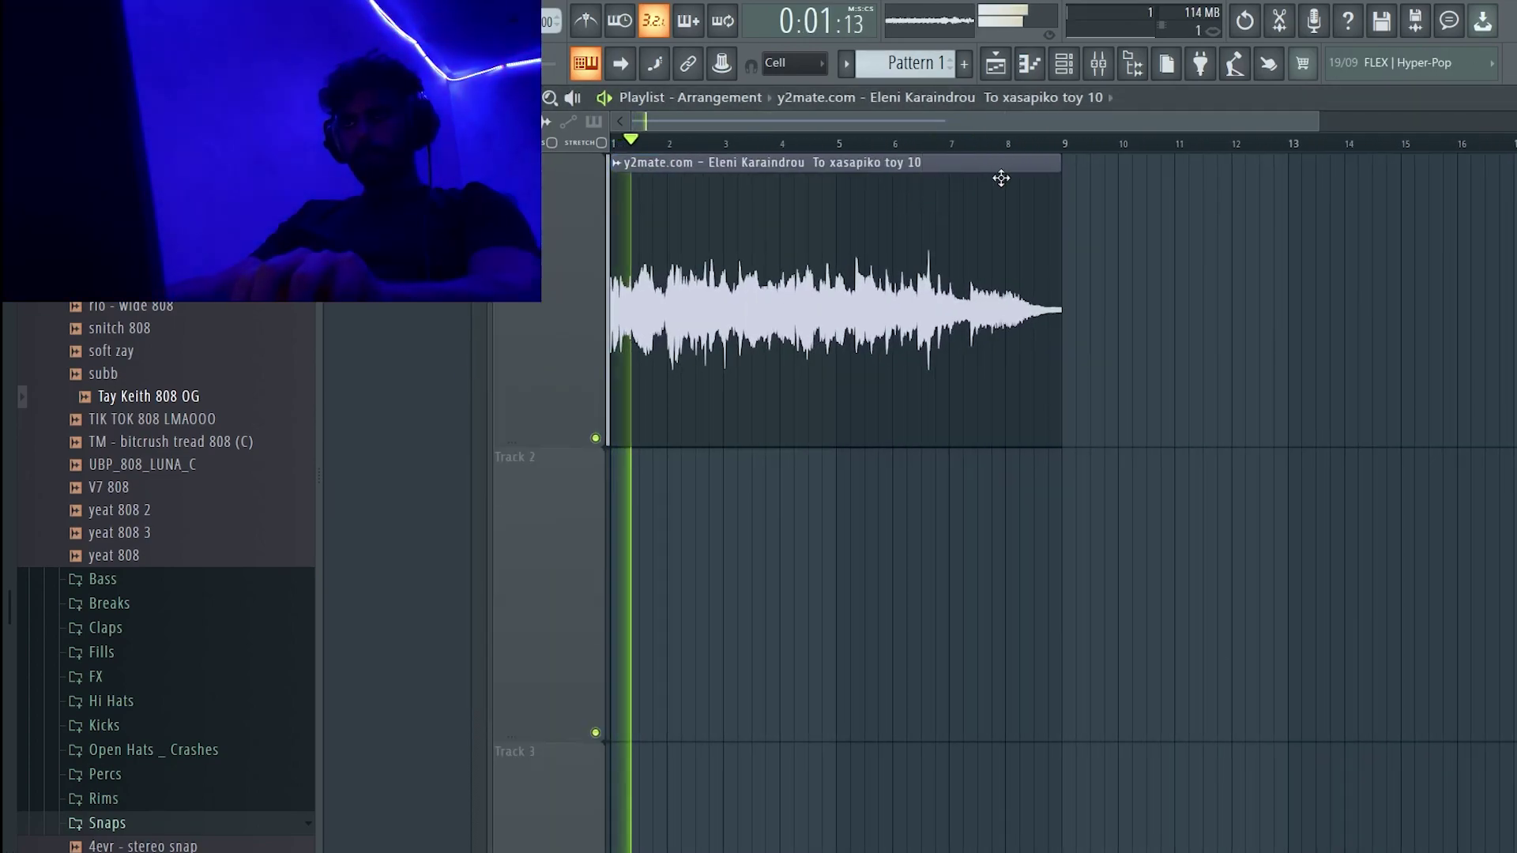
scroll(423, 509, up, 5)
click(999, 535)
right_click(1130, 553)
scroll(1135, 550, down, 2)
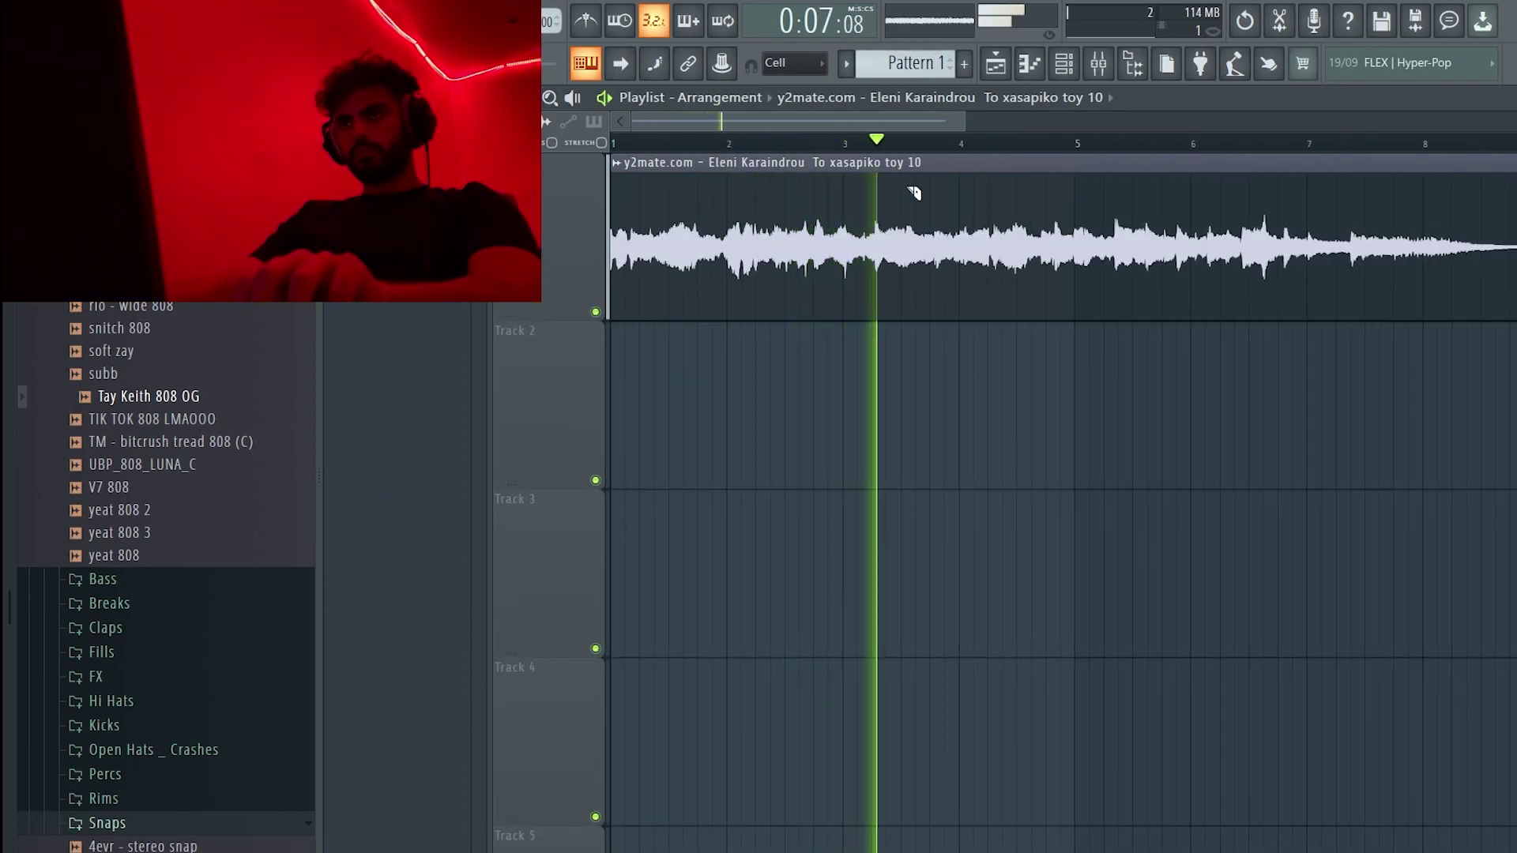
click(843, 144)
click(848, 196)
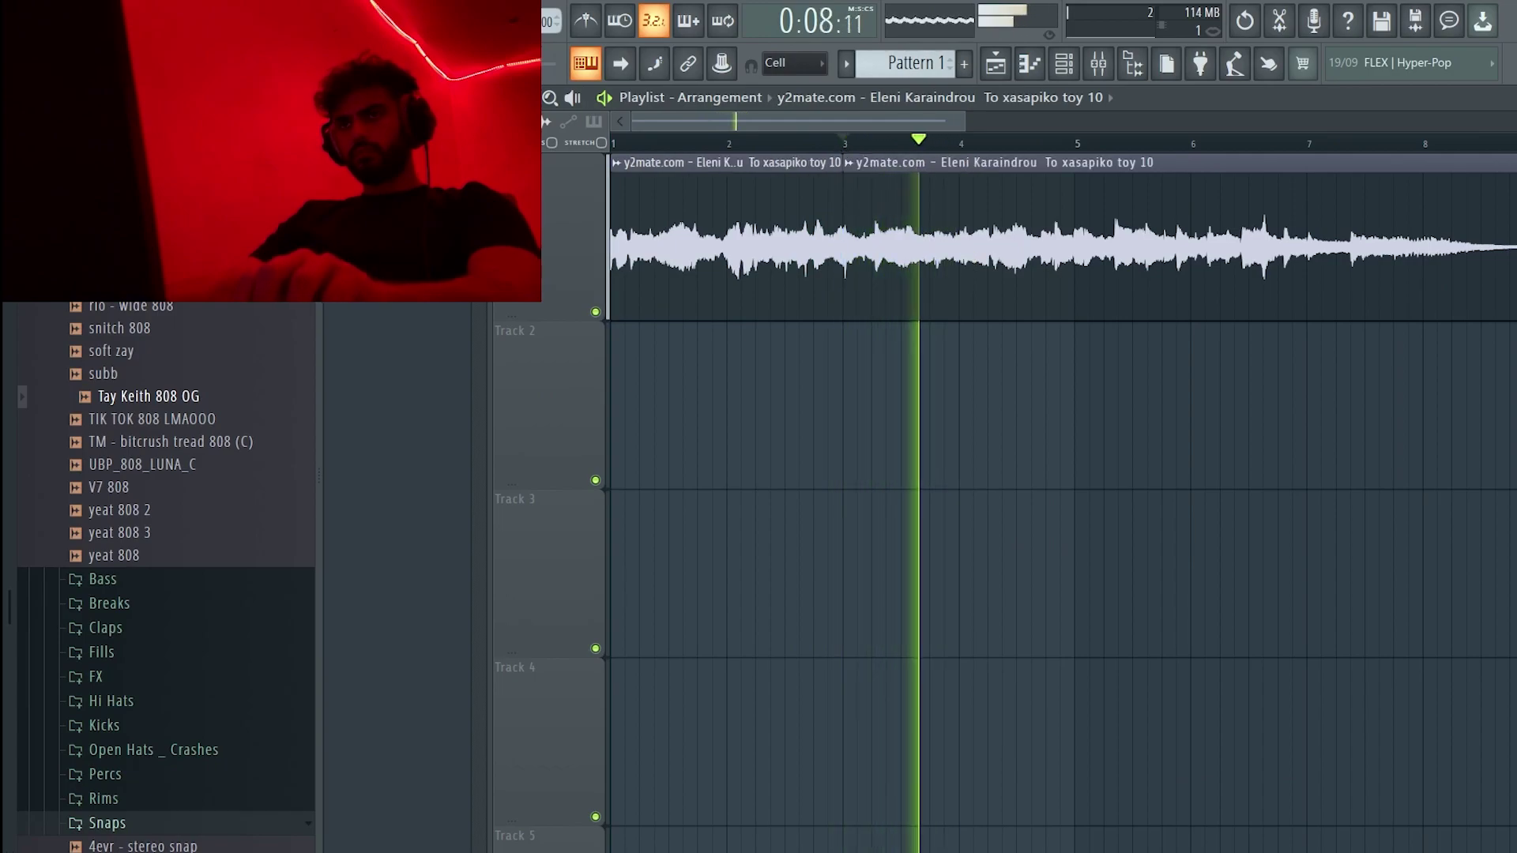
- Move the remainder to Track 2 at bar 9, repeat the two-bar slice up to bar 9, and play from bar 8
drag(1104, 186, 1349, 355)
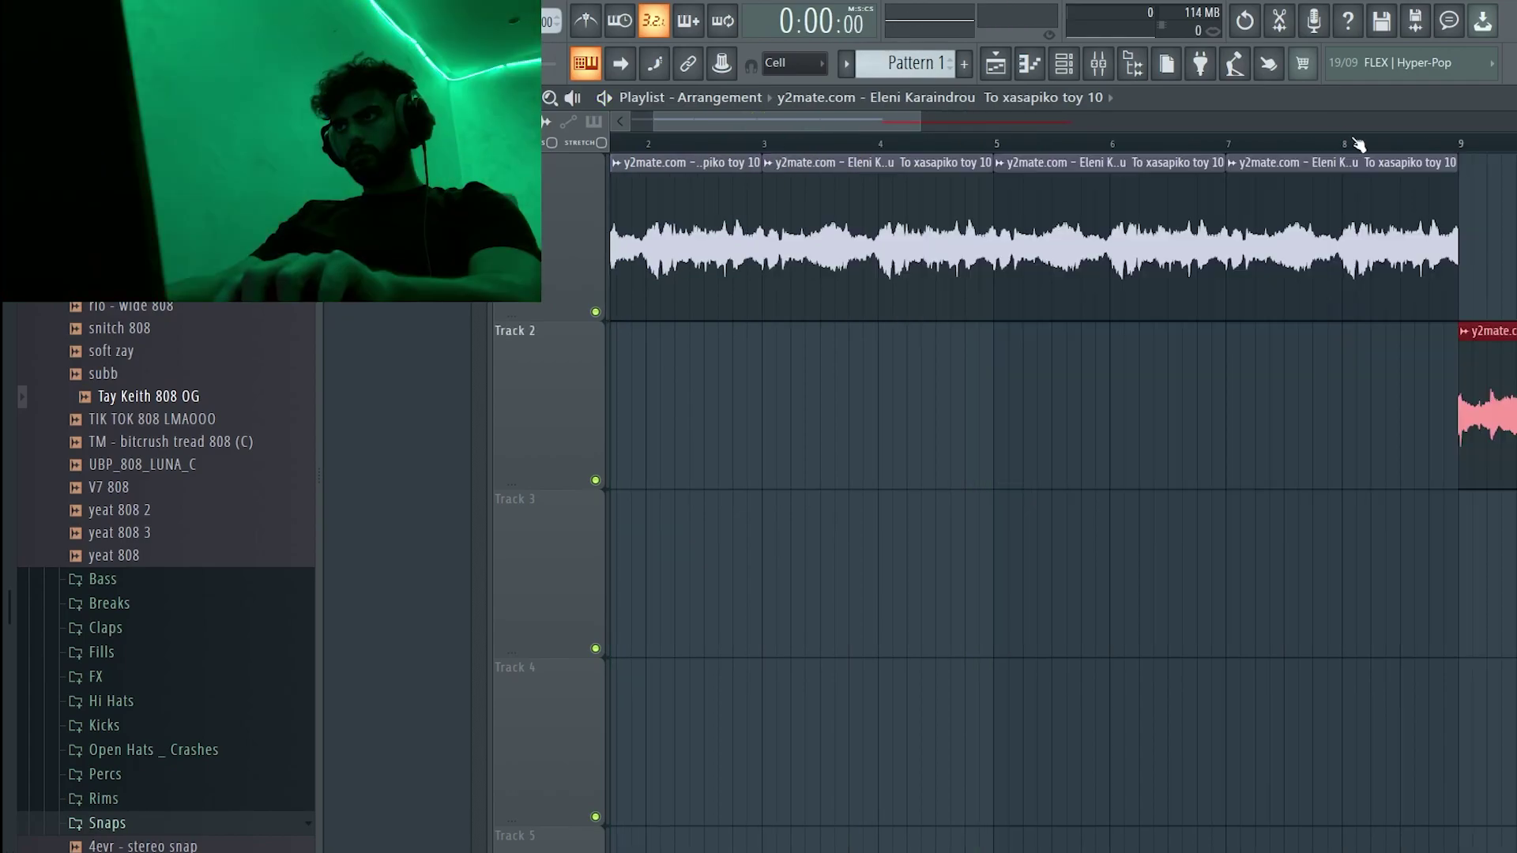
click(1356, 142)
key(space)
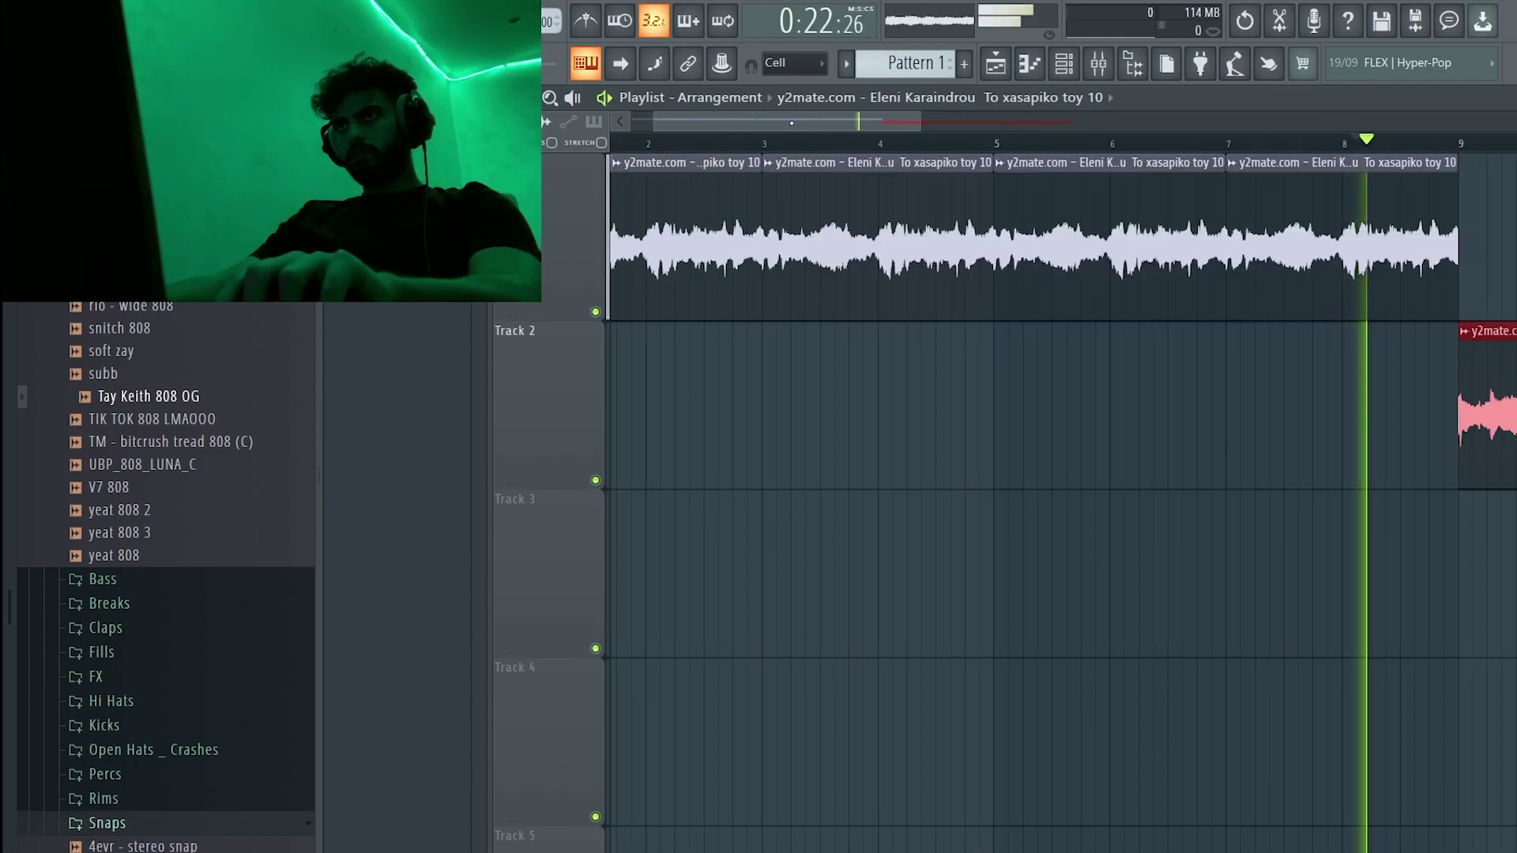
- Cut the Track 2 clip down to bars 9 to 11 and duplicate it at bar 11
scroll(1265, 206, right, 5)
ctrl+right_click(1122, 224)
ctrl+right_click(1201, 340)
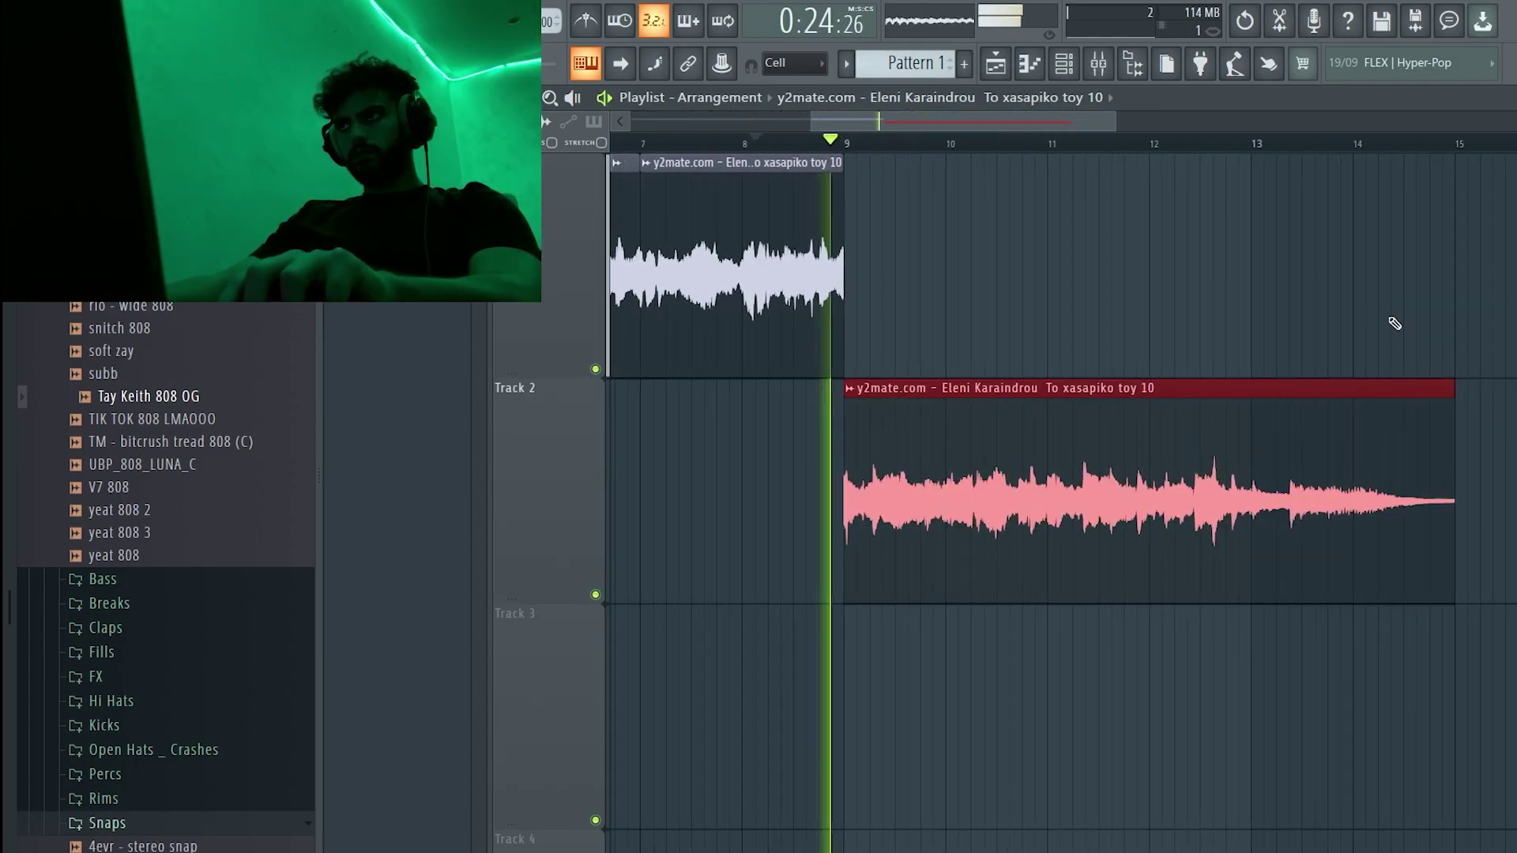
ctrl+click(1416, 339)
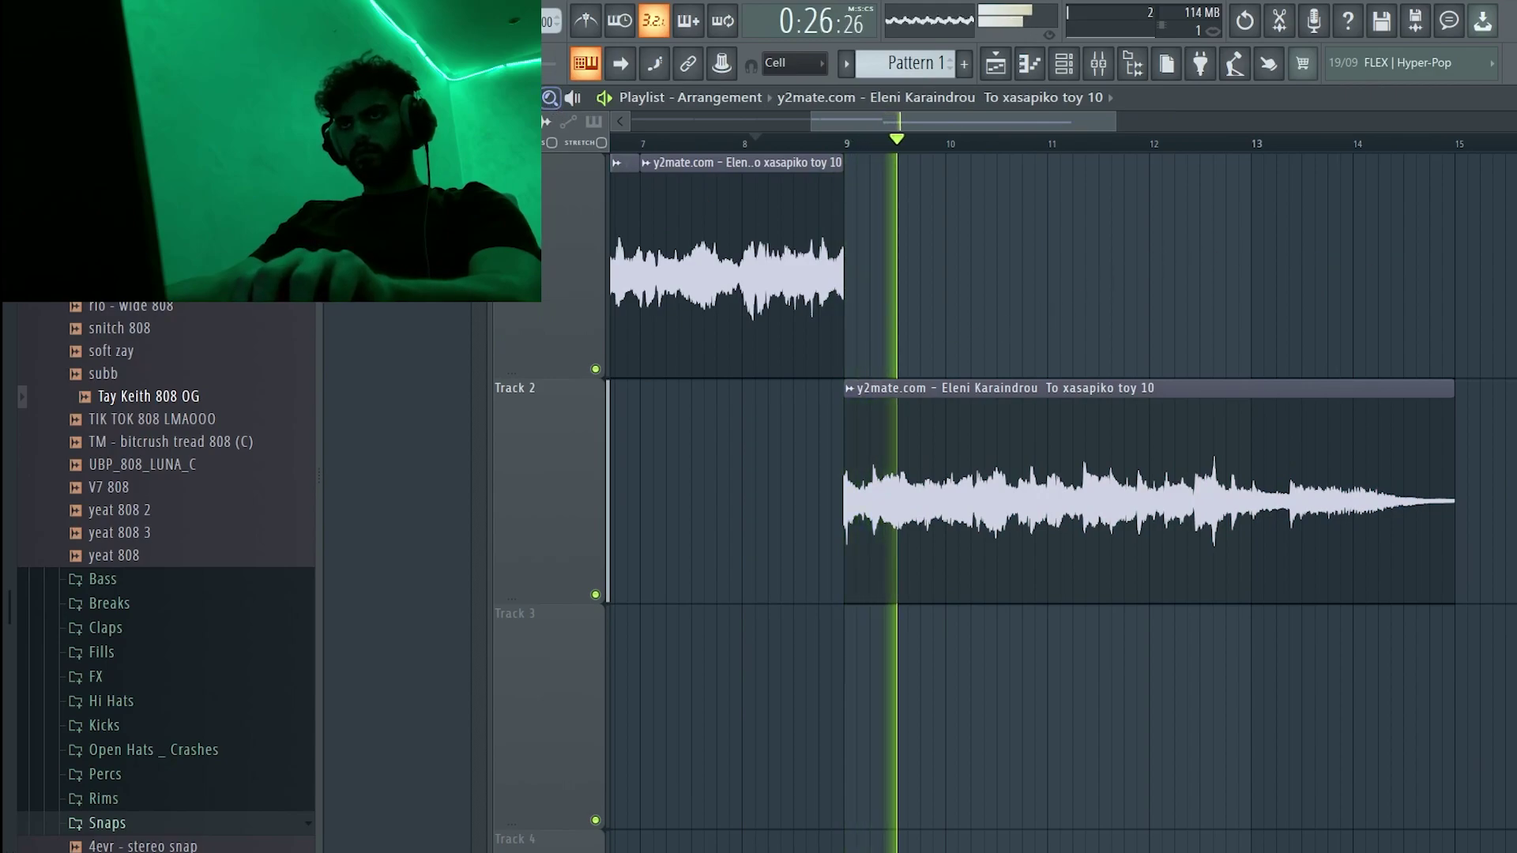
click(586, 24)
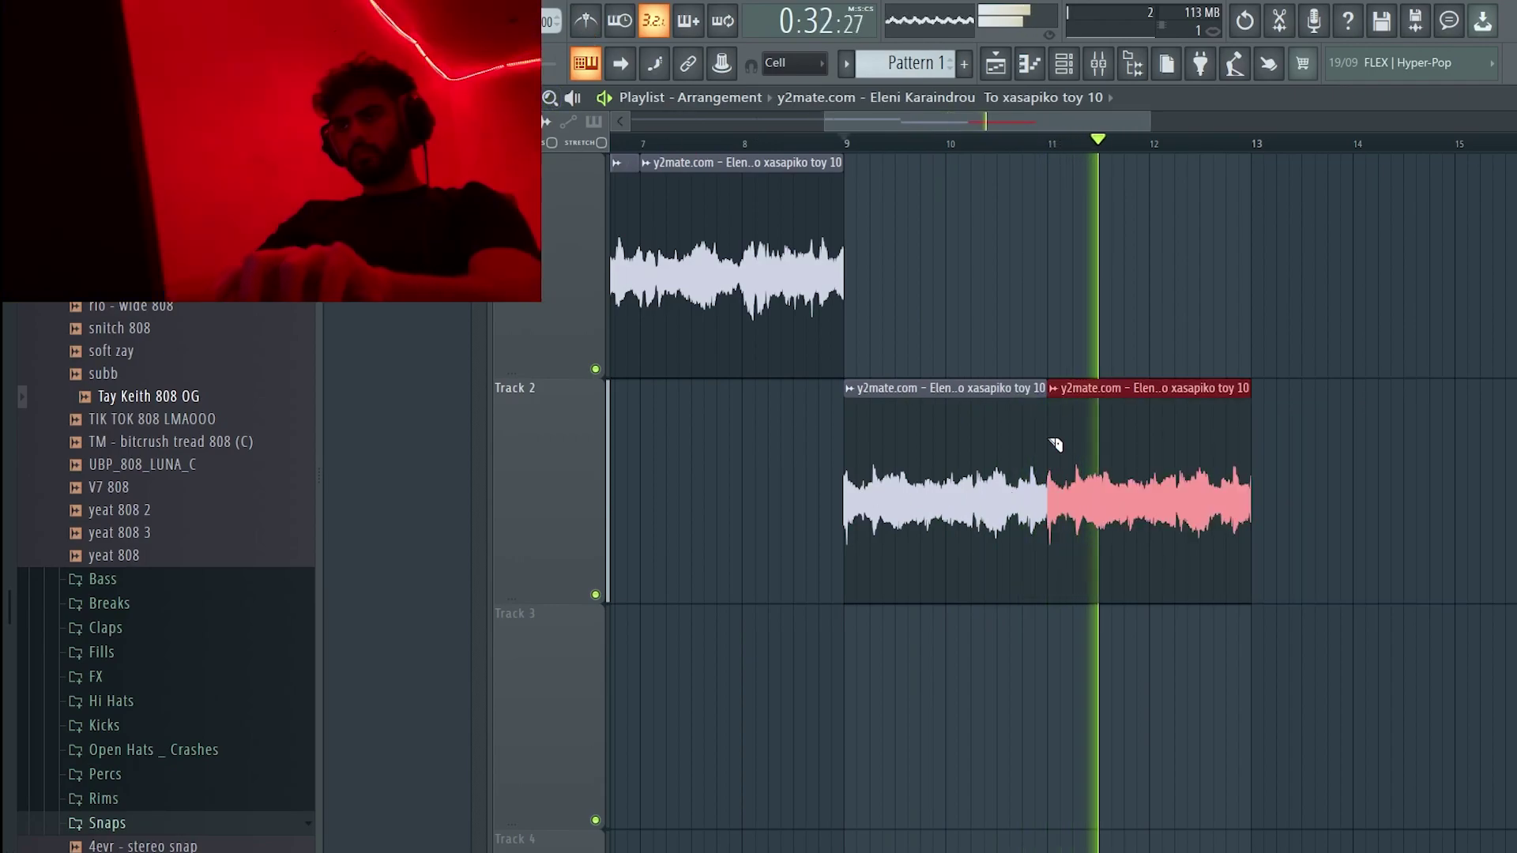
- Try shifting the duplicated Track 2 clip so its start lines up at bar 11, and audition the join
drag(1090, 154, 1236, 601)
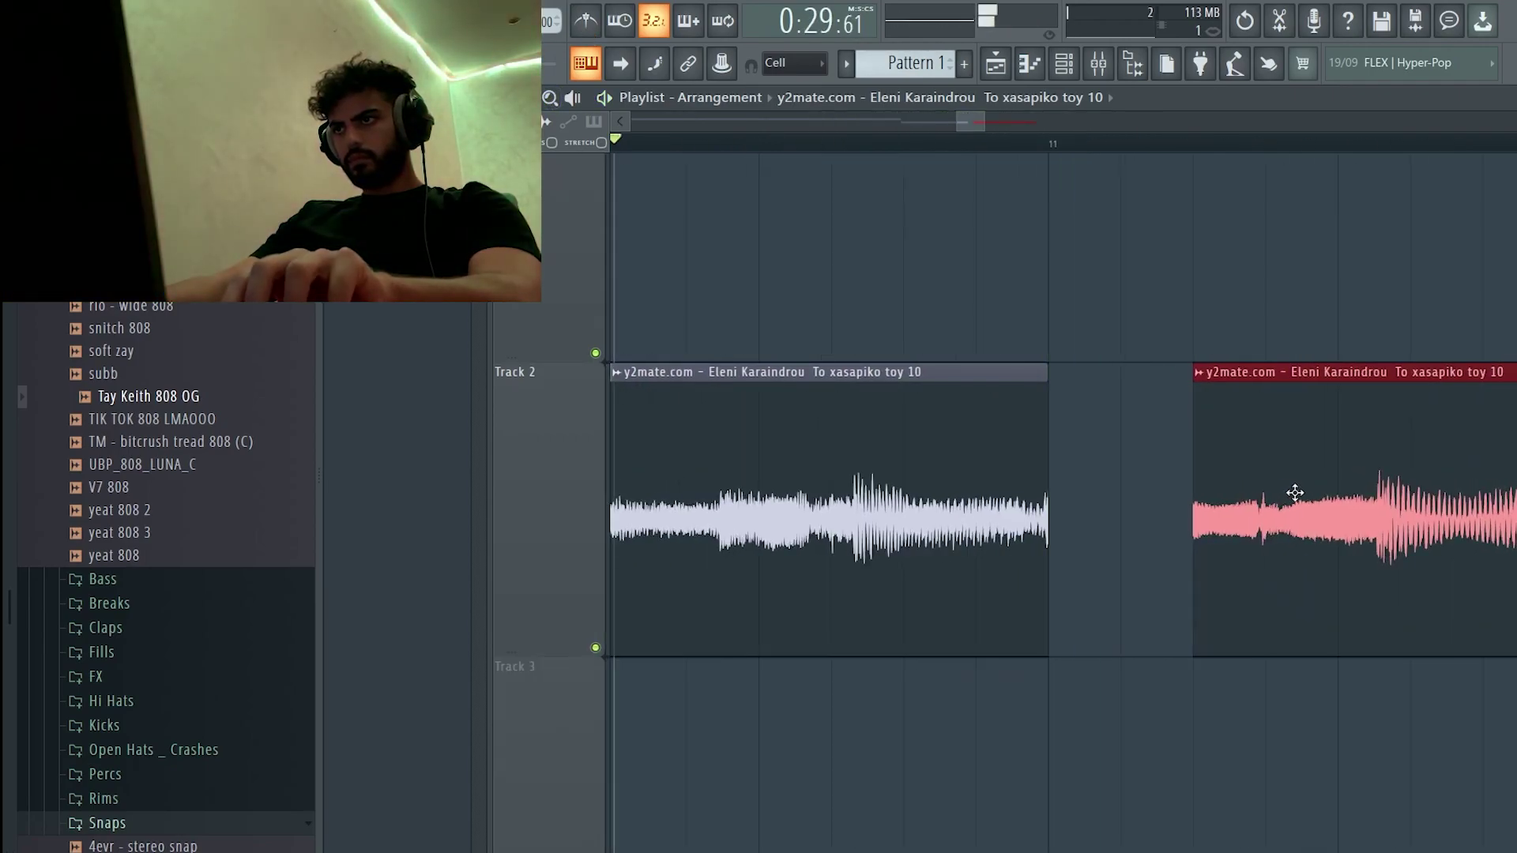
drag(1286, 498, 1144, 518)
key(space)
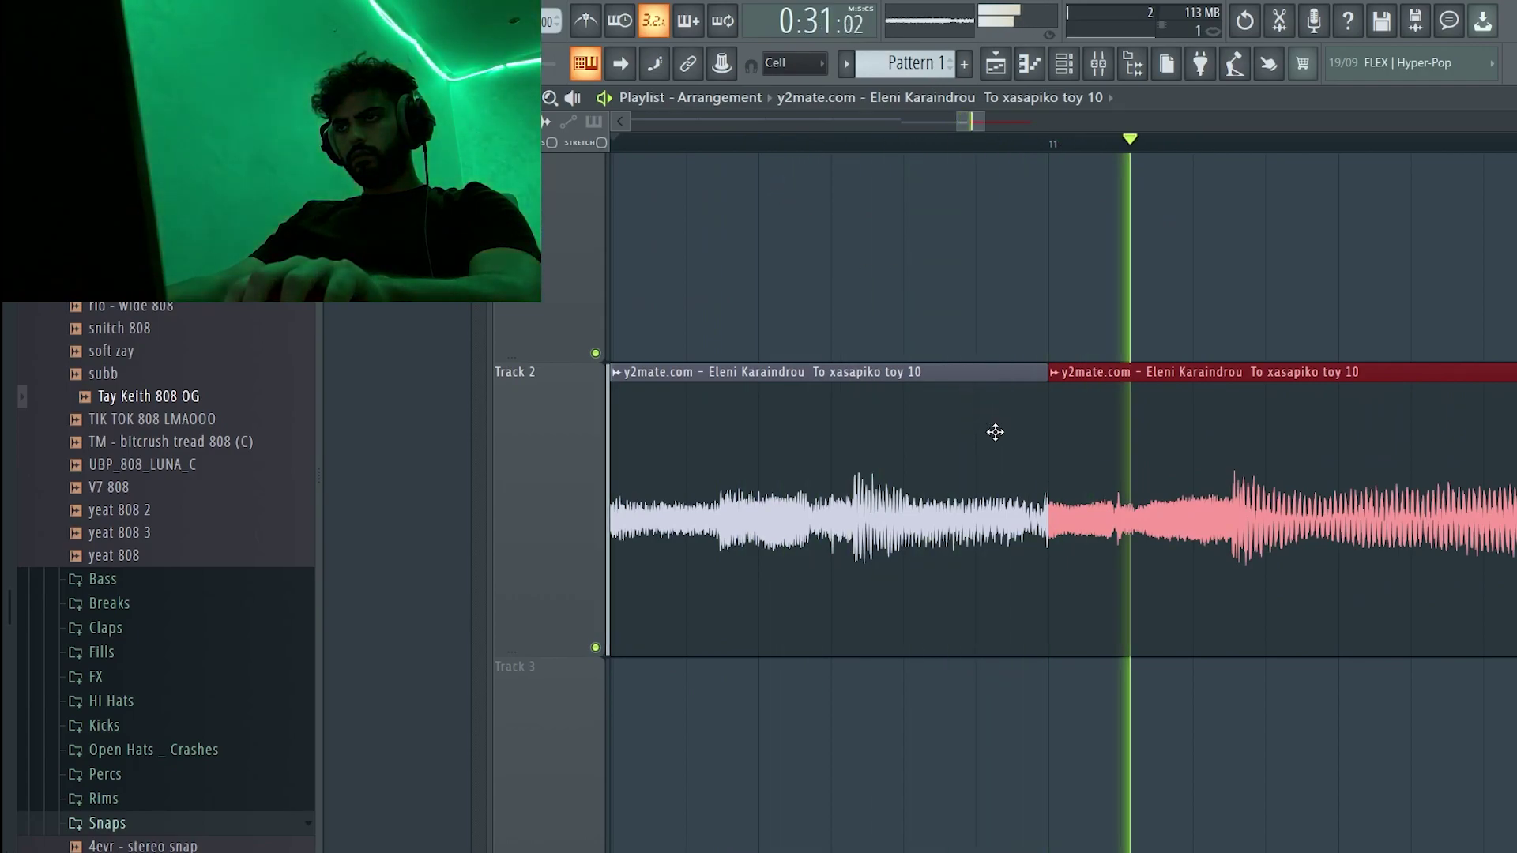
key(space)
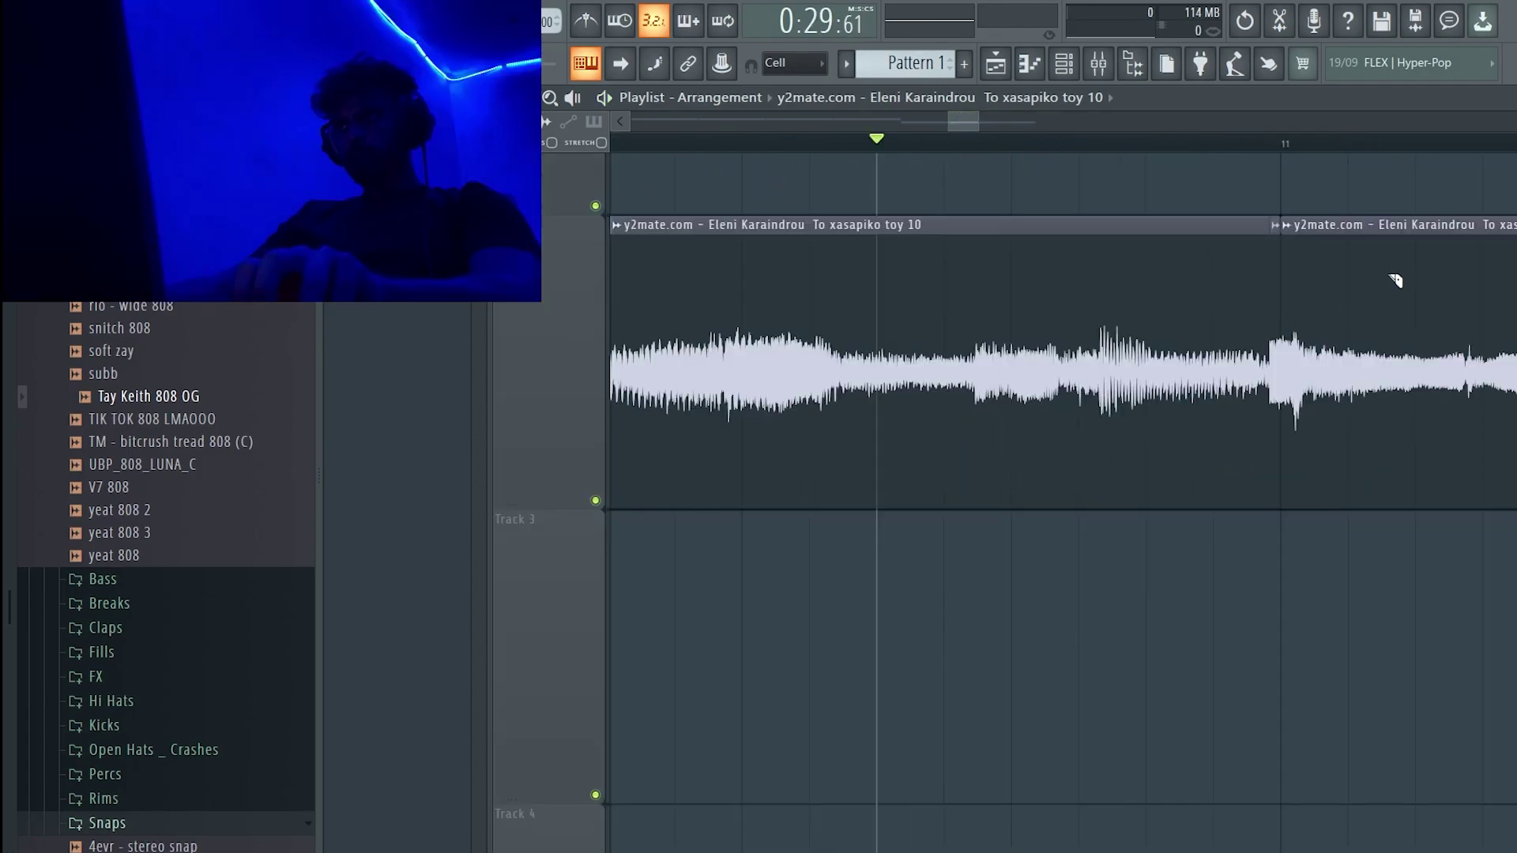
key(space)
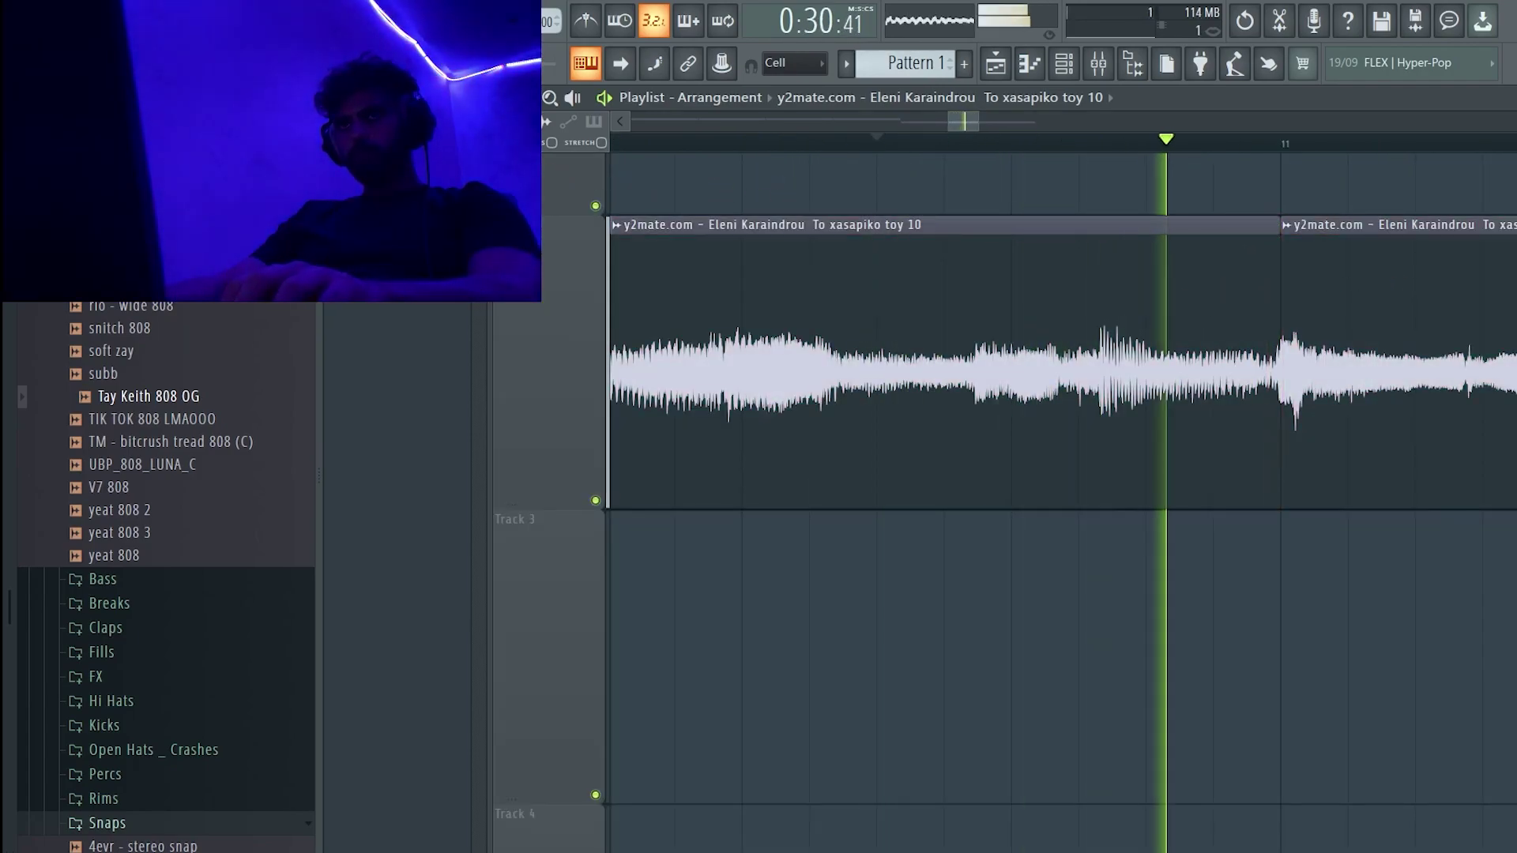
drag(972, 121, 997, 121)
key(space)
key(space)
scroll(1166, 321, up, 3)
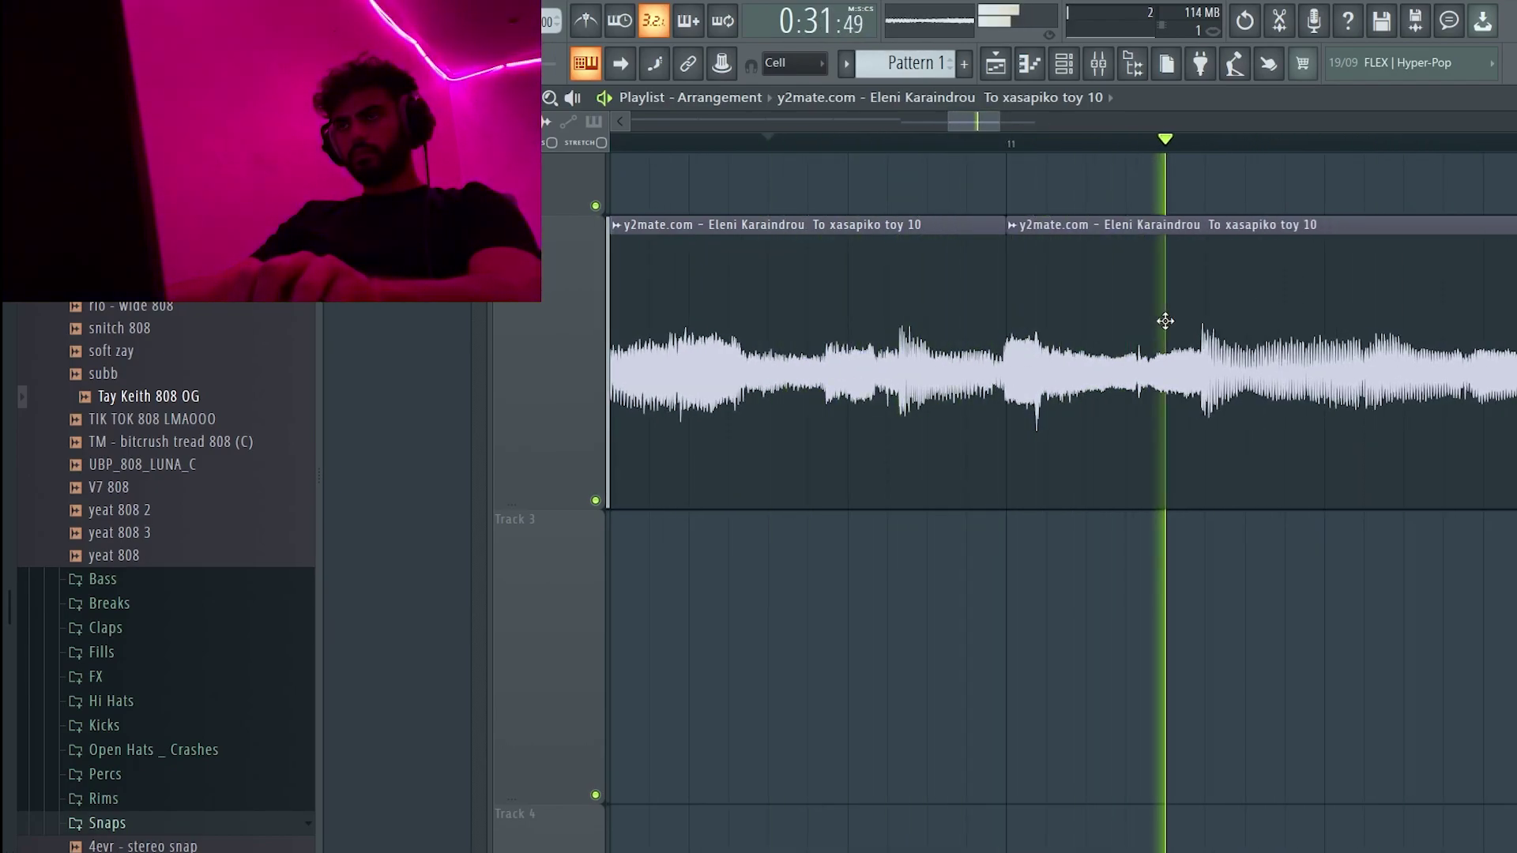
key(space)
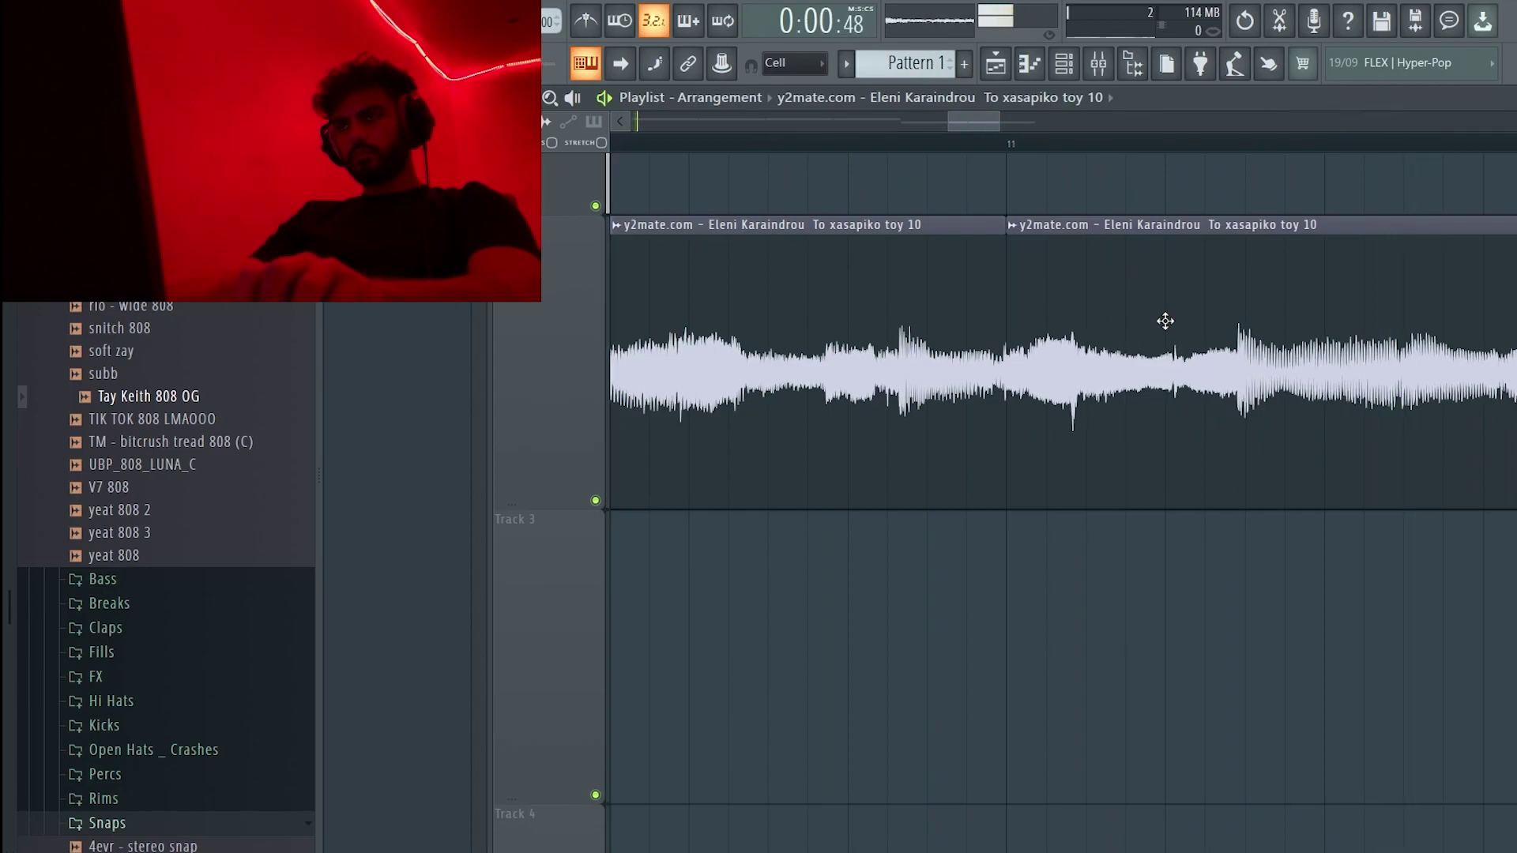
- Slice the first Track 2 clip at beat 2 of bar 9 and replay it with the metronome on
ctrl+right_click(1165, 321)
click(1246, 145)
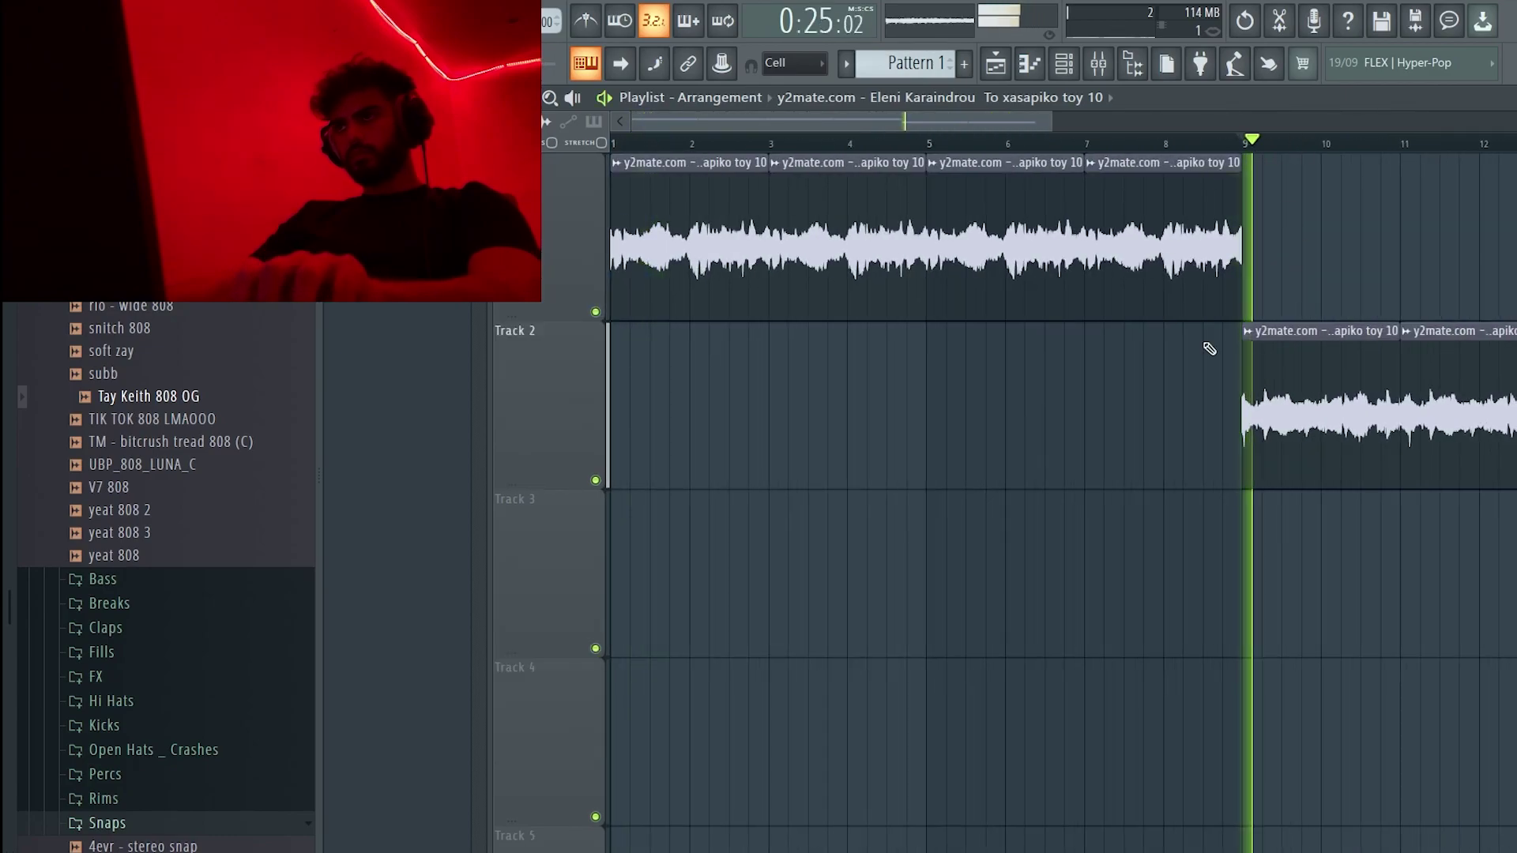
drag(1151, 306, 1515, 484)
drag(1284, 323, 718, 531)
key(space)
key(space)
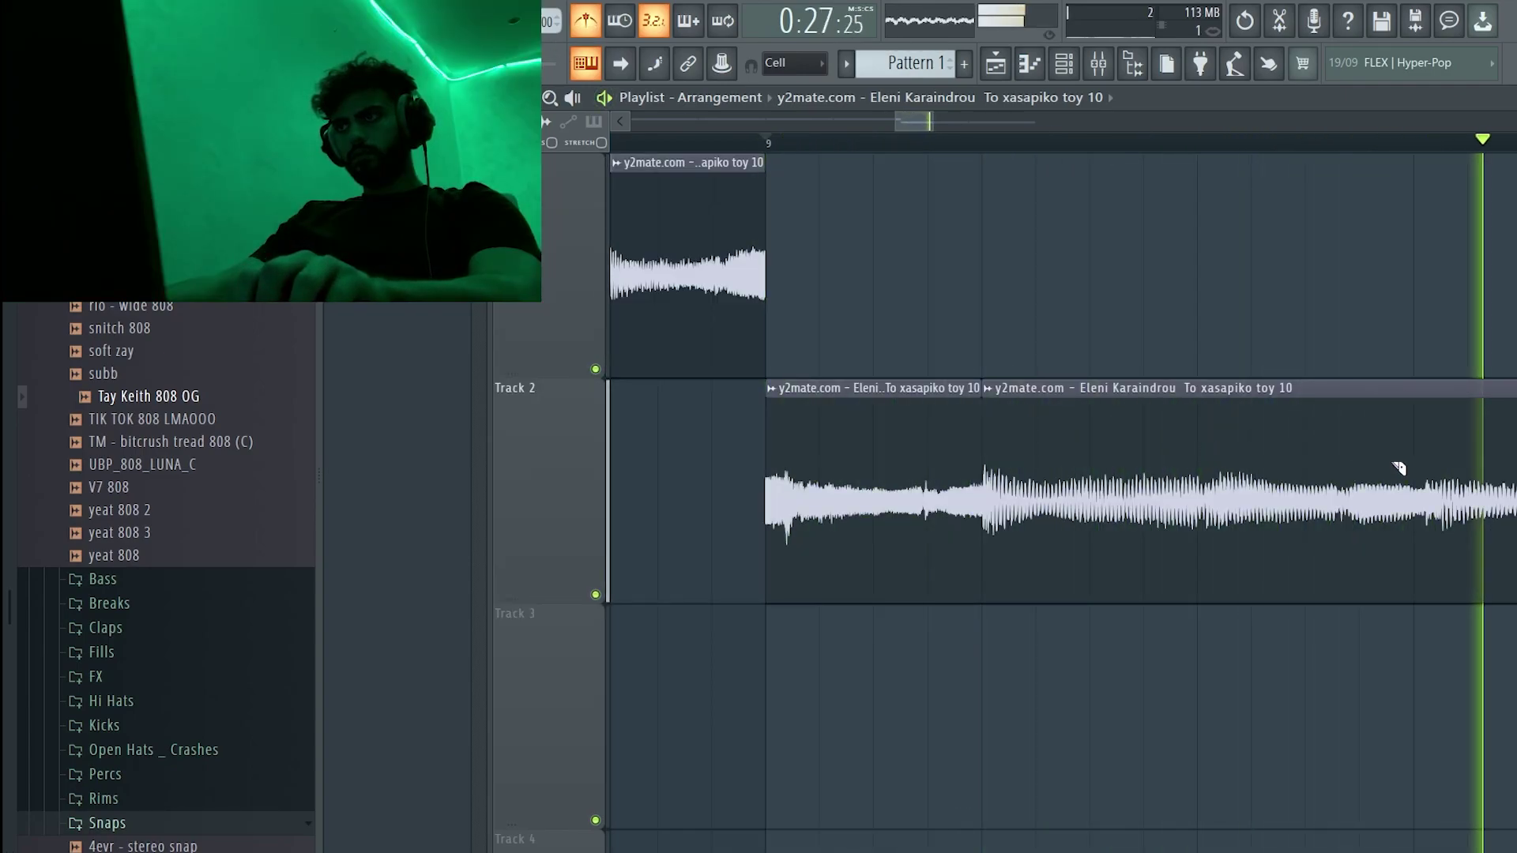
- Slice the Track 2 clip again at beat 4 of bar 9 and replay it from bar 9
ctrl+right_click(1336, 436)
drag(1505, 272, 1186, 573)
drag(1469, 323, 632, 715)
key(space)
key(space)
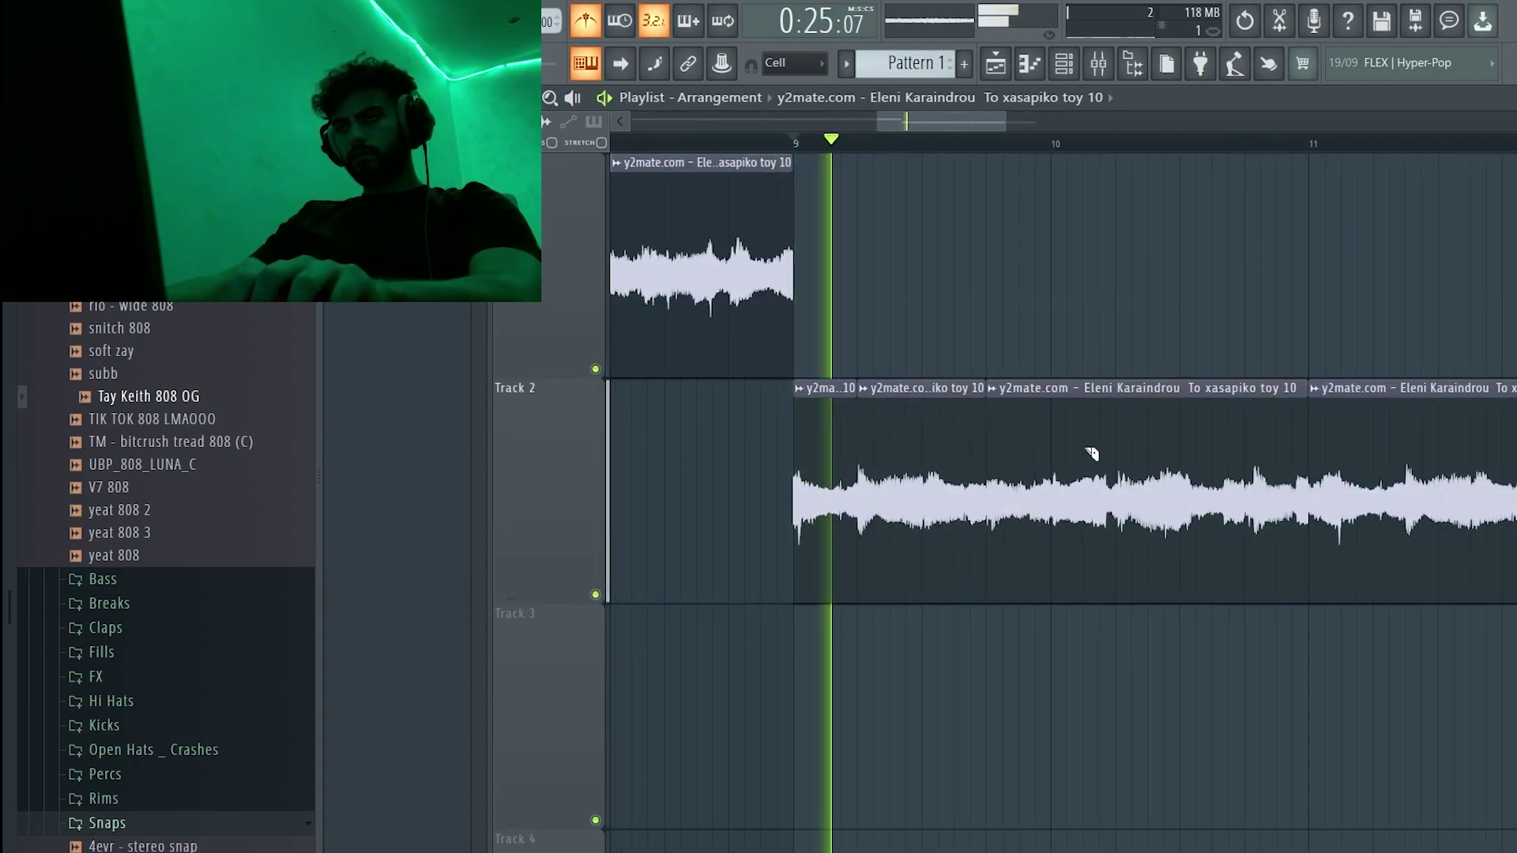
- Add slices to the Track 2 clips at beat 3 of bar 9 and beat 3 of bar 10
click(926, 456)
key(space)
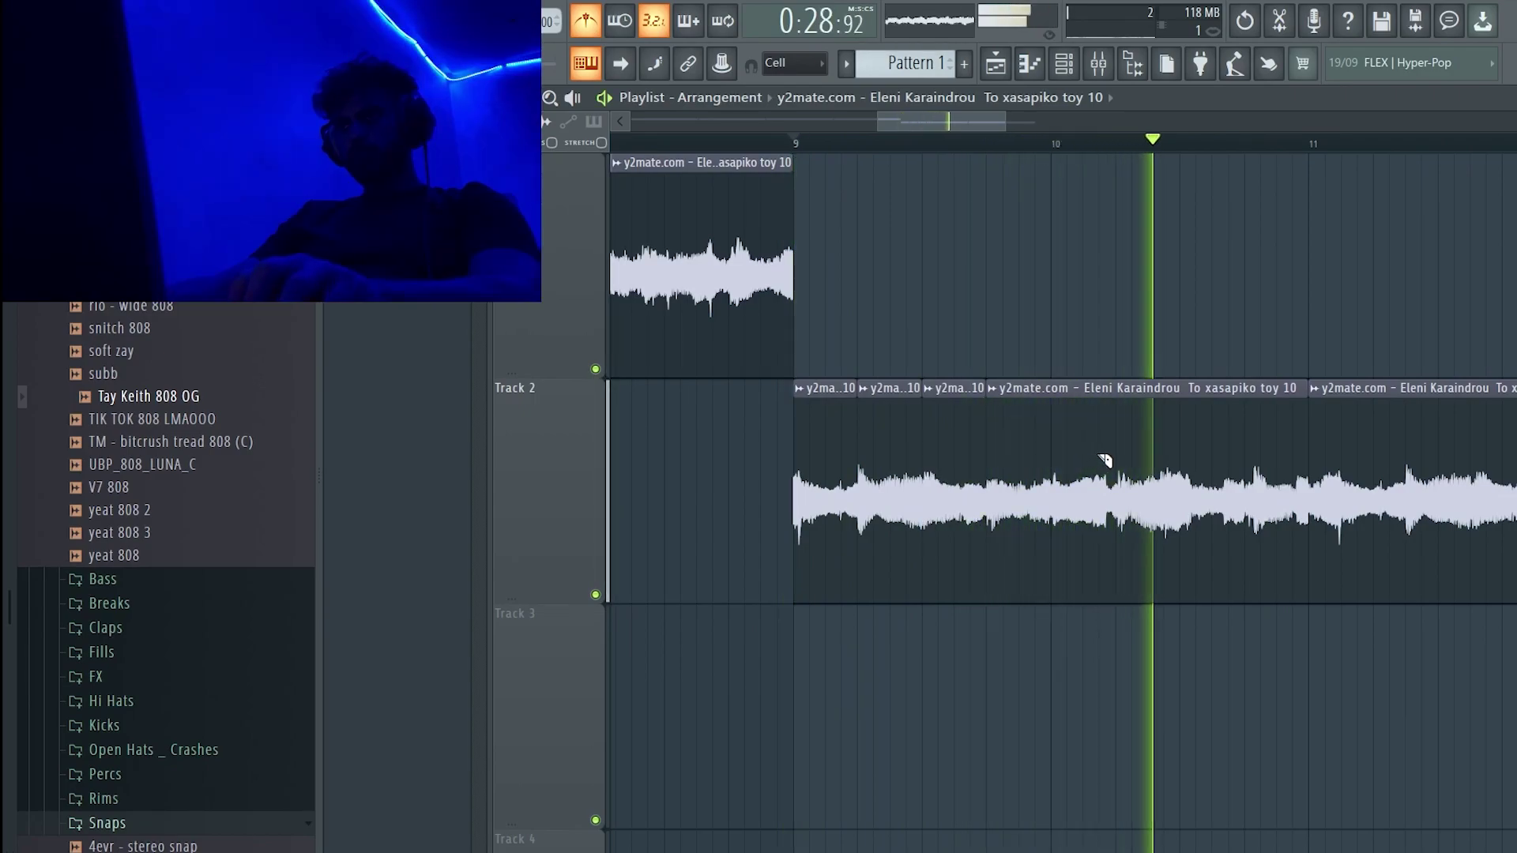
click(1180, 437)
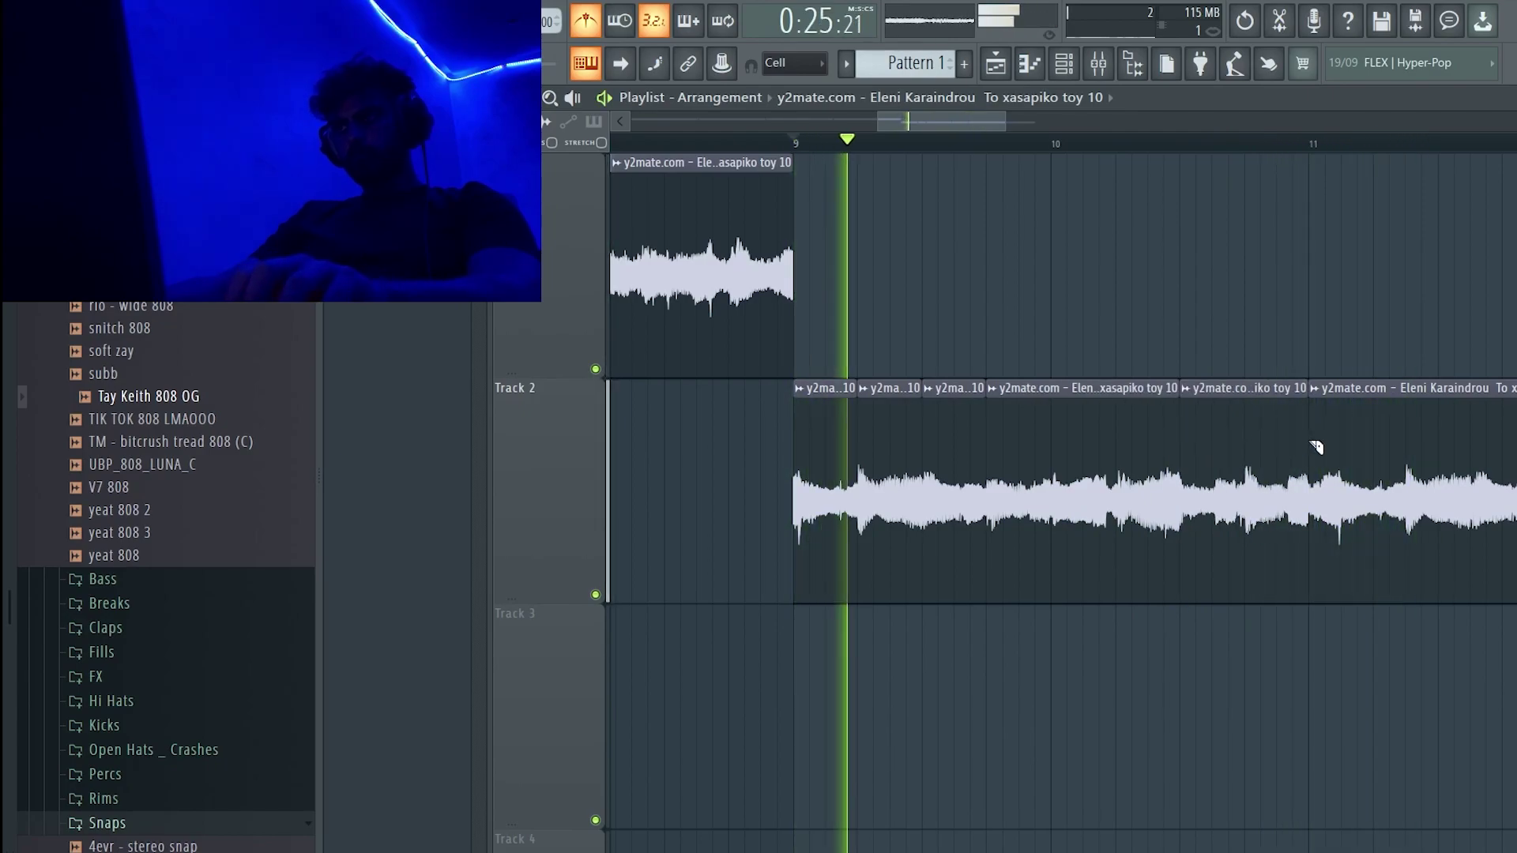
- Delete the old Track 2 clip after bar 11 and duplicate the chopped two-bar section in its place
right_click(1371, 440)
ctrl+right_click(1382, 441)
ctrl+right_click(1382, 441)
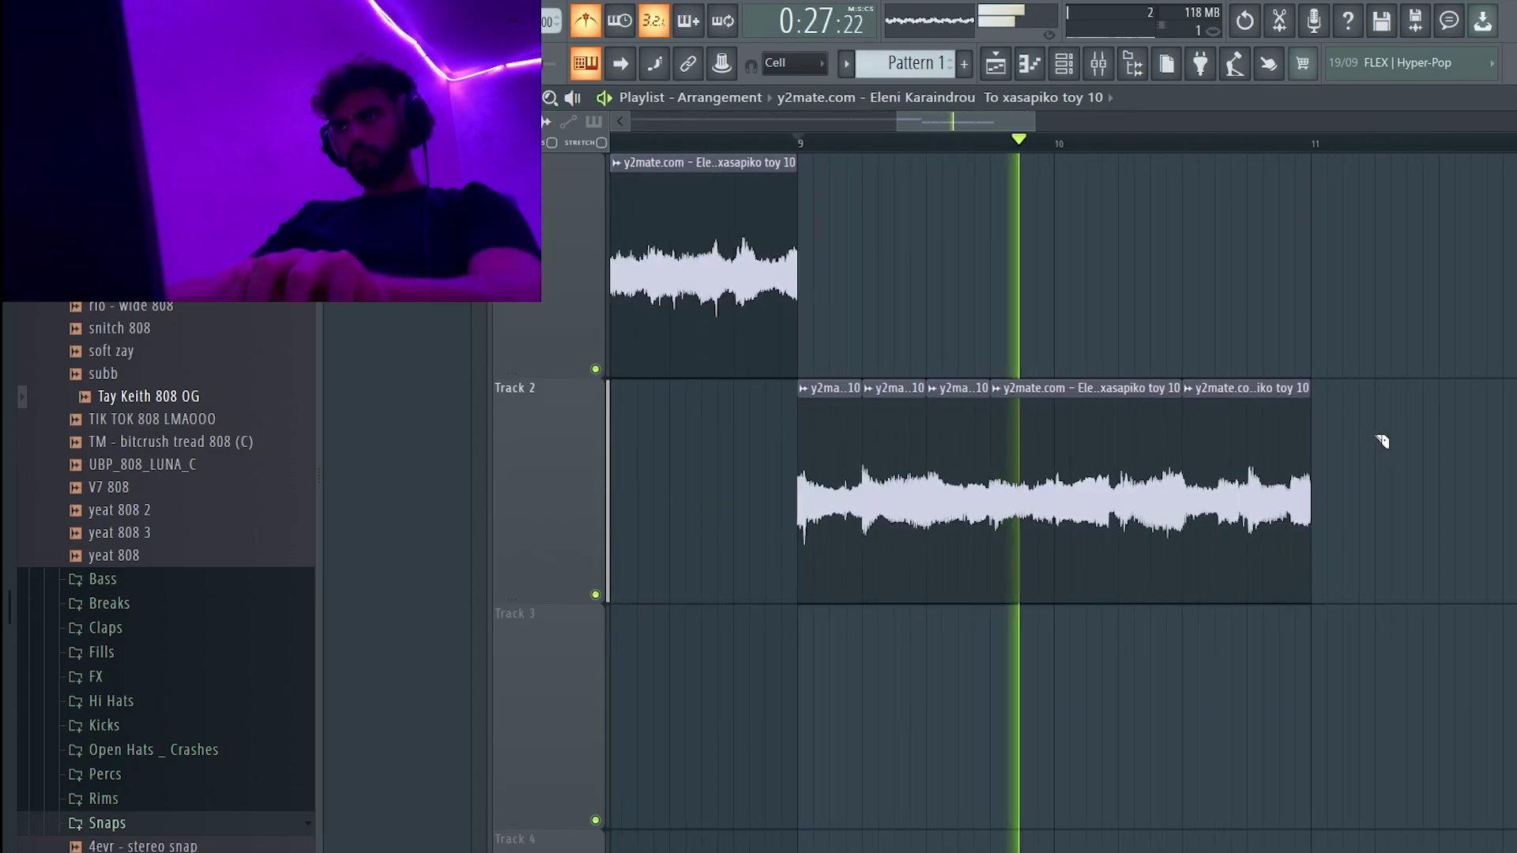
drag(723, 439, 670, 506)
key(ctrl+b)
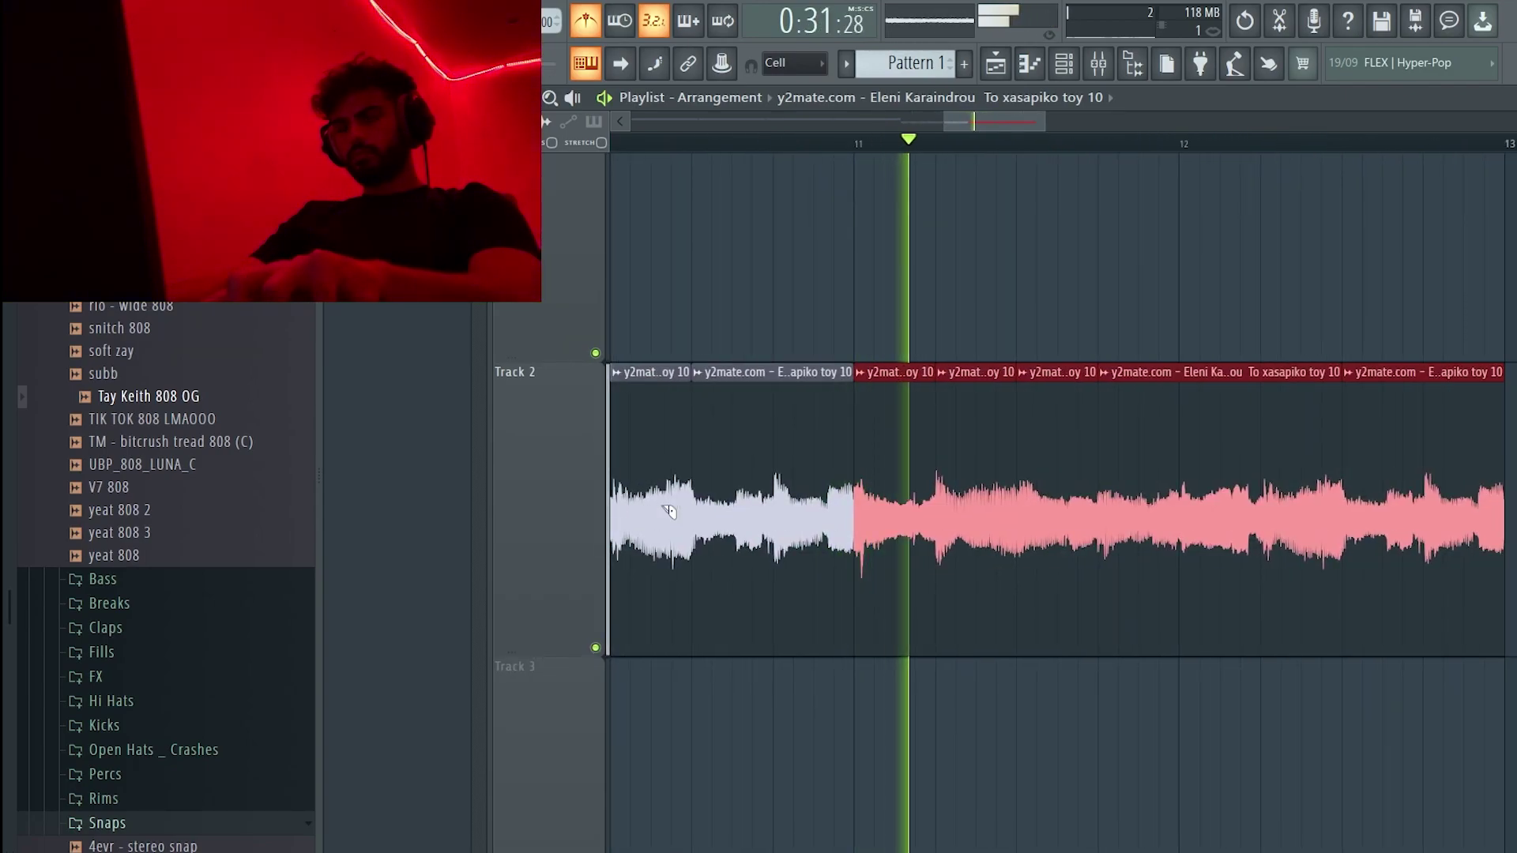
- Turn on the metronome and audition the first track's clips from bar 1
ctrl+right_click(866, 423)
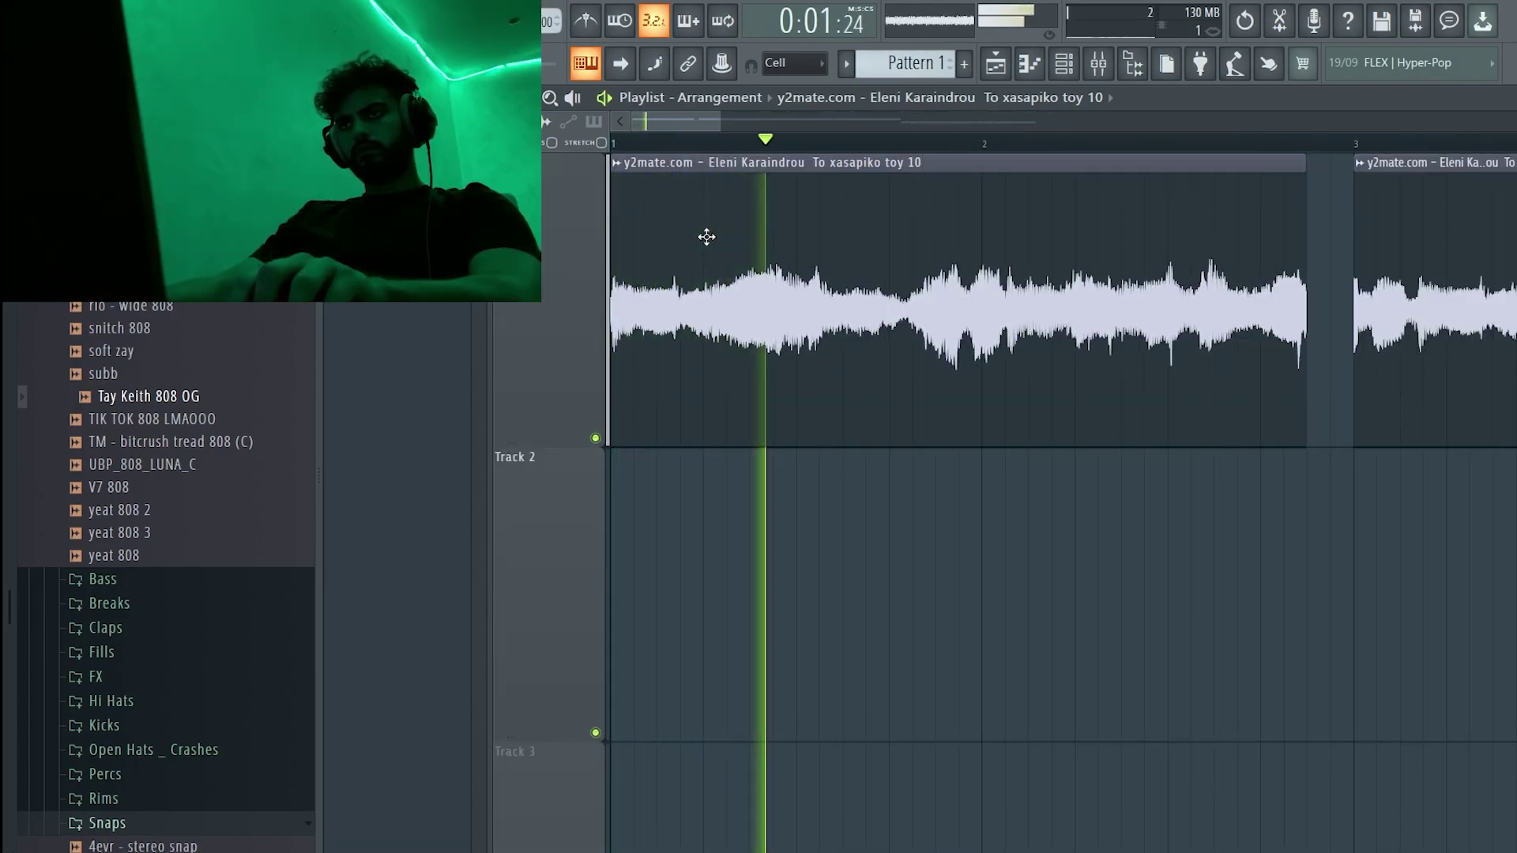
click(586, 21)
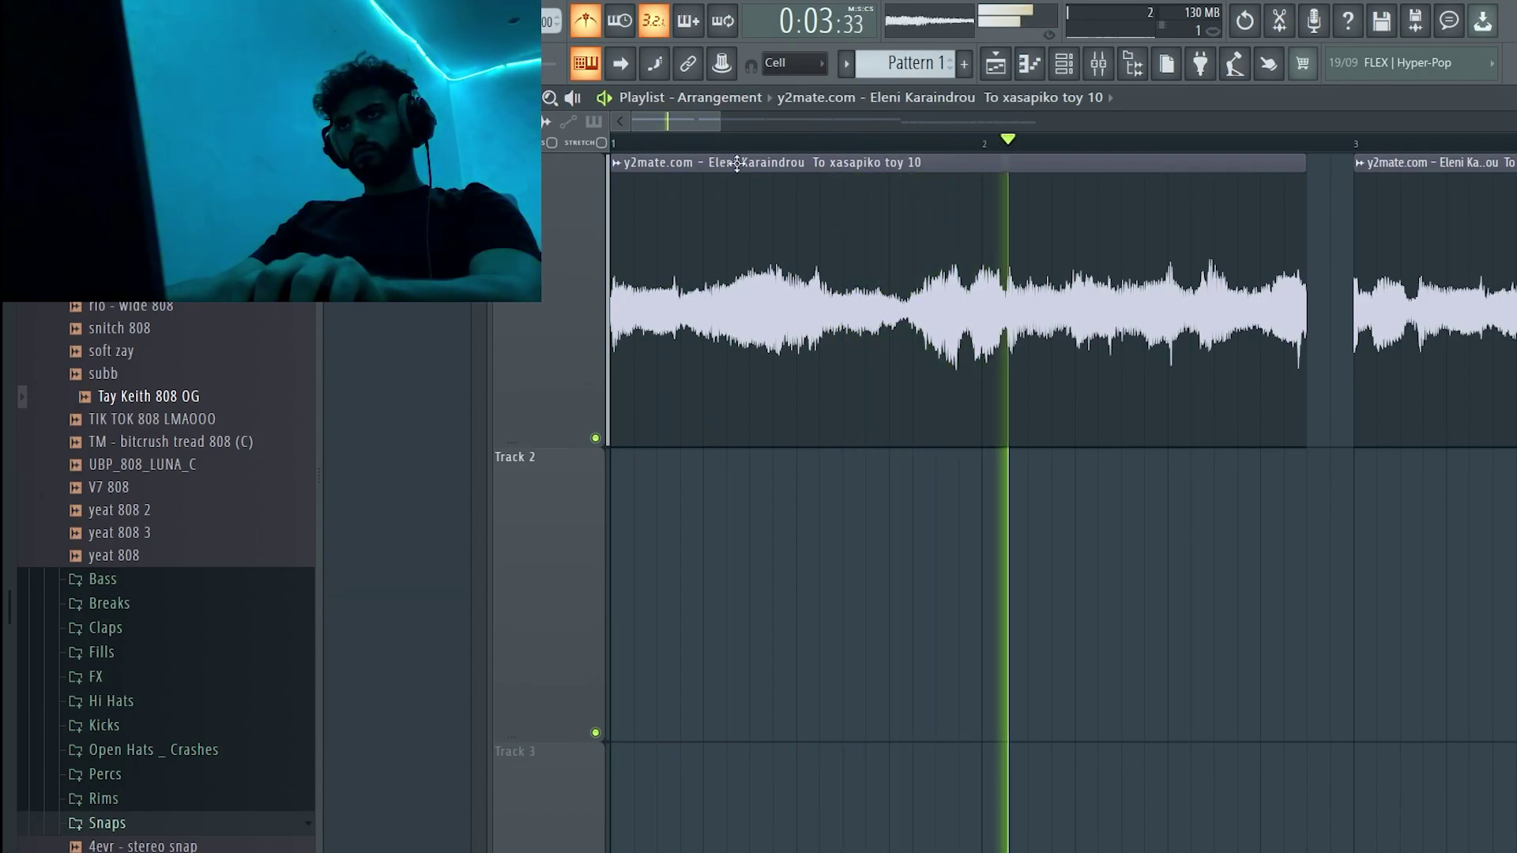
key(space)
key(space)
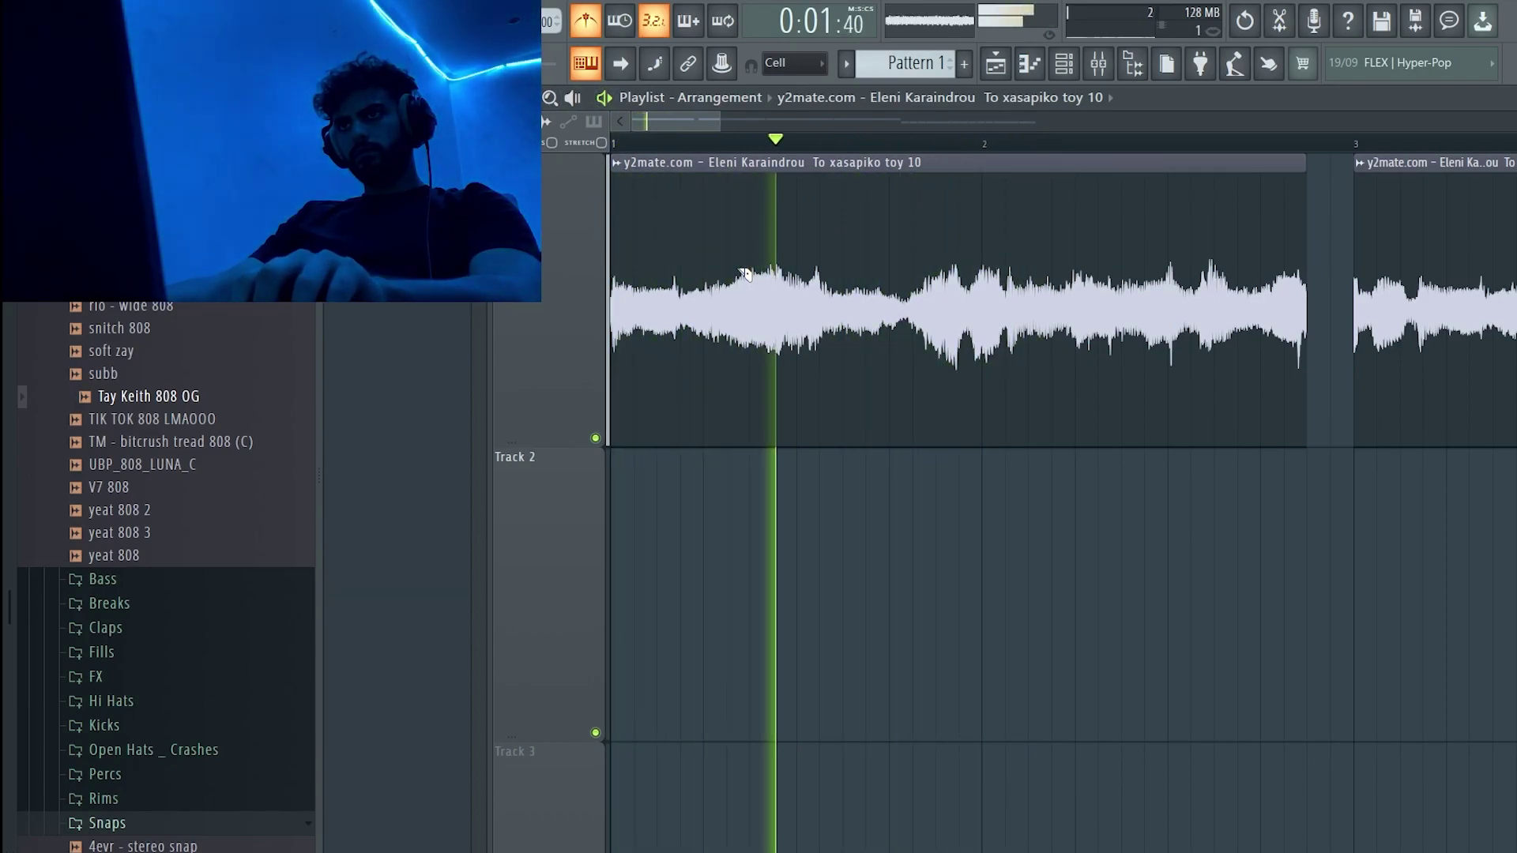
click(905, 282)
key(ctrl+z)
scroll(1045, 276, down, 5)
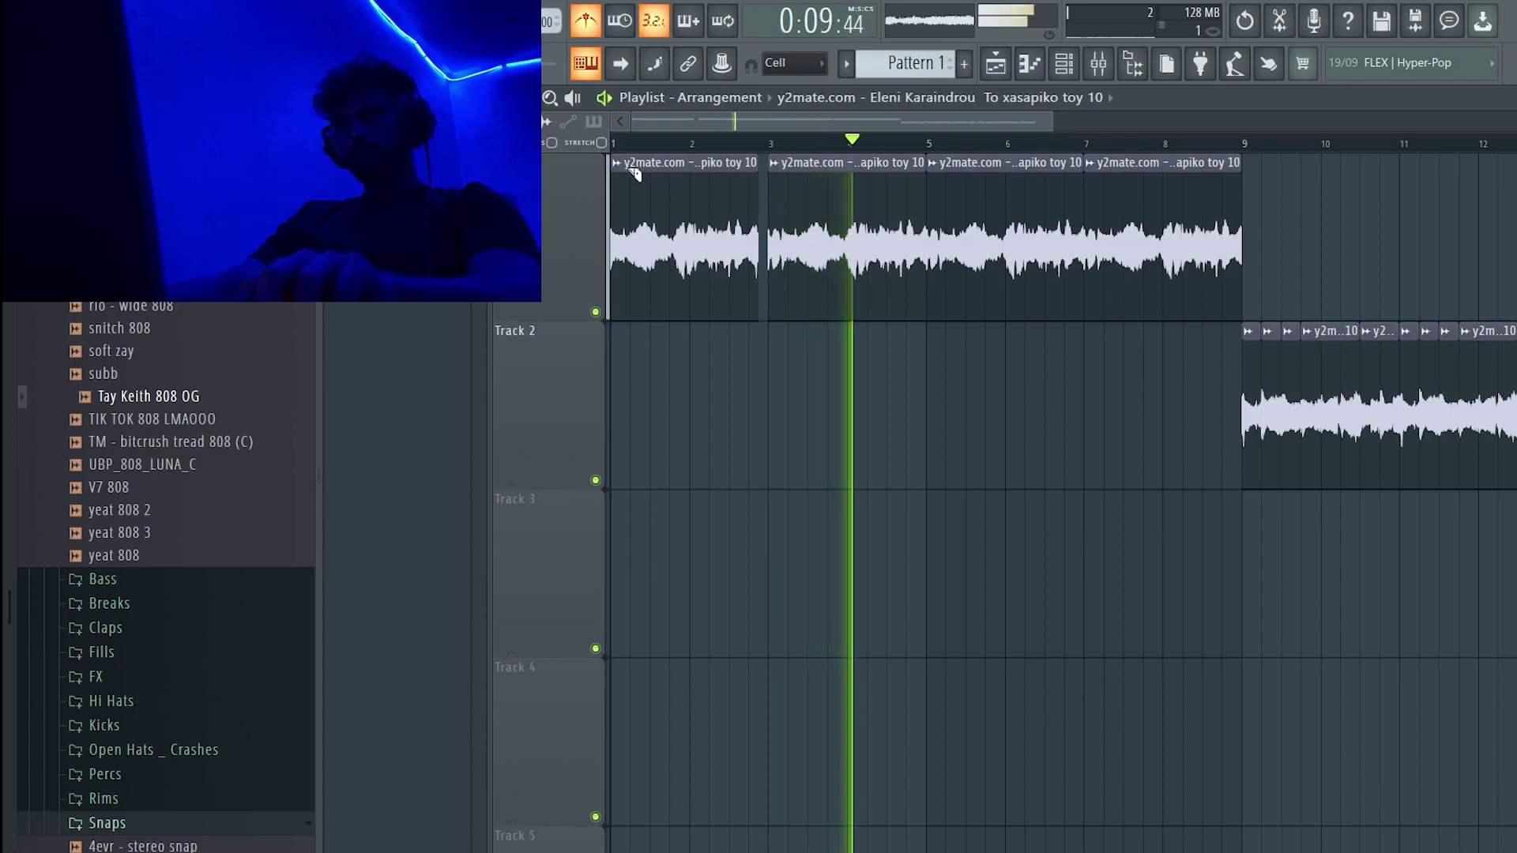
- Replace the first track's clips with a copy of the chopped Track 2 section starting at bar 1
right_click(1198, 162)
key(space)
drag(1063, 395, 1509, 403)
key(ctrl+c)
key(ctrl+v)
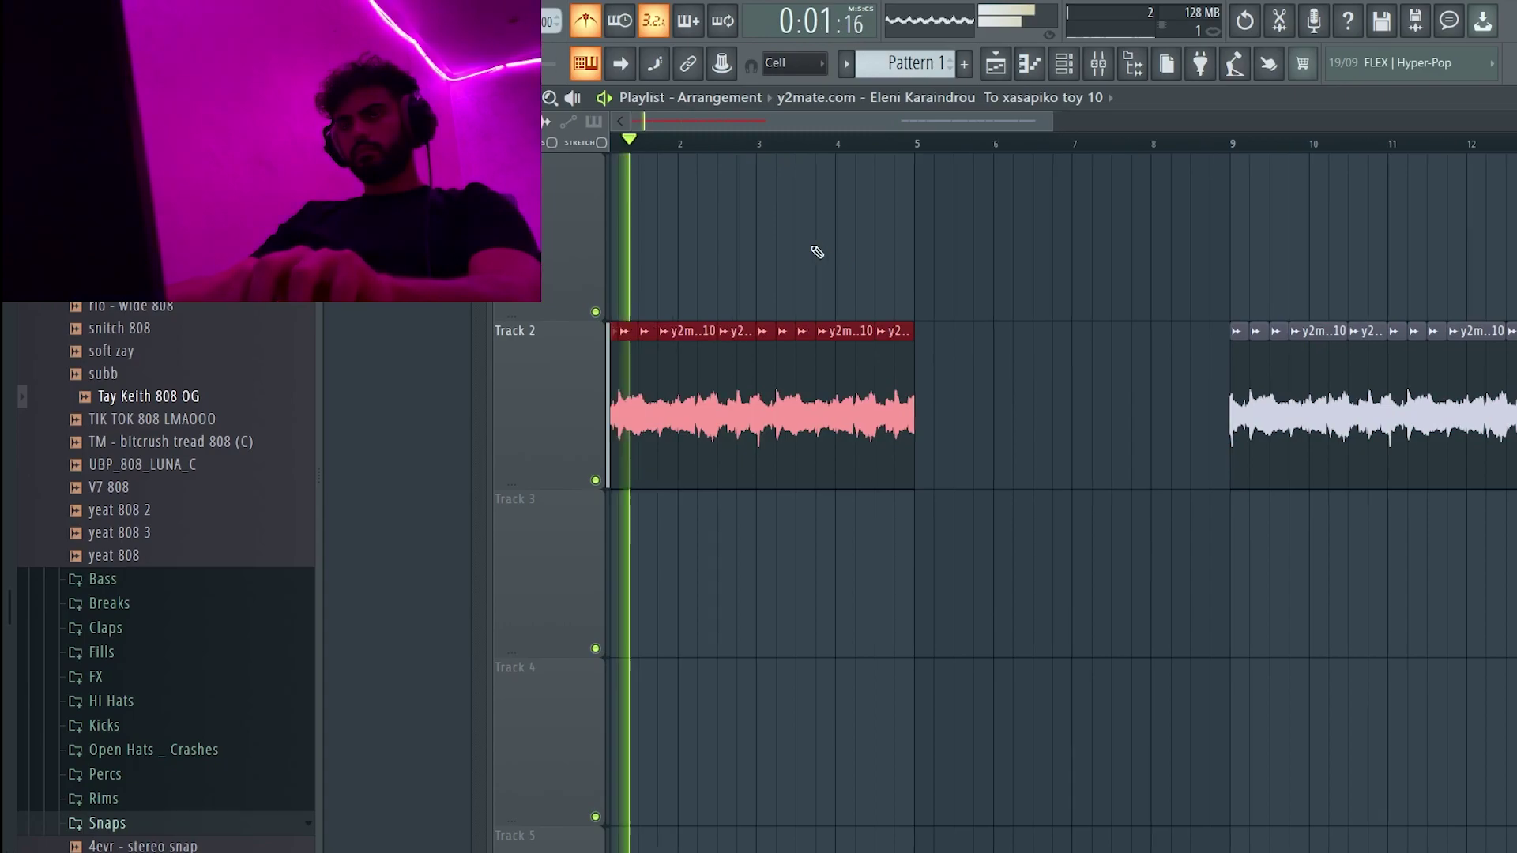
drag(758, 365, 648, 187)
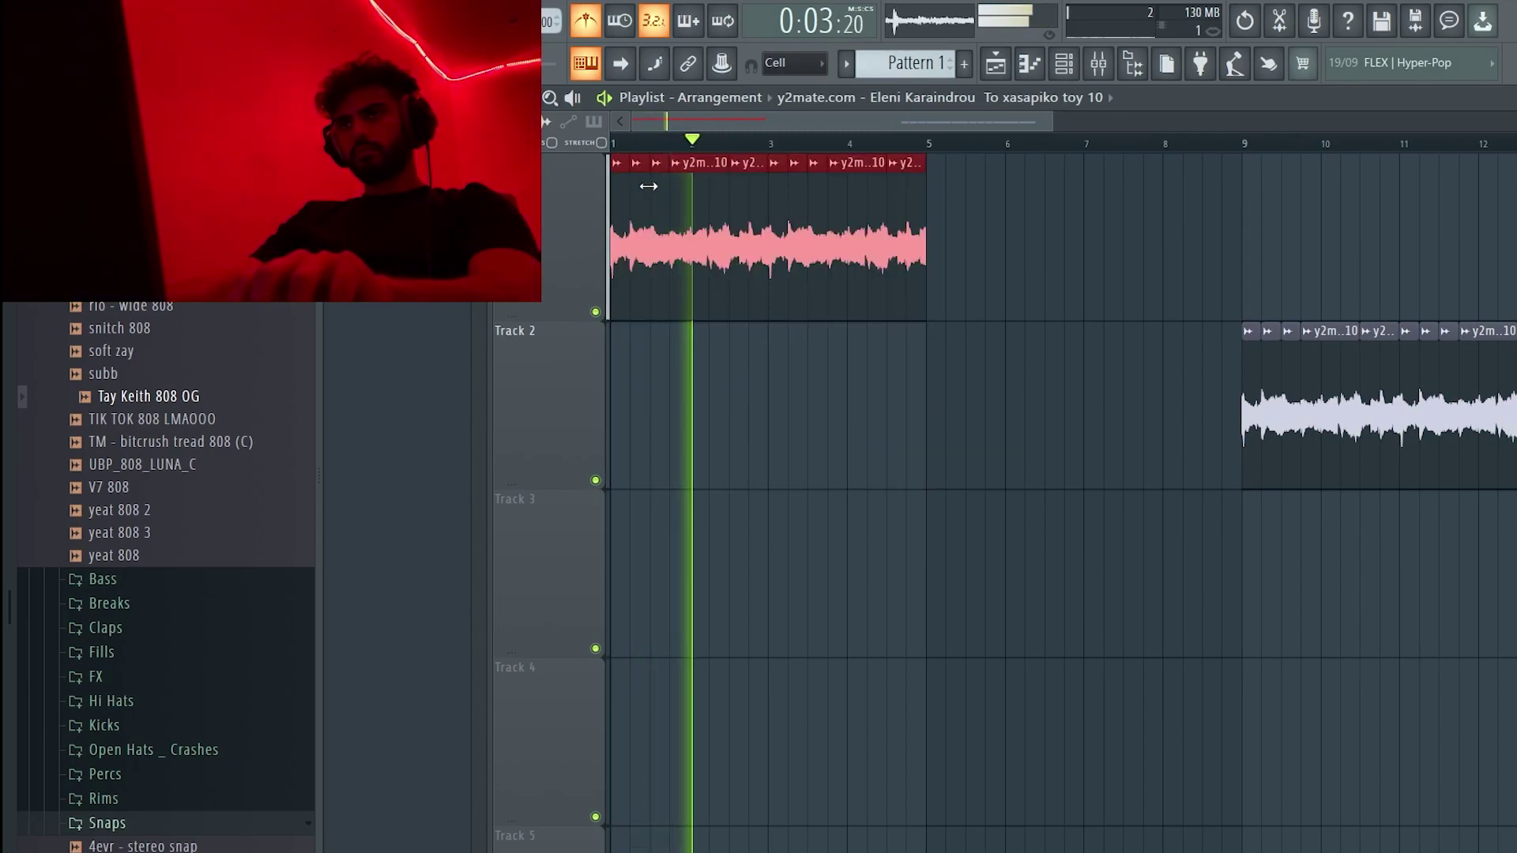
- Duplicate the chopped section on the first track up to bar 9 and delete the original on Track 2
key(ctrl+b)
right_click(1252, 380)
- Select the whole eight-bar arrangement and render the Master mixer track to audio
key(ctrl+a)
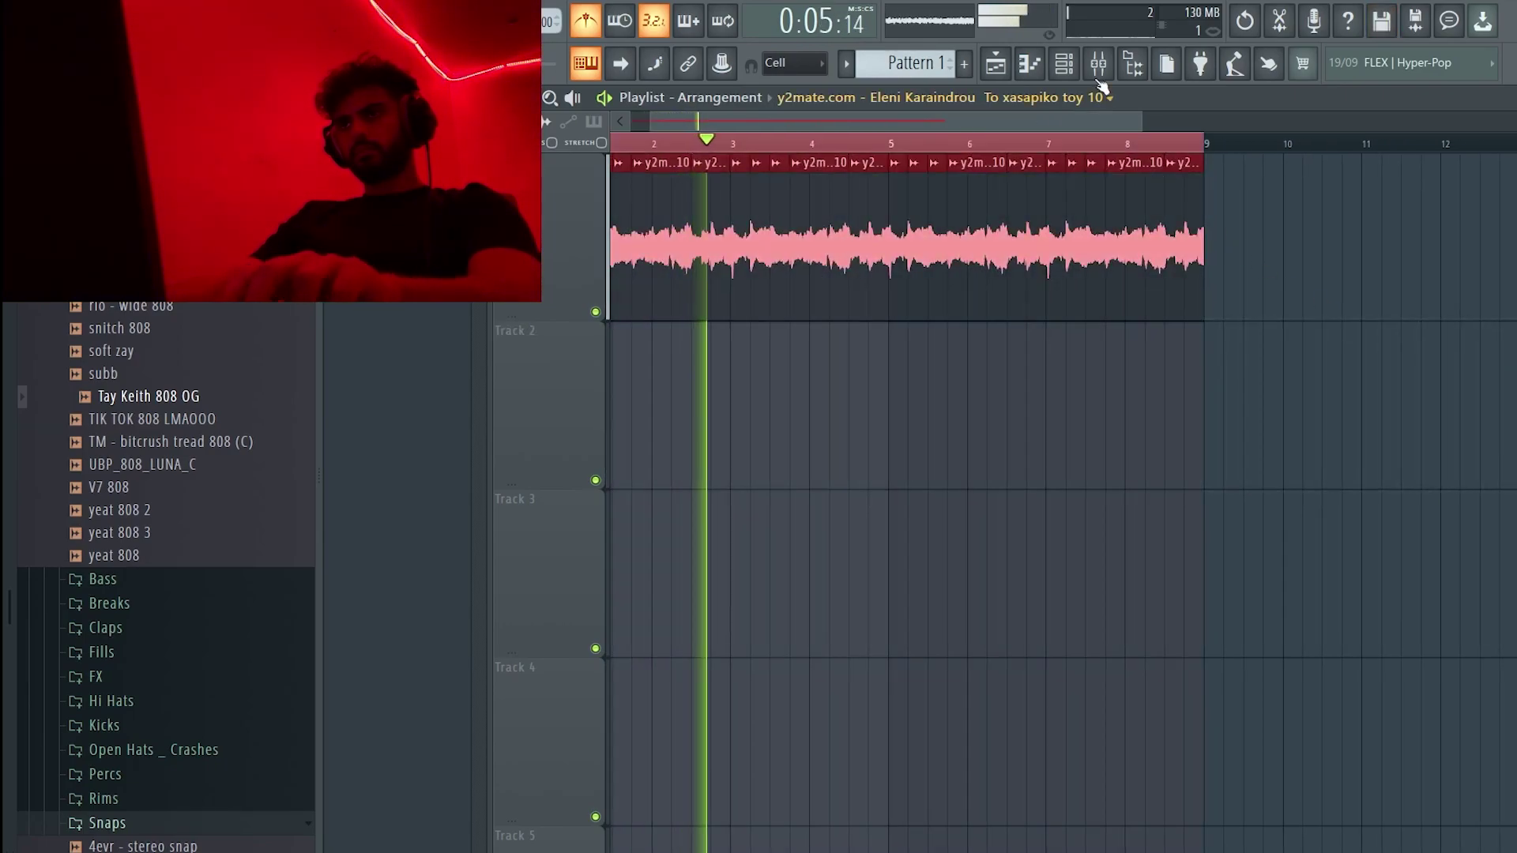
key(F9)
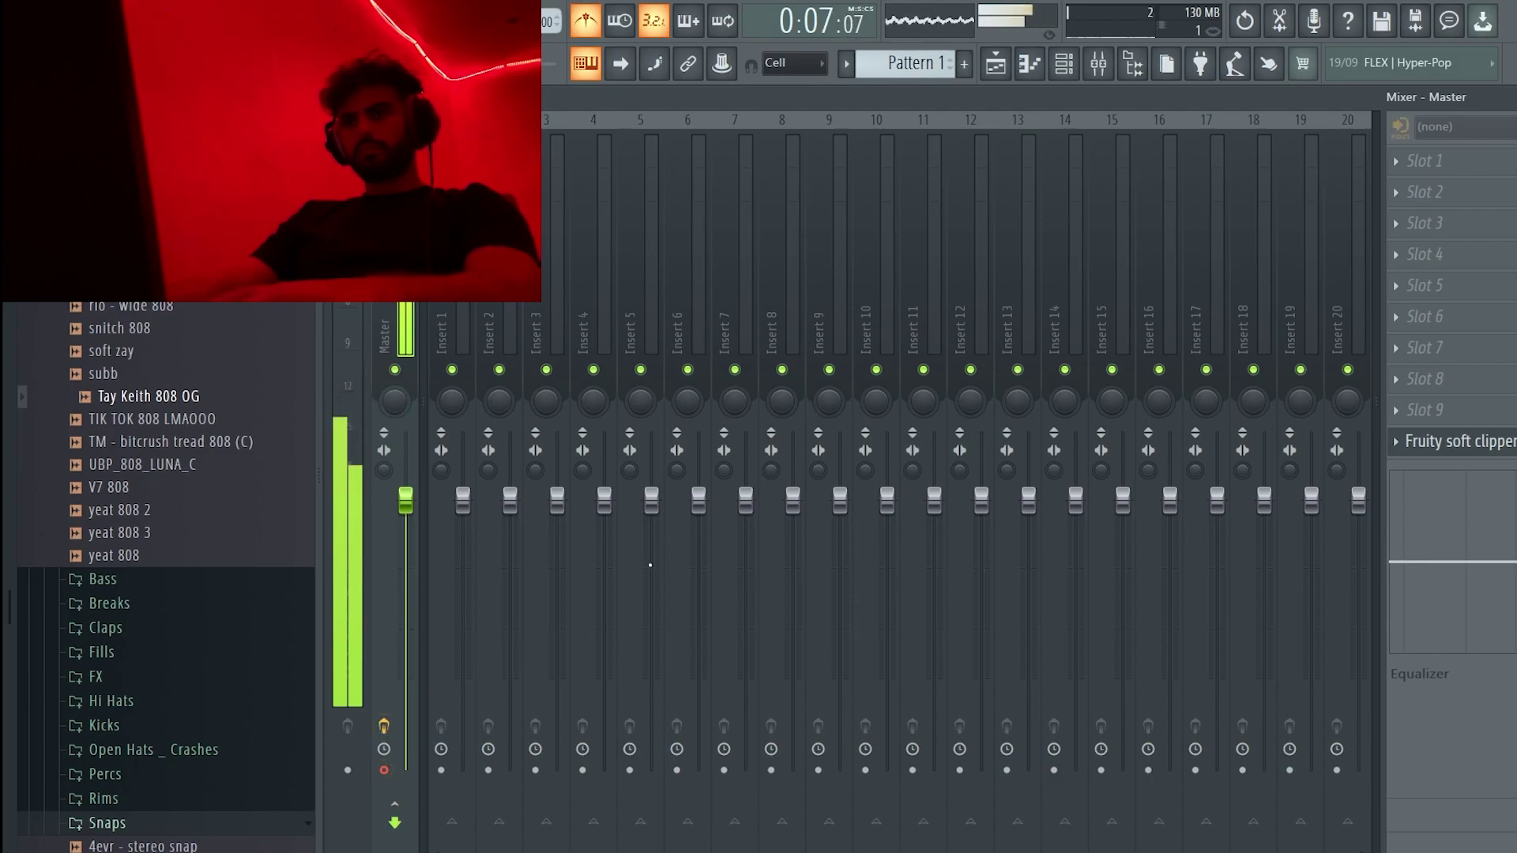
key(ctrl+r)
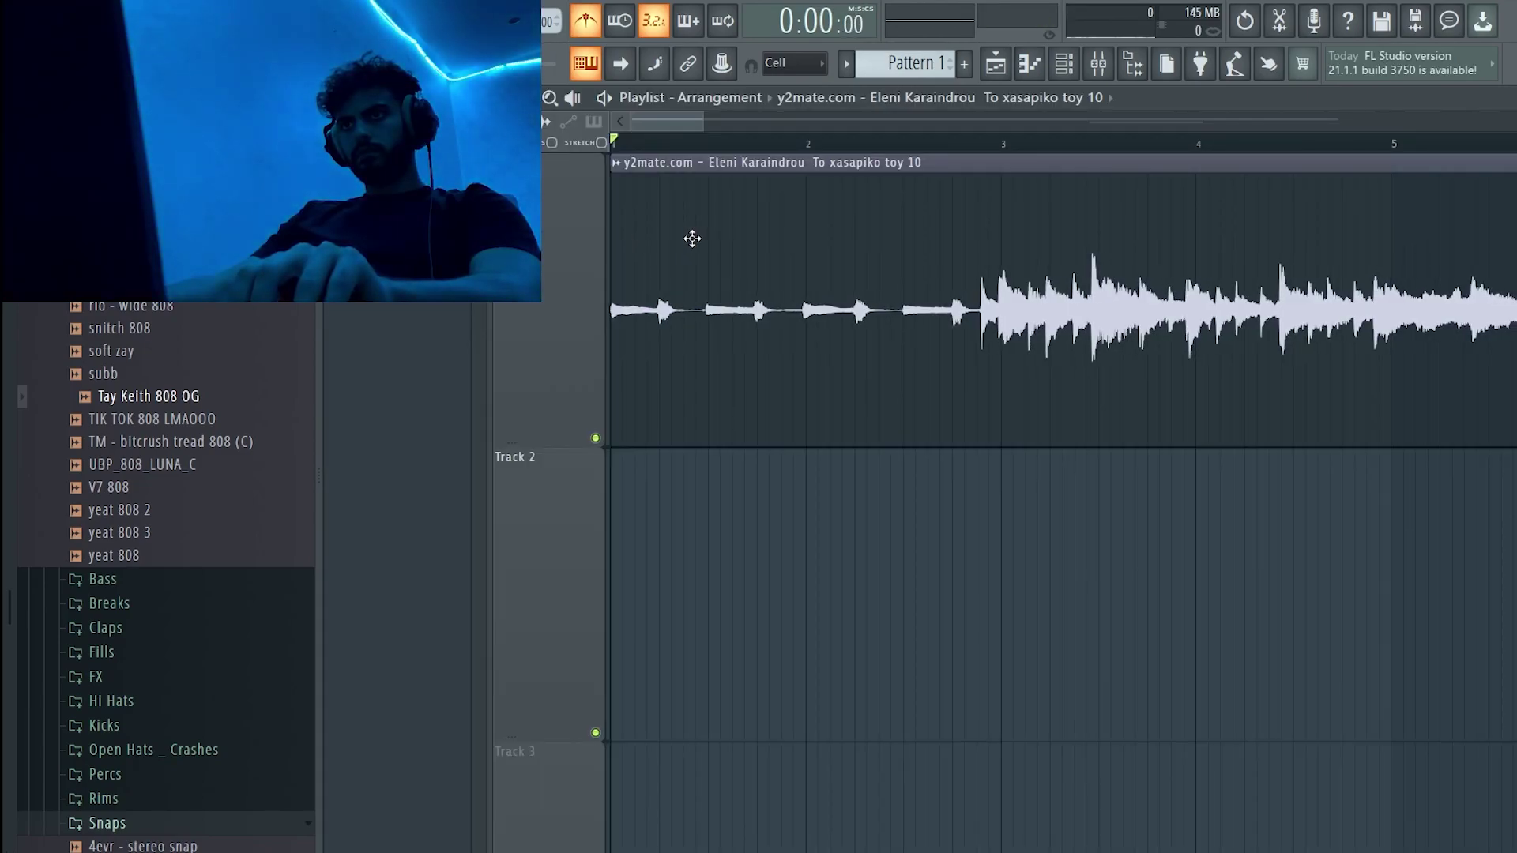
- Chop the original sample down to short slices across bars 1 to 3 and duplicate them up to bar 9
key(space)
drag(962, 399, 617, 419)
click(1122, 312)
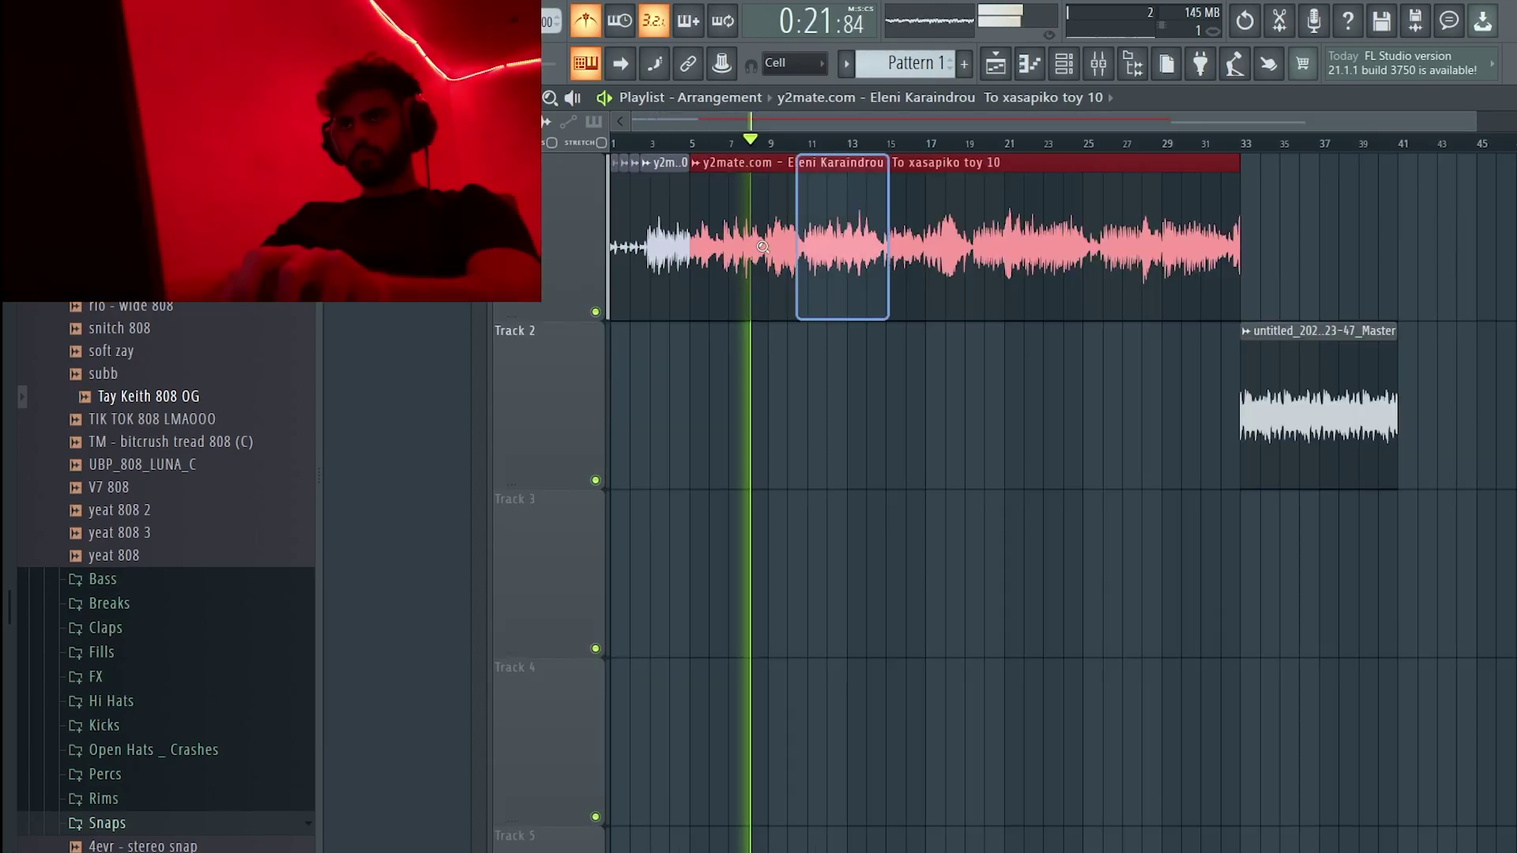
scroll(749, 244, up, 3)
scroll(1503, 227, down, 3)
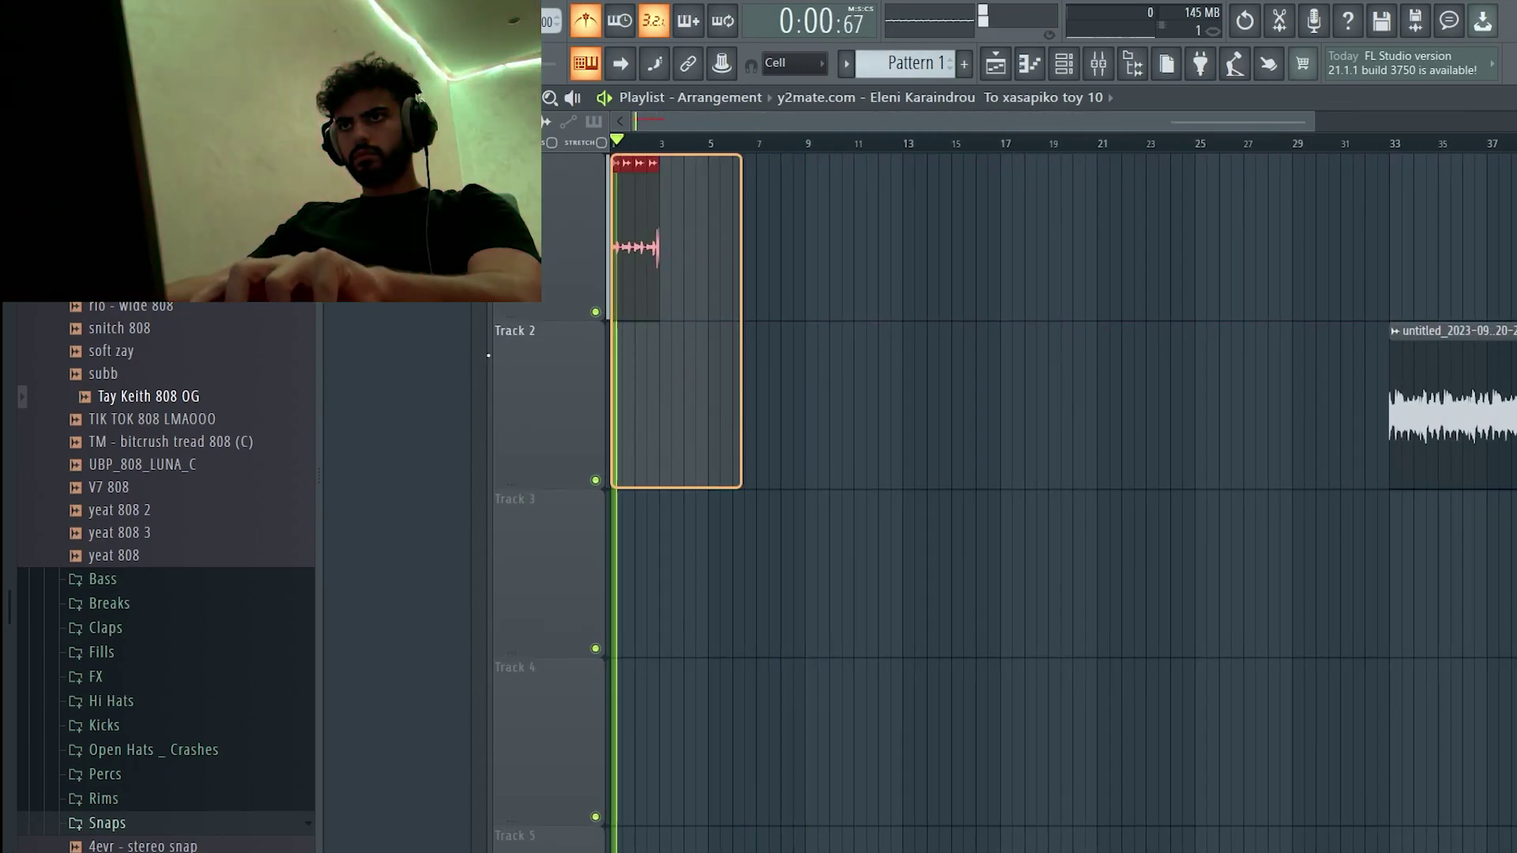
key(ctrl+b)
key(ctrl+b)
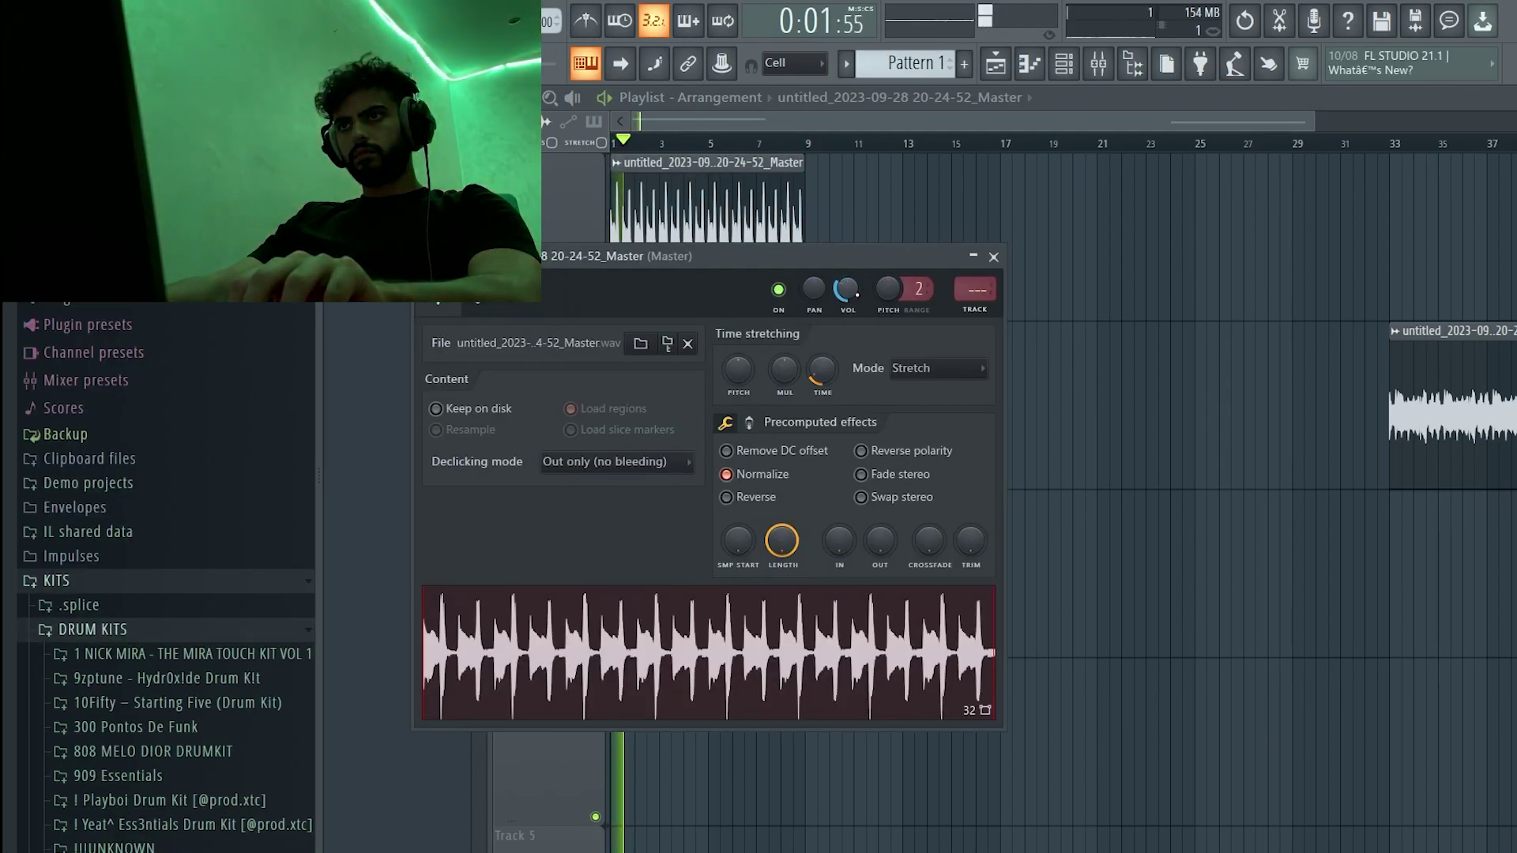
- Close the new render's sampler settings and move the earlier rendered Master clip on Track 2 to bar 9
click(994, 257)
drag(1440, 416, 844, 418)
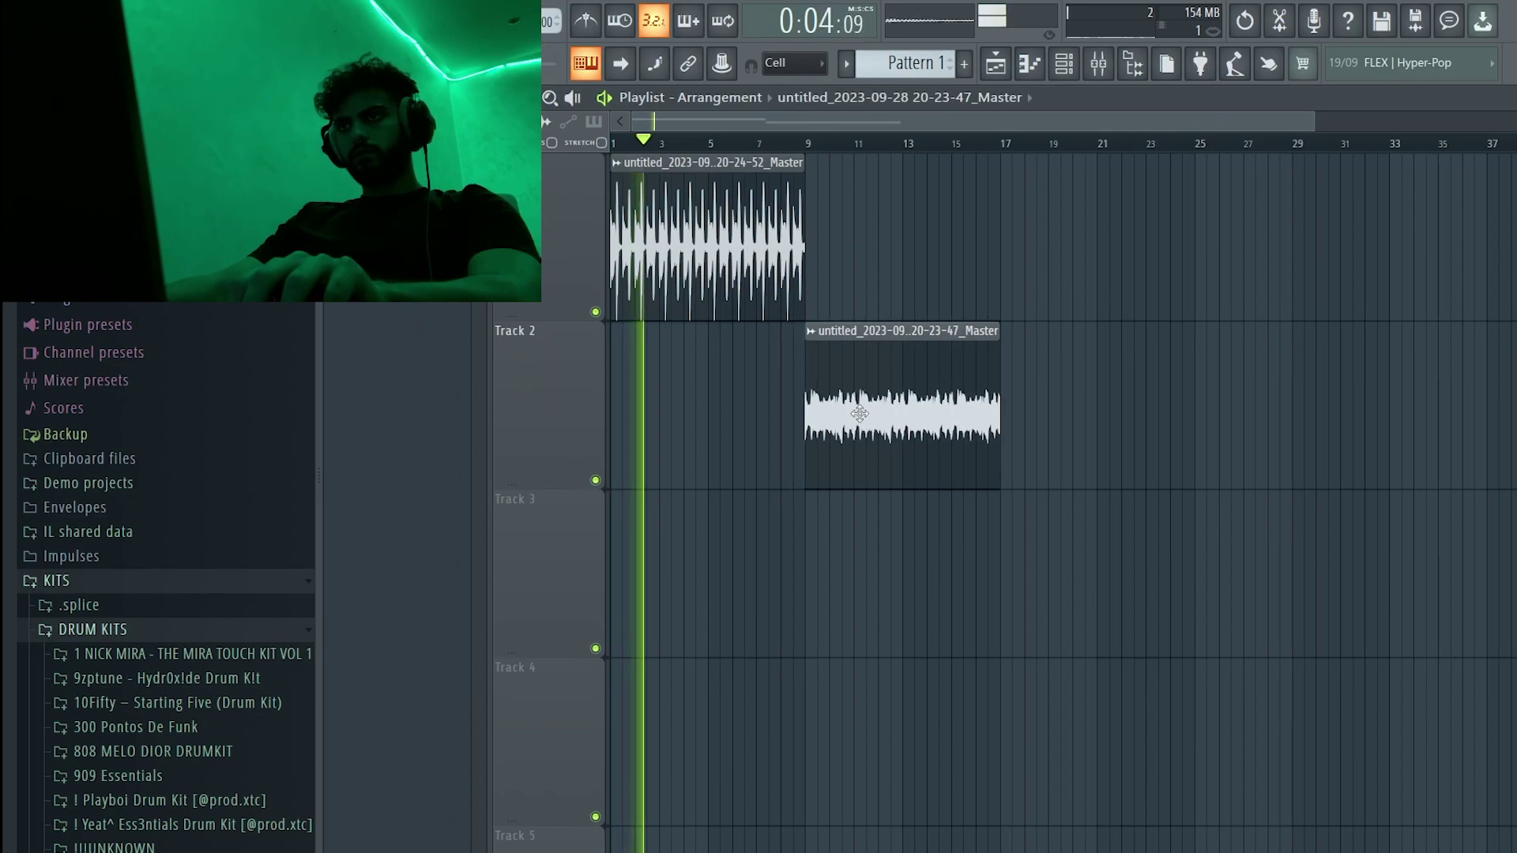
- Check the sampler settings of the rendered 20-24-52 Master clip on the first track
click(947, 283)
right_click(976, 279)
double_click(723, 212)
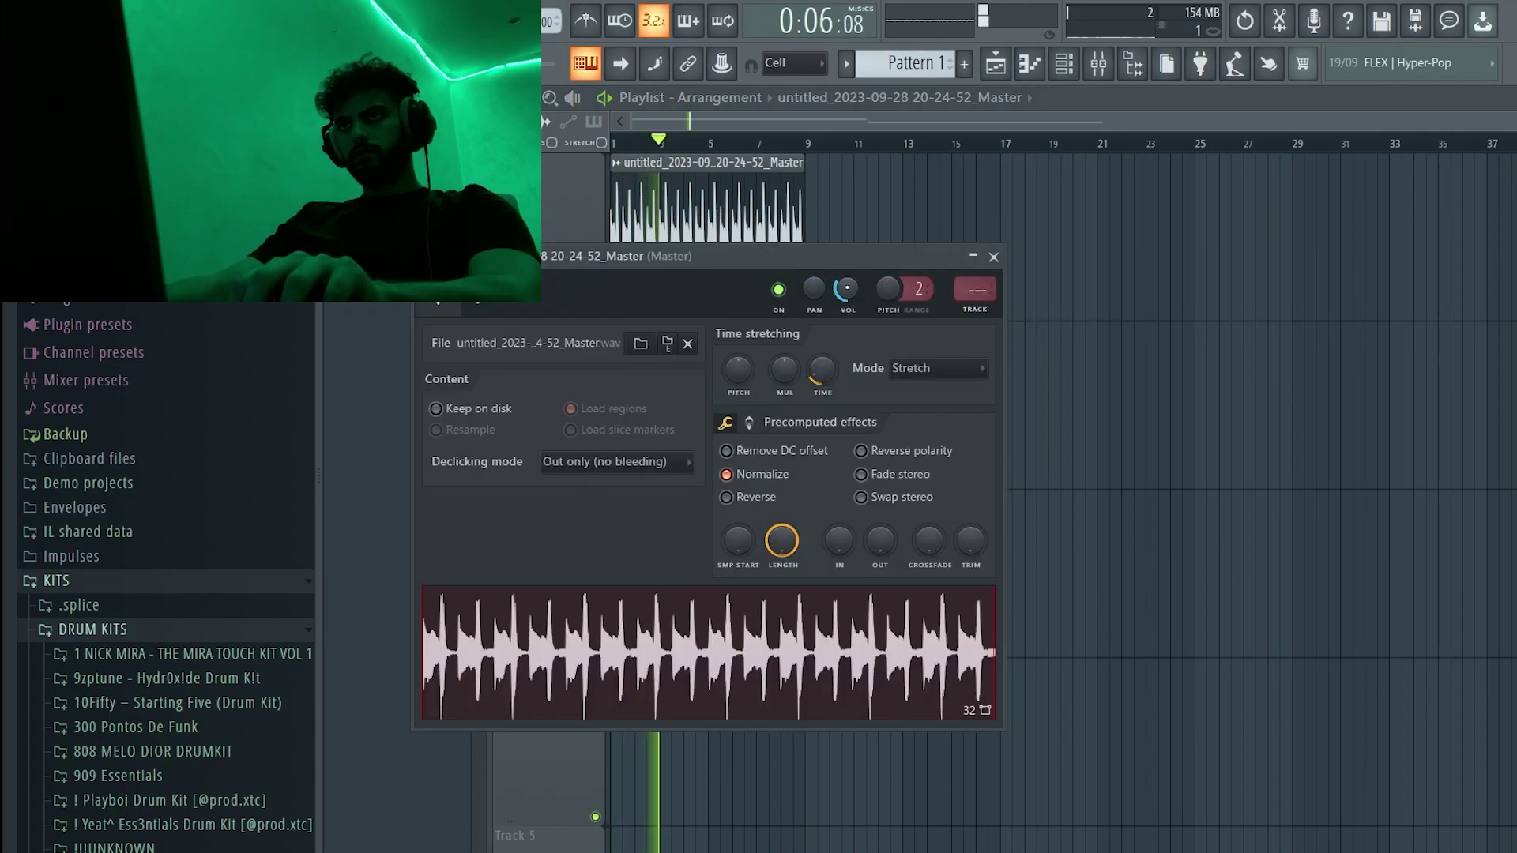
click(1111, 273)
right_click(1116, 273)
double_click(735, 212)
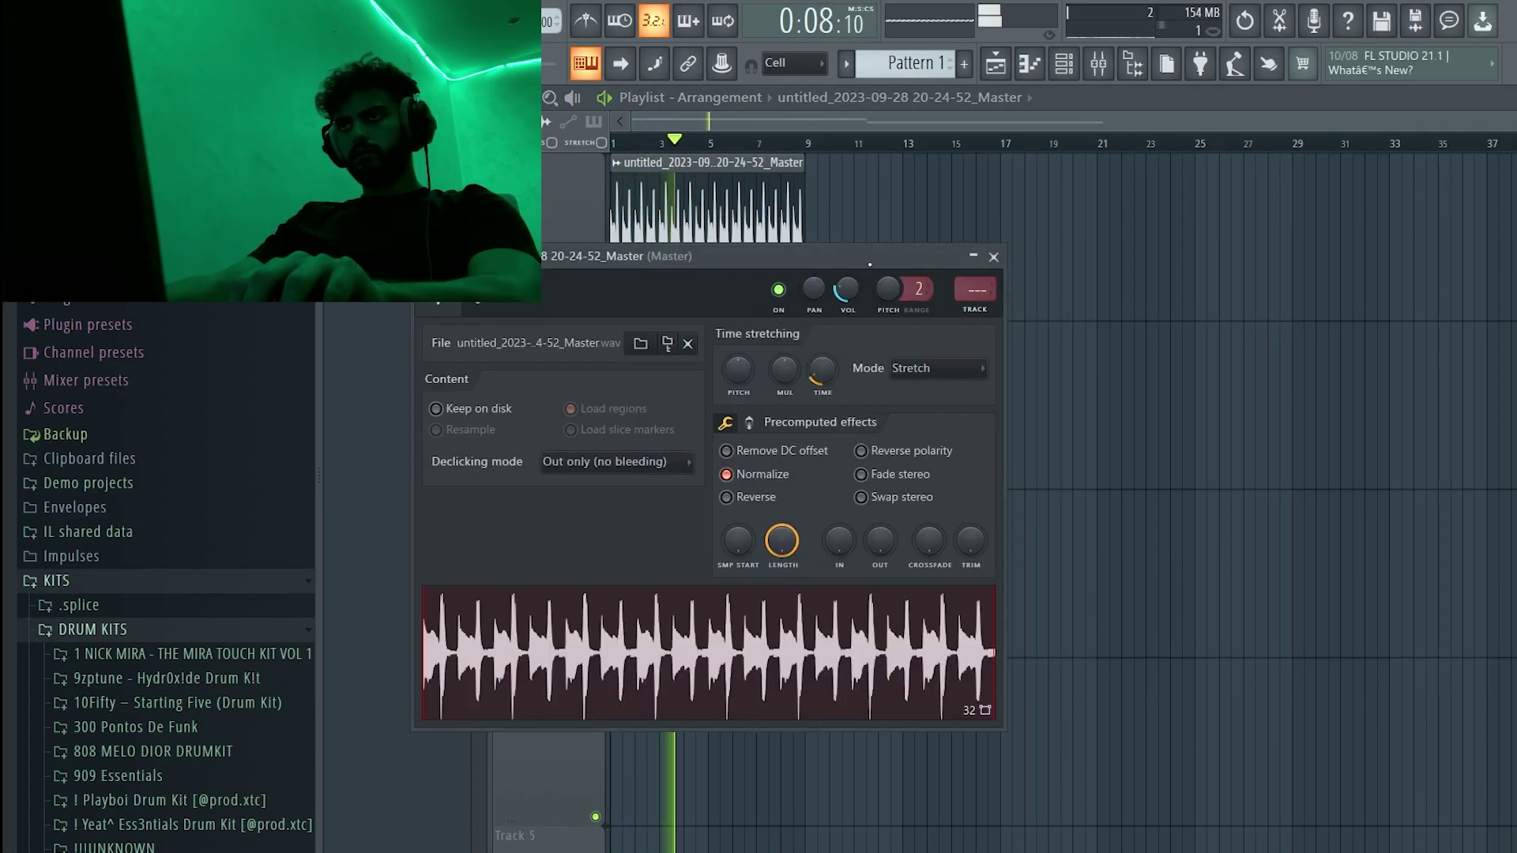
click(1163, 347)
right_click(1163, 346)
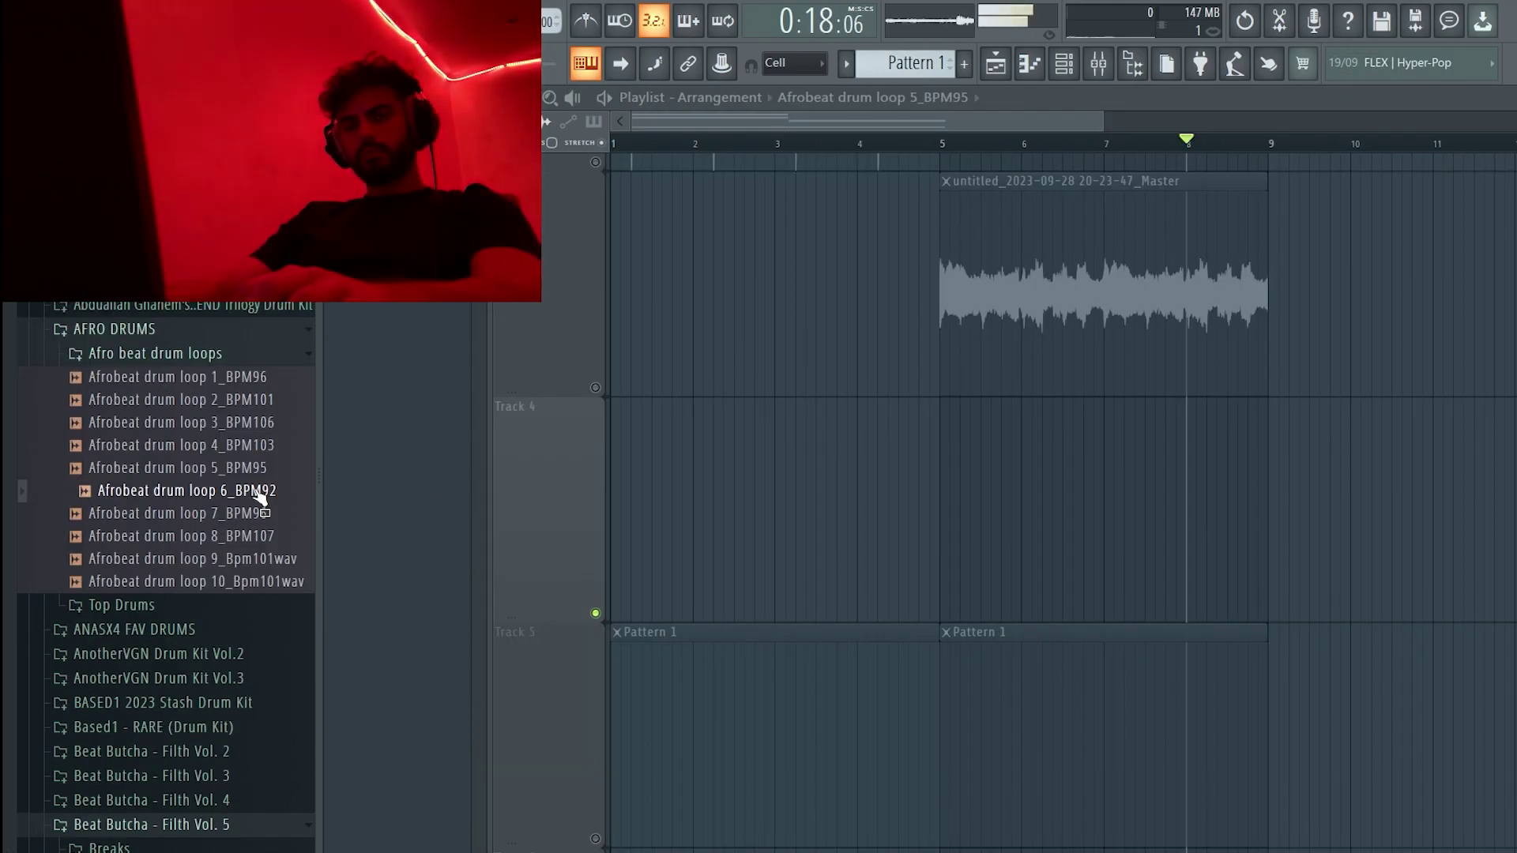
- Add Afrobeat drum loop 6_BPM92 to Track 4 at bar 1 and time-stretch it to end at bar 9 in Stretch mode
drag(261, 495, 679, 512)
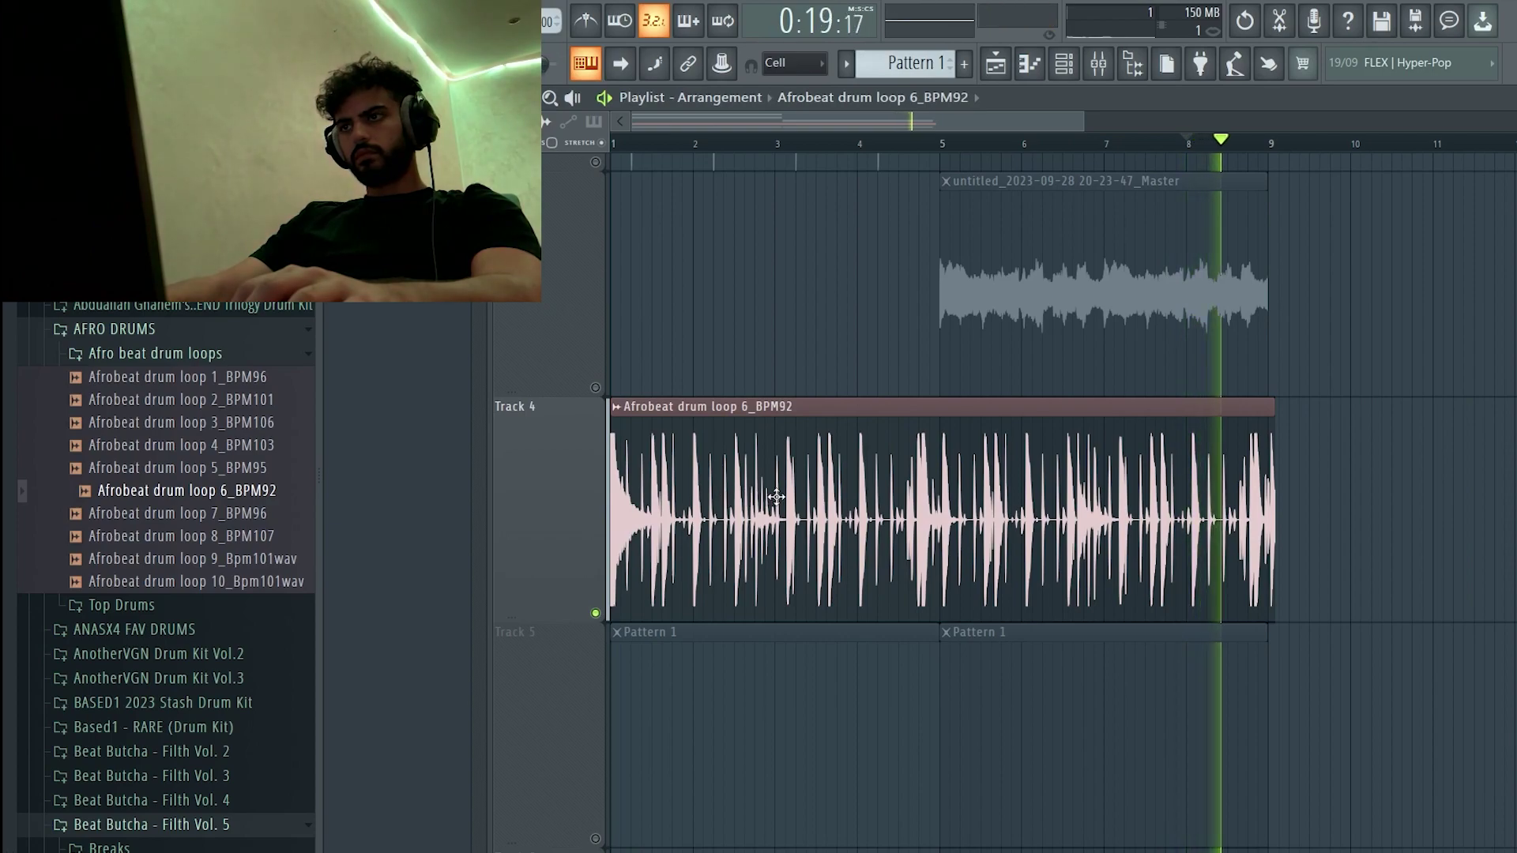
double_click(807, 496)
drag(901, 454, 902, 419)
click(1007, 450)
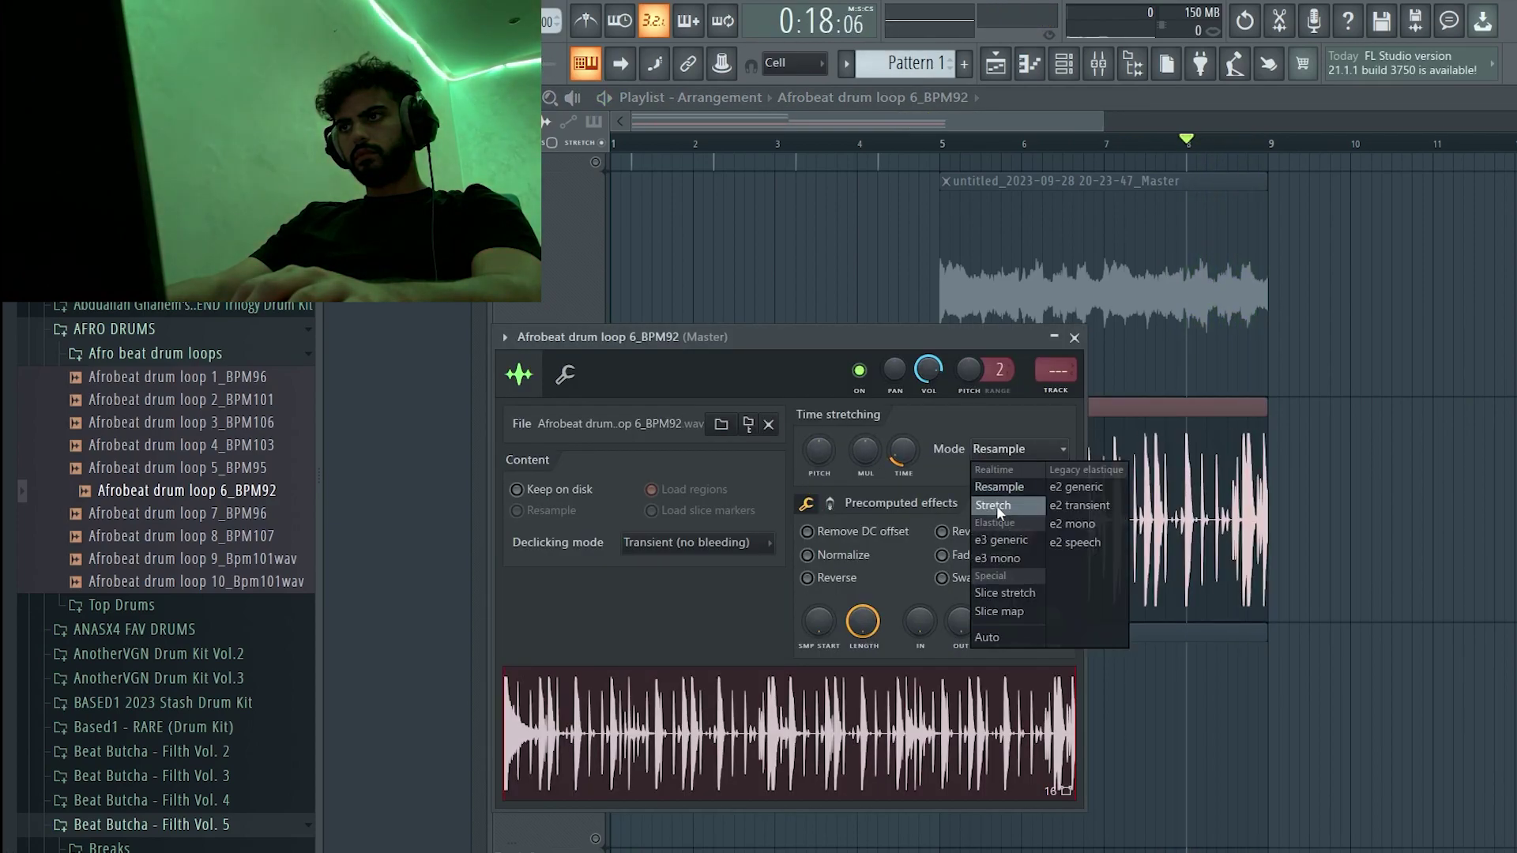
click(997, 506)
- Route the drum loop to mixer track 1 and load HalfTime in its first slot with a 1/4 loop and 1.5x mode
click(1057, 395)
click(1492, 166)
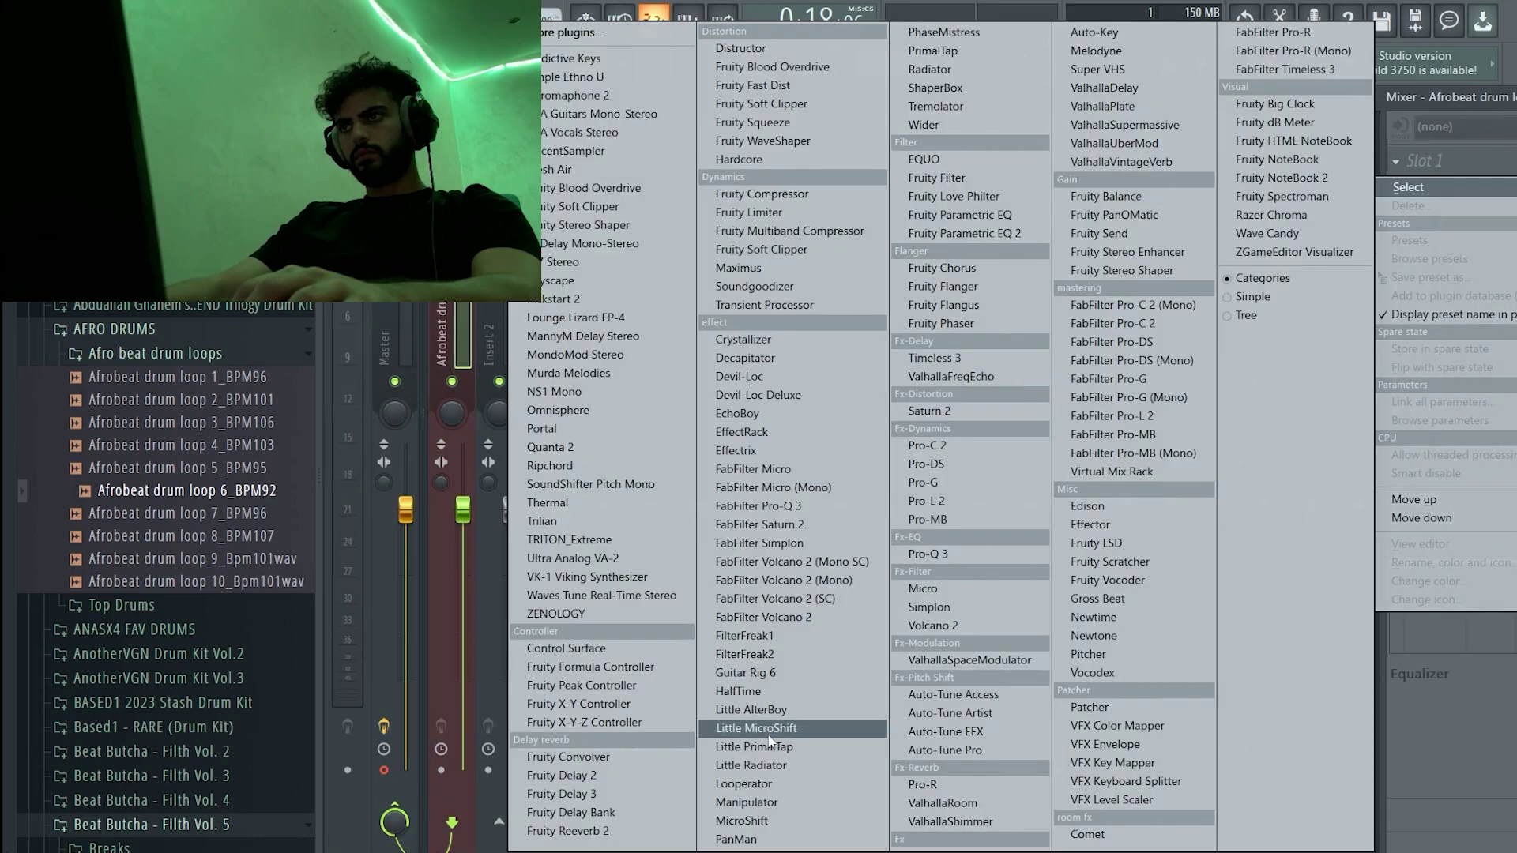
click(739, 691)
click(653, 382)
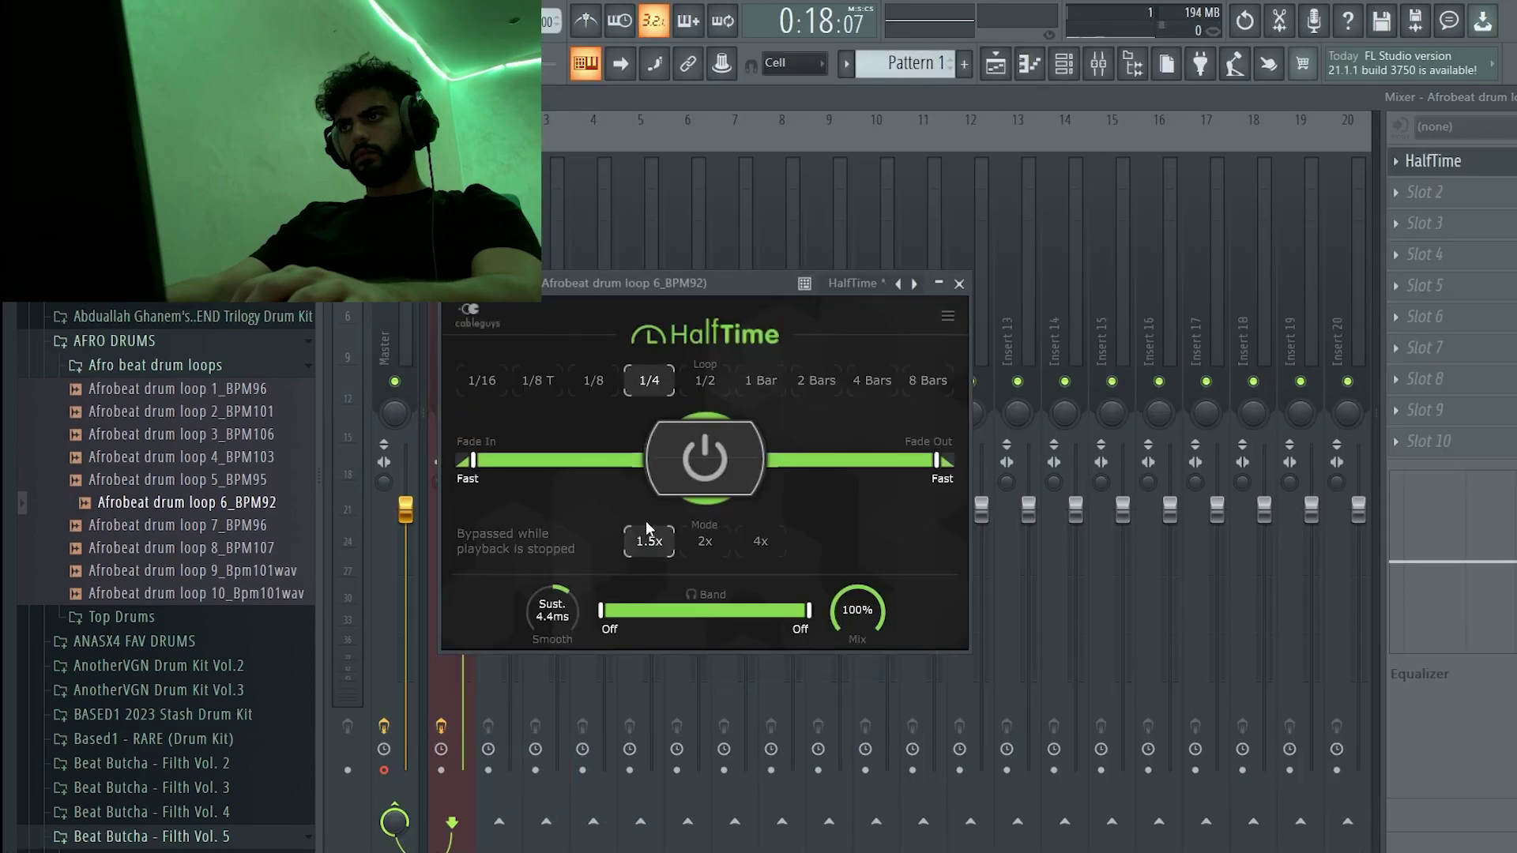
key(space)
key(Escape)
key(Escape)
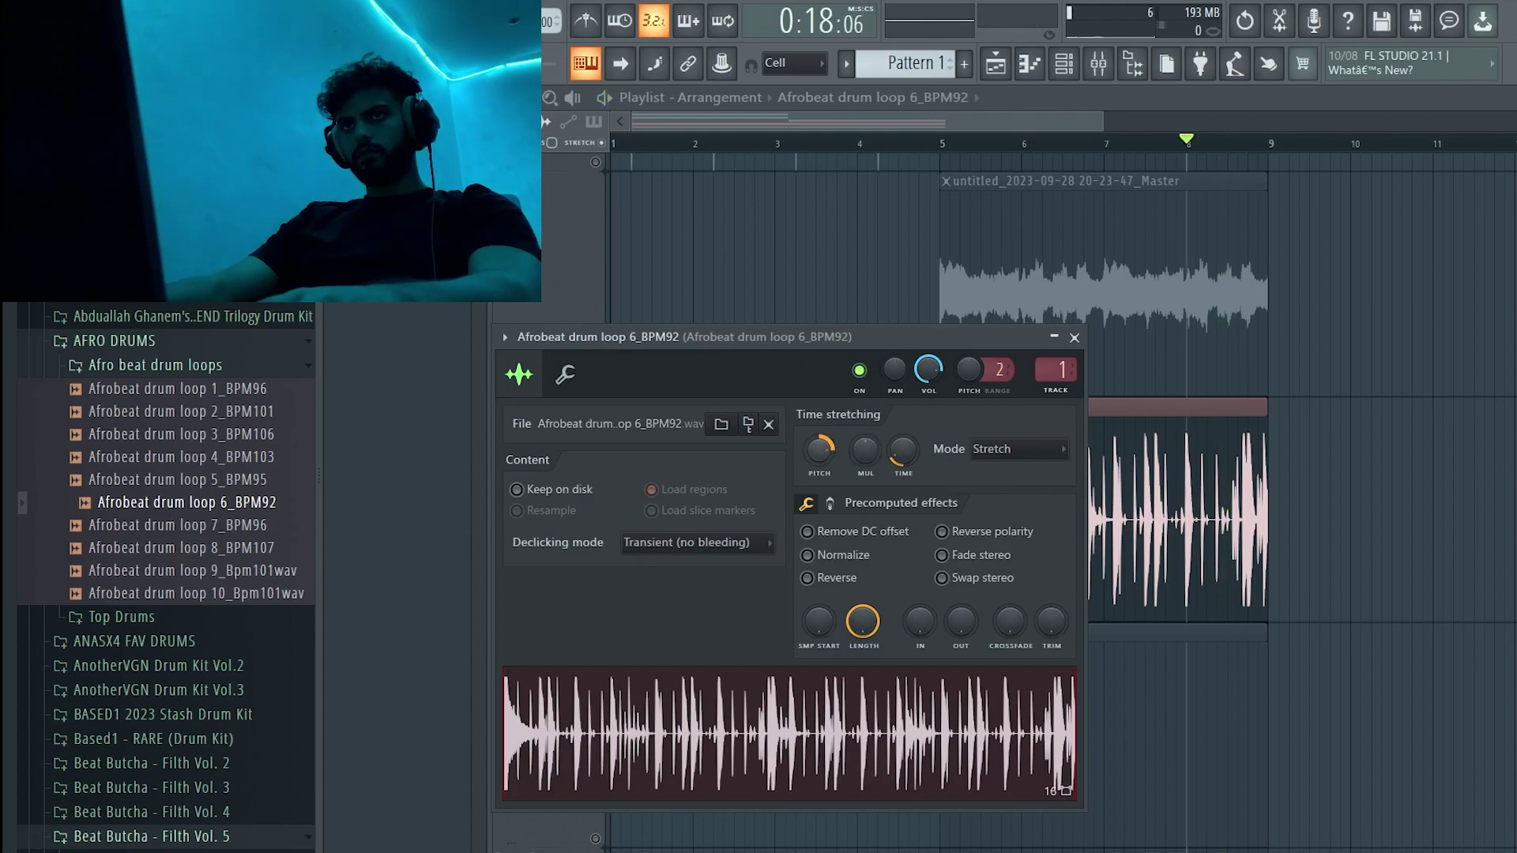
key(Escape)
- Unmute the other tracks and cut the first half bar off the Track 4 drum loop, moving the rest to start at bar 1
key(space)
right_click(598, 164)
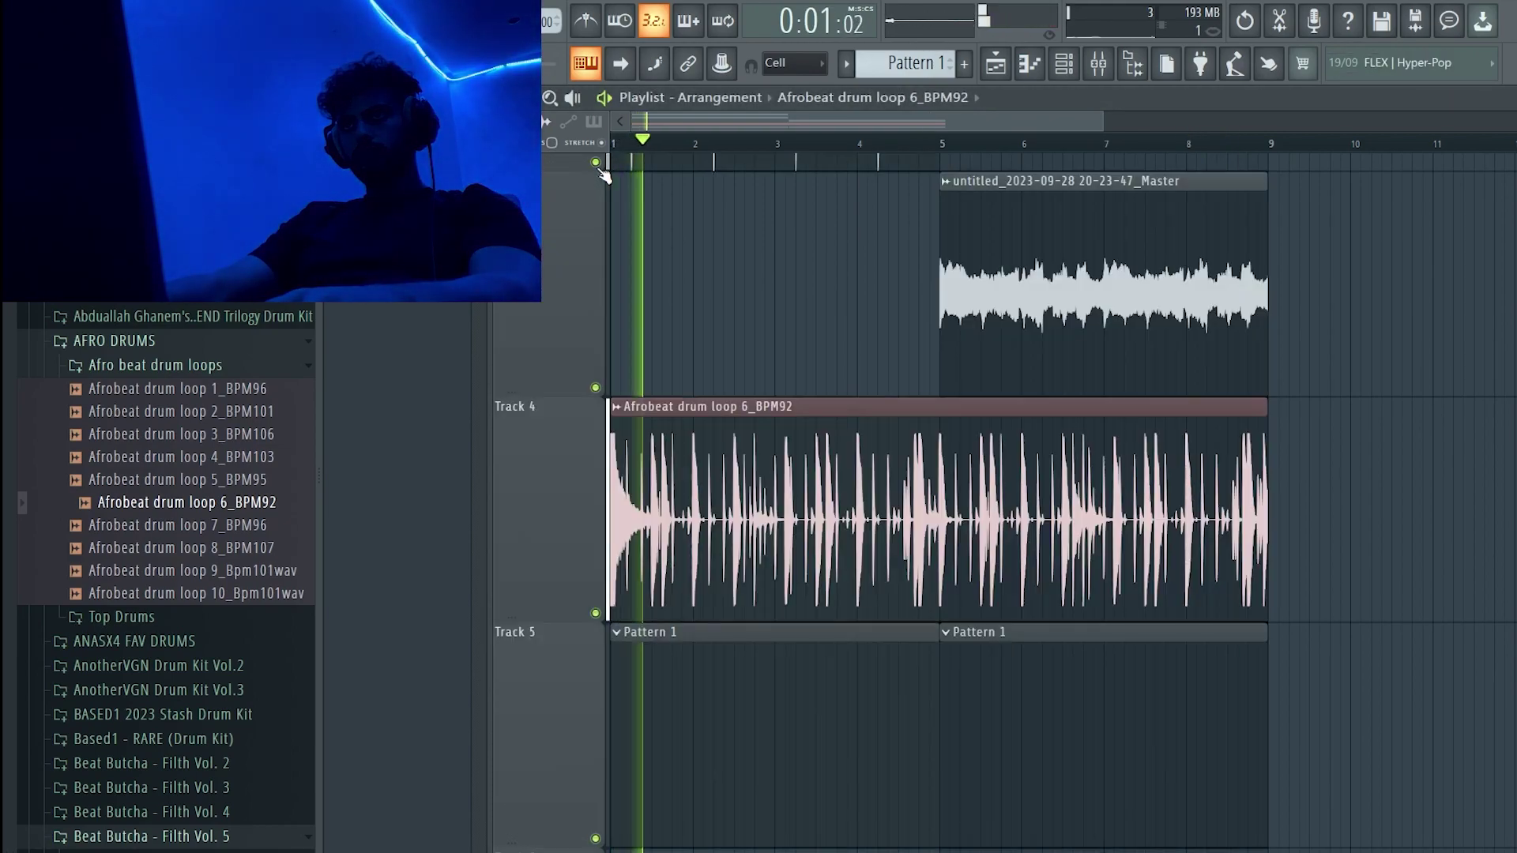
key(c)
right_click(622, 457)
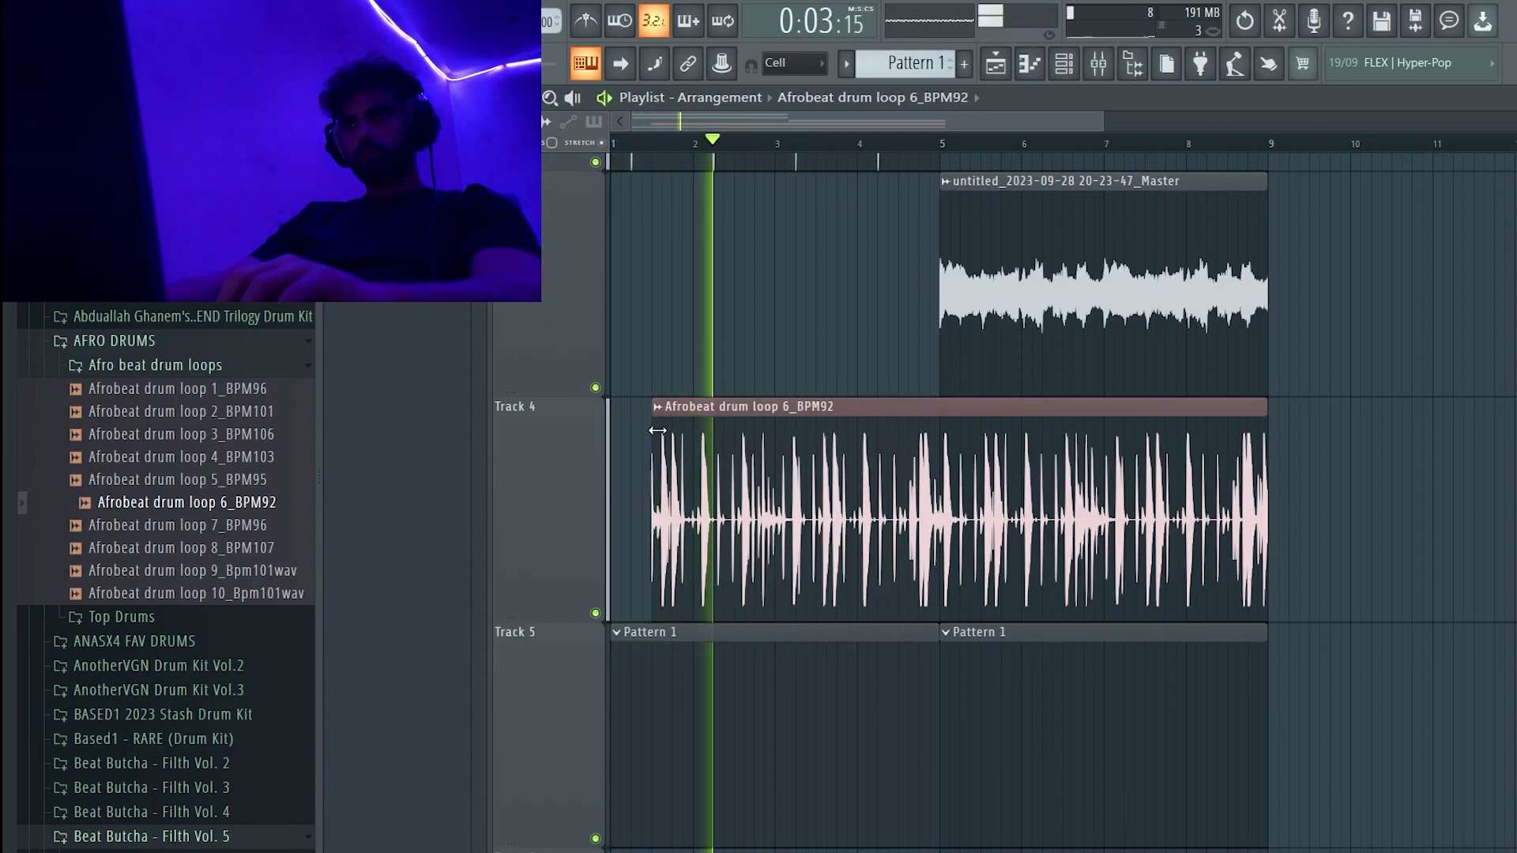
key(space)
key(ctrl+z)
drag(643, 431, 529, 455)
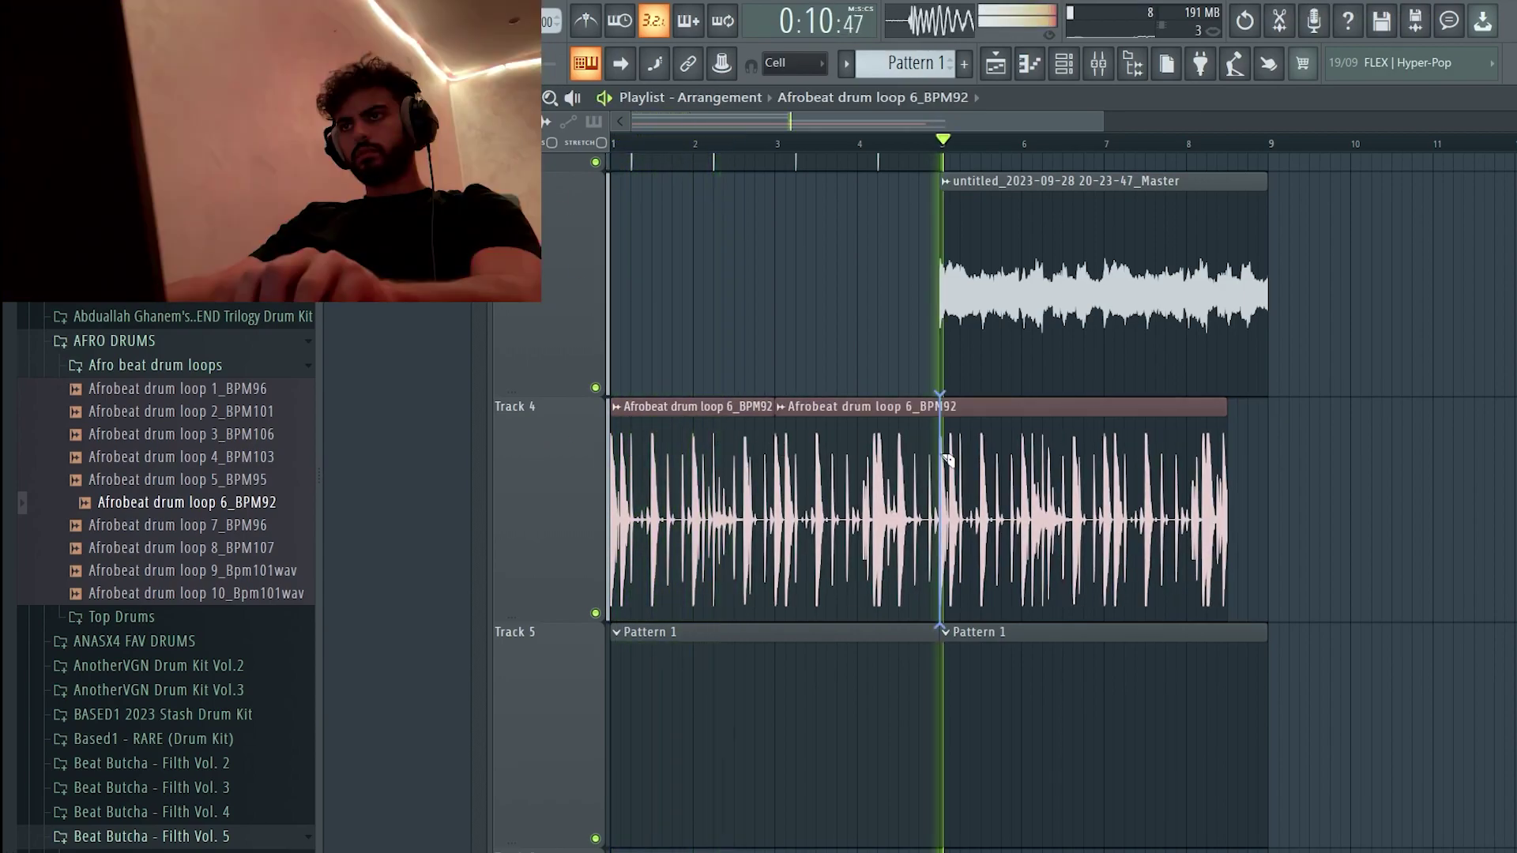
- Slice the Track 4 drum loop at bar 5 and replace bars 3 to 5 with a duplicate of the section from bar 1
click(867, 501)
drag(867, 501, 701, 501)
key(ctrl+z)
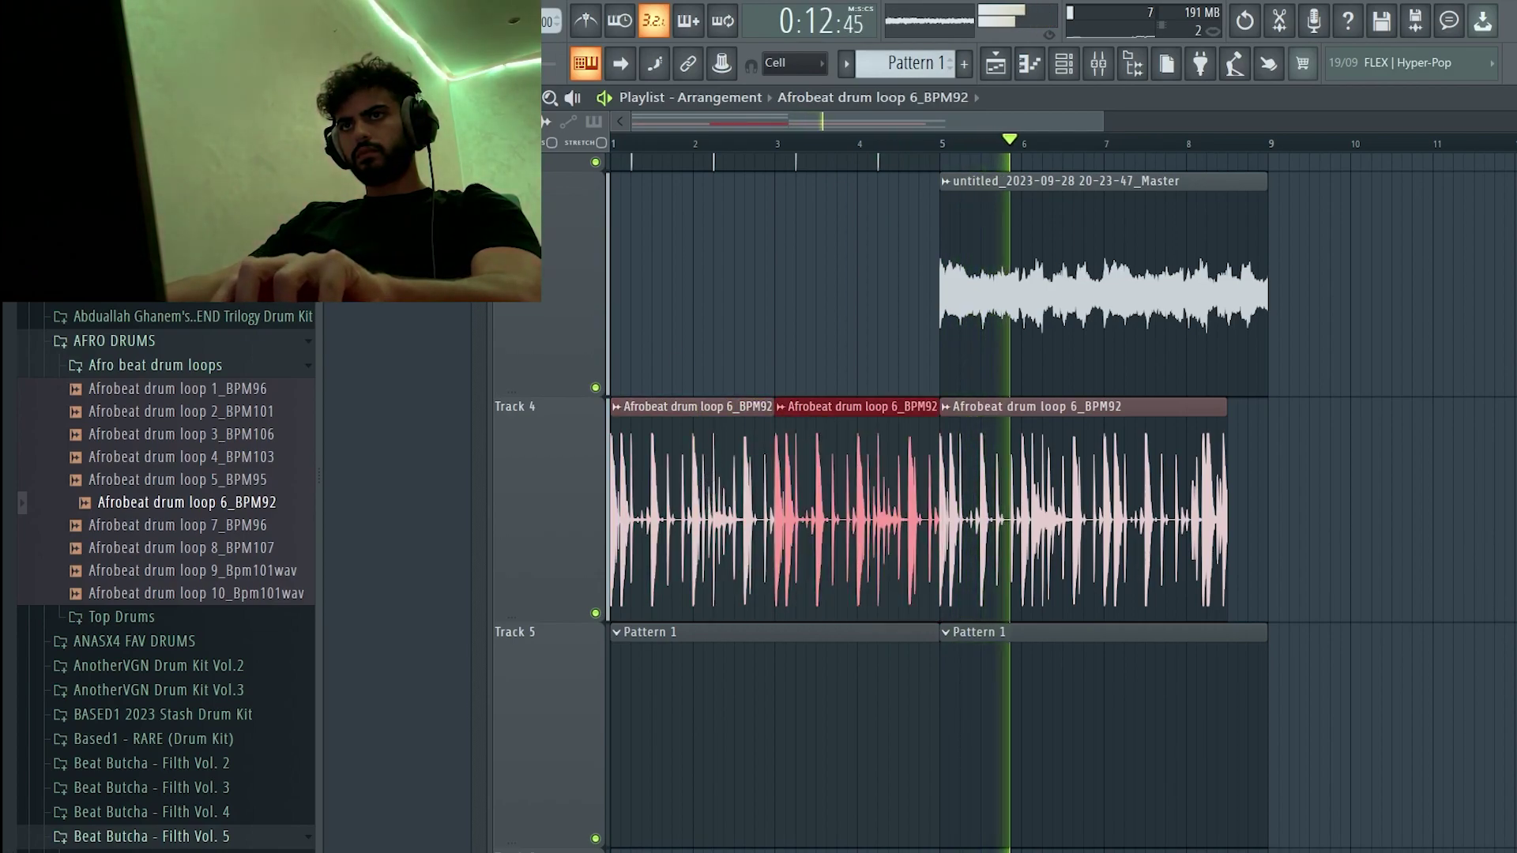
- Move the two Pattern 1 clips to Track 6 and place the drum loop's short ending slice on Track 5, ending at bar 9
drag(1452, 741, 893, 731)
drag(1130, 725, 1046, 772)
ctrl+right_click(1172, 528)
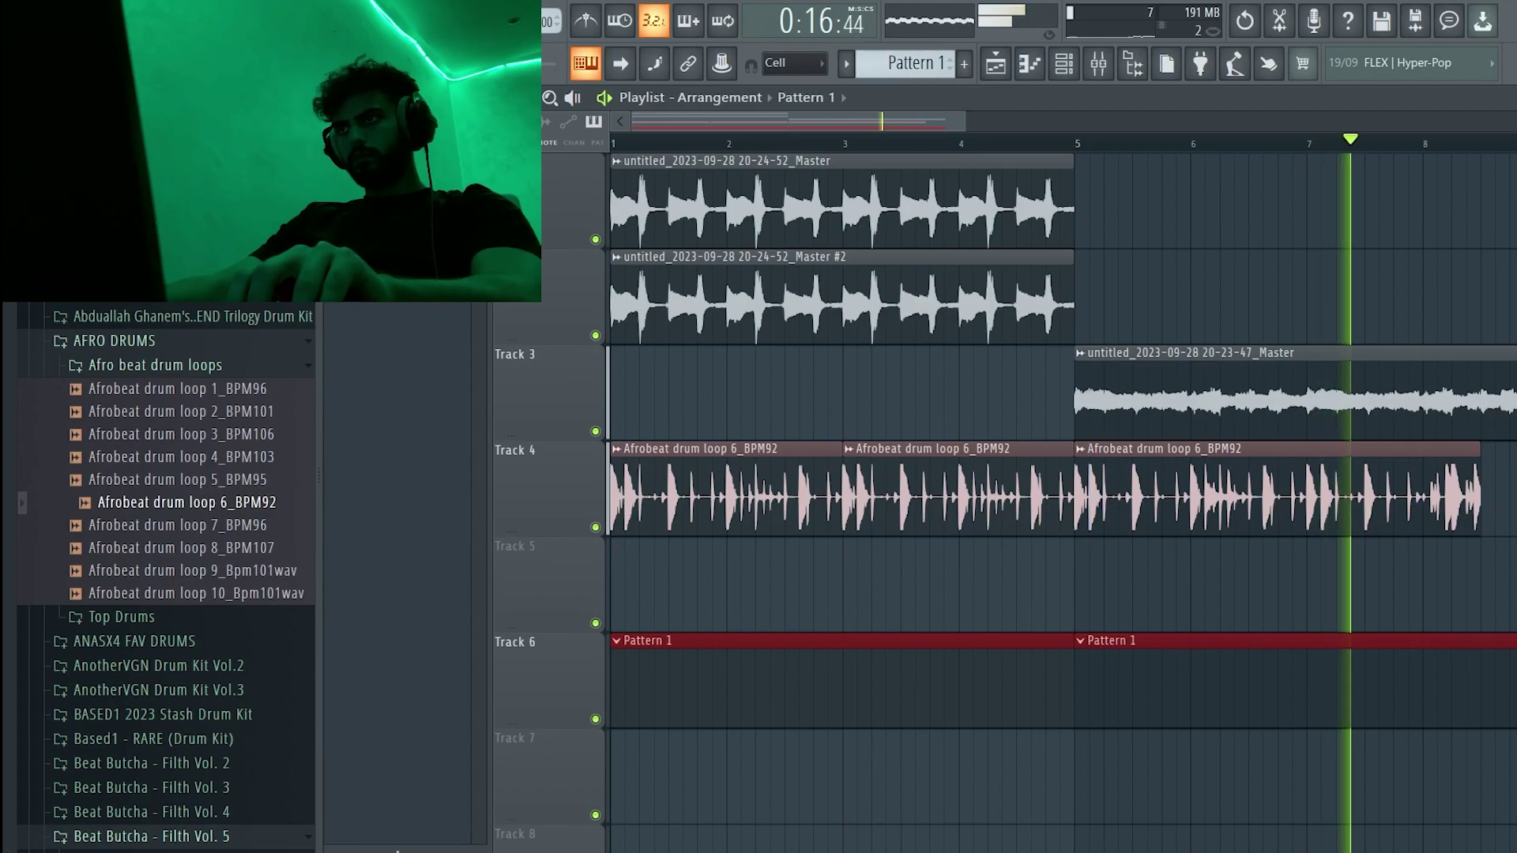
click(1432, 506)
click(1432, 506)
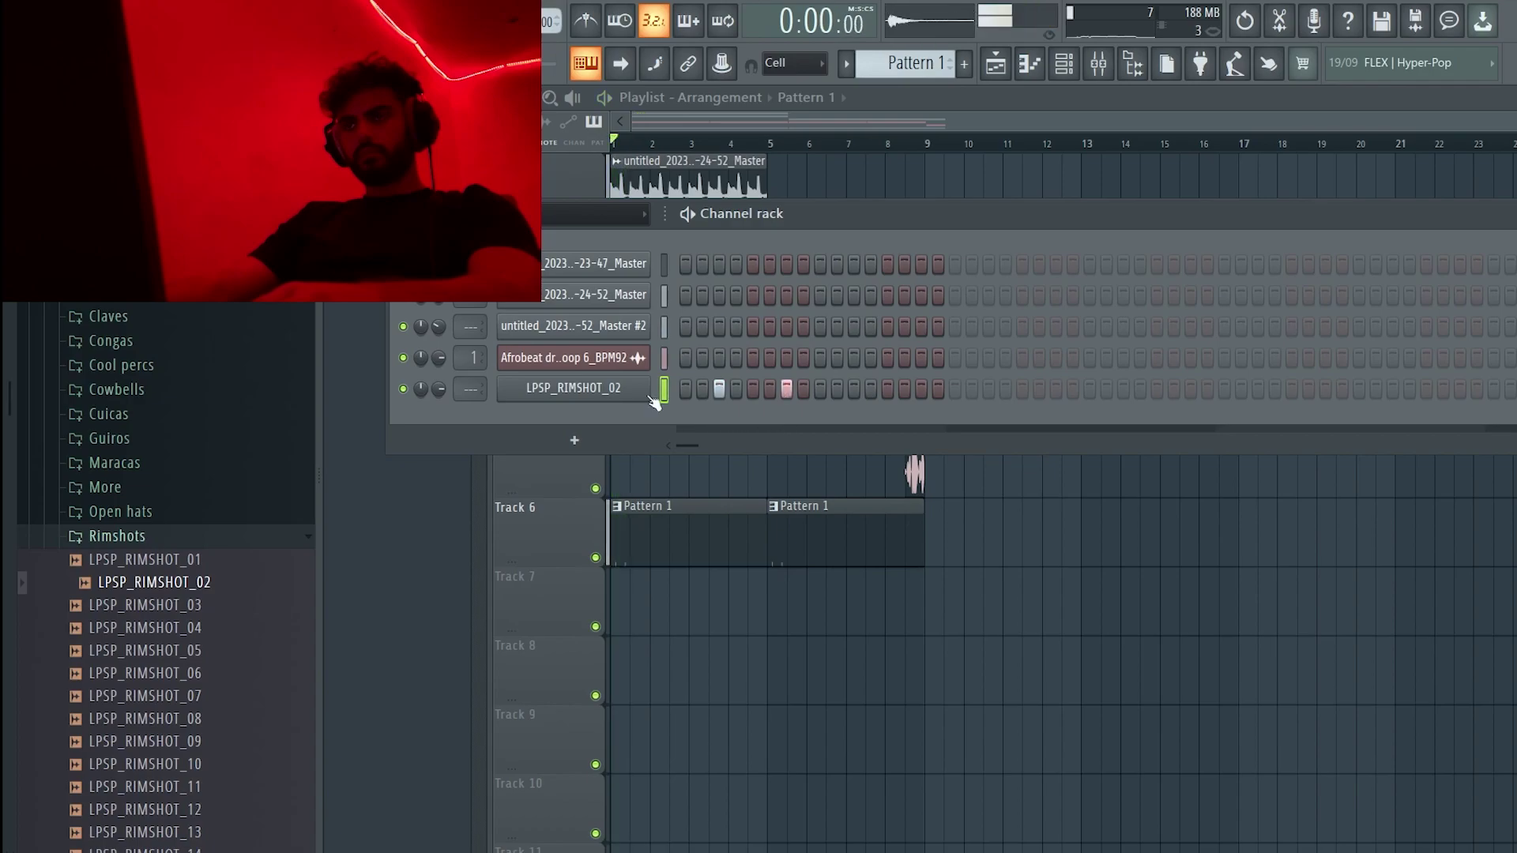
- Place LPSP_RIMSHOT_02 hits on steps 3 and 6 and duplicate the pair every half bar through bar 4
right_click(652, 392)
click(672, 387)
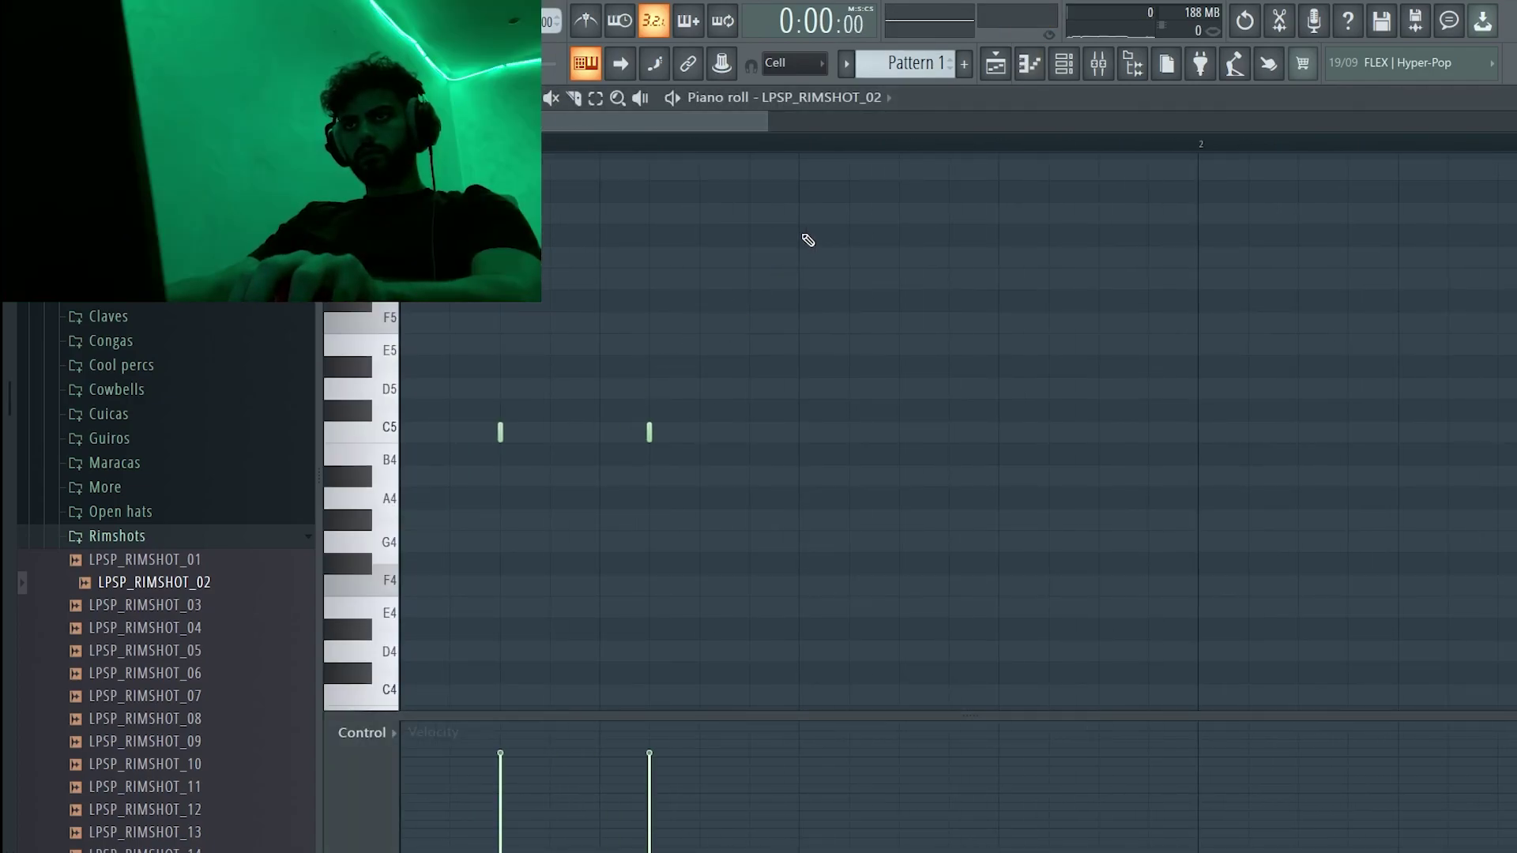
key(ctrl+b)
key(ctrl+b)
key(ctrl+b)
key(ctrl+b)
key(ctrl+b)
key(ctrl+b)
key(ctrl+b)
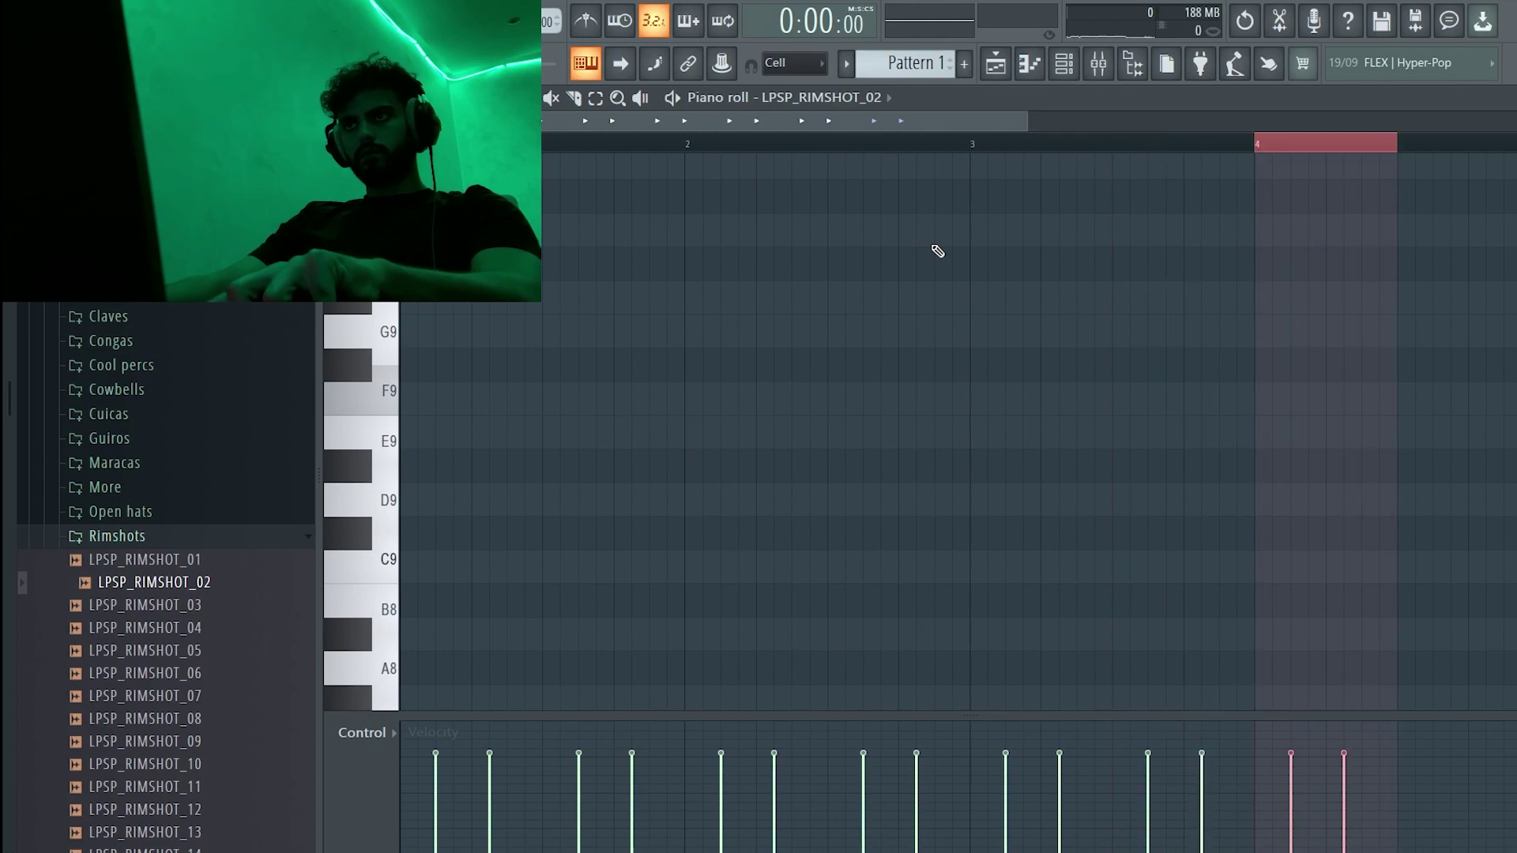
- Select all the rimshot notes, align them to a 1/3-beat grid and raise their velocity to the maximum
key(ctrl+a)
ctrl+right_click(496, 389)
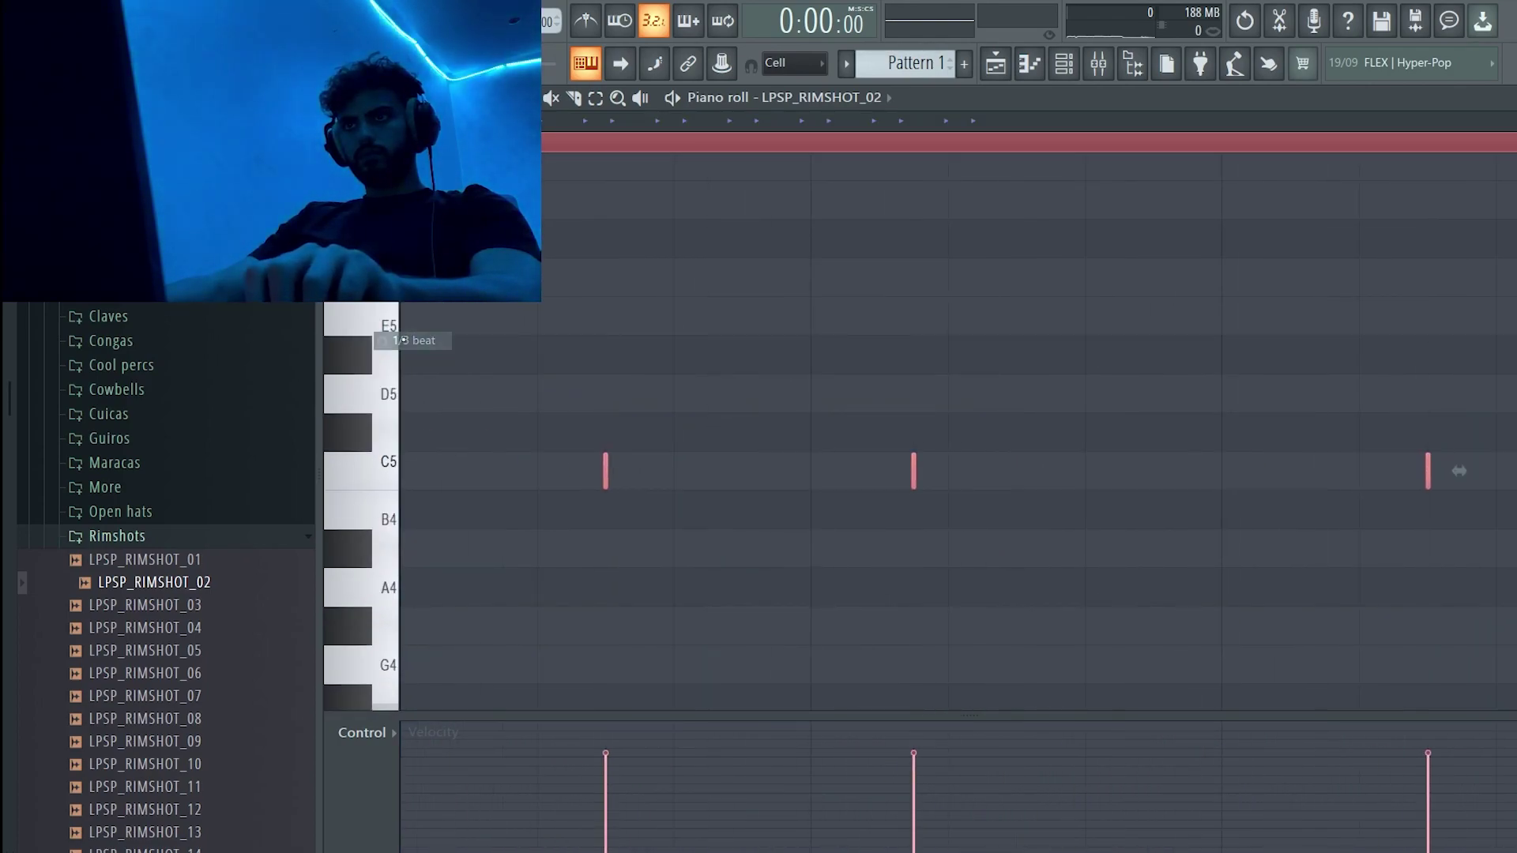
ctrl+right_click(582, 349)
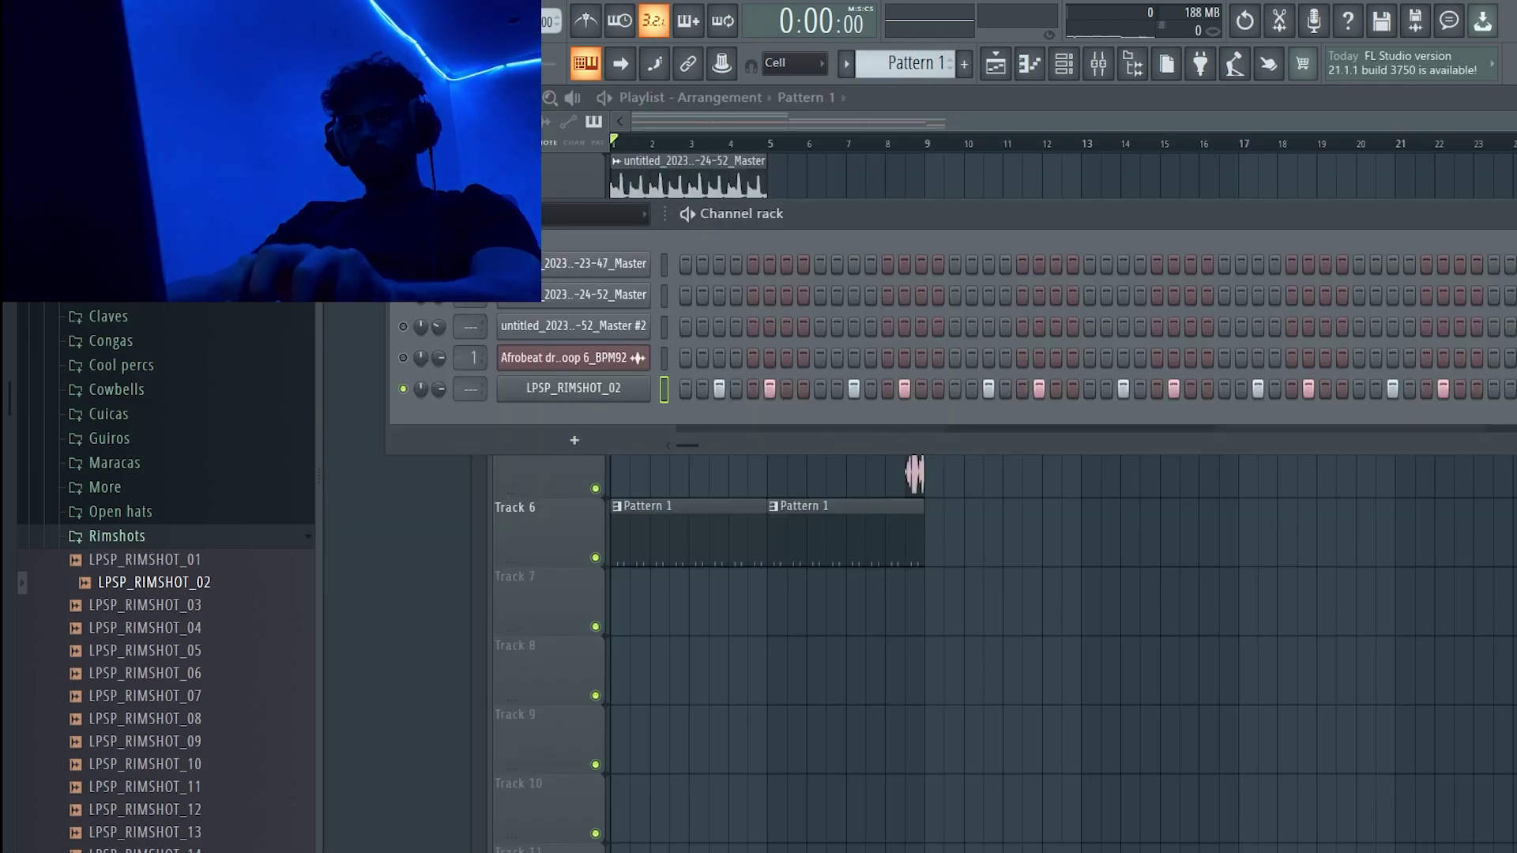
right_click(583, 395)
click(705, 392)
scroll(862, 316, up, 5)
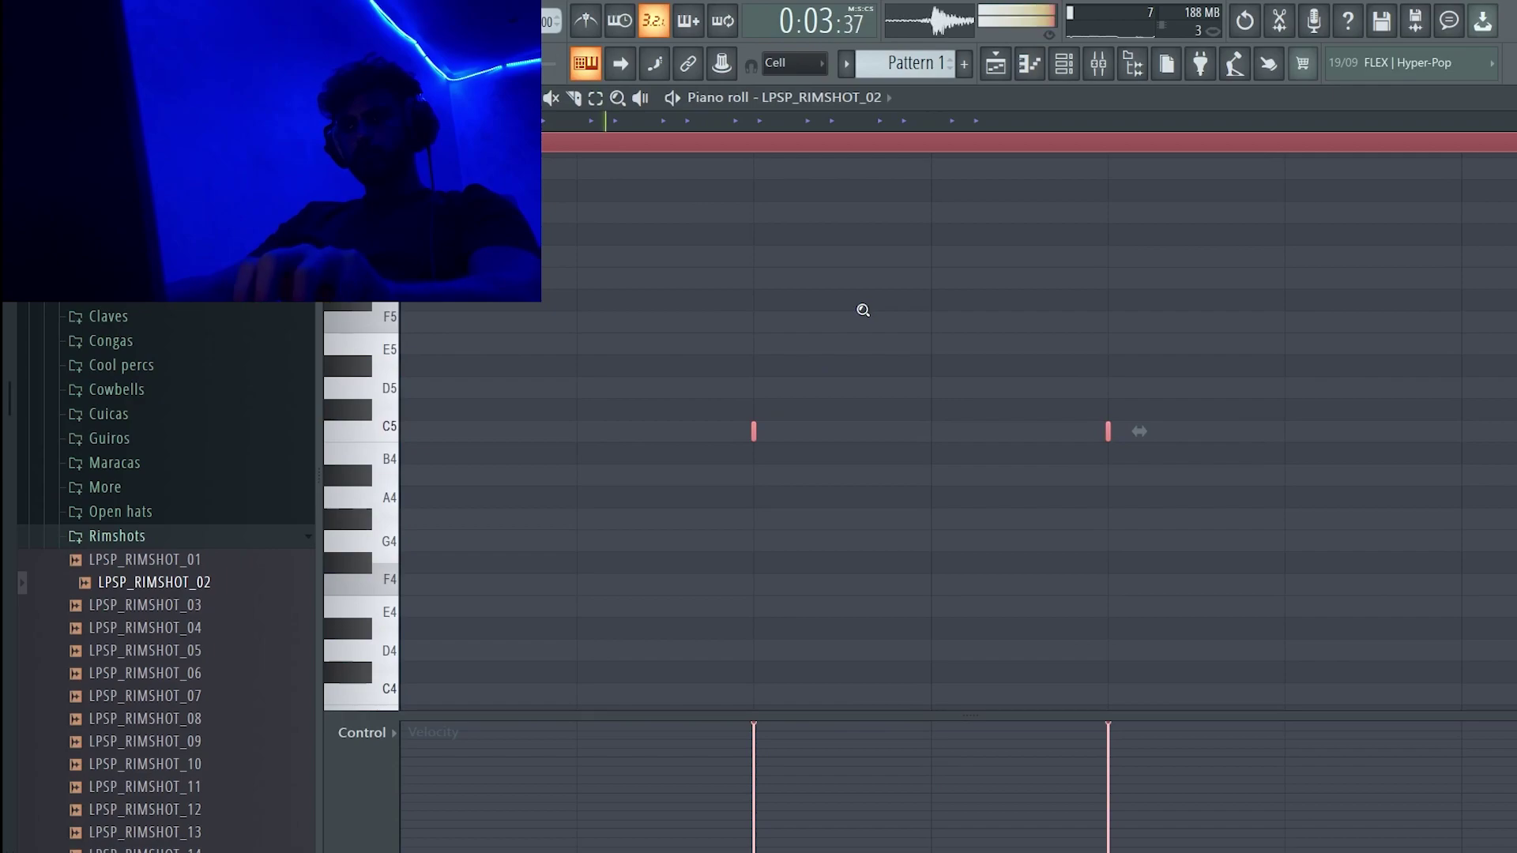
scroll(863, 309, down, 5)
key(Escape)
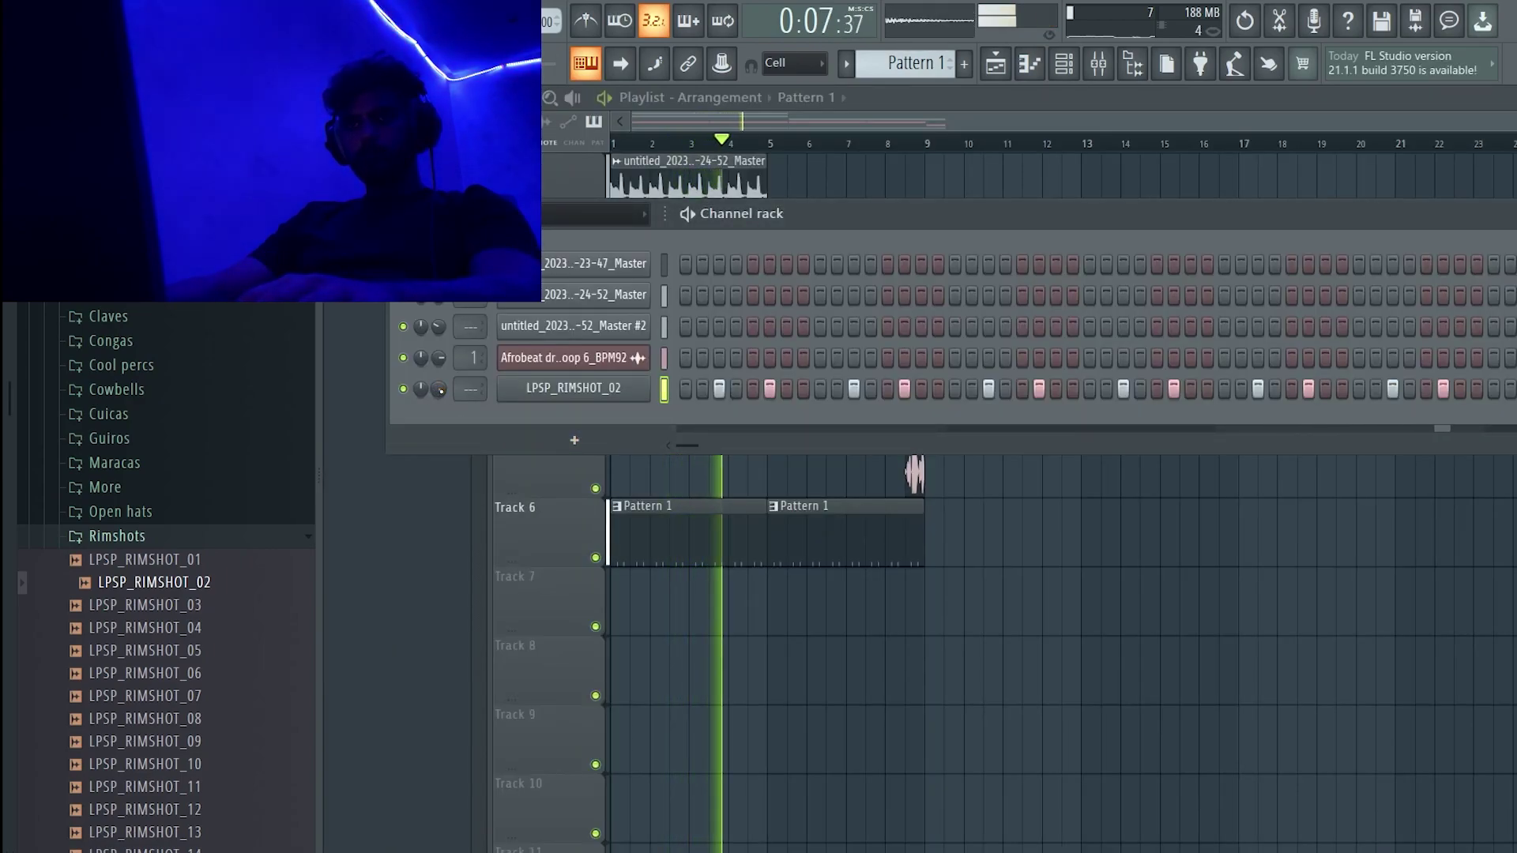
- Audition samples in the Maracas and Cuicas folders and add LPSP_CUICAS_4 to the channel rack
click(113, 542)
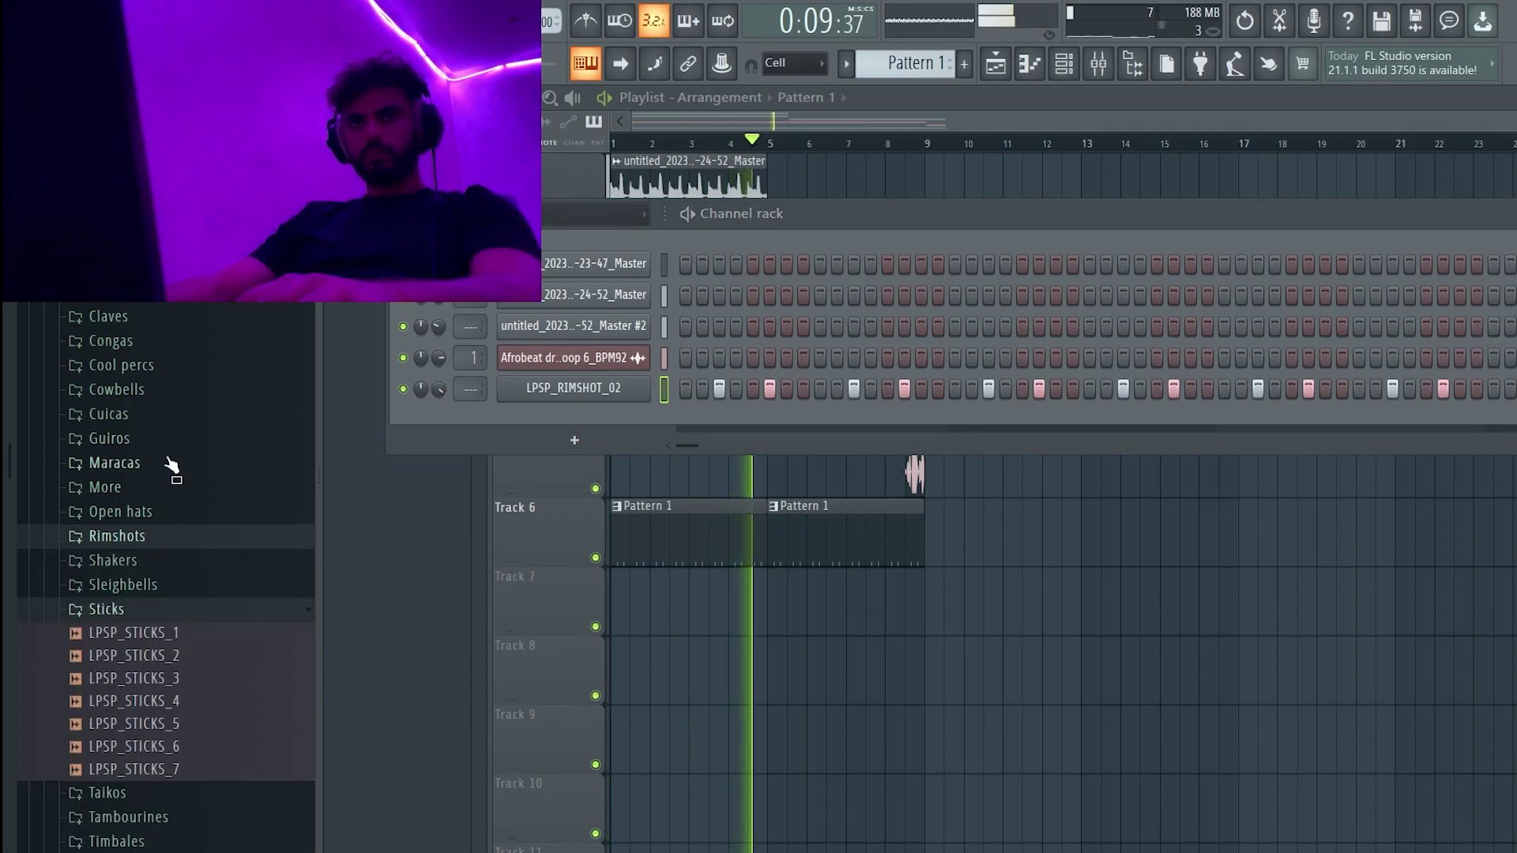
click(169, 466)
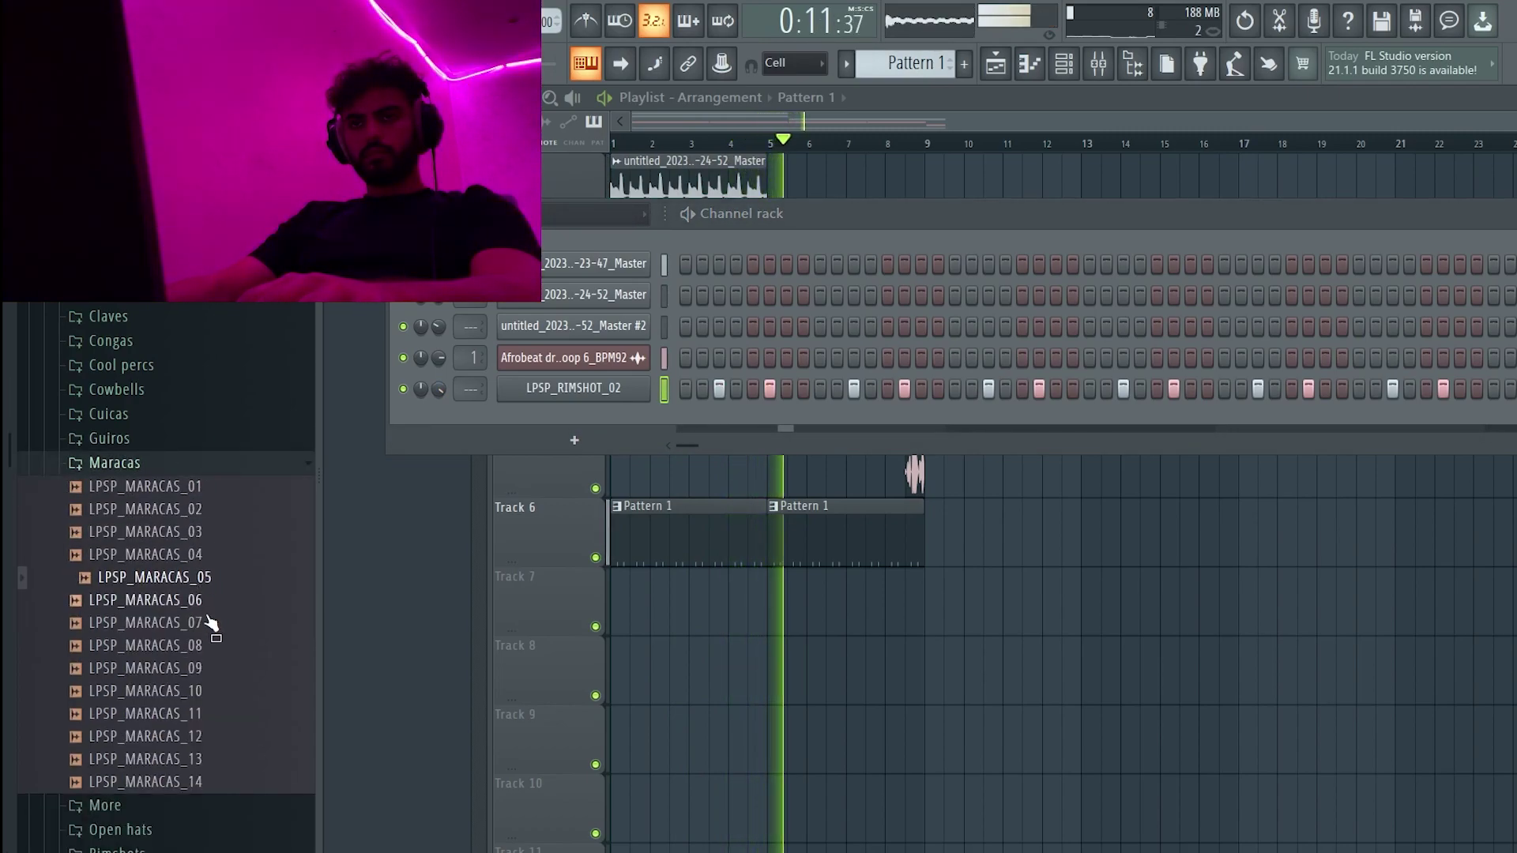
click(212, 668)
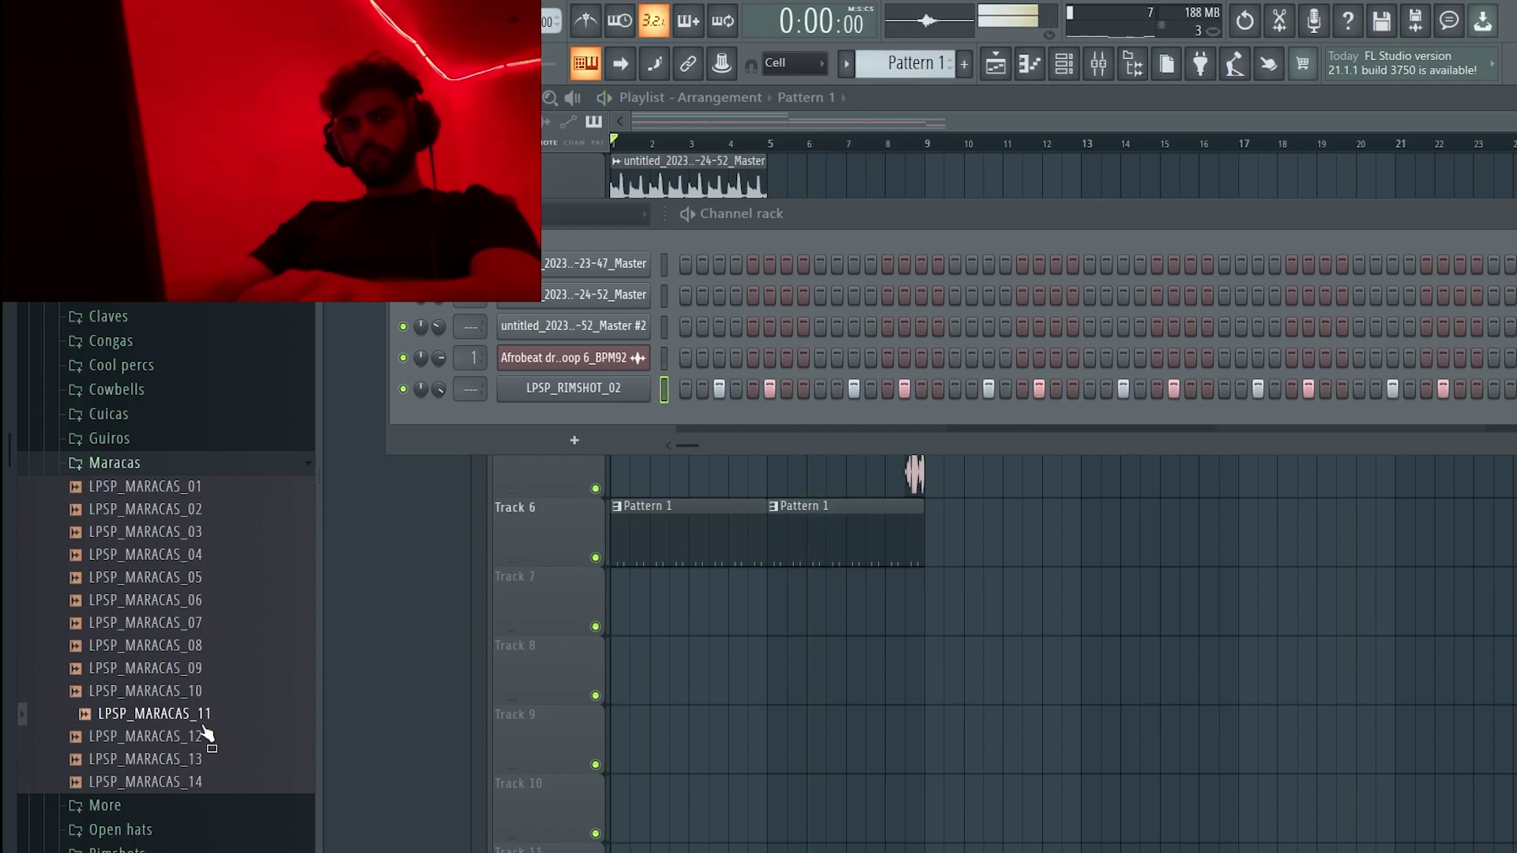
click(135, 414)
click(205, 488)
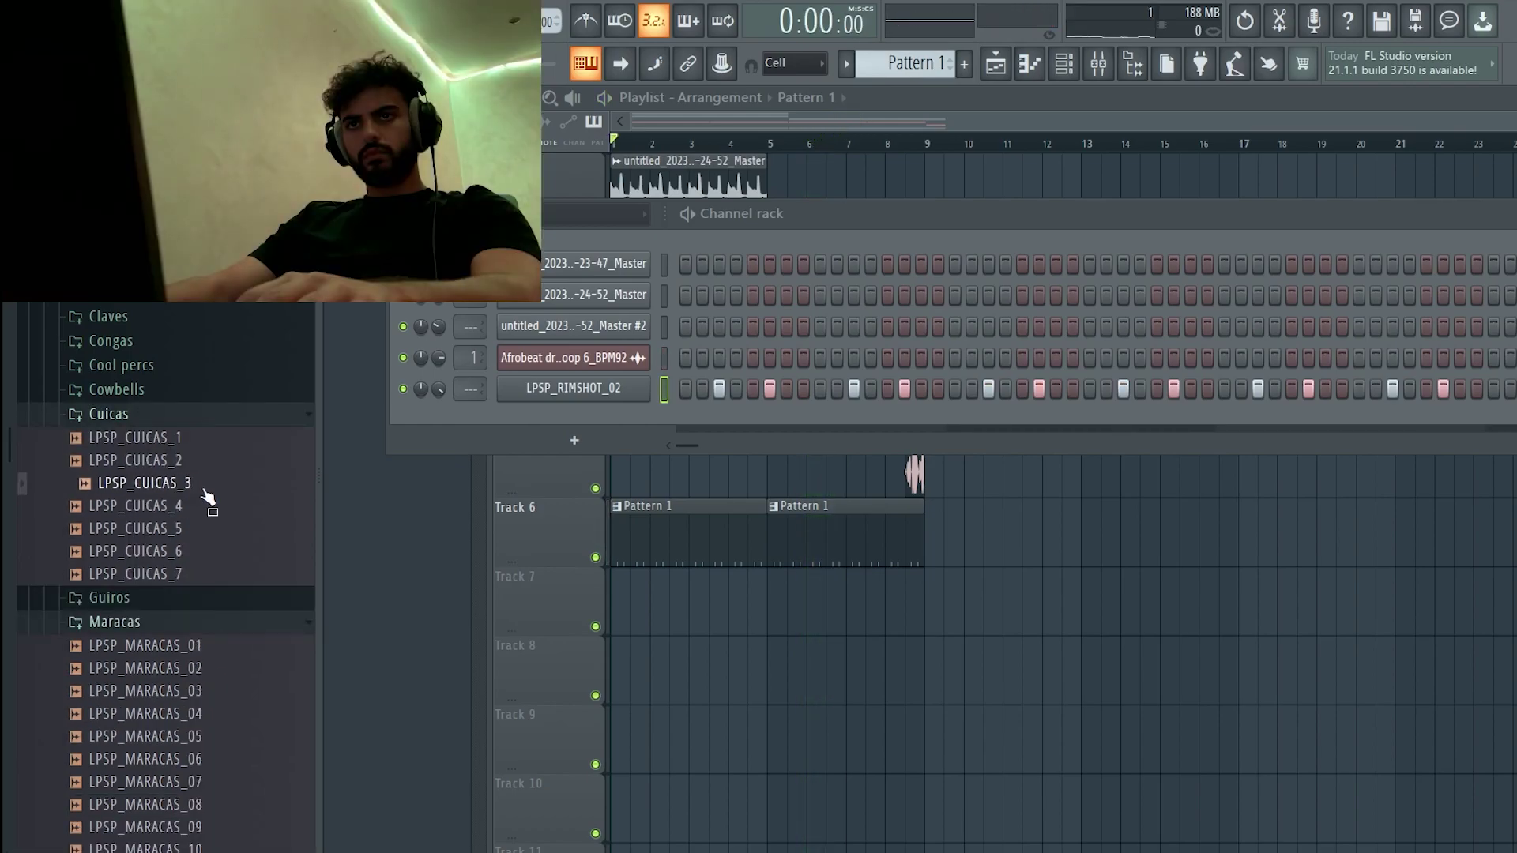
drag(498, 439, 604, 419)
key(Escape)
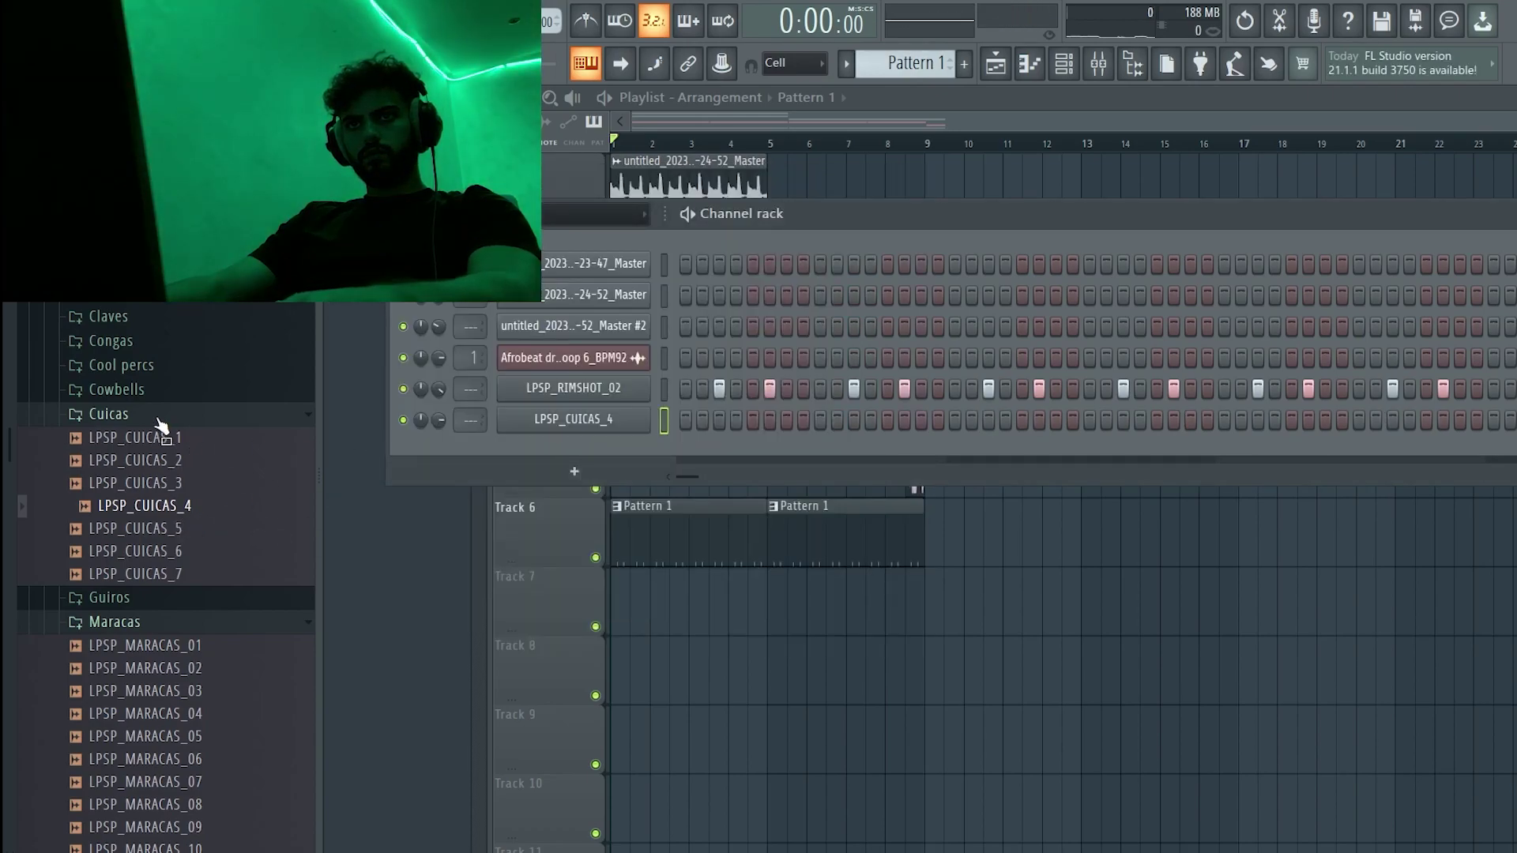
- Add LPSP_MARACAS_09 to the channel rack, try two C5 notes in its piano roll and undo them
click(157, 420)
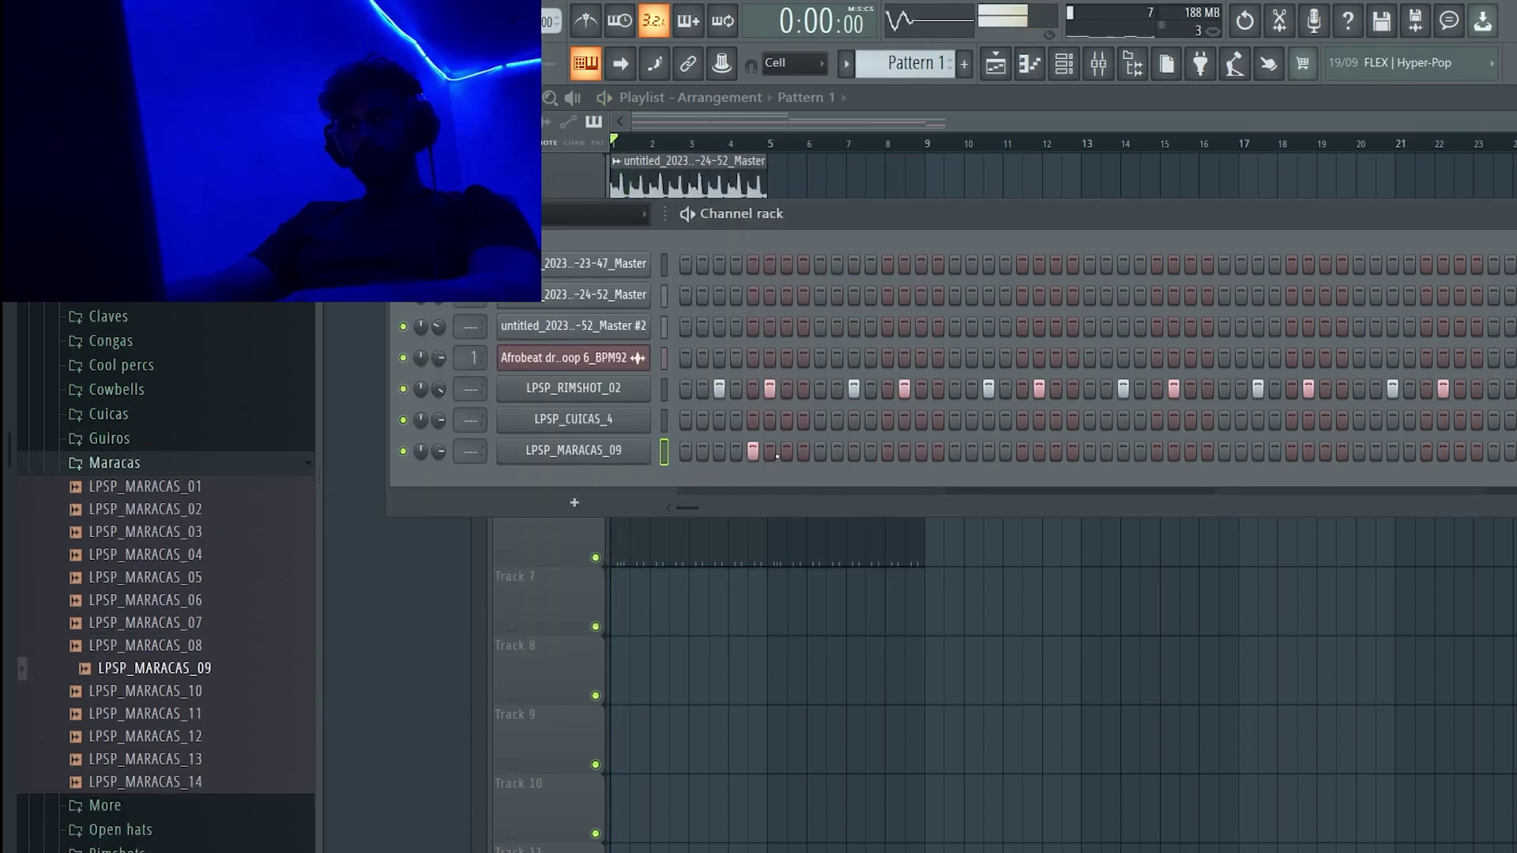
click(644, 455)
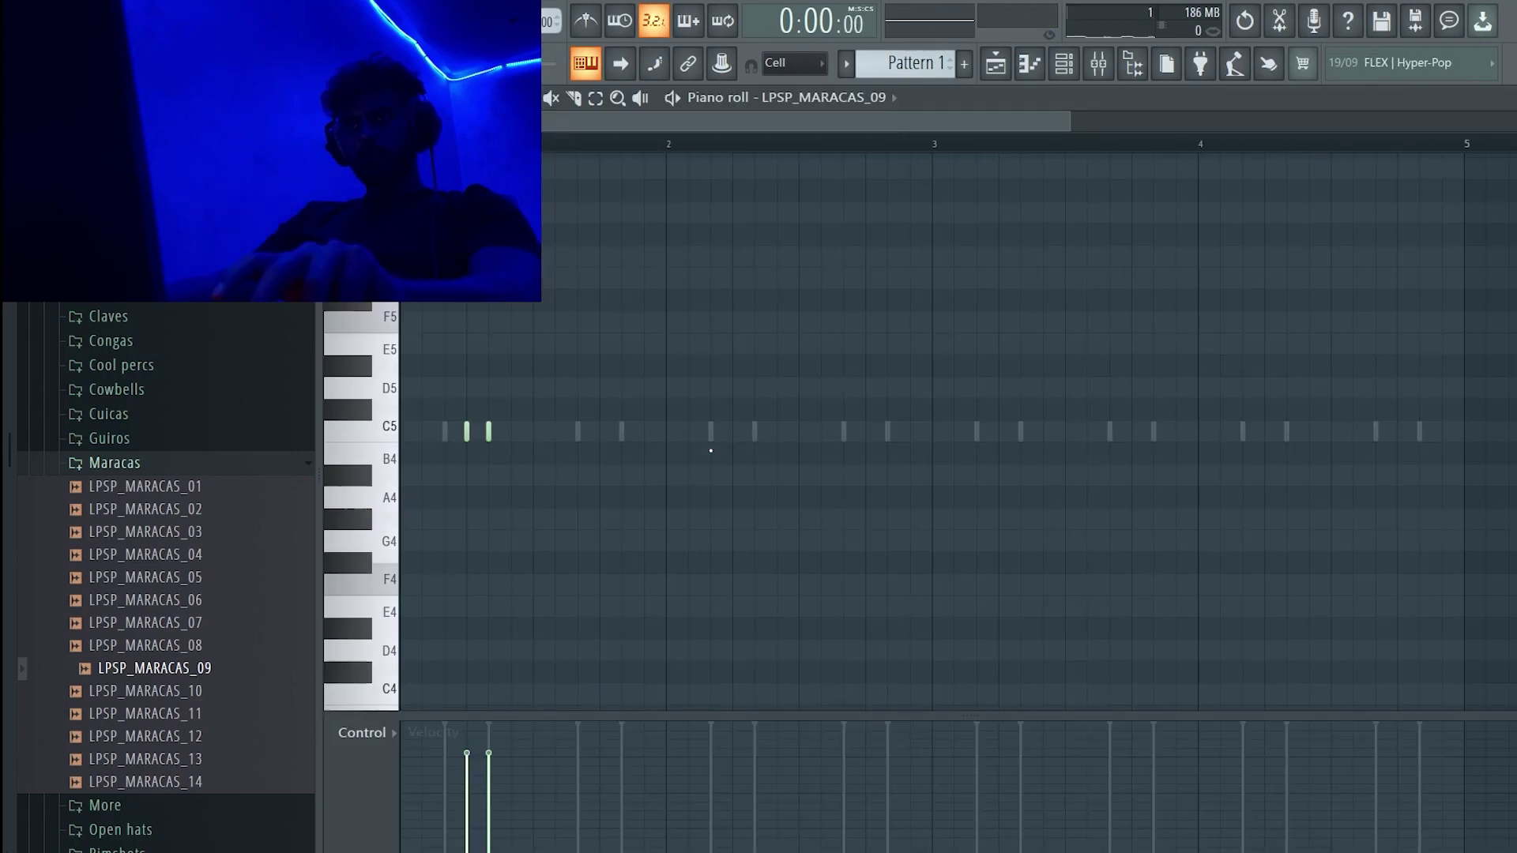
key(space)
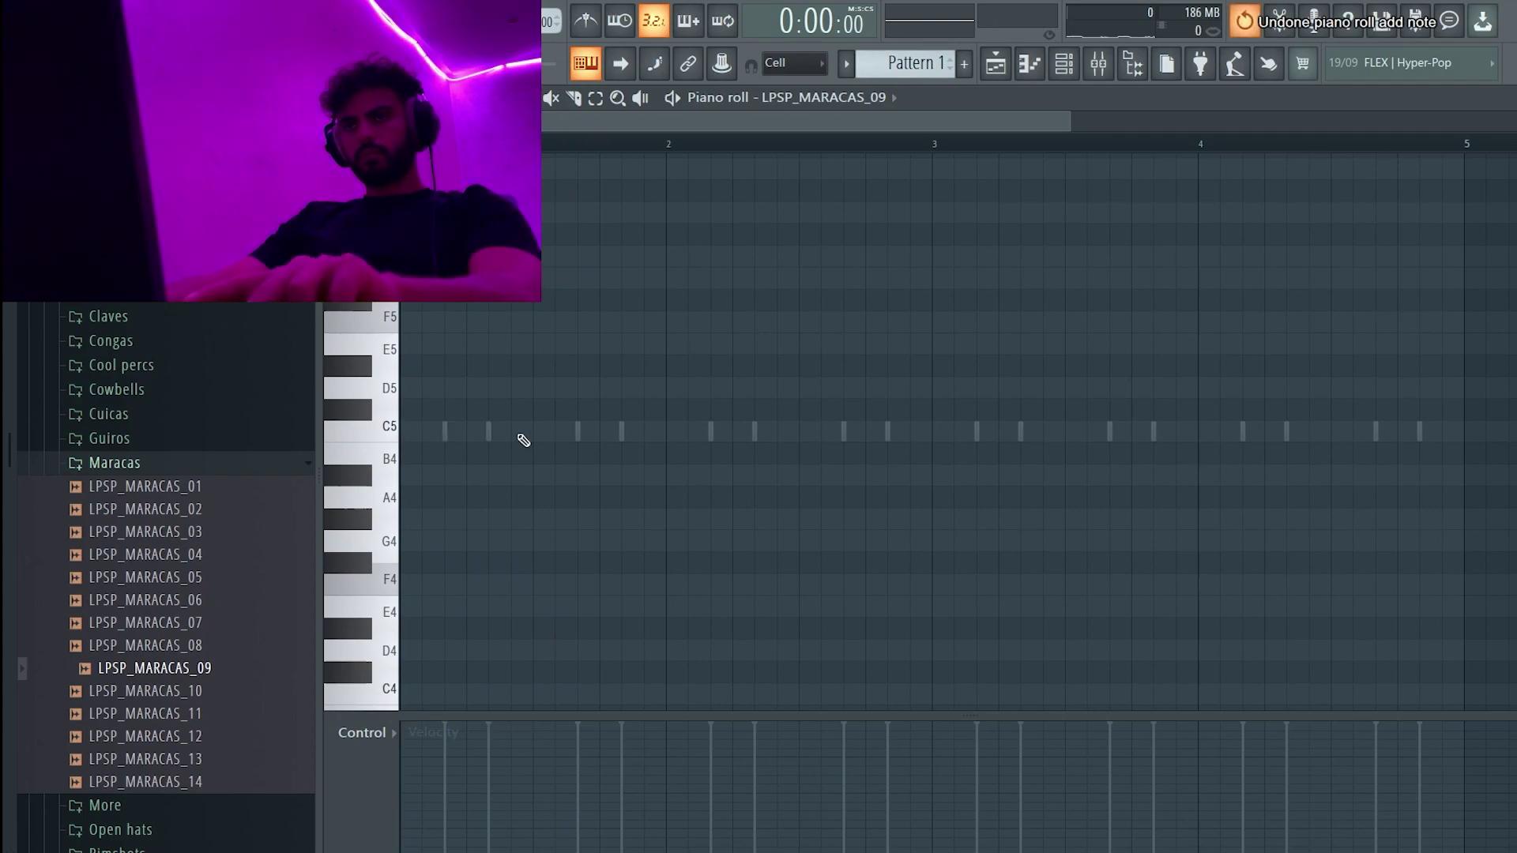
key(ctrl+alt+z)
key(ctrl+alt+z)
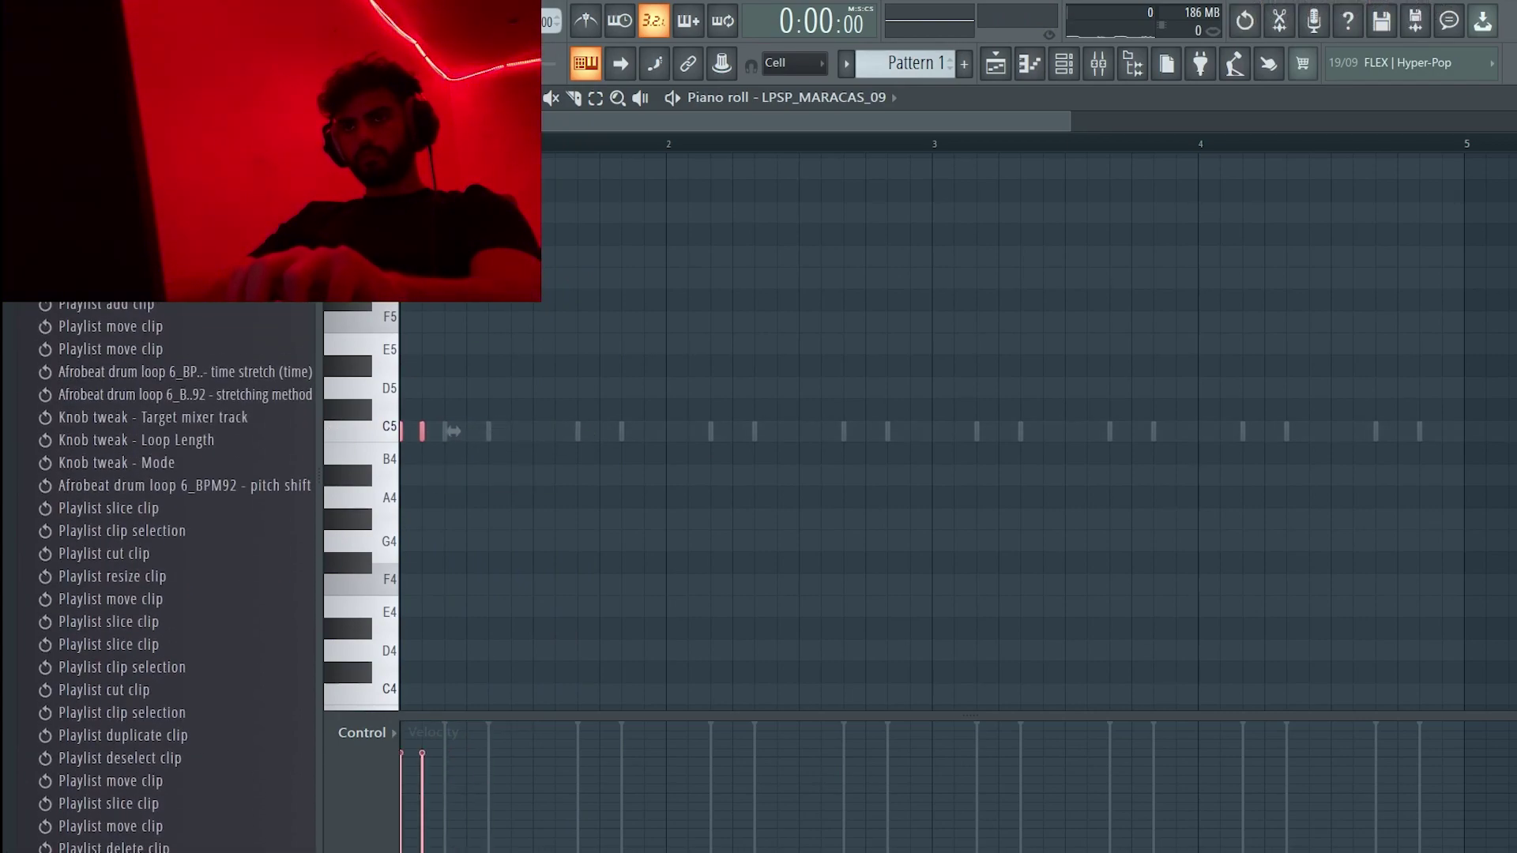
- Place two maracas notes on C5 at the start of bar 1 and duplicate the pair on every beat up to bar 5
key(ctrl+b)
key(ctrl+b)
key(ctrl+b)
key(ctrl+b)
key(ctrl+b)
key(ctrl+b)
key(ctrl+b)
key(ctrl+b)
key(ctrl+b)
key(ctrl+b)
key(ctrl+b)
key(ctrl+b)
key(ctrl+b)
key(ctrl+b)
key(ctrl+b)
key(ctrl+a)
key(ctrl+d)
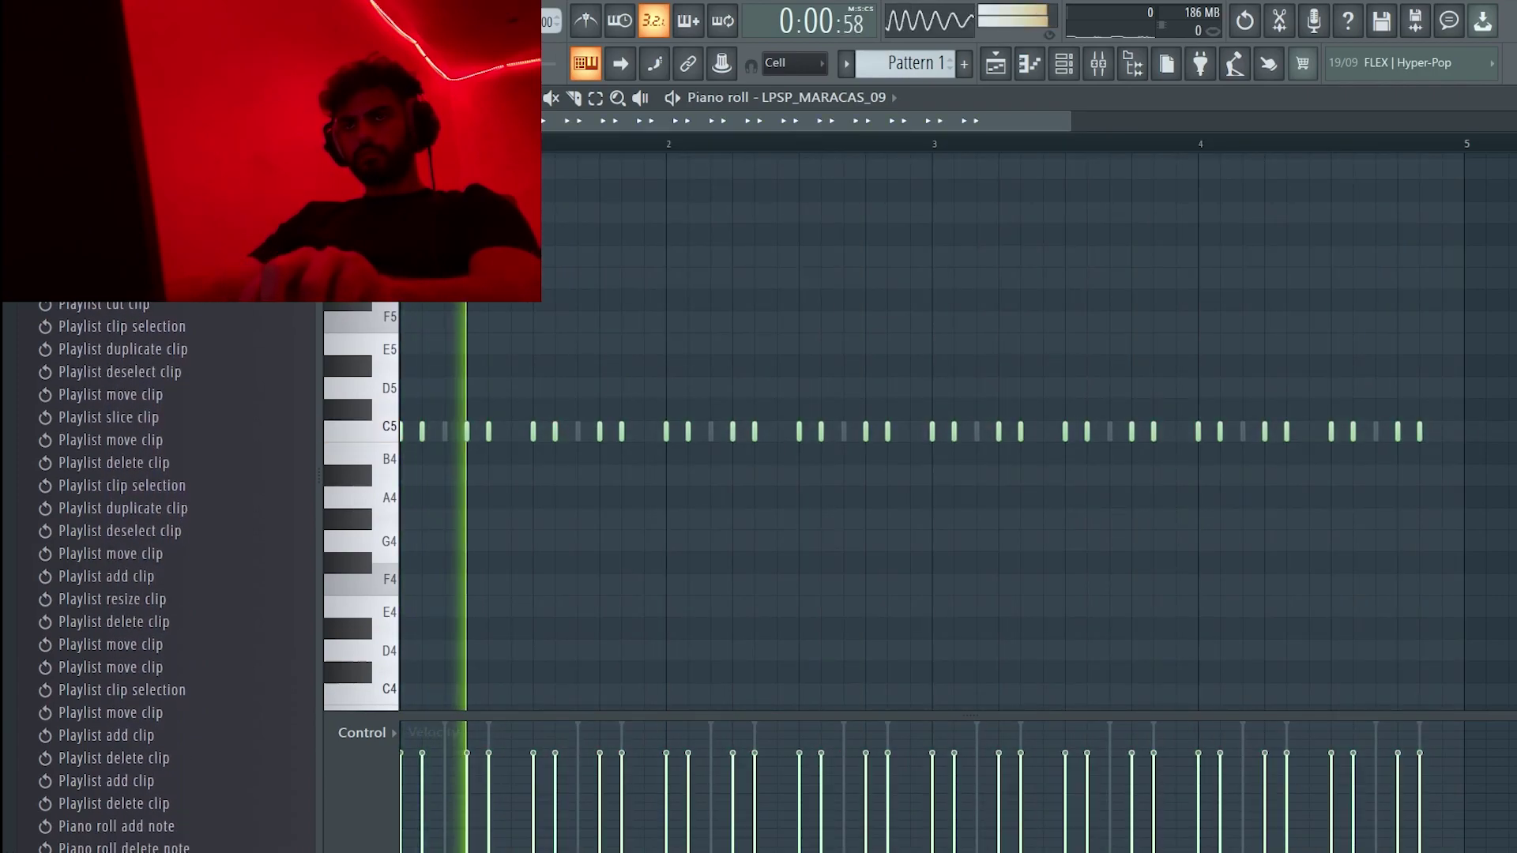
right_click(818, 305)
key(space)
- Delete the maracas note pairs on the first and third beats of bars 1 and 2
right_click(422, 432)
right_click(401, 432)
key(space)
right_click(533, 433)
right_click(555, 432)
right_click(666, 432)
right_click(688, 432)
right_click(799, 432)
right_click(821, 433)
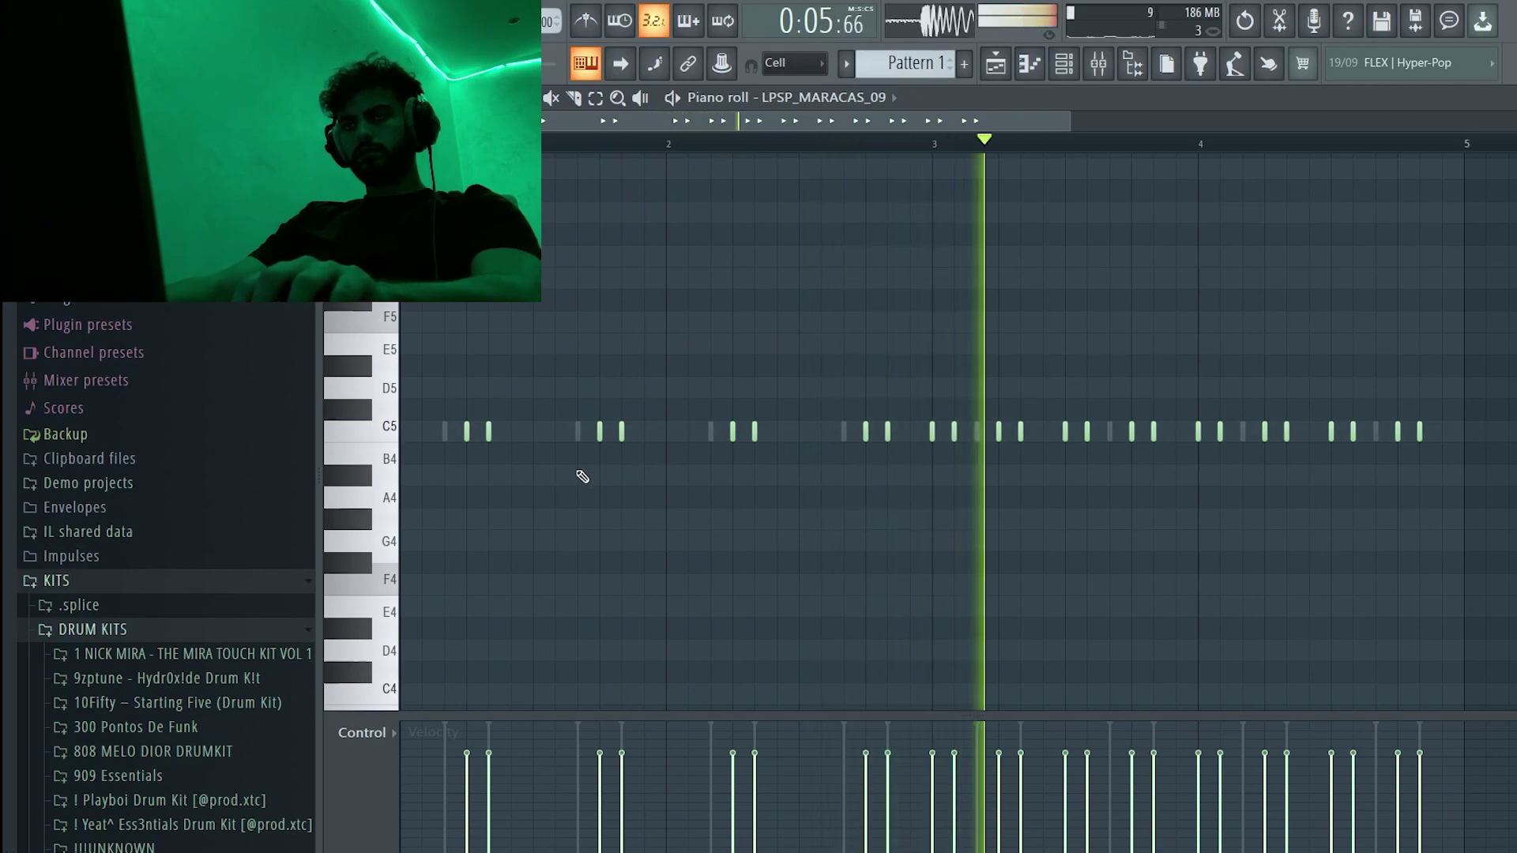
- Transpose all the maracas notes down to A4 and select the ones in bars 1 and 2
key(shift+Down)
key(shift+Down)
key(shift+Down)
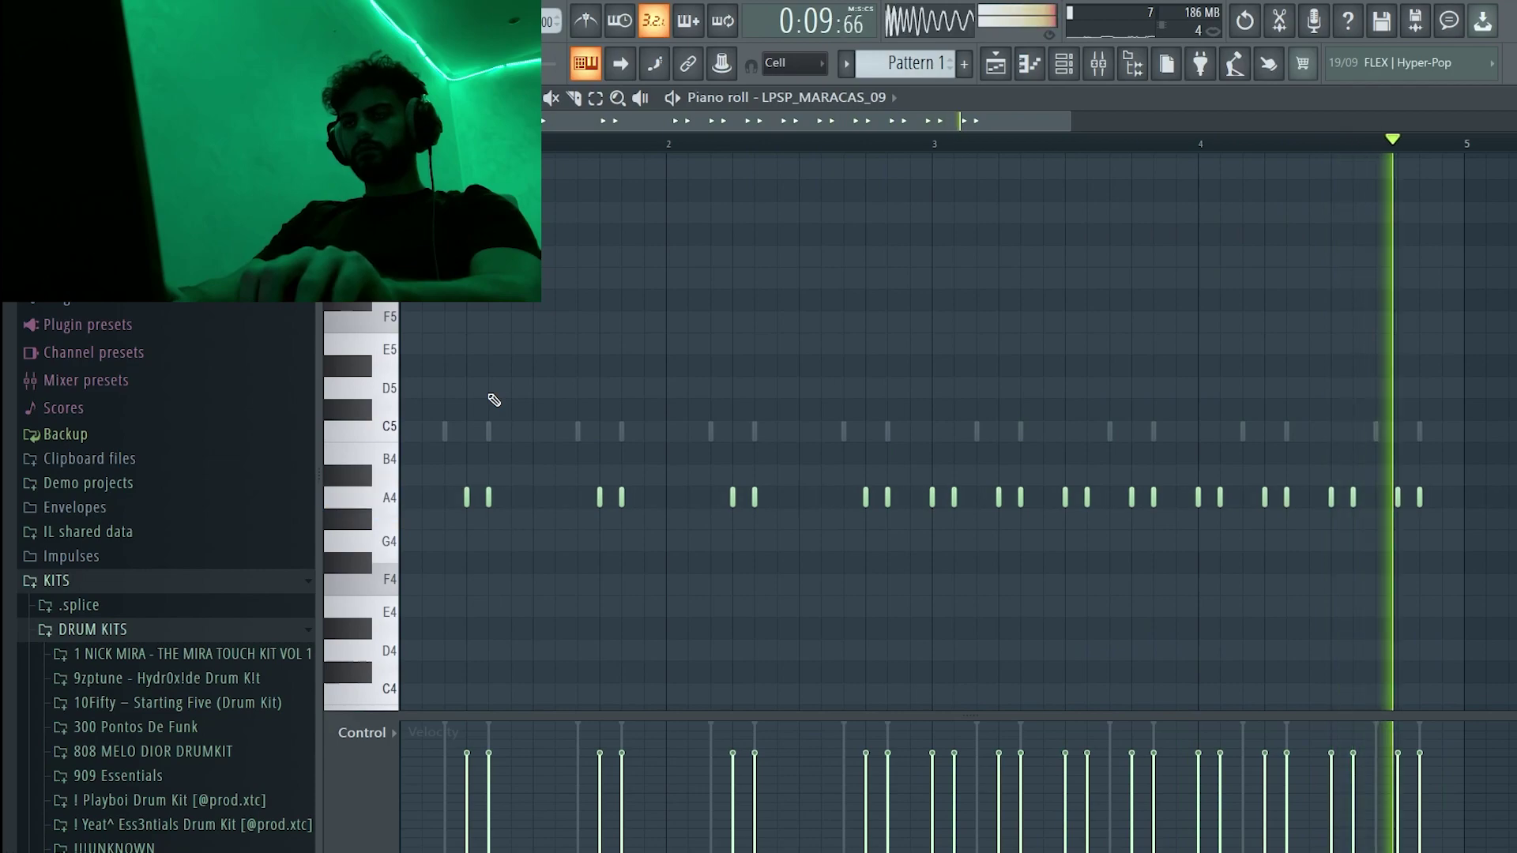
drag(895, 452, 514, 559)
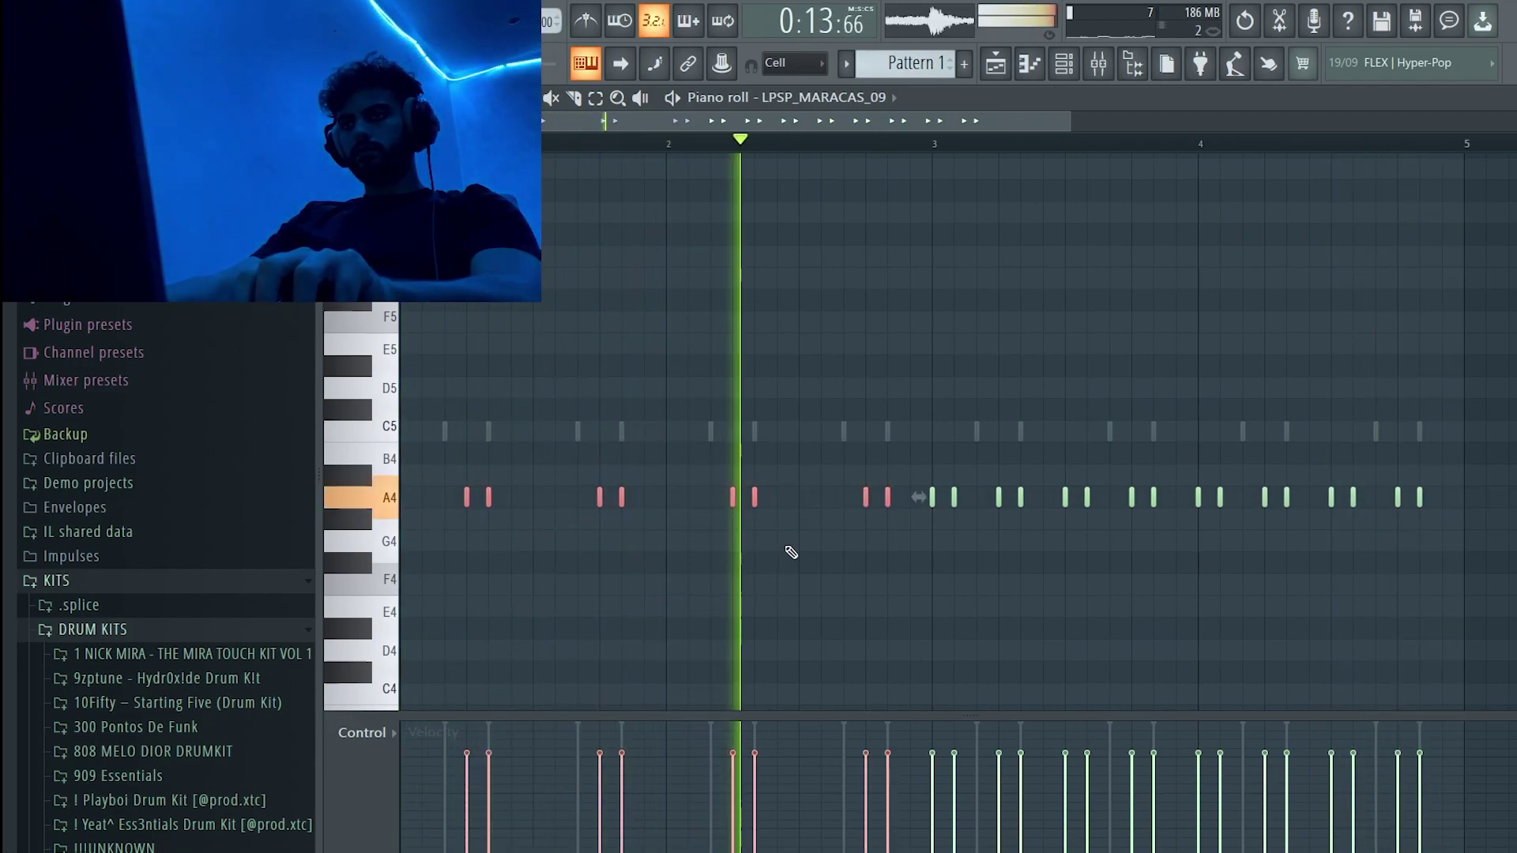
click(806, 650)
click(826, 652)
key(space)
right_click(822, 653)
right_click(800, 655)
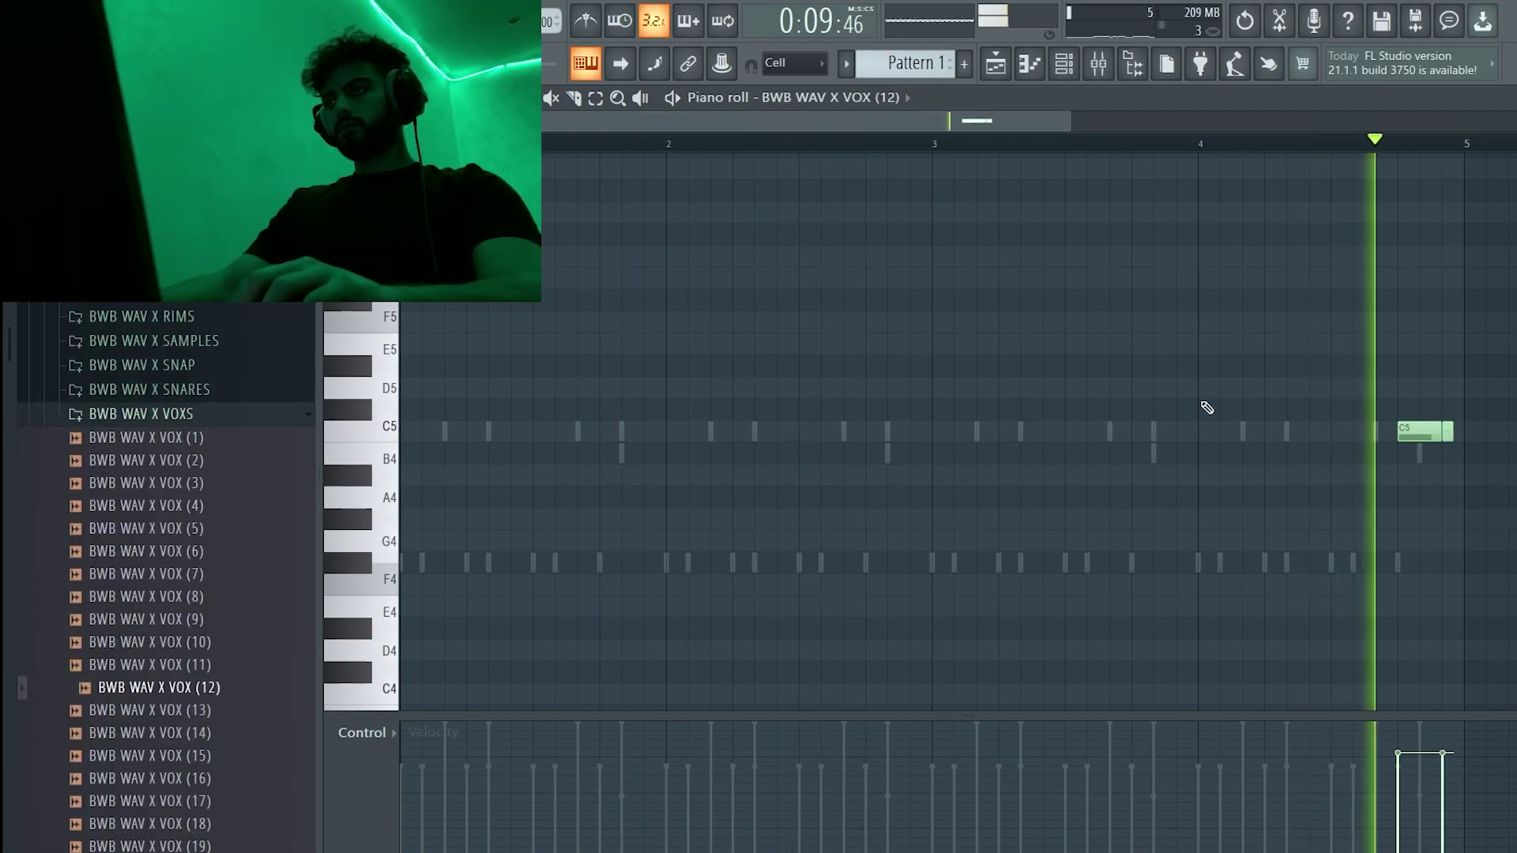
- Move the longer C5 note of BWB WAV X VOX (12) one grid step later, ending at bar 5
mouse_move(1416, 430)
mouse_down()
mouse_move(1418, 475)
mouse_move(1407, 431)
mouse_move(1429, 432)
mouse_up()
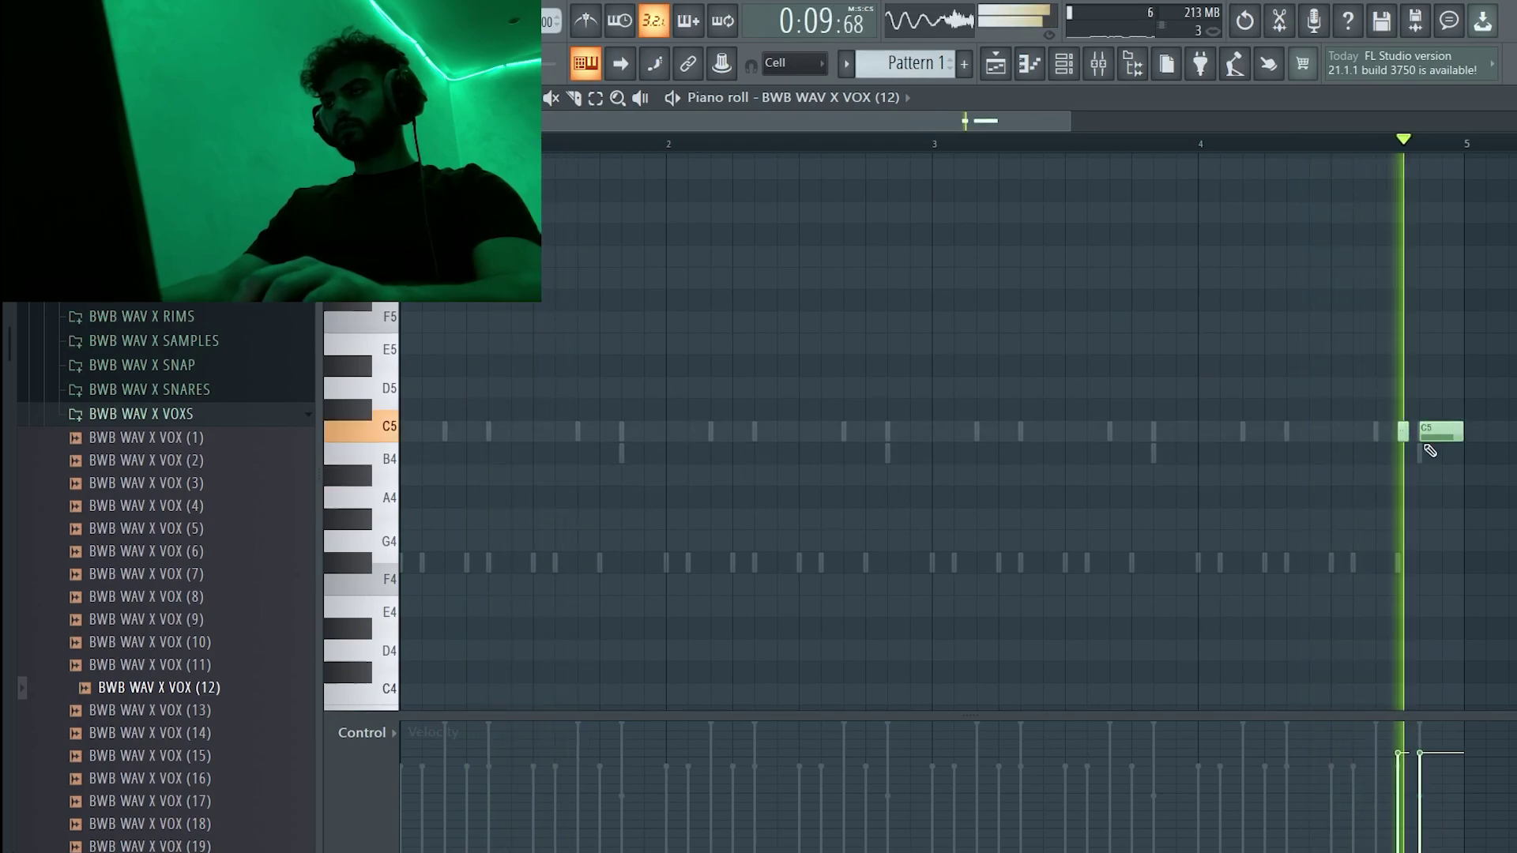
- Shorten the longer C5 note of BWB WAV X VOX (12) by one grid step, ending one step before bar 5
drag(1459, 437, 1437, 439)
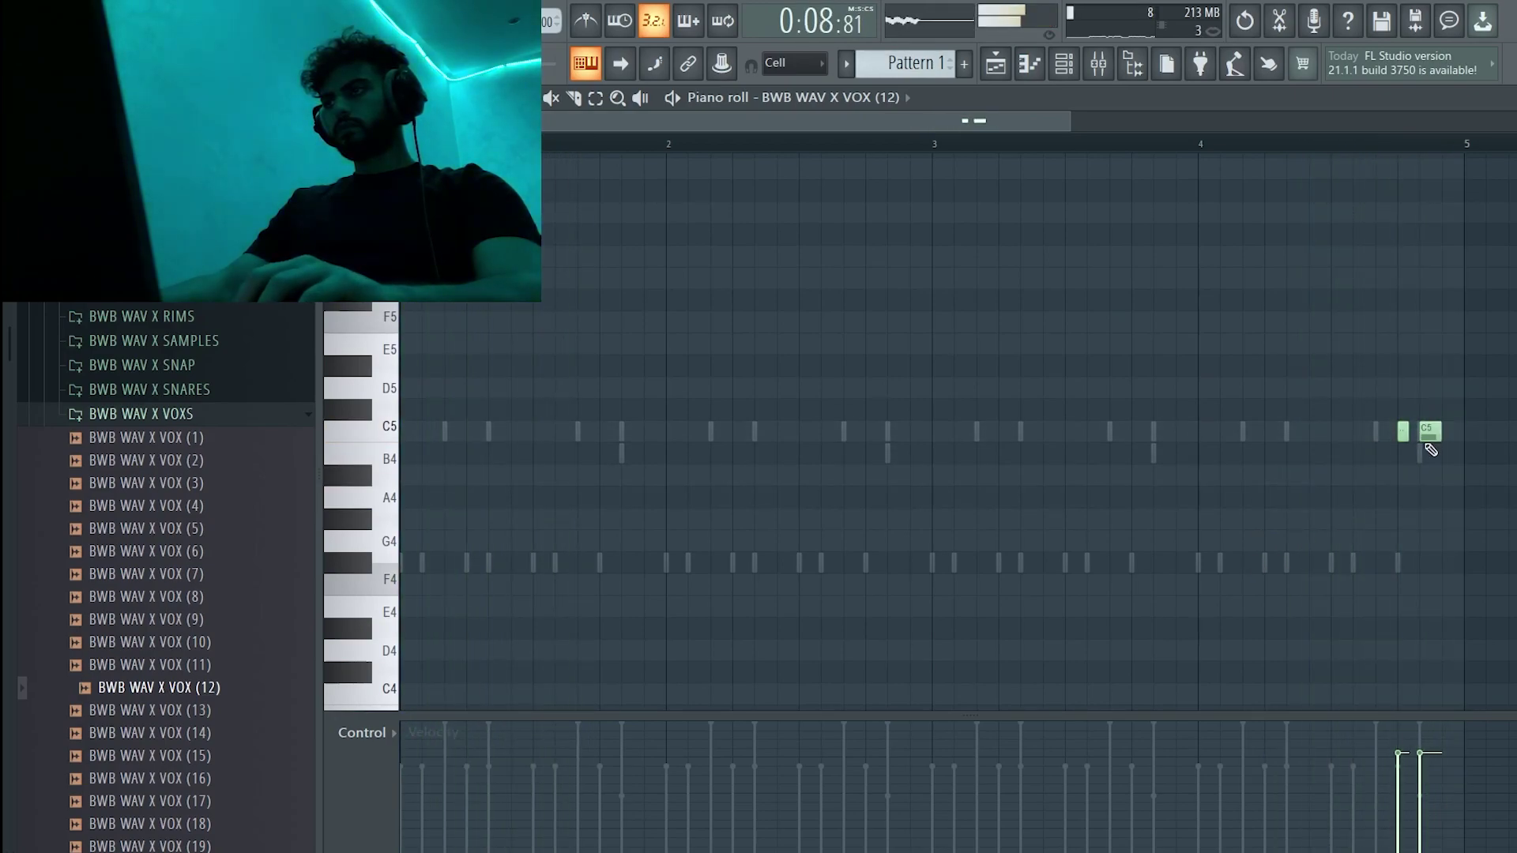
click(1160, 497)
right_click(1160, 498)
scroll(1383, 458, up, 5)
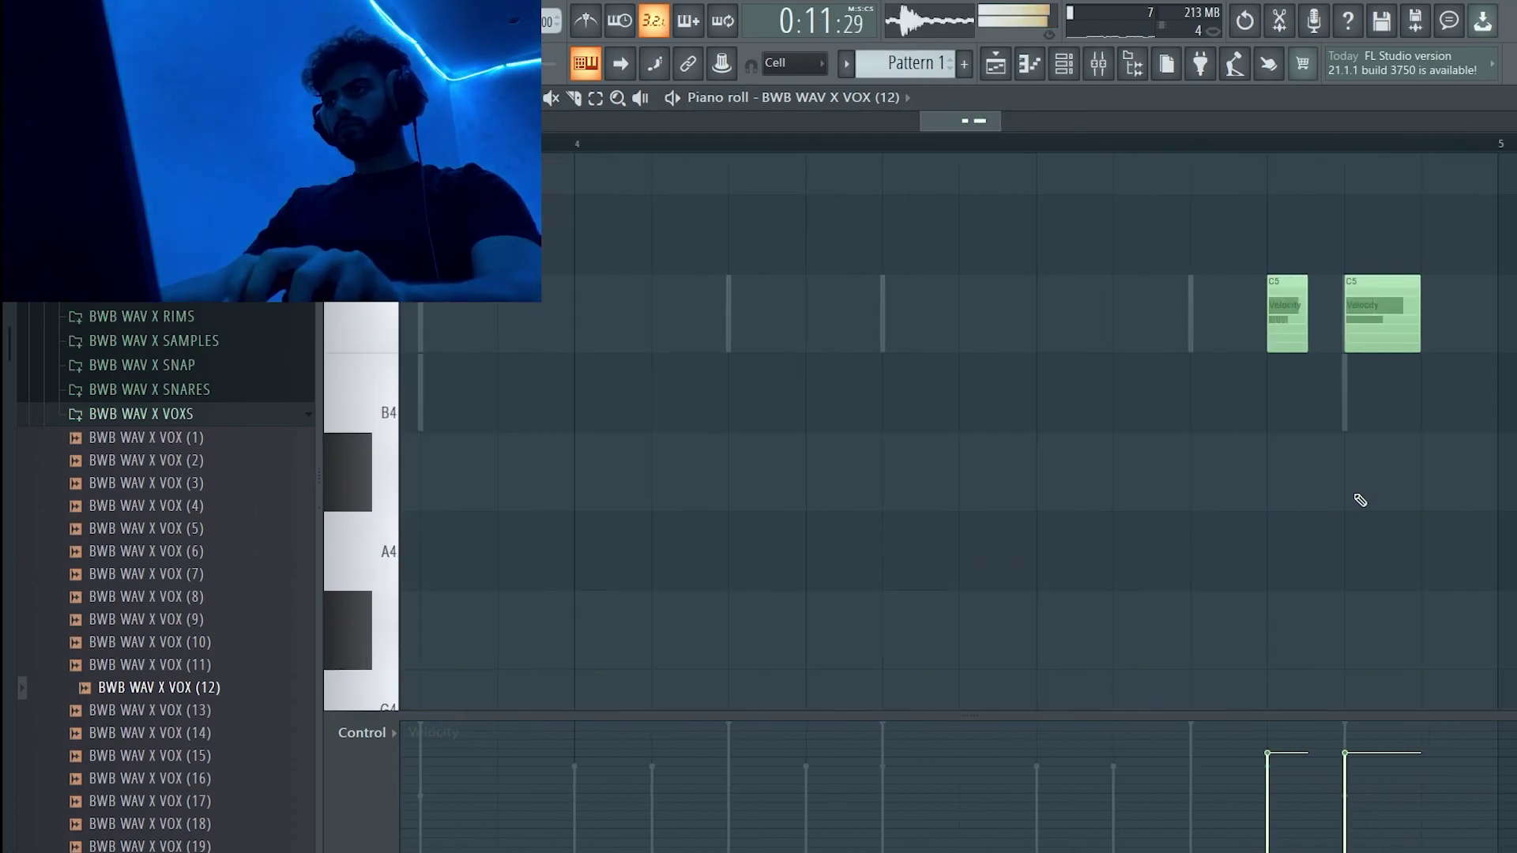
right_click(1337, 321)
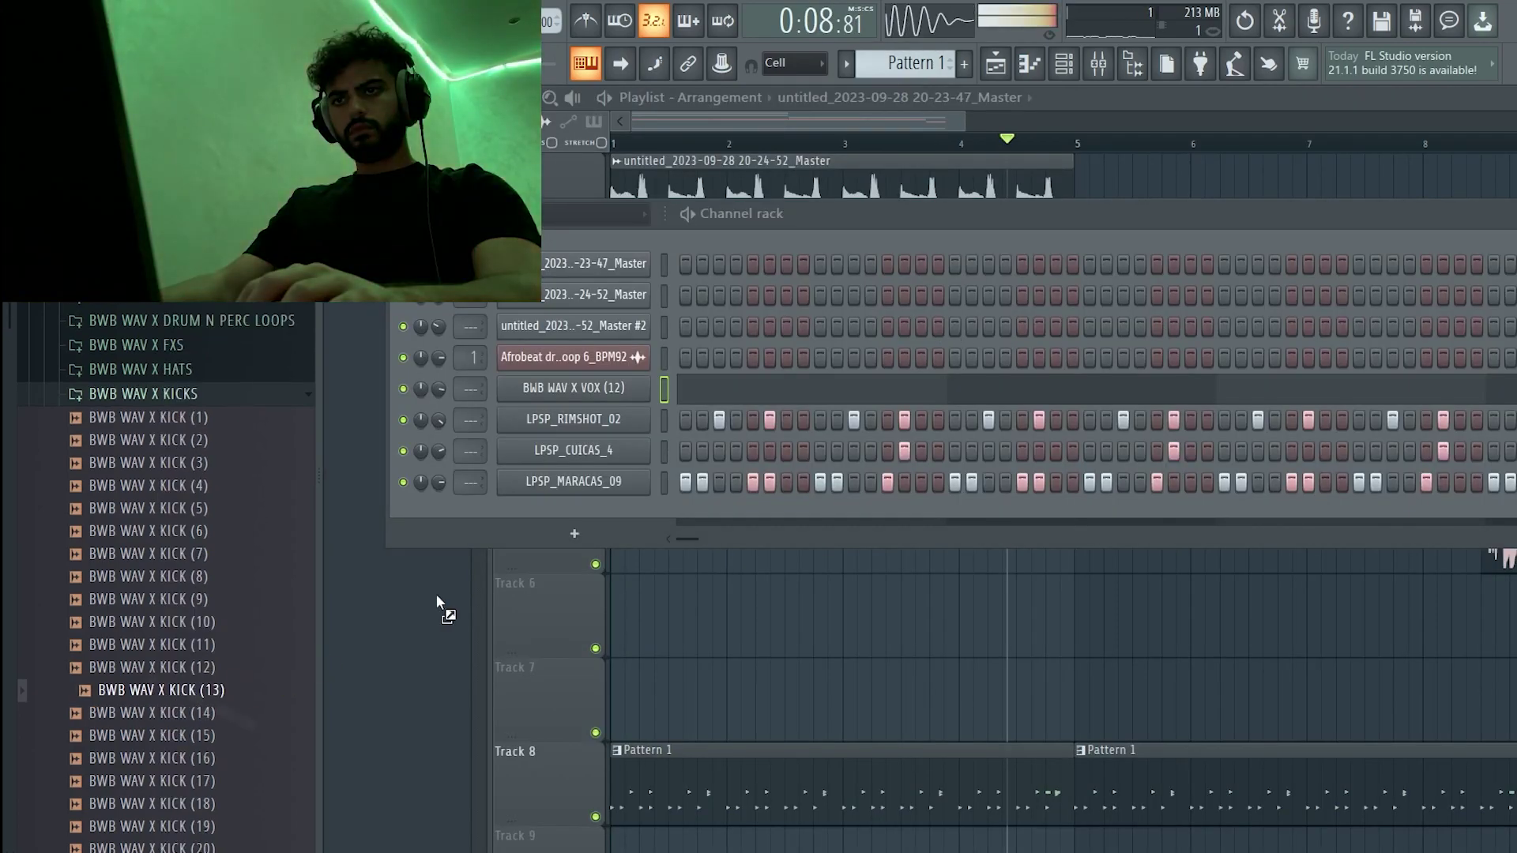
- Add BWB WAV X KICK (13) on every fourth step and BWB WAV X PERC SNARE (1) with the rimshot pattern to the channel rack
drag(436, 601, 569, 495)
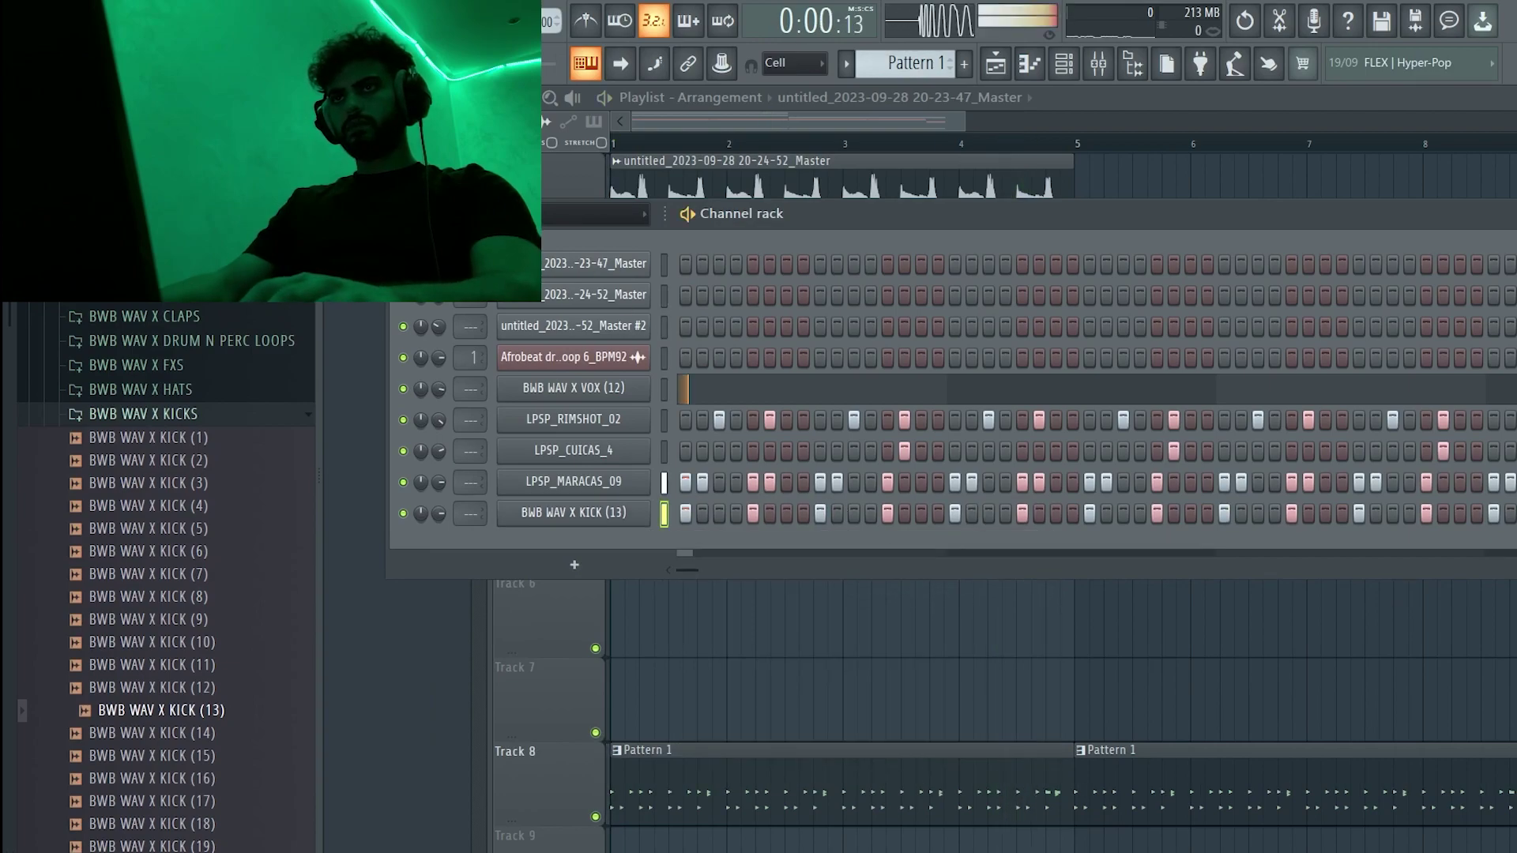
click(164, 418)
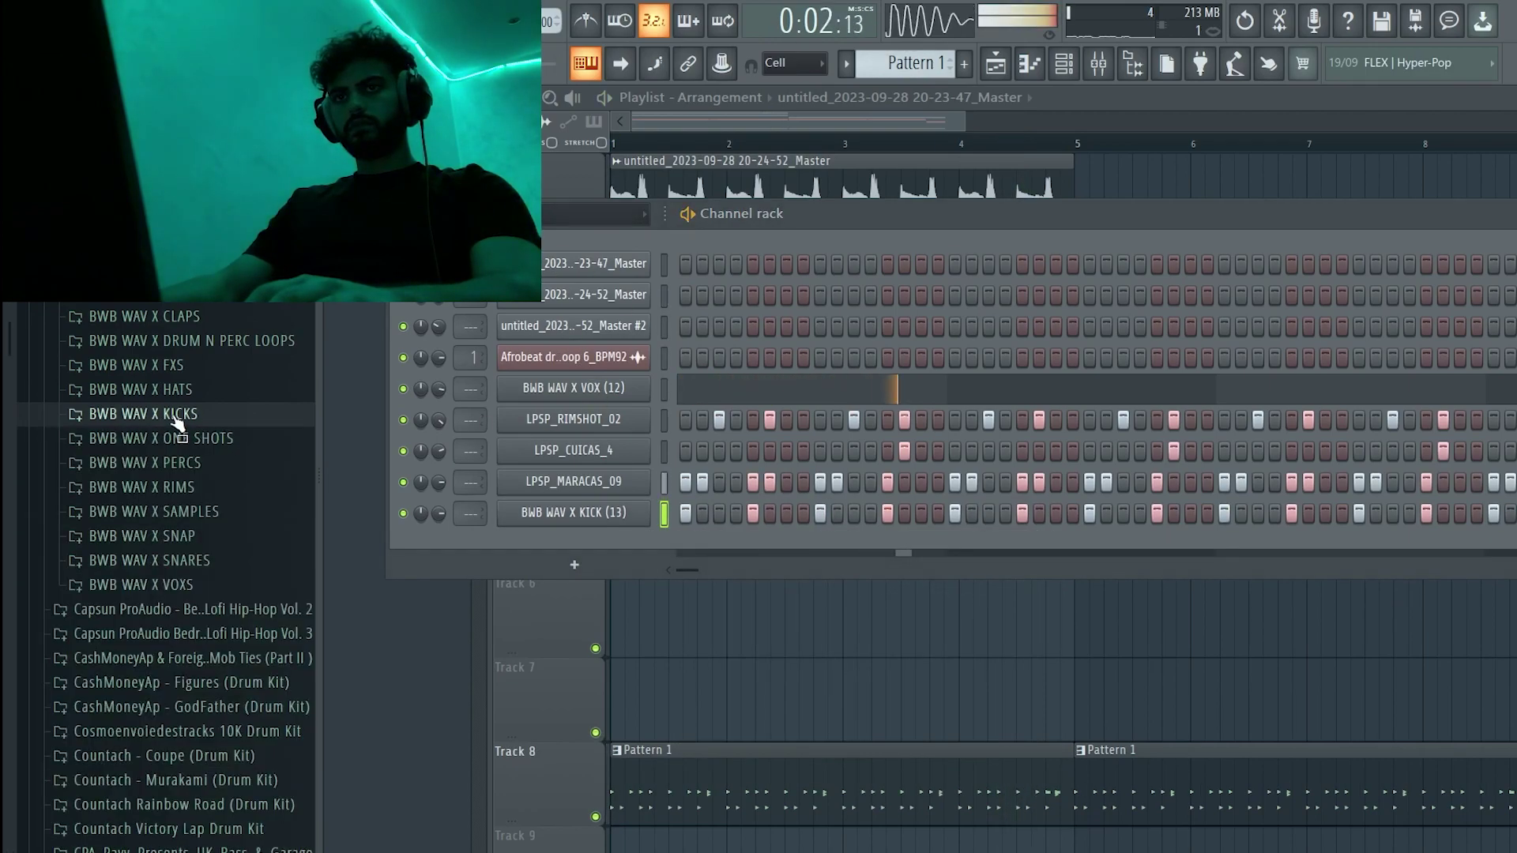
click(227, 462)
click(227, 537)
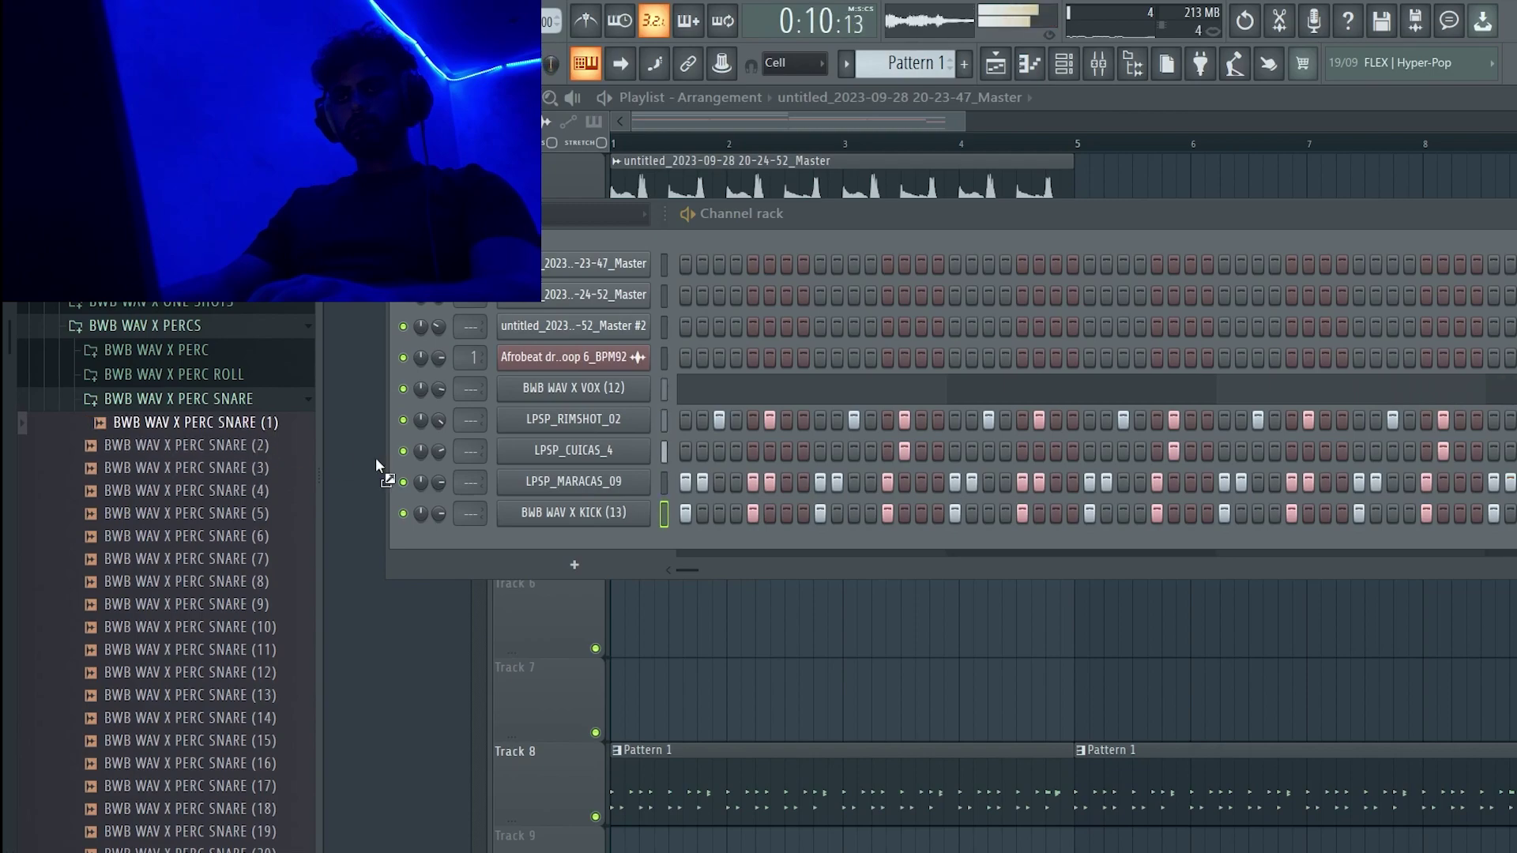
drag(589, 546, 588, 547)
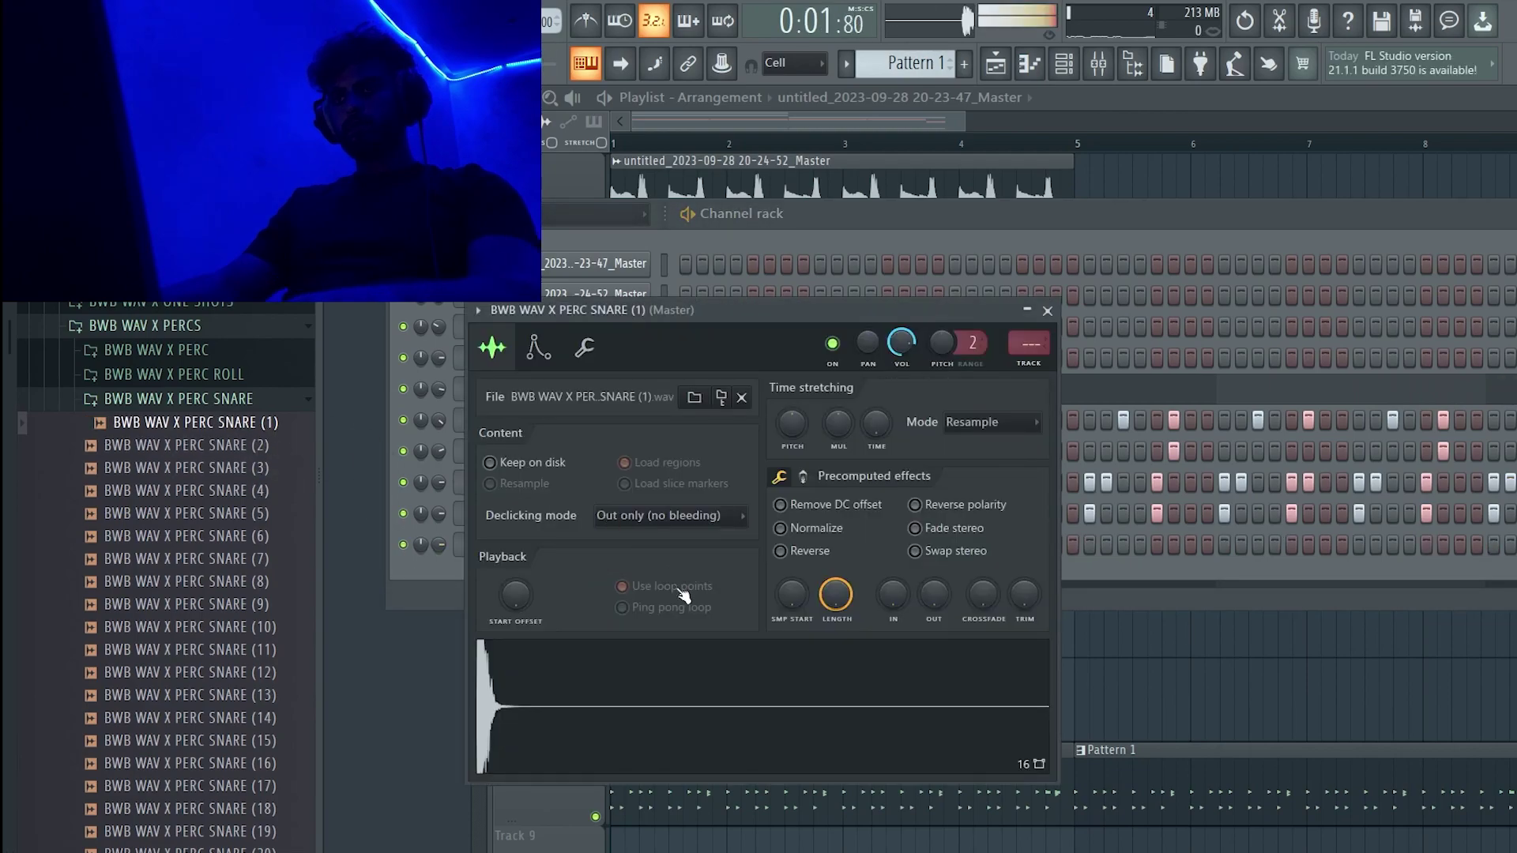
- Set BWB WAV X PERC SNARE (1) to cut itself in its sampler settings and close them
key(Escape)
click(594, 544)
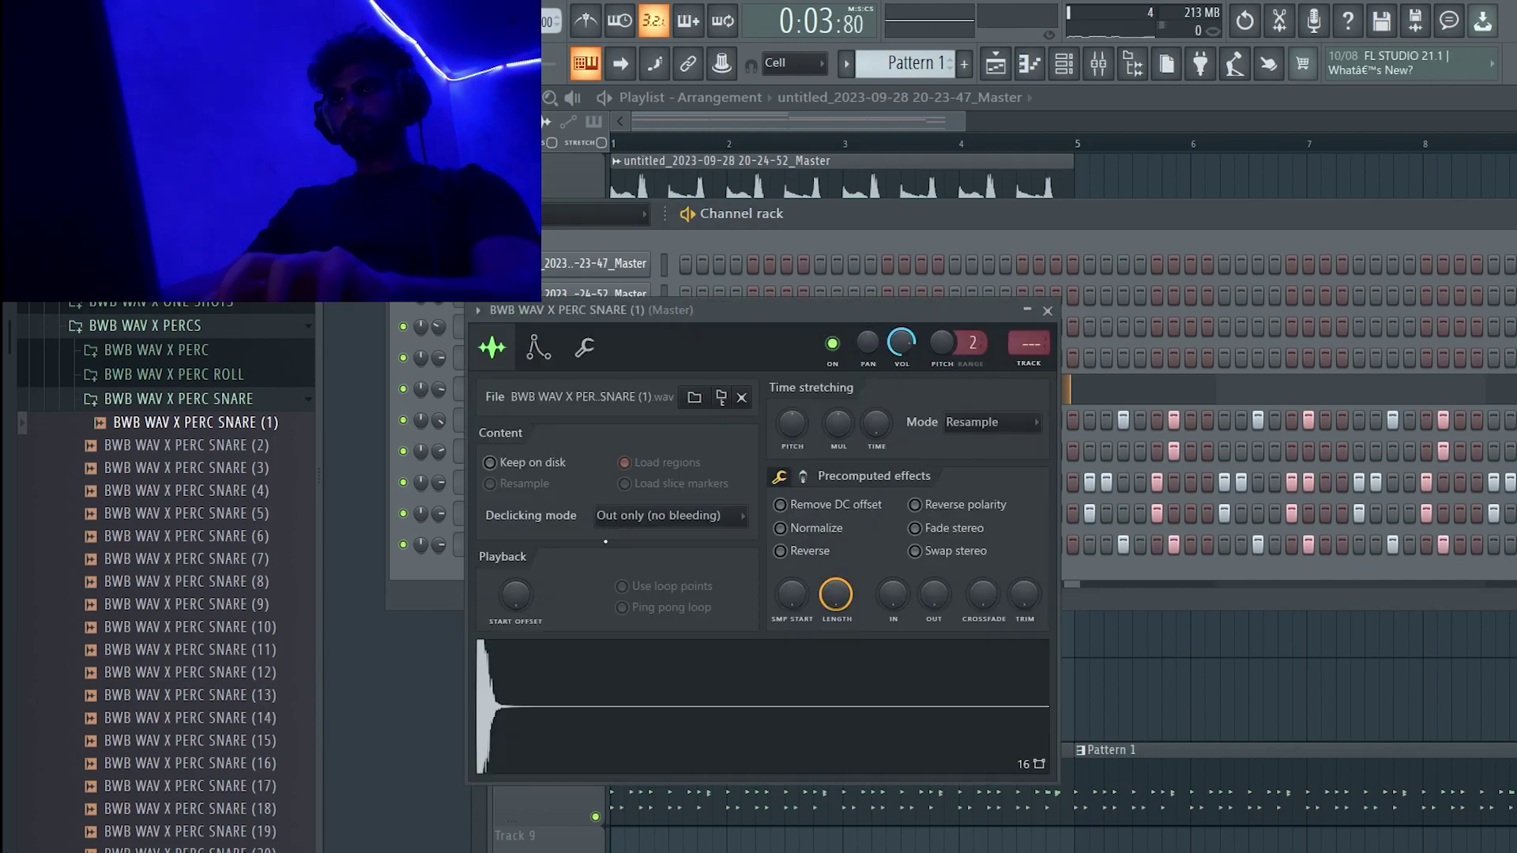
click(594, 346)
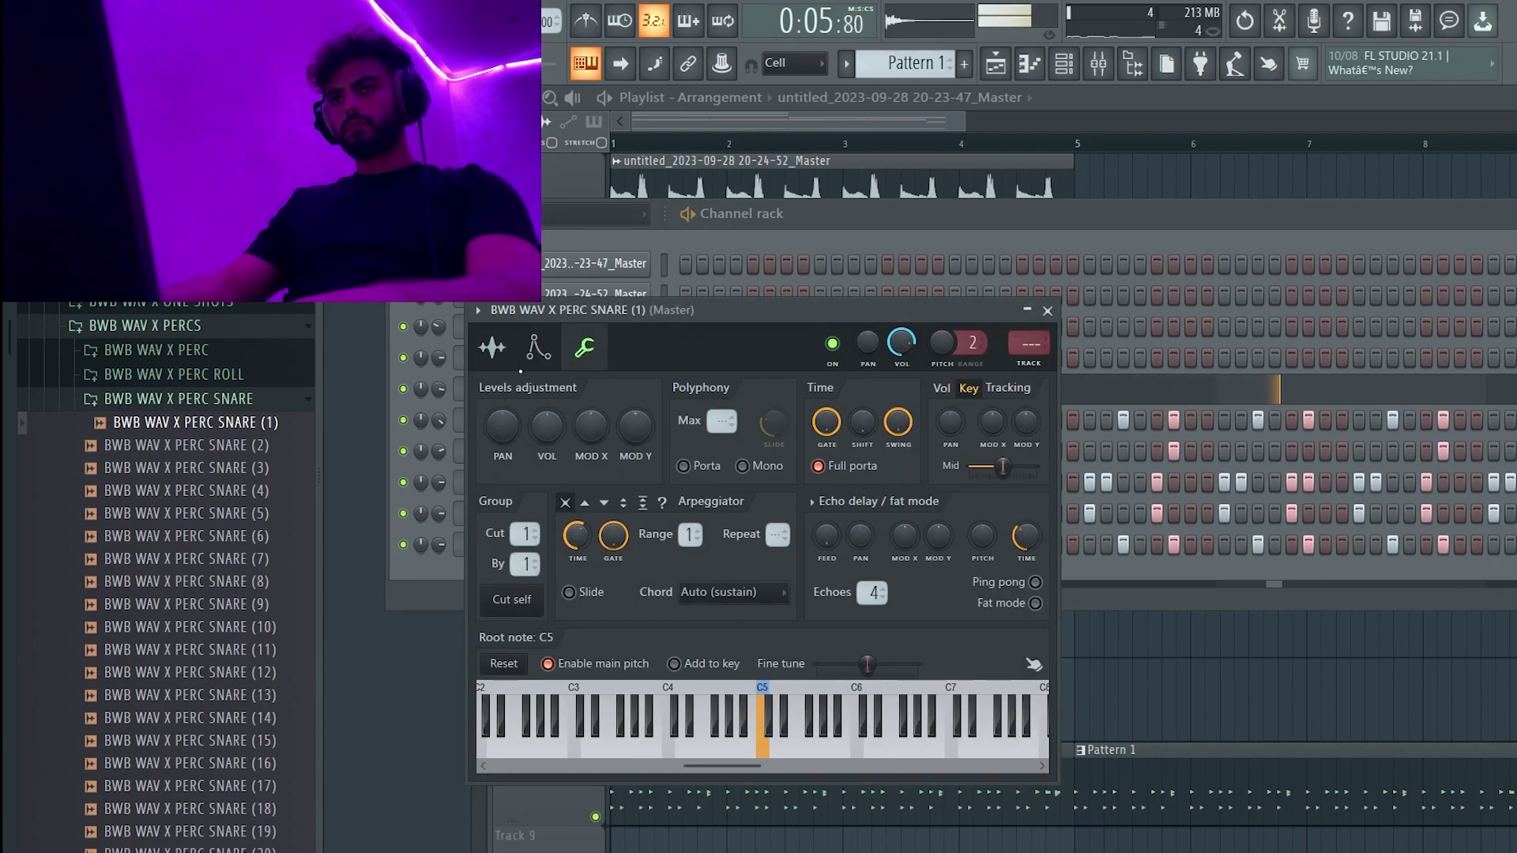
click(497, 350)
key(Escape)
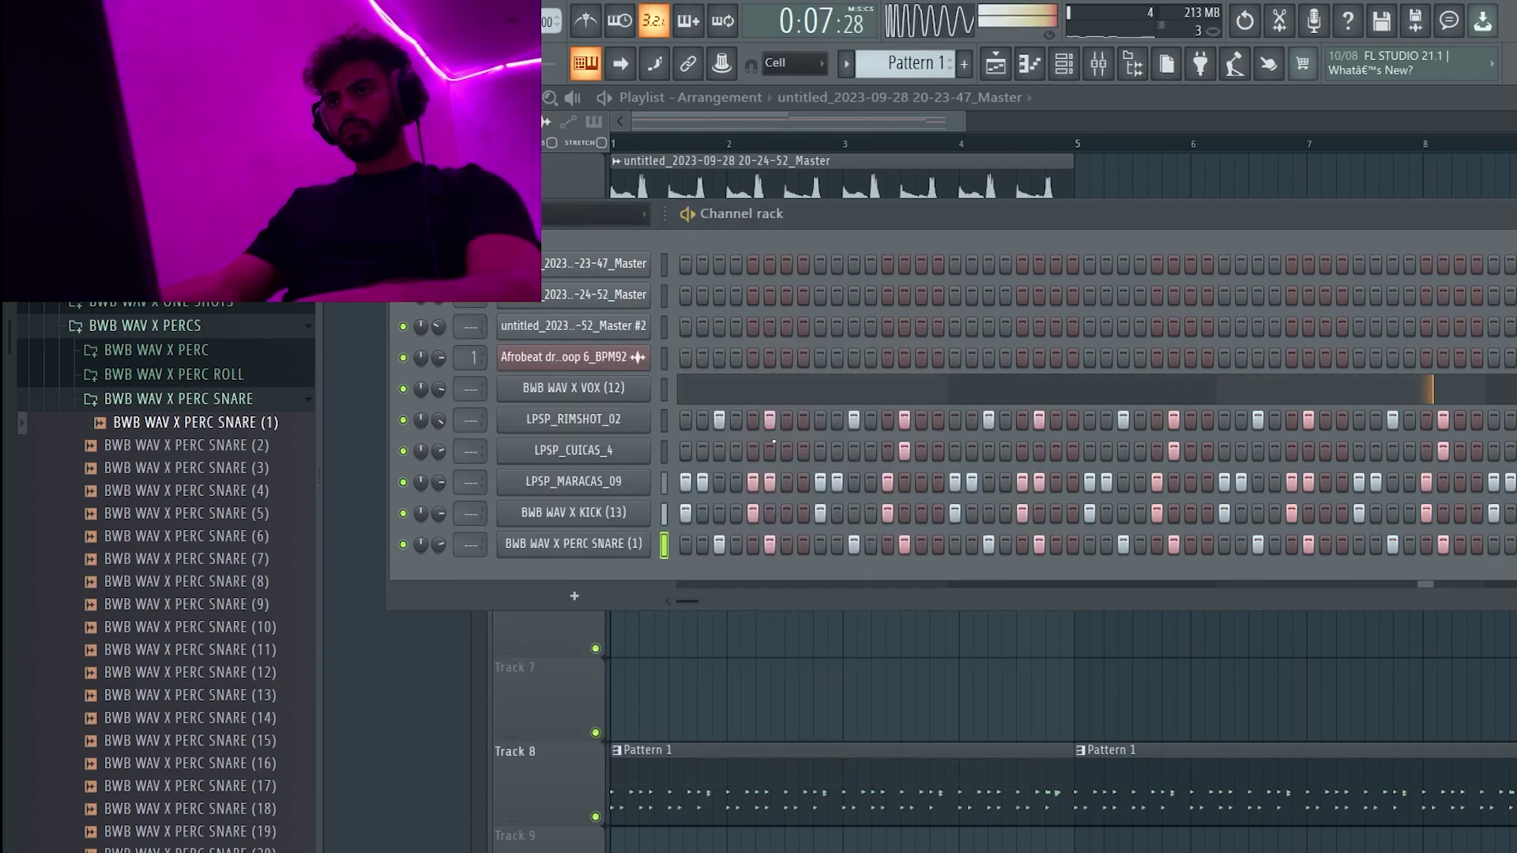
- Transpose the BWB WAV X PERC SNARE (1) notes up to D#5 in the piano roll
right_click(607, 555)
click(697, 544)
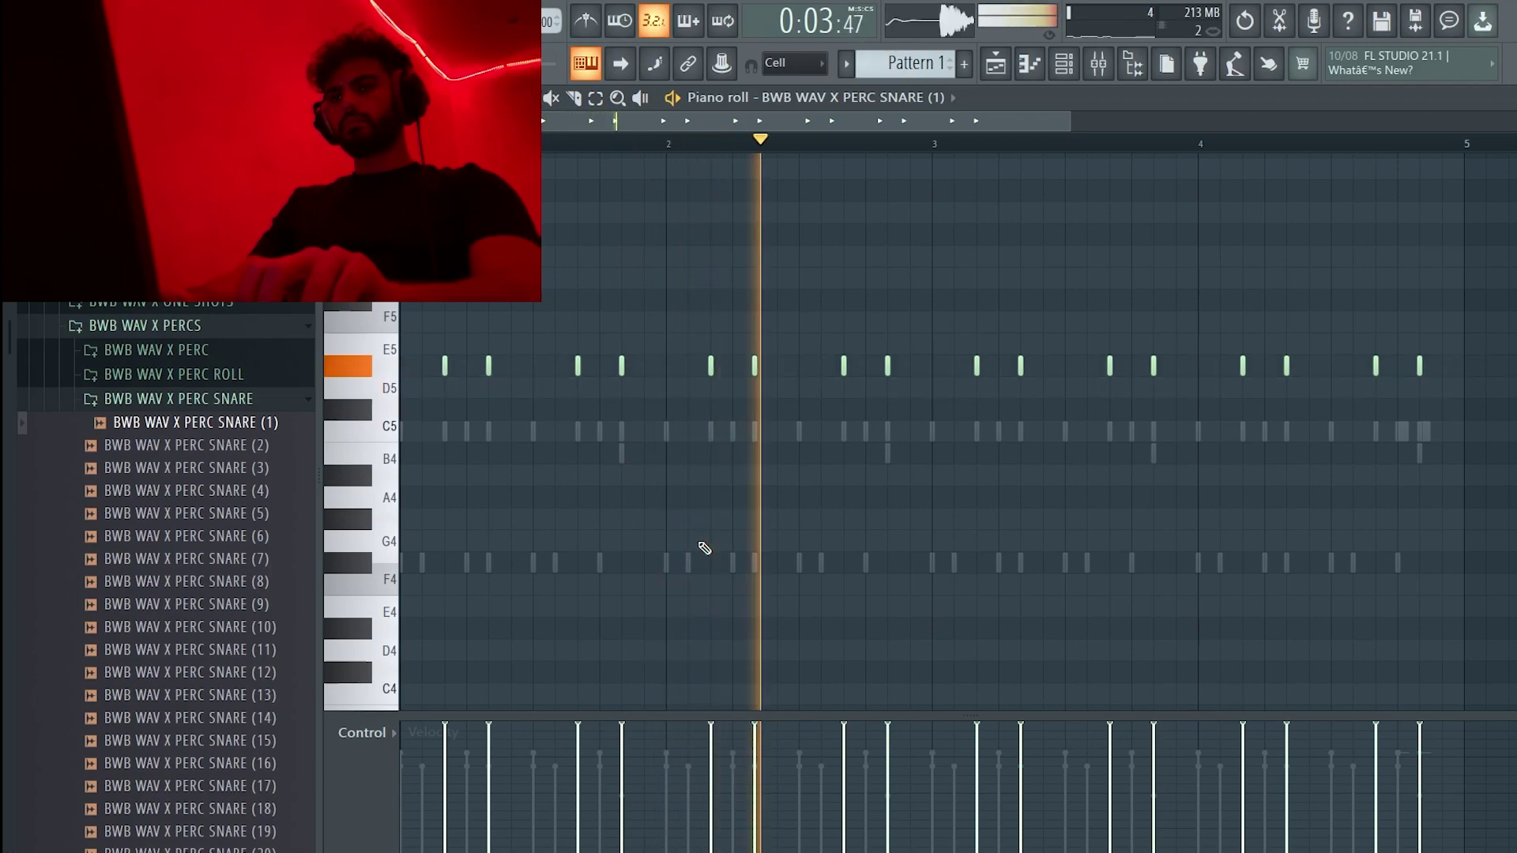
key(F7)
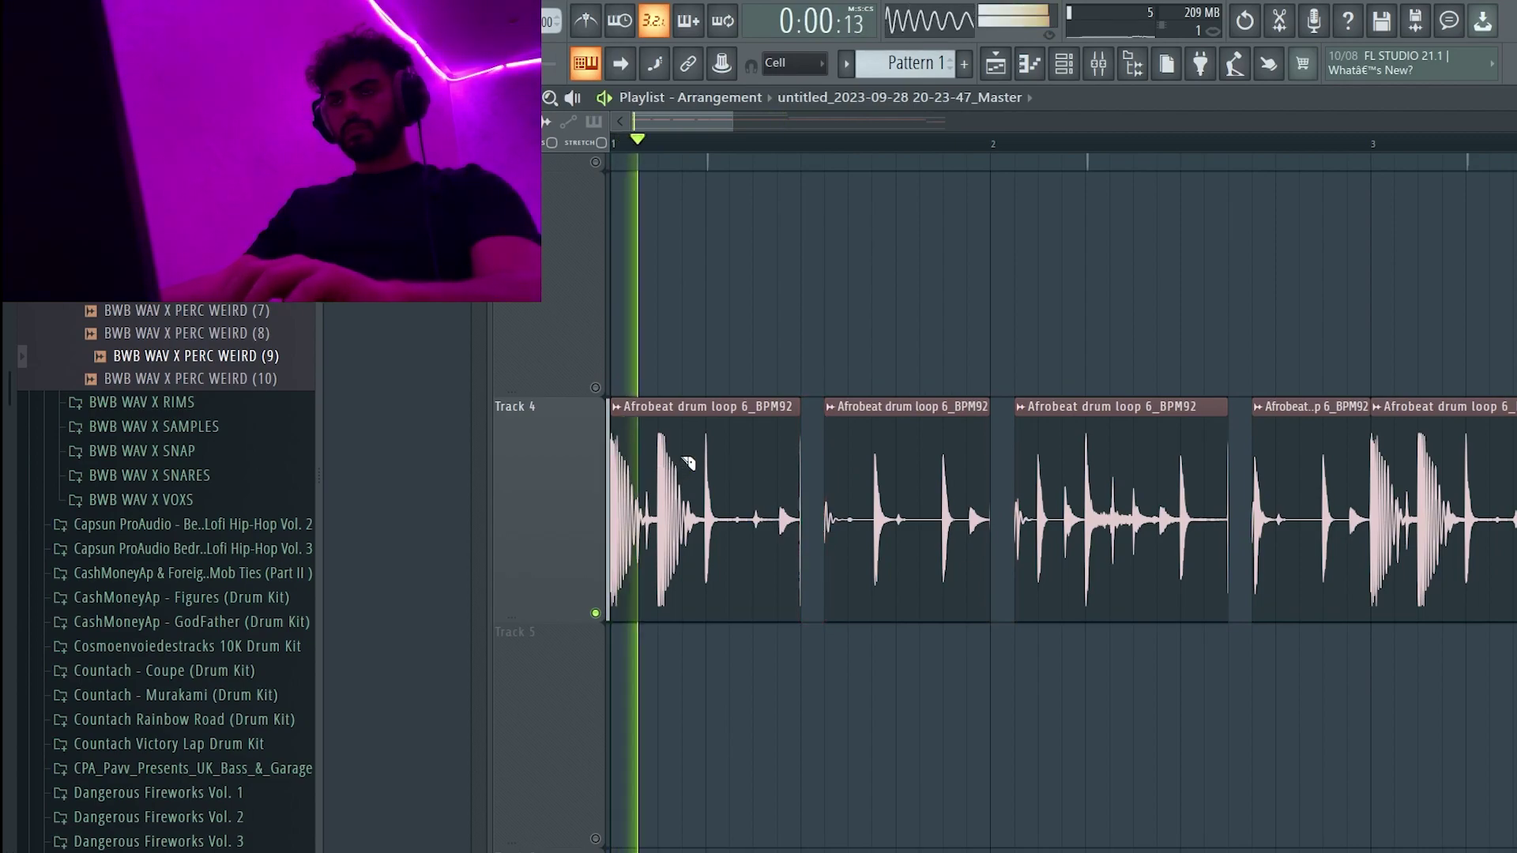
- Slice out and delete the second heavy kick hit of the Afrobeat drum loop in bar 1 on Track 4
click(661, 440)
click(687, 439)
right_click(669, 436)
key(space)
key(space)
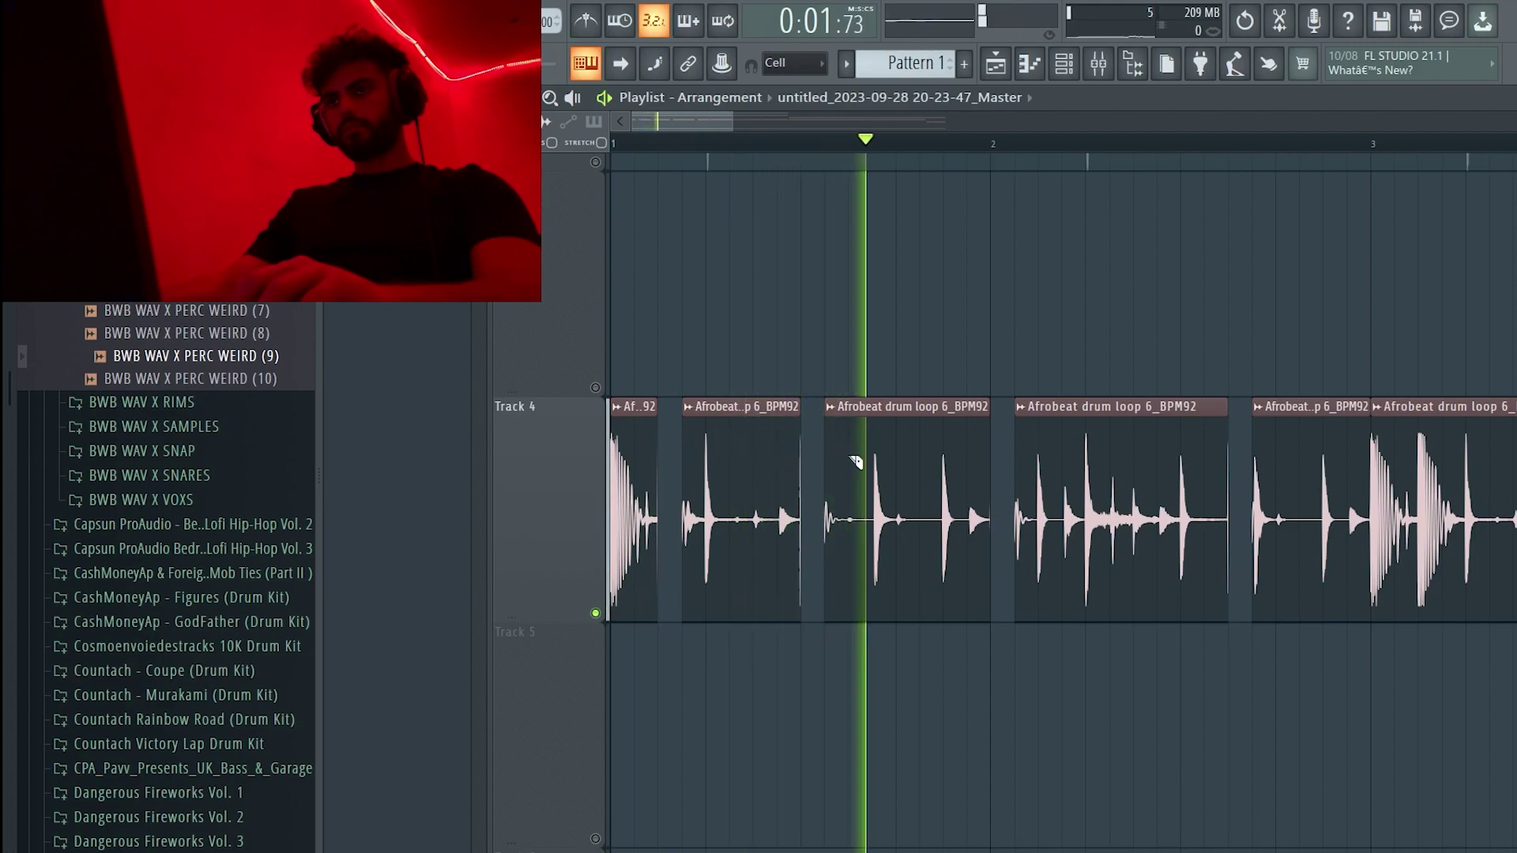
- Replace the Afrobeat drum loop clip at bar 3 with a duplicate of the chopped clips from bars 1 and 2
ctrl+right_click(1134, 478)
drag(967, 341, 549, 555)
ctrl+right_click(993, 447)
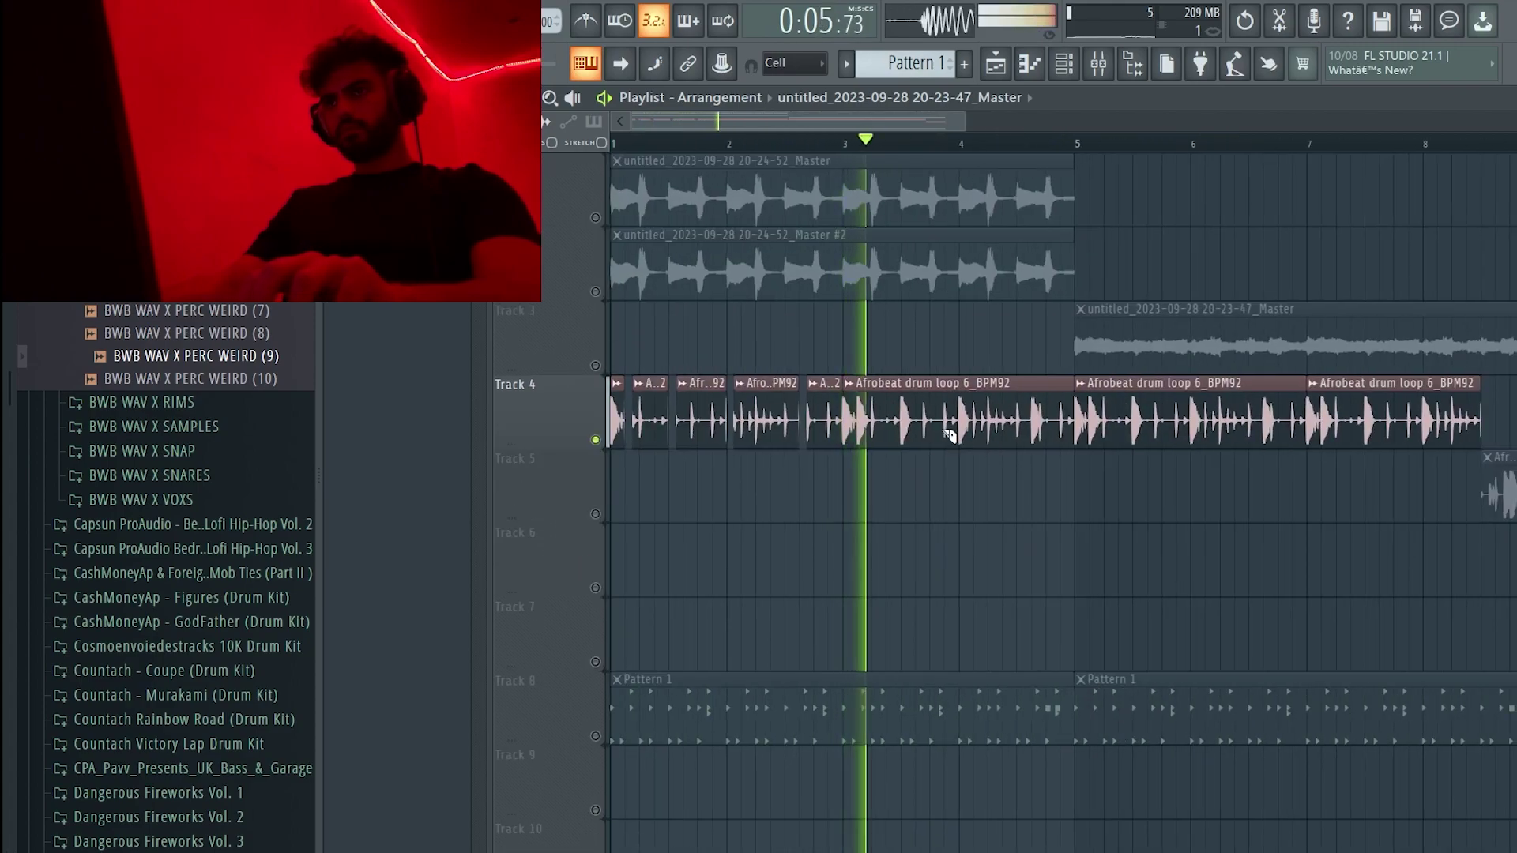
ctrl+click(908, 428)
key(Delete)
drag(908, 428, 476, 493)
key(ctrl+b)
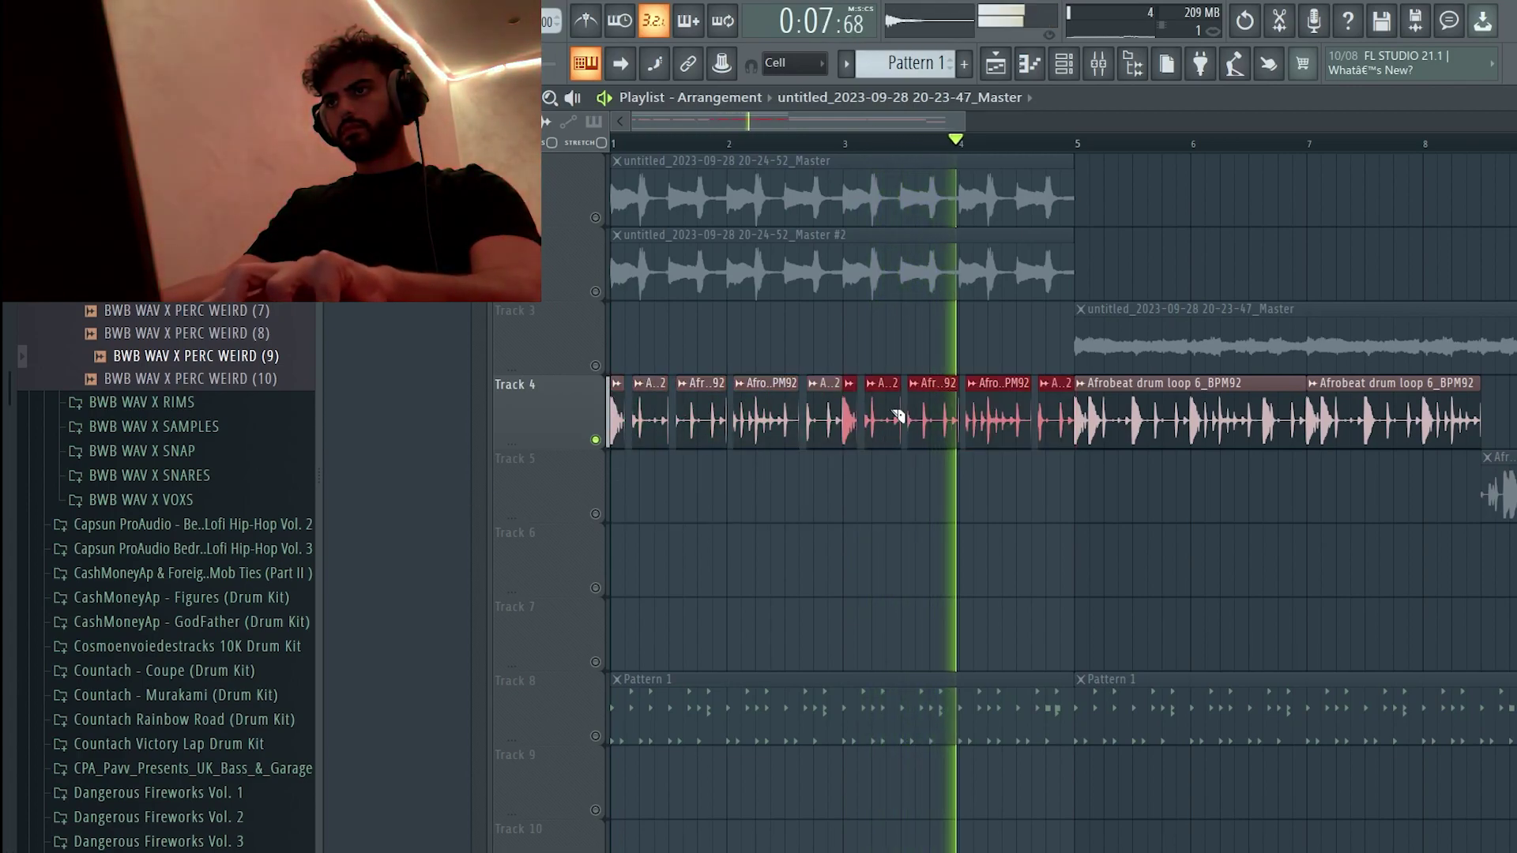
- Replace the Afrobeat drum loop clips starting at bars 5 and 7 with duplicates of the chopped two-bar section
ctrl+click(1176, 432)
key(Delete)
drag(1151, 431, 846, 451)
key(ctrl+b)
ctrl+click(1361, 430)
key(Delete)
drag(1349, 433, 1101, 455)
key(ctrl+b)
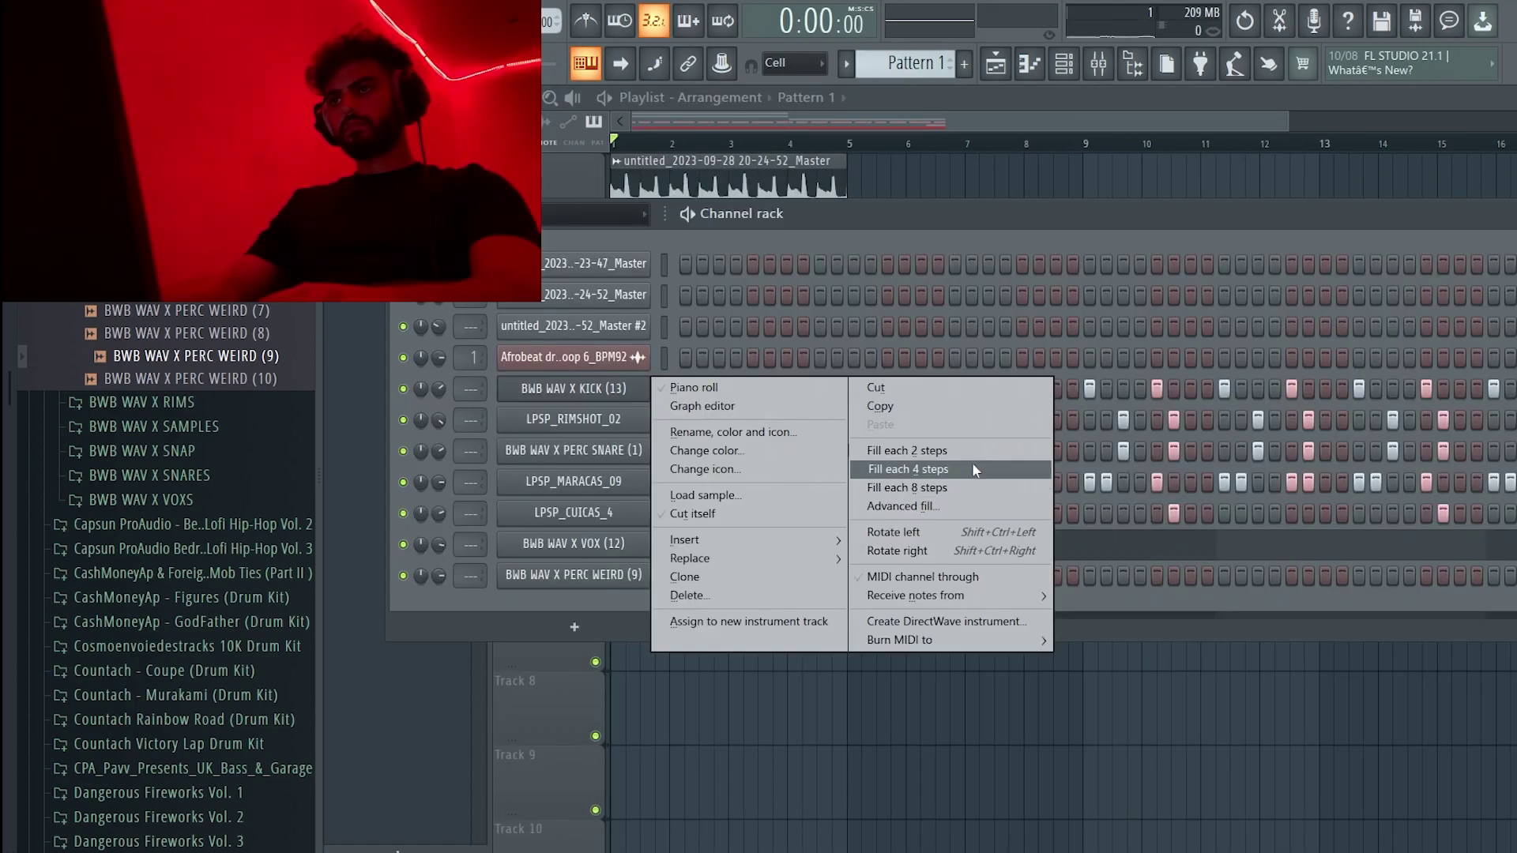
- Fill the BWB WAV X KICK (13) channel on every fourth step and play the song
click(972, 463)
key(space)
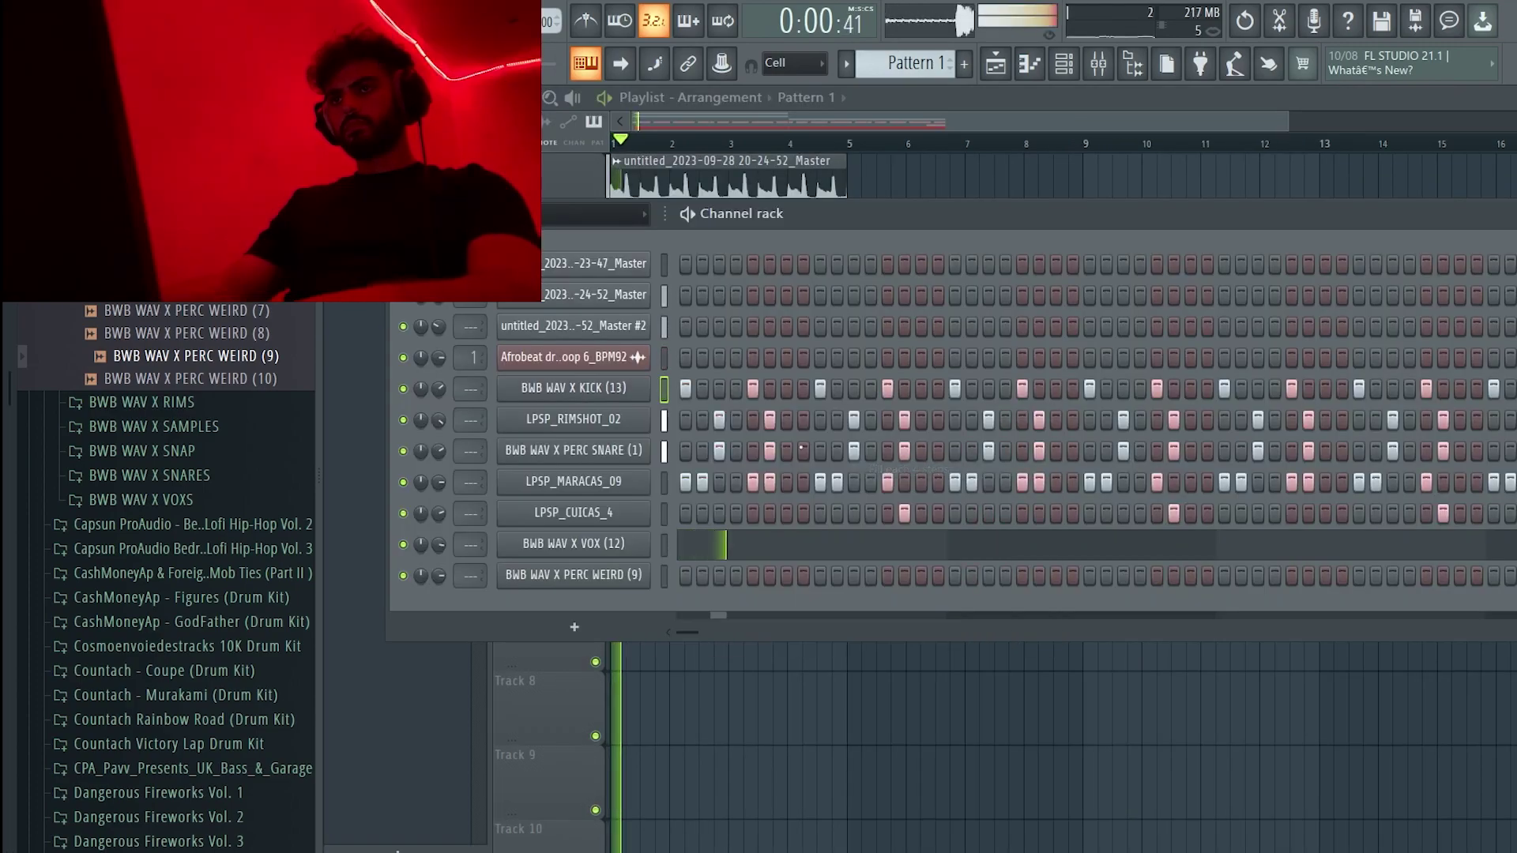
- Try replacing the third-beat kick note in bar 1 with a C5 note one grid step earlier
right_click(611, 397)
click(762, 390)
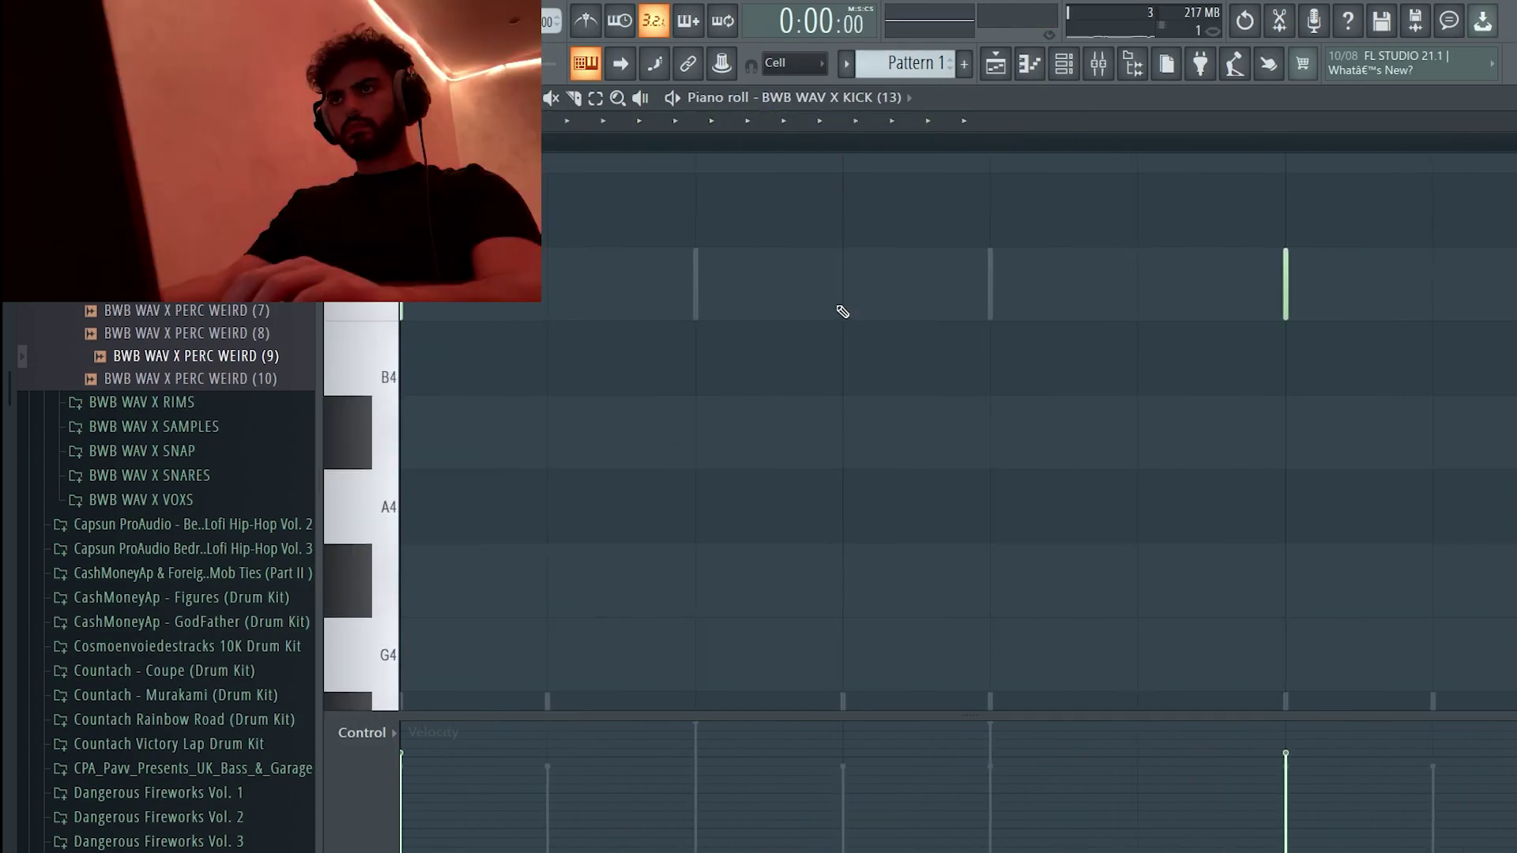
key(space)
click(1168, 288)
right_click(1285, 280)
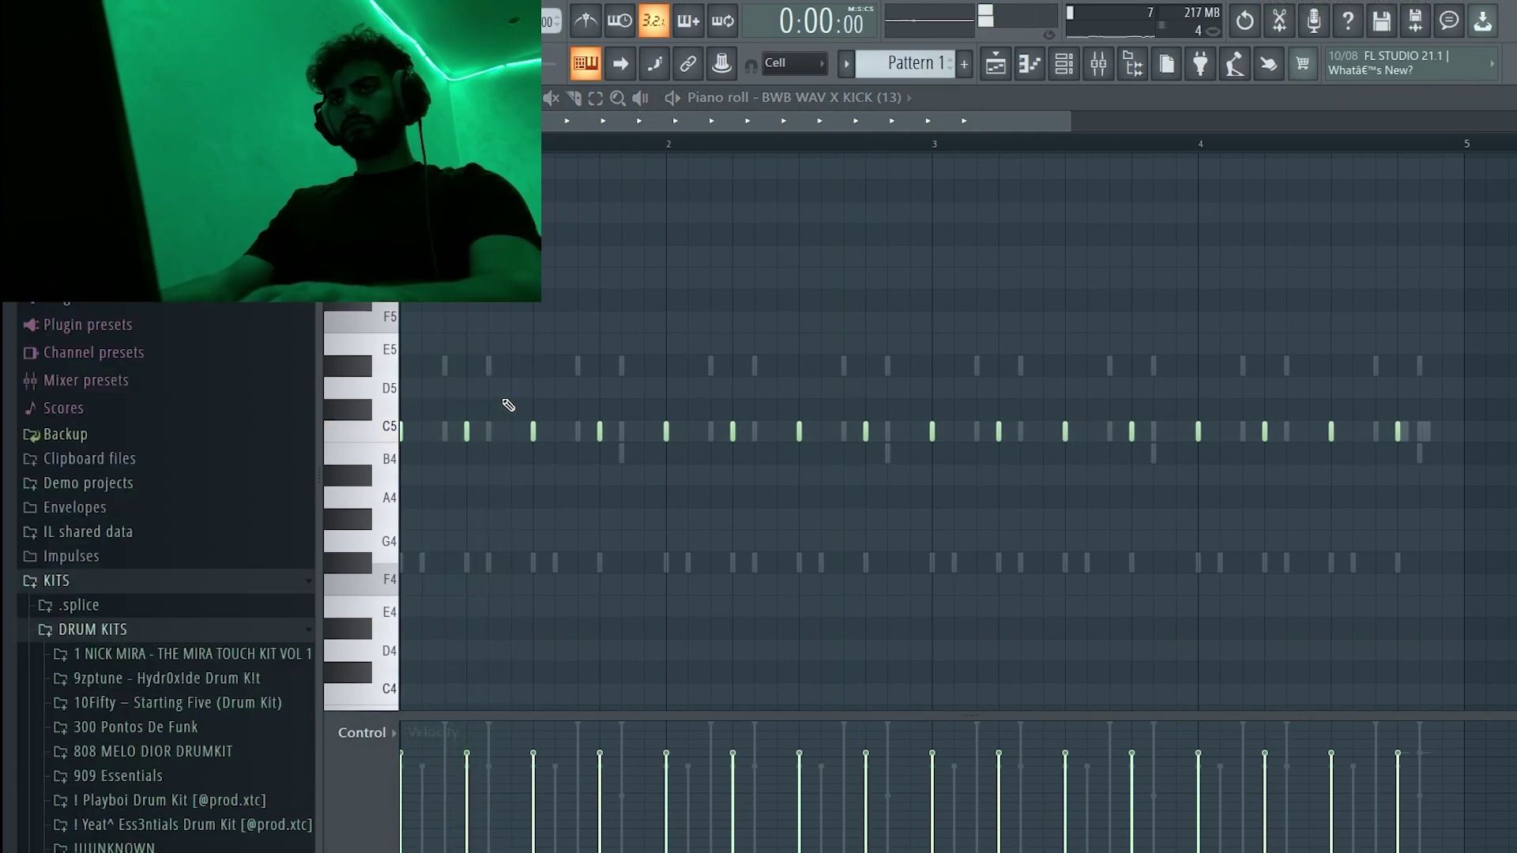
- Try removing the kick notes on the second and fourth beats of bars 1 and 2 and adding an off-beat note
right_click(599, 432)
right_click(733, 431)
right_click(866, 432)
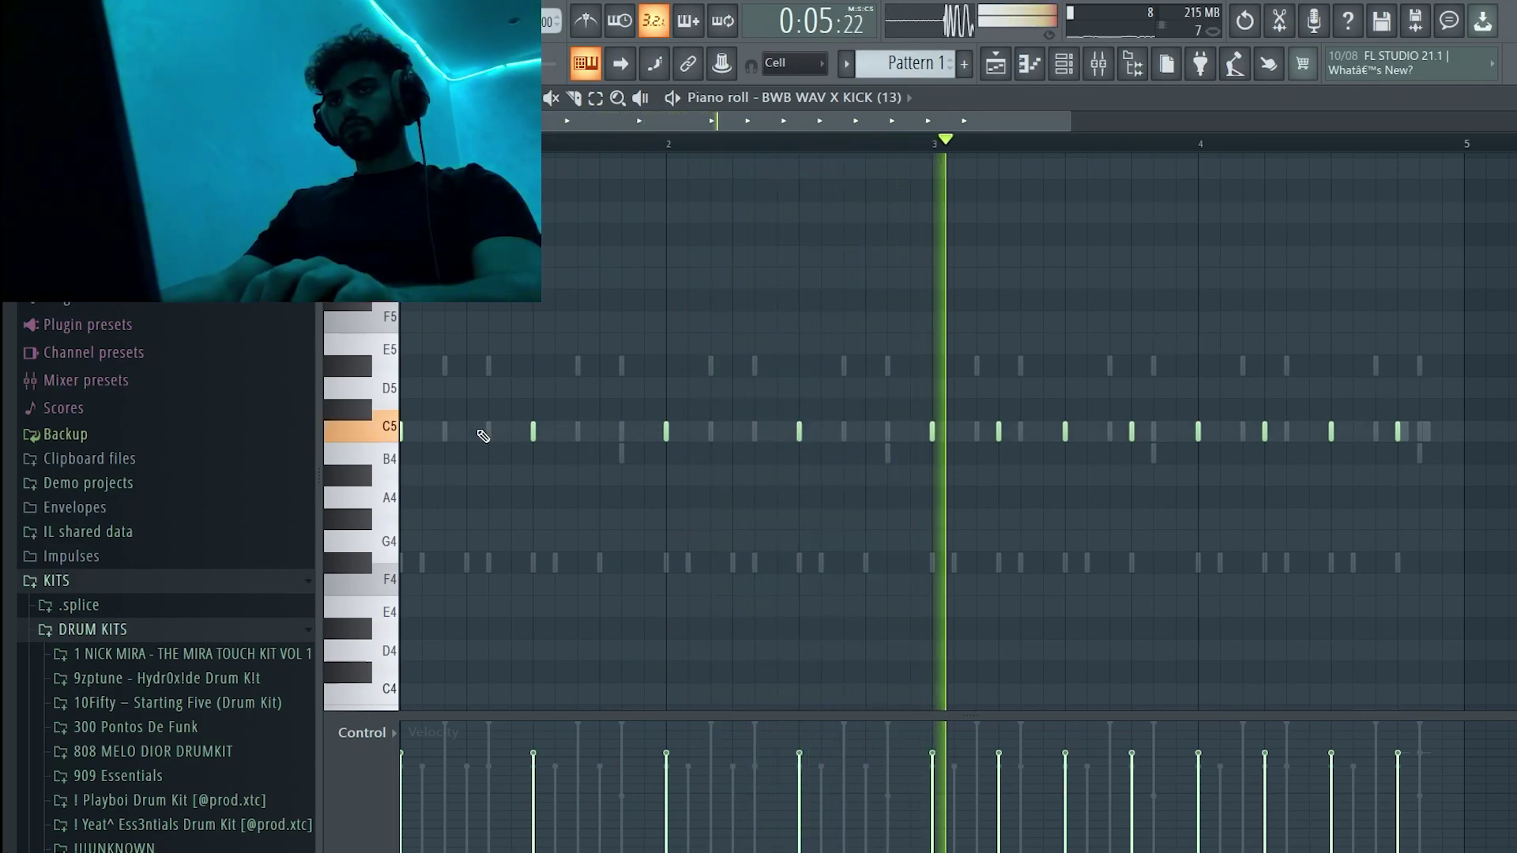
click(451, 431)
key(space)
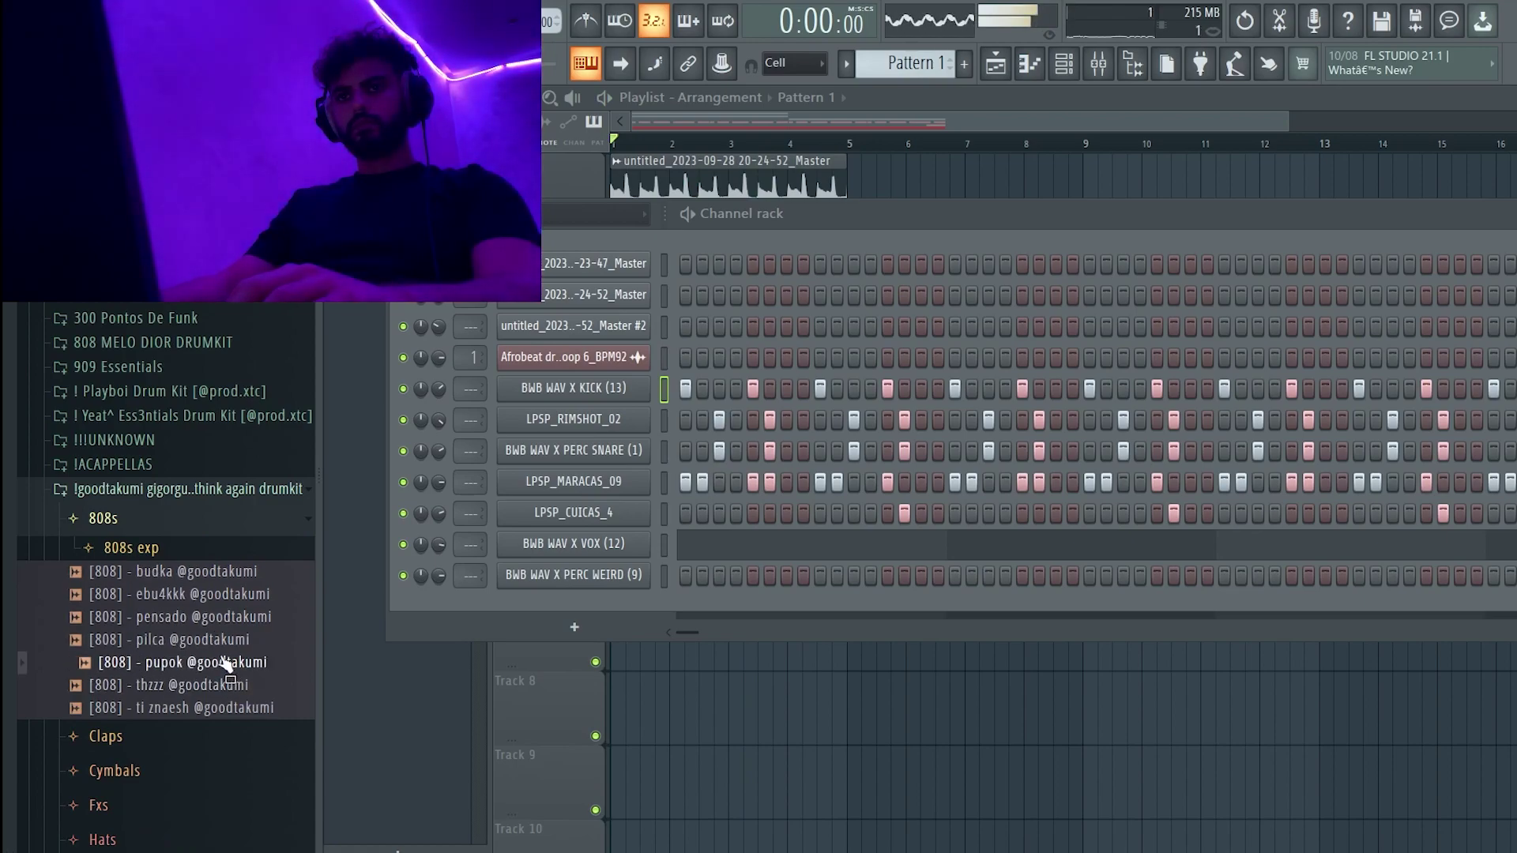
- Browse the drum kits' 808 samples and add !- Spinz on Roids as a new channel in the channel rack
click(169, 426)
click(189, 449)
scroll(208, 537, down, 3)
click(209, 538)
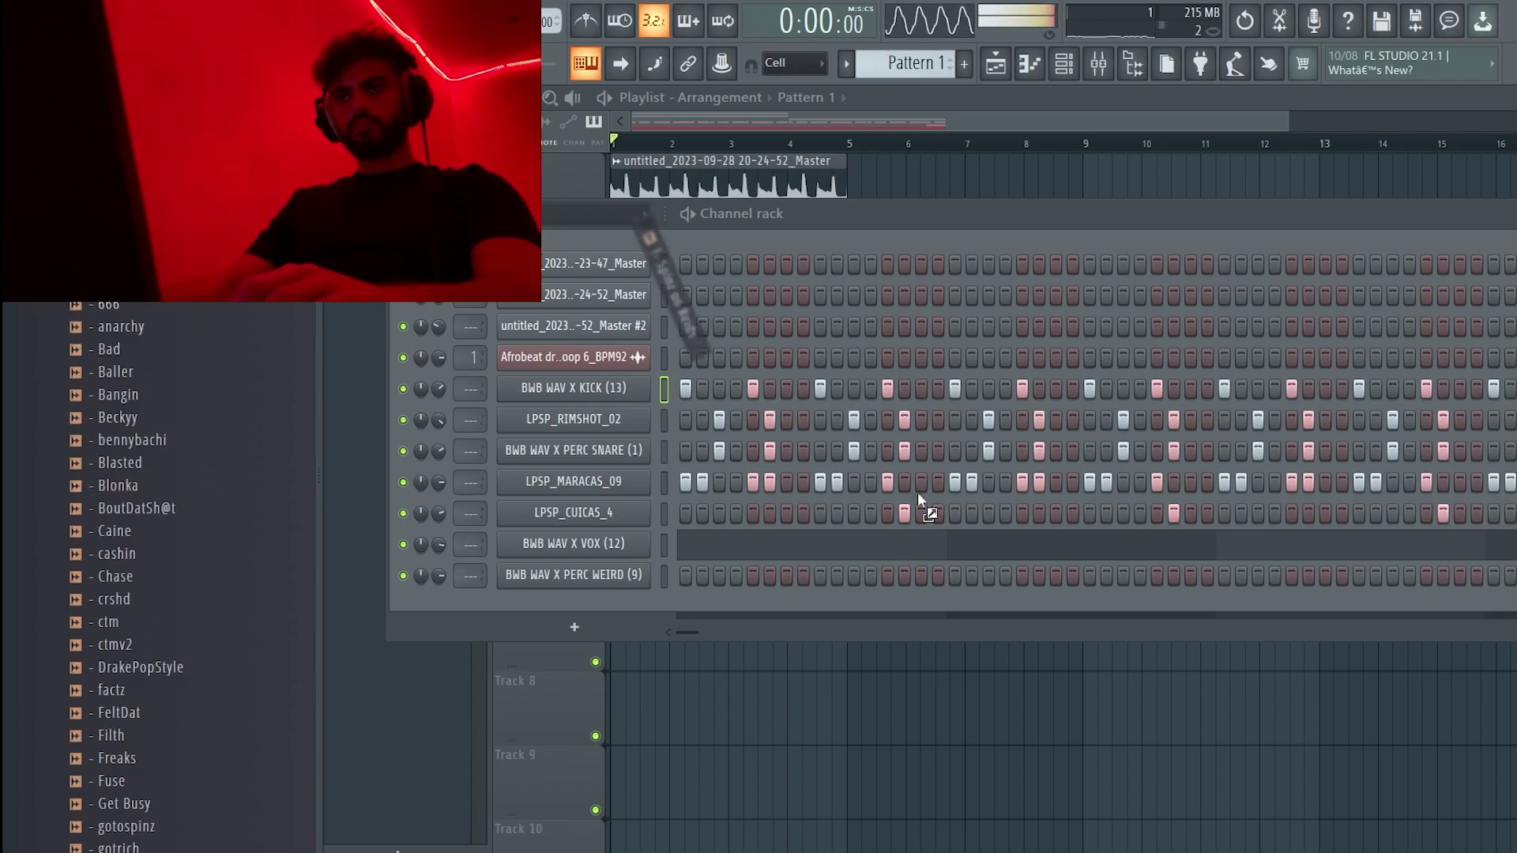
drag(581, 609, 582, 612)
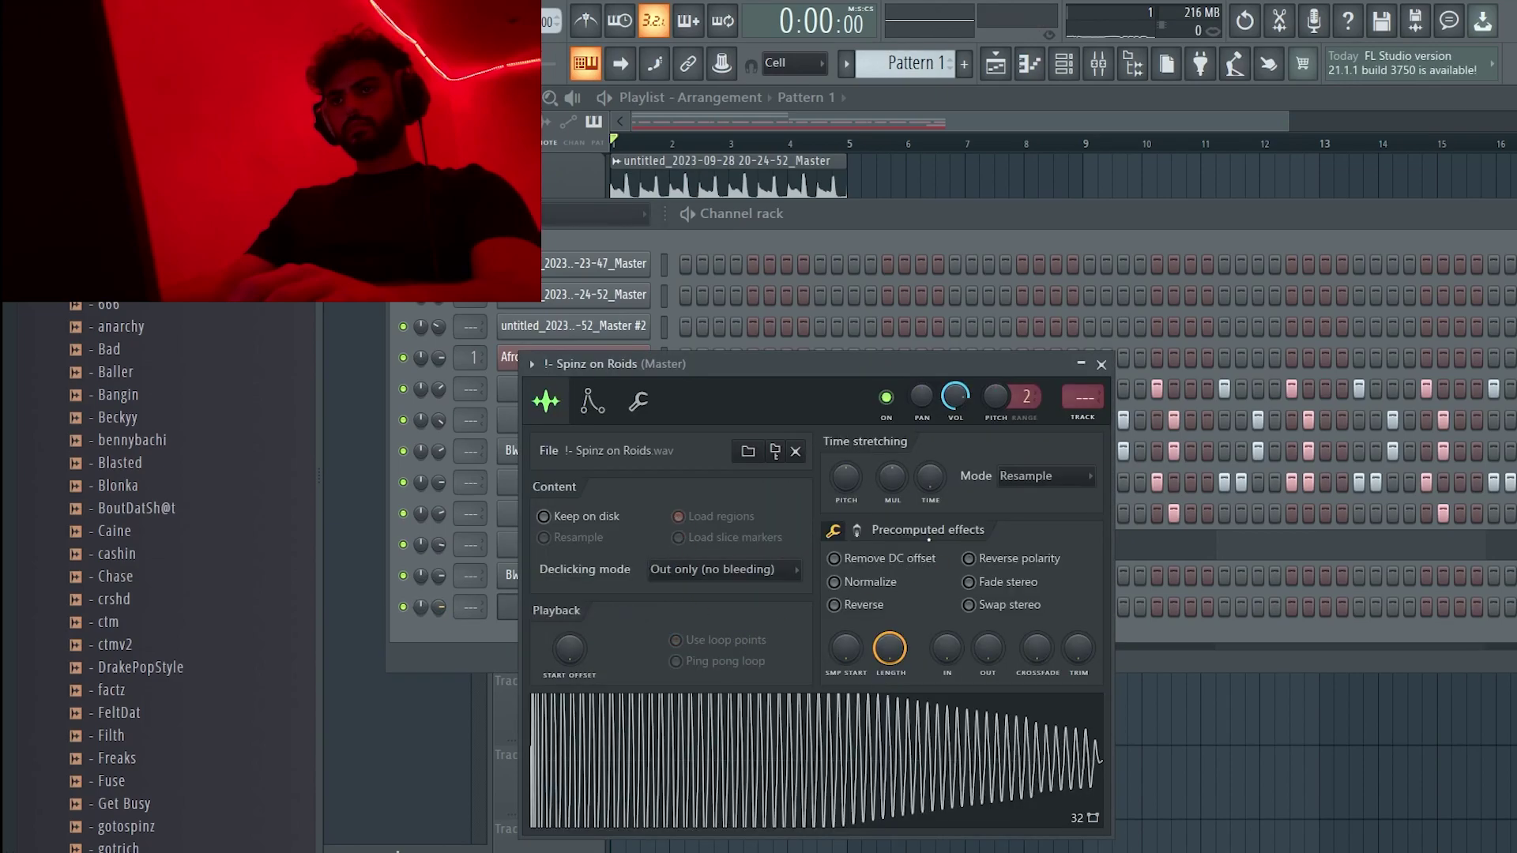
- Set up the !- Spinz on Roids sampler with a fade-out, a volume envelope and self-cutting
drag(987, 649, 987, 623)
click(591, 409)
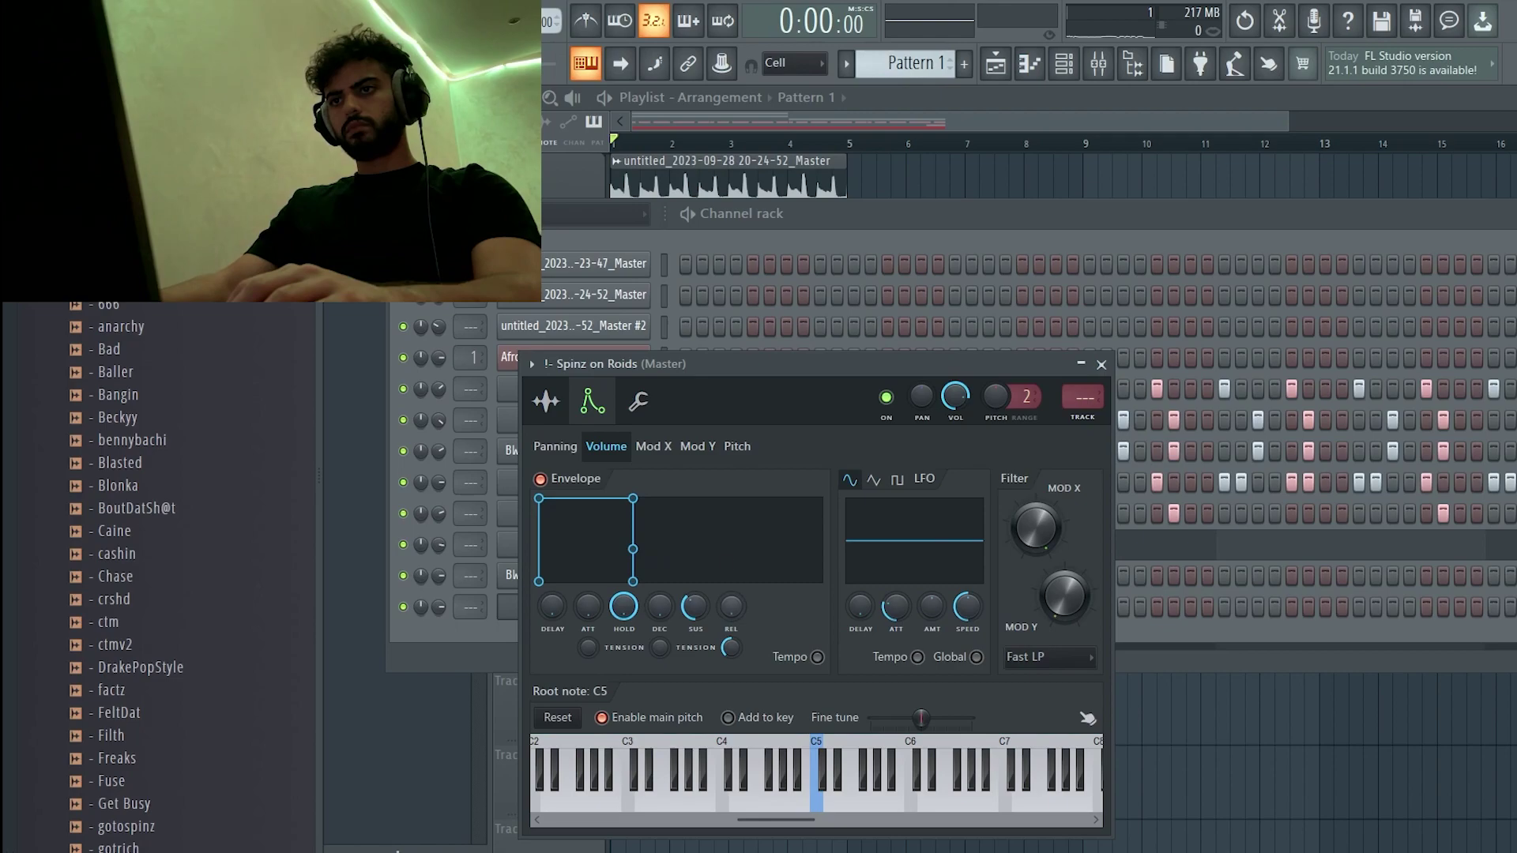
click(640, 403)
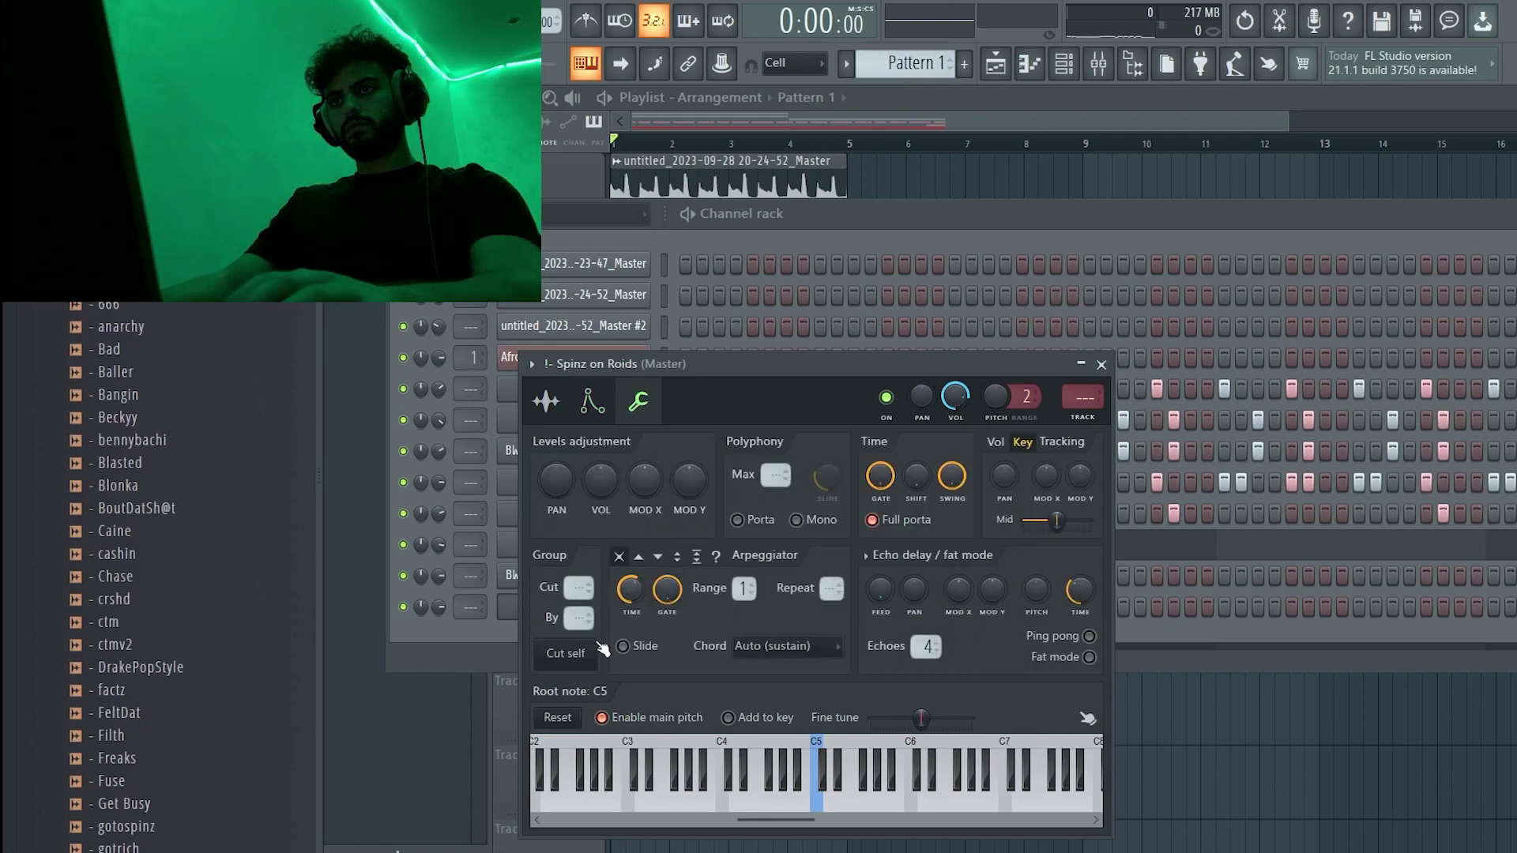
click(590, 652)
key(Escape)
- Open the !- Spinz on Roids piano roll and set the scale highlighting root note to A
right_click(644, 608)
click(687, 582)
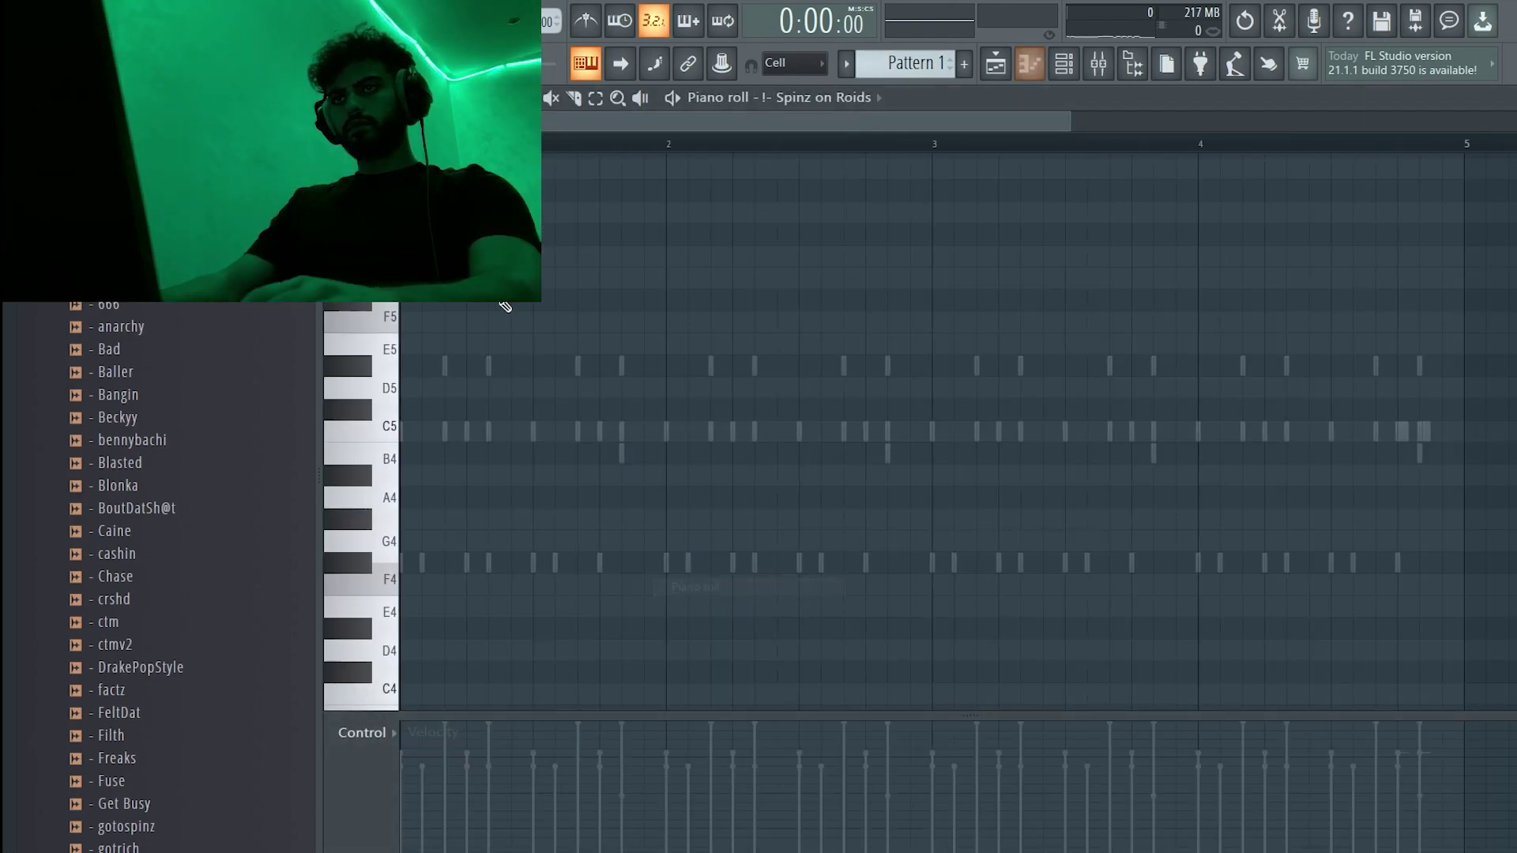
click(335, 98)
mouse_move(363, 215)
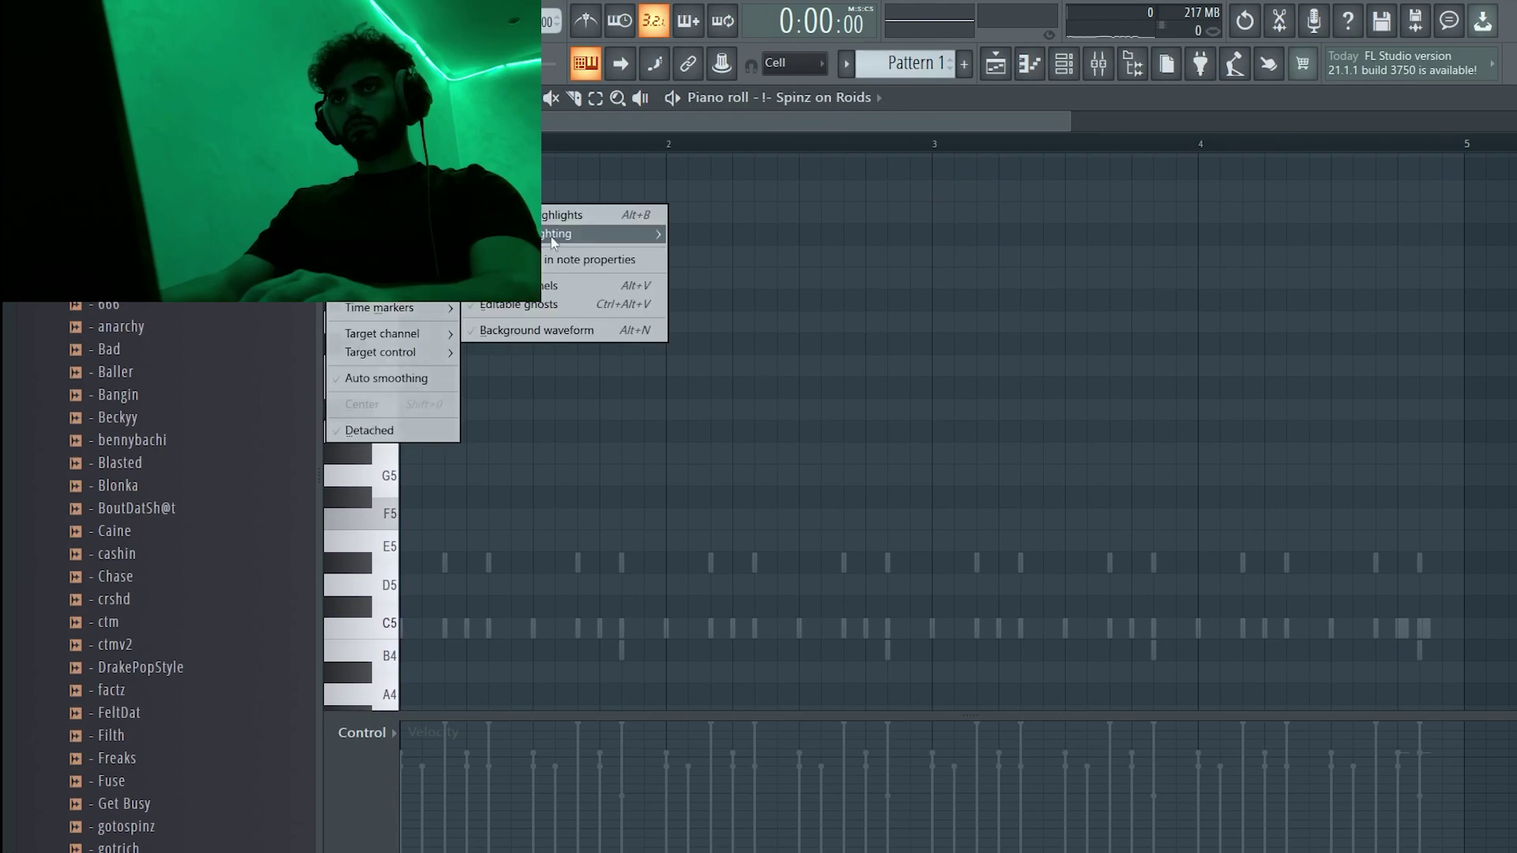
mouse_move(568, 235)
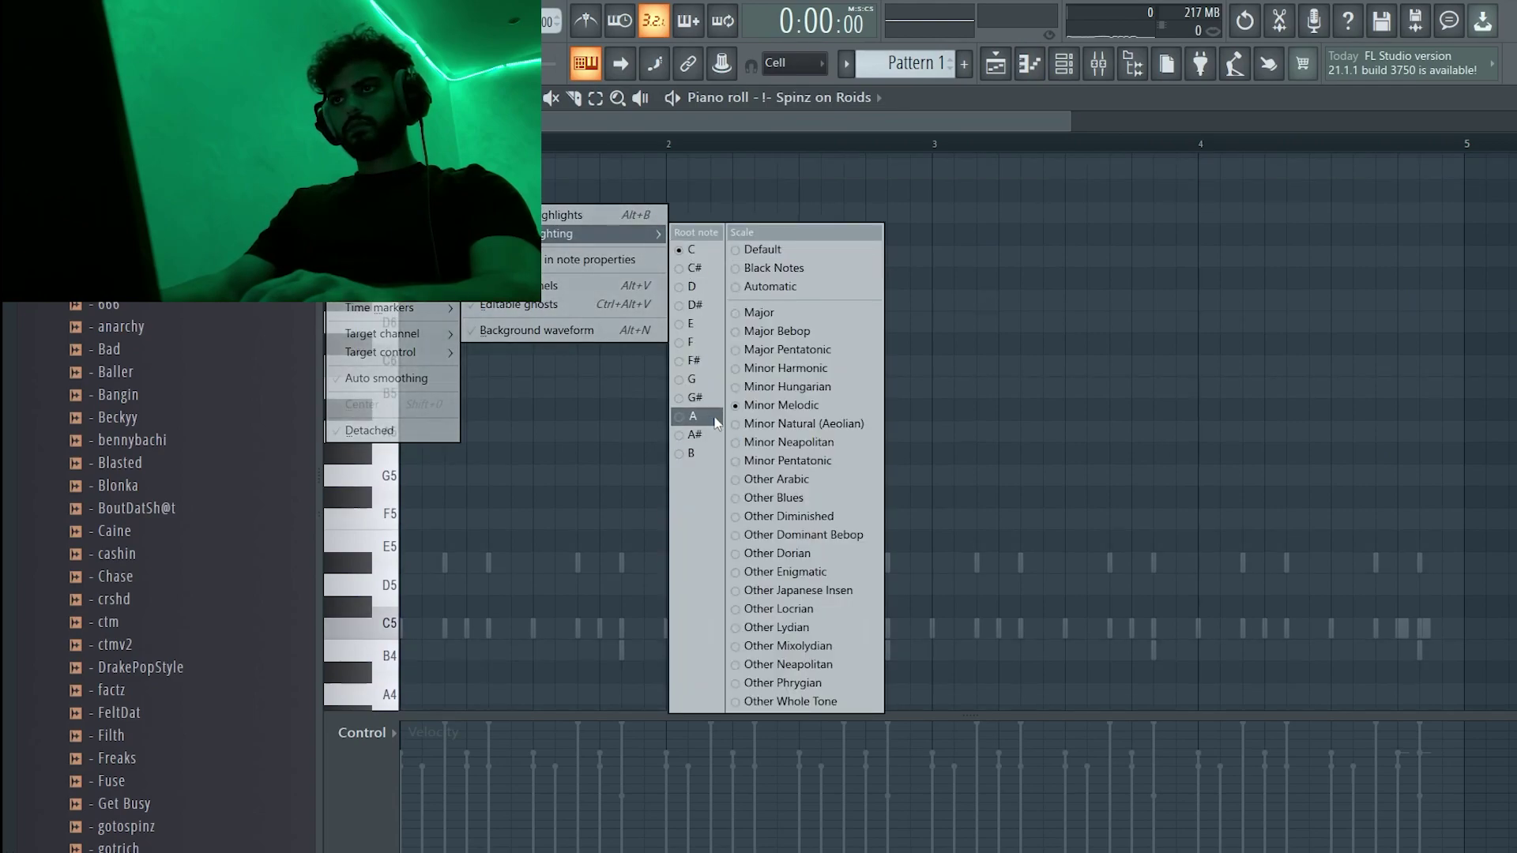
click(693, 417)
click(980, 388)
scroll(527, 364, up, 4)
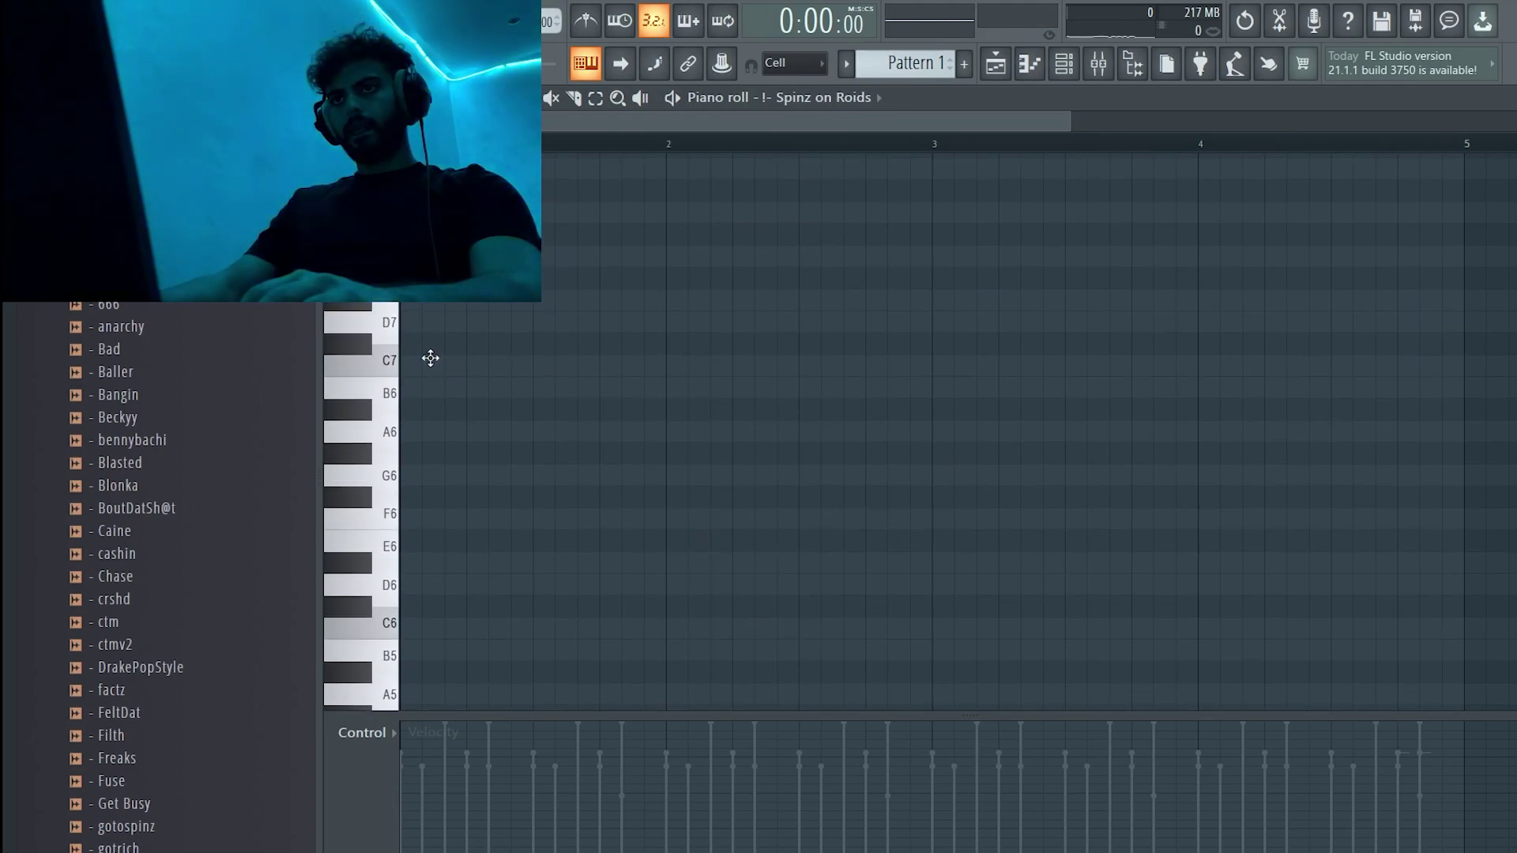
key(space)
key(F5)
double_click(798, 196)
right_click(804, 652)
click(909, 632)
right_click(934, 571)
mouse_move(960, 656)
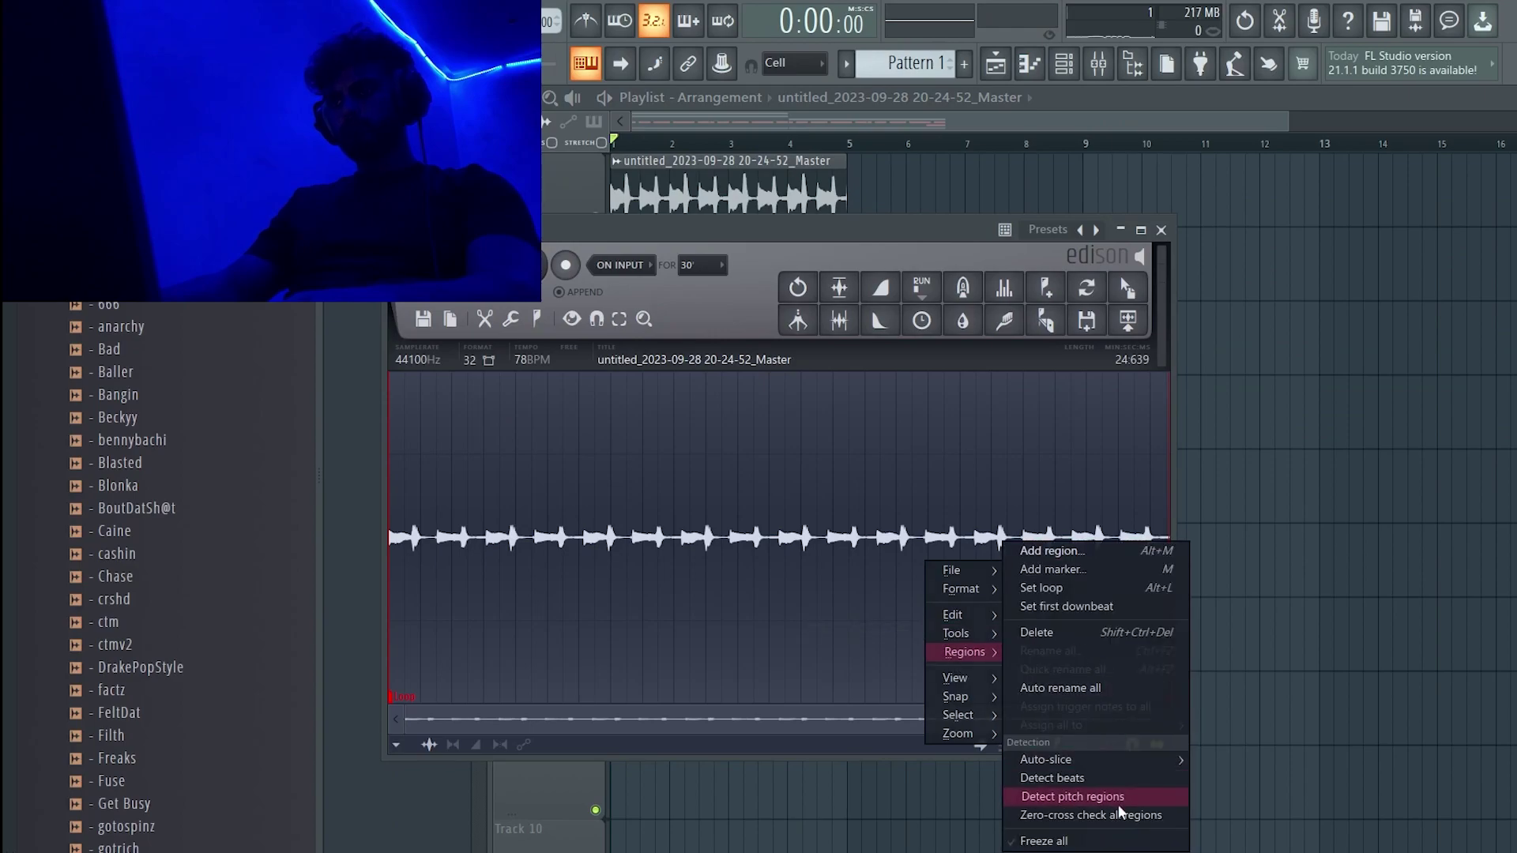
click(1114, 799)
drag(1152, 720, 1028, 719)
click(1161, 230)
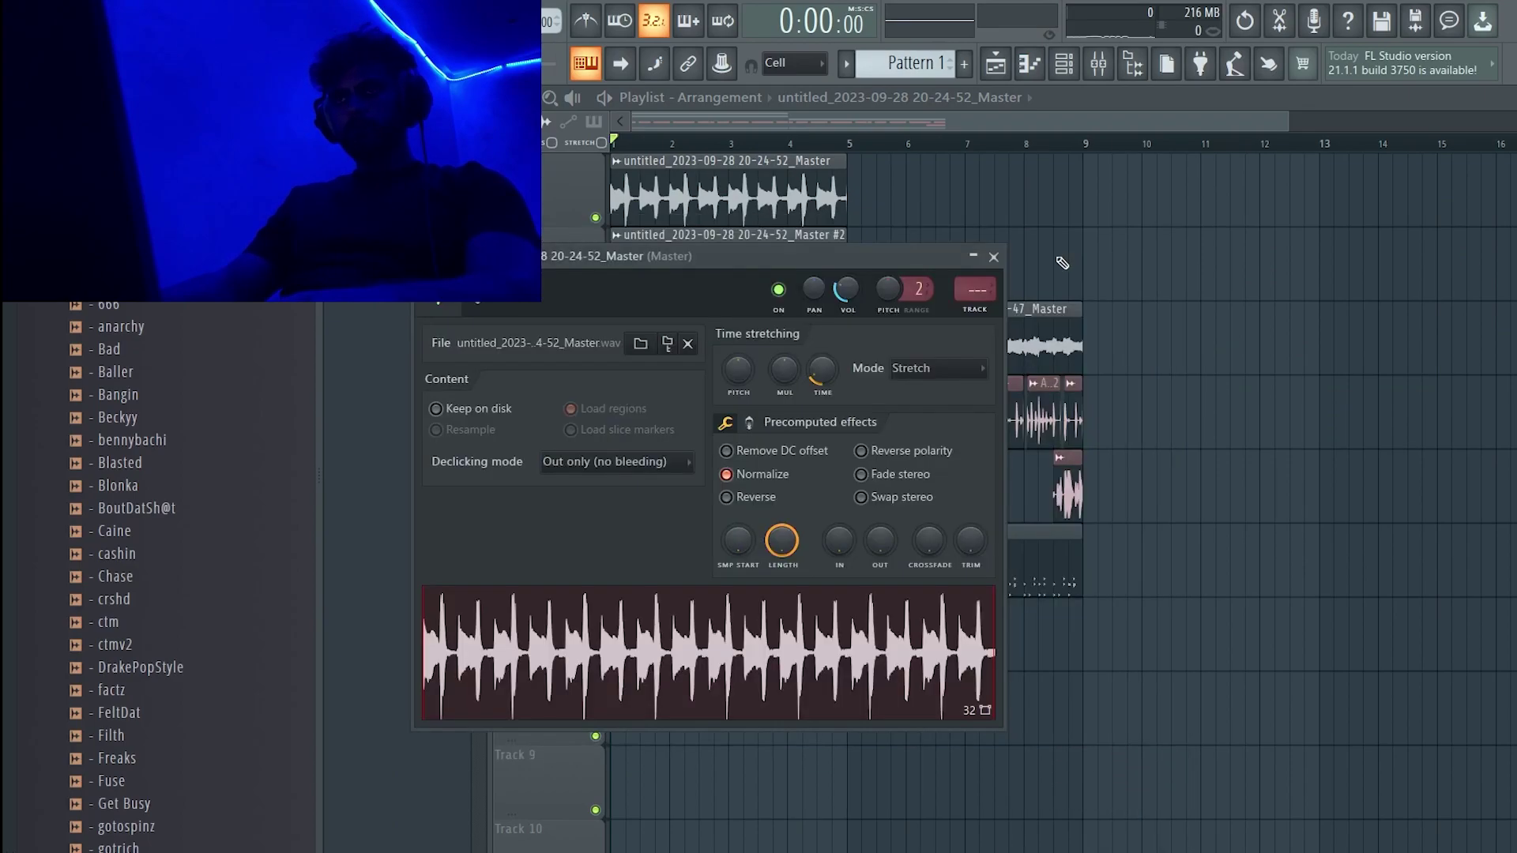
click(989, 258)
- Place two !- Spinz on Roids notes on G7 during playback, on bar 1's last grid step and at the start of bar 2
click(1063, 63)
right_click(647, 606)
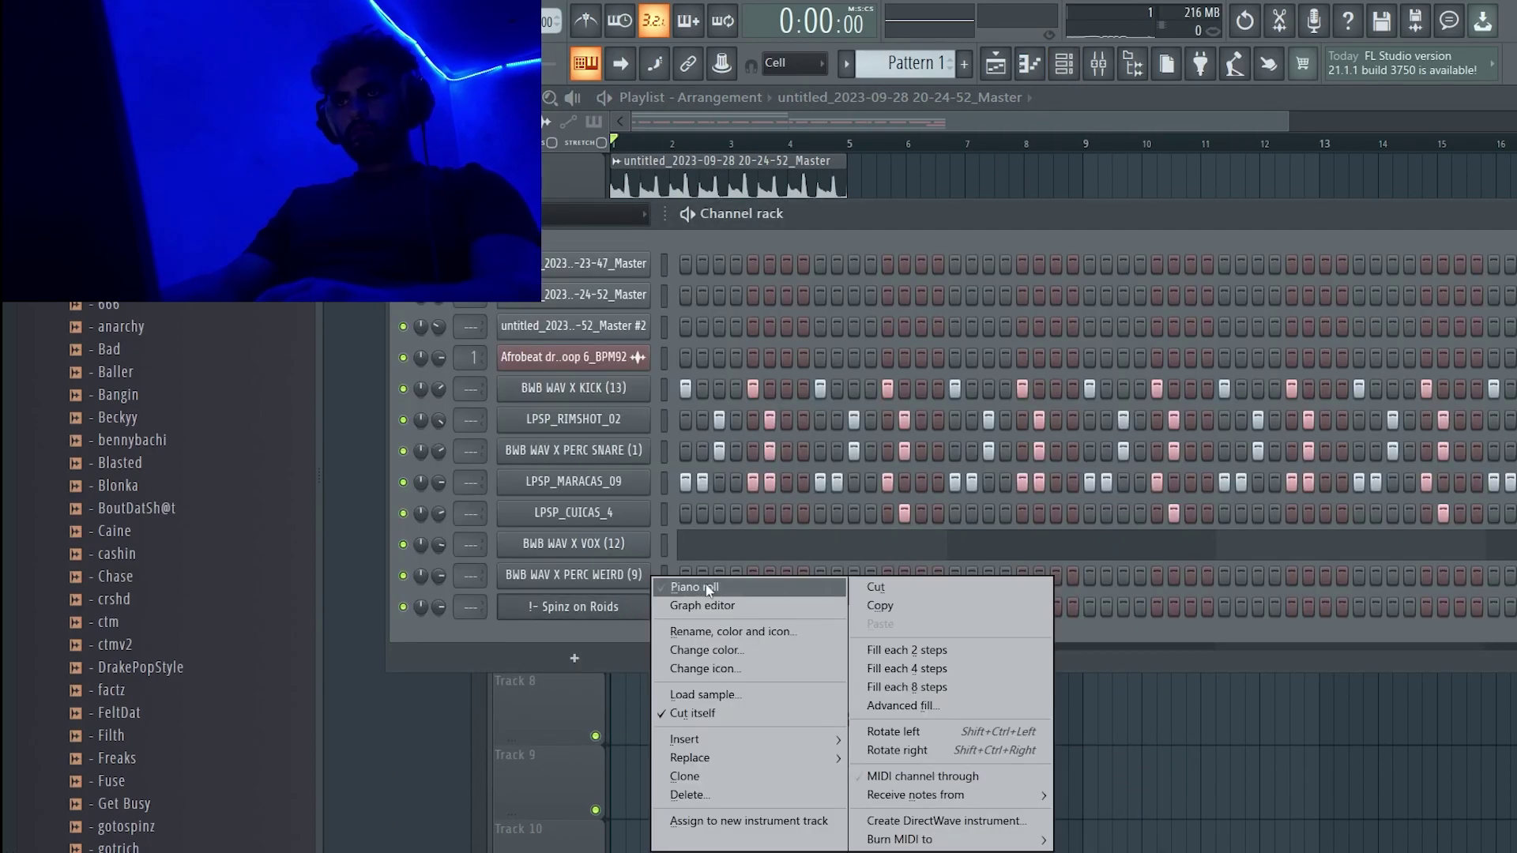
click(678, 586)
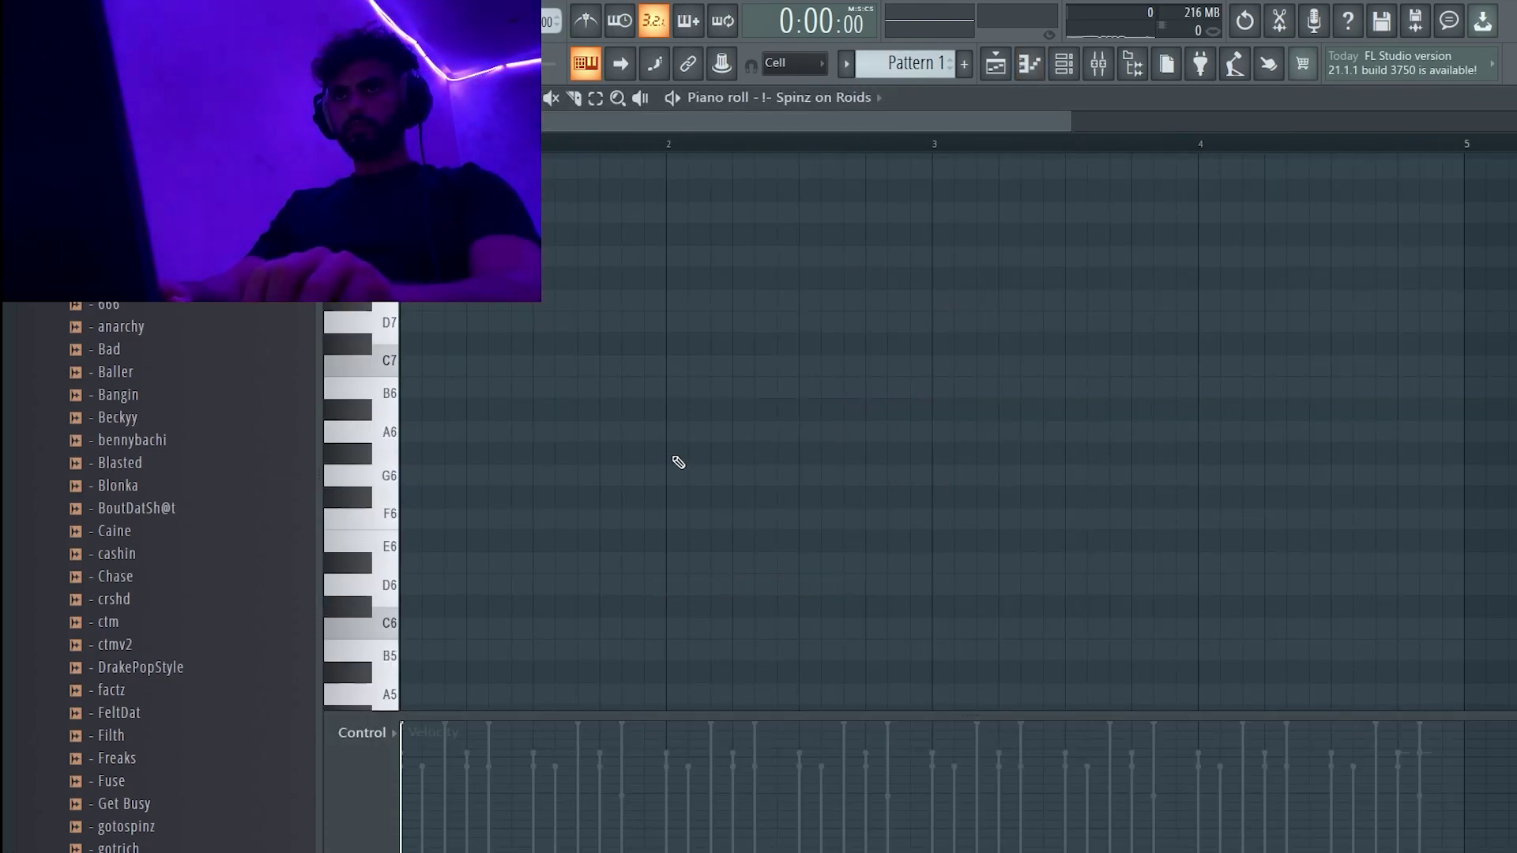
key(space)
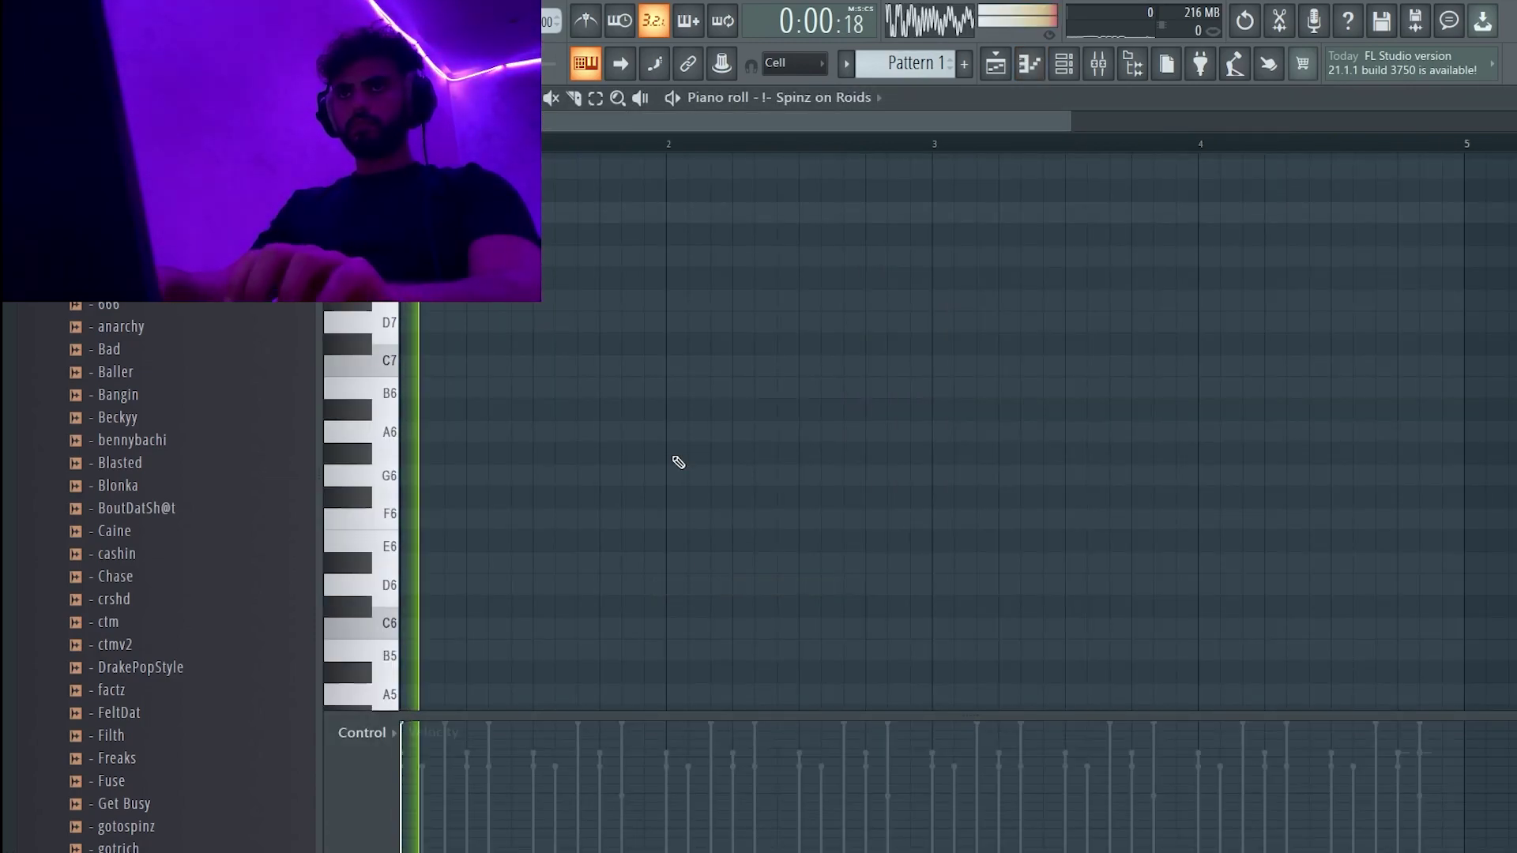
click(644, 212)
click(666, 212)
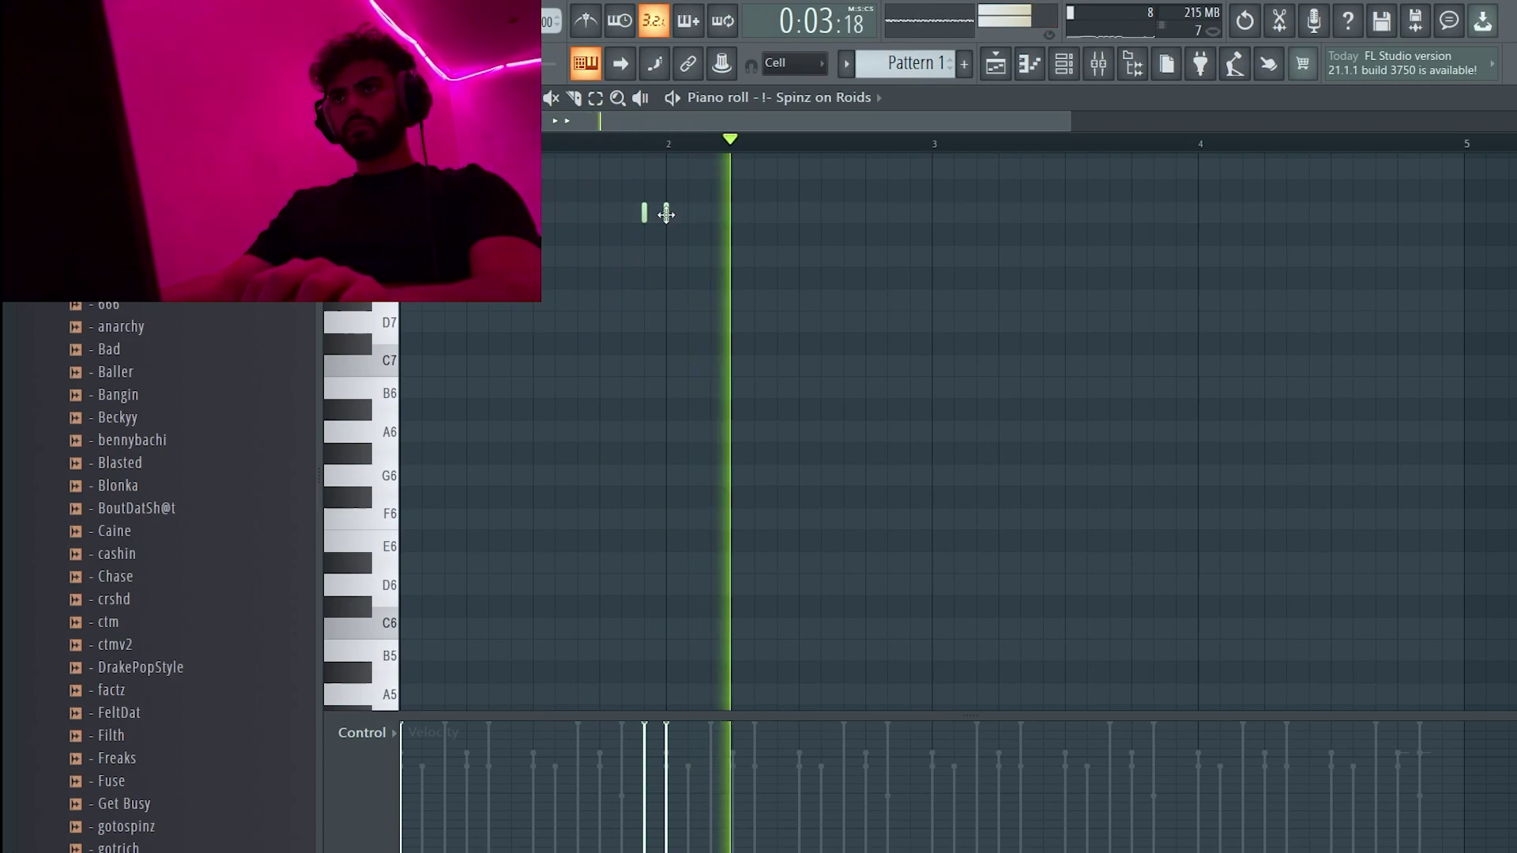
- Rework the G7 notes to hit the starts of bars 1 and 2 plus bar 2's last step, and duplicate them into bars 3 and 4
click(887, 212)
click(910, 211)
click(955, 212)
drag(937, 211, 933, 220)
key(space)
right_click(911, 217)
key(ctrl+z)
right_click(644, 217)
right_click(887, 213)
right_click(932, 213)
key(ctrl+a)
key(ctrl+b)
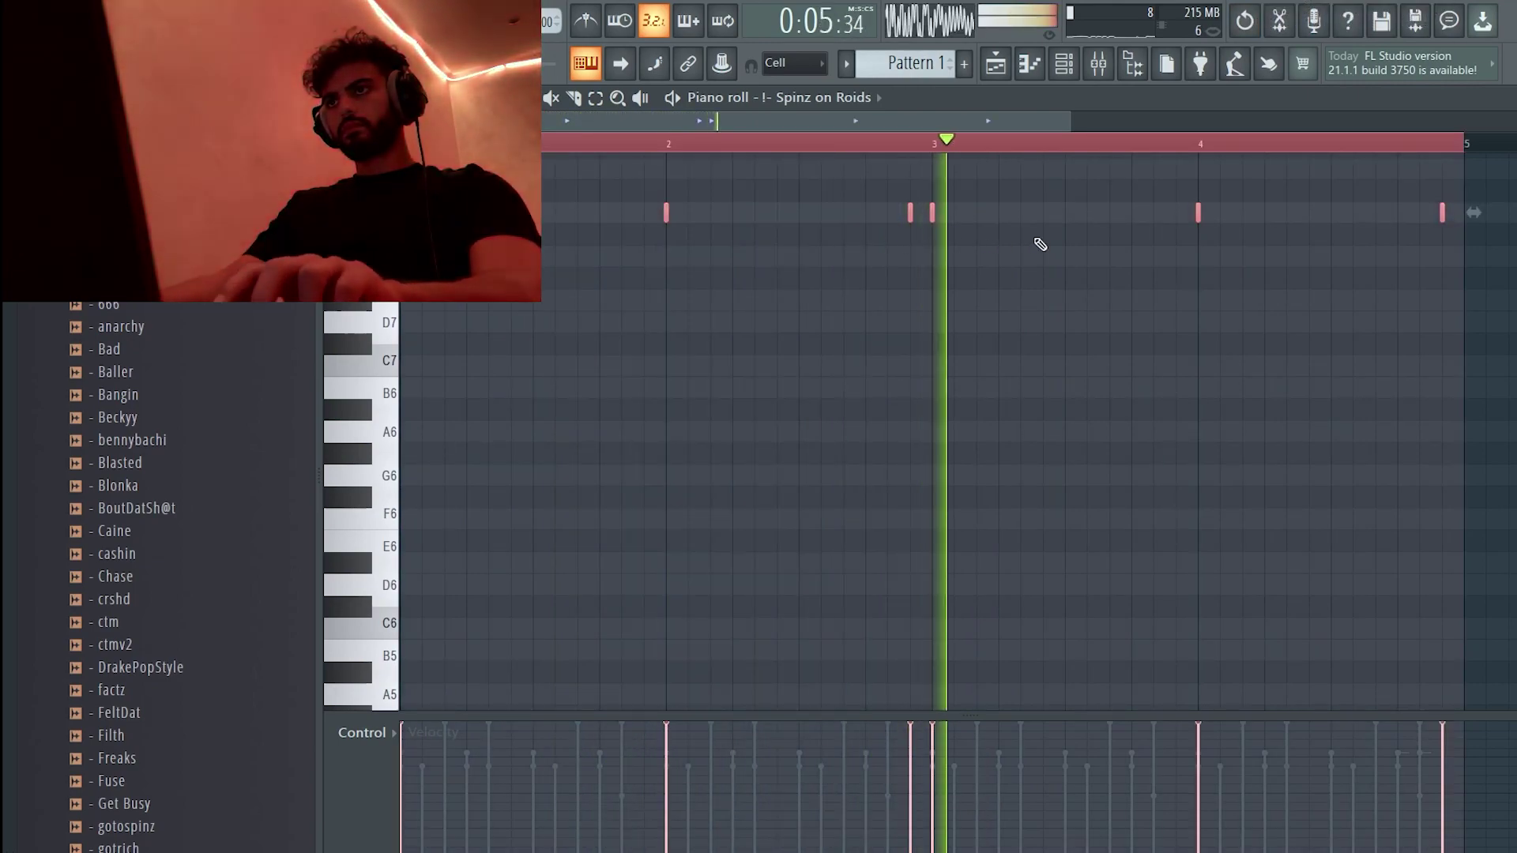
- Add one more note in the second half of bar 4, transpose all notes down two octaves and close the piano roll
click(1099, 216)
right_click(1087, 216)
click(1353, 213)
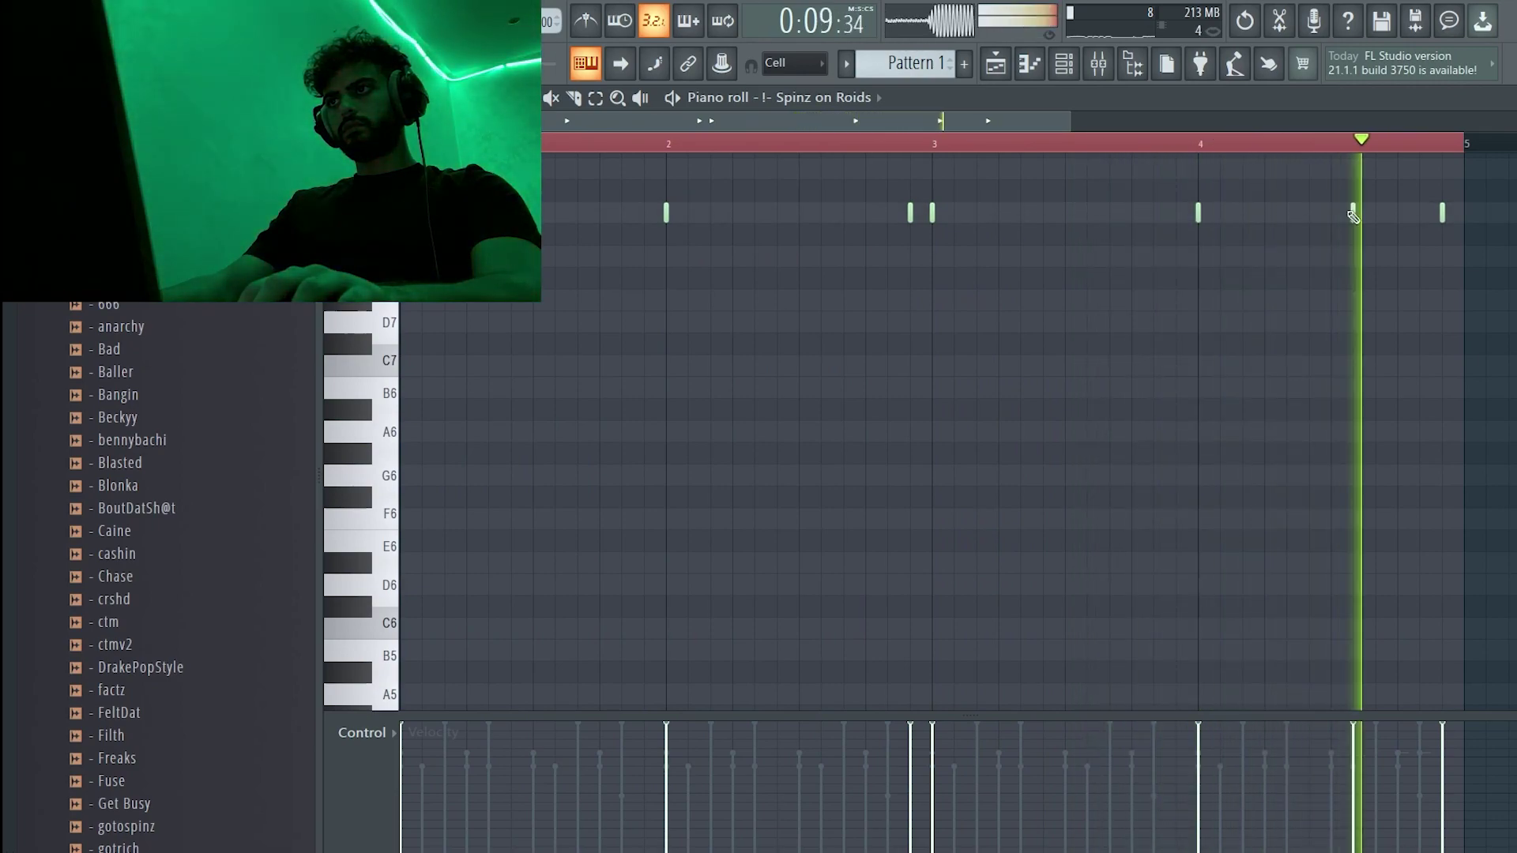
key(ctrl+a)
key(ctrl+Down)
key(ctrl+Down)
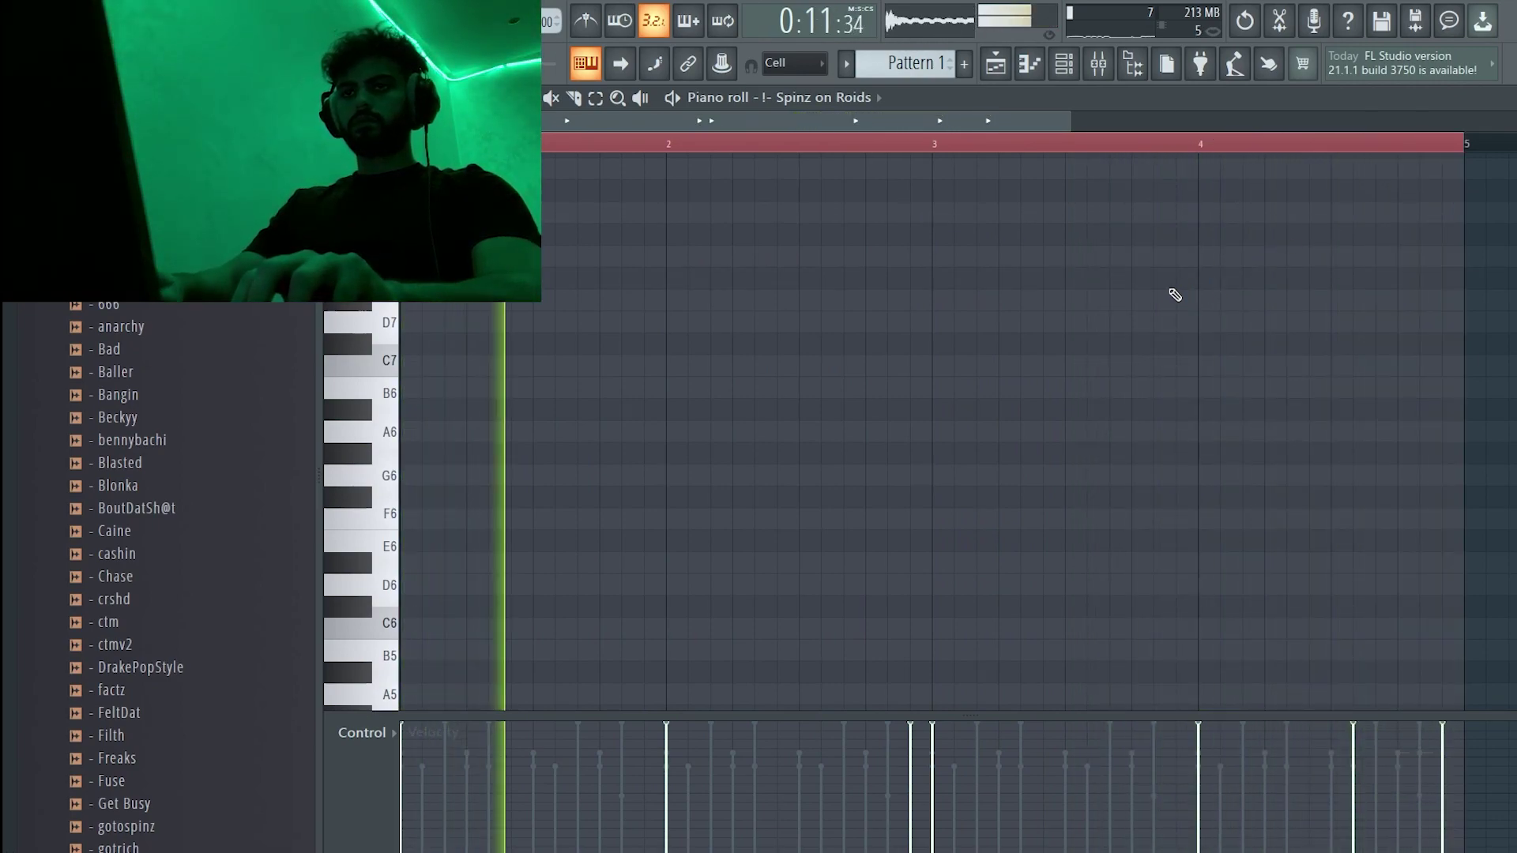
scroll(1160, 344, down, 4)
key(Escape)
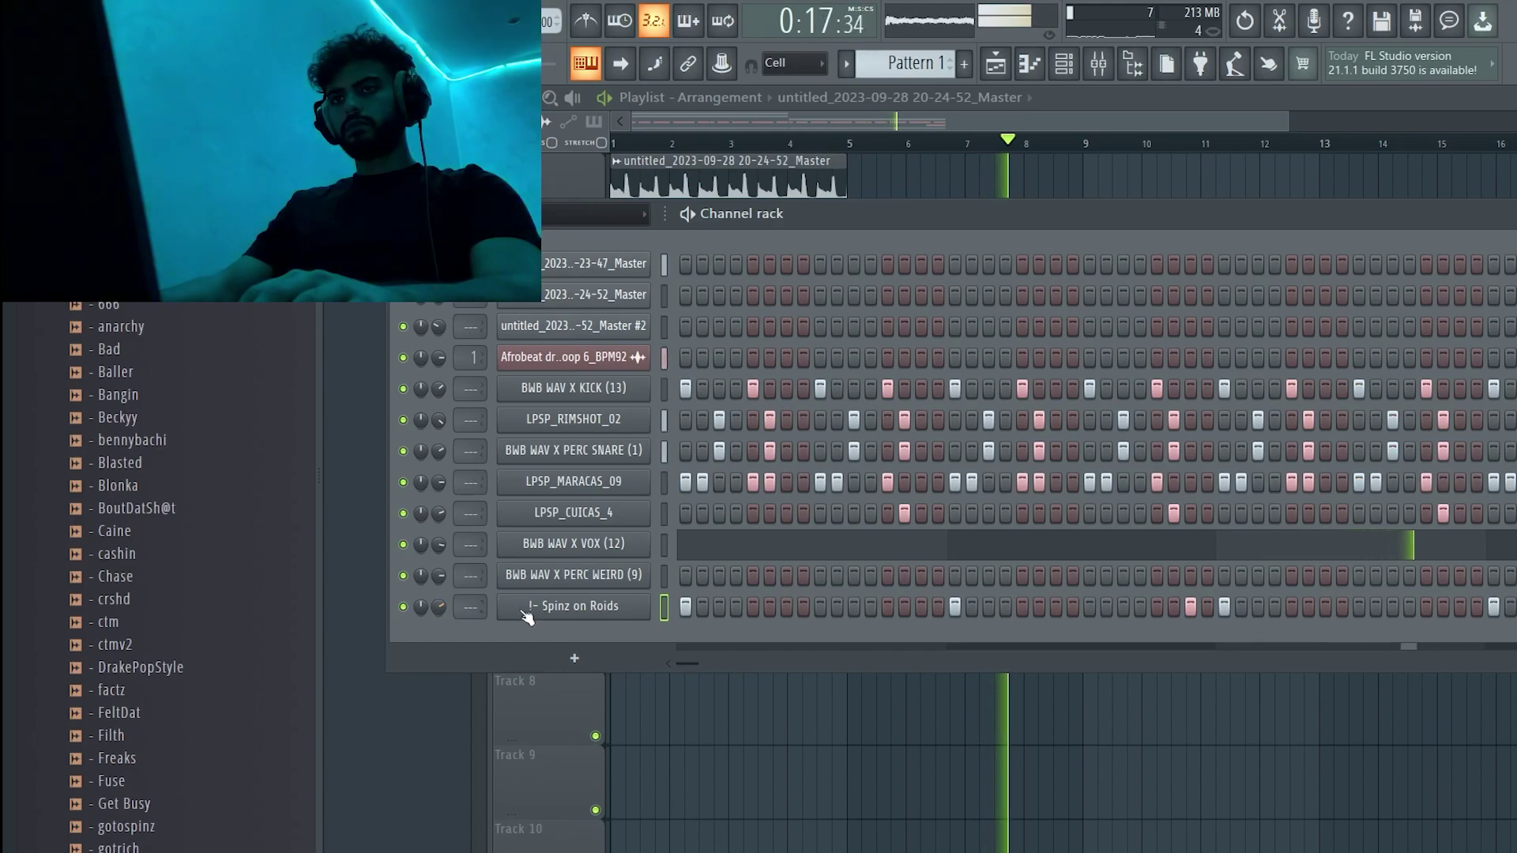
- Collapse the 8o8s folder and look through the VOX folder of the Yeat Ess3ntials drum kit
scroll(203, 490, up, 3)
click(178, 395)
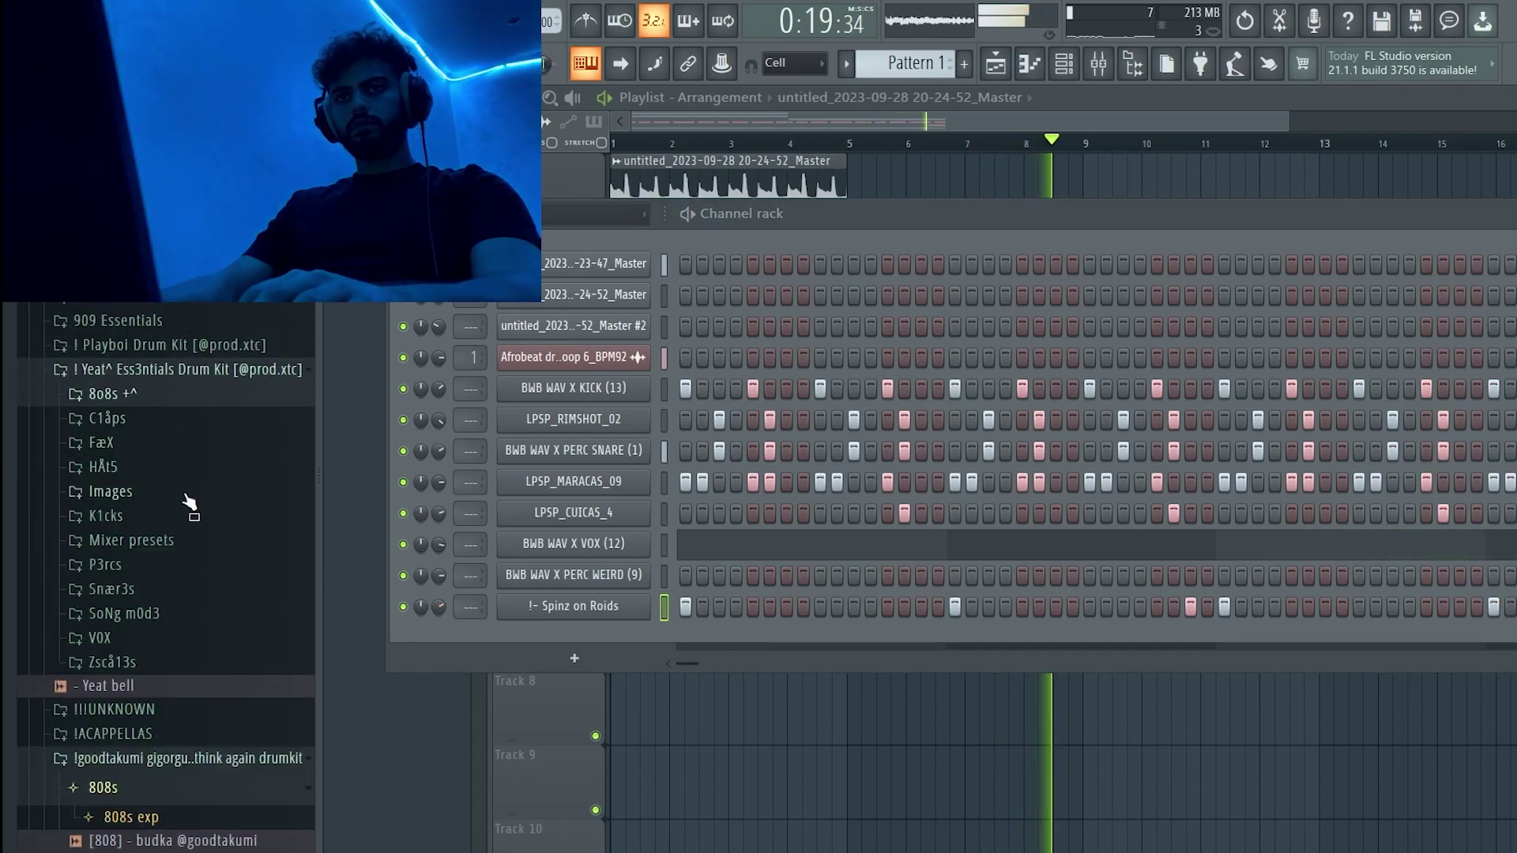
scroll(189, 503, down, 3)
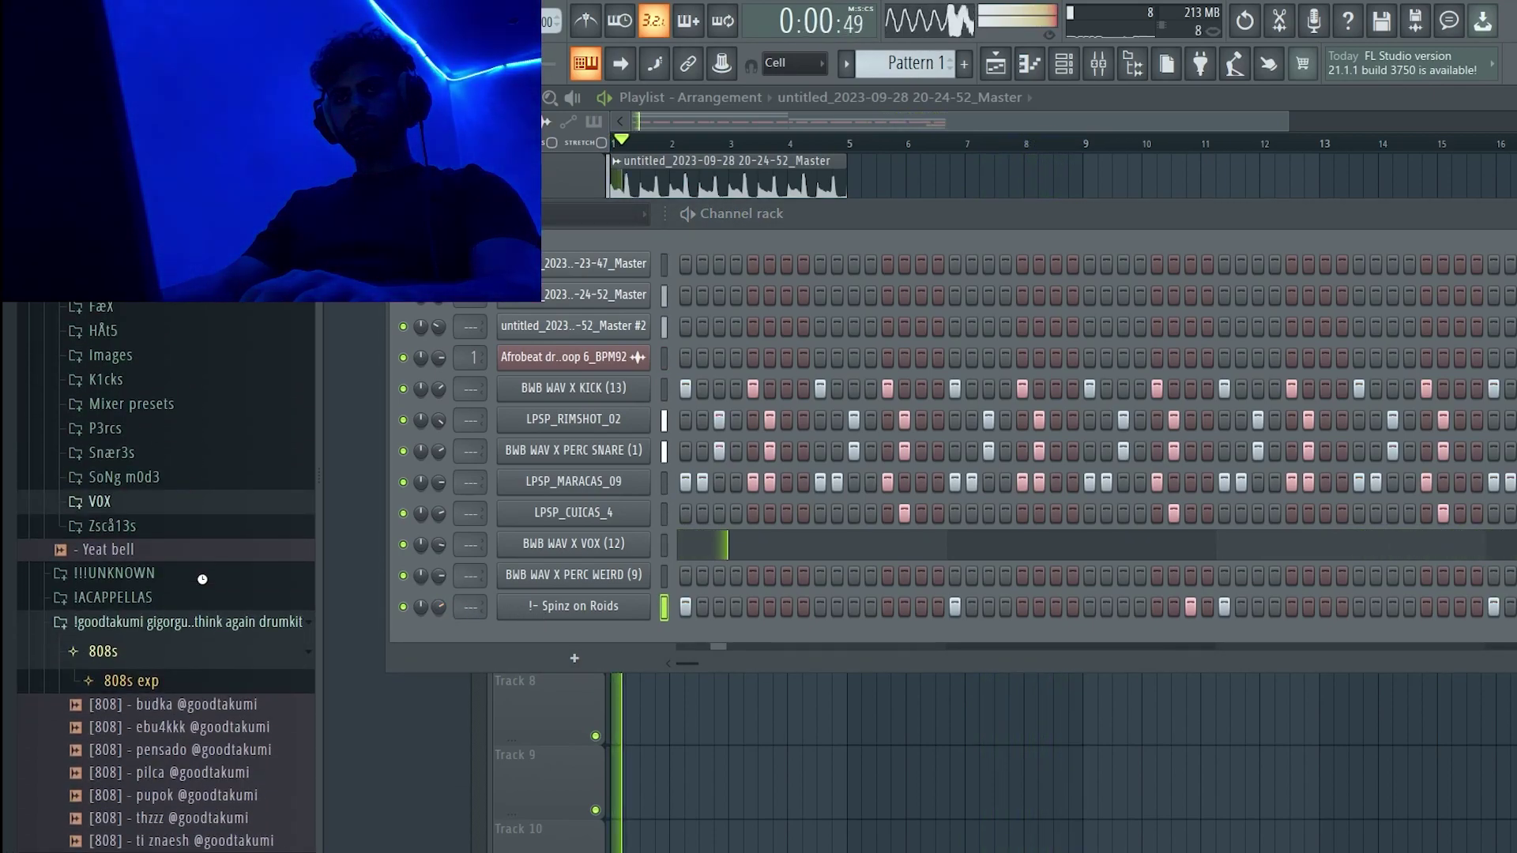
click(188, 501)
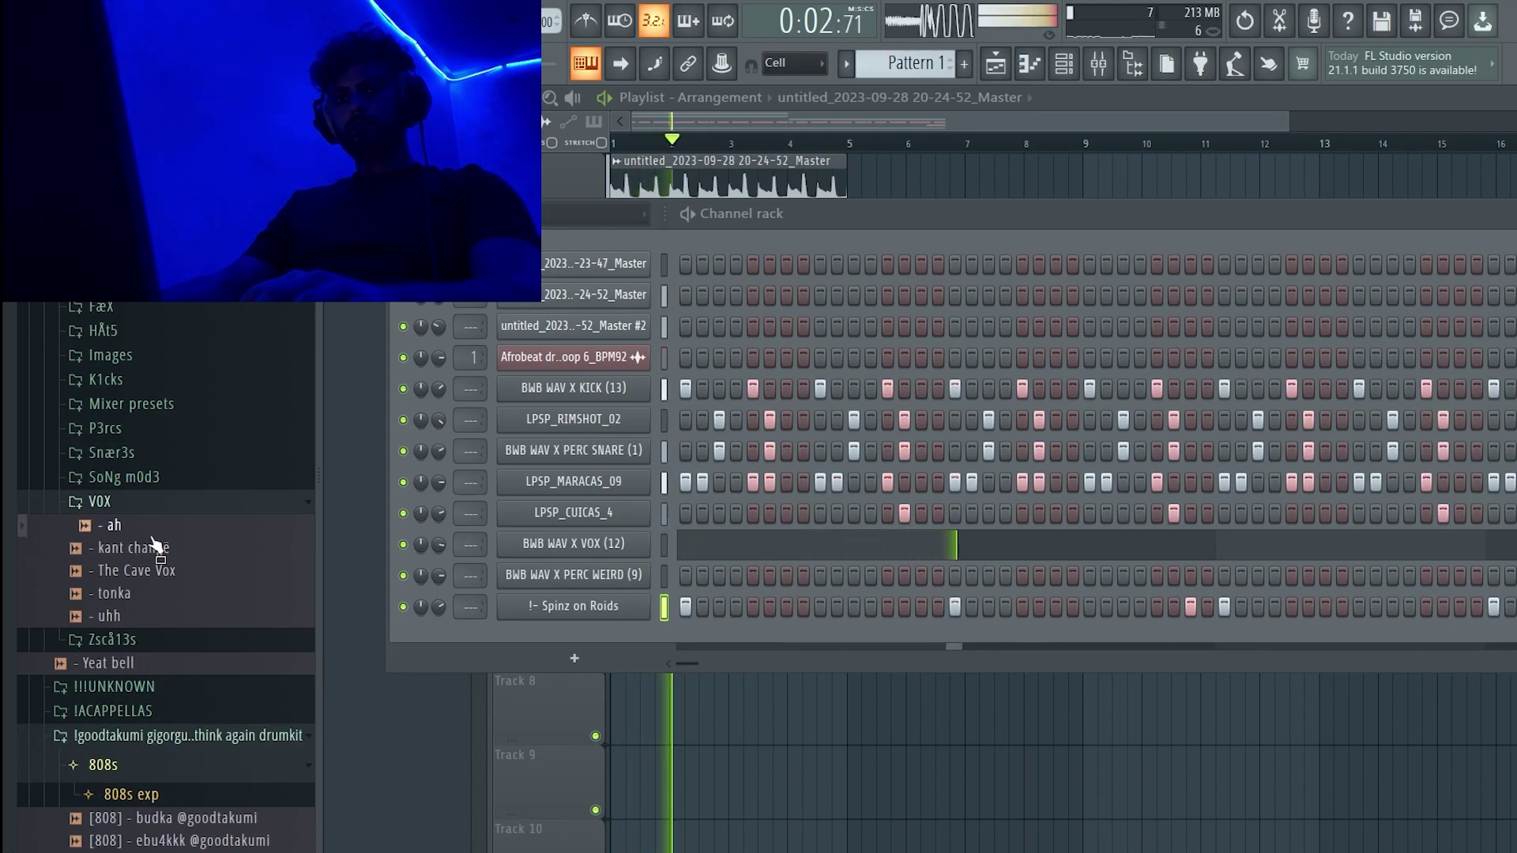
click(177, 509)
- Check the sample settings of the !- Spinz on Roids sampler and return to the playlist
key(F6)
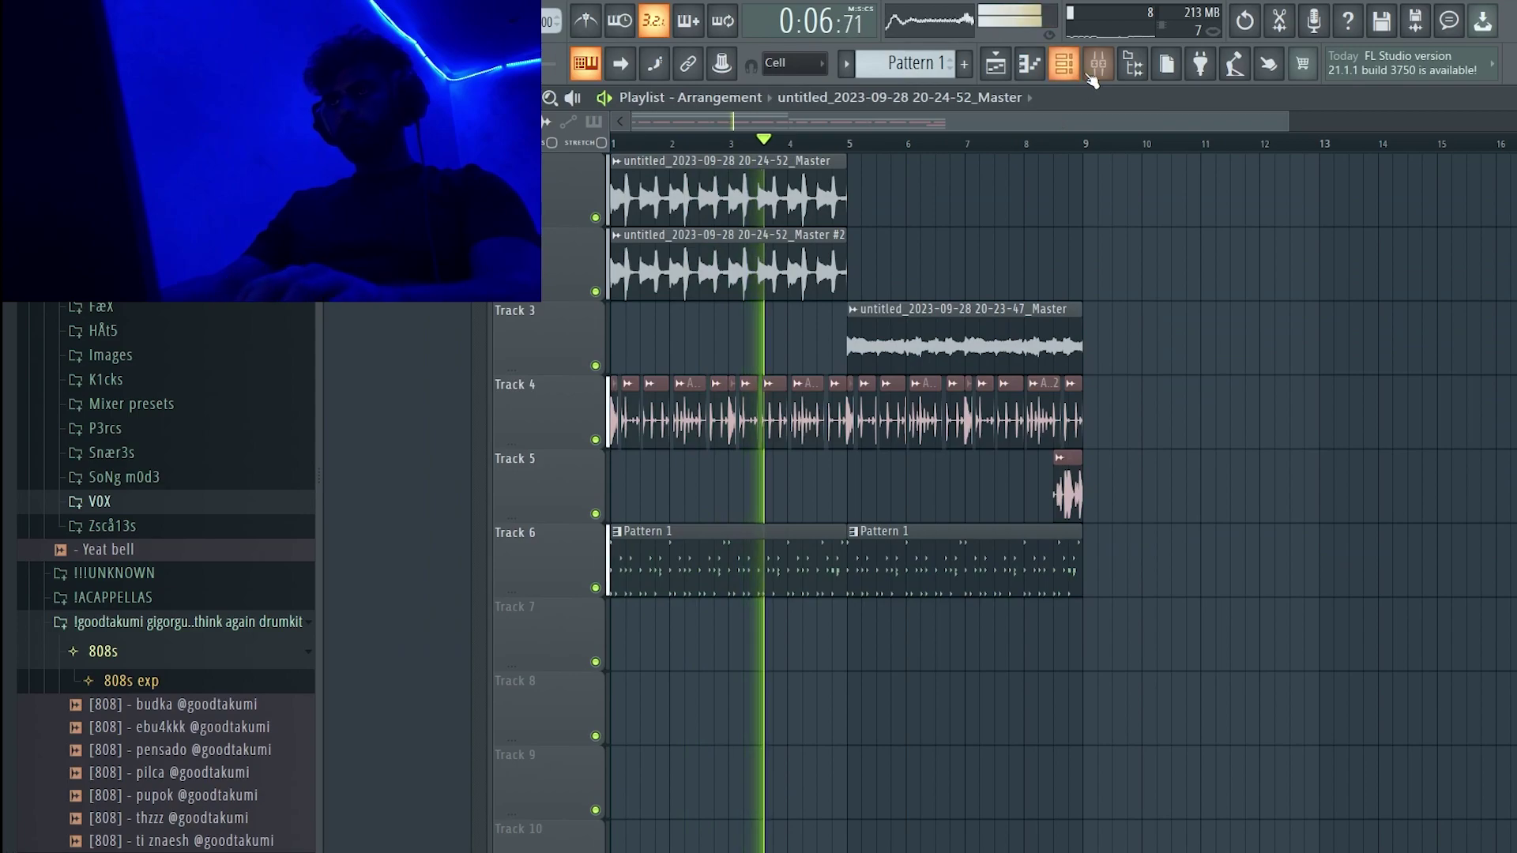
click(1063, 63)
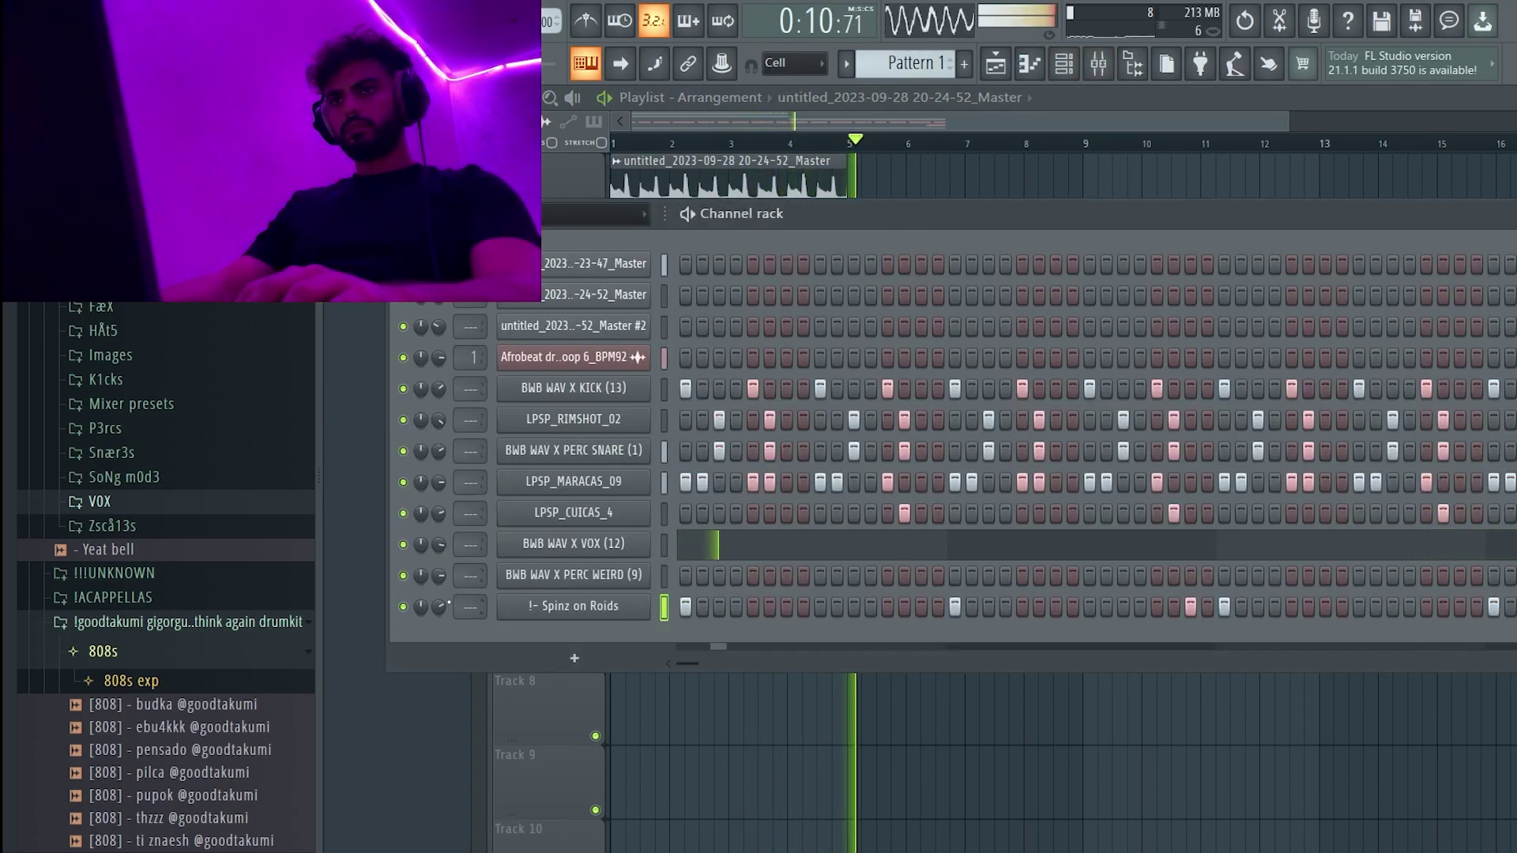
click(566, 606)
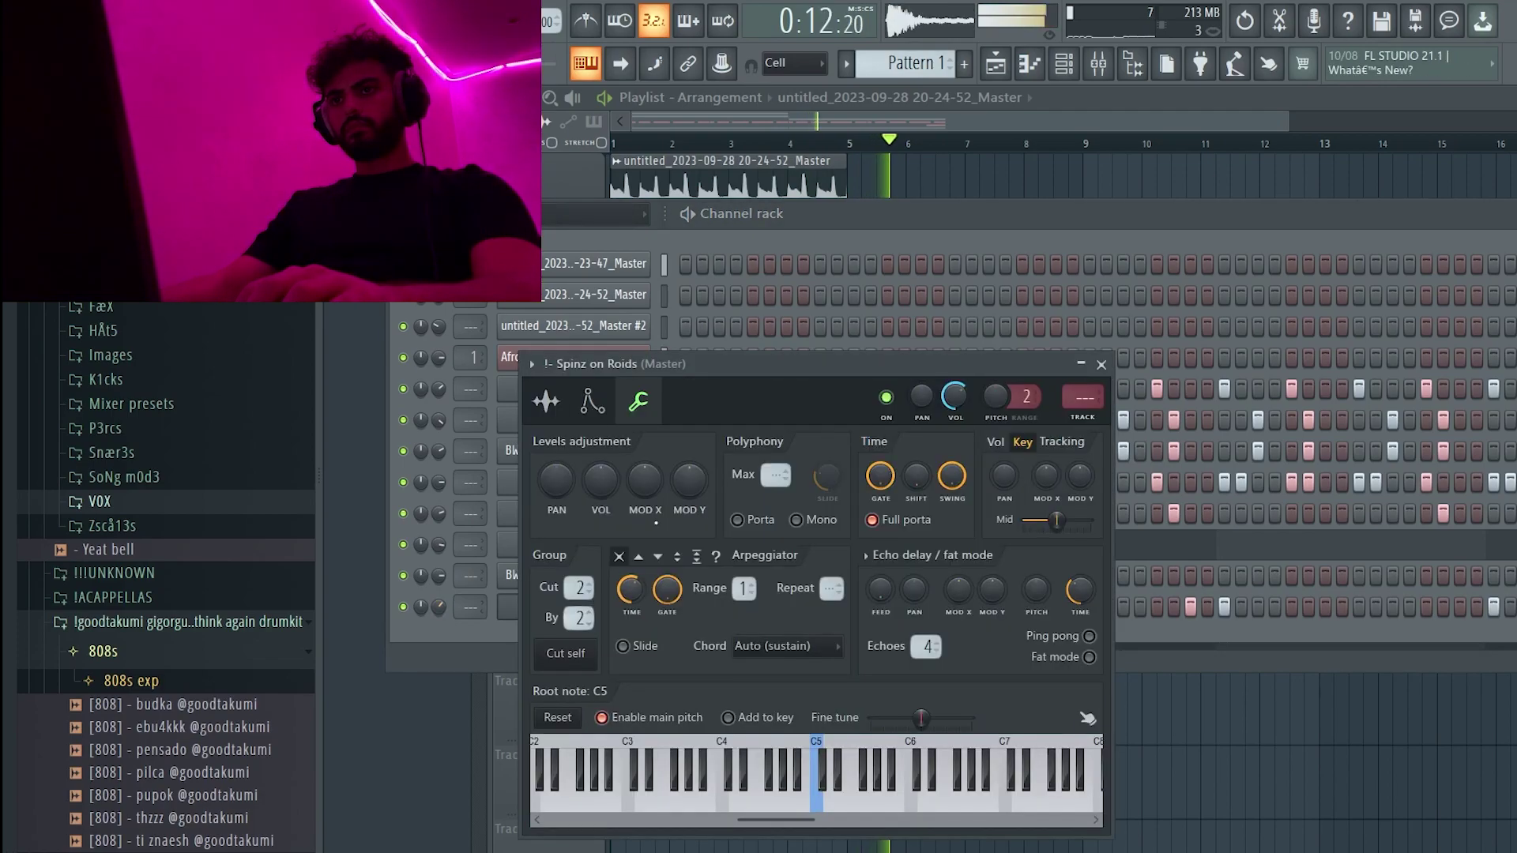
click(551, 403)
key(F5)
drag(595, 292, 597, 441)
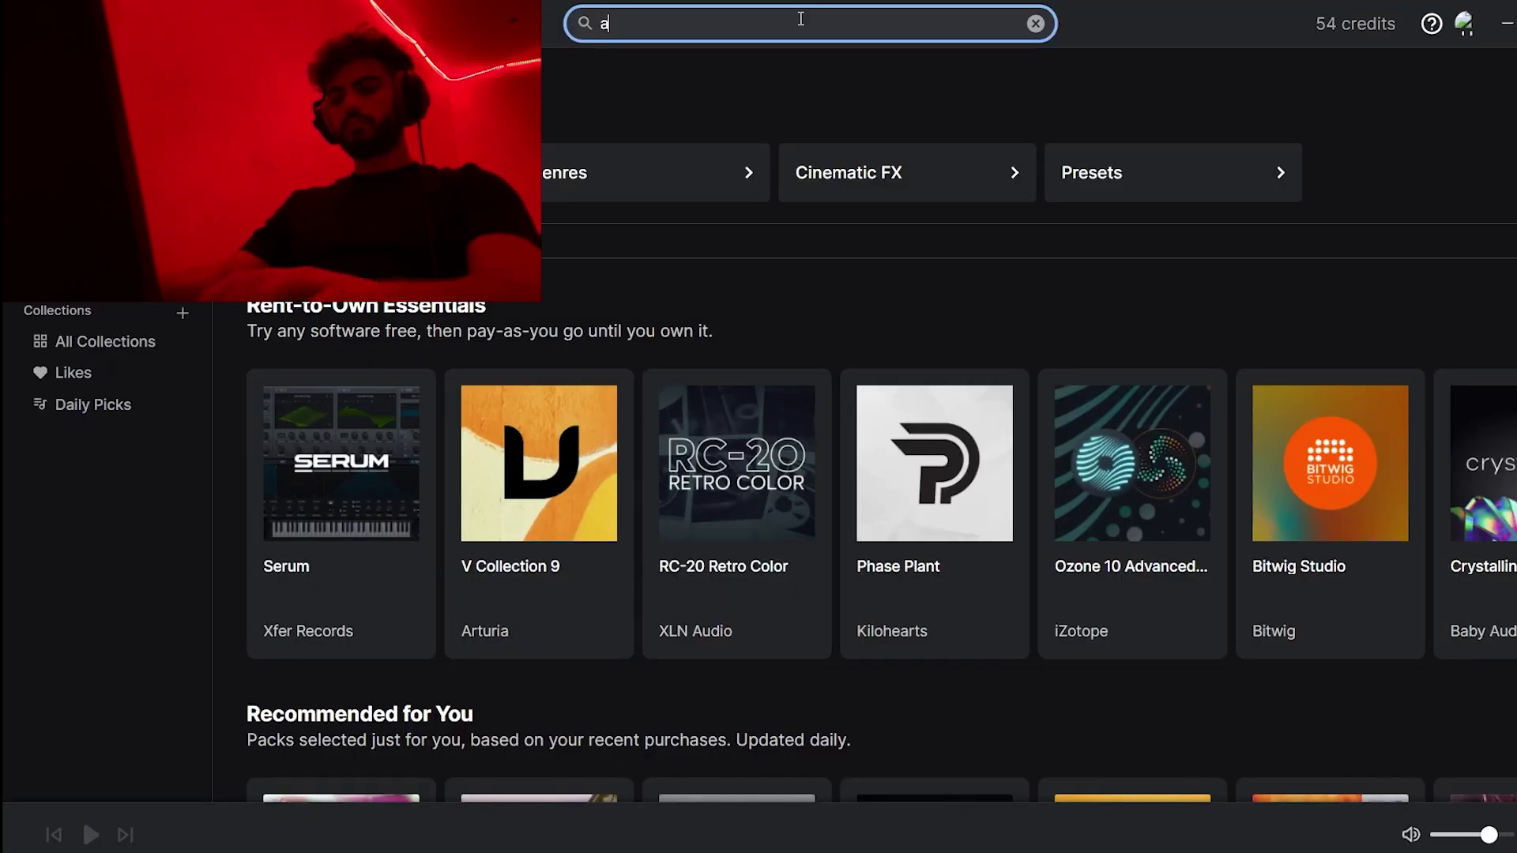
- Search the Splice sample library for "saxophone"
key(BackSpace)
key(BackSpace)
key(BackSpace)
key(BackSpace)
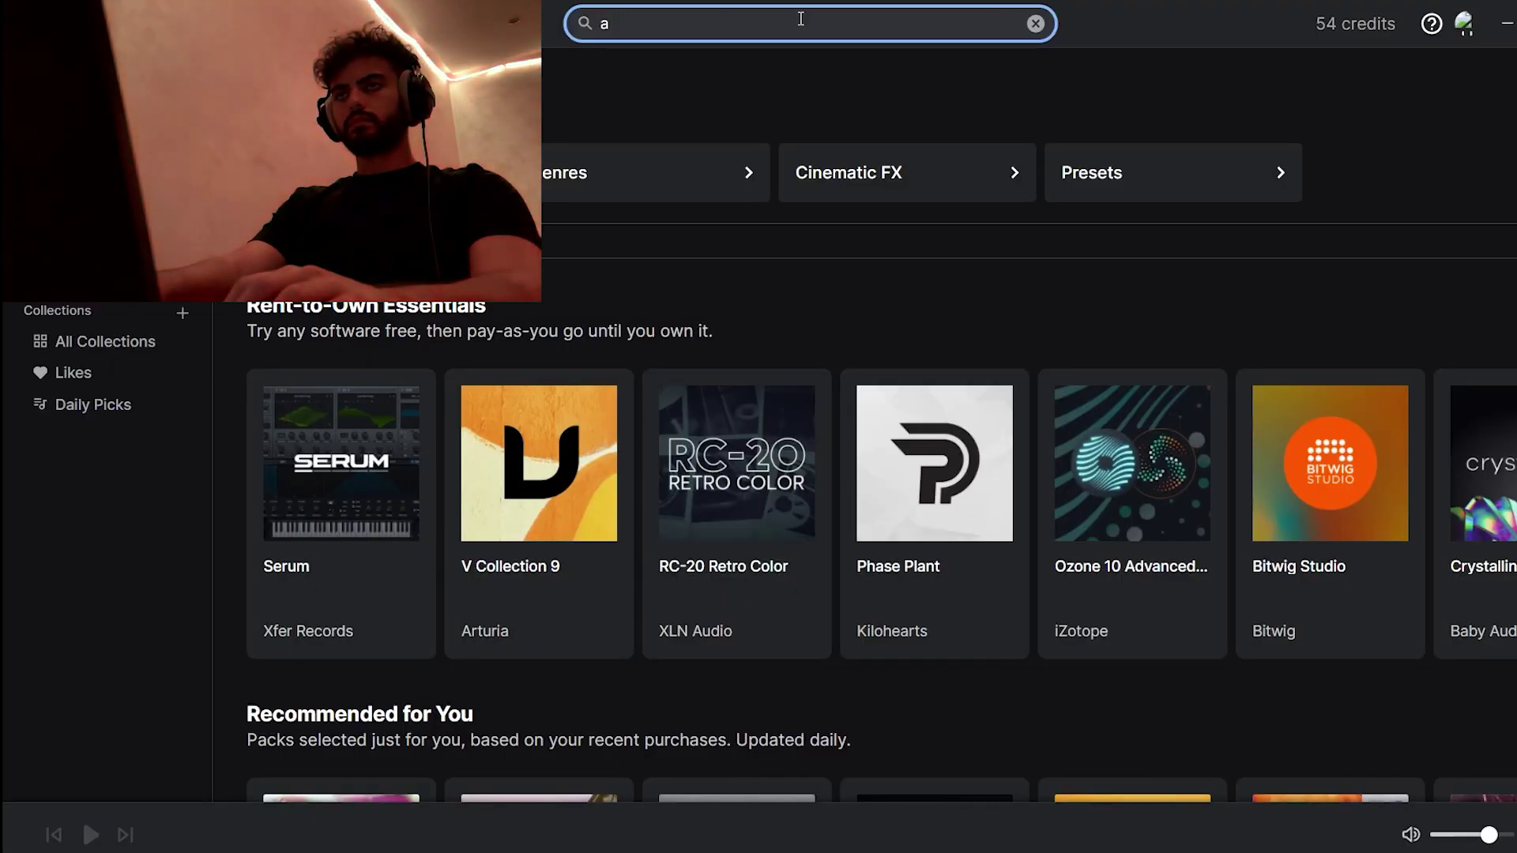
text(saxophone)
key(Return)
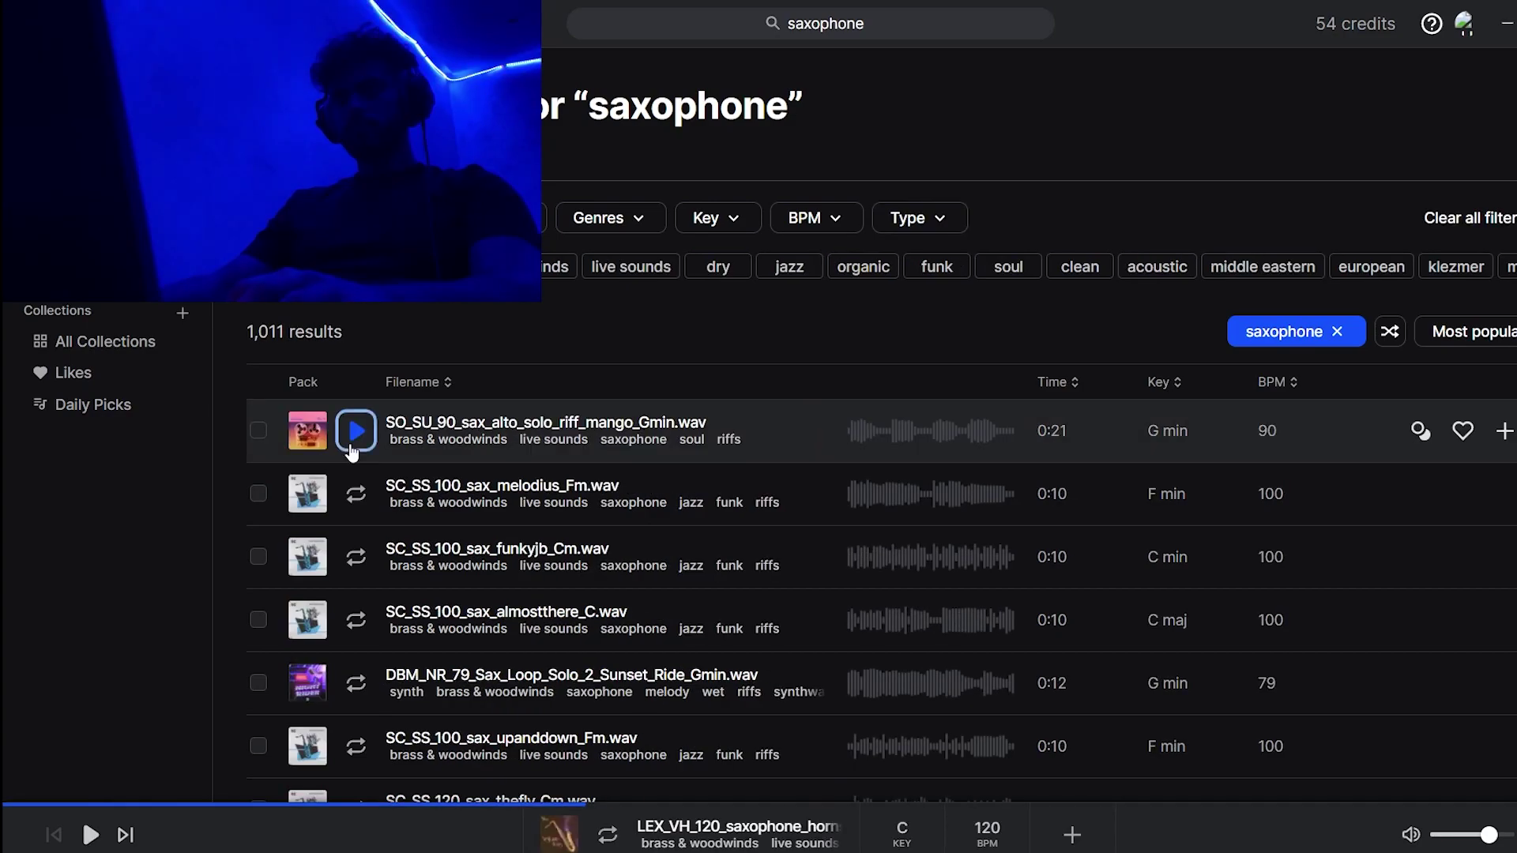
- Preview the first five saxophone loops and add SO_SU_90_sax_alto_solo_riff_mango_Gmin.wav and DBM_NR_79_Sax_Loop_Solo_2_Sunset_Ride_Gmin.wav to the library
click(352, 452)
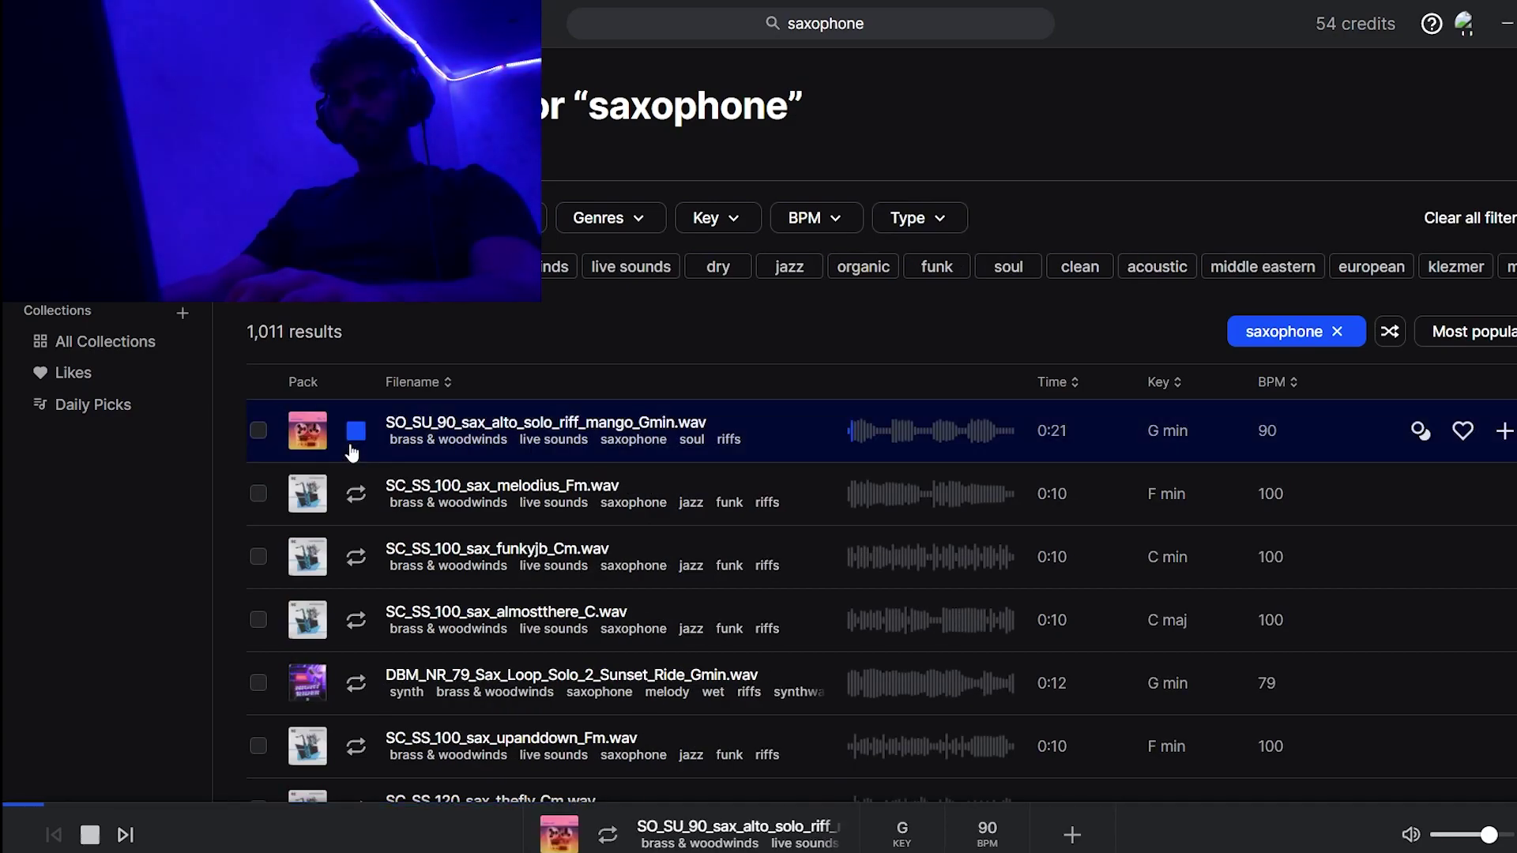
click(1505, 431)
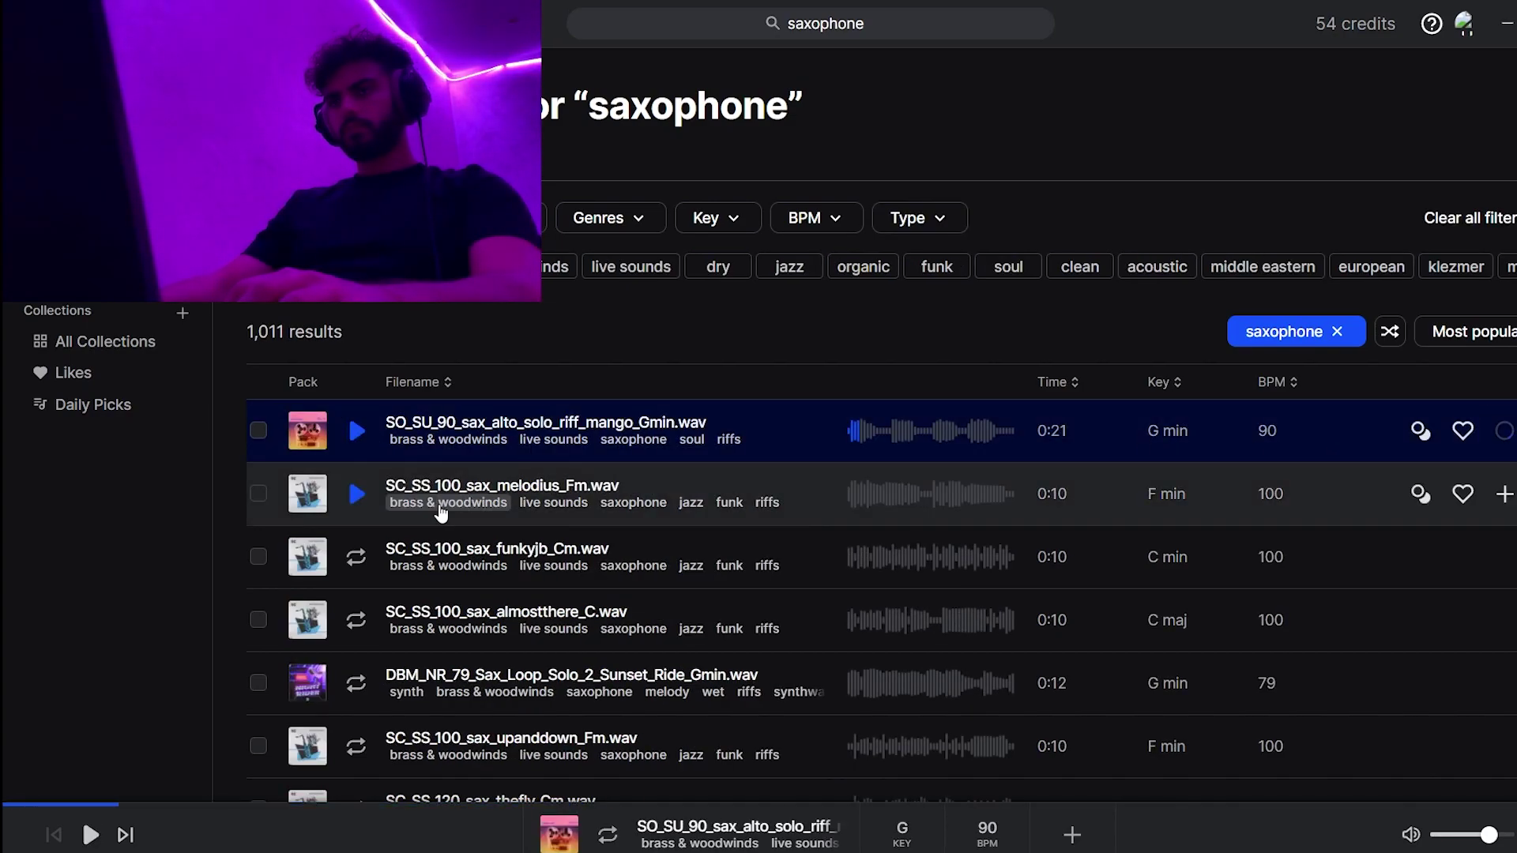
click(357, 494)
click(355, 556)
click(356, 620)
click(359, 685)
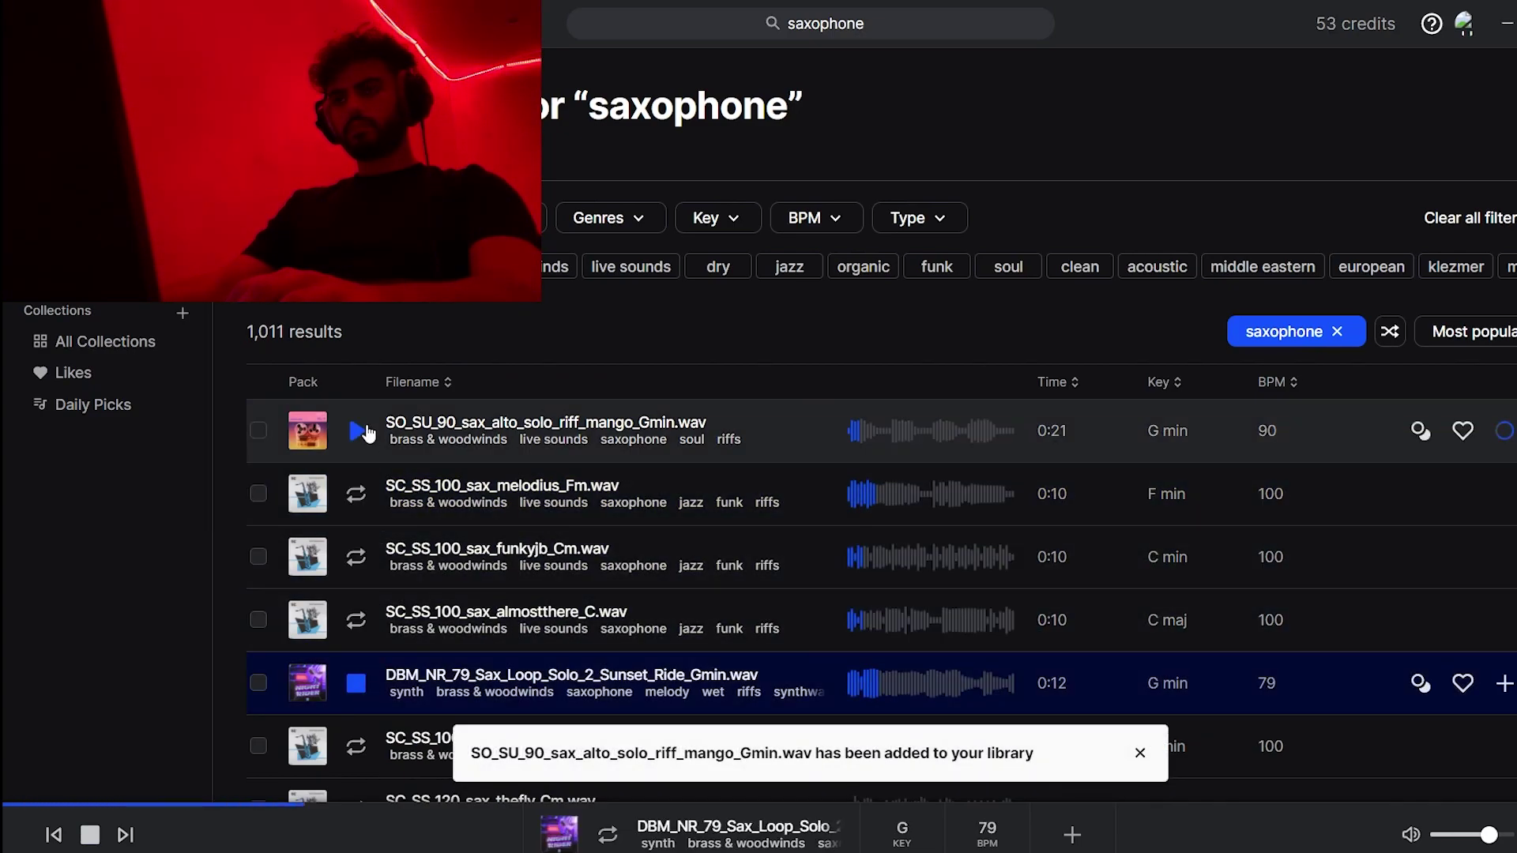
click(1502, 685)
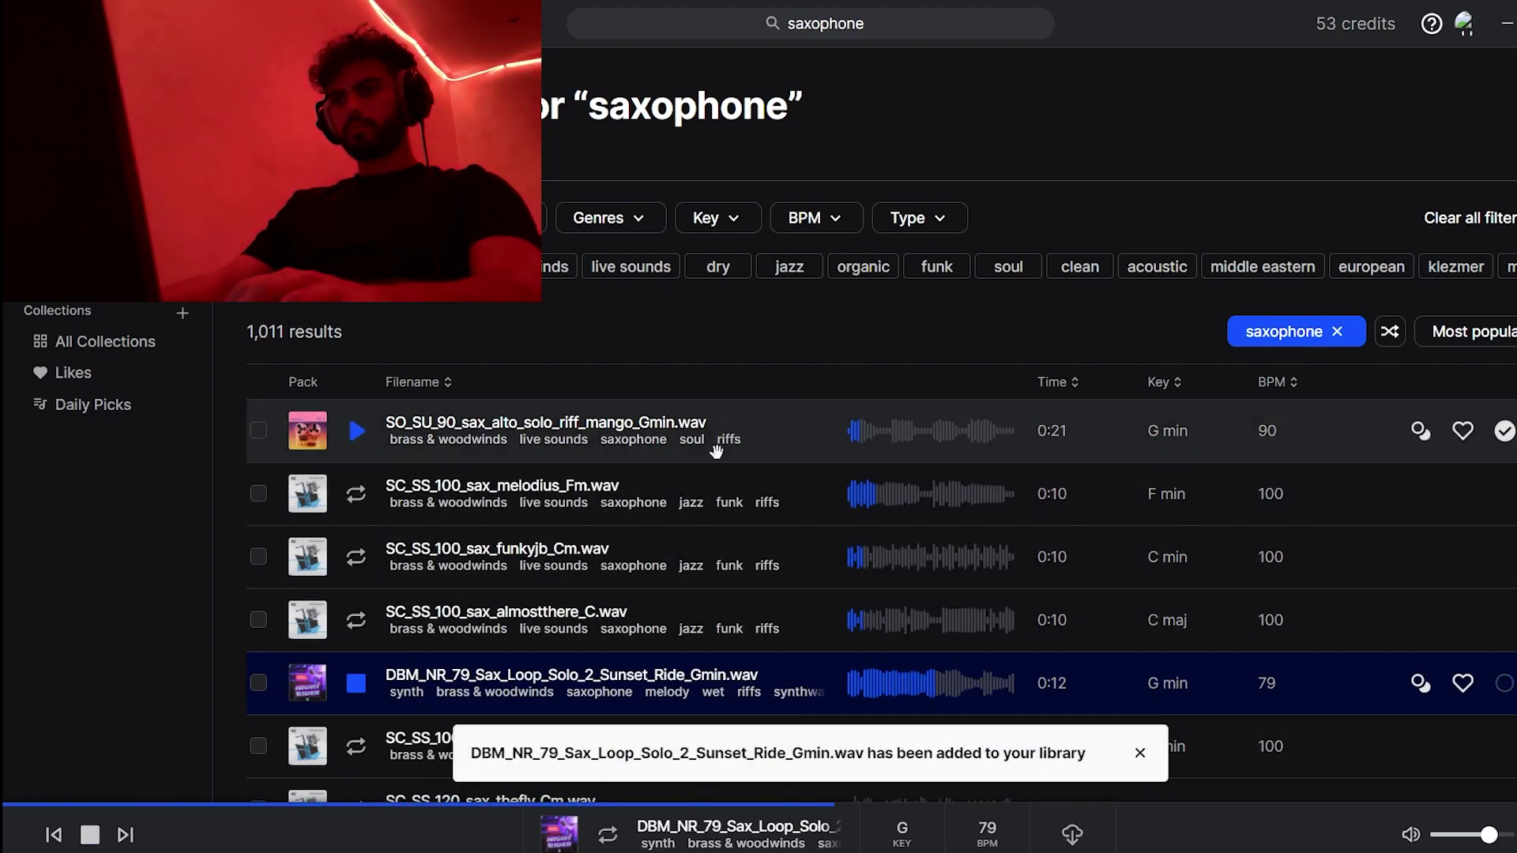
scroll(713, 480, down, 1)
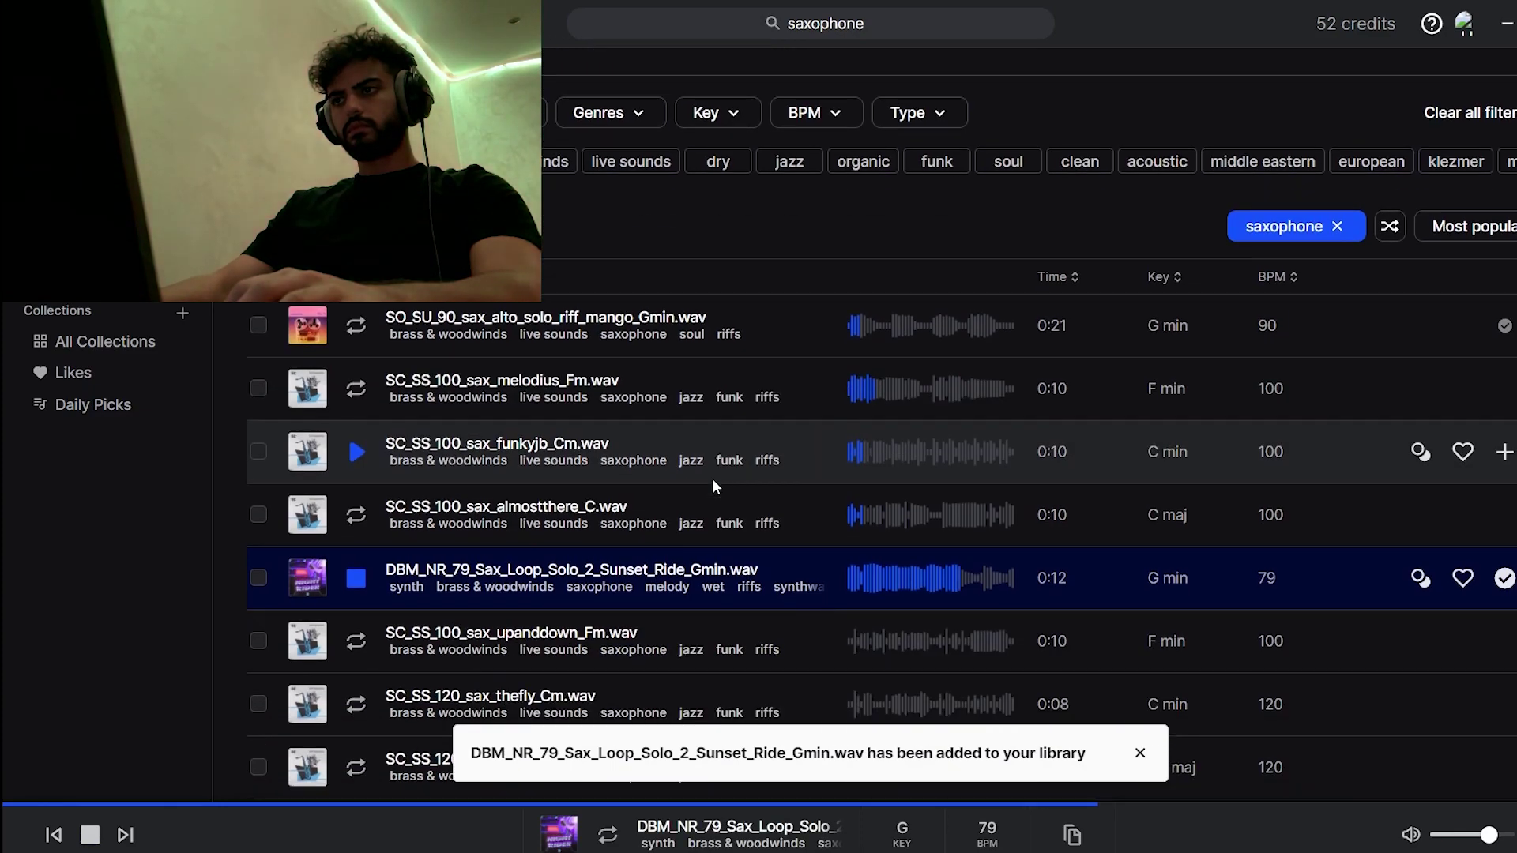
scroll(713, 481, up, 1)
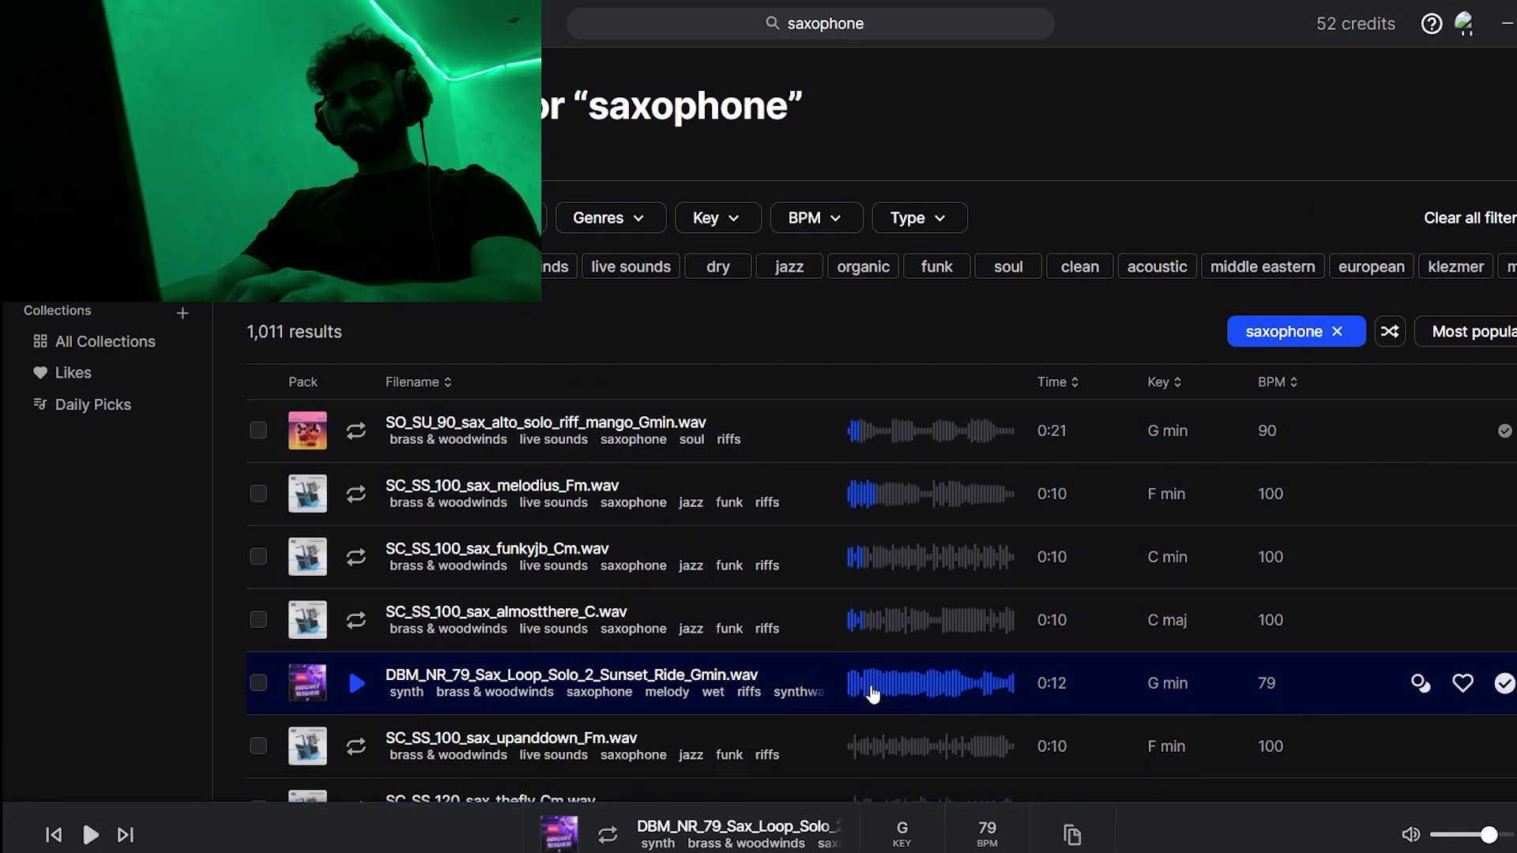
- Switch to FL Studio, place the DBM_NR_79_Sax_Loop_Solo_2_Sunset_Ride_Gmin loop at bar 9 and set its time stretching mode to Stretch
key(alt+Tab)
drag(668, 686, 1138, 697)
double_click(1171, 686)
drag(741, 290, 741, 278)
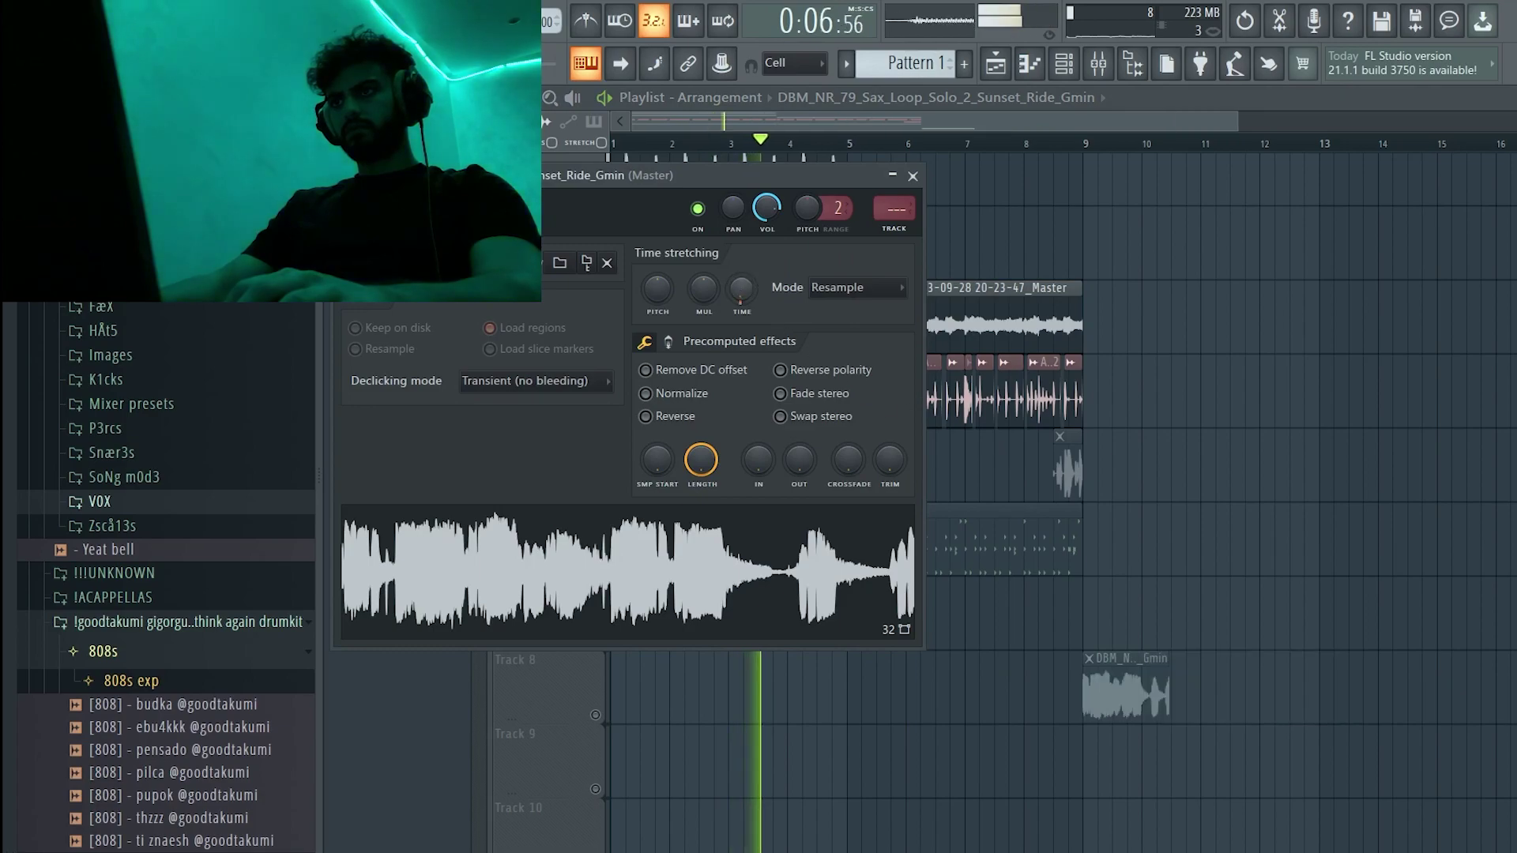
click(875, 286)
click(843, 338)
- Bring the SO_SU_90_sax_alto_solo_riff_mango_Gmin loop onto track 7 at bar 1, check its sampler settings and clear stray copies
key(alt+Tab)
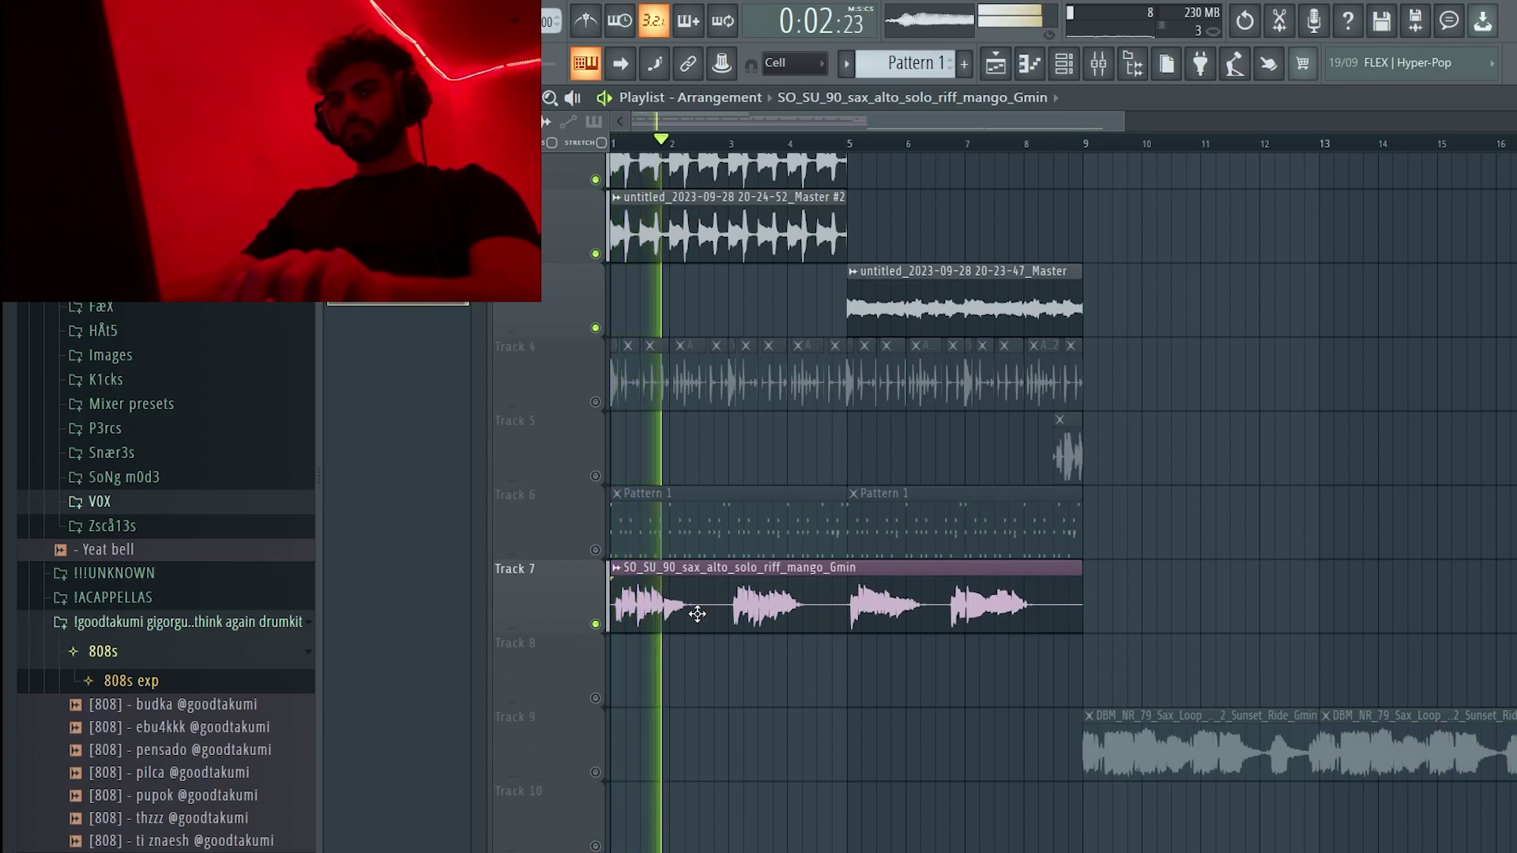
click(1280, 409)
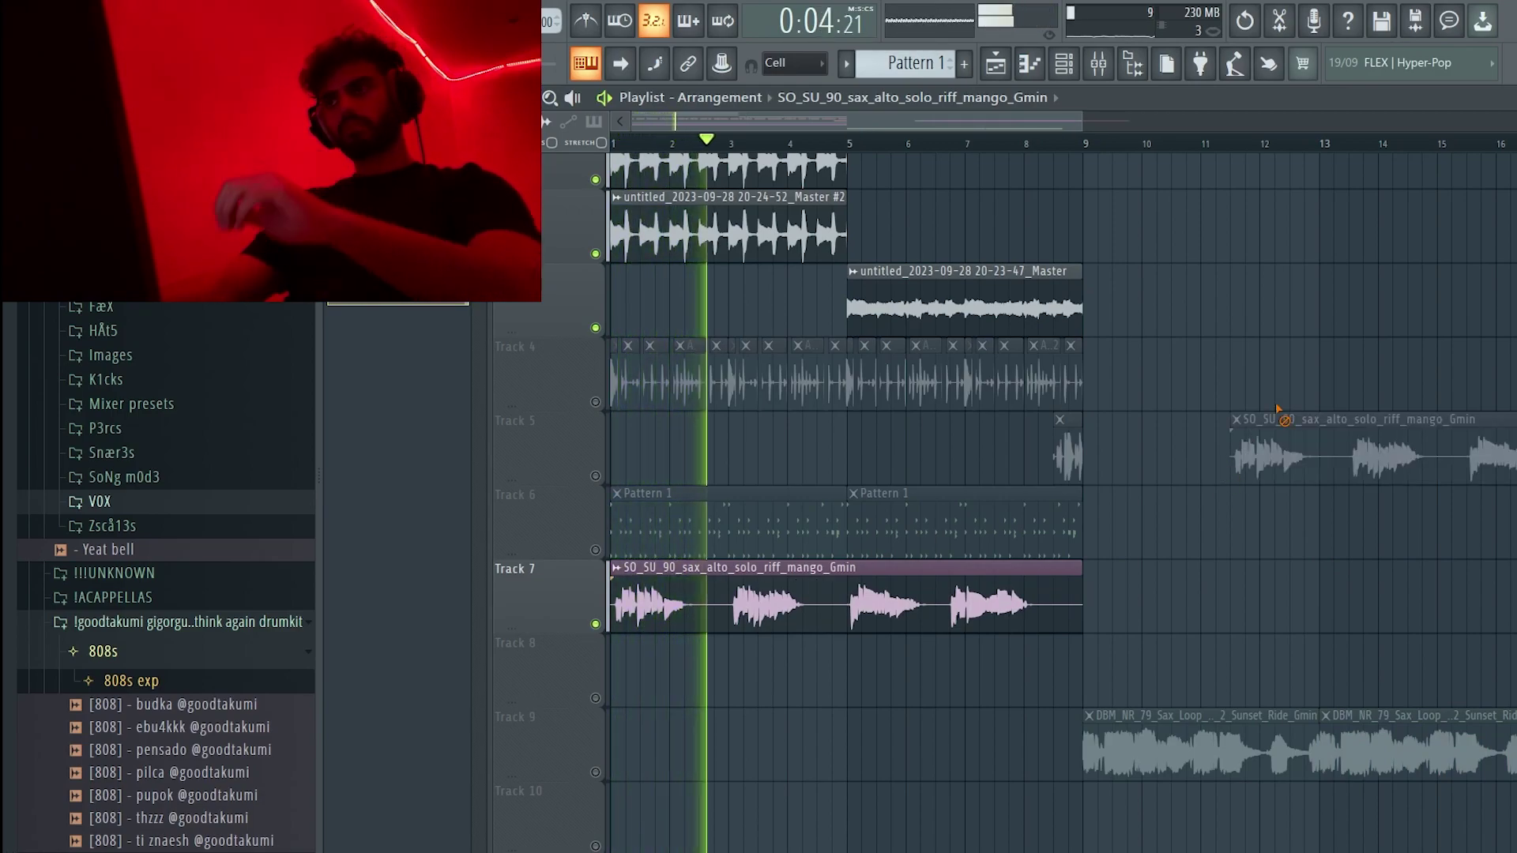
right_click(1281, 409)
scroll(1226, 463, down, 1)
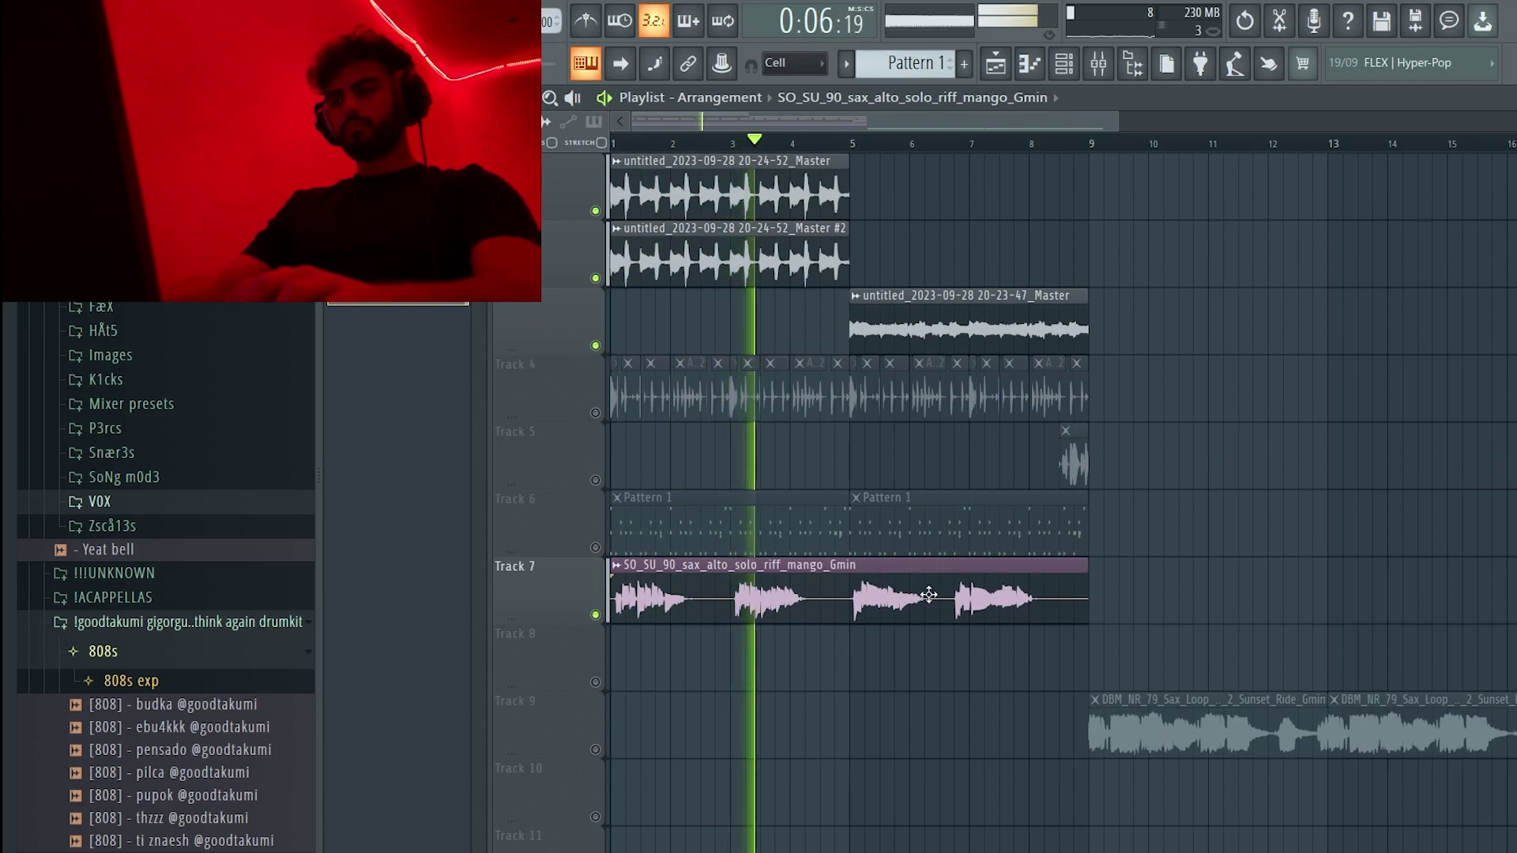
double_click(928, 594)
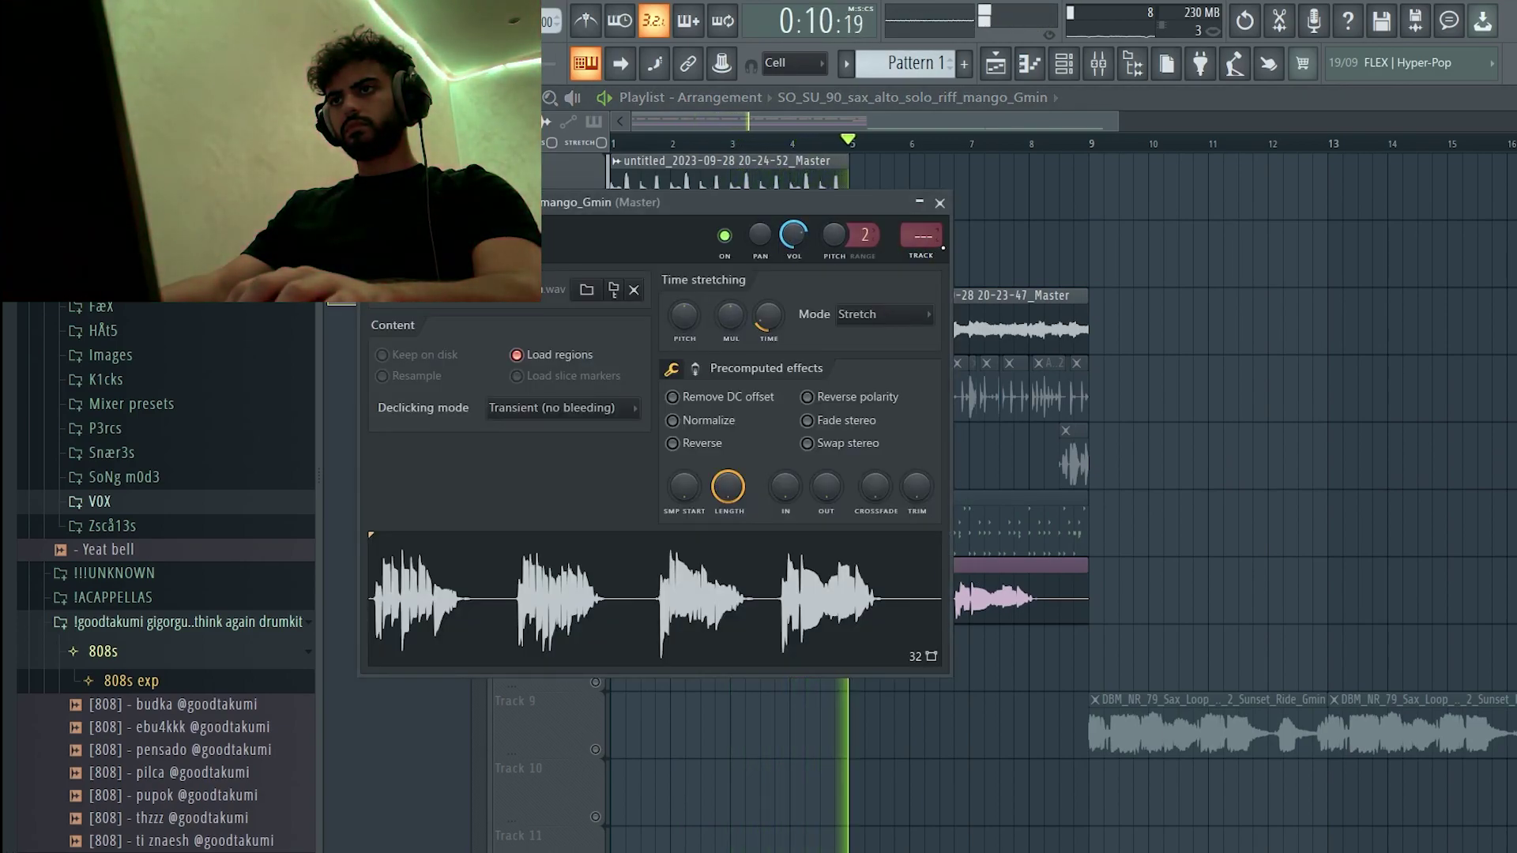
click(940, 203)
click(1229, 387)
right_click(1231, 389)
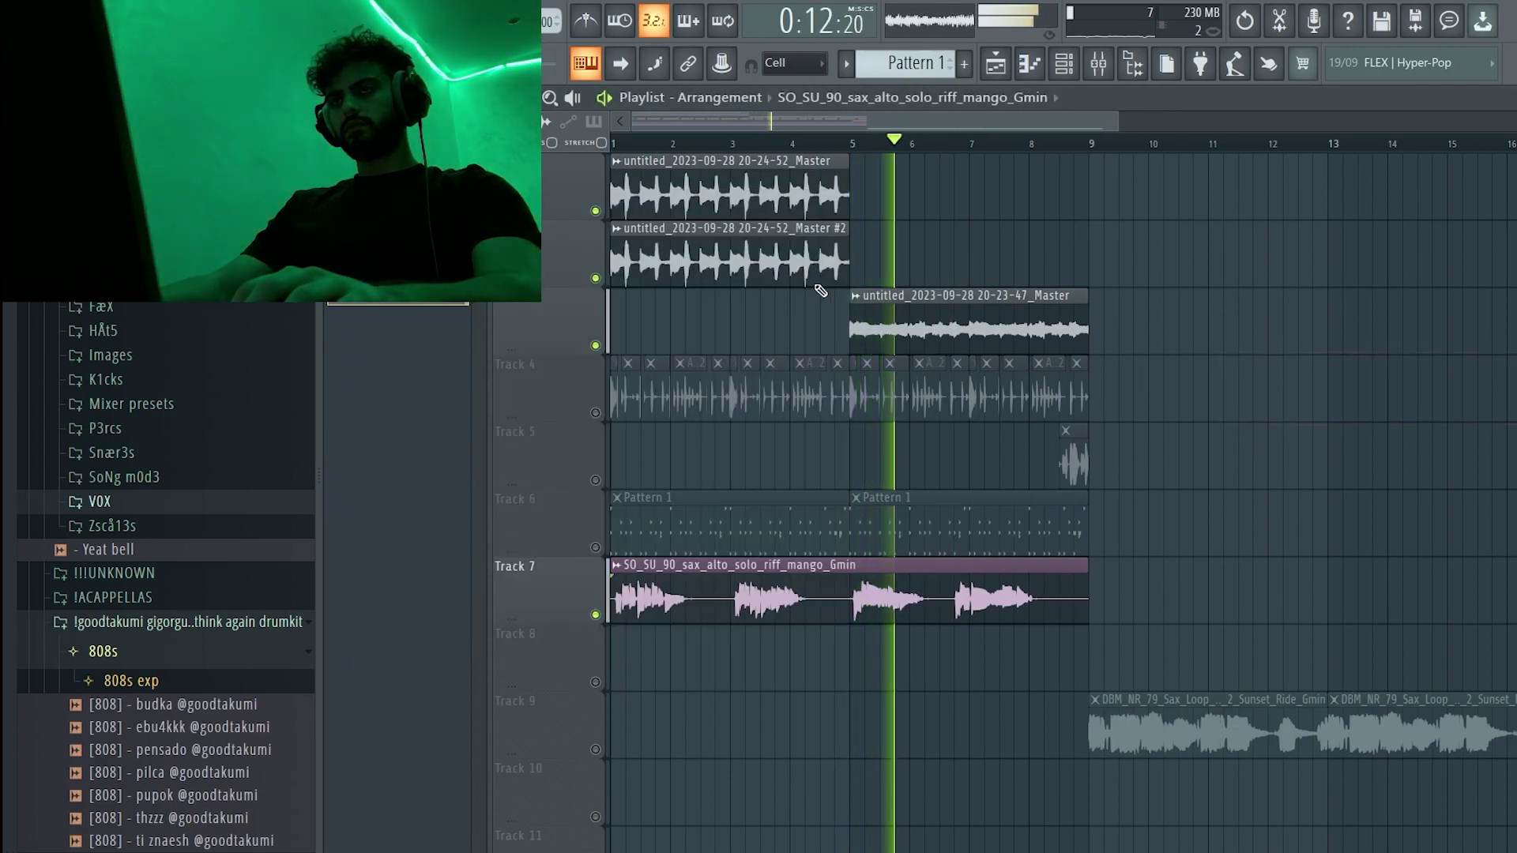
- Slice the SO_SU_90_sax_alto_solo_riff_mango_Gmin clip at bar 5 and delete its second half
click(859, 593)
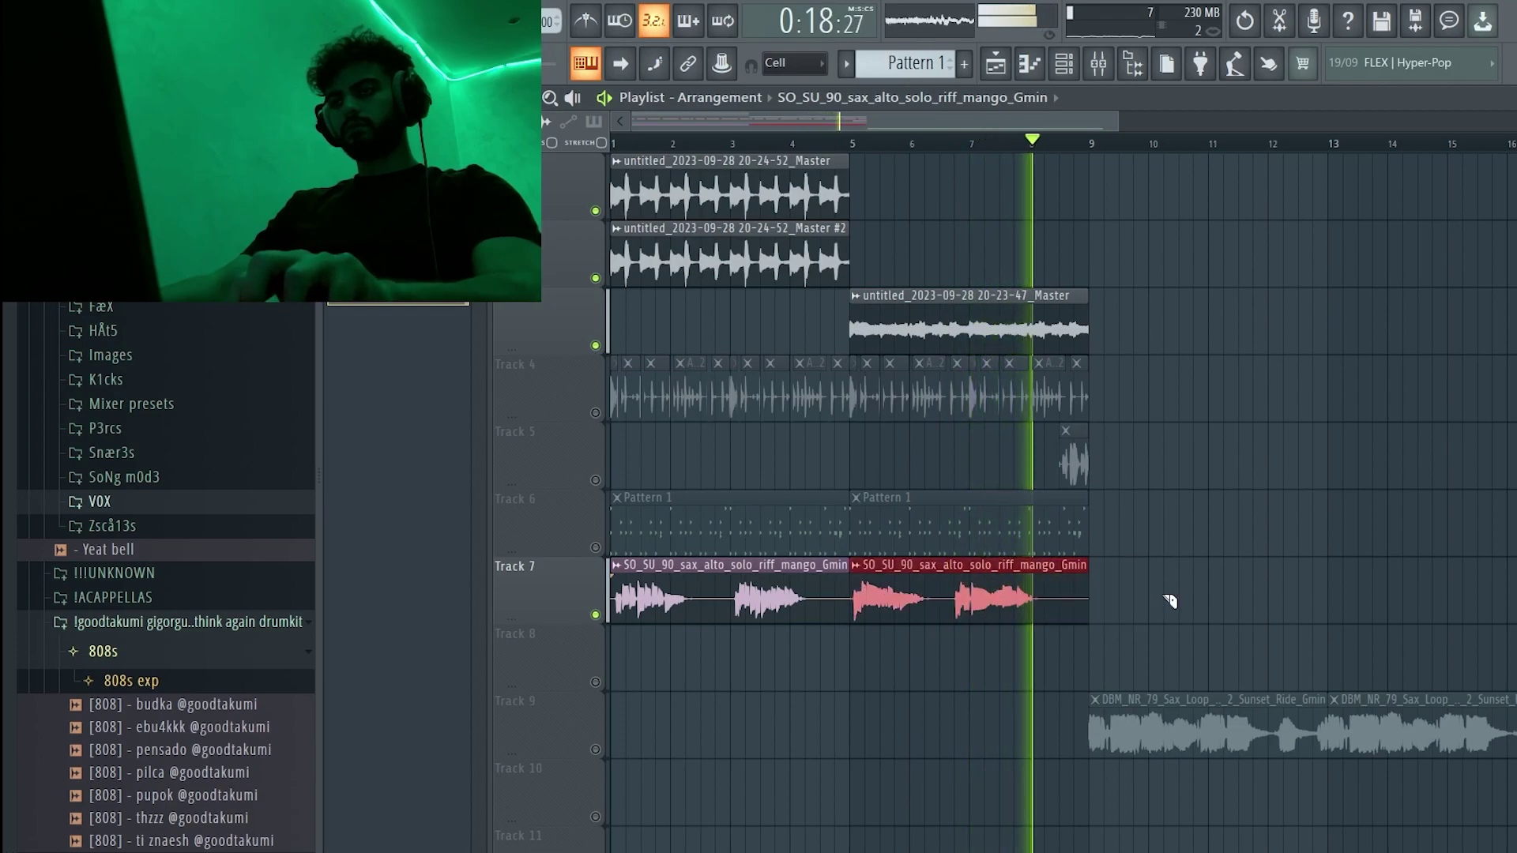
key(Delete)
key(space)
key(space)
- Move the clips on tracks 1 to 6 to start at bar 9 and copy both 20-24-52_Master clips back to bar 1
drag(1299, 154, 525, 559)
drag(699, 230, 1177, 231)
drag(1049, 178, 1460, 260)
drag(1173, 192, 695, 192)
key(space)
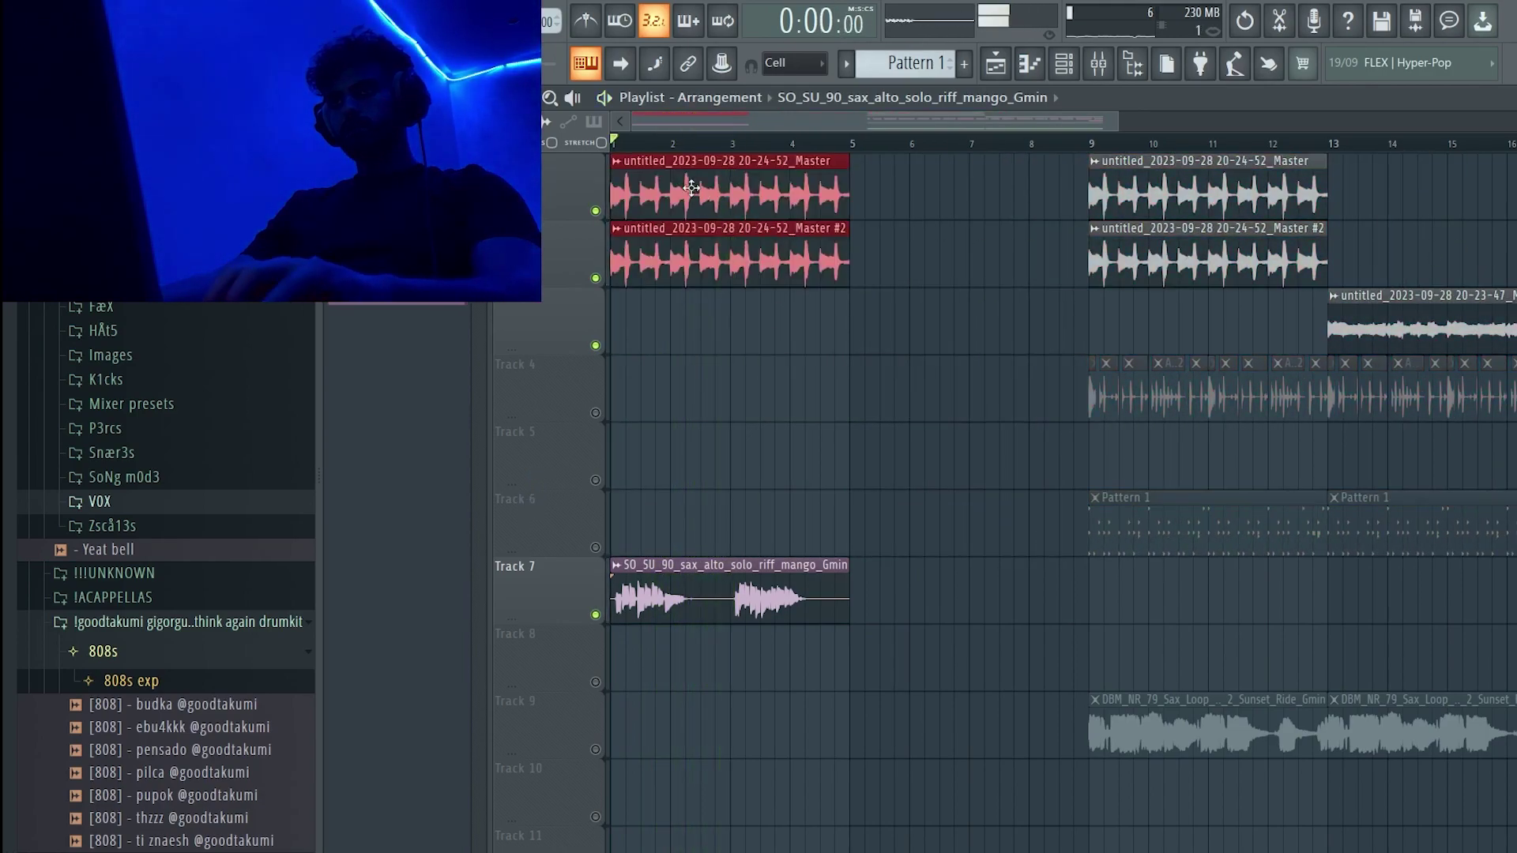
- Solo track 1, turn all tracks back on and move the two DBM_NR_79 saxophone clips to start at bar 5
ctrl+click(901, 375)
right_click(597, 211)
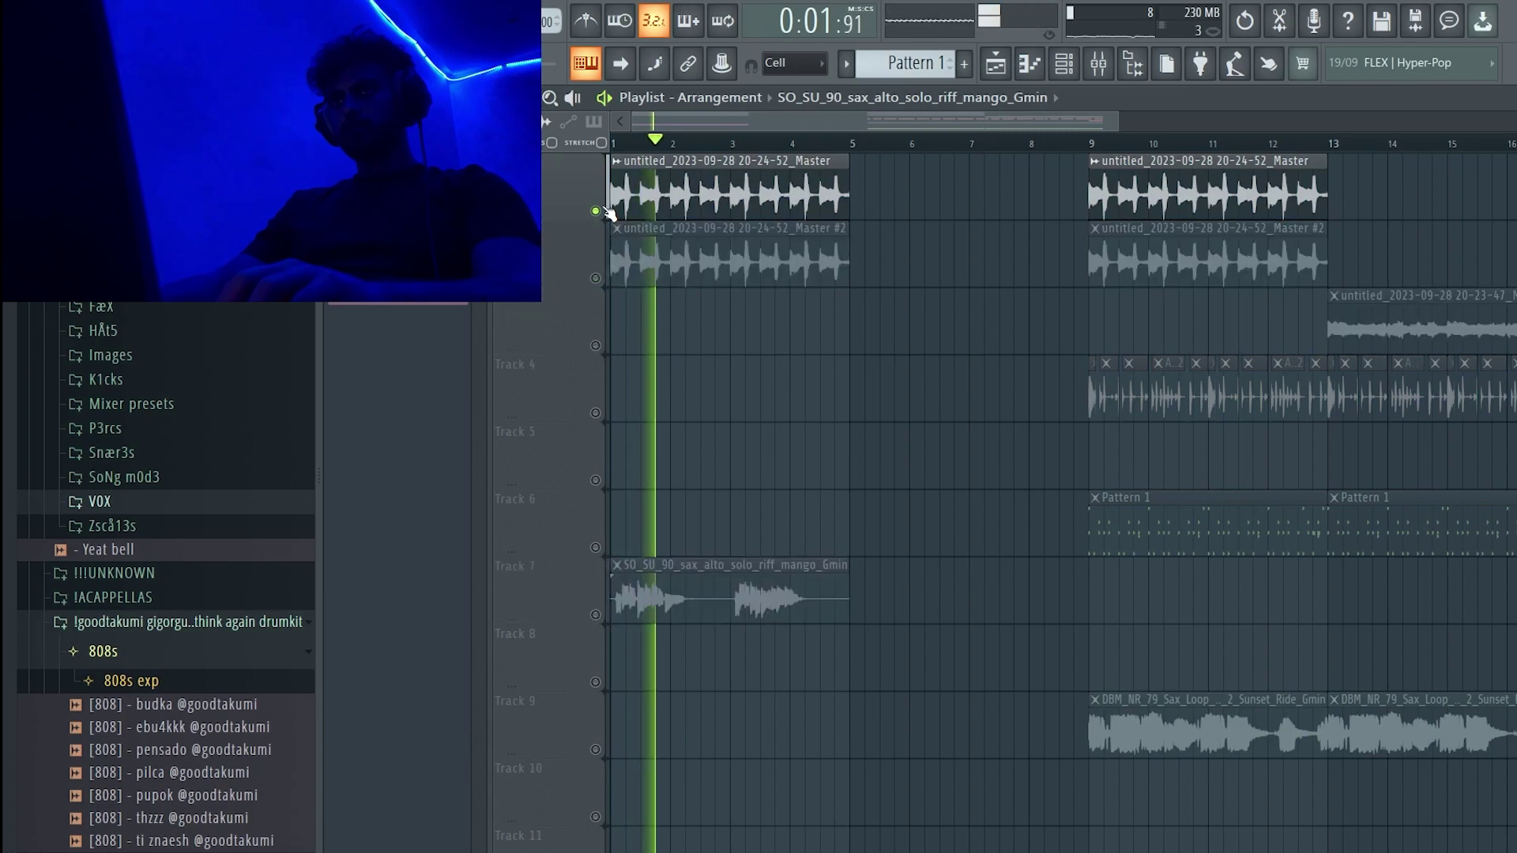
right_click(597, 211)
drag(1371, 680, 958, 725)
drag(873, 335, 755, 193)
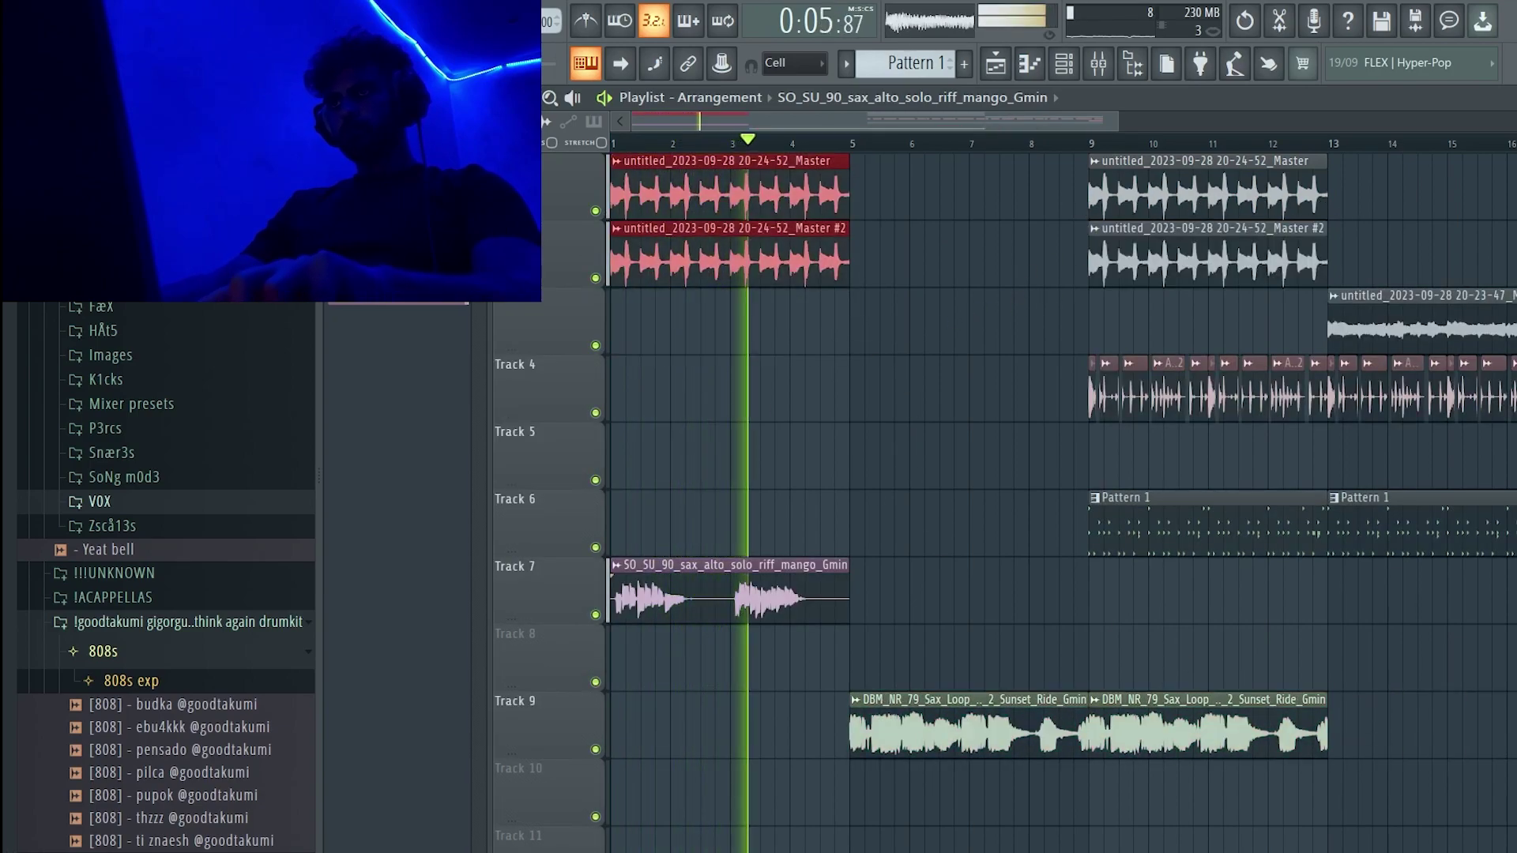
key(ctrl+b)
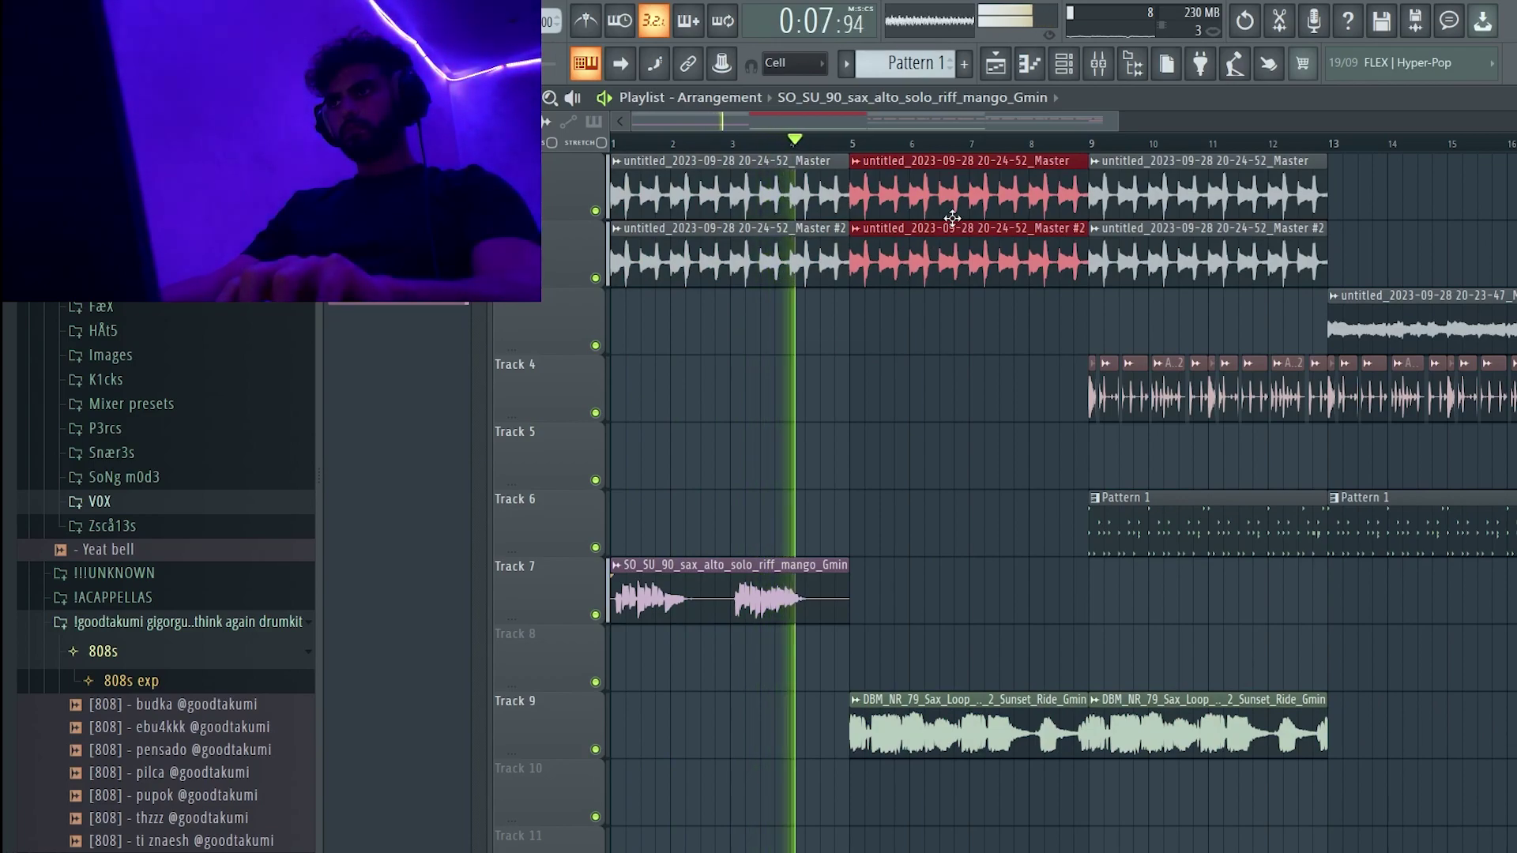
double_click(982, 725)
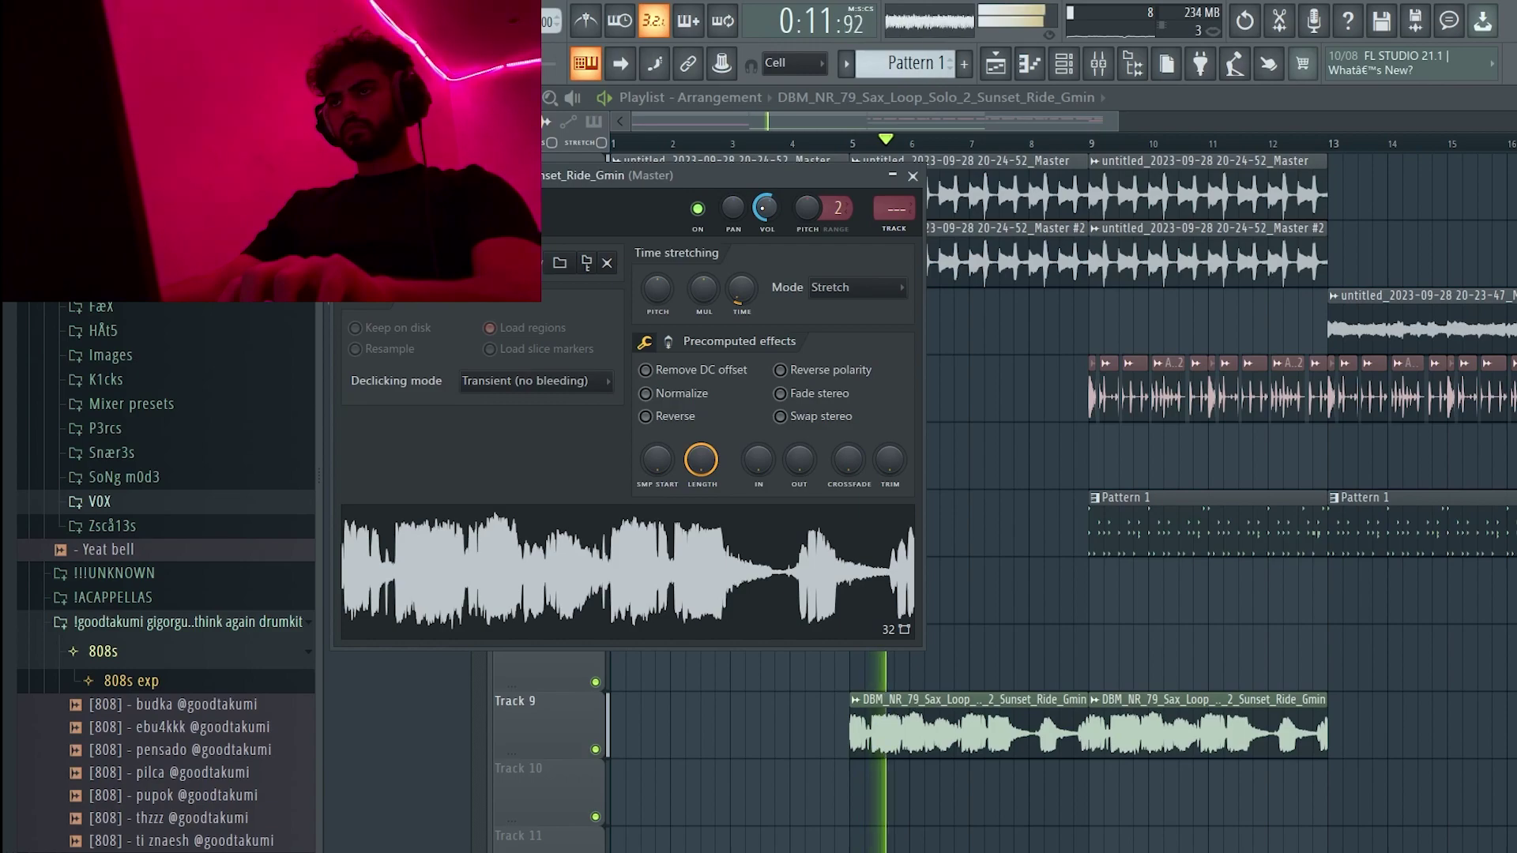
click(913, 176)
click(805, 144)
right_click(933, 196)
right_click(945, 257)
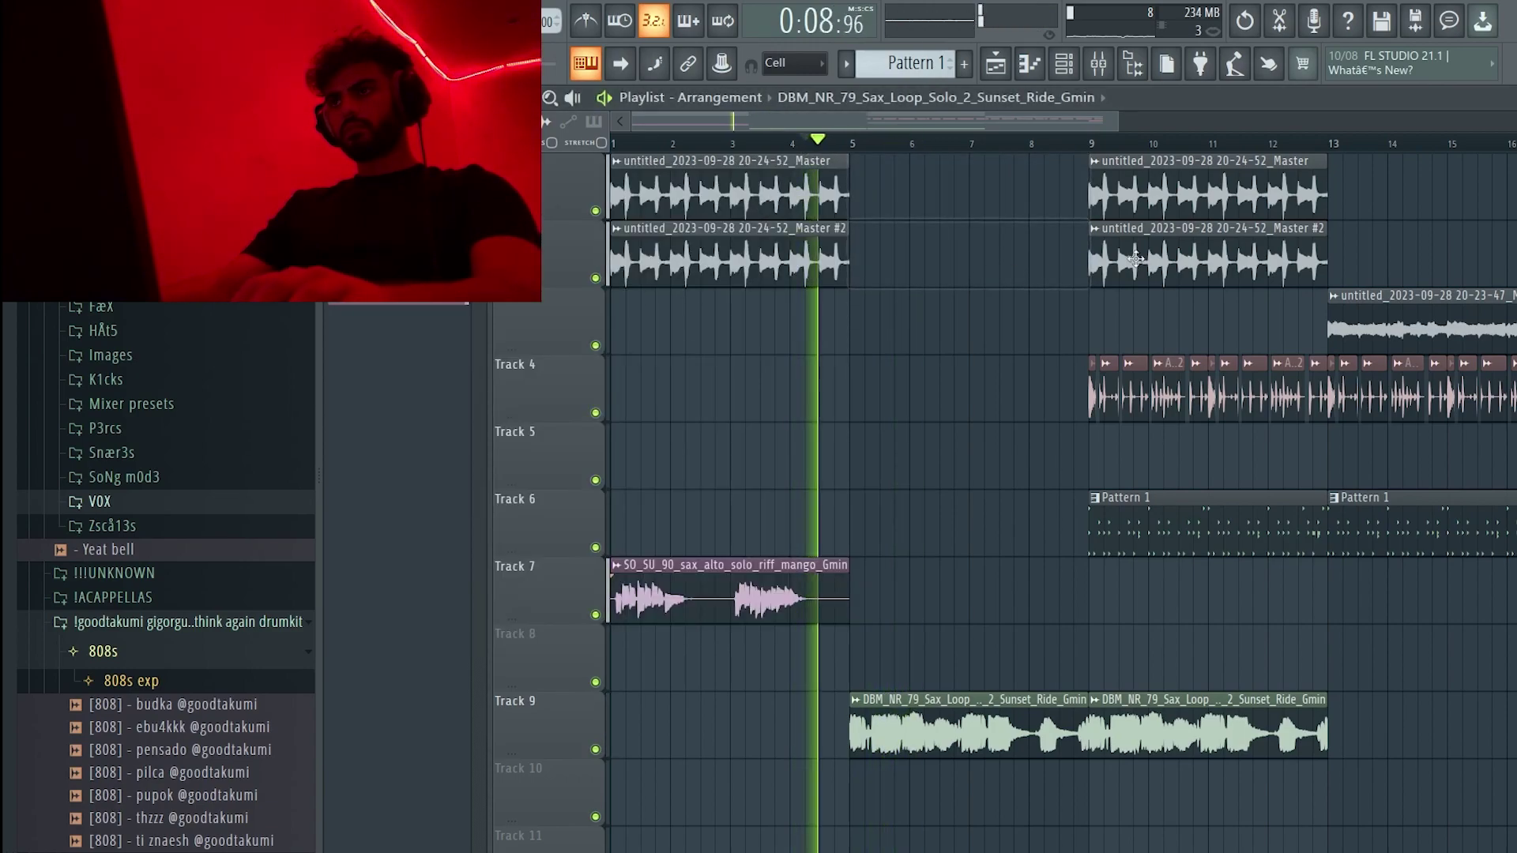
ctrl+click(1351, 313)
key(ctrl+c)
key(ctrl+v)
key(ctrl+b)
right_click(842, 320)
key(space)
key(space)
click(914, 427)
right_click(1023, 466)
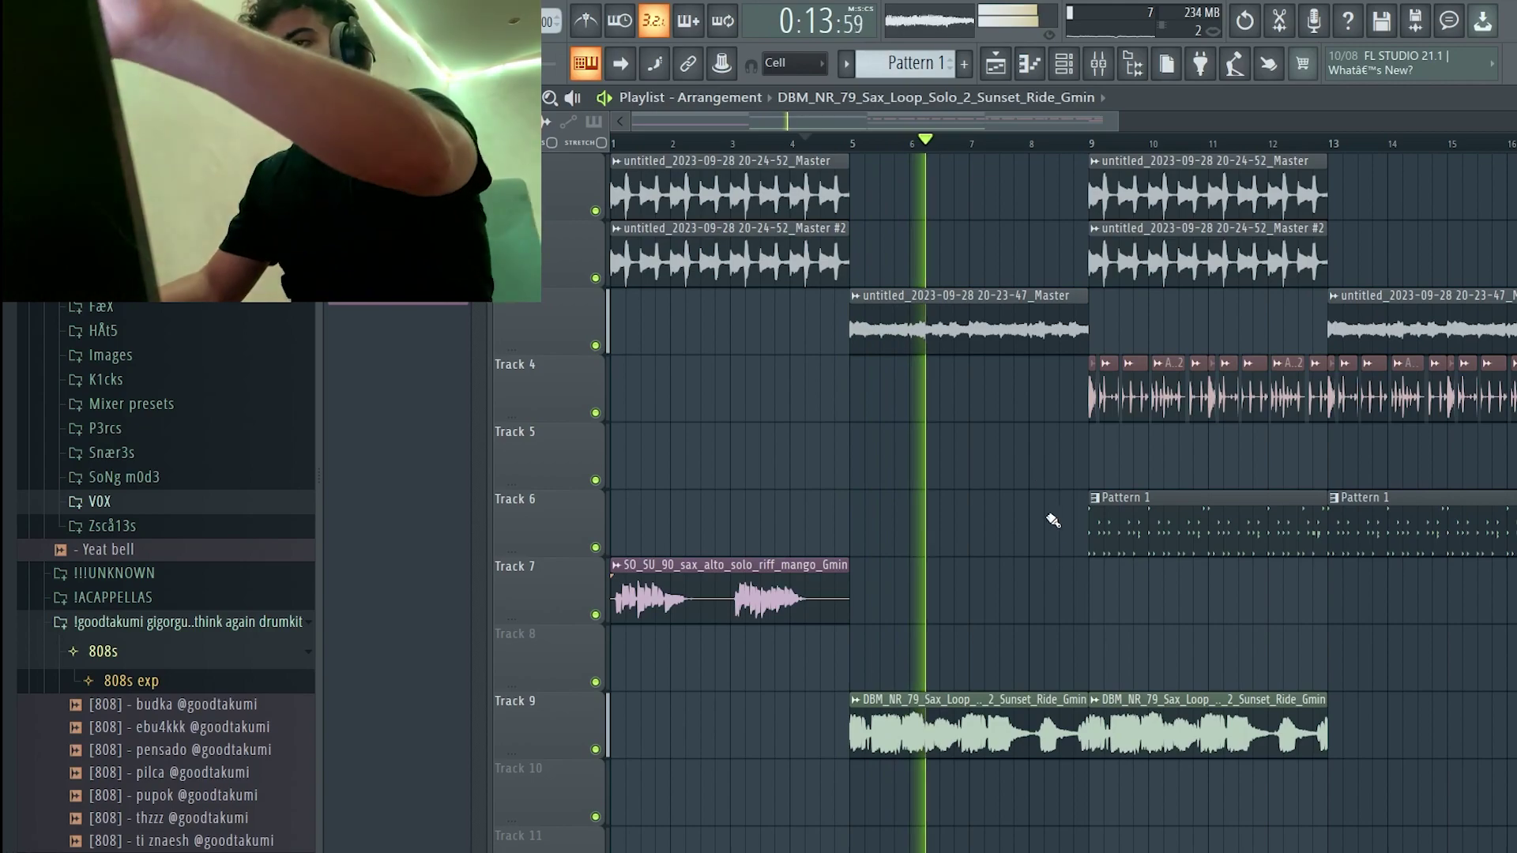
click(1197, 616)
right_click(1197, 623)
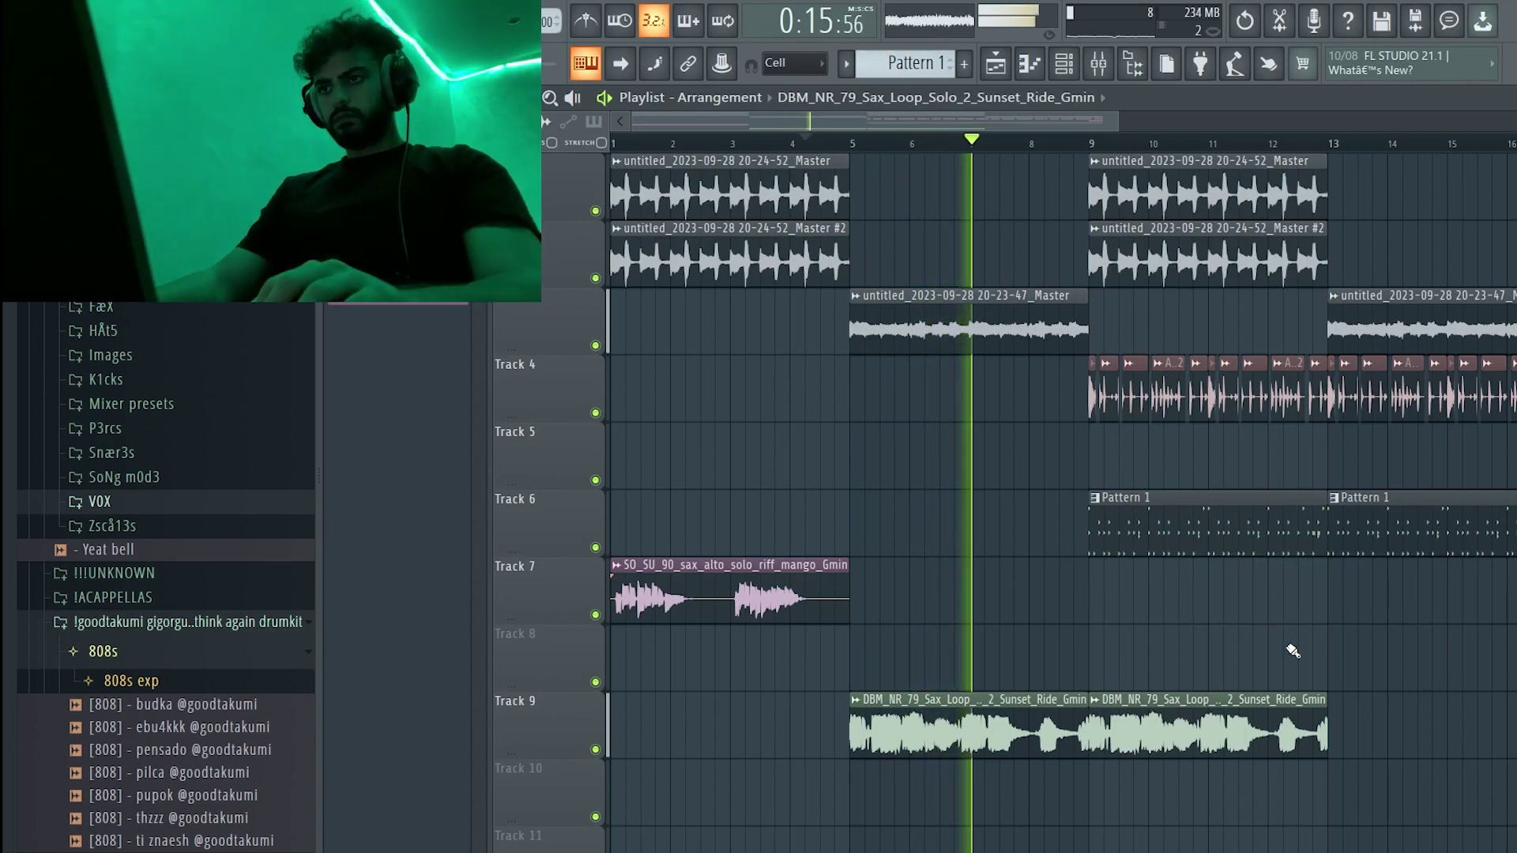
- Move the main loop, drum and Pattern 1 clips that start at bar 9 to start at bar 17
drag(1105, 207, 1507, 537)
drag(980, 399, 997, 392)
drag(1040, 261, 1516, 260)
ctrl+click(863, 350)
key(ctrl+b)
scroll(897, 373, down, 2)
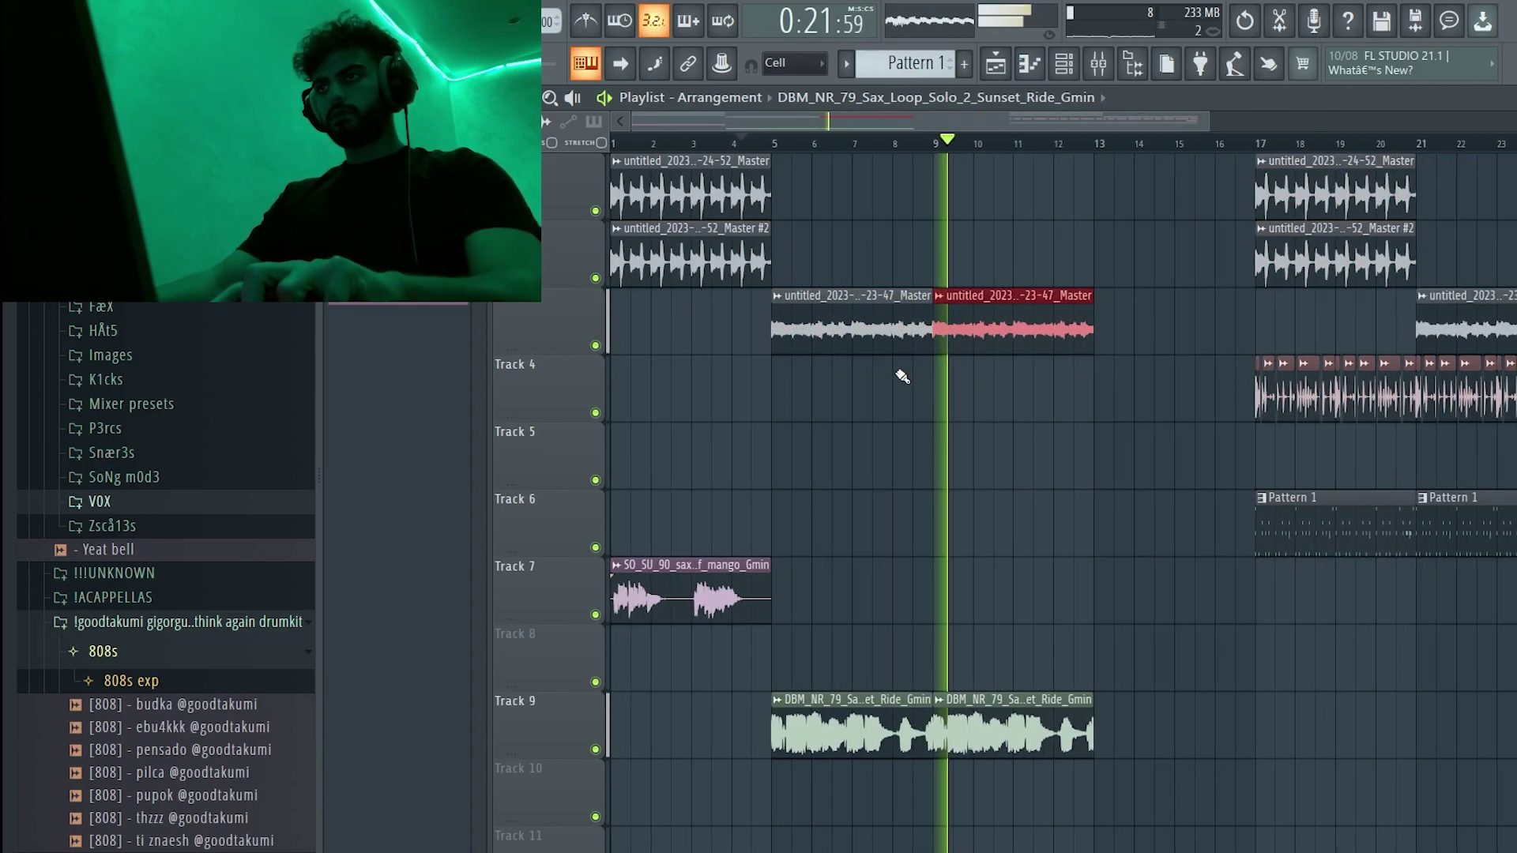
- Move the Afrobeat drum clips on tracks 4 and 5 so they start at bar 5
click(1042, 452)
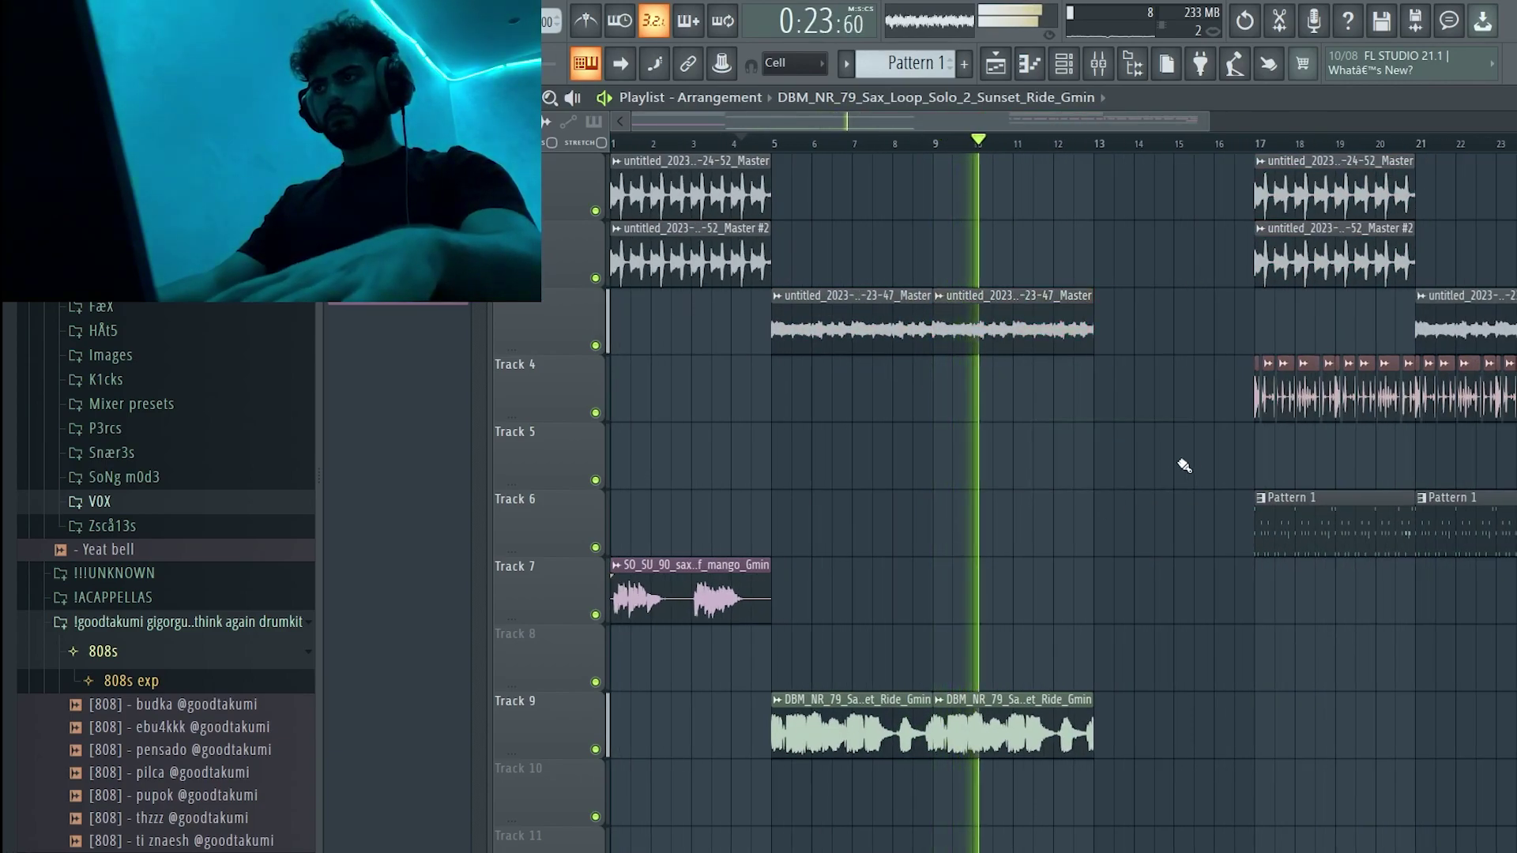
drag(1209, 399, 1511, 453)
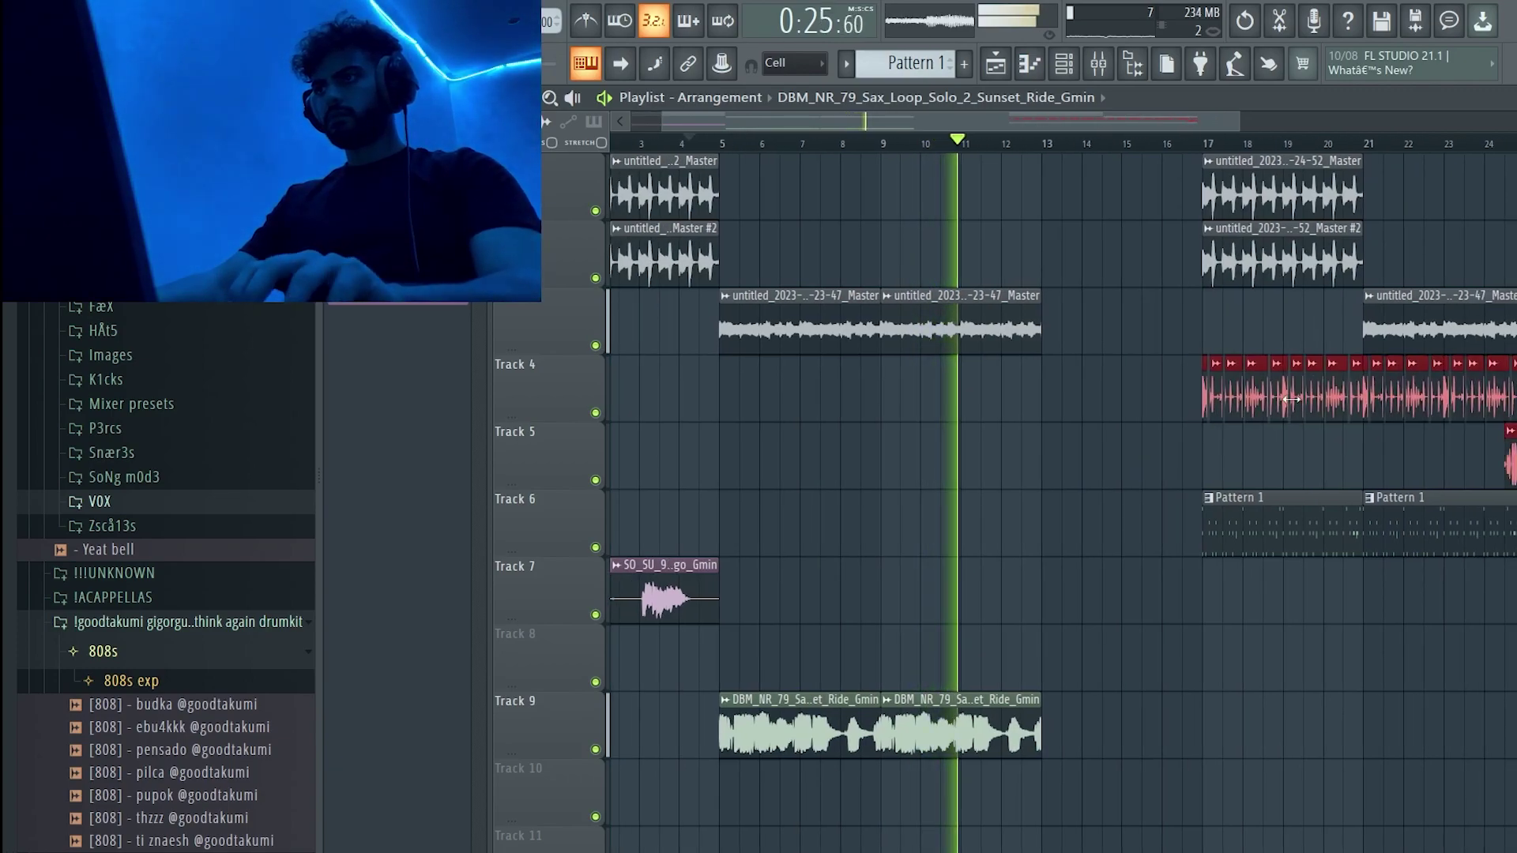
drag(1274, 395, 794, 412)
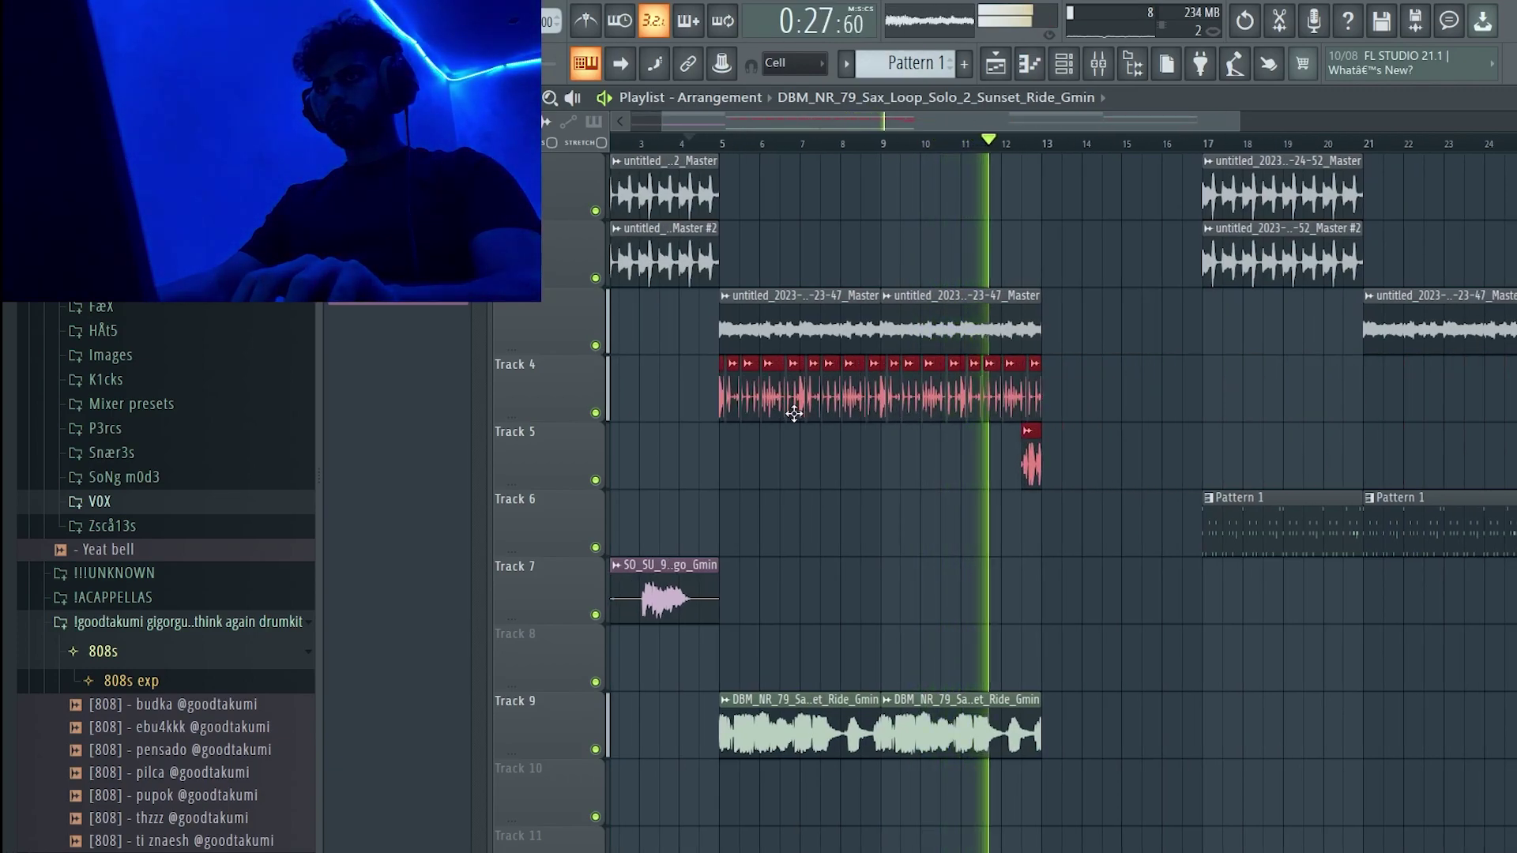
- Duplicate the loop and drum clips on tracks 3 and 4 to bar 13 and move Pattern 1 to start at bar 13
drag(1135, 289, 668, 414)
key(ctrl+b)
drag(1219, 507, 1117, 533)
- Delete the leftover loop, drum and pattern clips beyond bar 17
drag(1214, 198, 1513, 596)
key(Delete)
drag(1331, 336, 1114, 240)
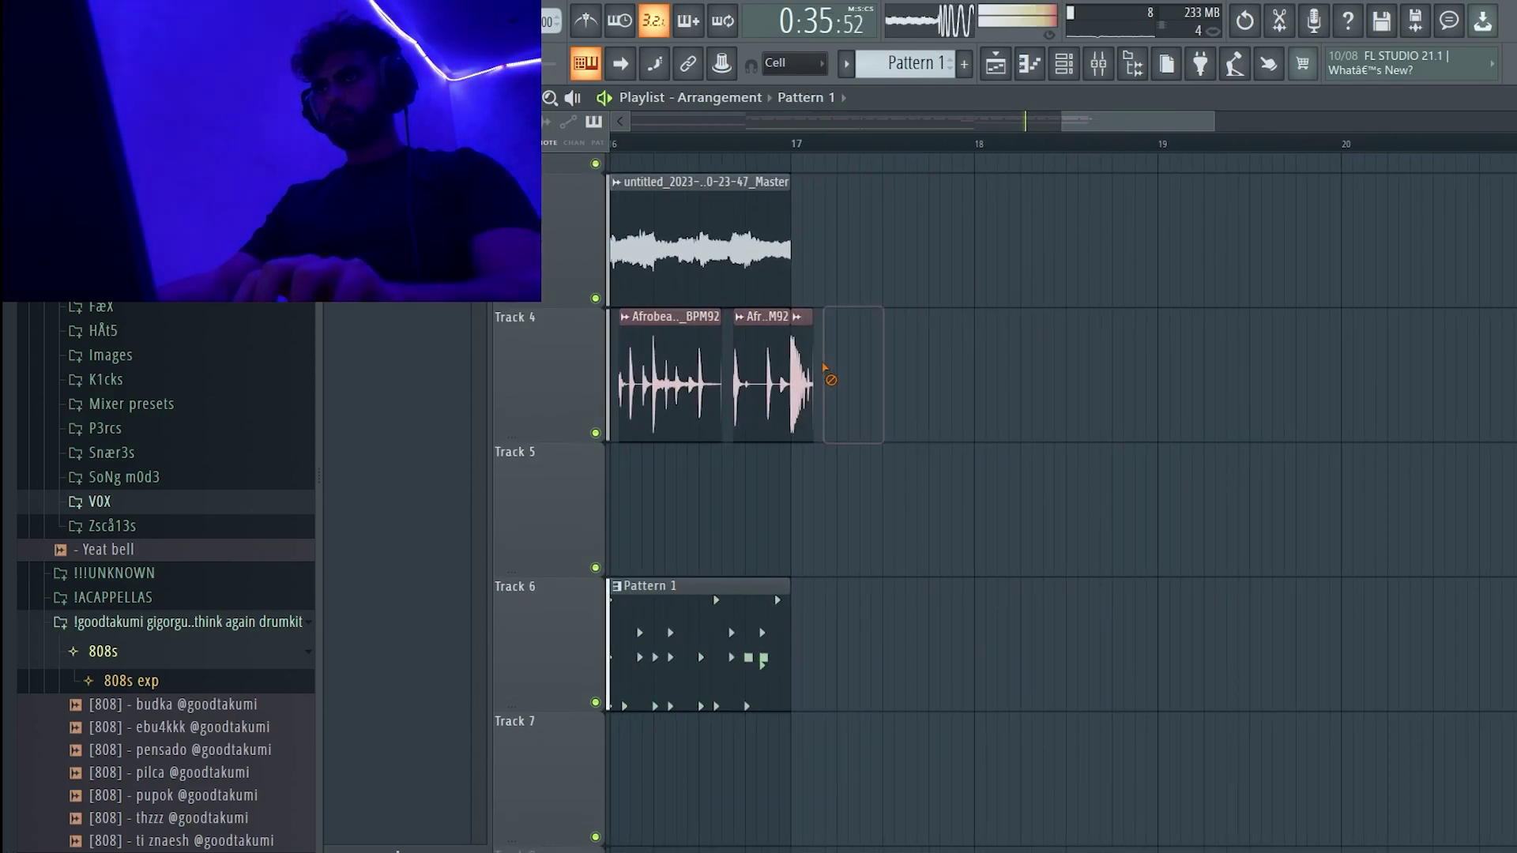
ctrl+right_click(1202, 349)
- Duplicate the DBM_NR_79 saxophone clips to bar 13 on track 9 and remove the extra copy past bar 17
drag(1404, 626, 992, 718)
key(ctrl+b)
ctrl+right_click(1142, 628)
right_click(1457, 700)
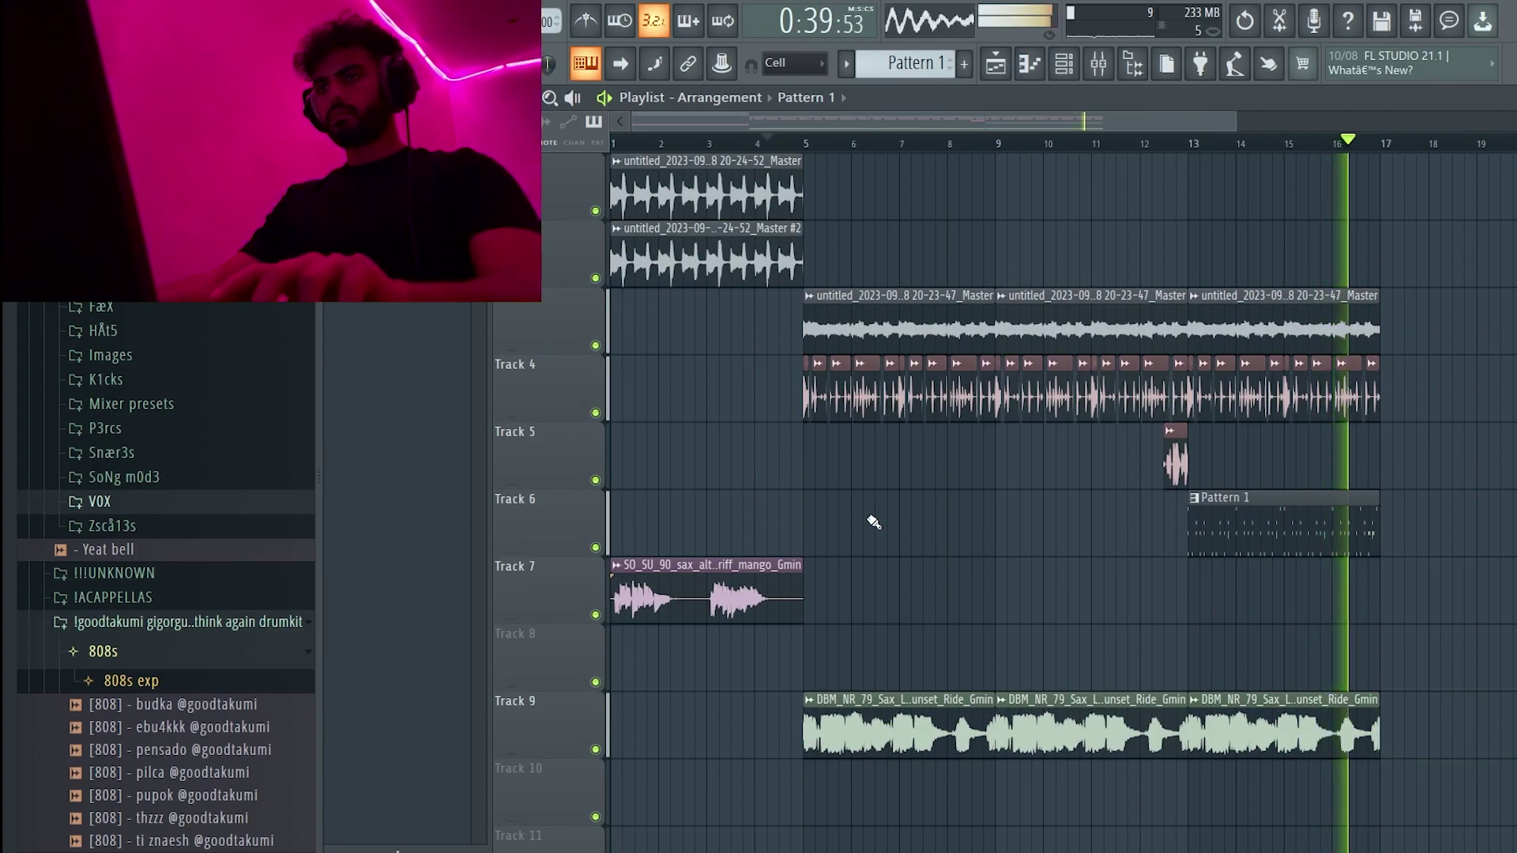
- Delete the DBM_NR_79 saxophone clips at bars 5 and 9 on track 9
click(835, 529)
right_click(841, 542)
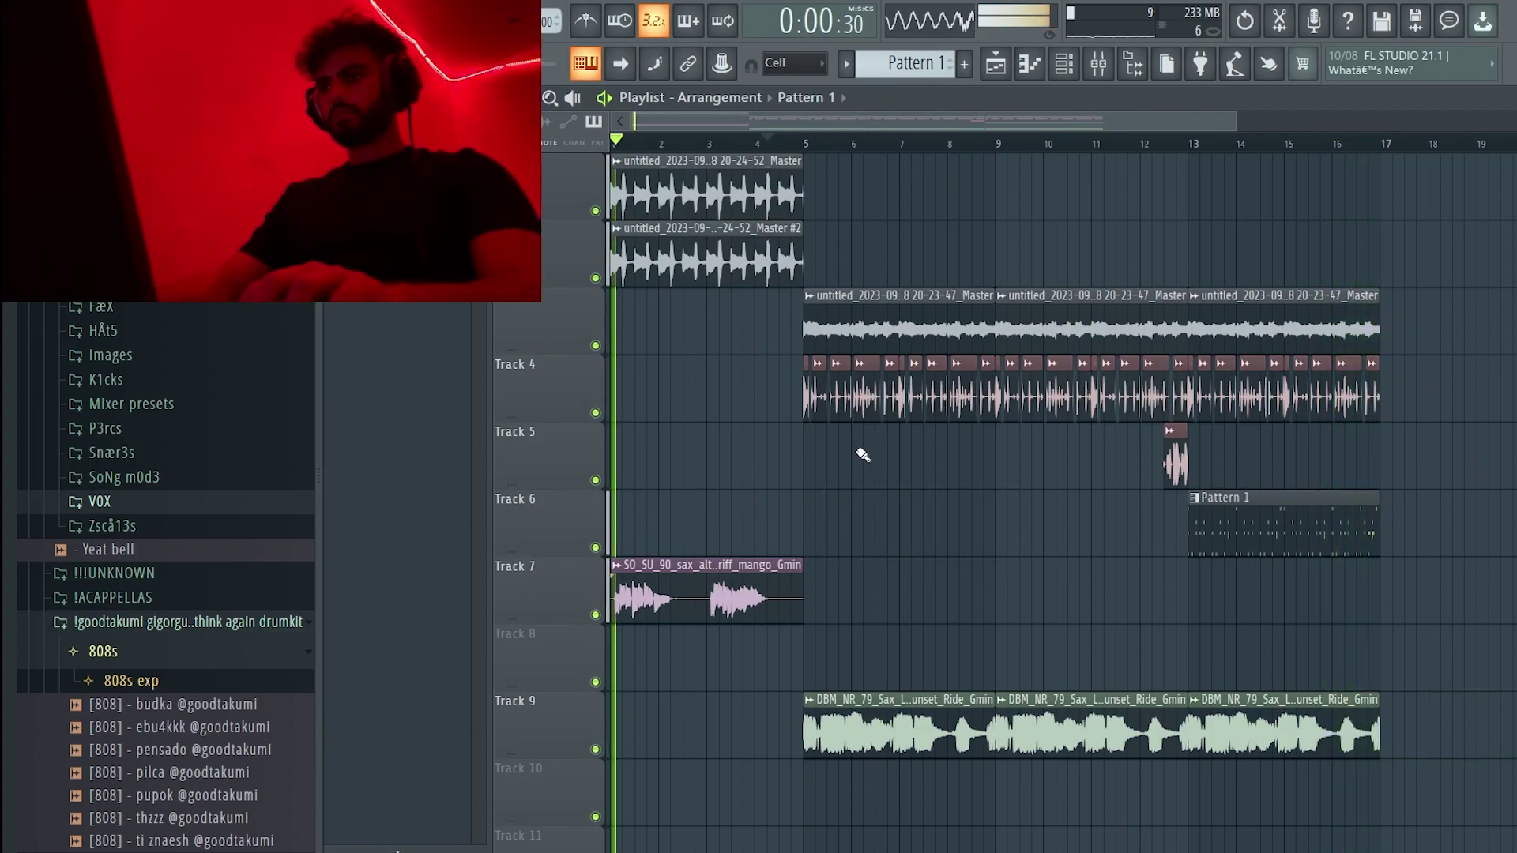
right_click(980, 702)
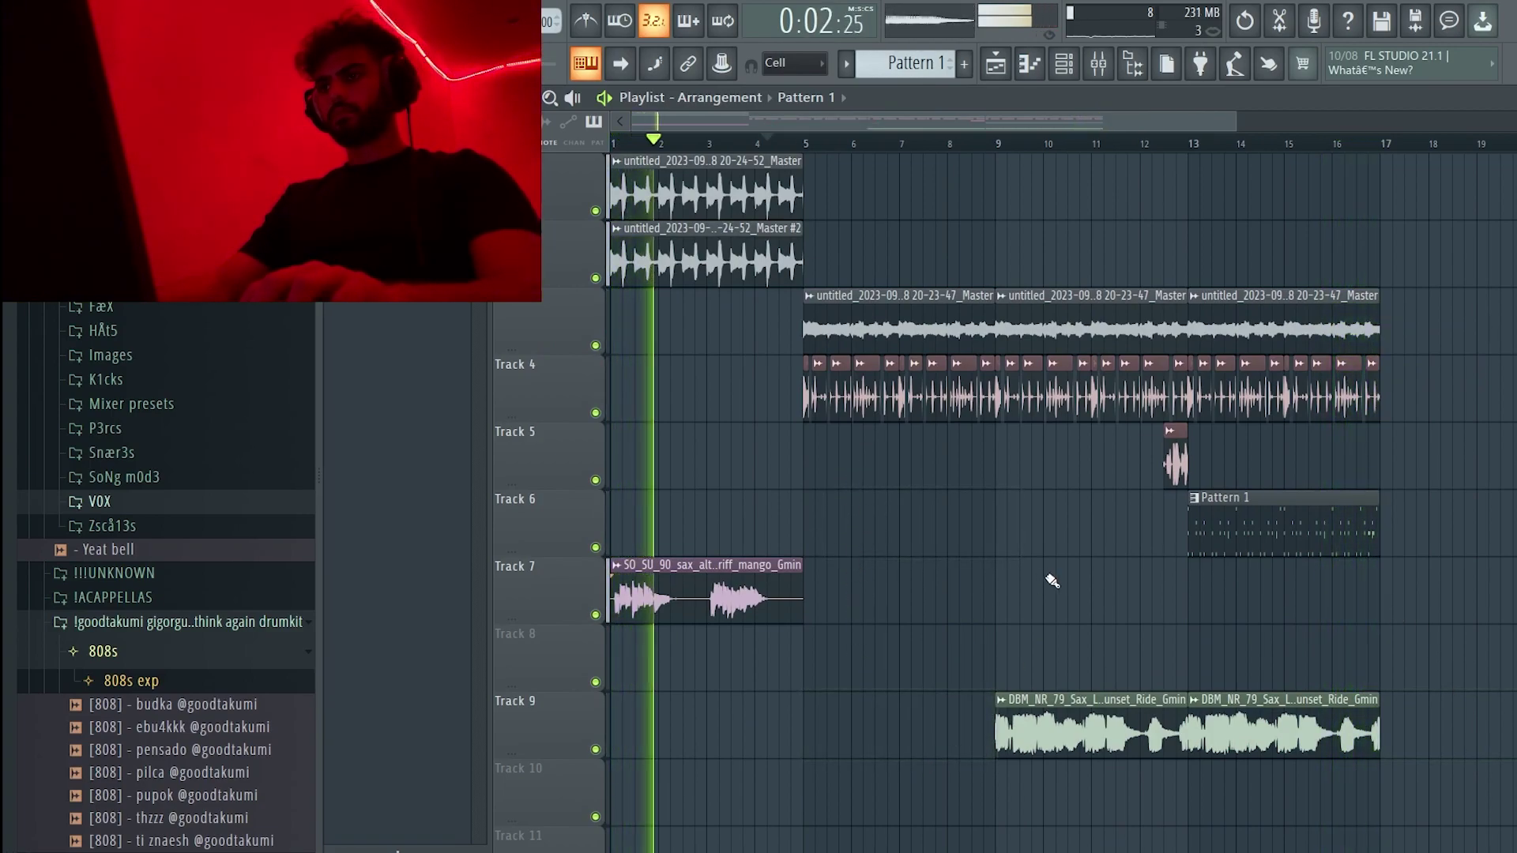
right_click(1088, 751)
- Duplicate the bar 13 to 17 clips on tracks 3, 4, 6 and 9 to start at bar 17
drag(1195, 264, 1406, 743)
drag(1423, 621, 1165, 237)
key(ctrl+b)
ctrl+right_click(1185, 523)
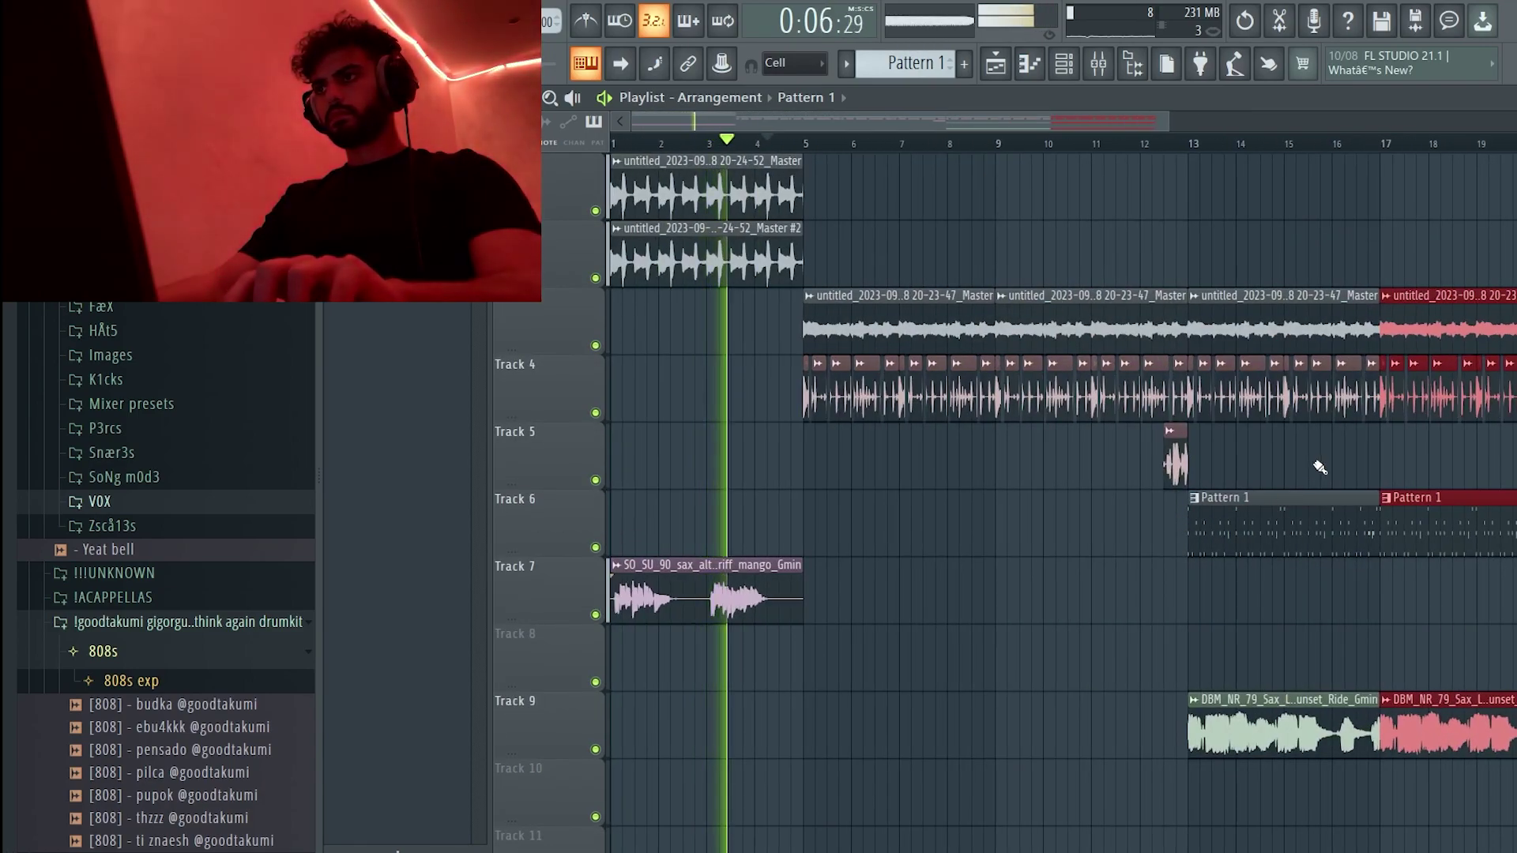
- Copy the short Afrobeat drum loop 6 clip on track 5 to end at bar 5 and delete the extra copies
mouse_move(1175, 465)
mouse_down()
mouse_move(958, 482)
mouse_move(826, 462)
mouse_up()
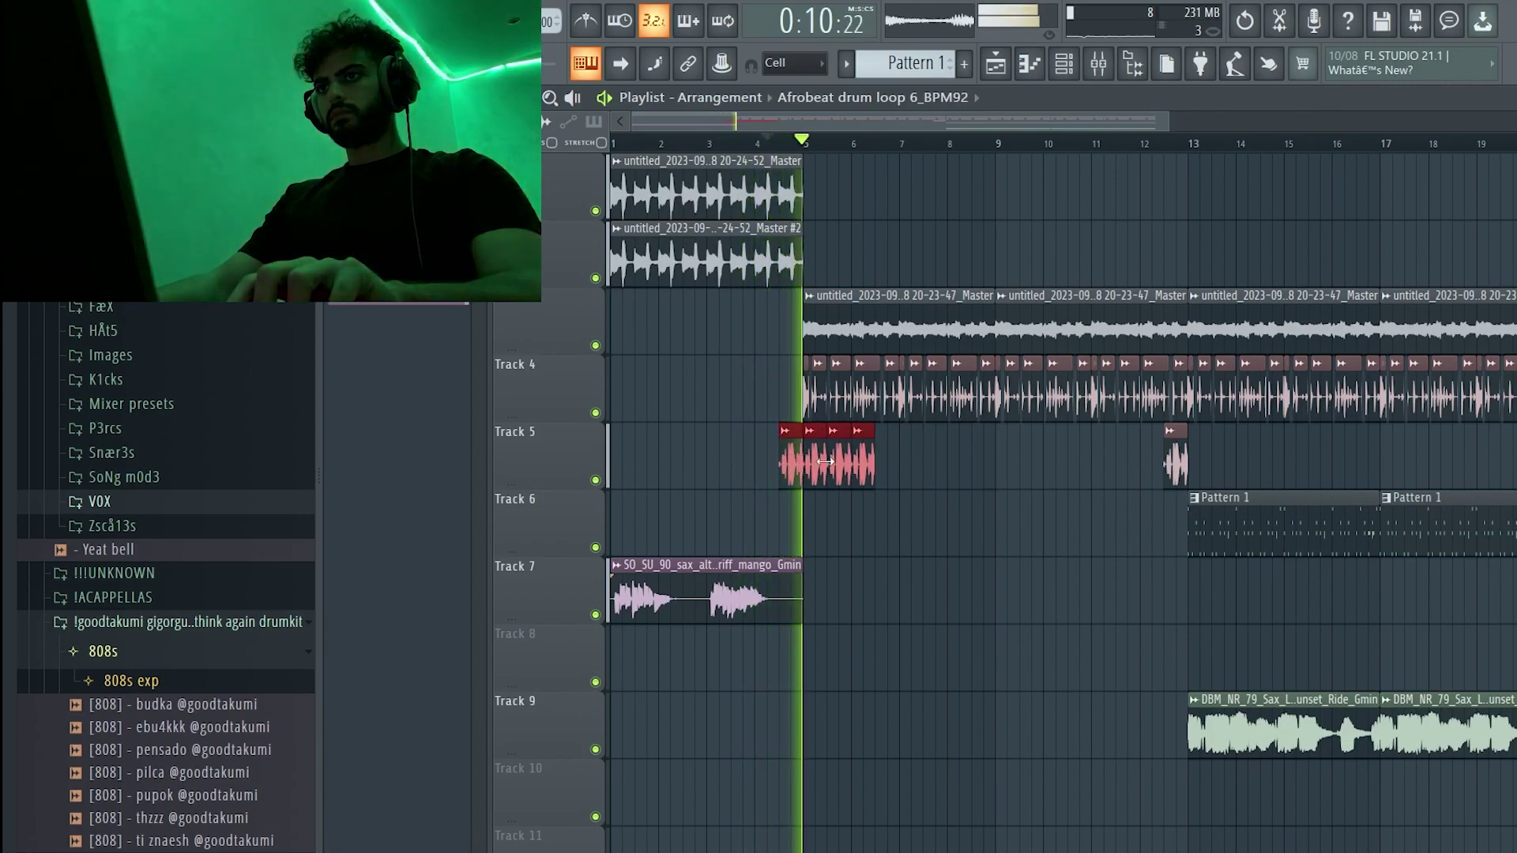
right_click(825, 462)
double_click(795, 464)
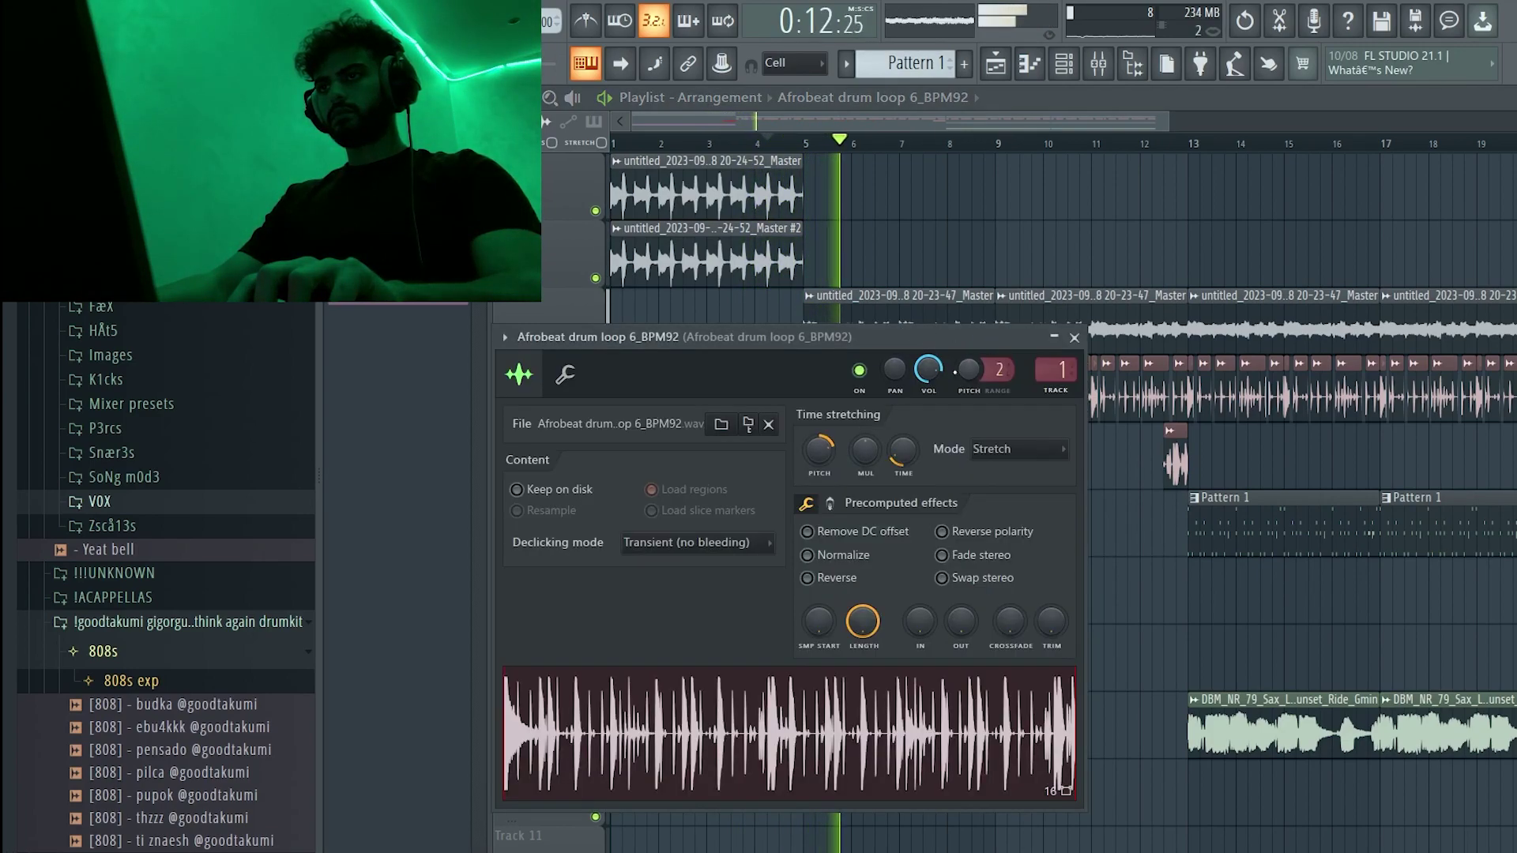
click(756, 143)
click(868, 202)
right_click(875, 203)
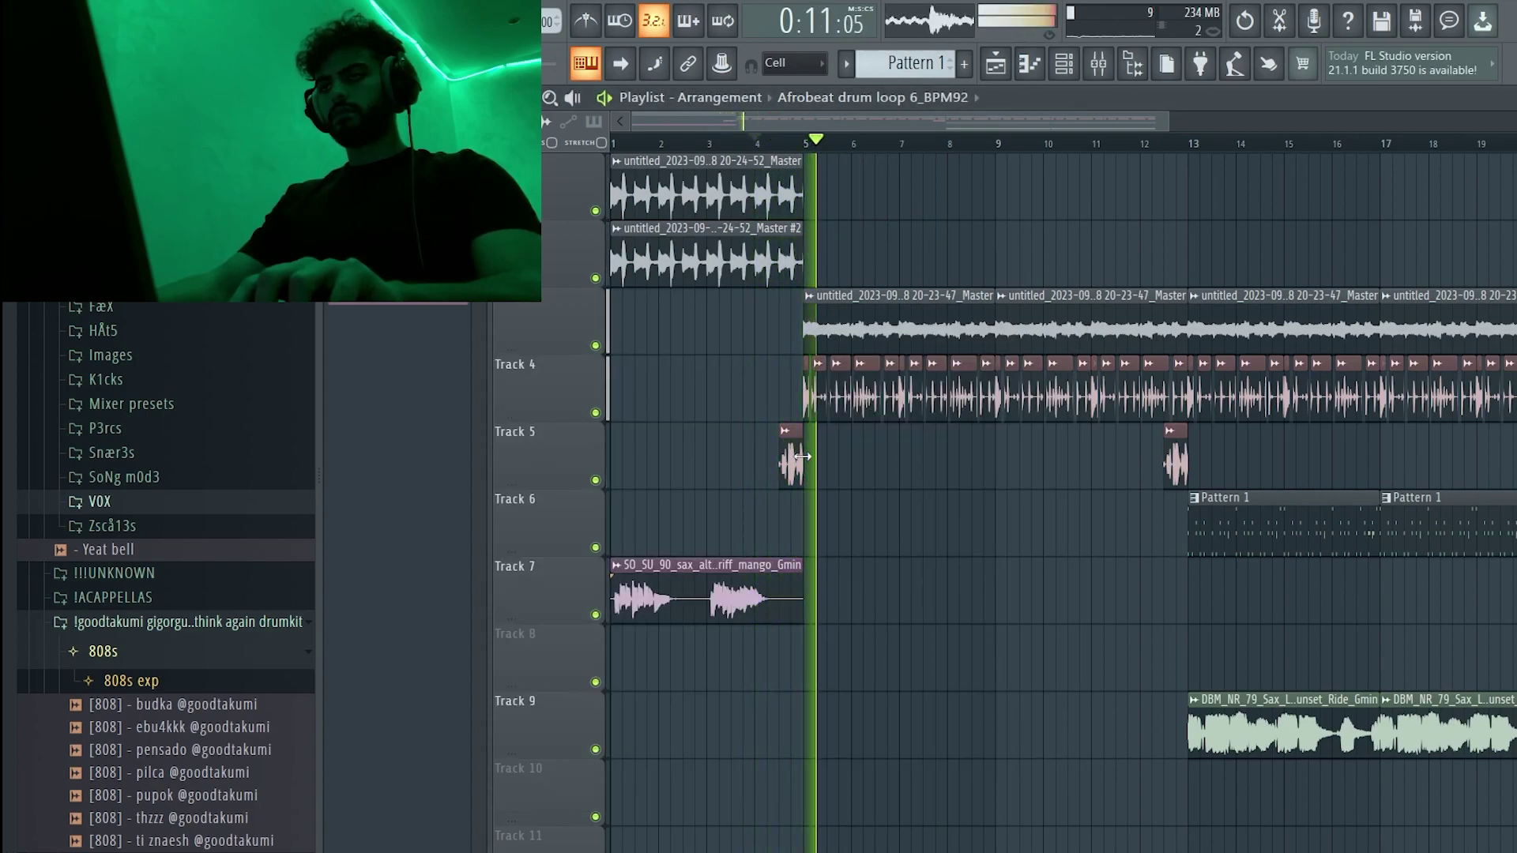
- Delete the SO_SU_90 saxophone clip on track 7 and purge the project's unused audio clips
right_click(799, 601)
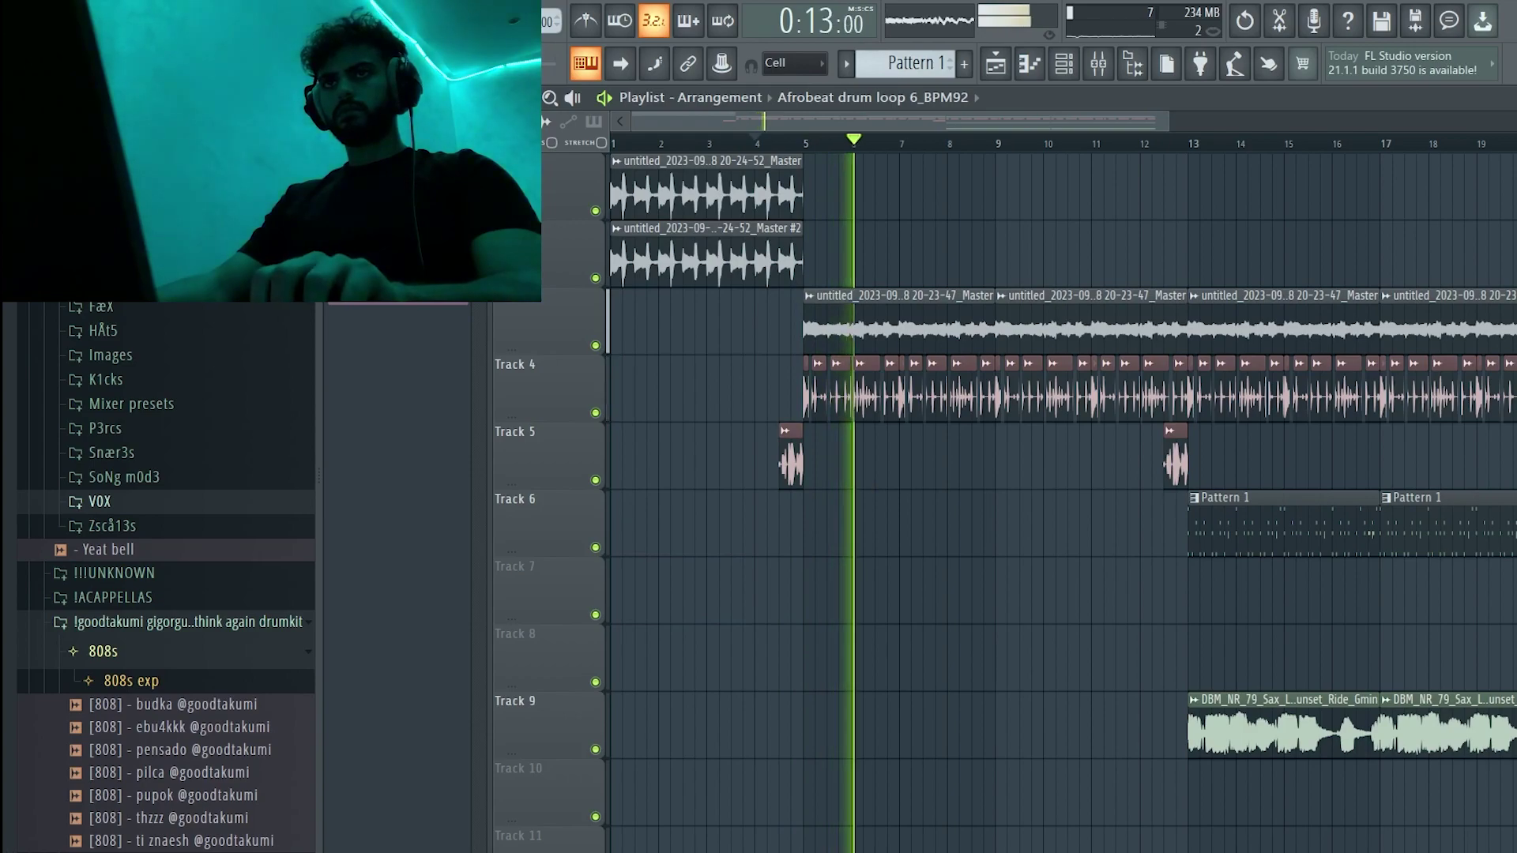
mouse_move(355, 99)
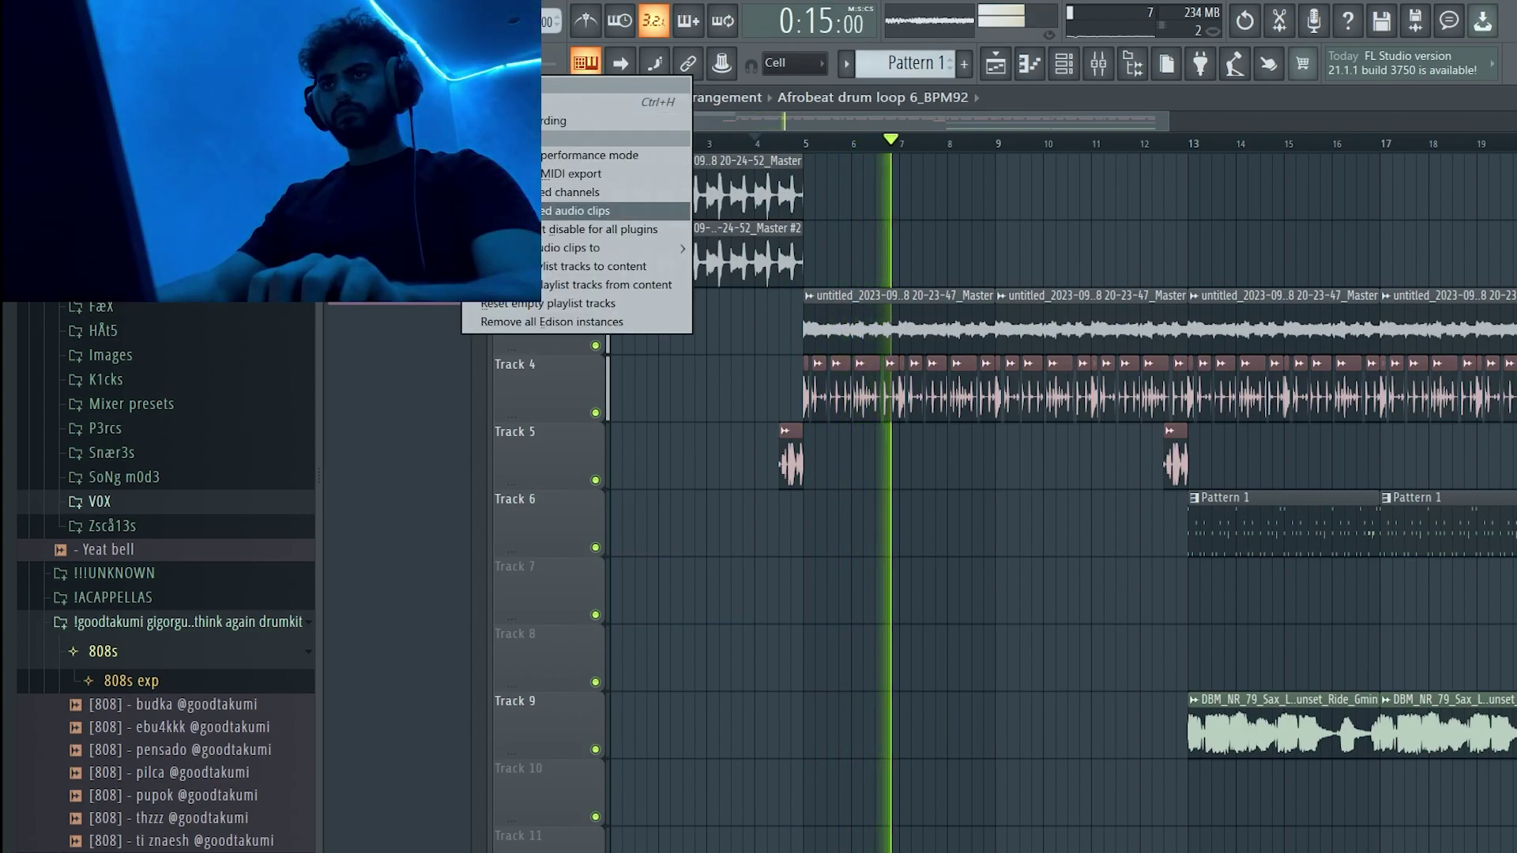
click(533, 211)
- Route the DBM_NR_79 saxophone channel to its own mixer track and load Fruity Parametric EQ 2 in slot 1
double_click(1344, 716)
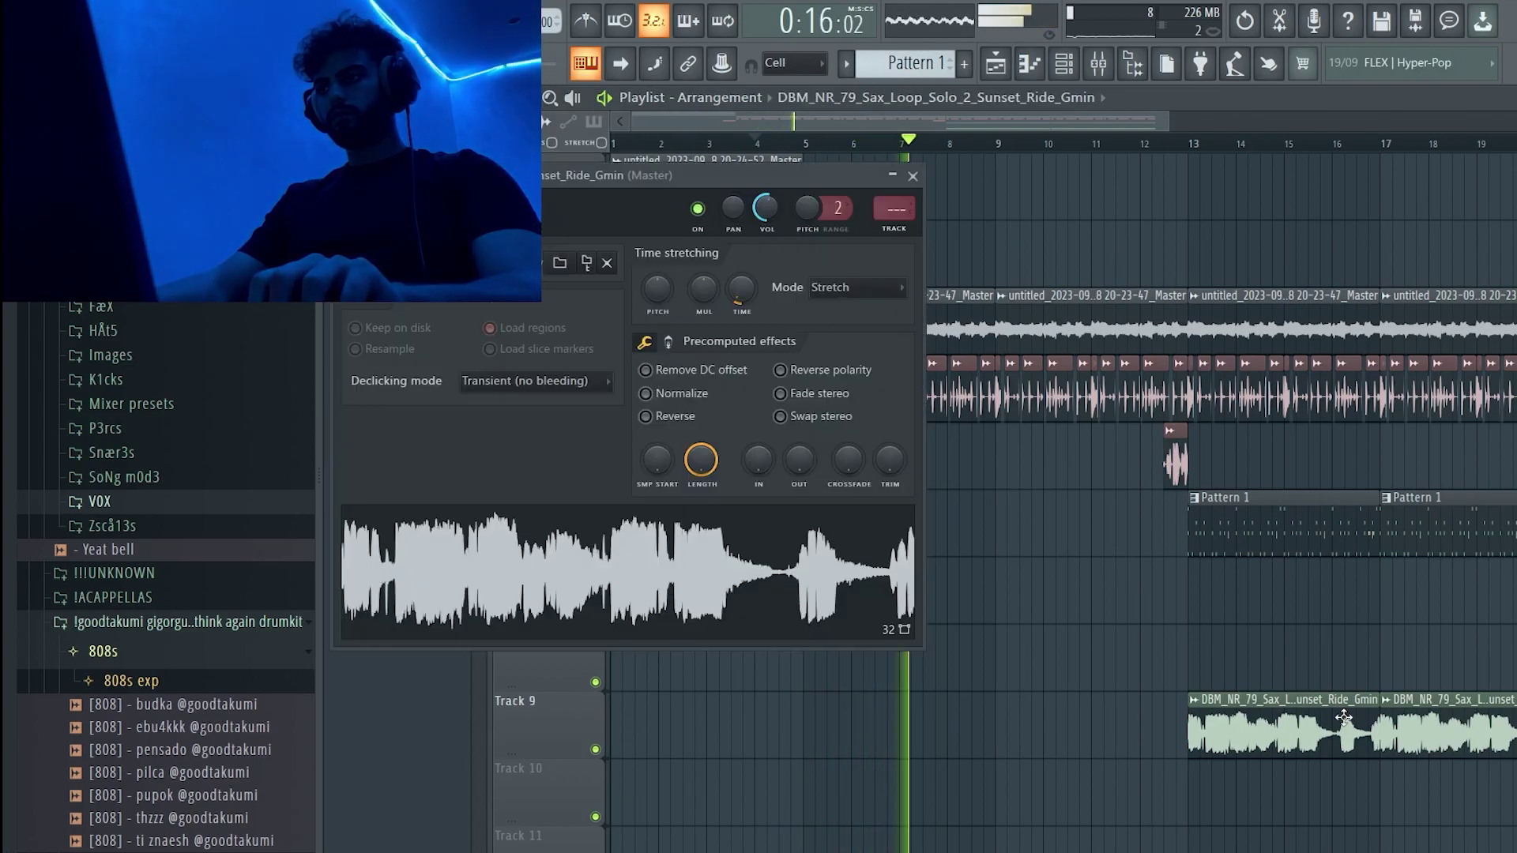
click(899, 234)
click(1471, 172)
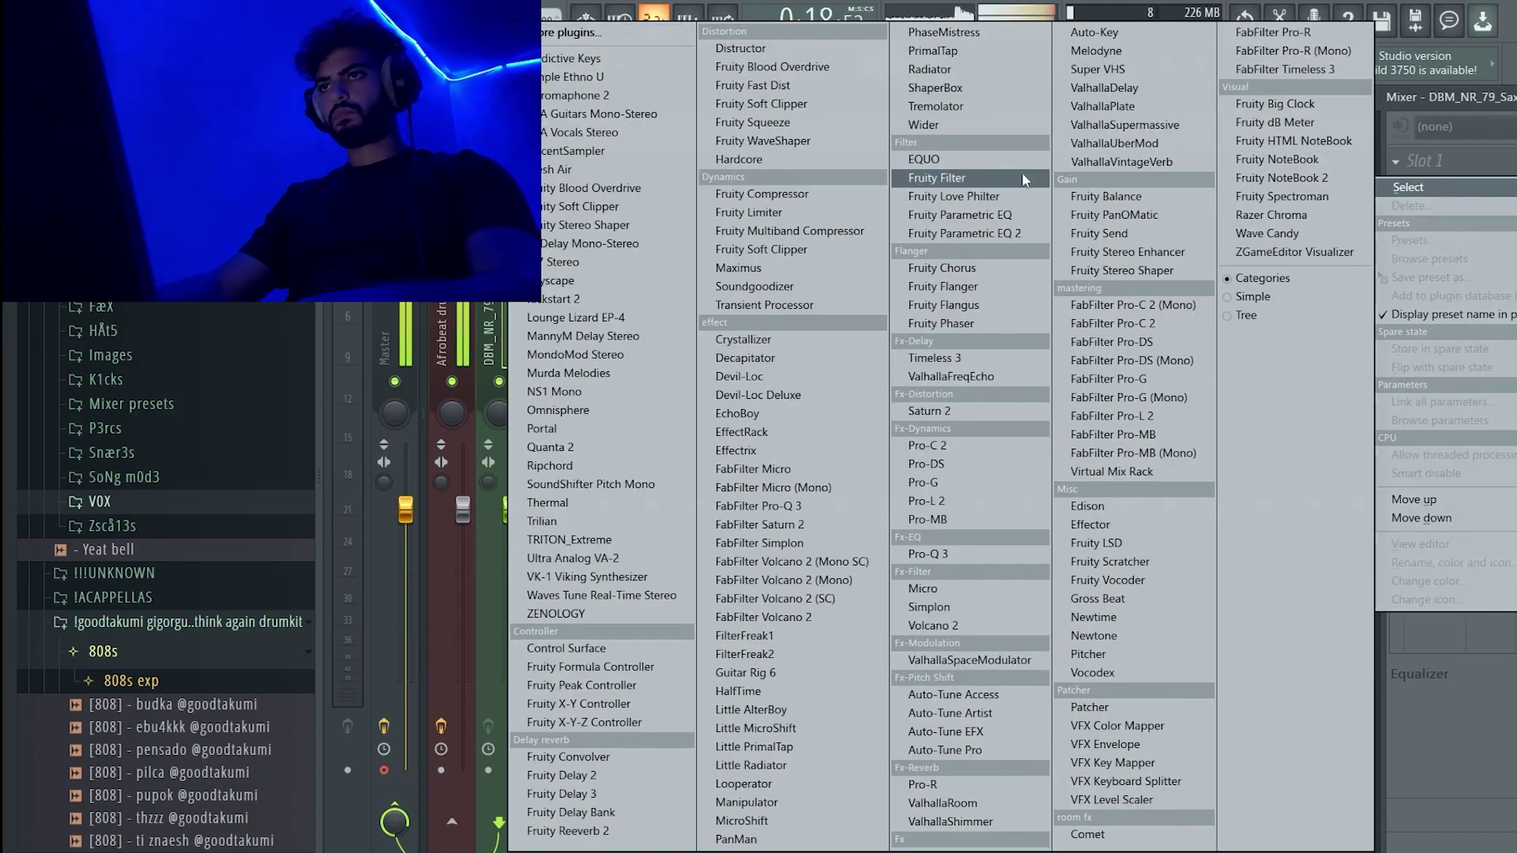
click(1009, 240)
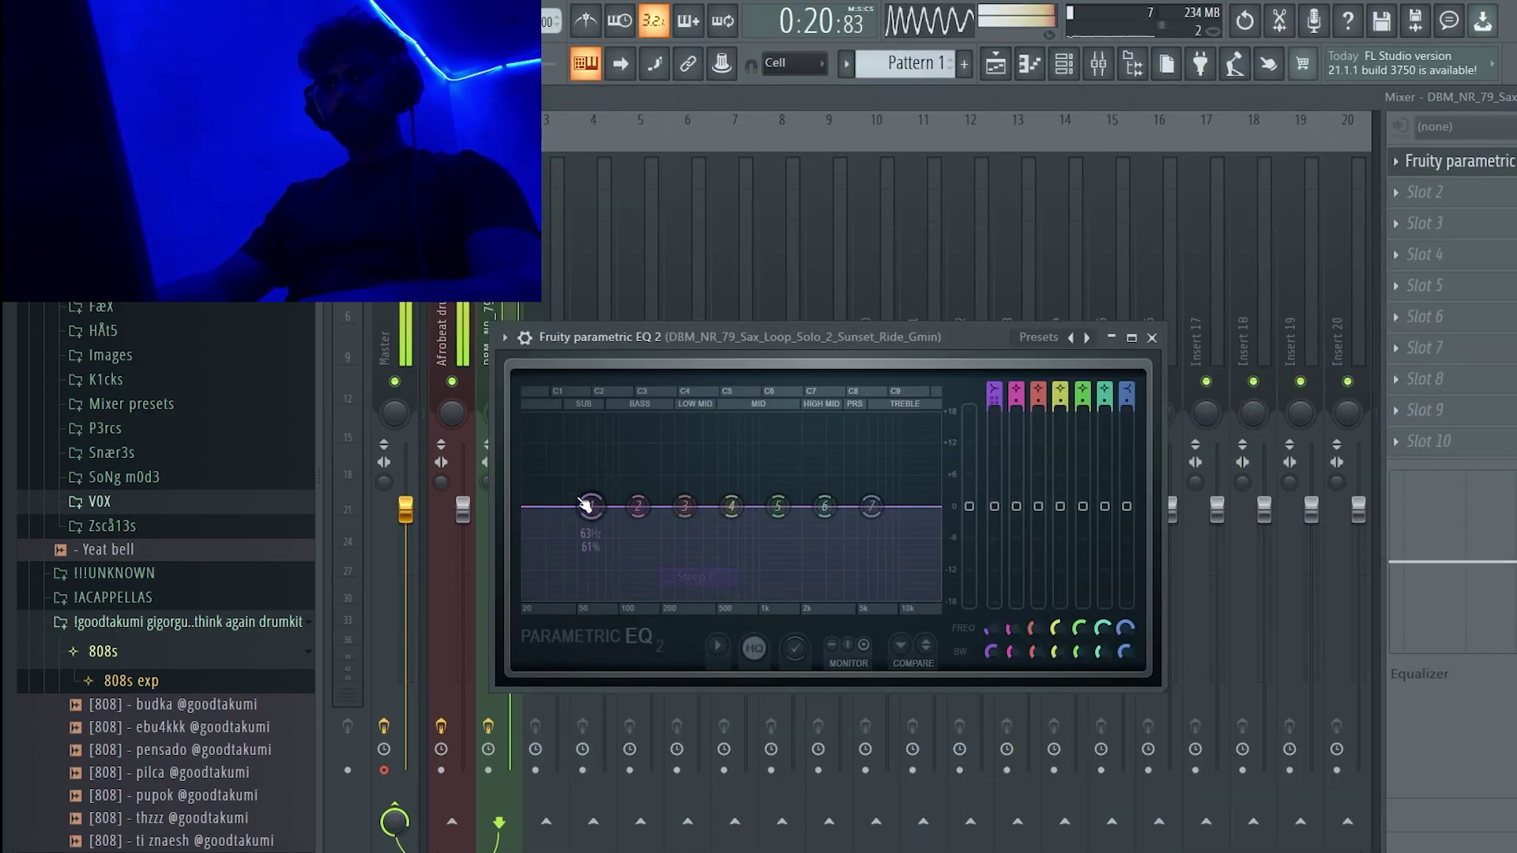
key(Escape)
key(Escape)
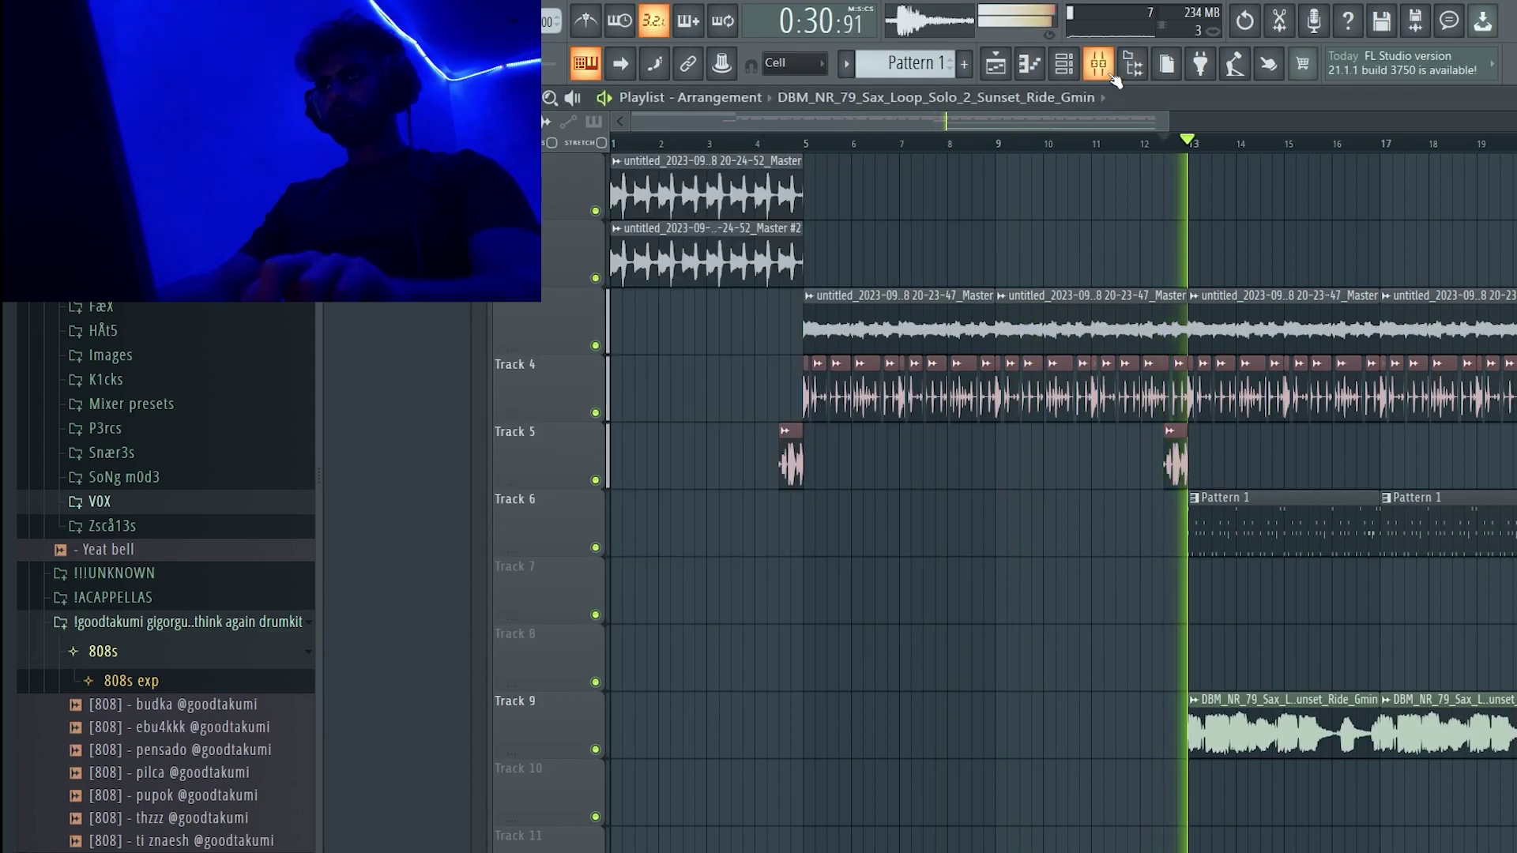
- On the saxophone's Fruity Parametric EQ 2, cut the lows below about 200 Hz and add a narrow dip at about 4200 Hz
key(F9)
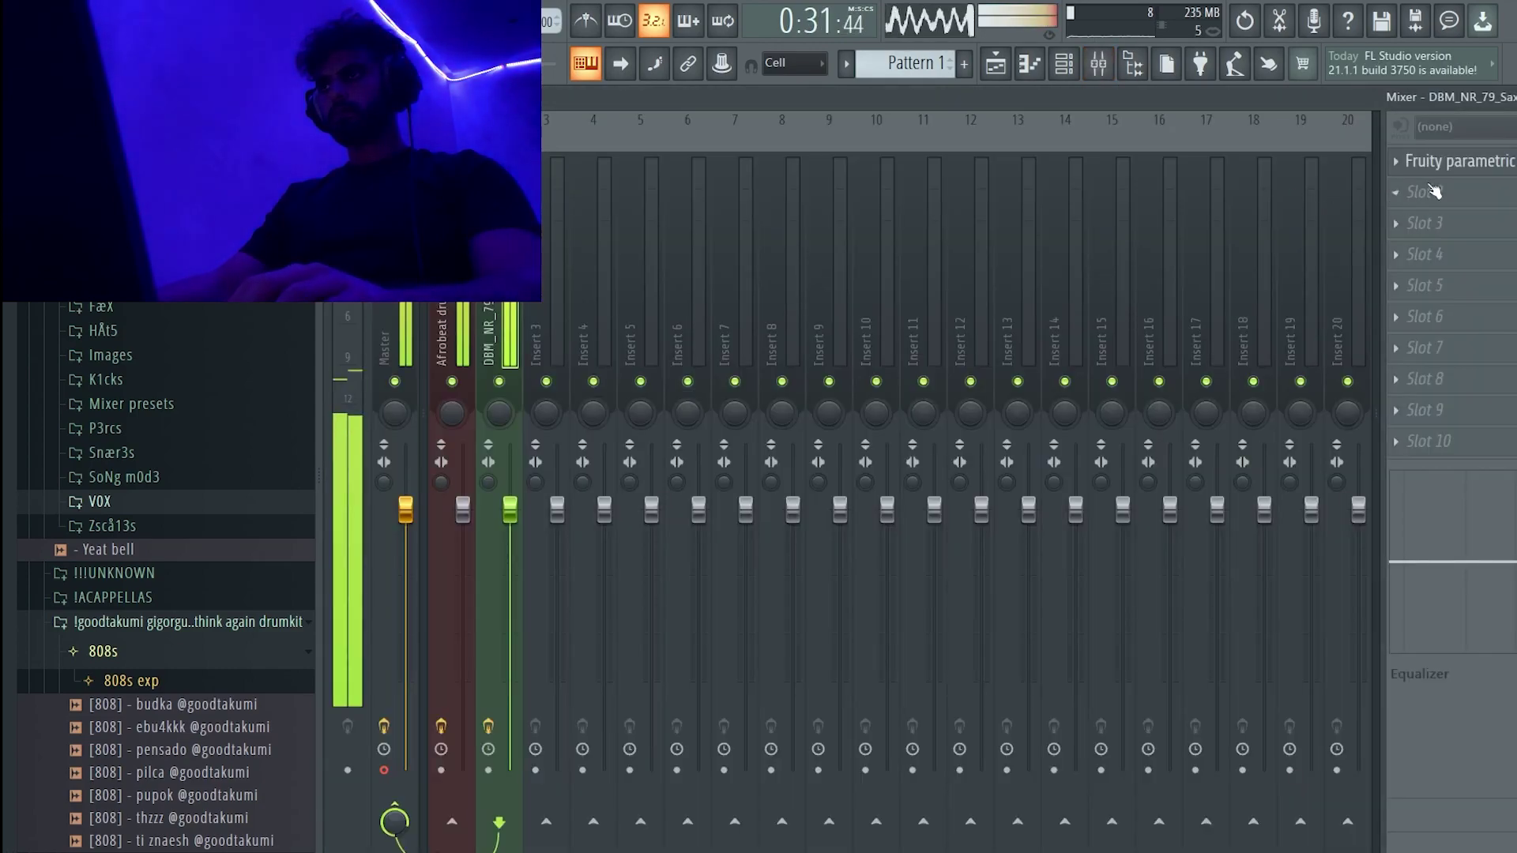
click(1454, 161)
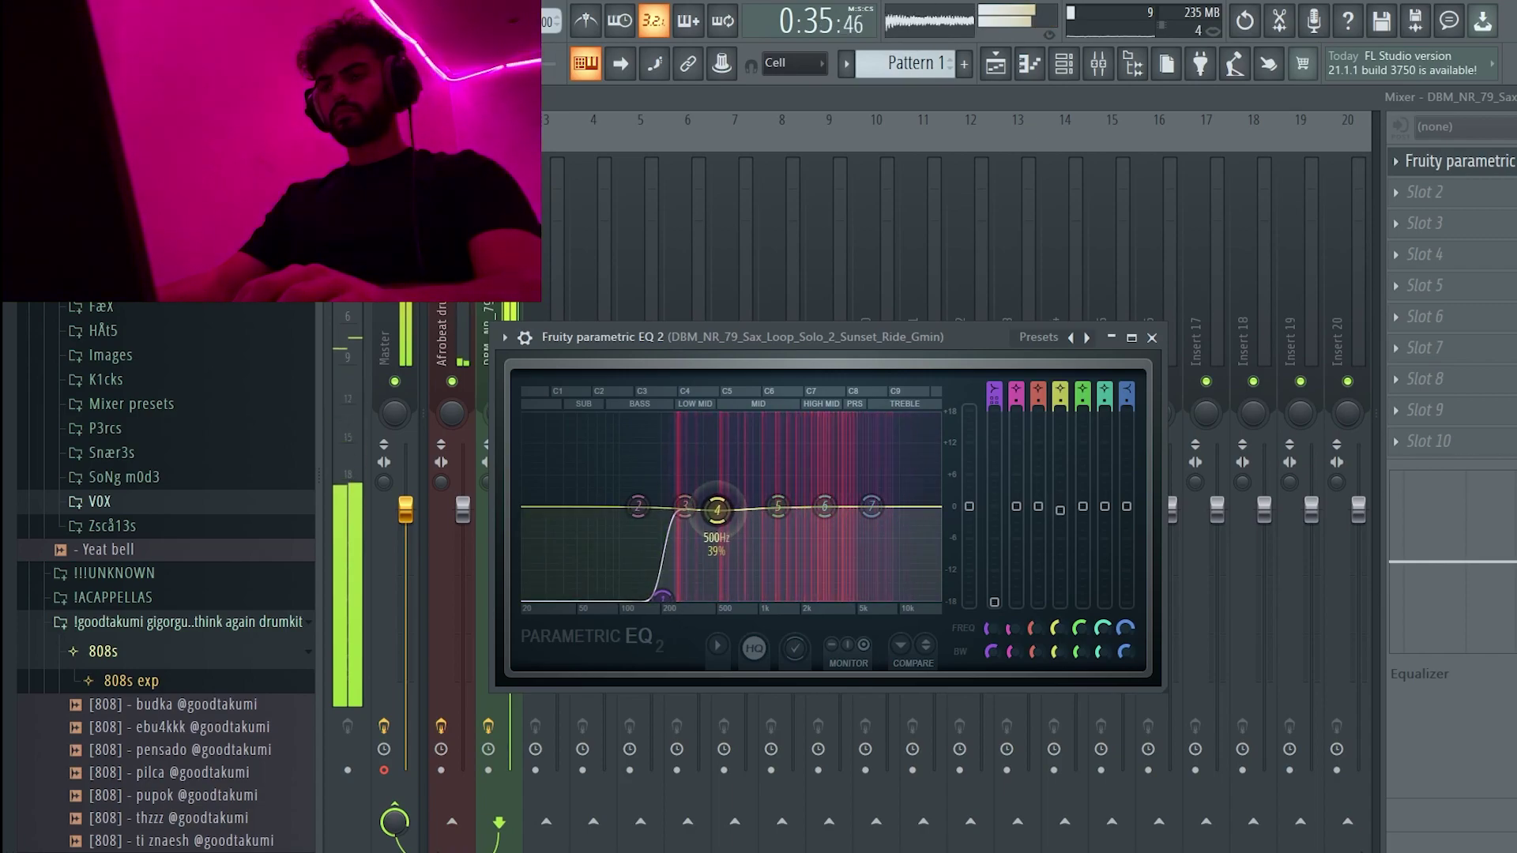
drag(825, 506, 844, 421)
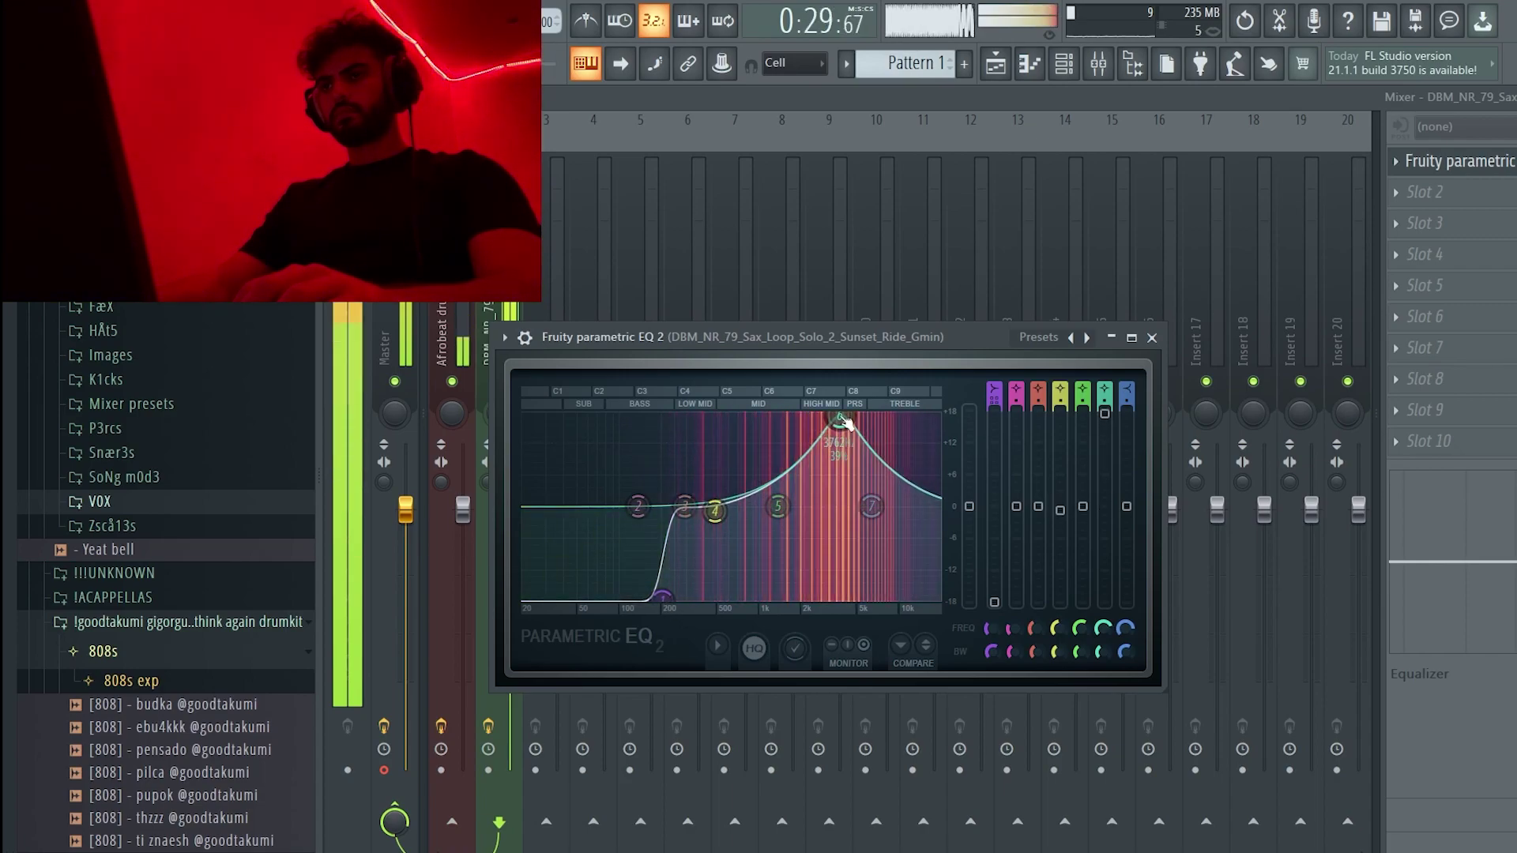
scroll(844, 421, down, 5)
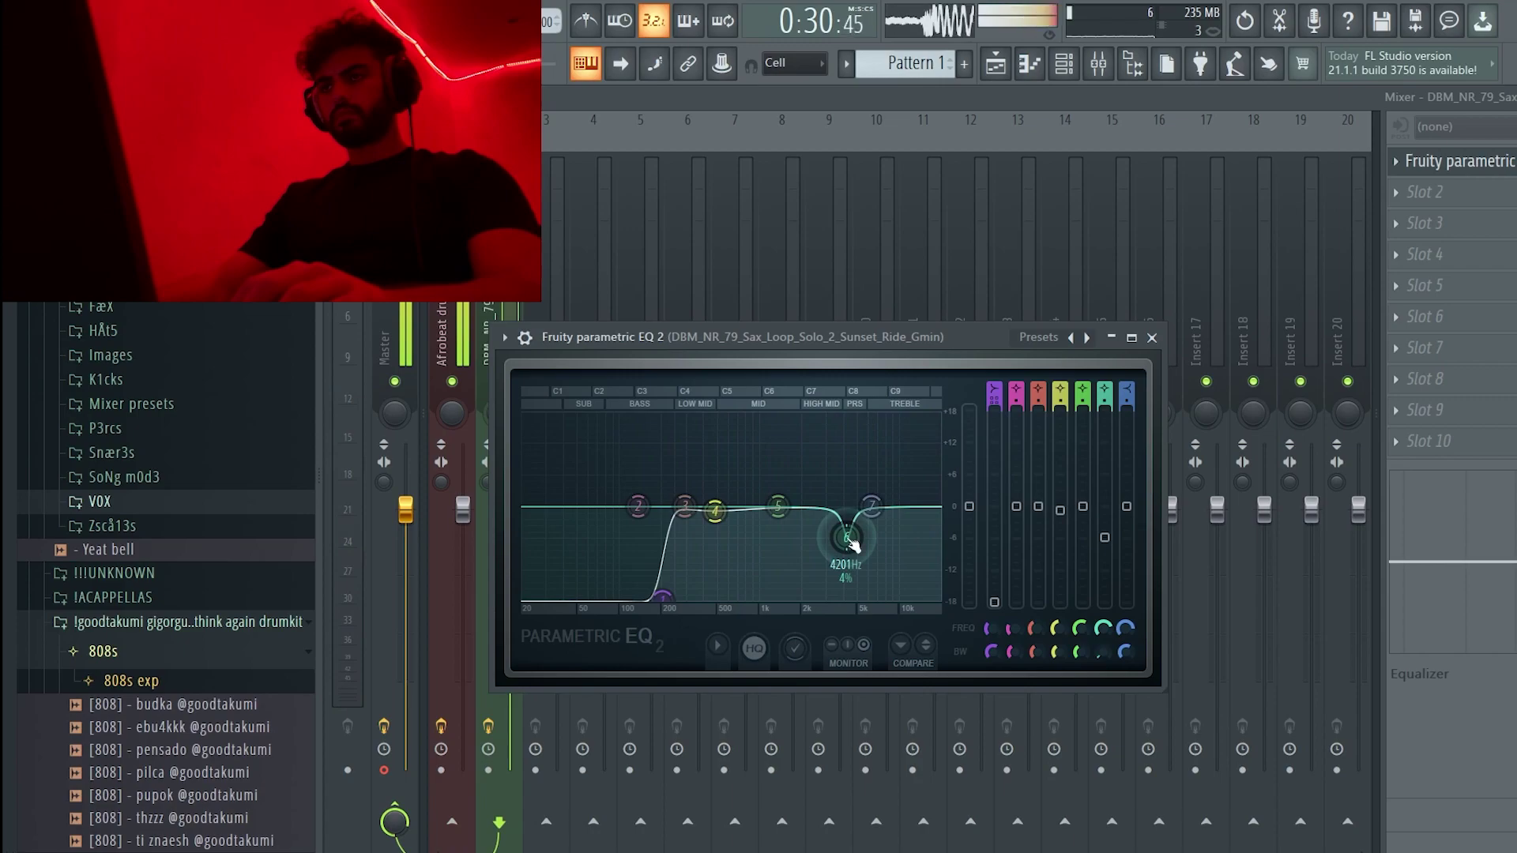
drag(857, 541, 857, 537)
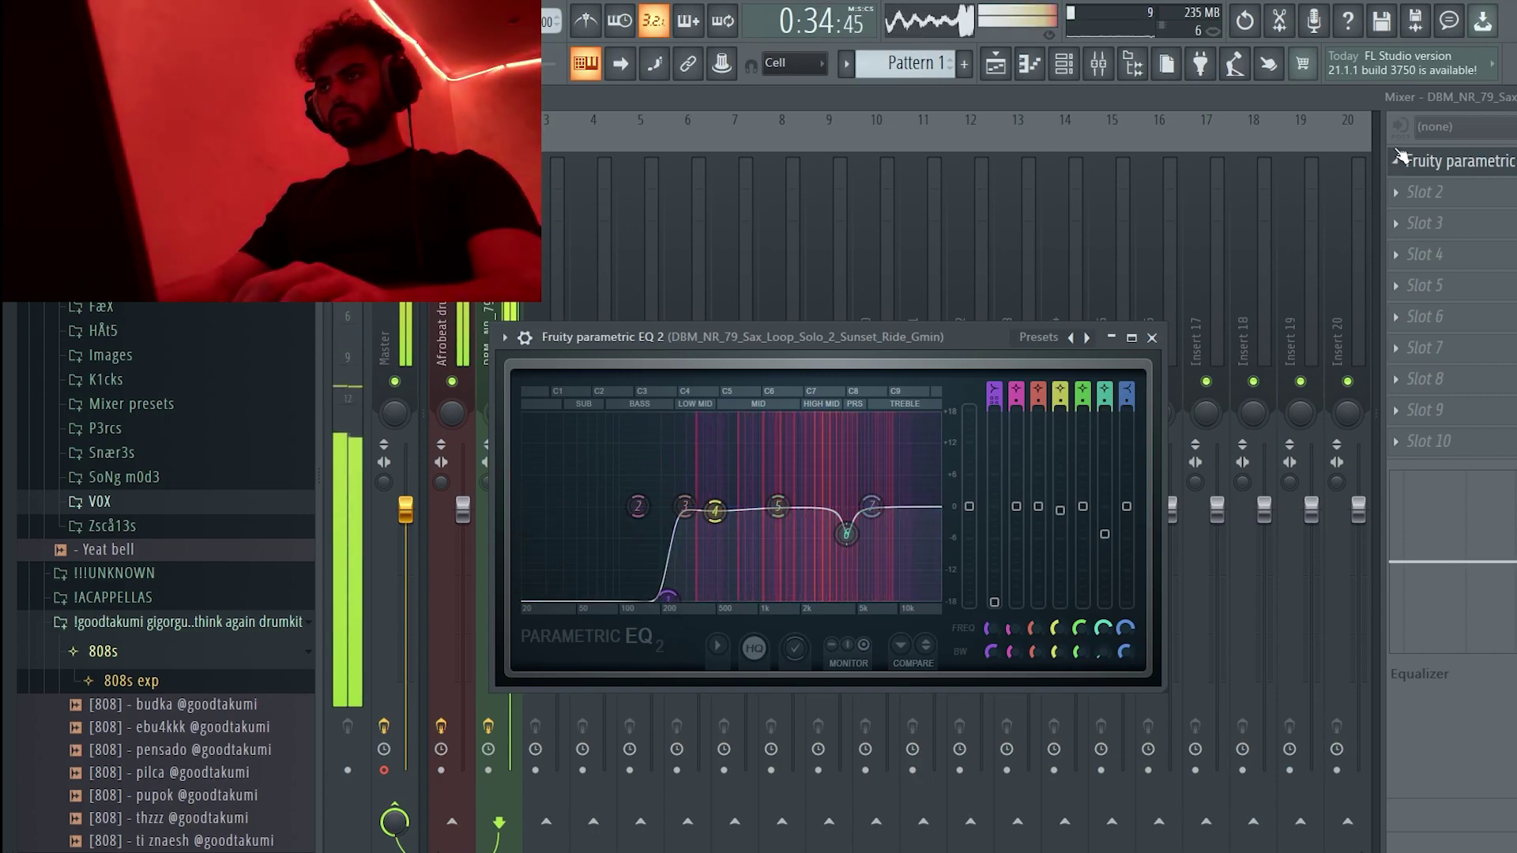
- Load ShaperBox in slot 2 of the saxophone's mixer track and add a Pan shaper with a full sine wave
click(1447, 192)
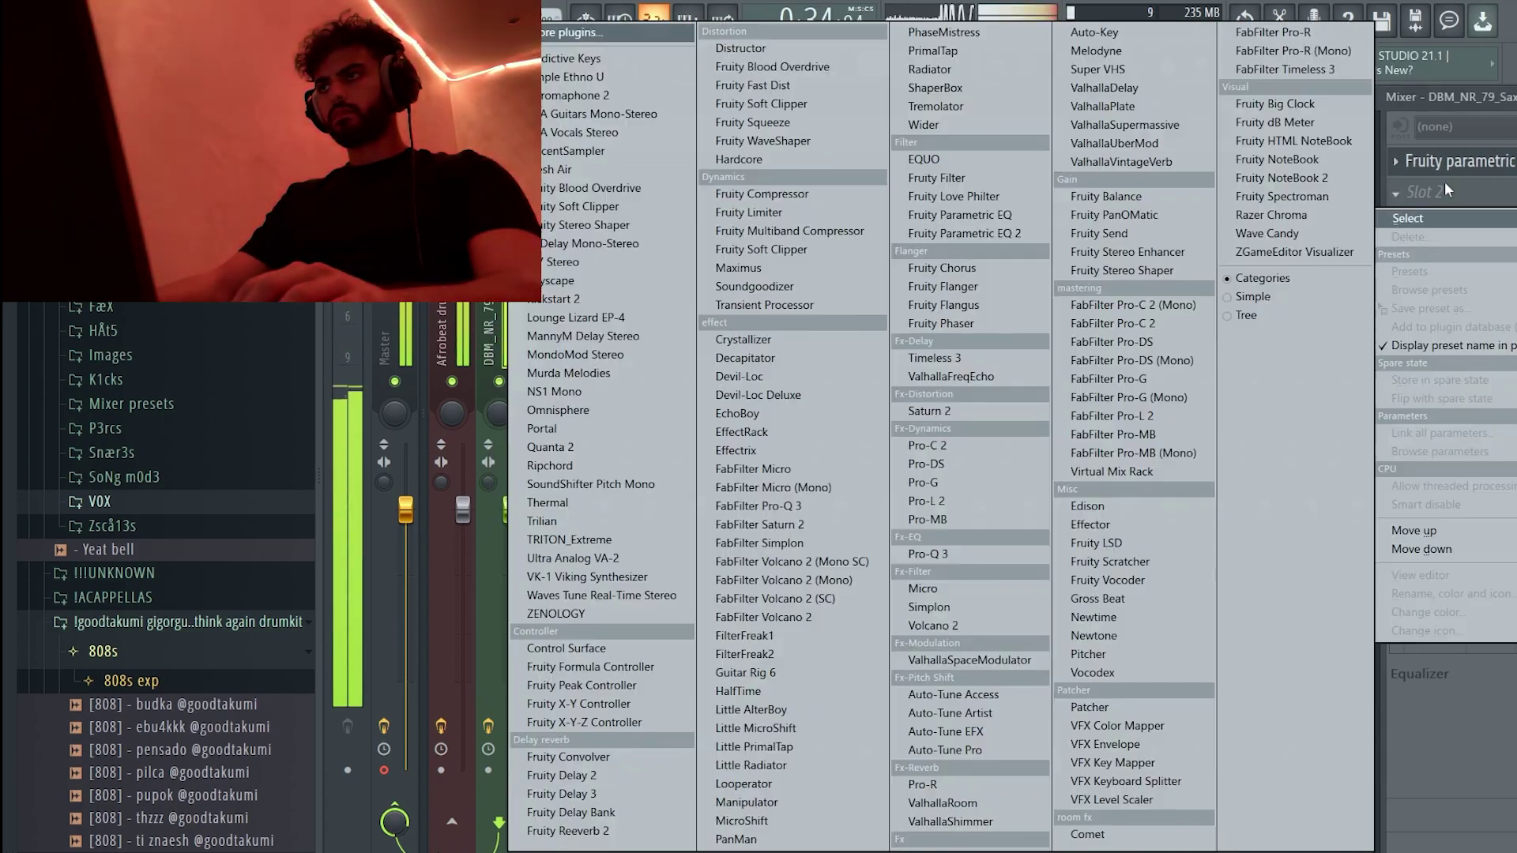
click(941, 88)
click(932, 486)
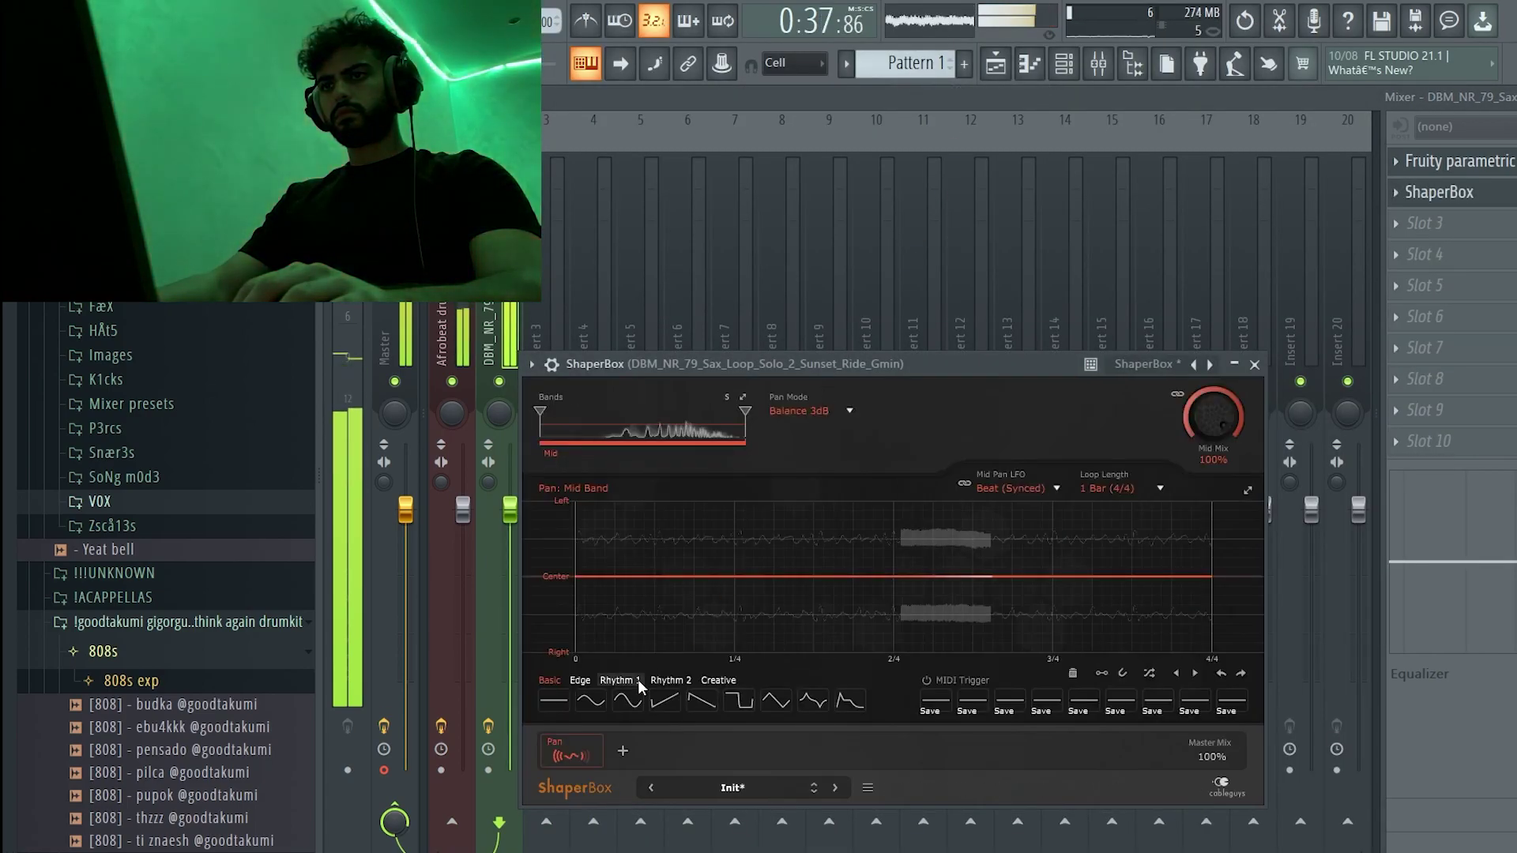
click(628, 700)
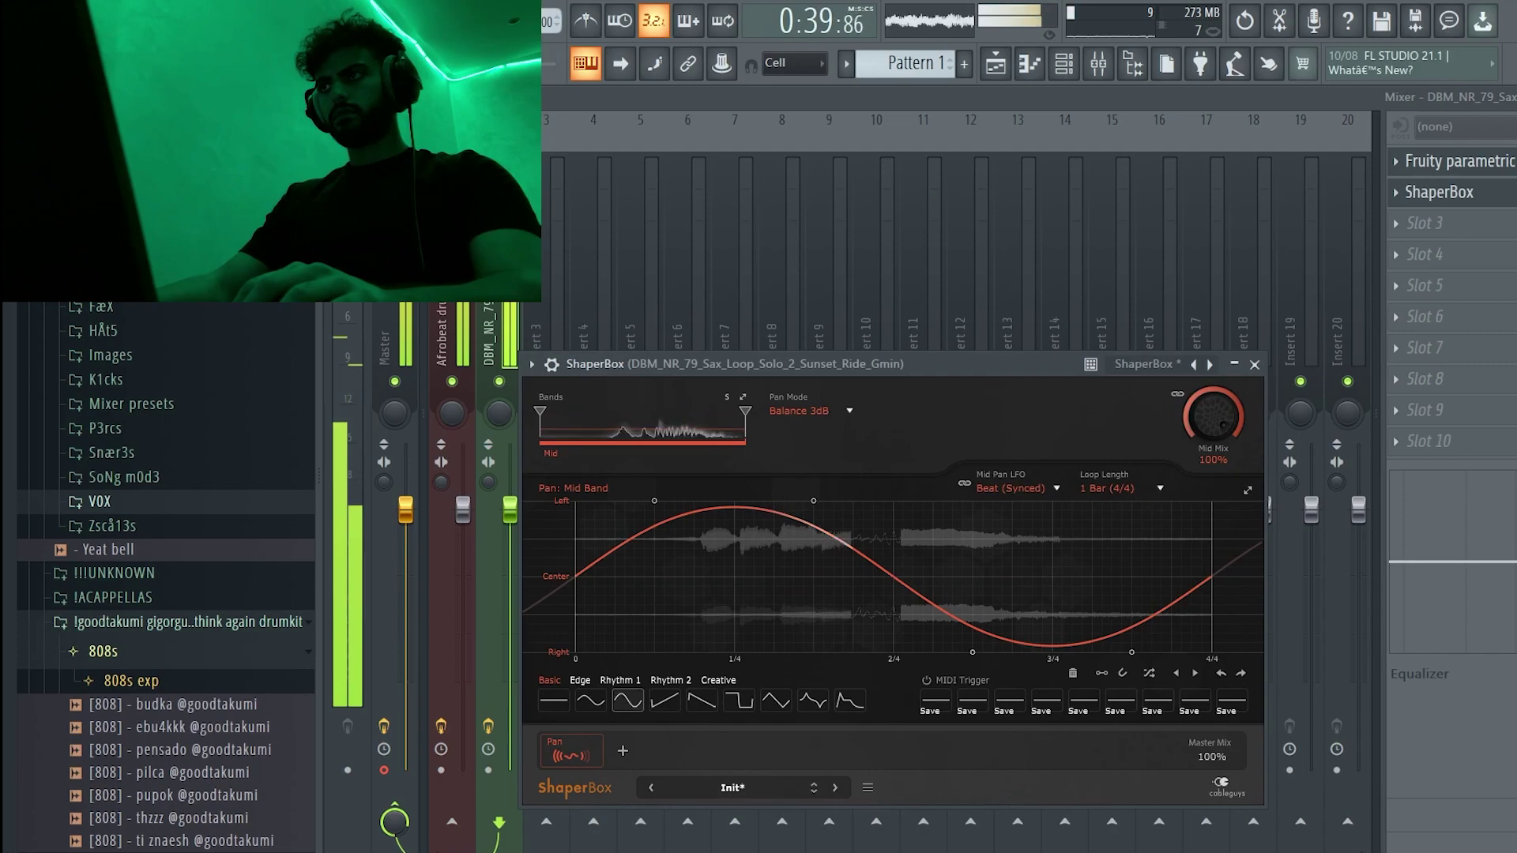
- Move Fruity Parametric EQ 2 to slot 9 on the saxophone's mixer track and close the plugin and mixer windows
key(Escape)
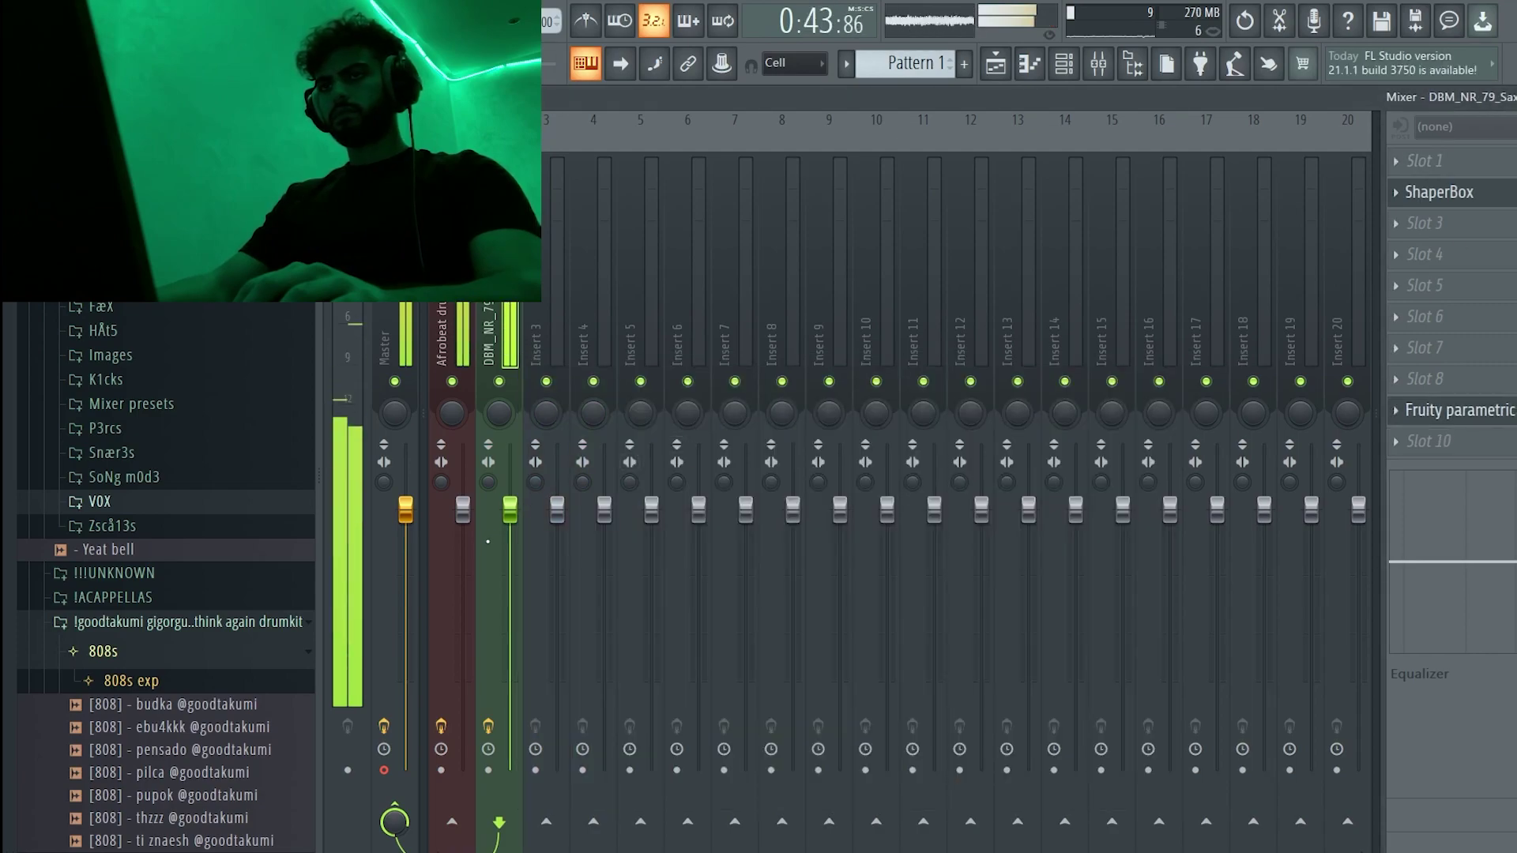
key(Escape)
key(Escape)
key(Escape)
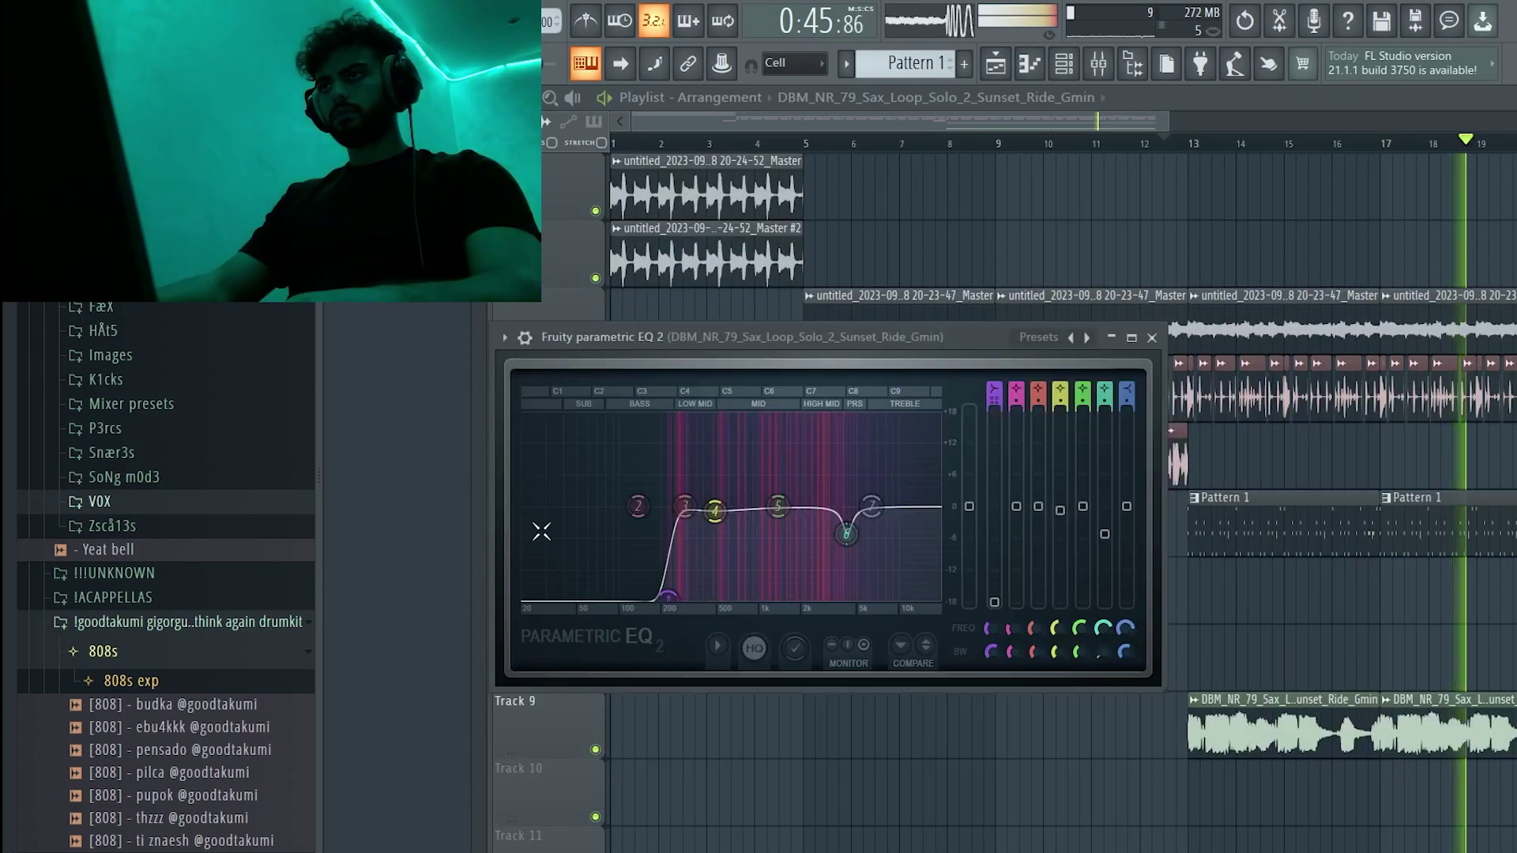
- Duplicate the bar 13 to 21 clips on tracks 3, 4, 6 and 9 to start at bar 21
scroll(1339, 414, down, 4)
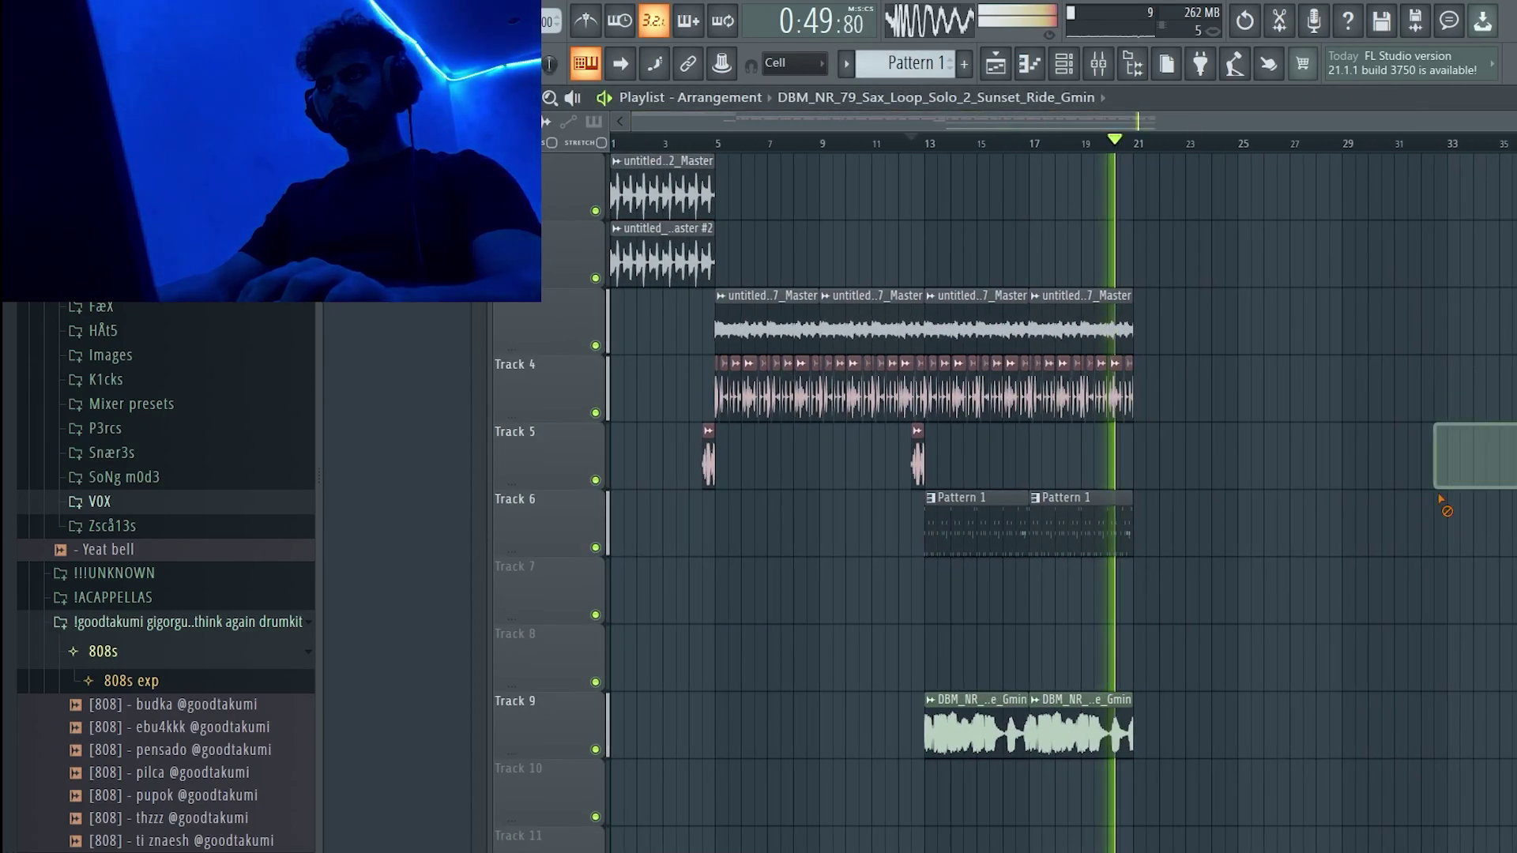
drag(1368, 287, 936, 812)
key(ctrl+b)
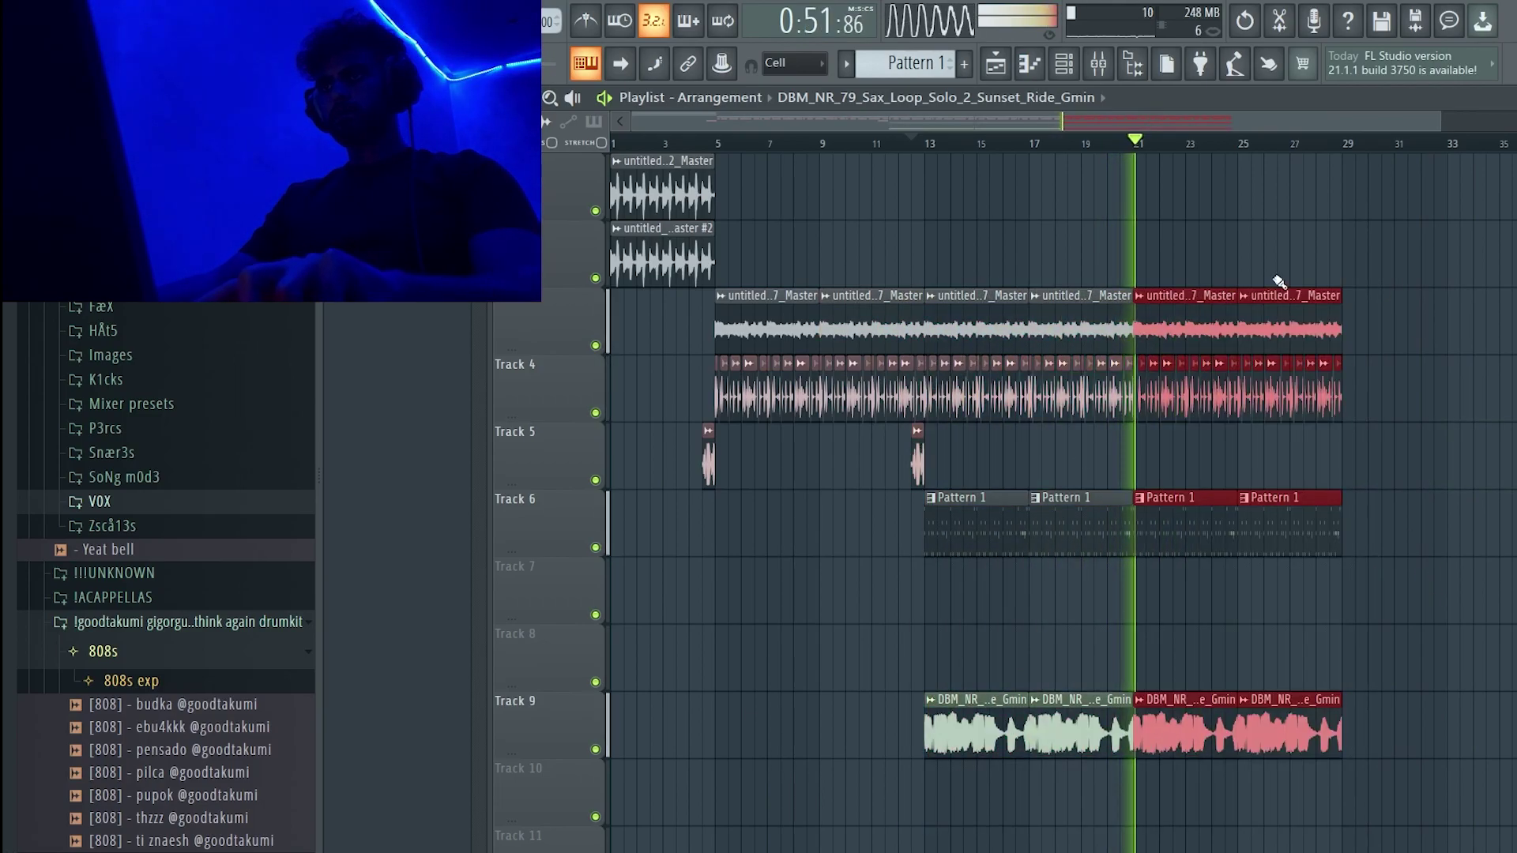
- Copy the short Afrobeat drum hit slice to the start of bar 21 on track 4
ctrl+right_click(1225, 427)
ctrl+right_click(1135, 227)
ctrl+right_click(1019, 434)
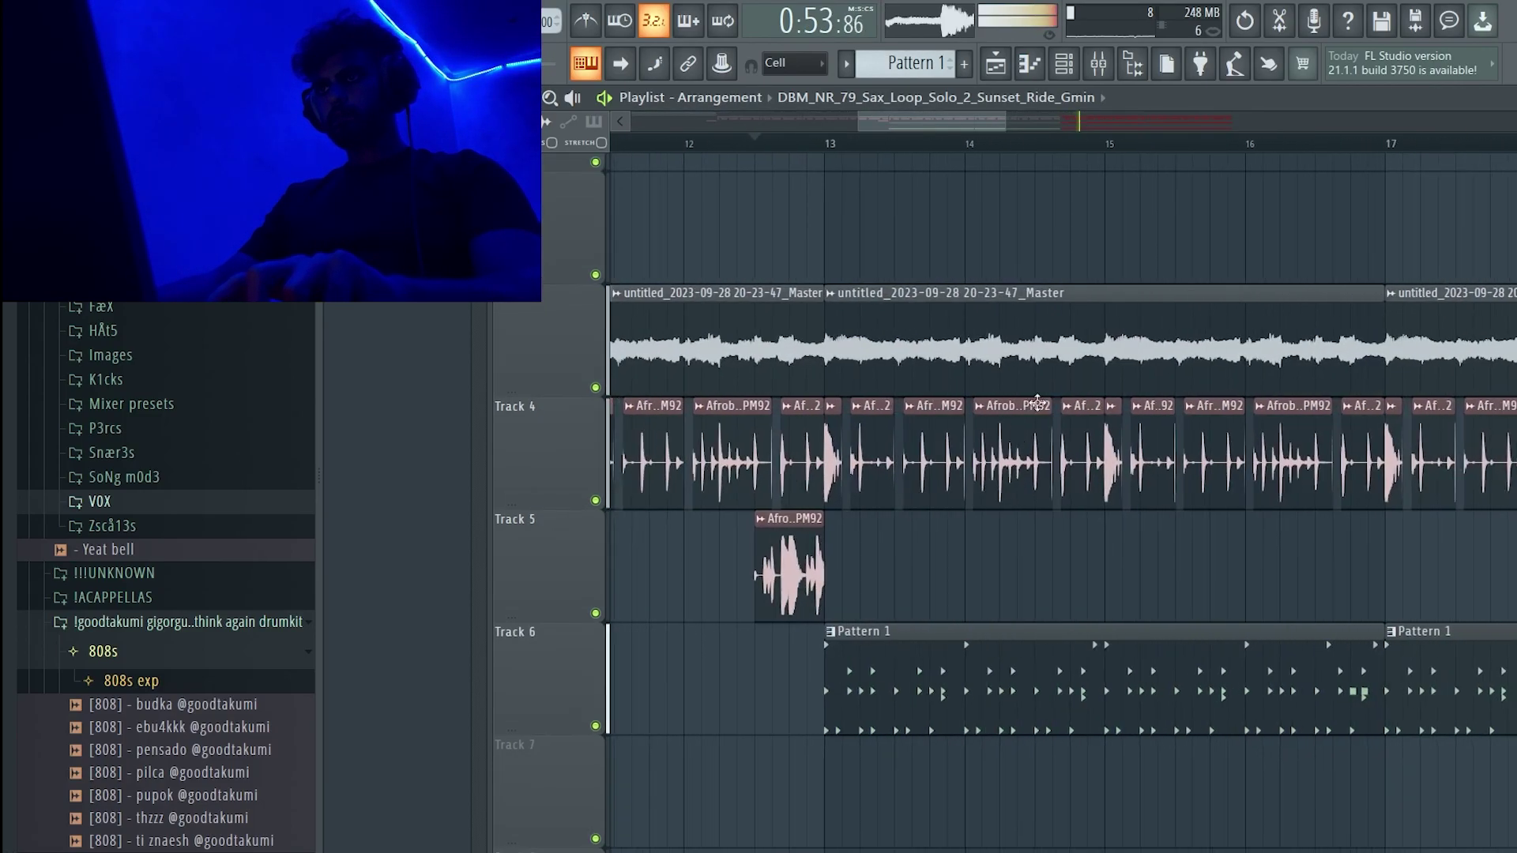
ctrl+right_click(819, 576)
ctrl+right_click(1381, 317)
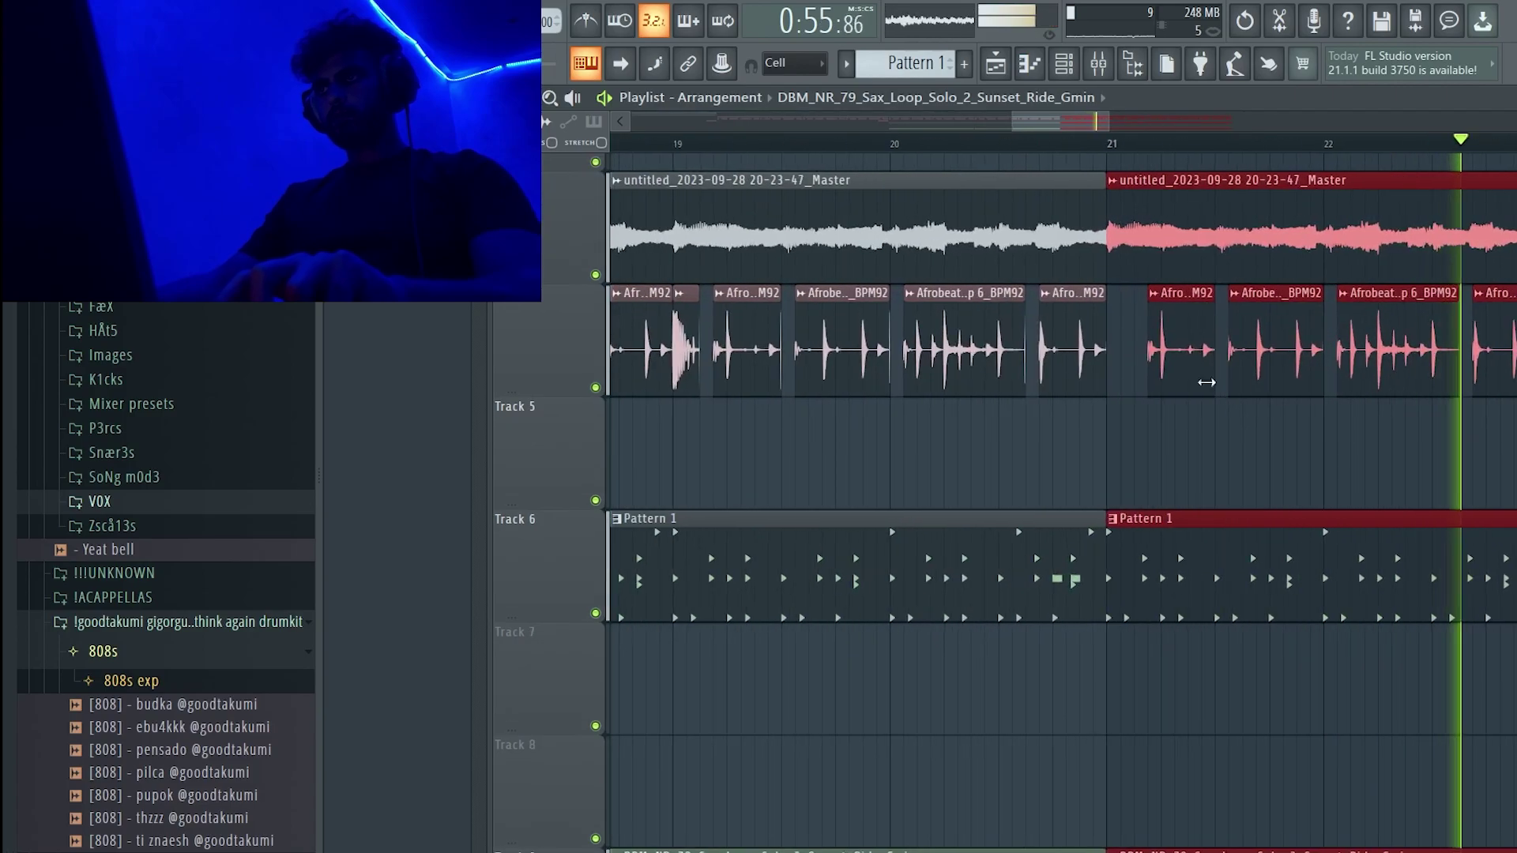
ctrl+right_click(1003, 319)
ctrl+right_click(1003, 319)
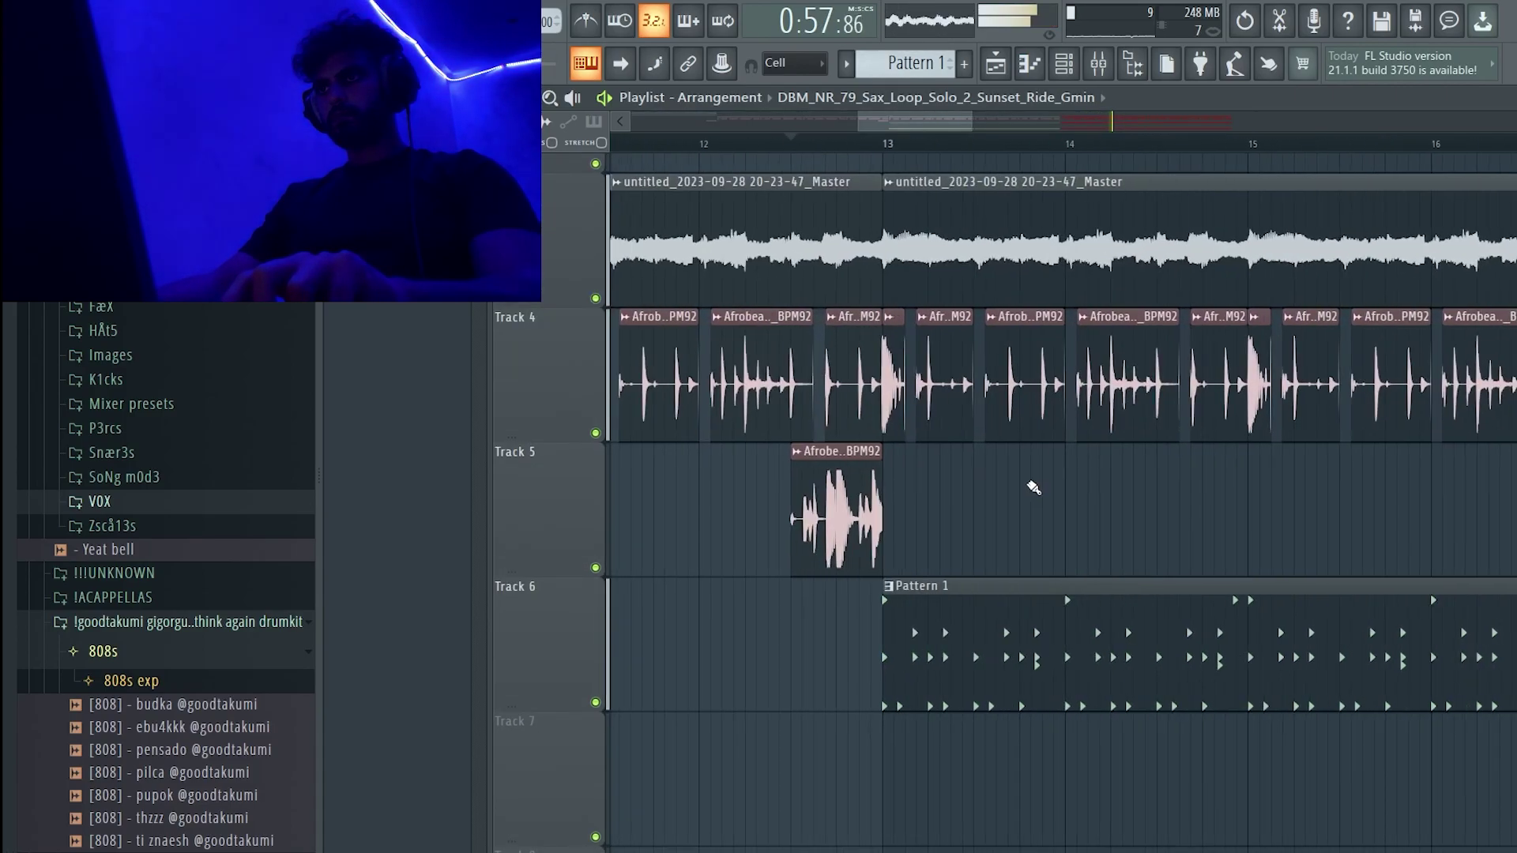
ctrl+right_click(891, 361)
ctrl+right_click(1178, 348)
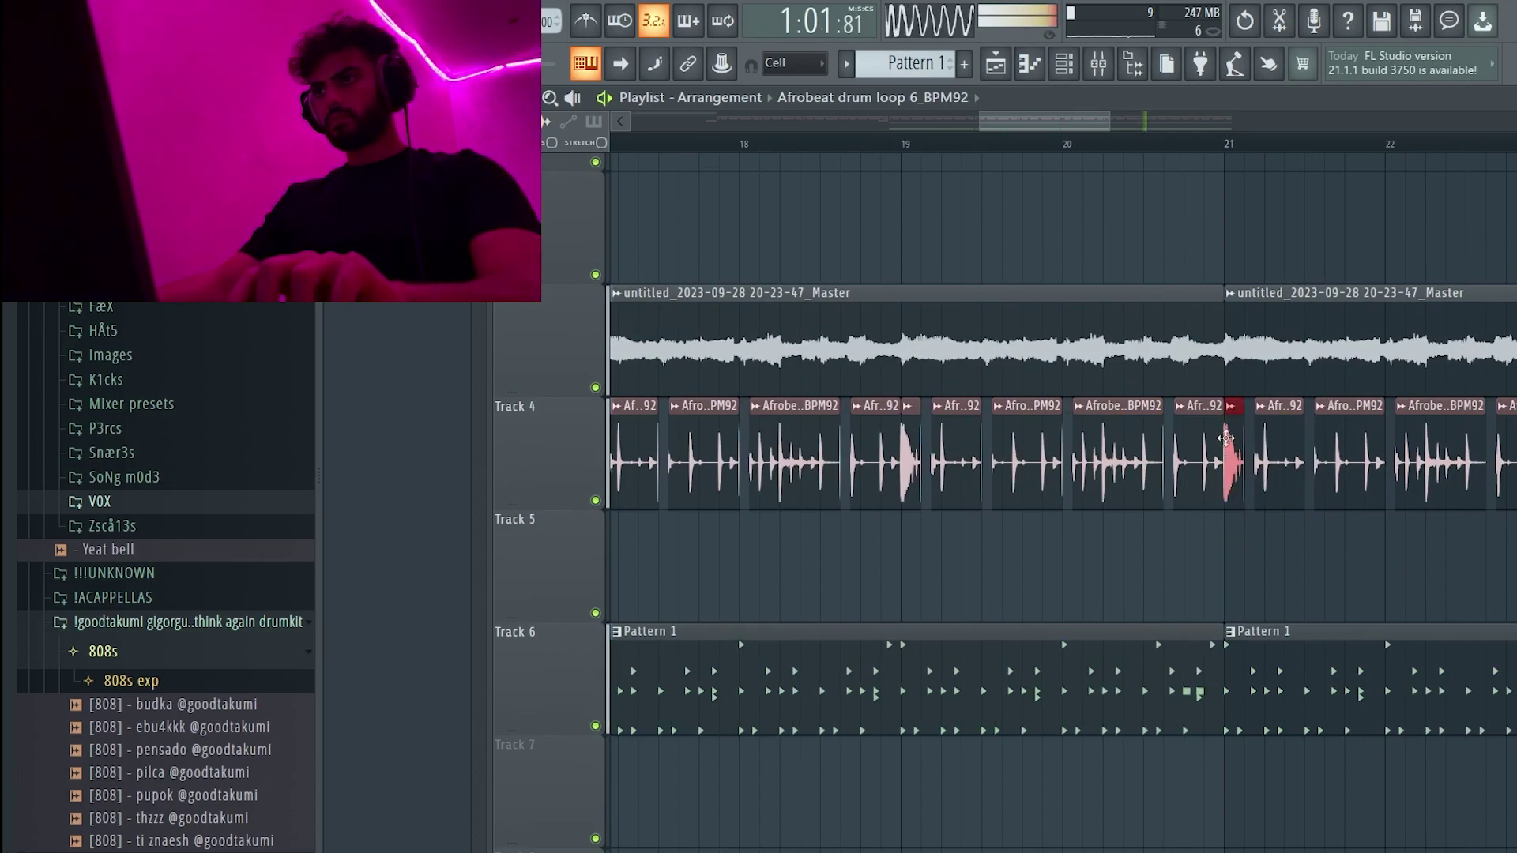
- Place short Afrobeat drum loop slices on track 5 just before bars 13 and 21, deleting the surplus copies
ctrl+right_click(1230, 443)
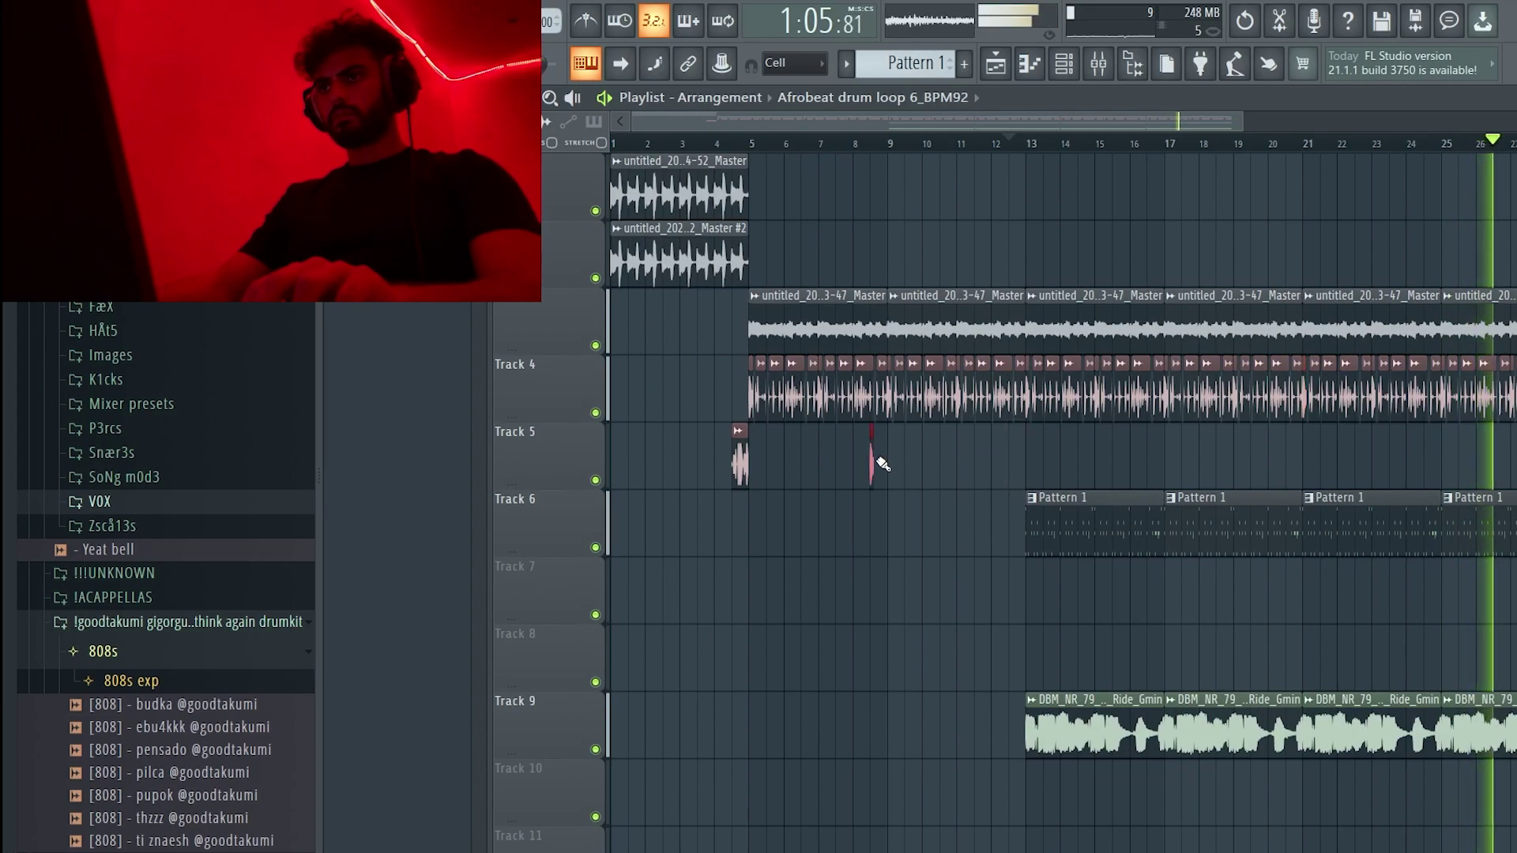
key(ctrl+z)
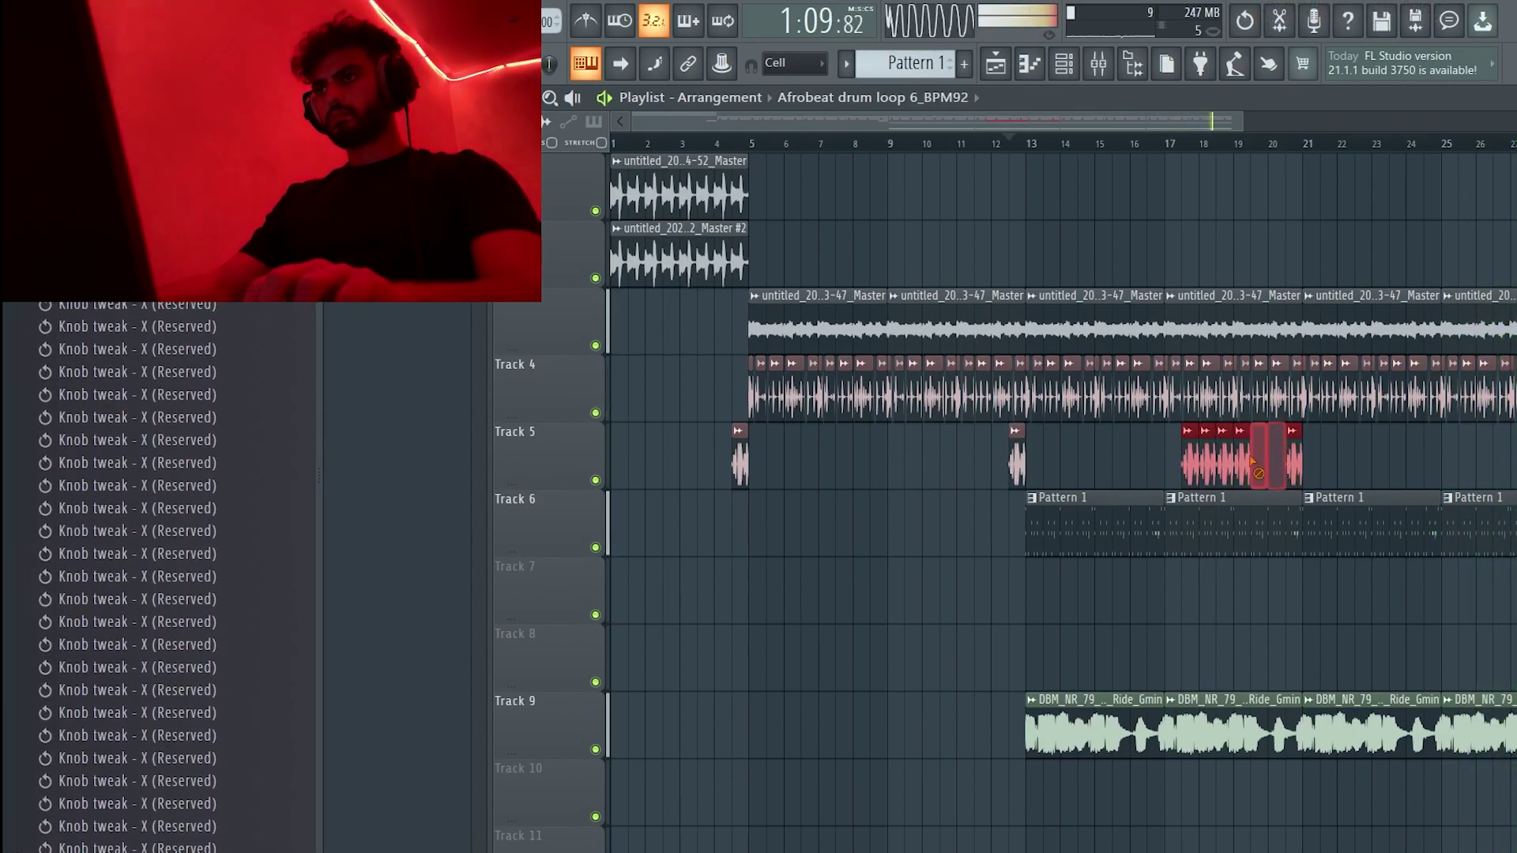
key(Delete)
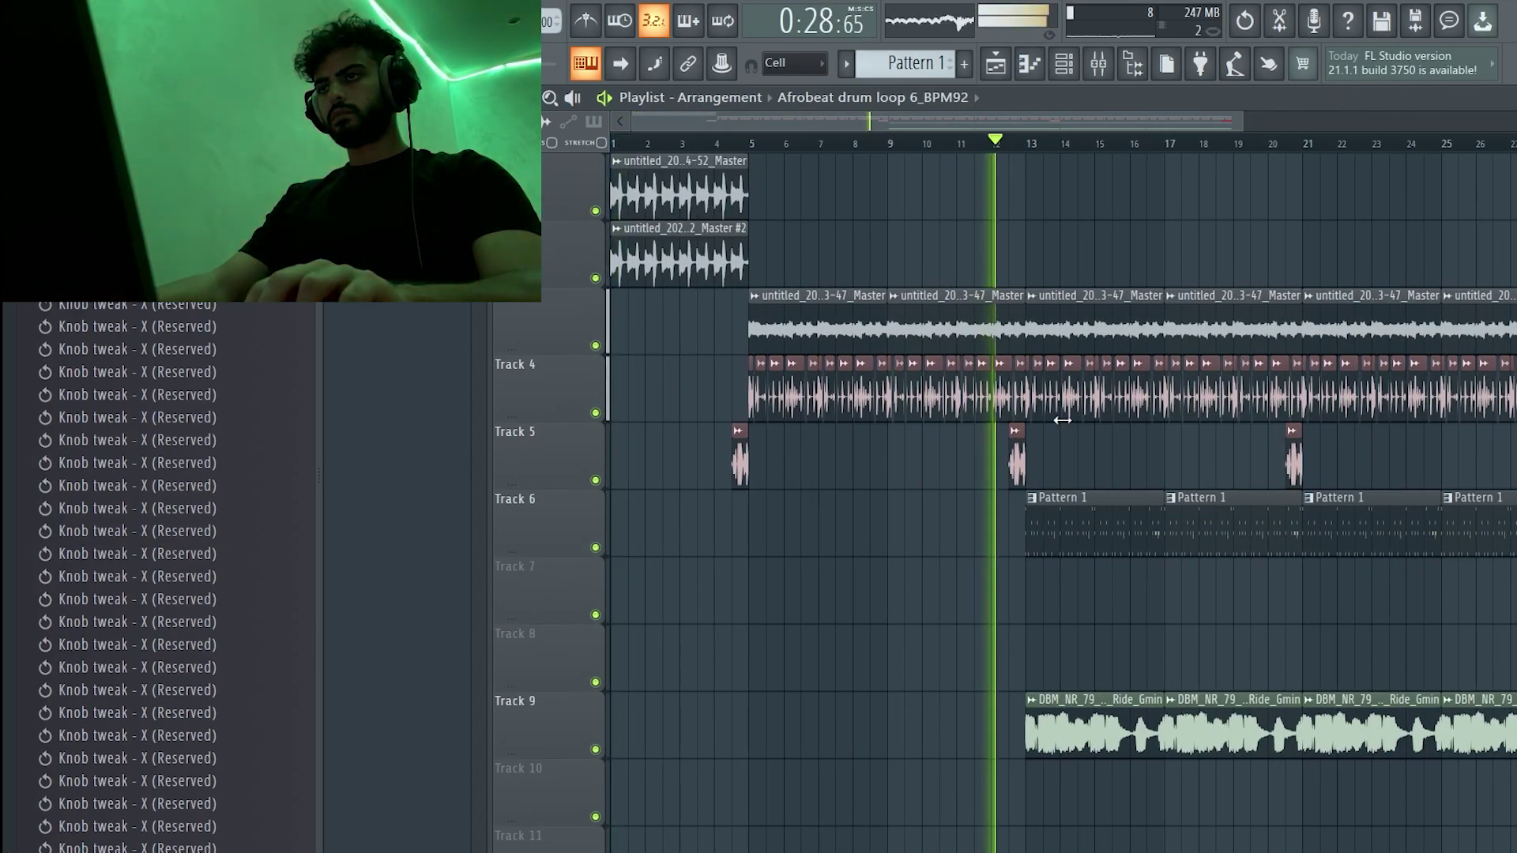
- Move the saxophone clips from track 9 up to track 8 and shorten the bar 13 Pattern 1 clip to end just after bar 16
double_click(1013, 457)
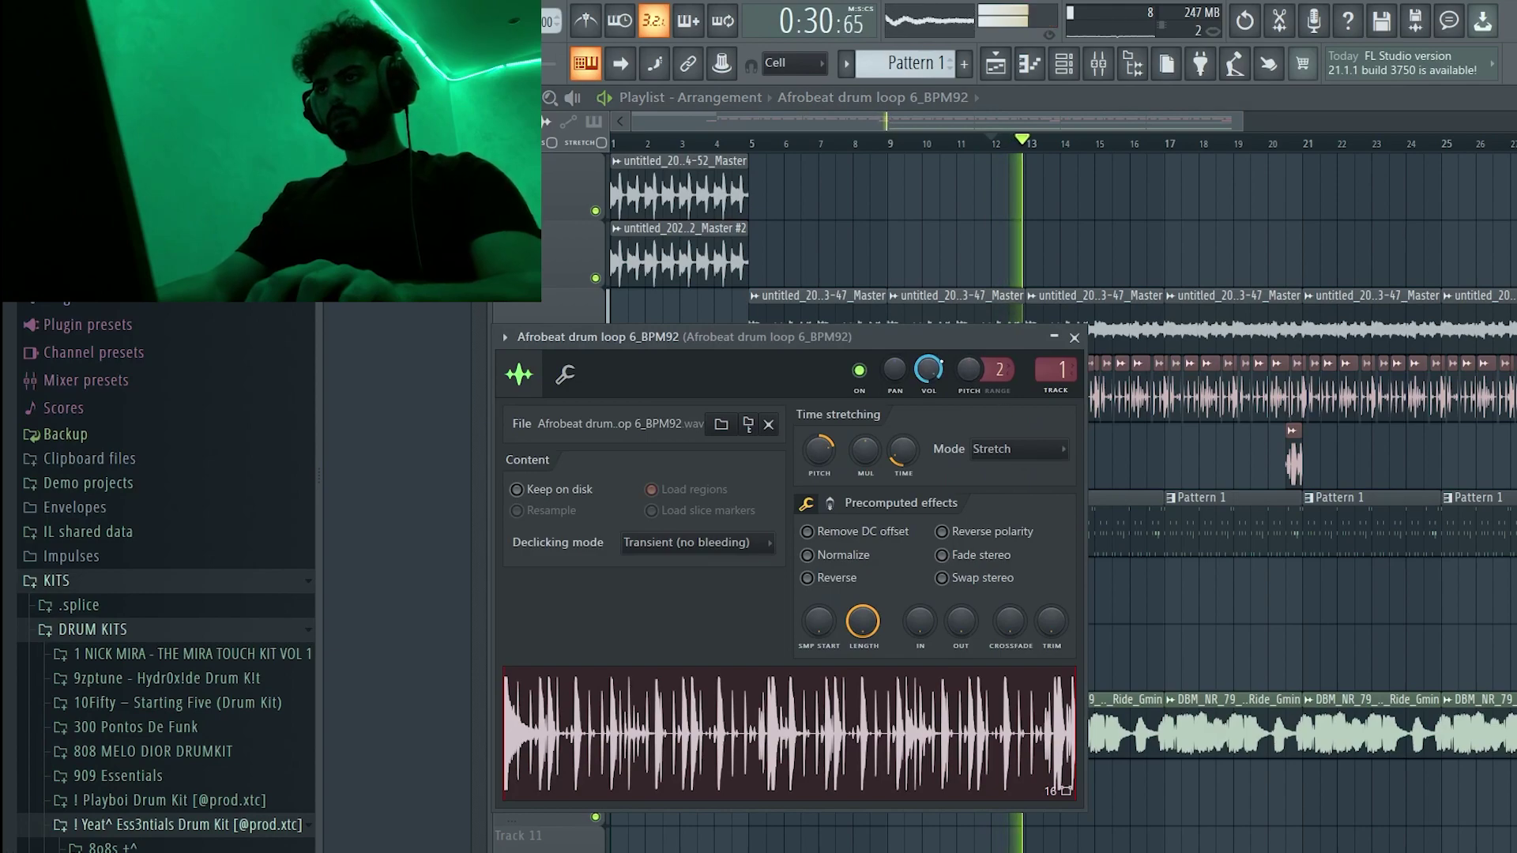
click(1253, 234)
drag(1241, 121, 1516, 121)
drag(1319, 664, 831, 801)
key(shift+Up)
click(1319, 523)
key(ctrl+z)
drag(1318, 218, 738, 718)
drag(1376, 229, 827, 704)
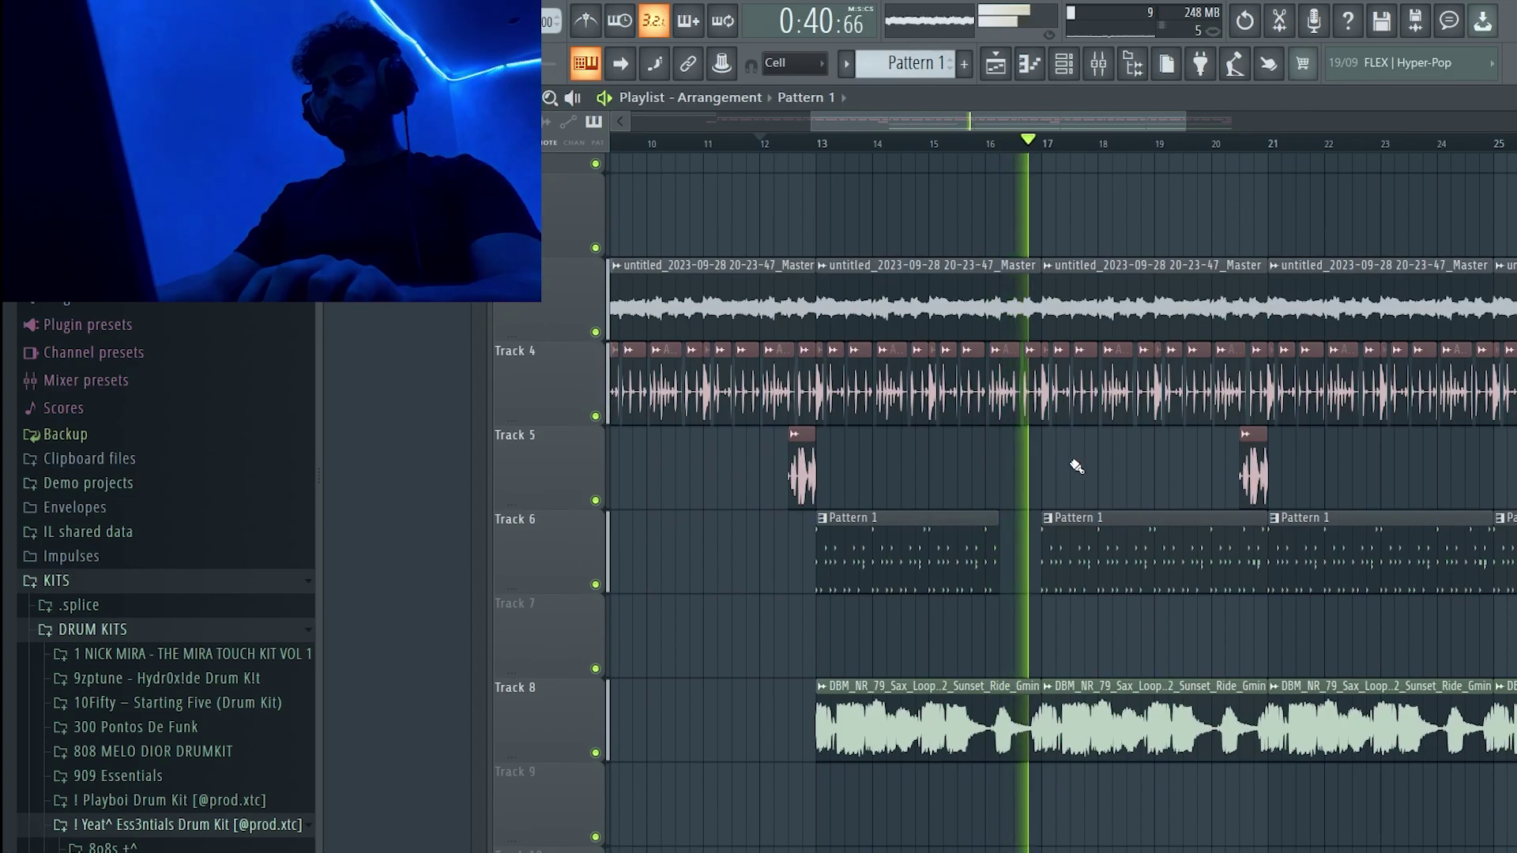
- Move all clips on tracks 4, 5, 6 and 8 down by two tracks
click(357, 98)
click(379, 174)
ctrl+right_click(1129, 199)
drag(1246, 122, 1514, 122)
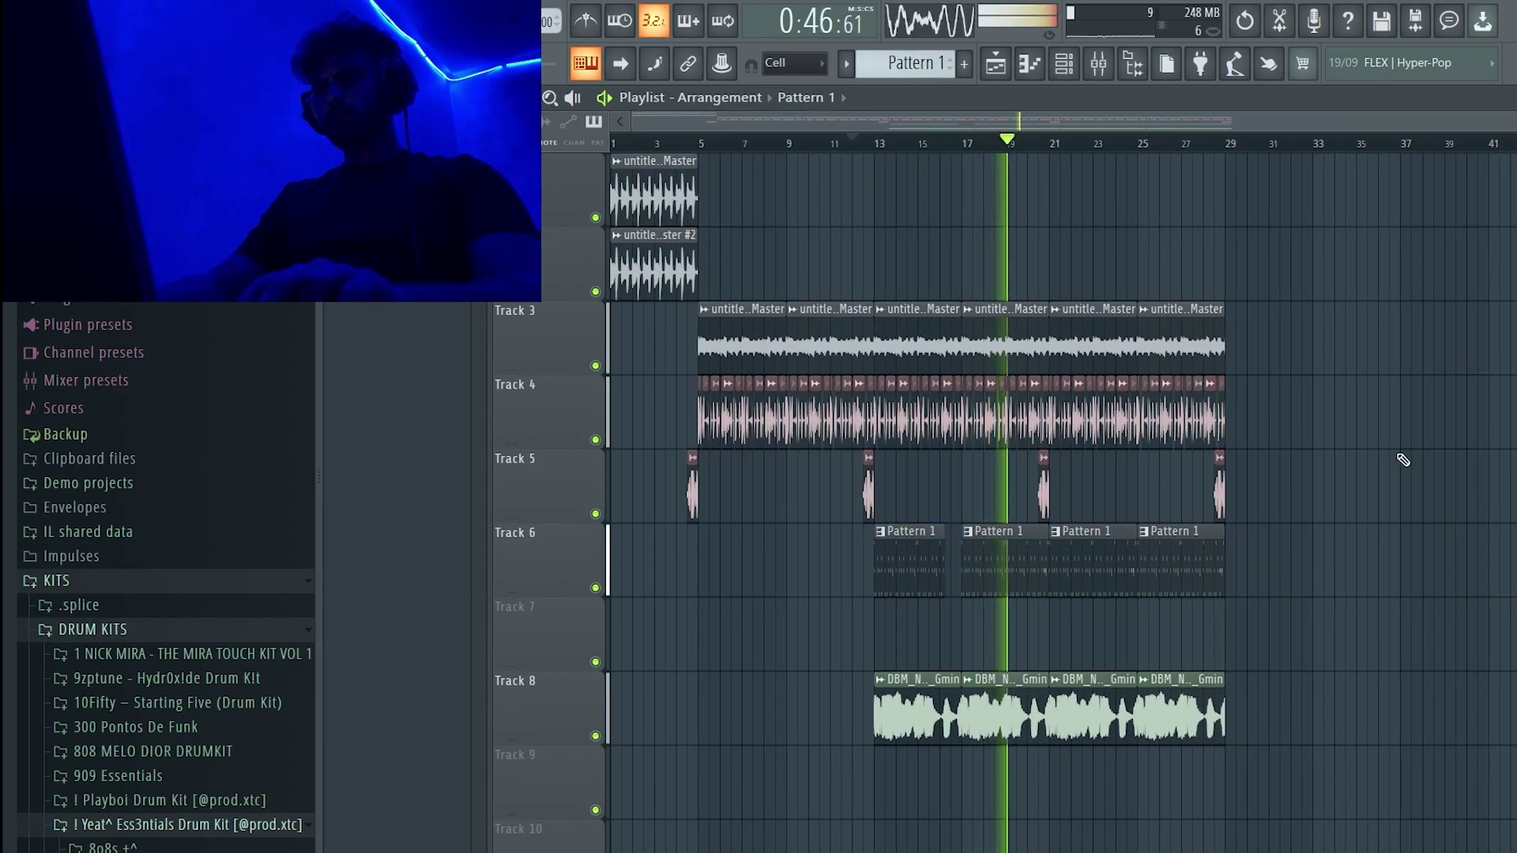
drag(1411, 657, 838, 749)
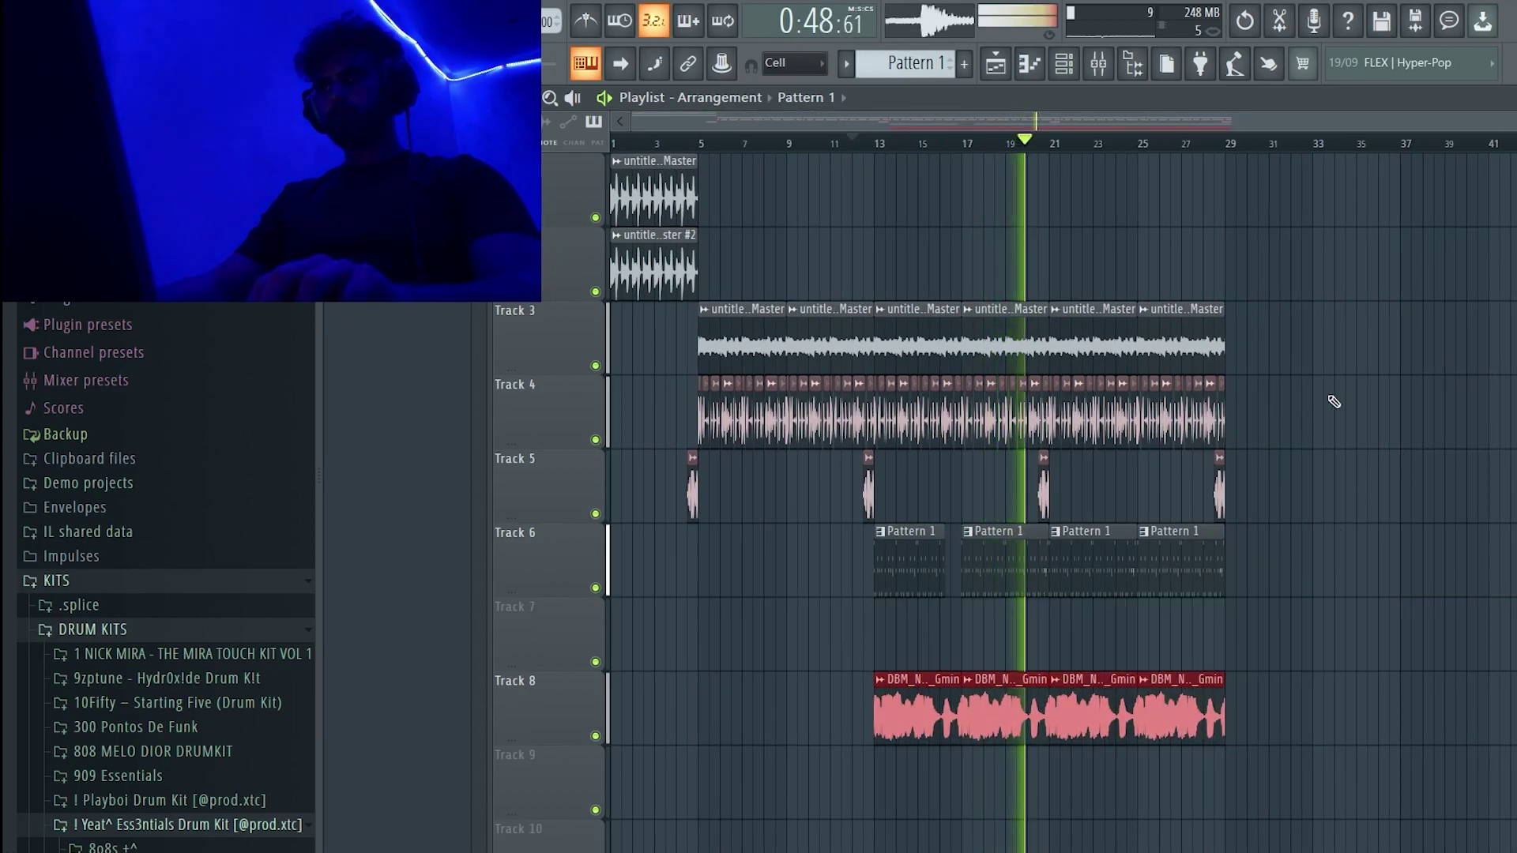
drag(1357, 316, 648, 725)
drag(1274, 444, 371, 820)
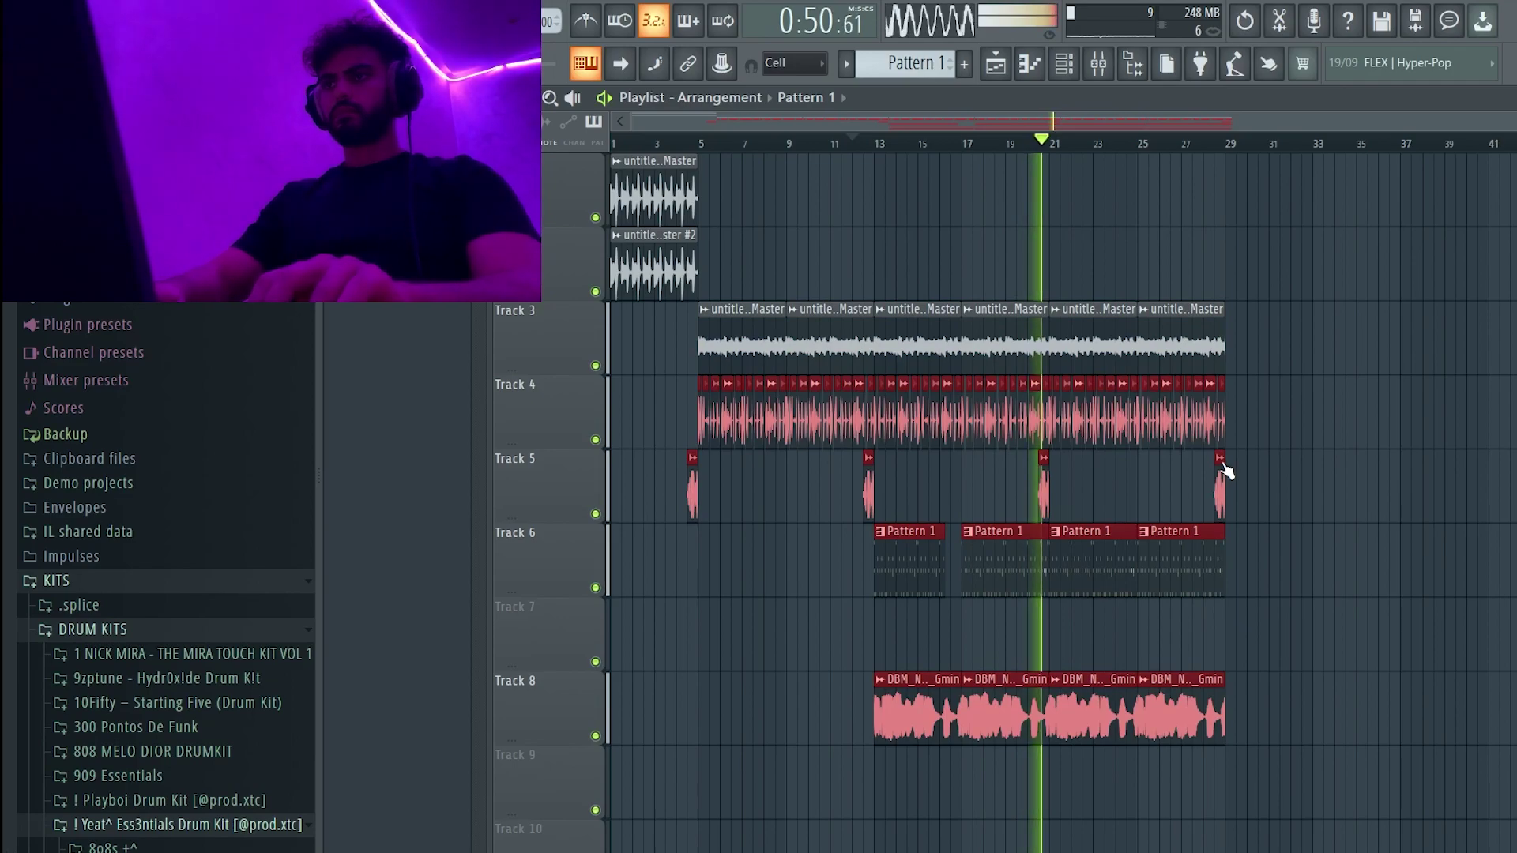
key(shift+Down)
key(shift+Down)
scroll(1186, 467, down, 1)
scroll(1168, 467, up, 3)
- Move only the saxophone clips up six tracks to track 4, directly beneath the main sample loop
drag(986, 639, 1513, 759)
key(shift+Up)
key(shift+Up)
key(shift+Up)
key(shift+Up)
key(shift+Up)
key(shift+Up)
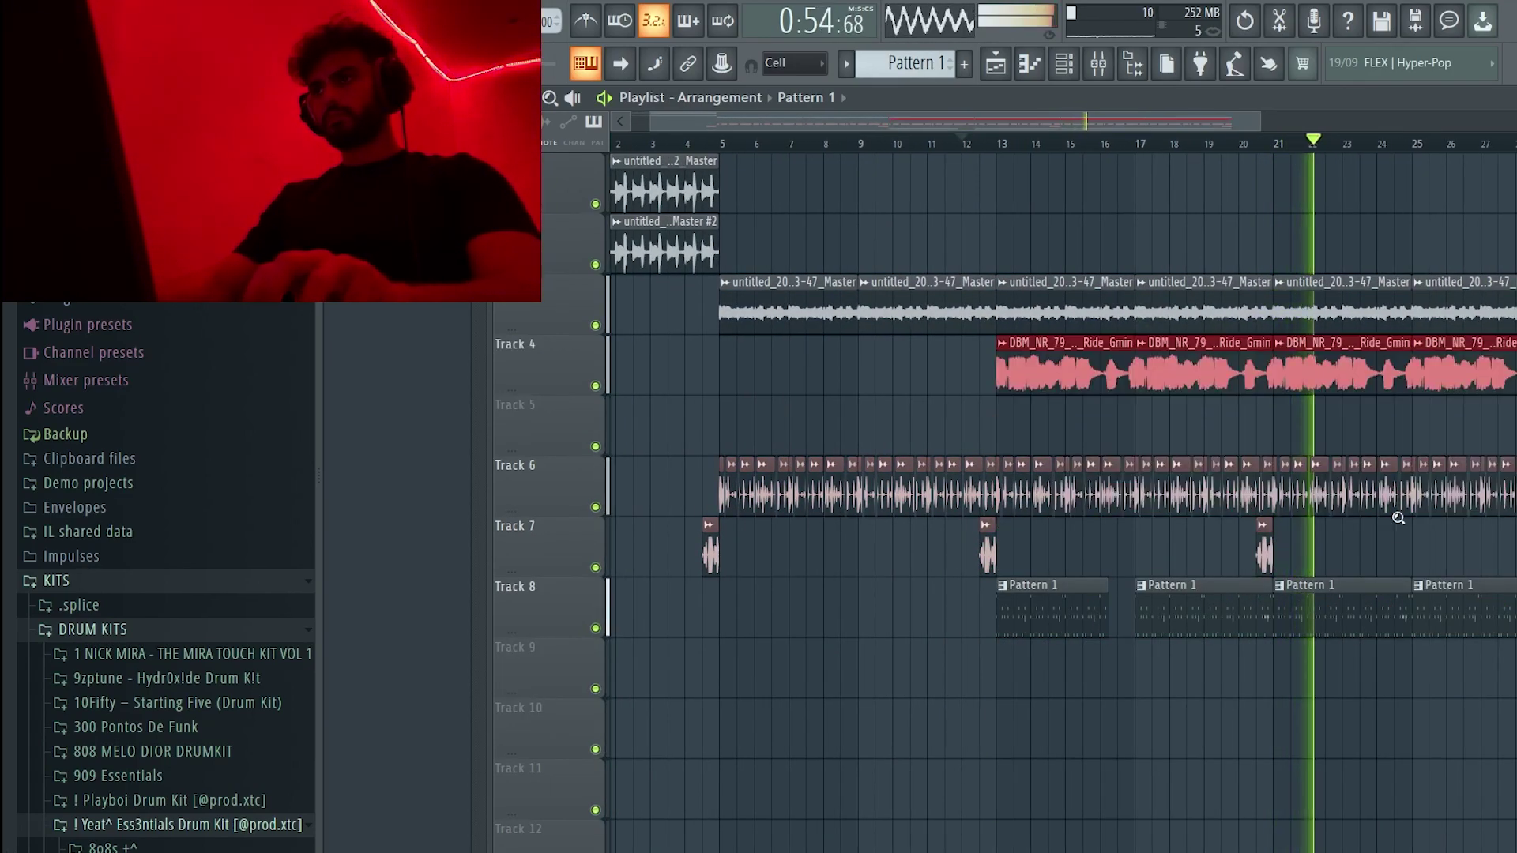
- Clear the clip selection and play the arrangement from bar 1
scroll(1399, 518, up, 1)
drag(1243, 121, 1513, 121)
drag(1099, 139, 985, 140)
key(space)
key(ctrl+d)
scroll(1209, 220, up, 2)
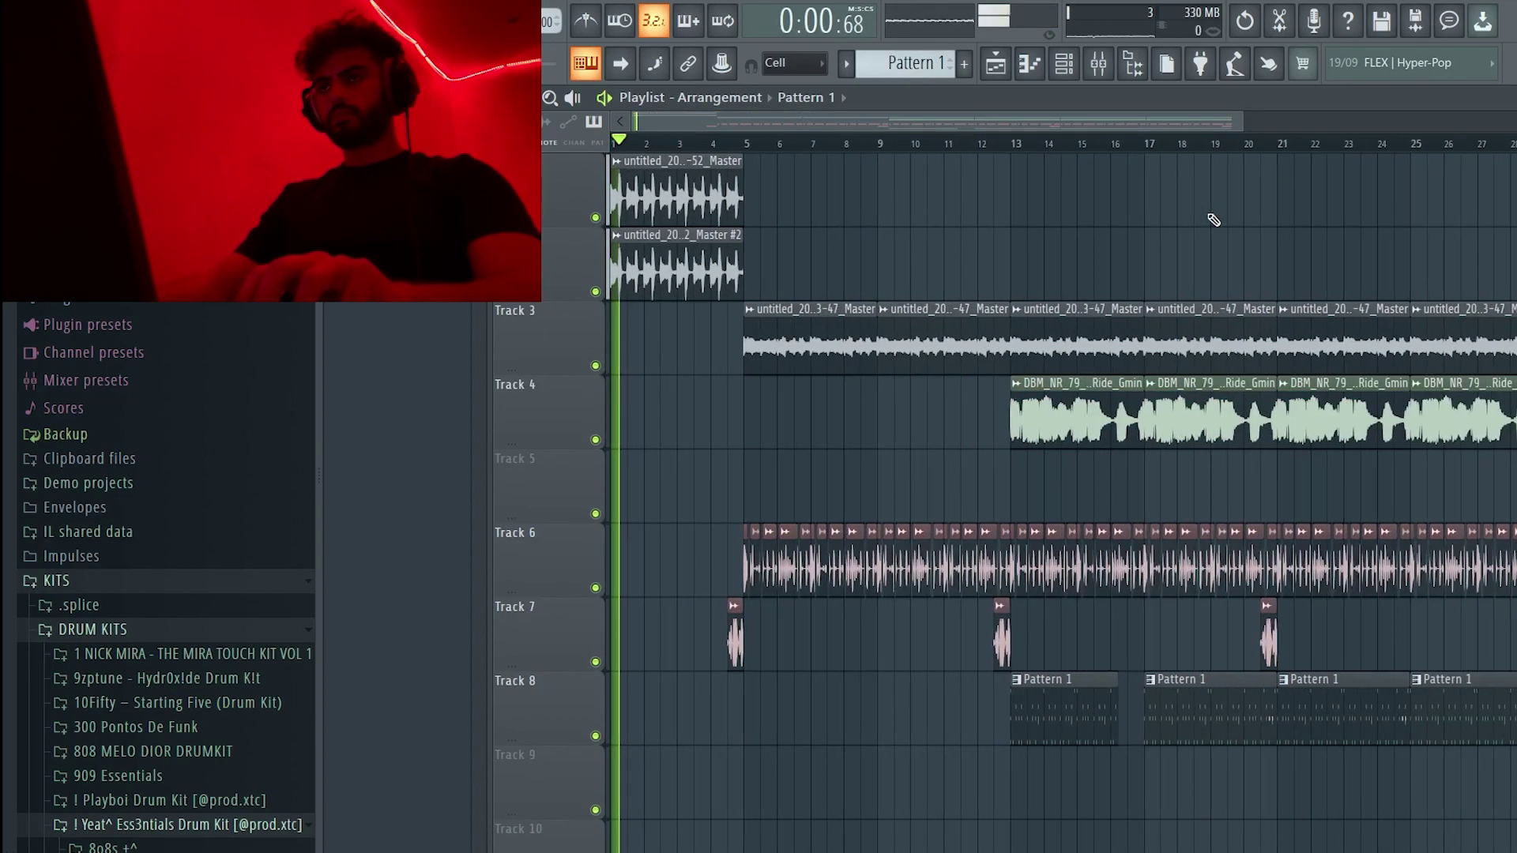
- Copy a saxophone clip to bar 1 on track 4, make it unique and adjust its pitch in the channel settings
drag(1112, 396, 677, 426)
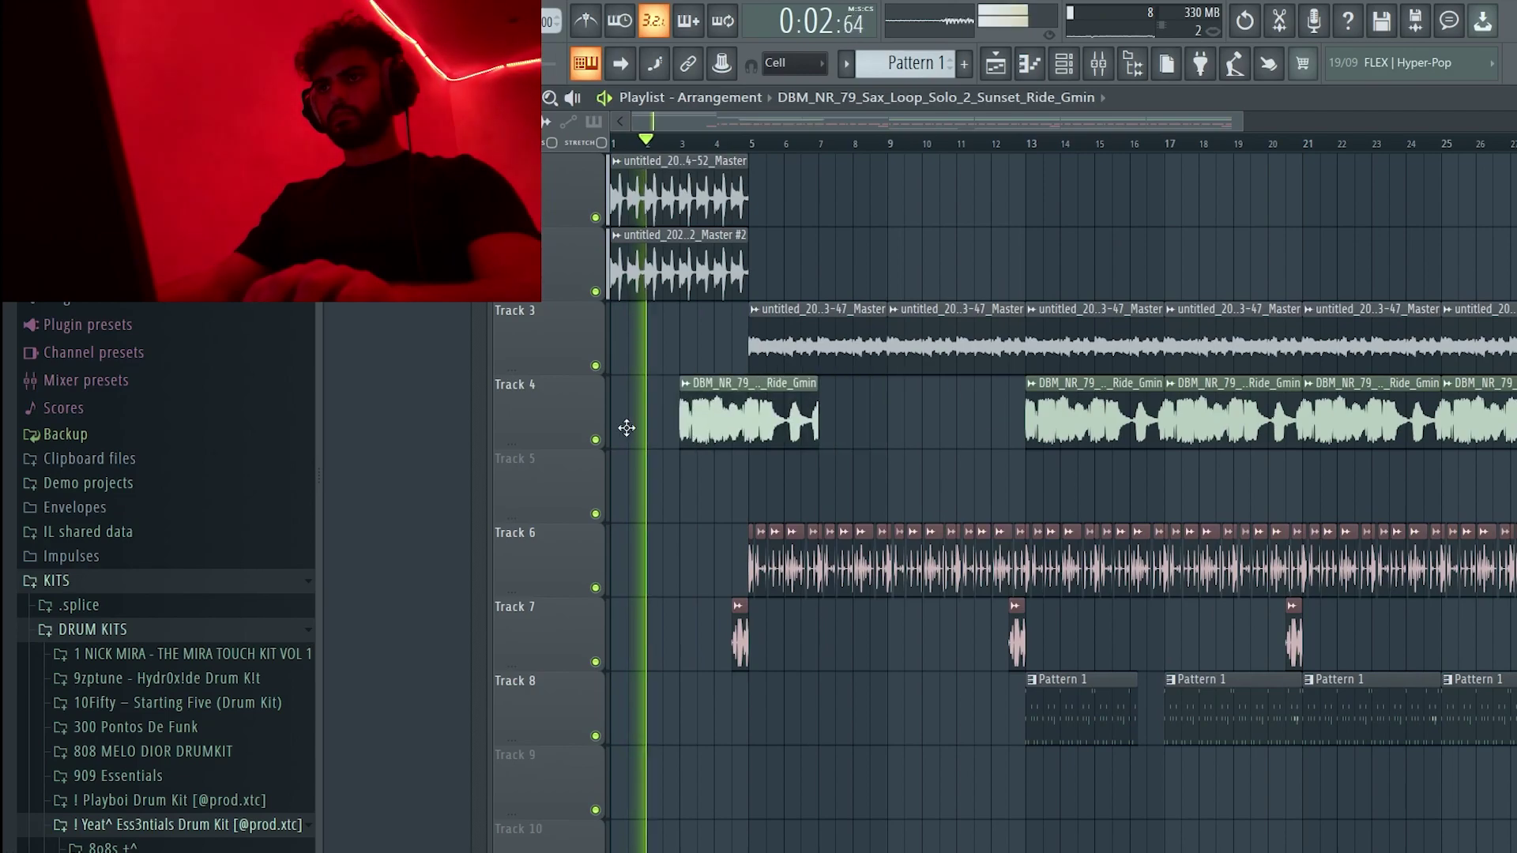
right_click(614, 394)
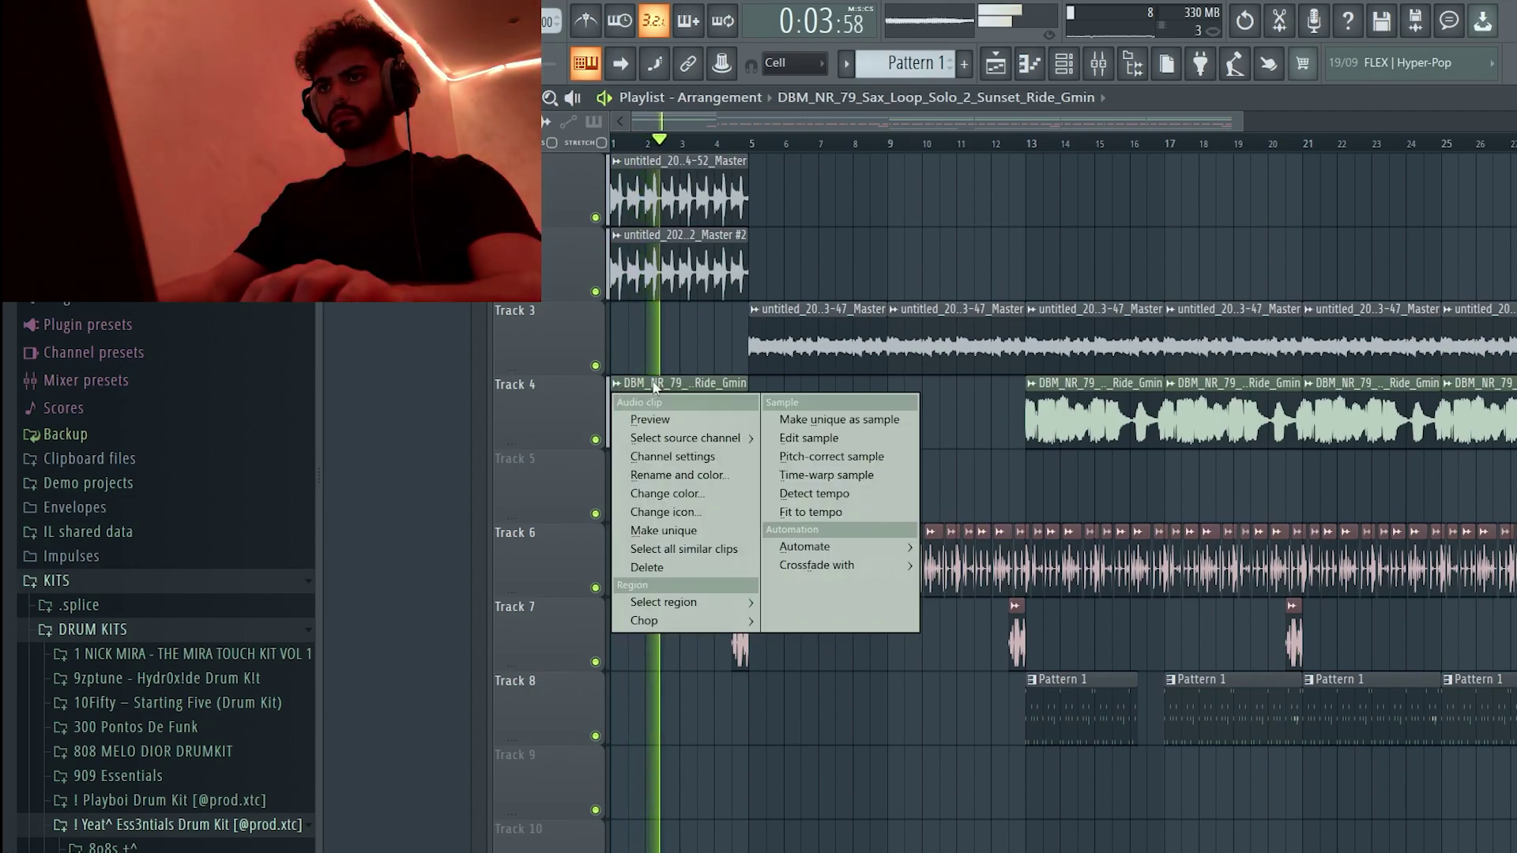
click(710, 531)
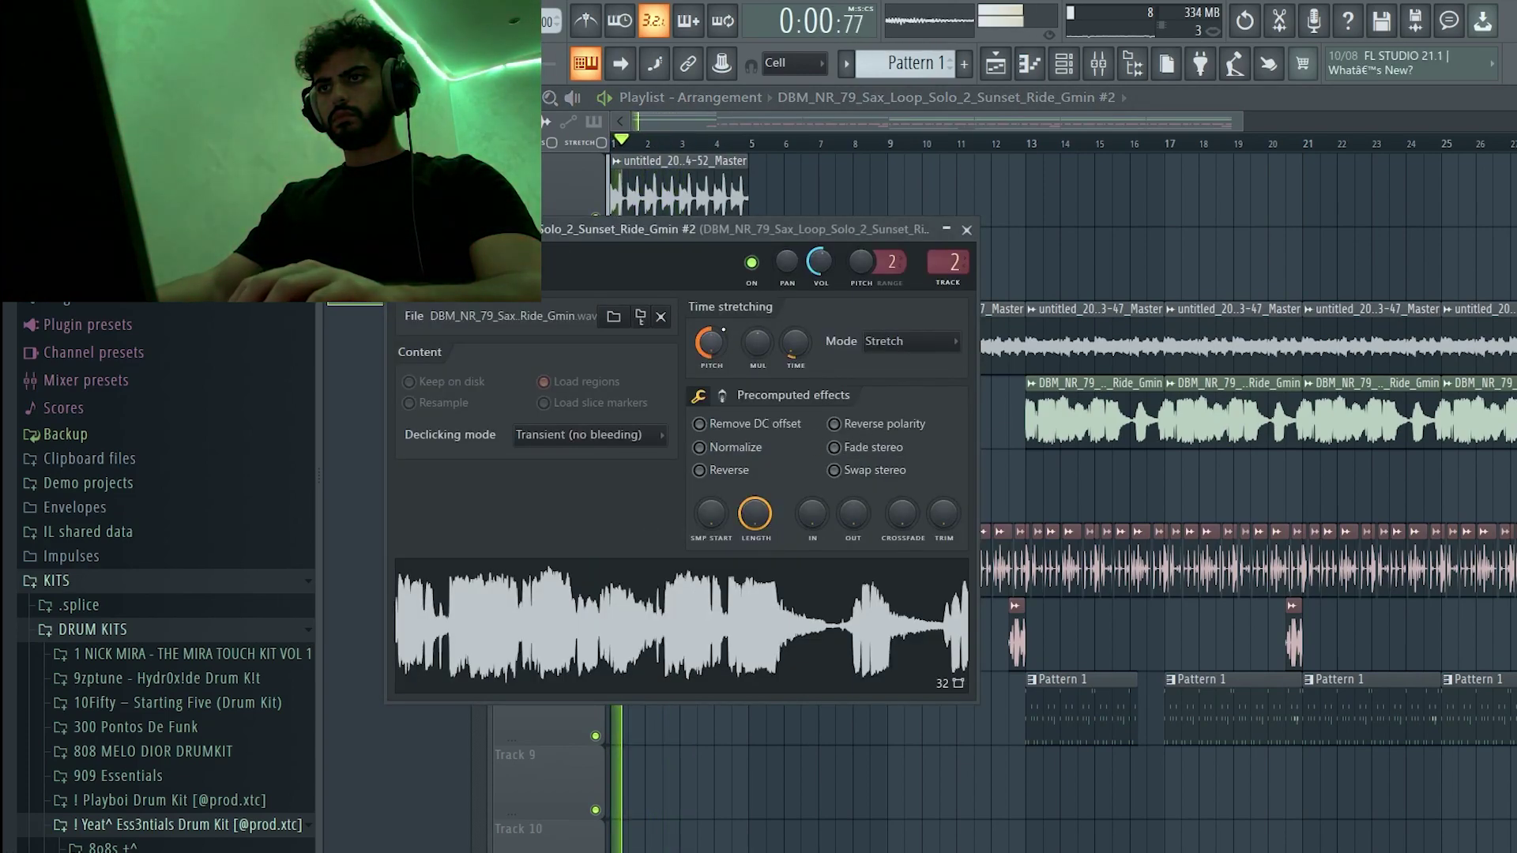
click(978, 199)
right_click(1028, 204)
- Duplicate the unique saxophone clip to bar 5 on track 4 and delete the copy at bar 1
drag(830, 419, 613, 423)
key(ctrl+b)
right_click(641, 419)
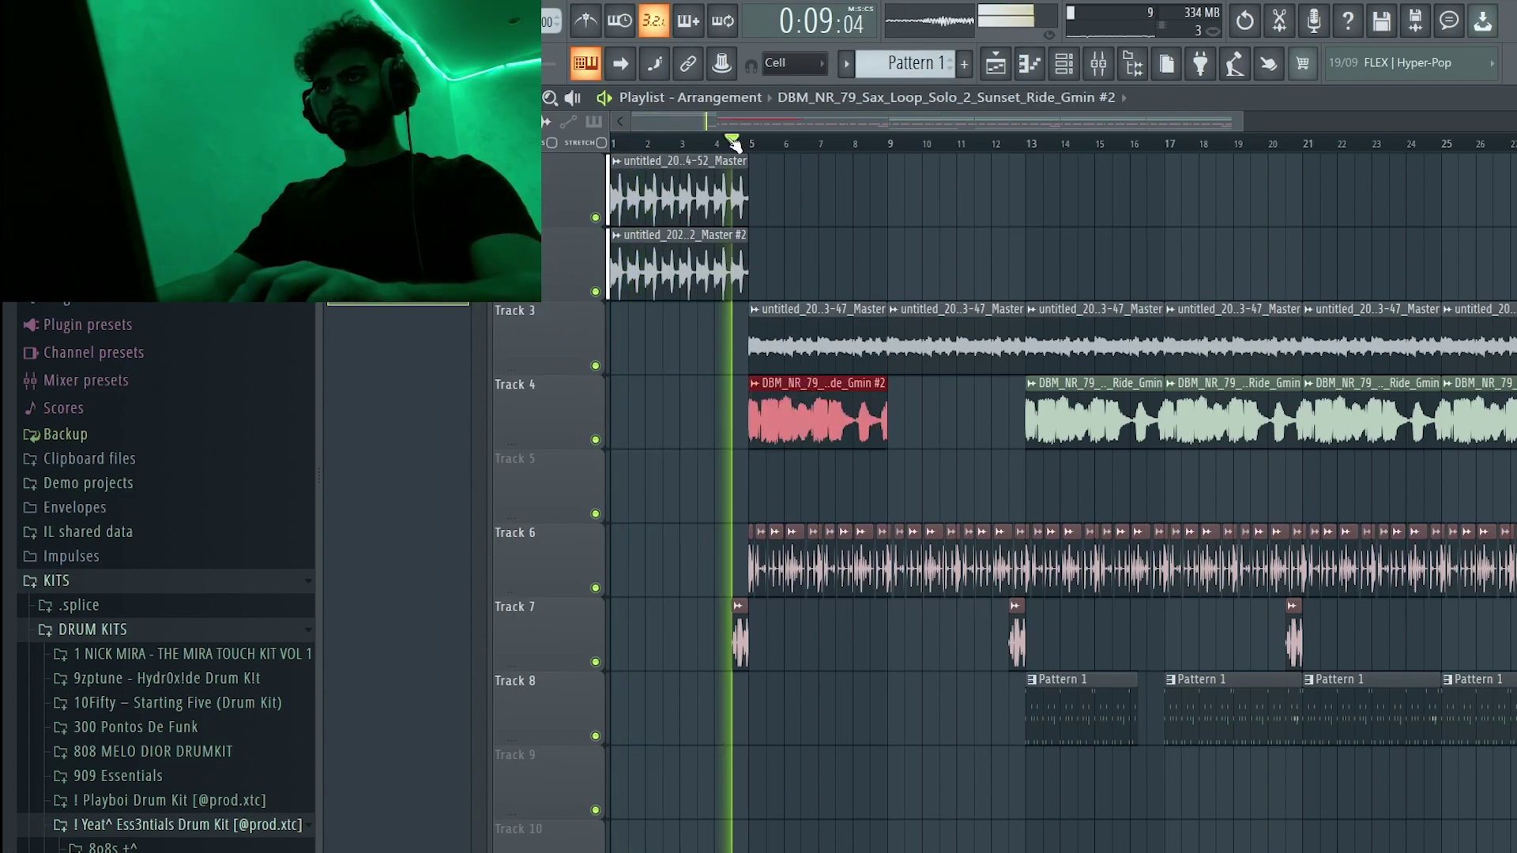
click(921, 203)
right_click(920, 203)
- Try removing the drum slices on track 6 between bars 5 and 7, and undo the deletion
right_click(756, 579)
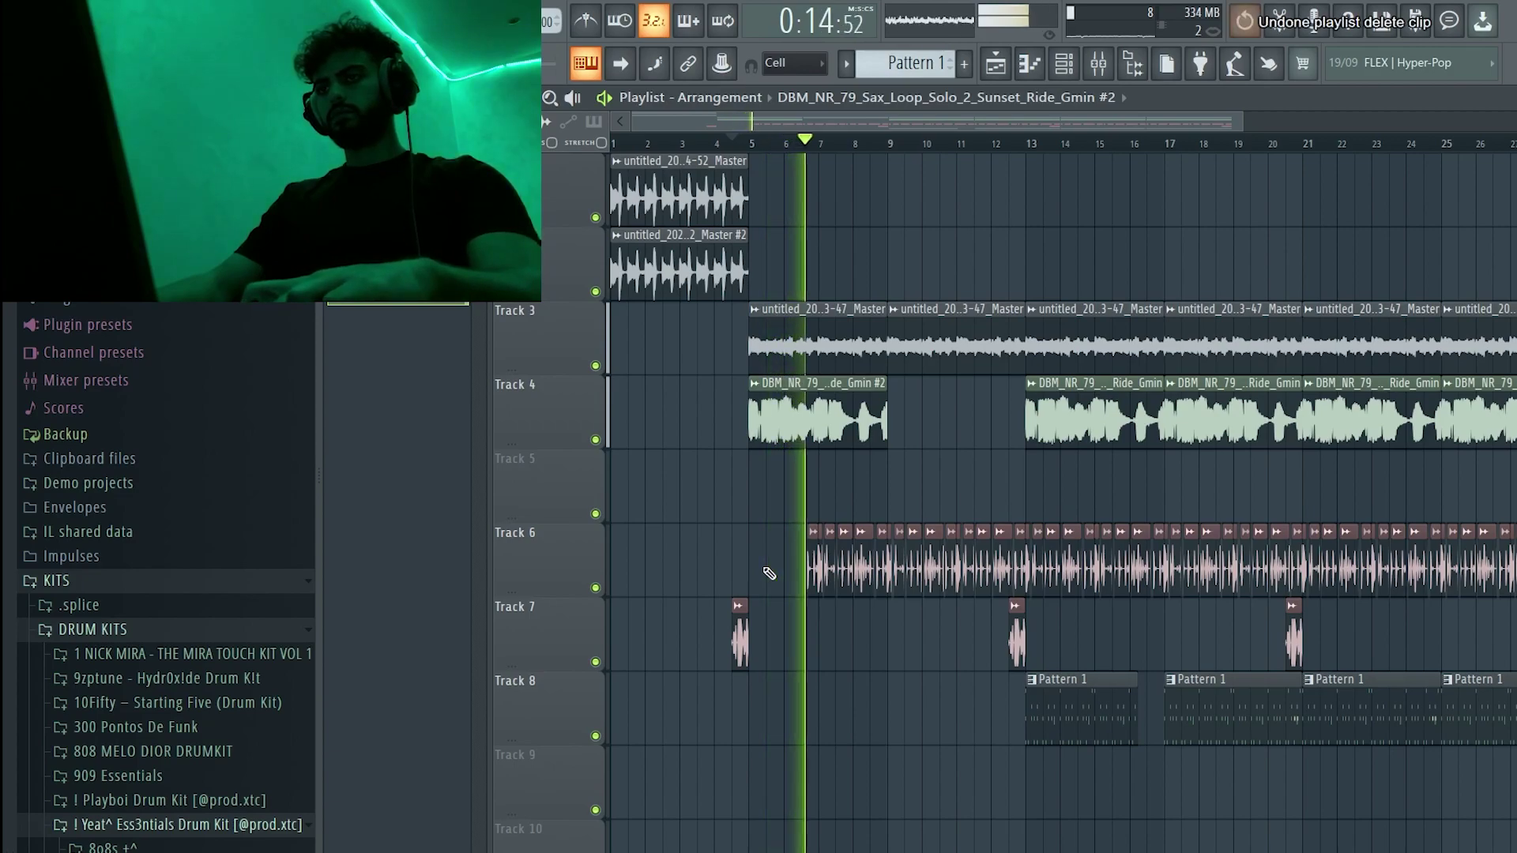
key(ctrl+z)
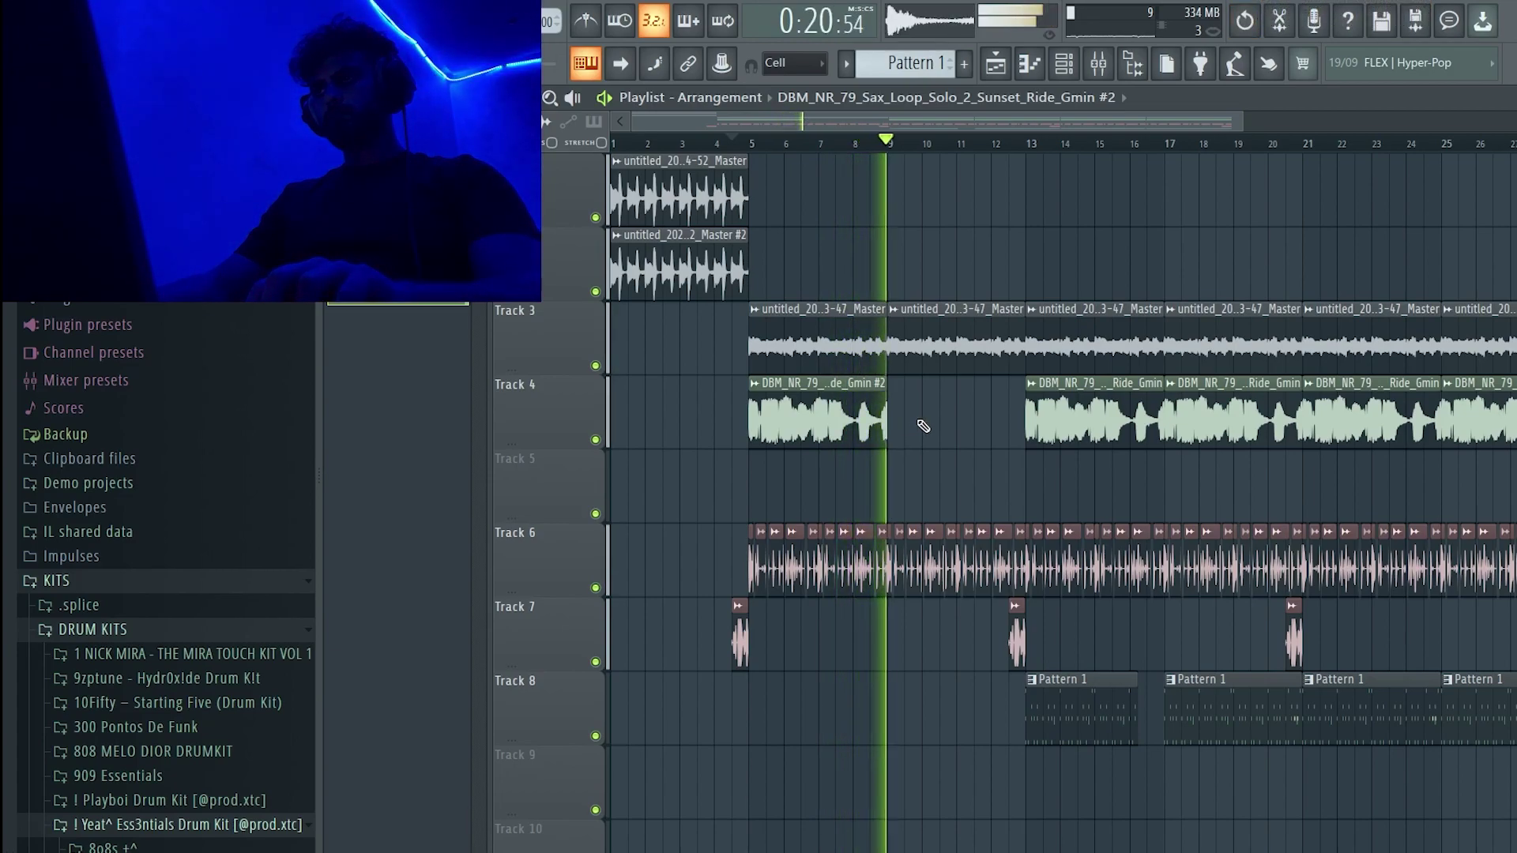
- Place two unique saxophone clips on track 5 from bar 17 to bar 25 and delete the stray pasted copy
mouse_move(807, 419)
mouse_down()
mouse_move(1203, 491)
mouse_move(1403, 491)
mouse_up()
ctrl+drag(1465, 297, 1514, 849)
key(ctrl+v)
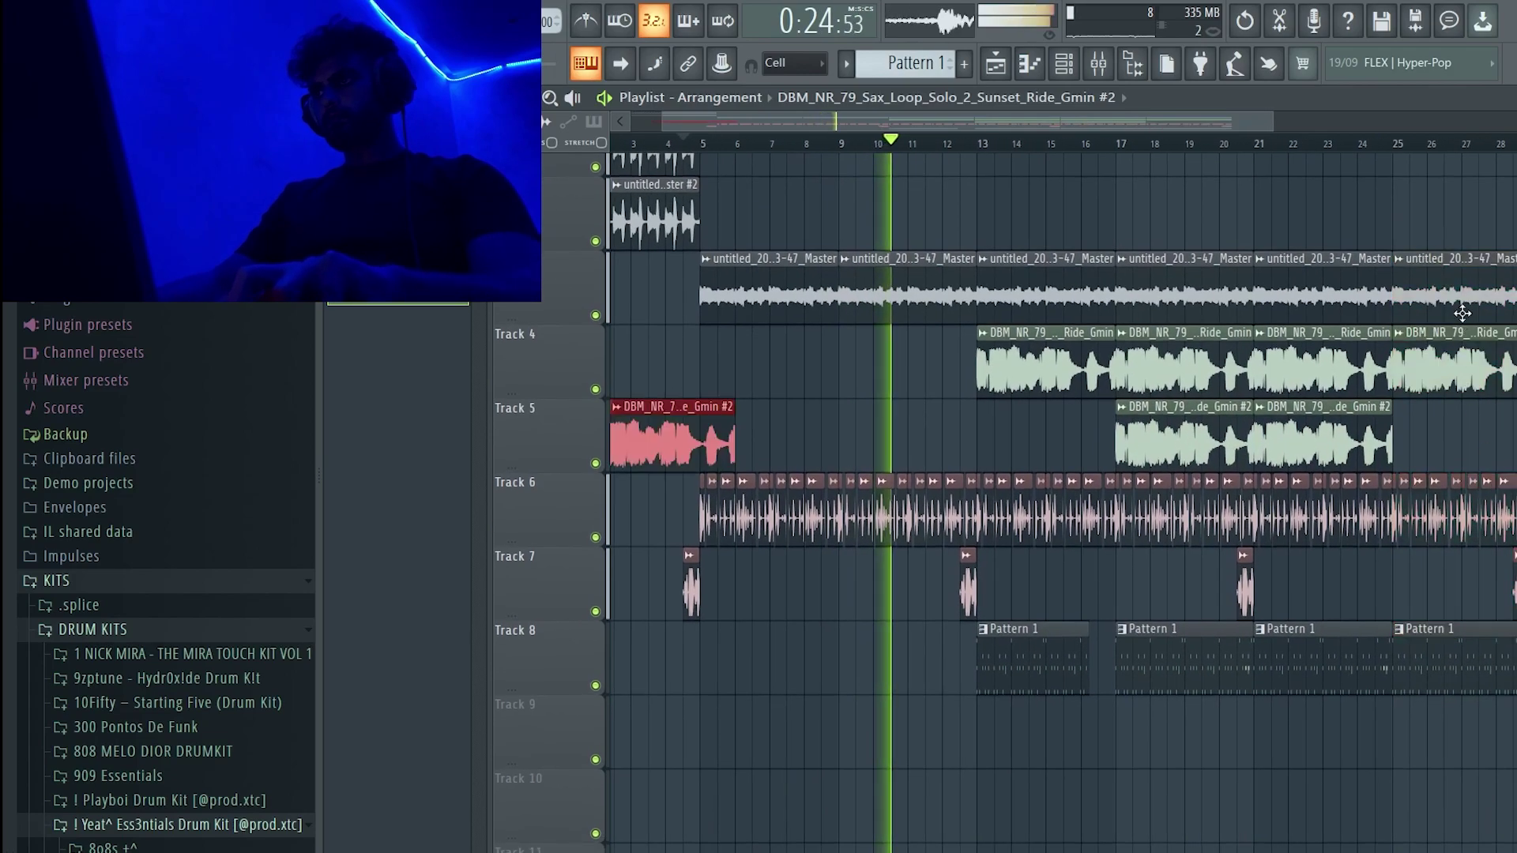
key(Delete)
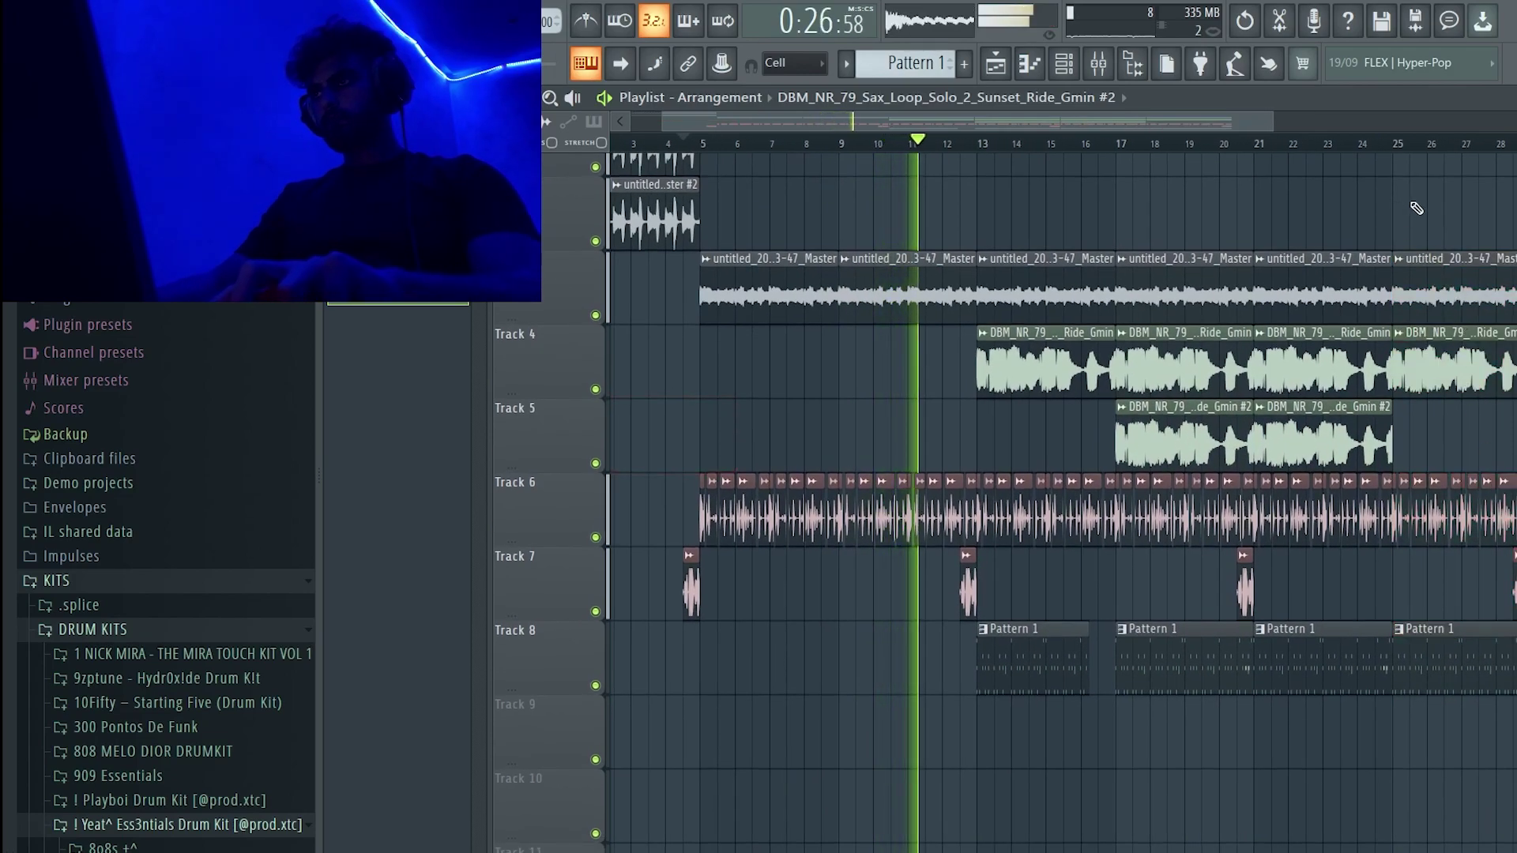
- Duplicate the bar 25 to 29 clips on tracks 3, 4, 6 and 8 to start at bar 29
ctrl+drag(1400, 204, 1514, 848)
key(ctrl+b)
ctrl+drag(1340, 197, 1195, 621)
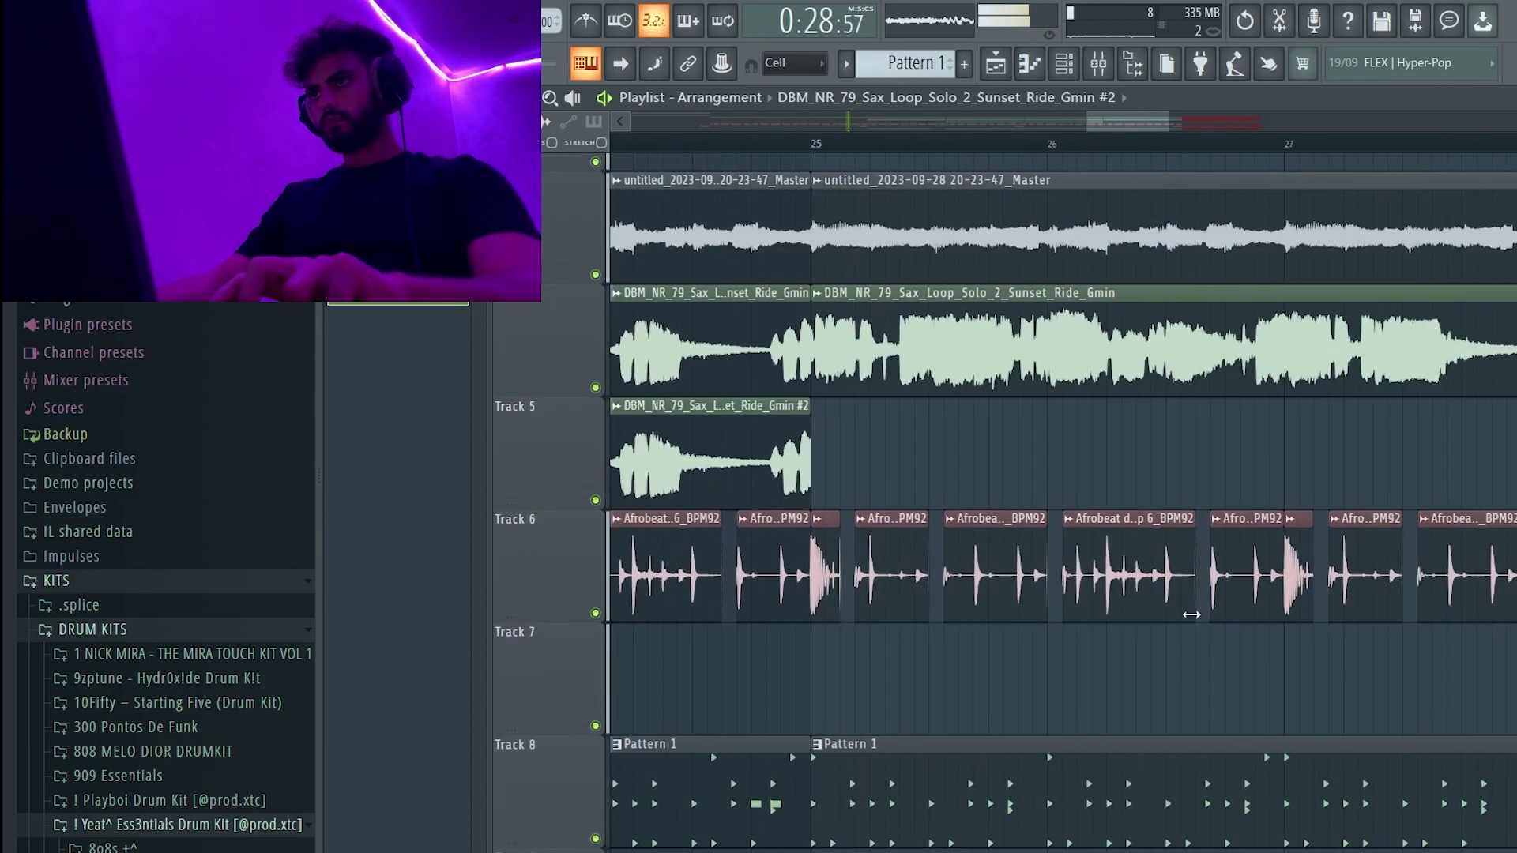
ctrl+right_click(1195, 621)
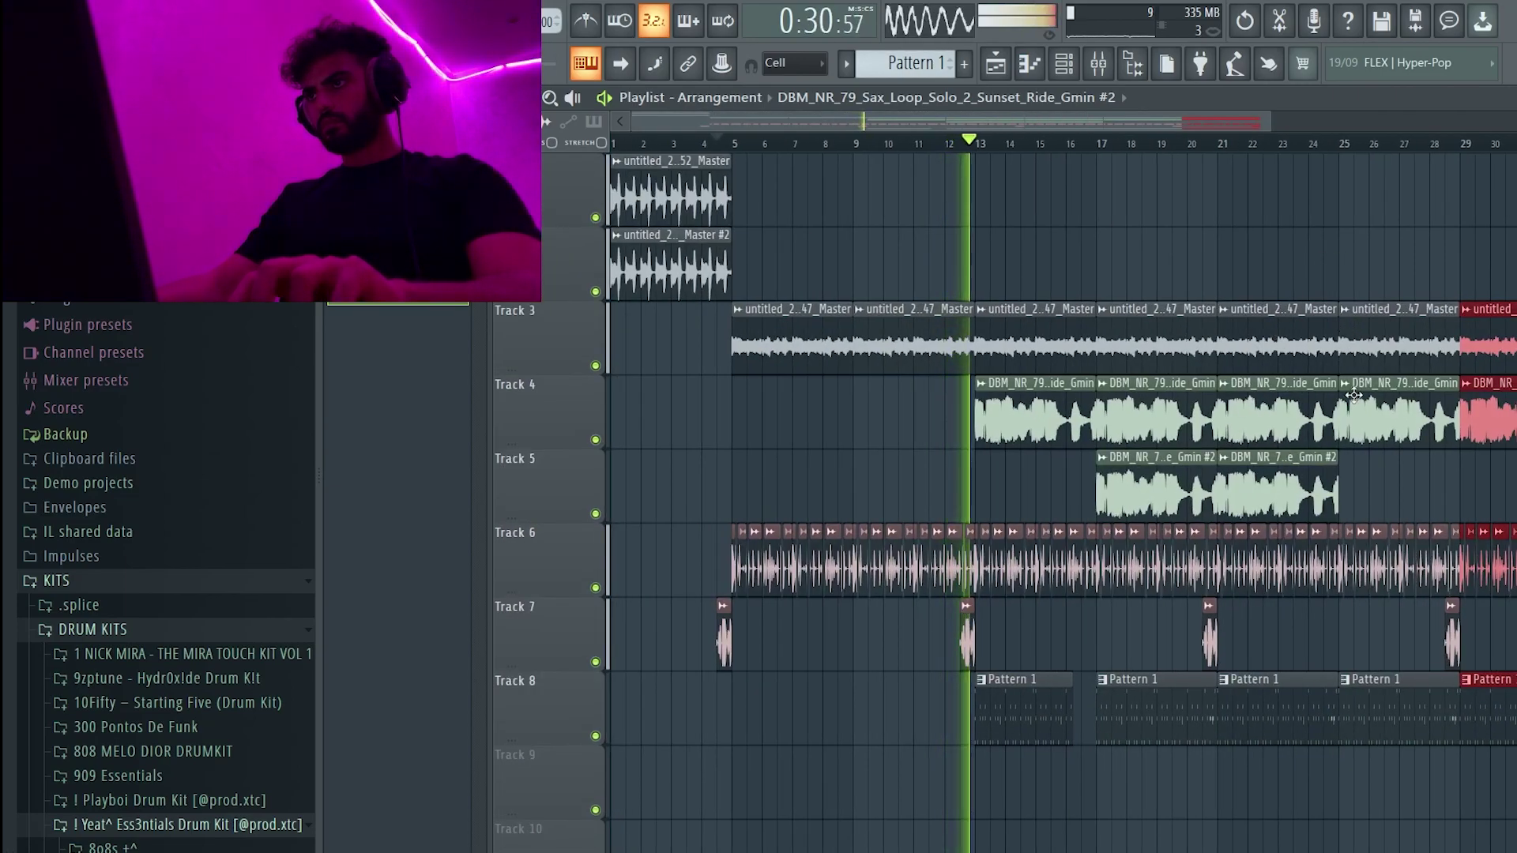
- Delete the track 4 saxophone clips from bar 13 to 25 and the track 8 Pattern 1 clips from bar 17 to 25
right_click(1099, 411)
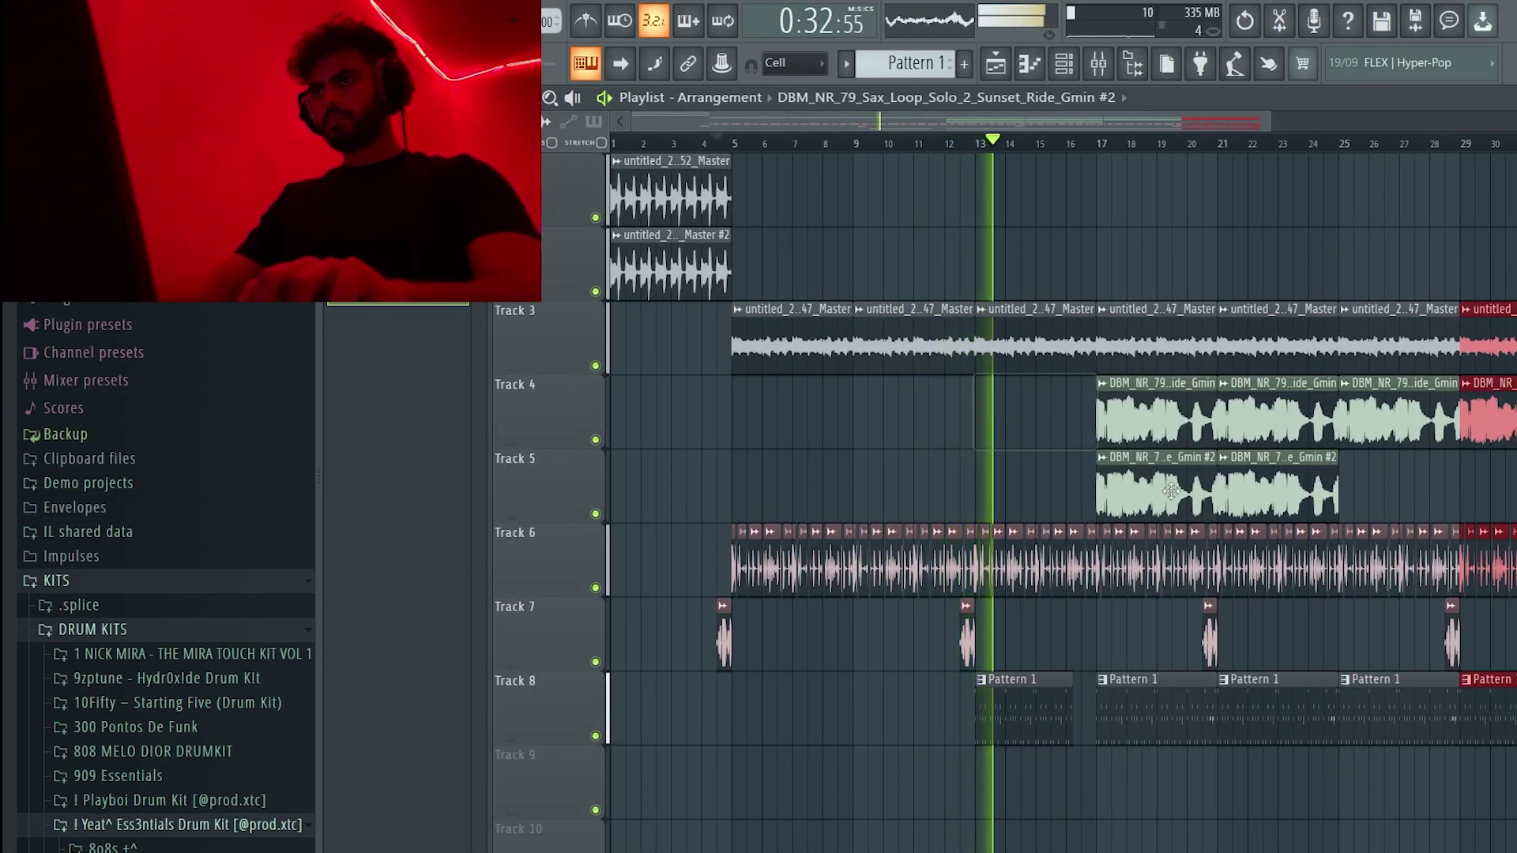
right_click(1164, 421)
right_click(1253, 414)
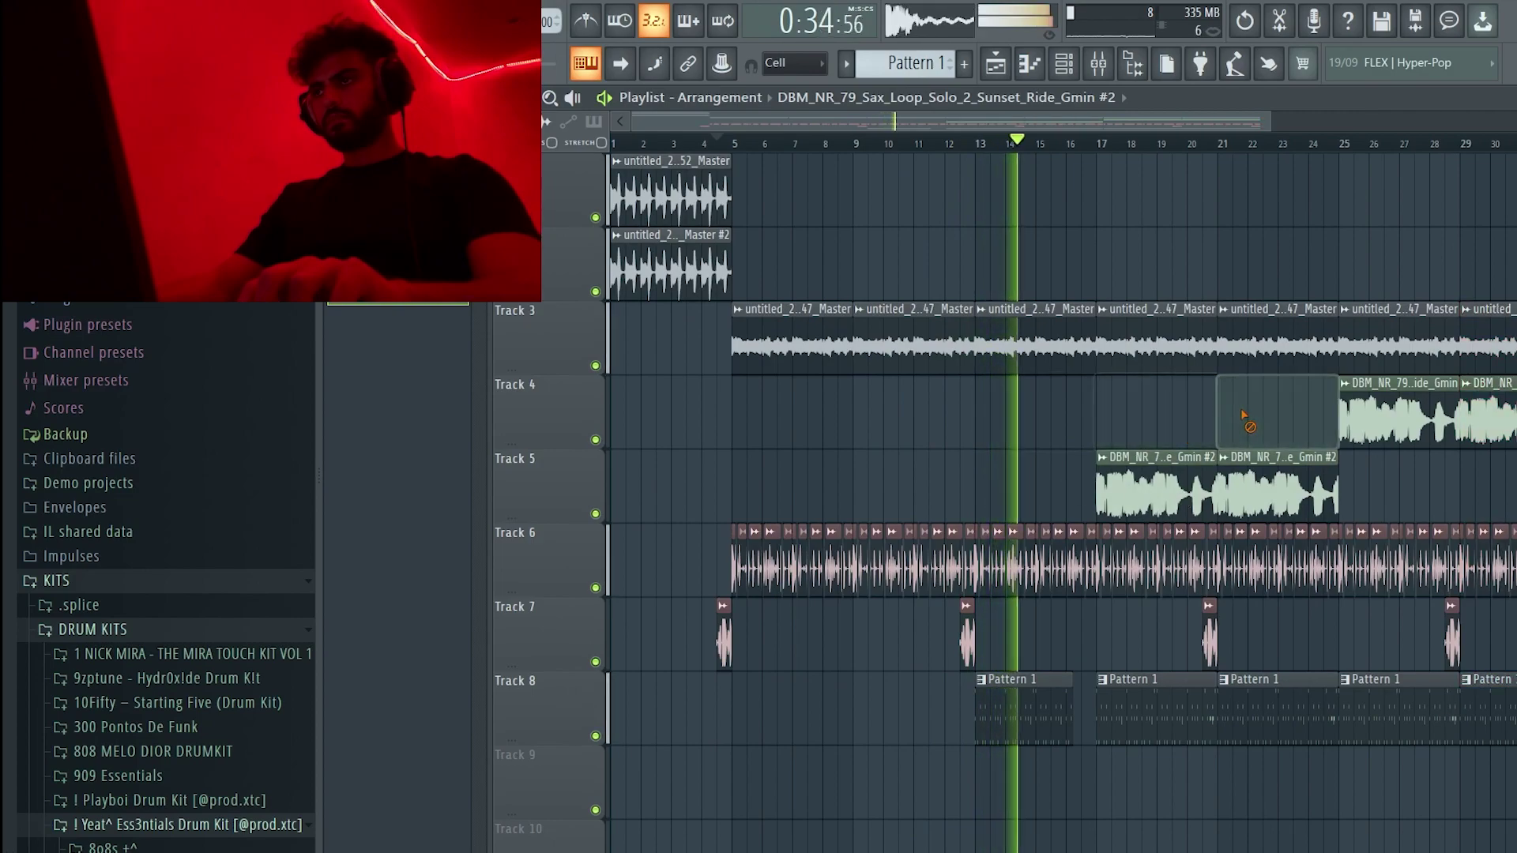
right_click(1188, 744)
right_click(1259, 724)
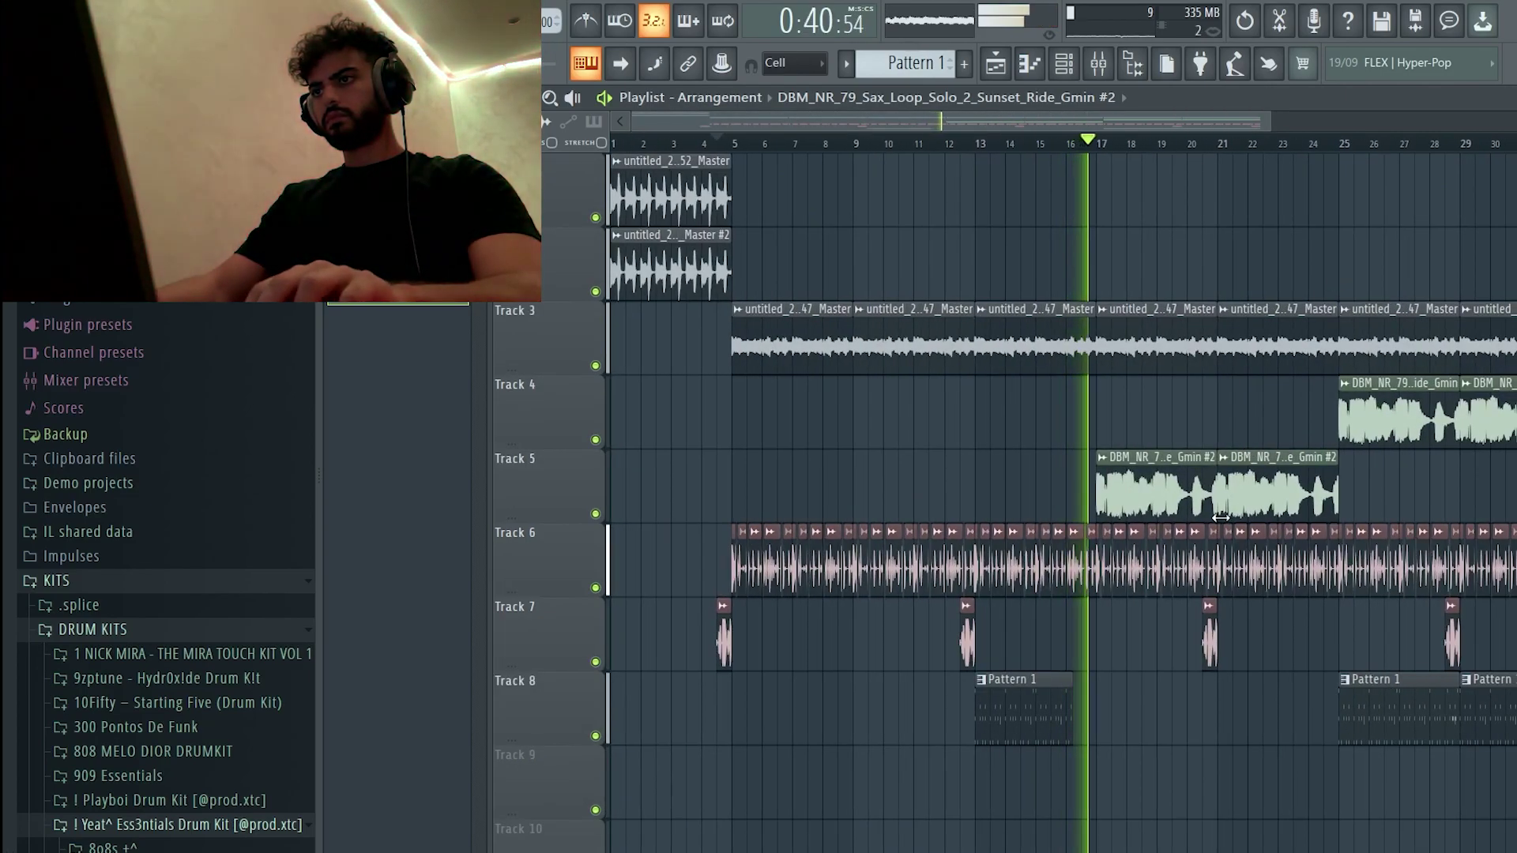
- Delete the track 7 drum slice before bar 21 and place a copy just before bar 25
right_click(1209, 656)
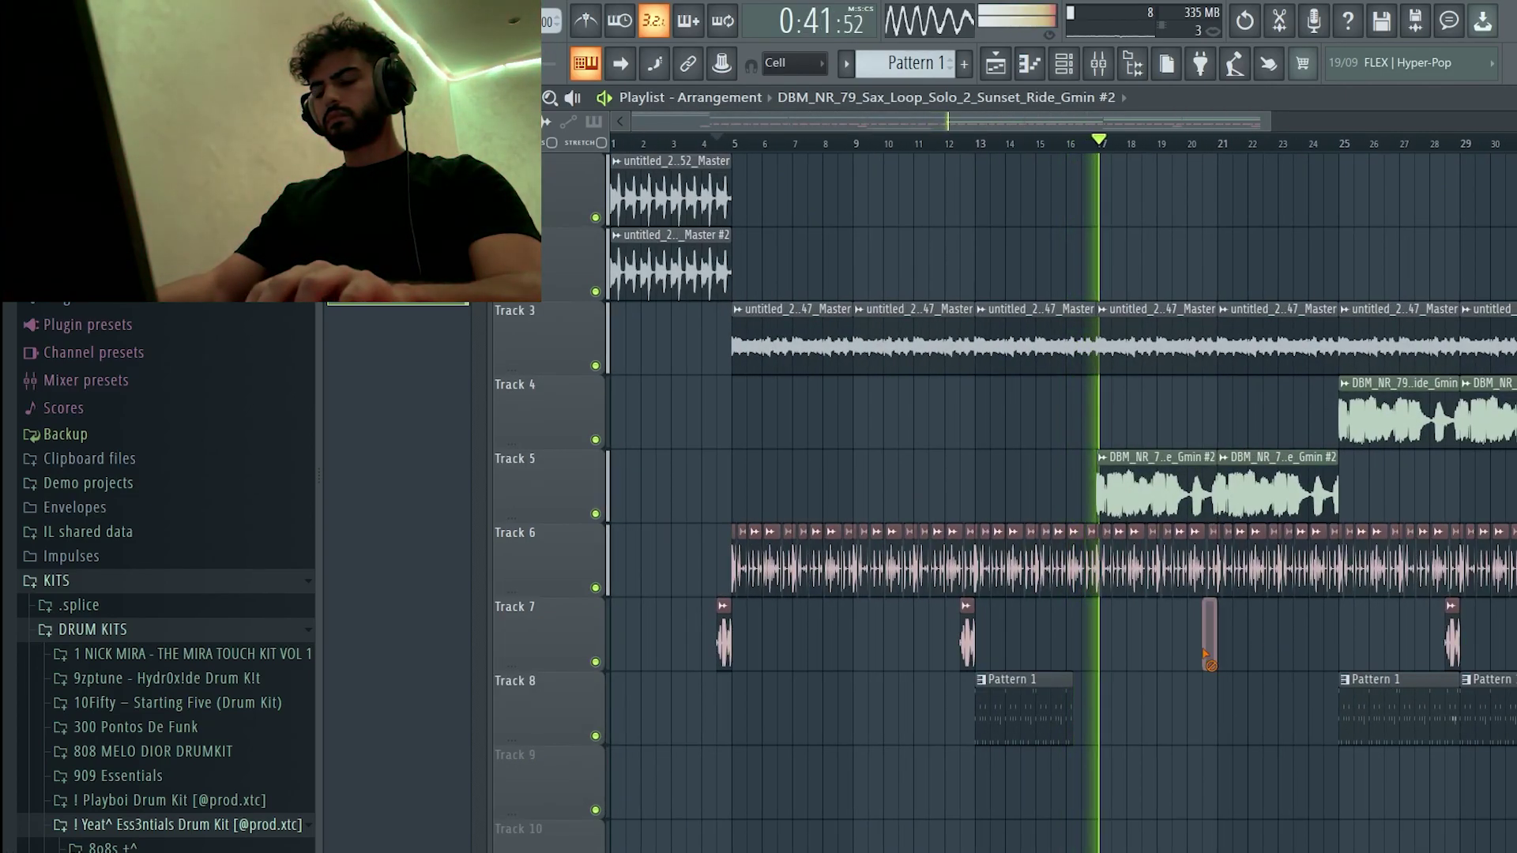
click(964, 635)
drag(1315, 637, 1330, 635)
- Move the drum slices on track 7 and the Pattern 1 clips on track 8 down one track
ctrl+right_click(1236, 382)
ctrl+right_click(1236, 383)
drag(1513, 711, 667, 620)
key(shift+Down)
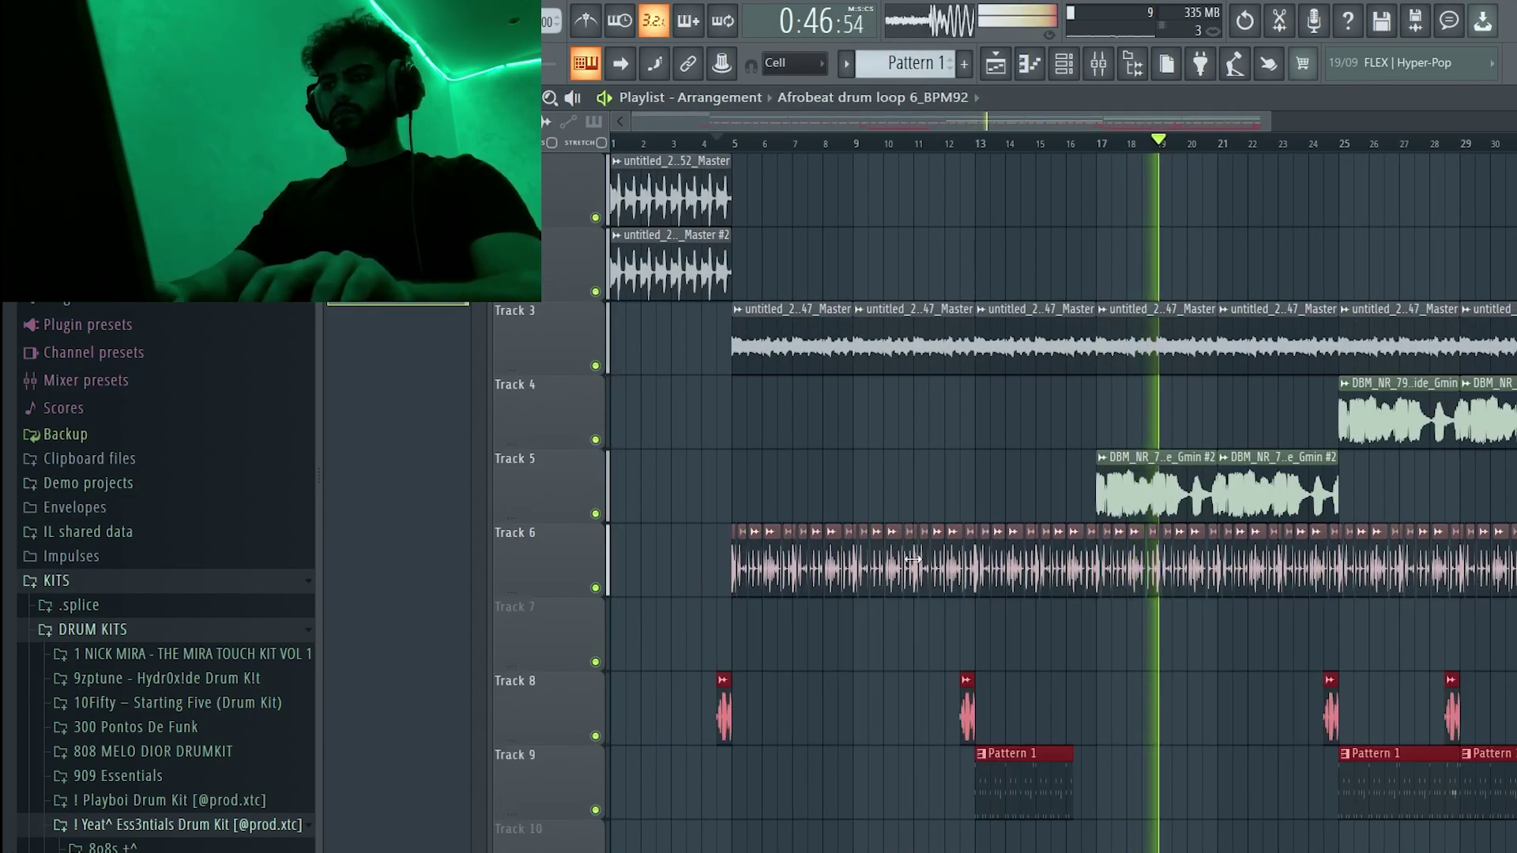
key(space)
key(alt+Tab)
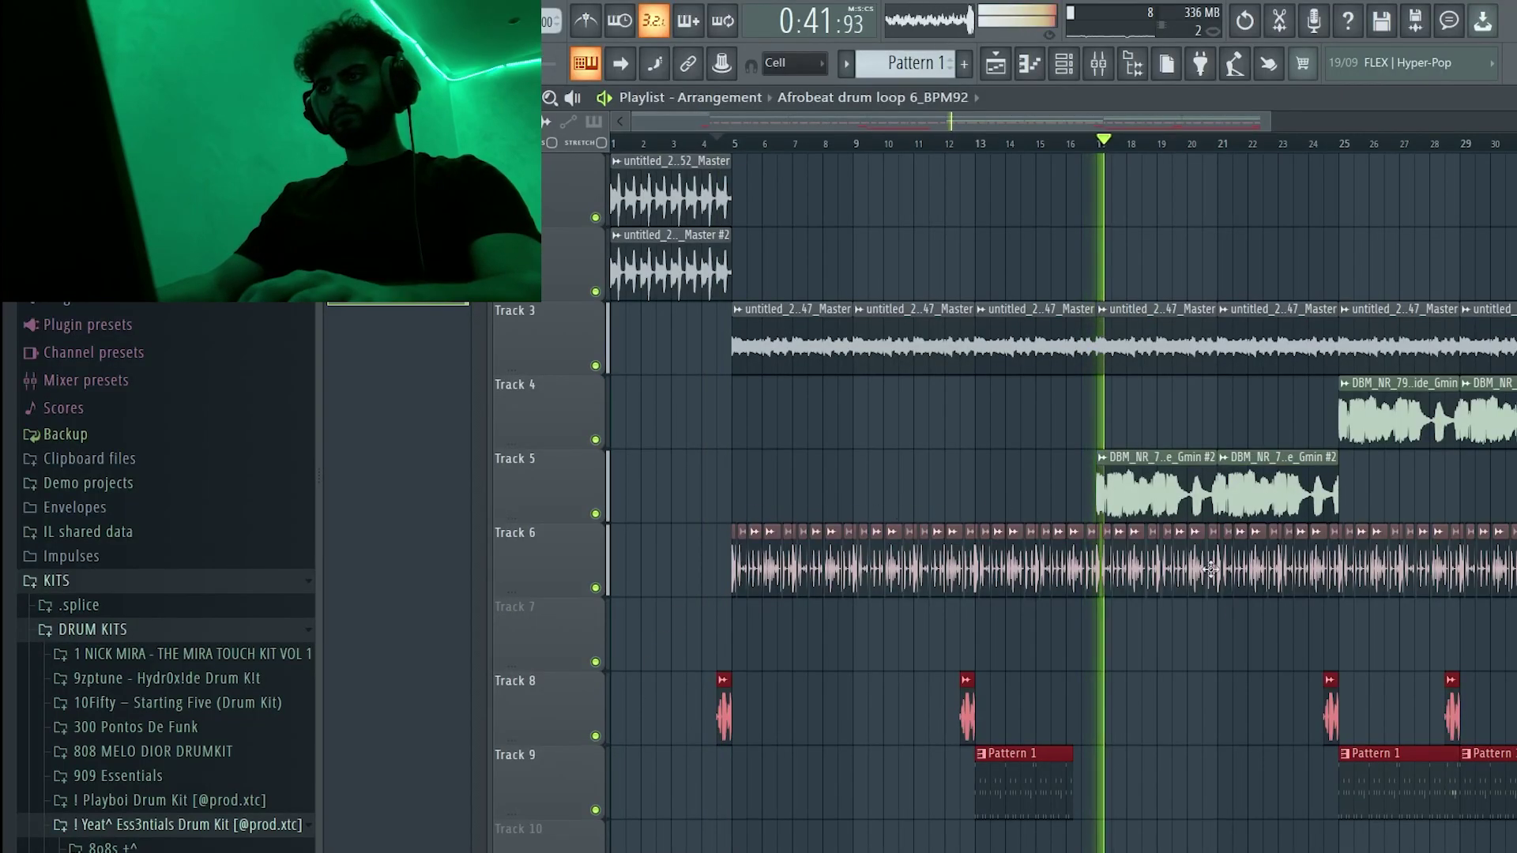
- Replace the shortened Pattern 1 clip at bar 13 on track 9 with full Pattern 1 clips at bars 9 and 13
click(1208, 648)
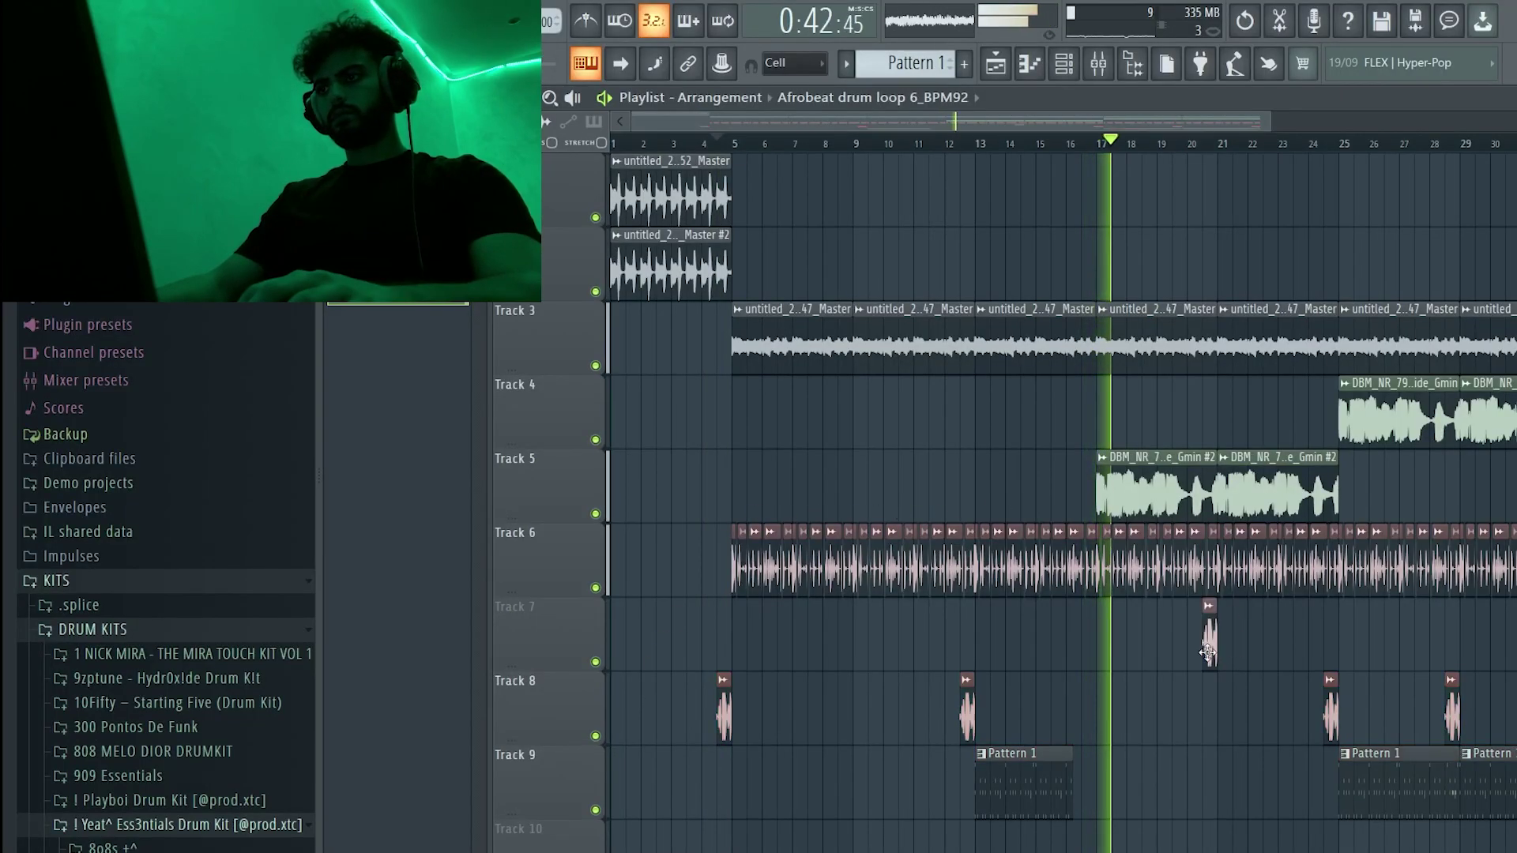
right_click(993, 813)
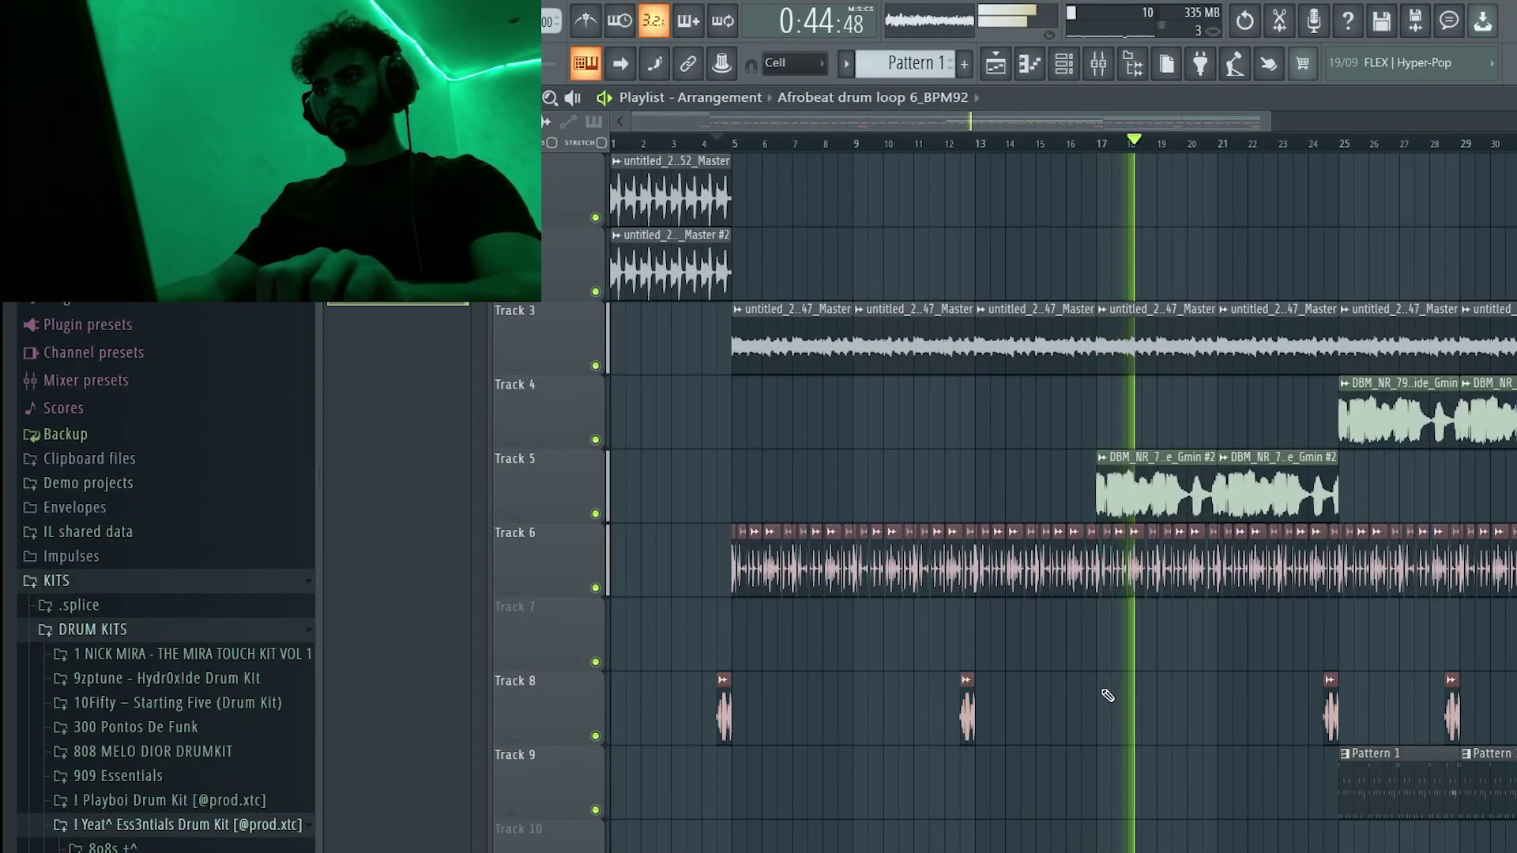
scroll(1108, 678, down, 1)
scroll(1107, 678, down, 3)
drag(1405, 632, 921, 633)
click(988, 636)
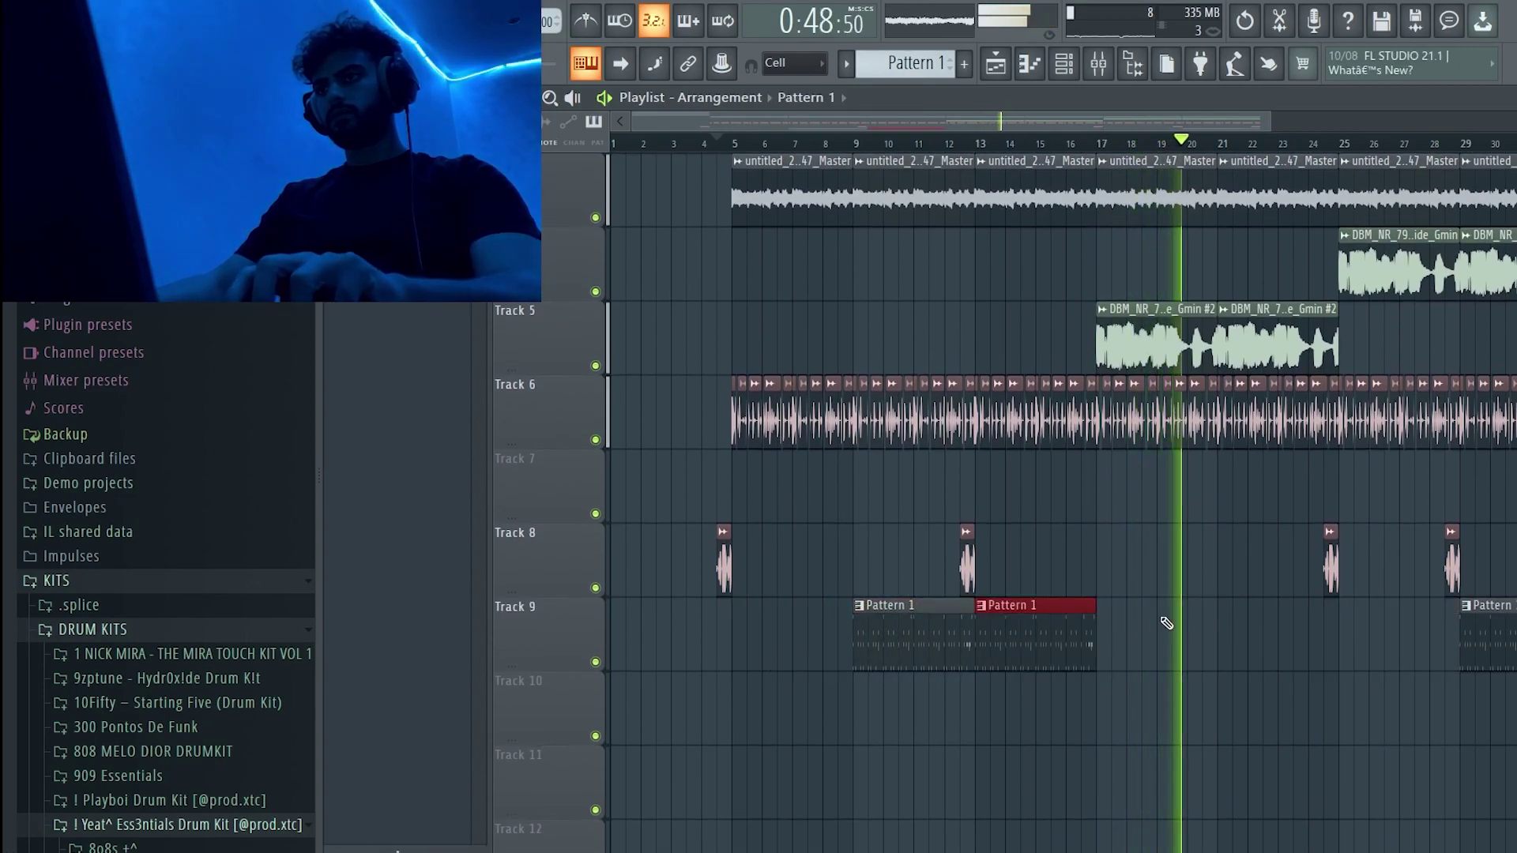
scroll(863, 501, up, 4)
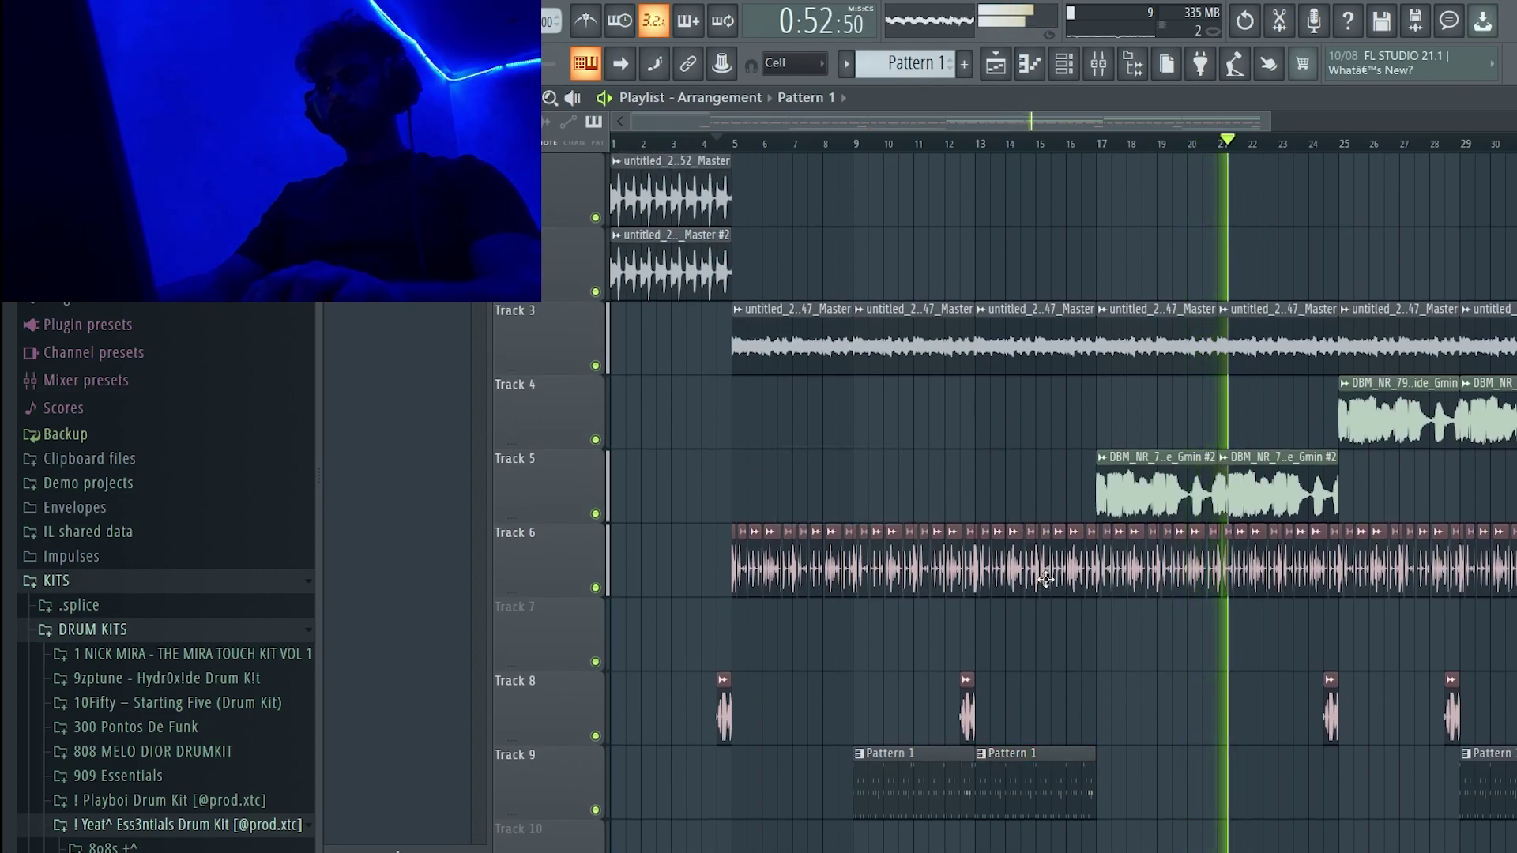
- Place copies of the short drum slice on track 8 just before bars 9, 17 and 21
drag(1151, 794, 840, 796)
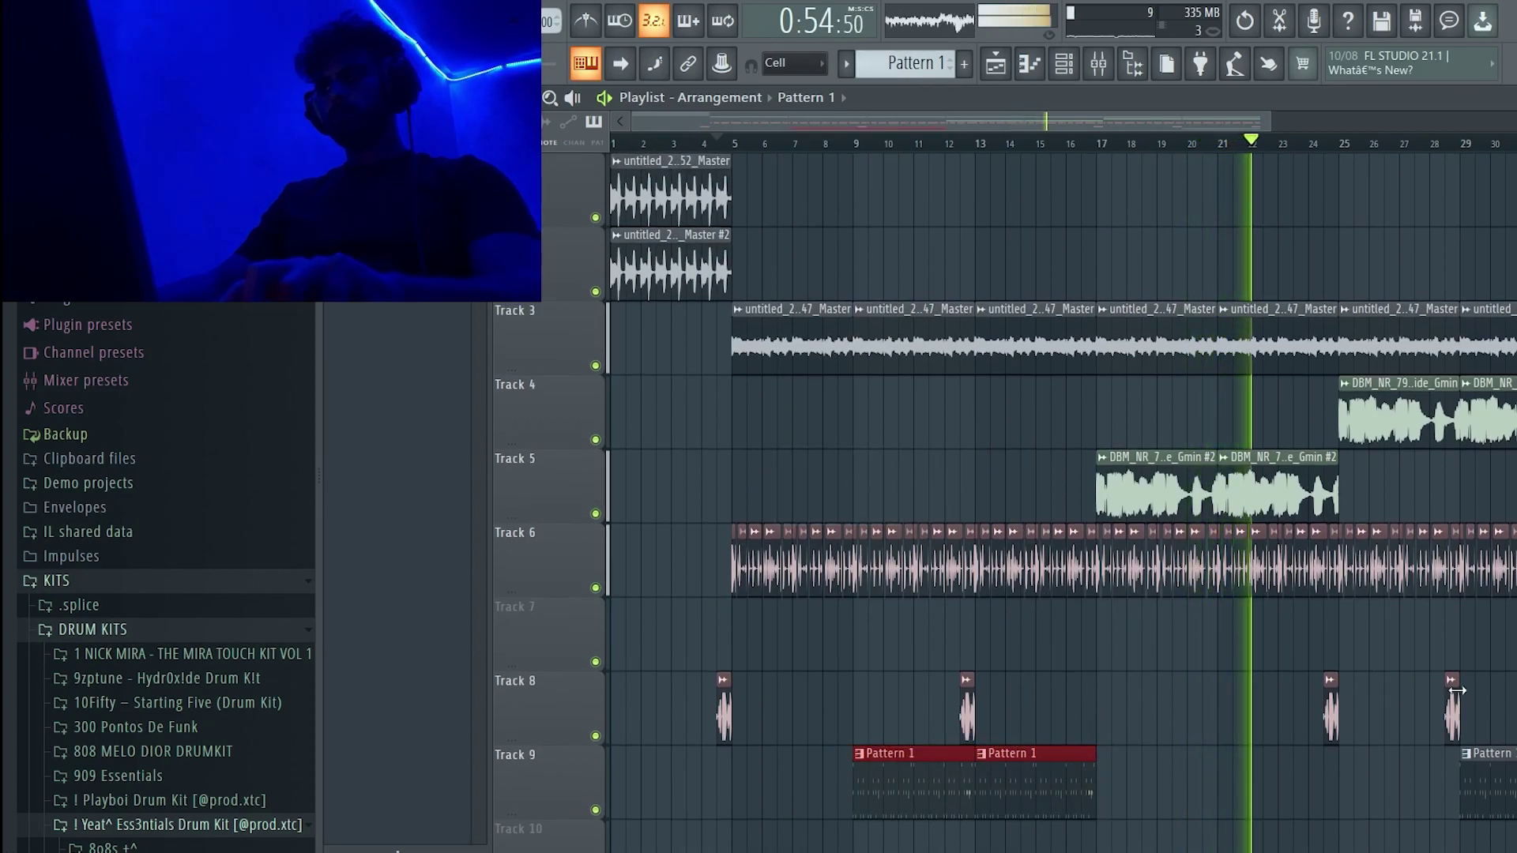
click(968, 724)
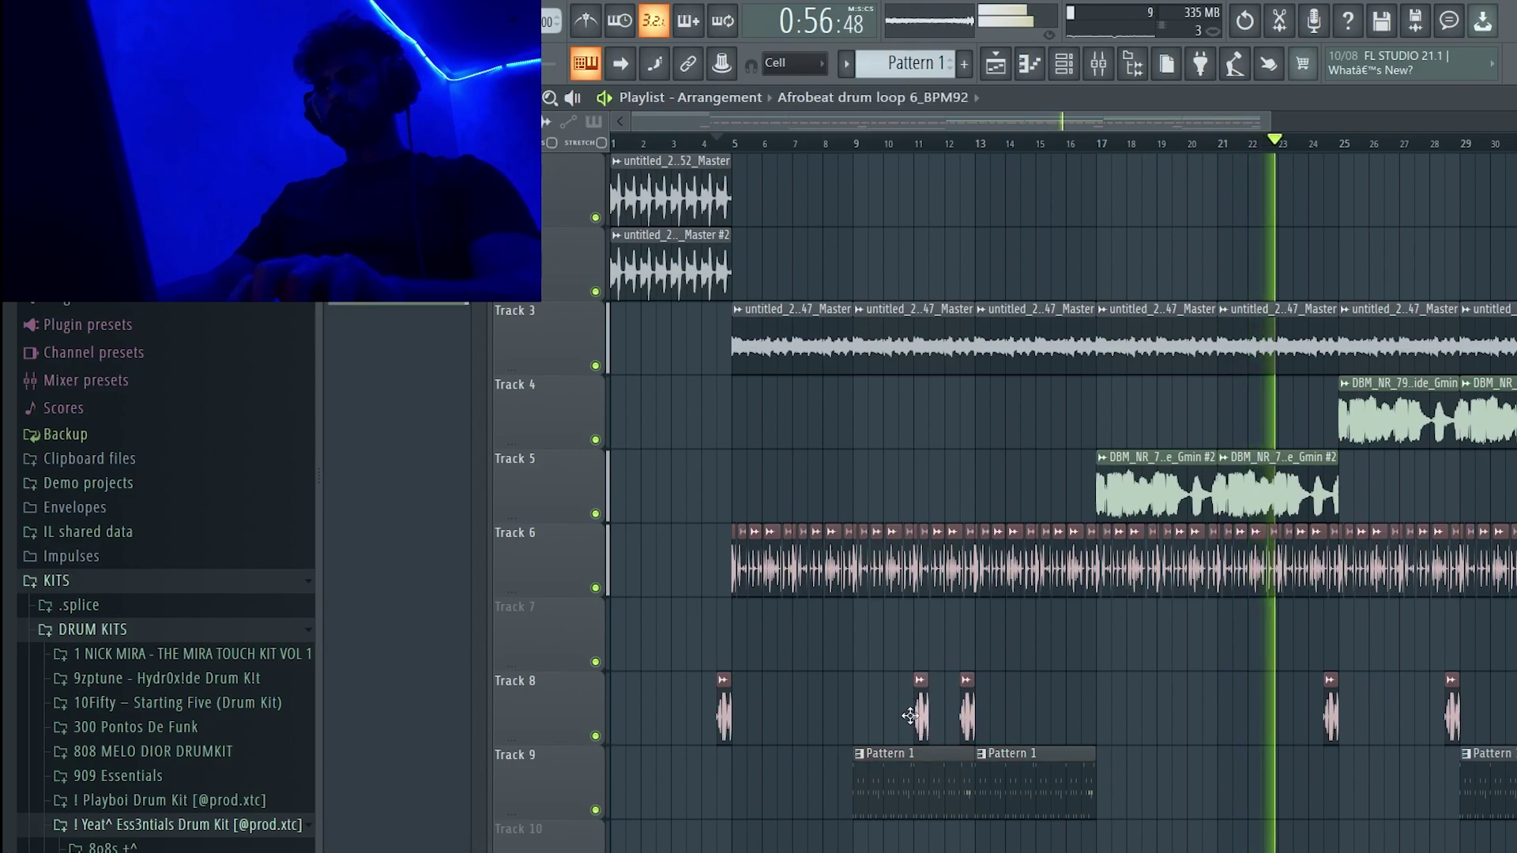
drag(1091, 699, 1076, 700)
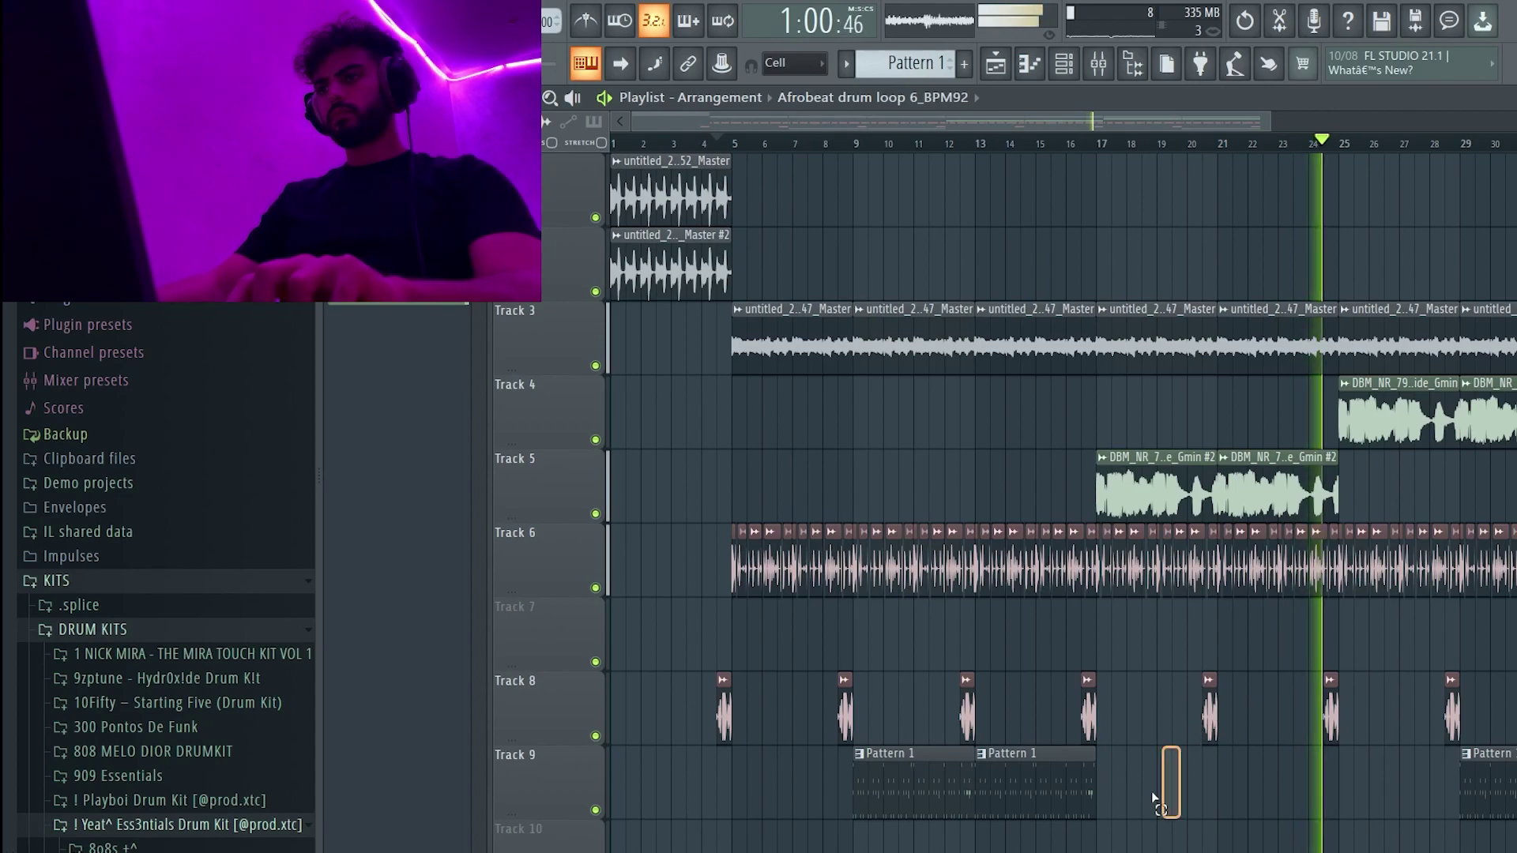
- Fill track 9 with back-to-back Pattern 1 clips from bar 17 past bar 29 and restart playback from bar 1
drag(1172, 794, 870, 798)
key(ctrl+b)
key(ctrl+b)
right_click(1499, 806)
right_click(1500, 807)
drag(1434, 807, 1350, 809)
key(ctrl+b)
scroll(1310, 646, down, 1)
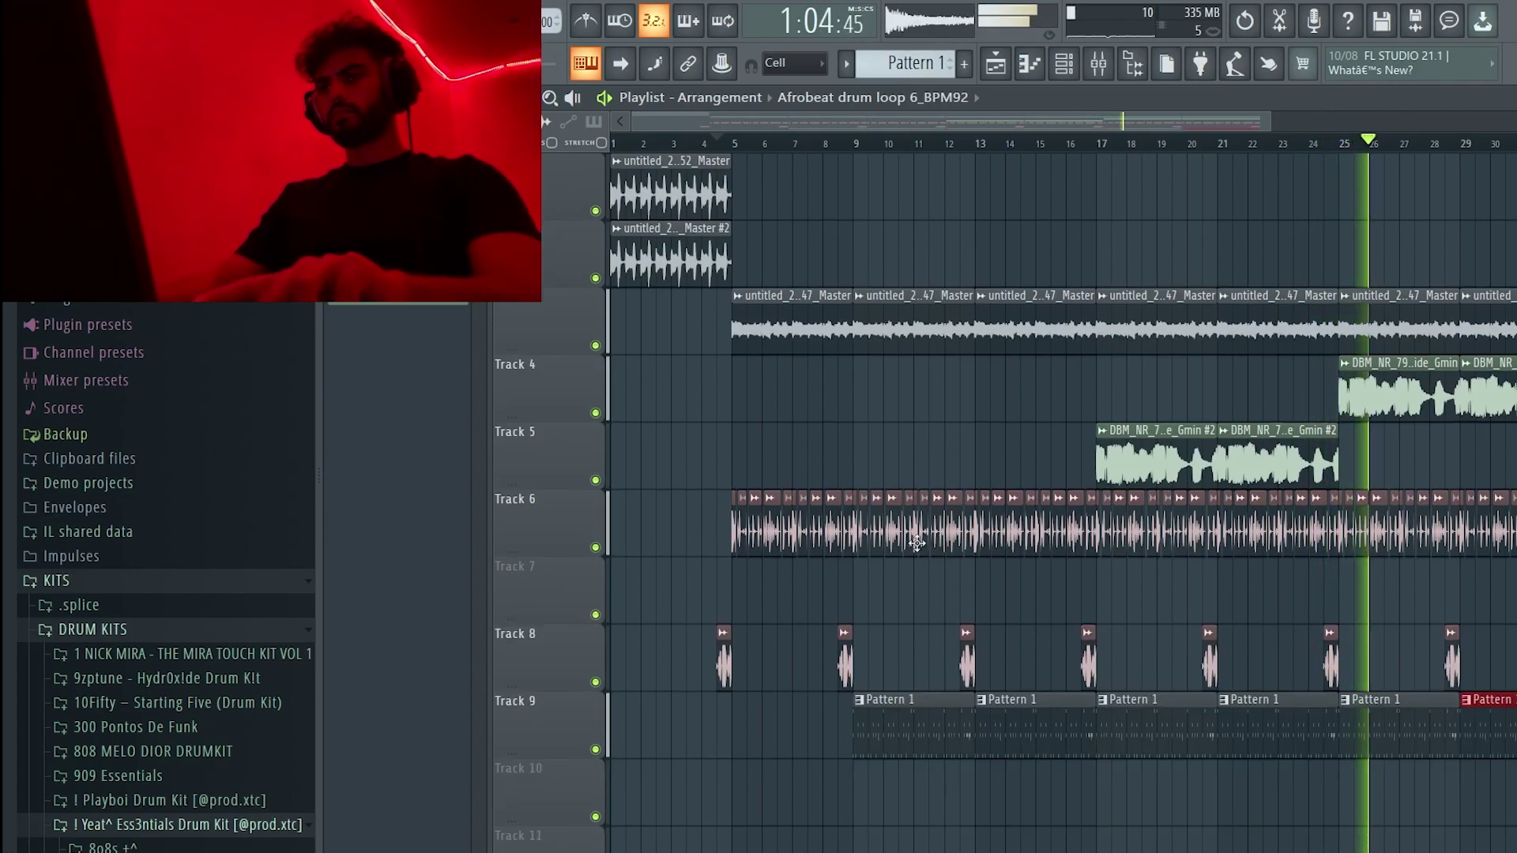
click(614, 144)
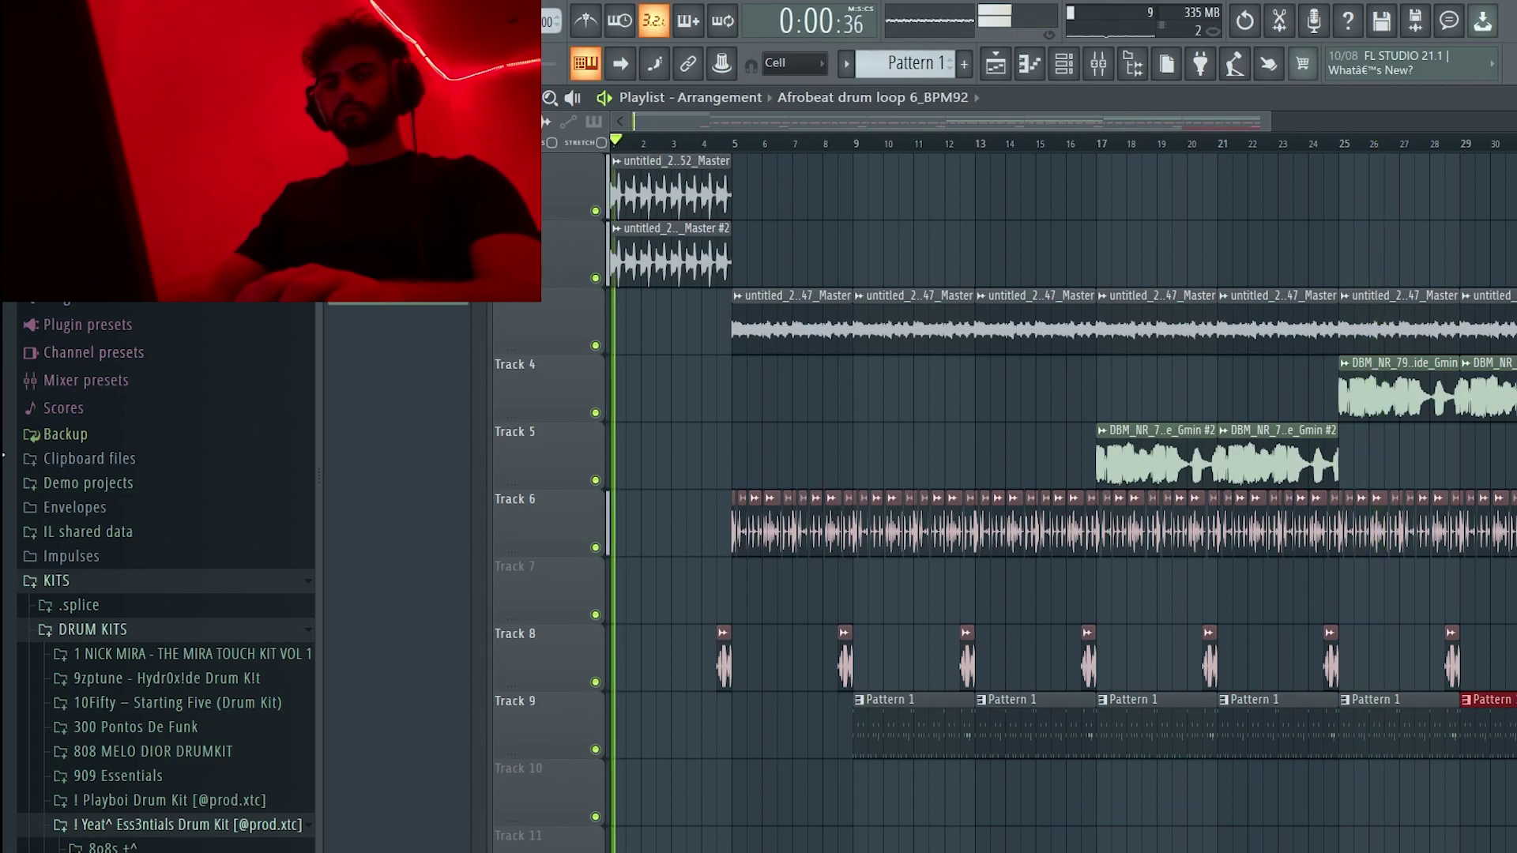
- Place the Mobench by Kartman tag from the TAGS folder on track 5 at bar 4
scroll(84, 711, down, 15)
scroll(99, 727, up, 1)
drag(156, 762, 642, 642)
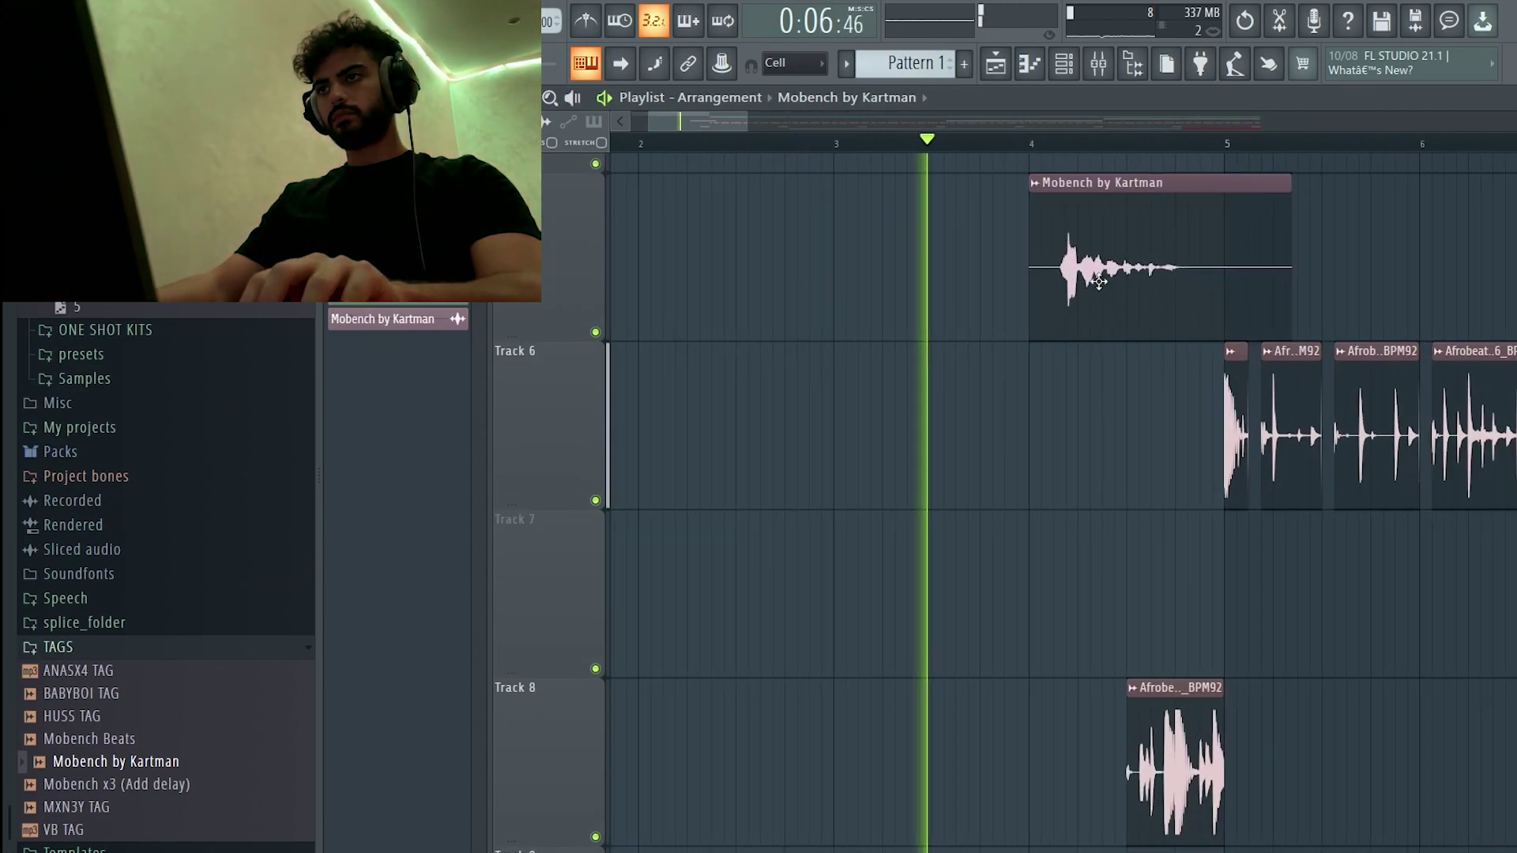
key(space)
drag(1089, 281, 620, 504)
ctrl+right_click(746, 287)
- Set the time stretching mode of the Mobench by Kartman sample to Stretch
double_click(866, 640)
click(938, 368)
click(924, 429)
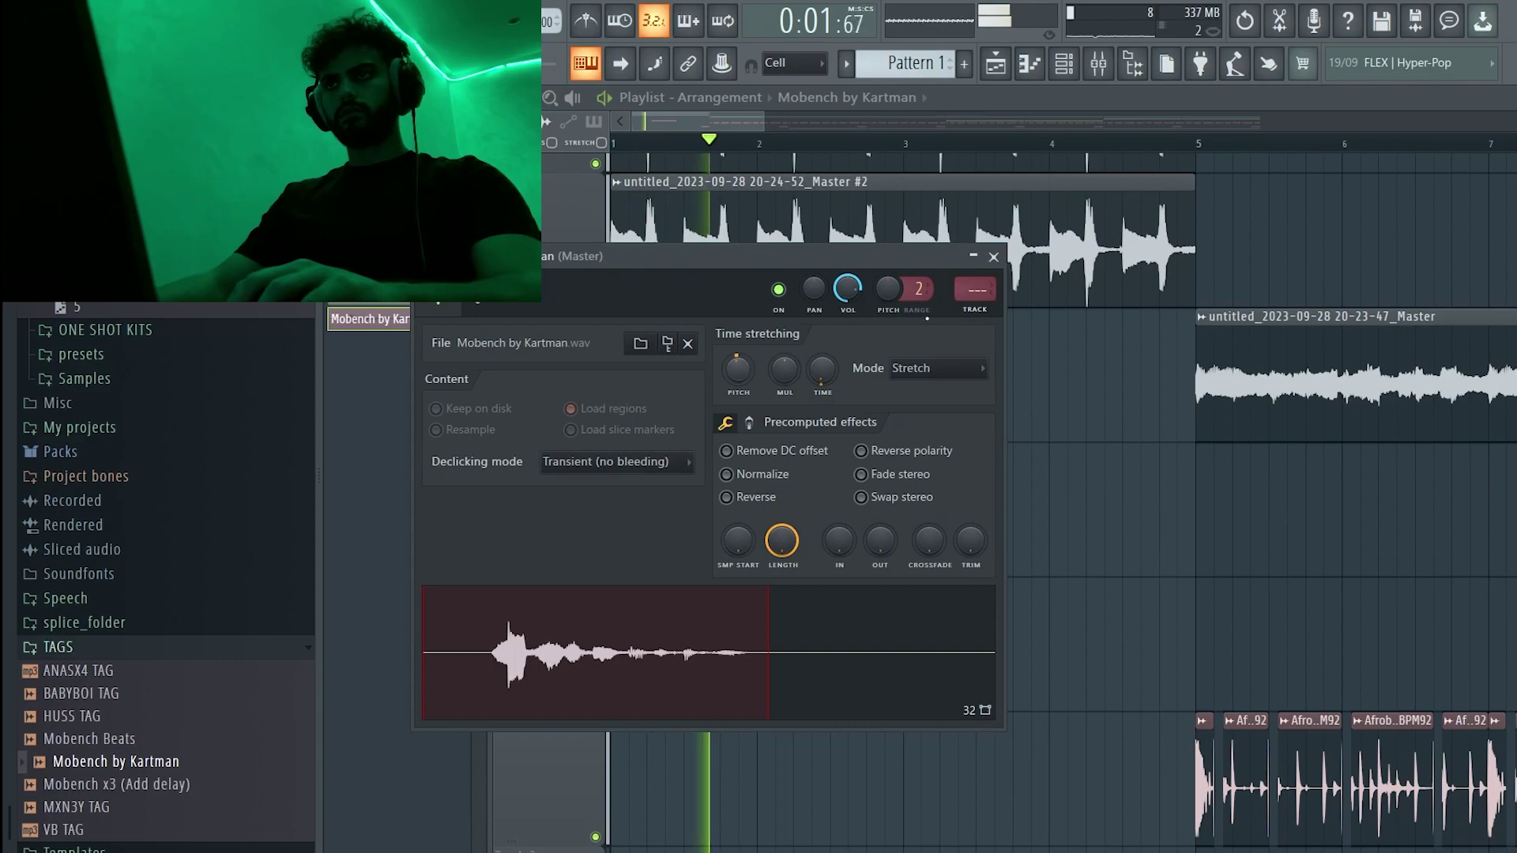
- Route the tag to mixer track 3 and load the MOBENCH BY KARTMAN TAG mixer track state on it
click(974, 310)
right_click(571, 112)
mouse_move(679, 219)
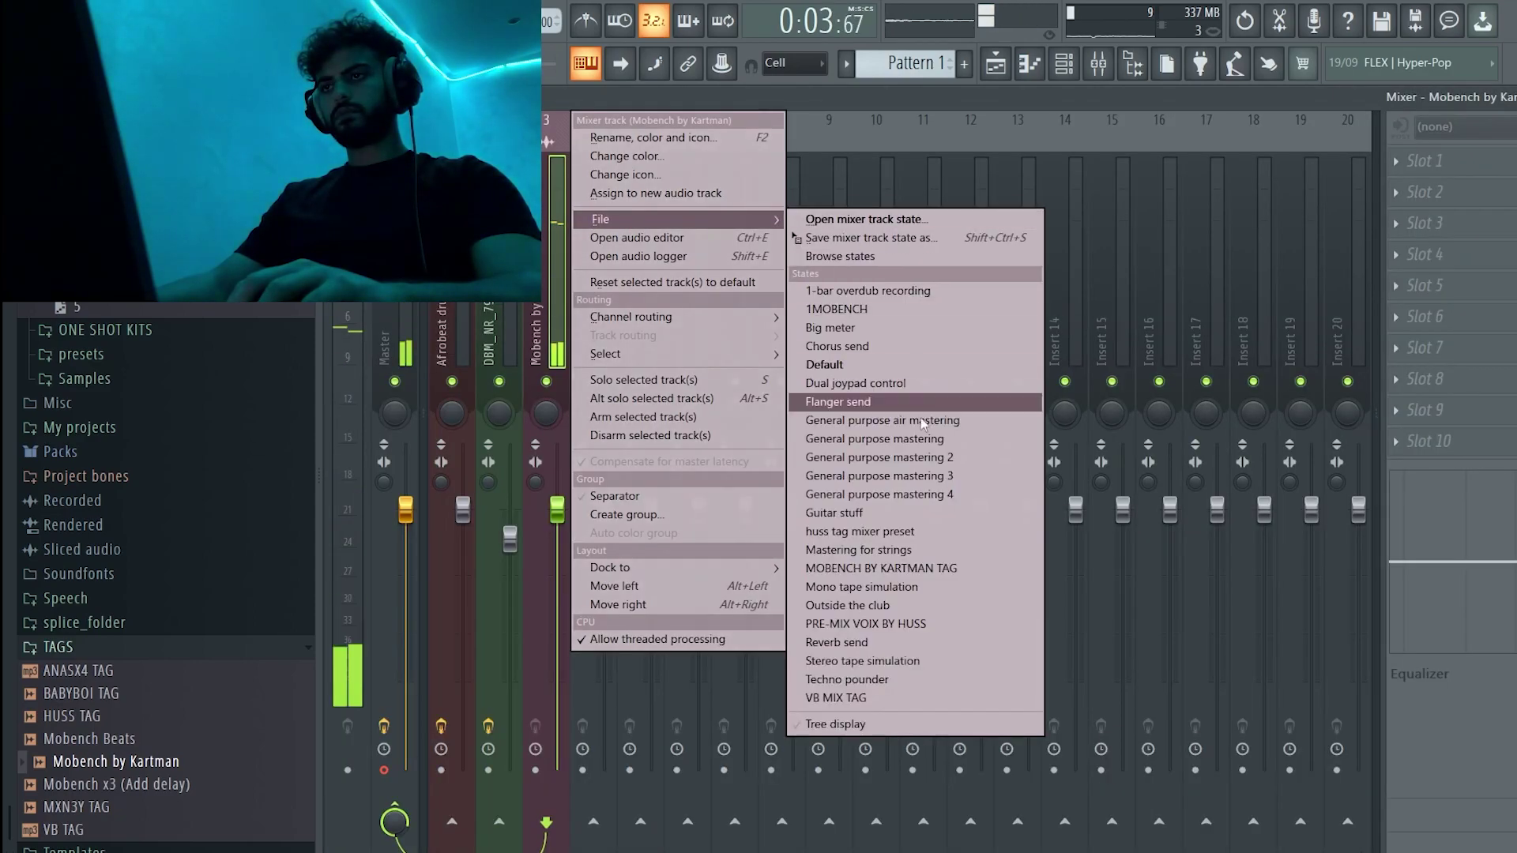
click(939, 568)
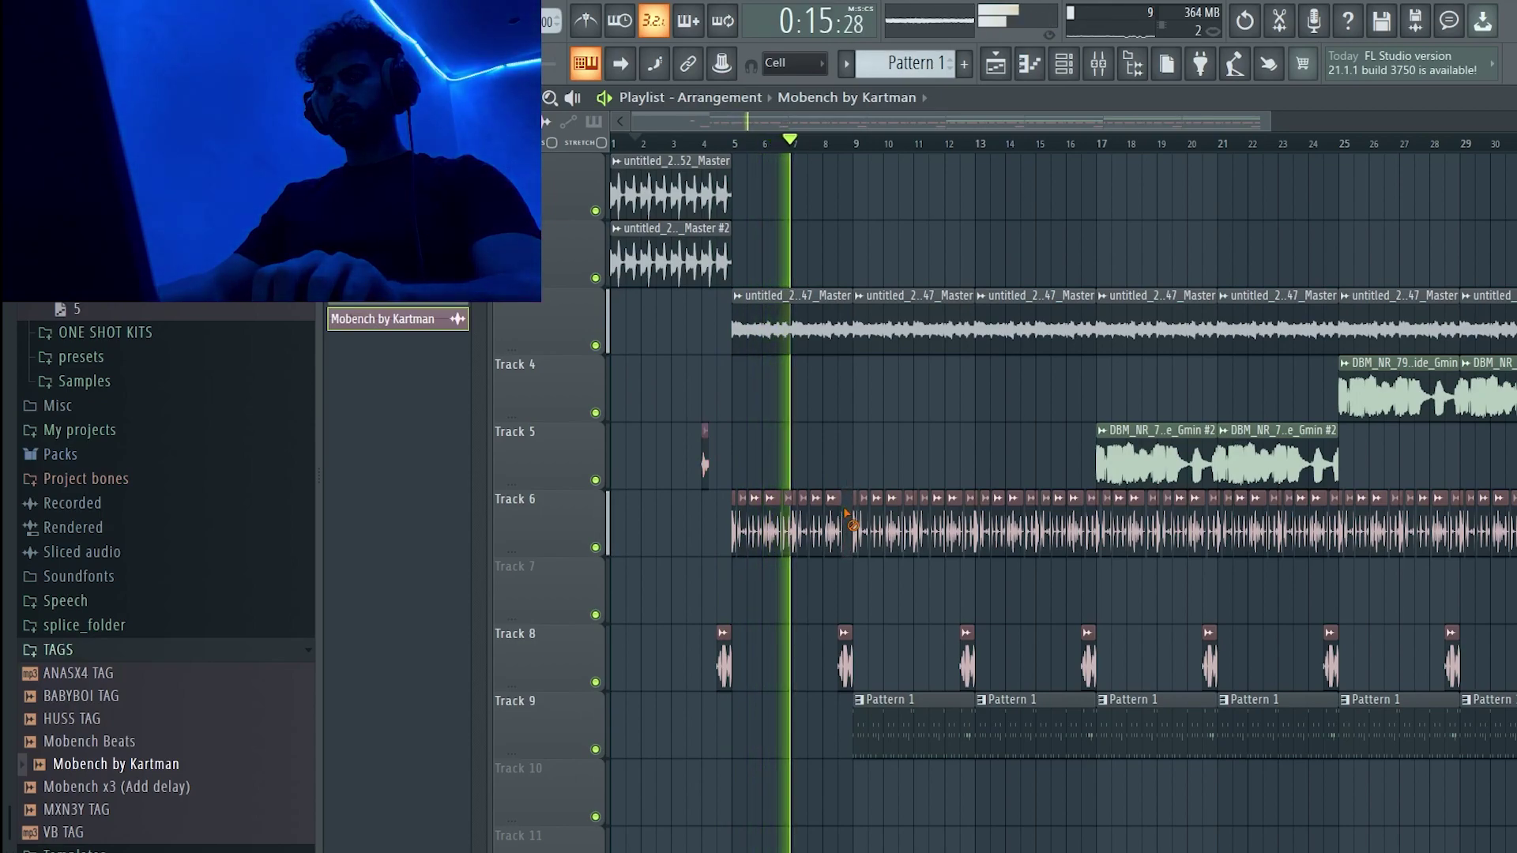
- Delete the Afrobeat drum slices on track 6 between bars 5 and 9
drag(844, 511, 702, 524)
drag(765, 240, 584, 177)
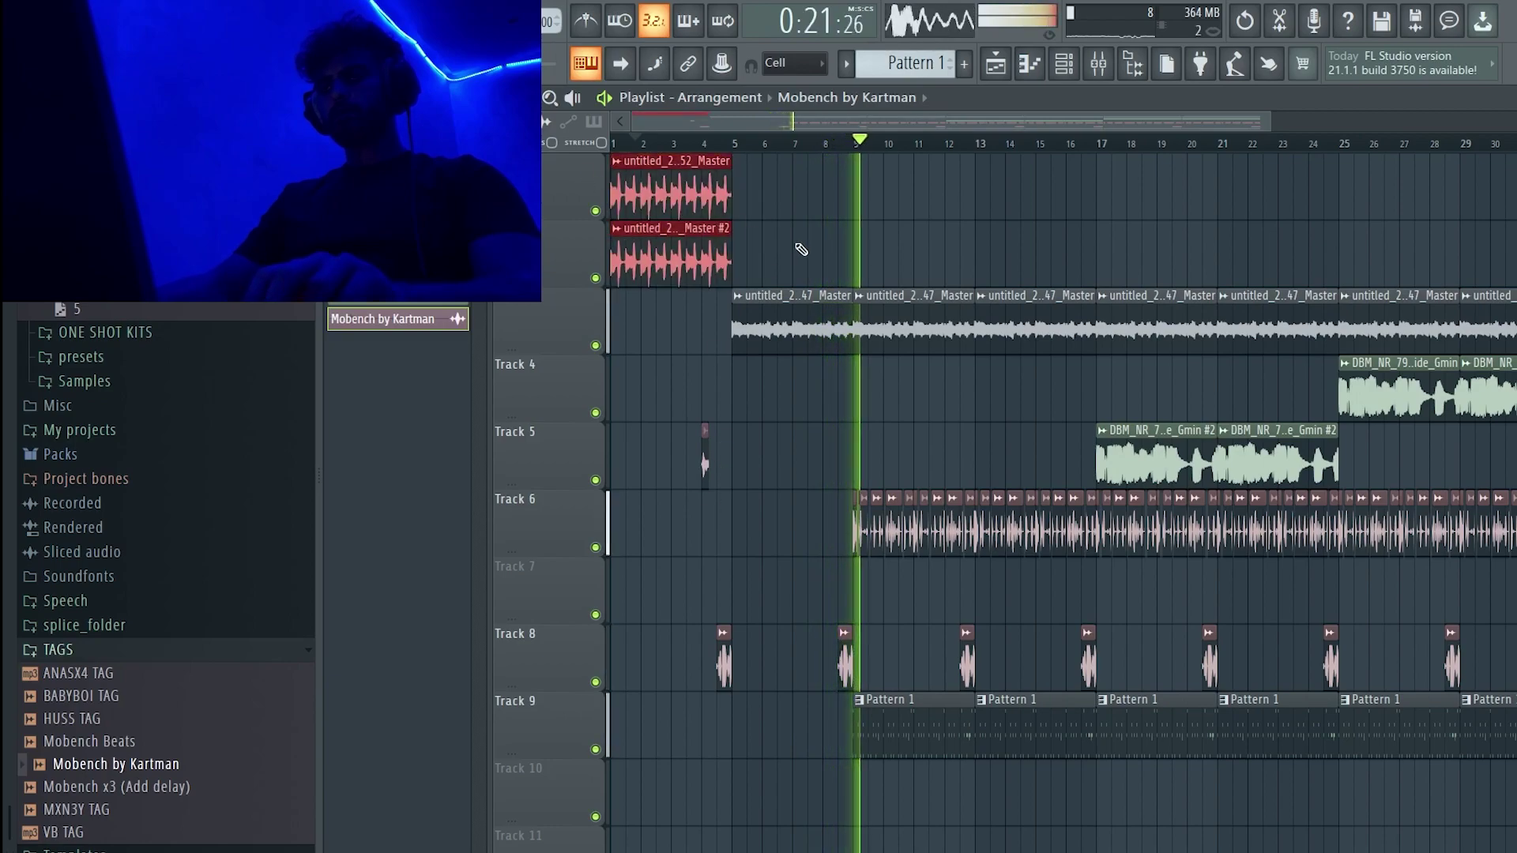
scroll(1486, 490, down, 3)
click(1457, 517)
right_click(1456, 522)
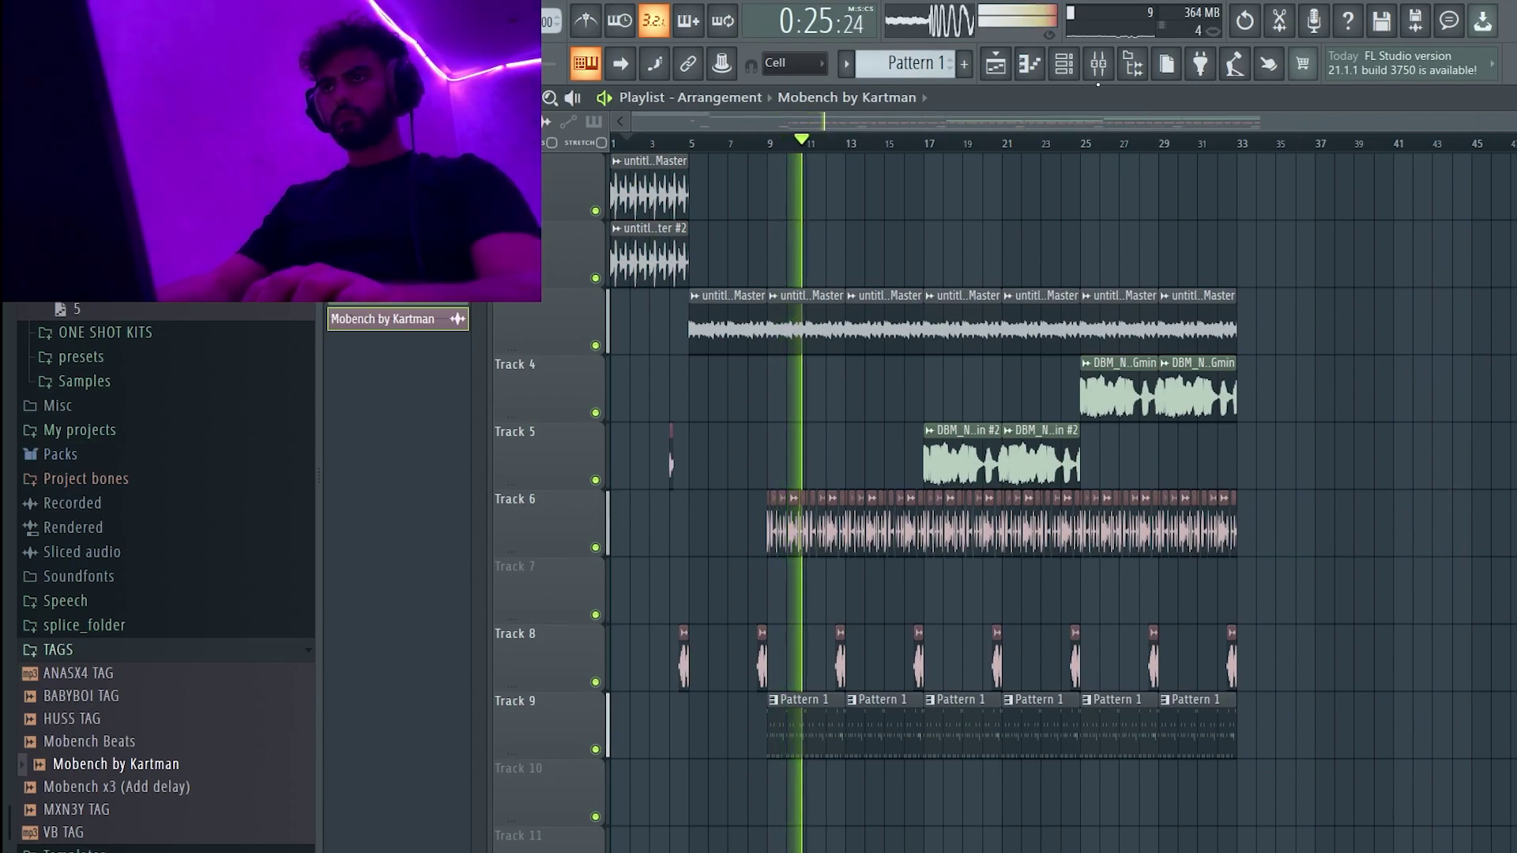
- Show the channel rack and browse the drum kits to the contents of Seventh Baile Funk Drumkit Vol.2
click(1063, 67)
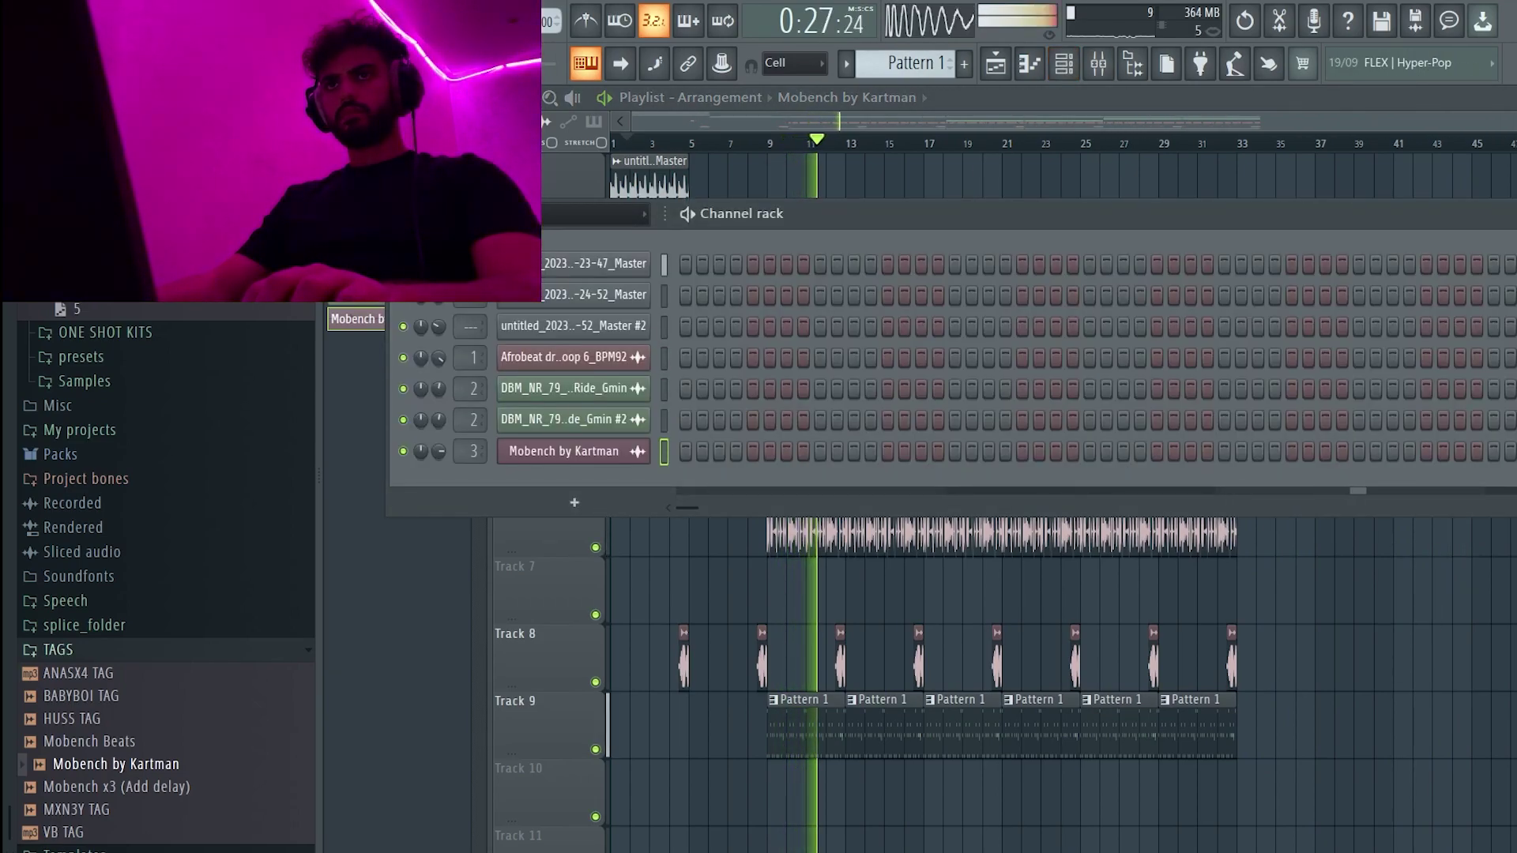
mouse_move(372, 85)
click(518, 211)
scroll(210, 363, up, 13)
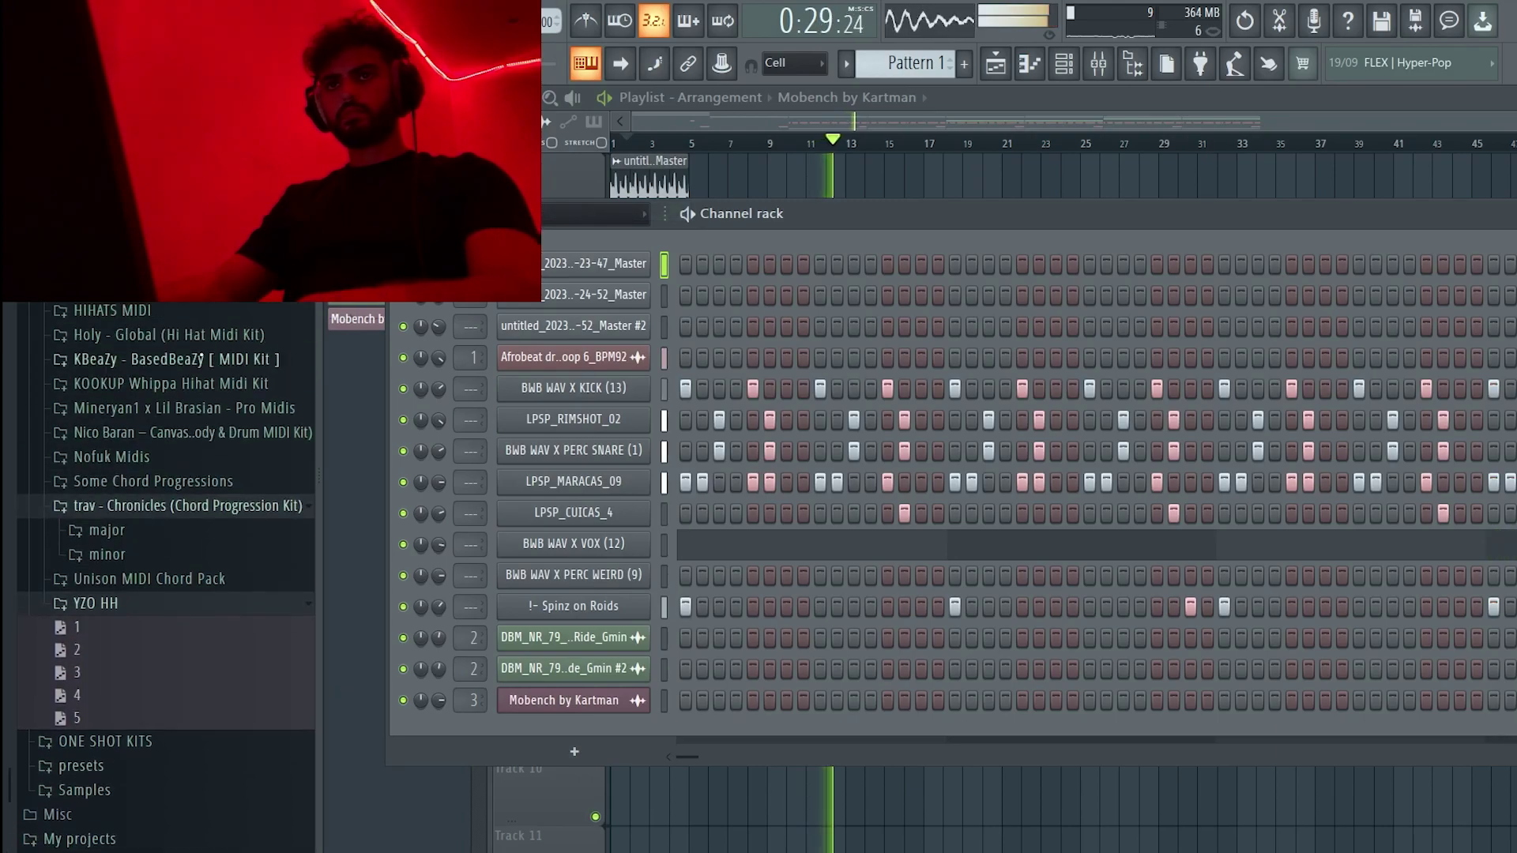
scroll(201, 355, up, 20)
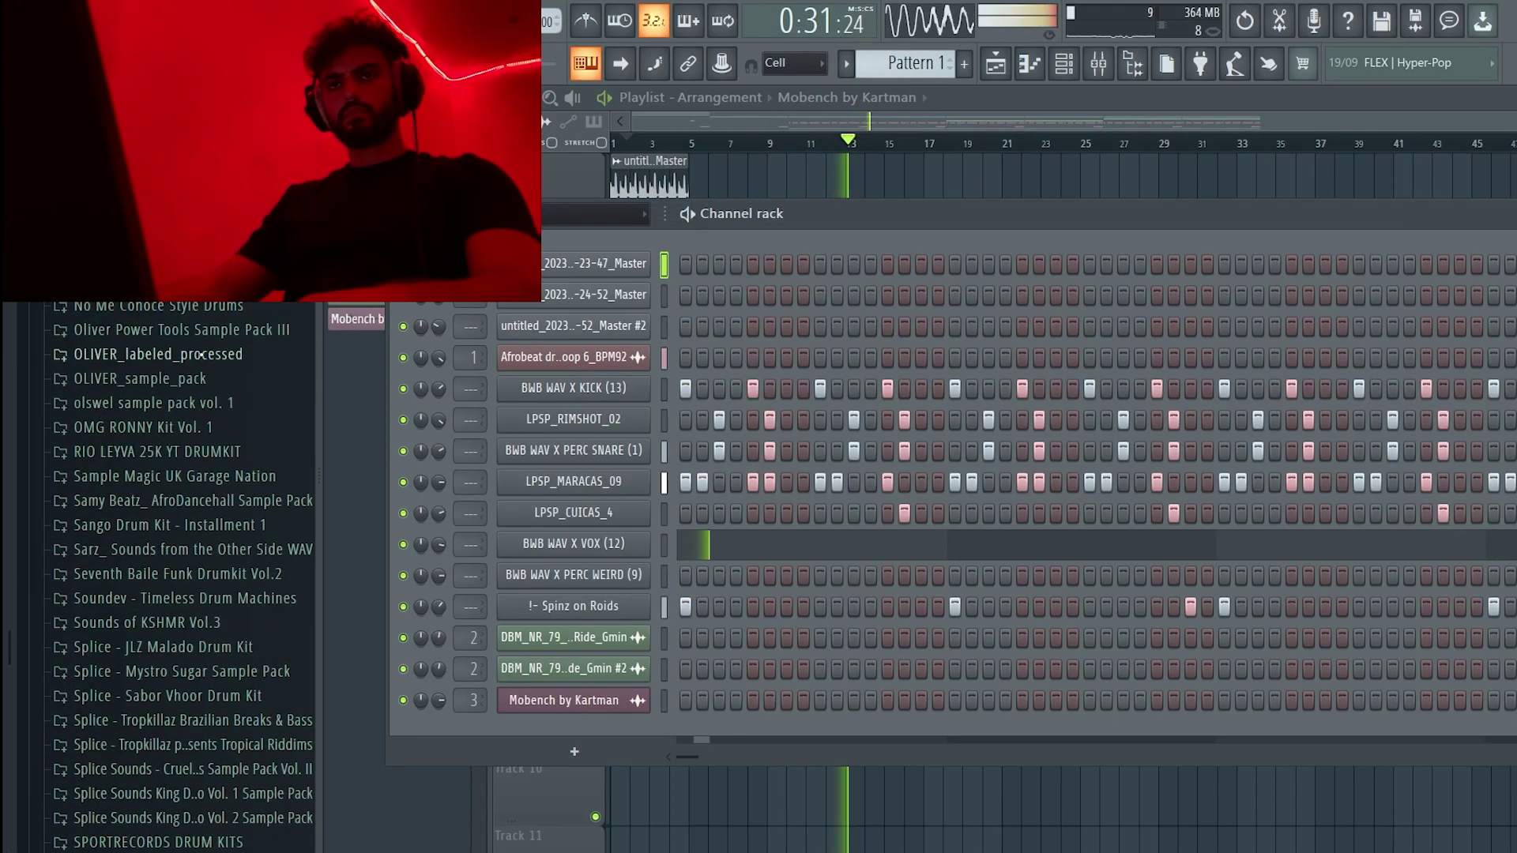
scroll(204, 397, down, 20)
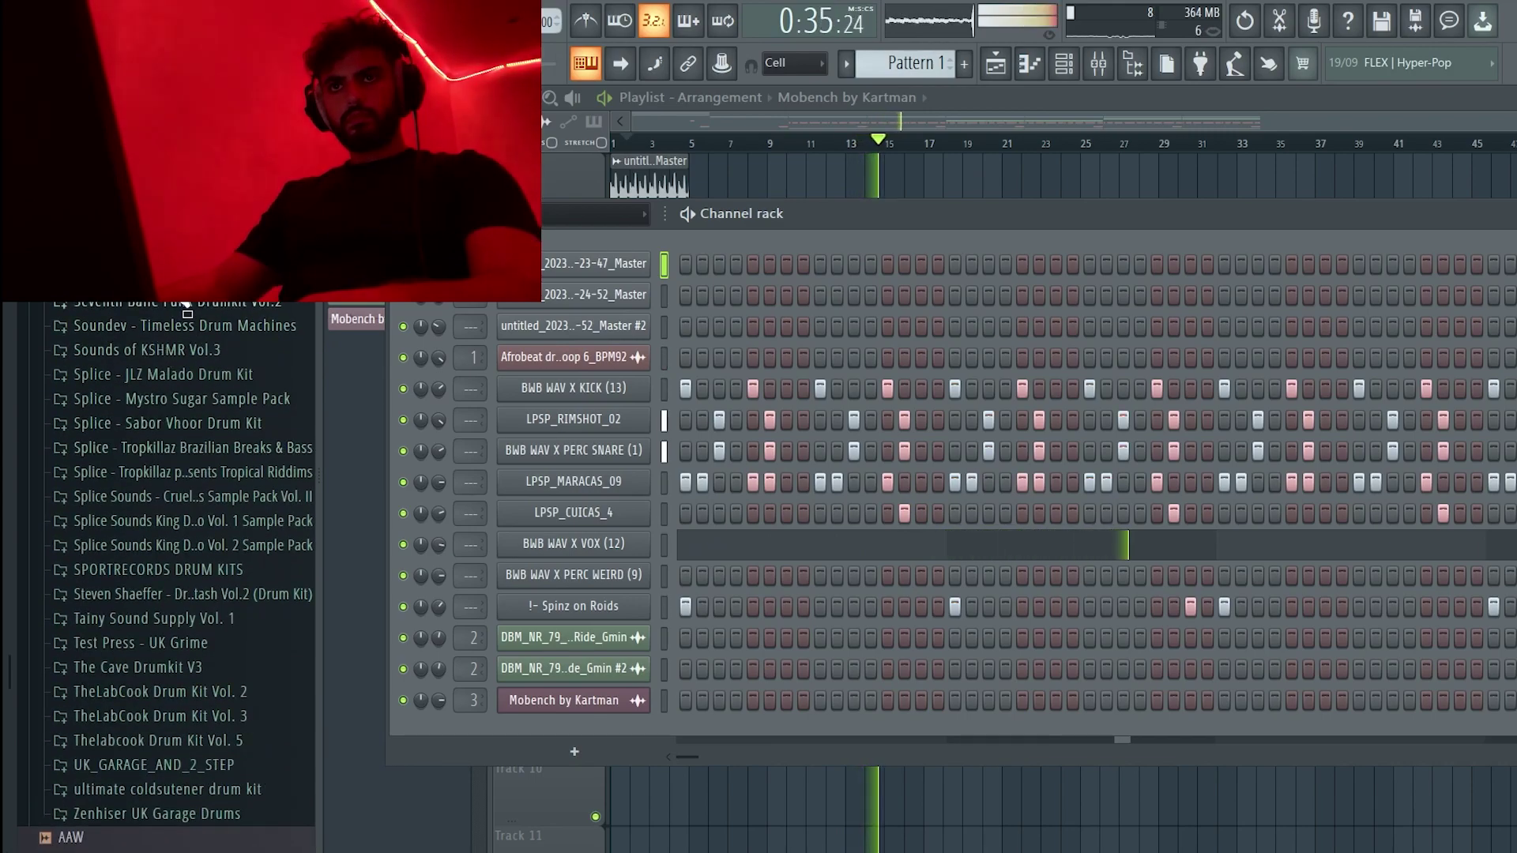
click(184, 305)
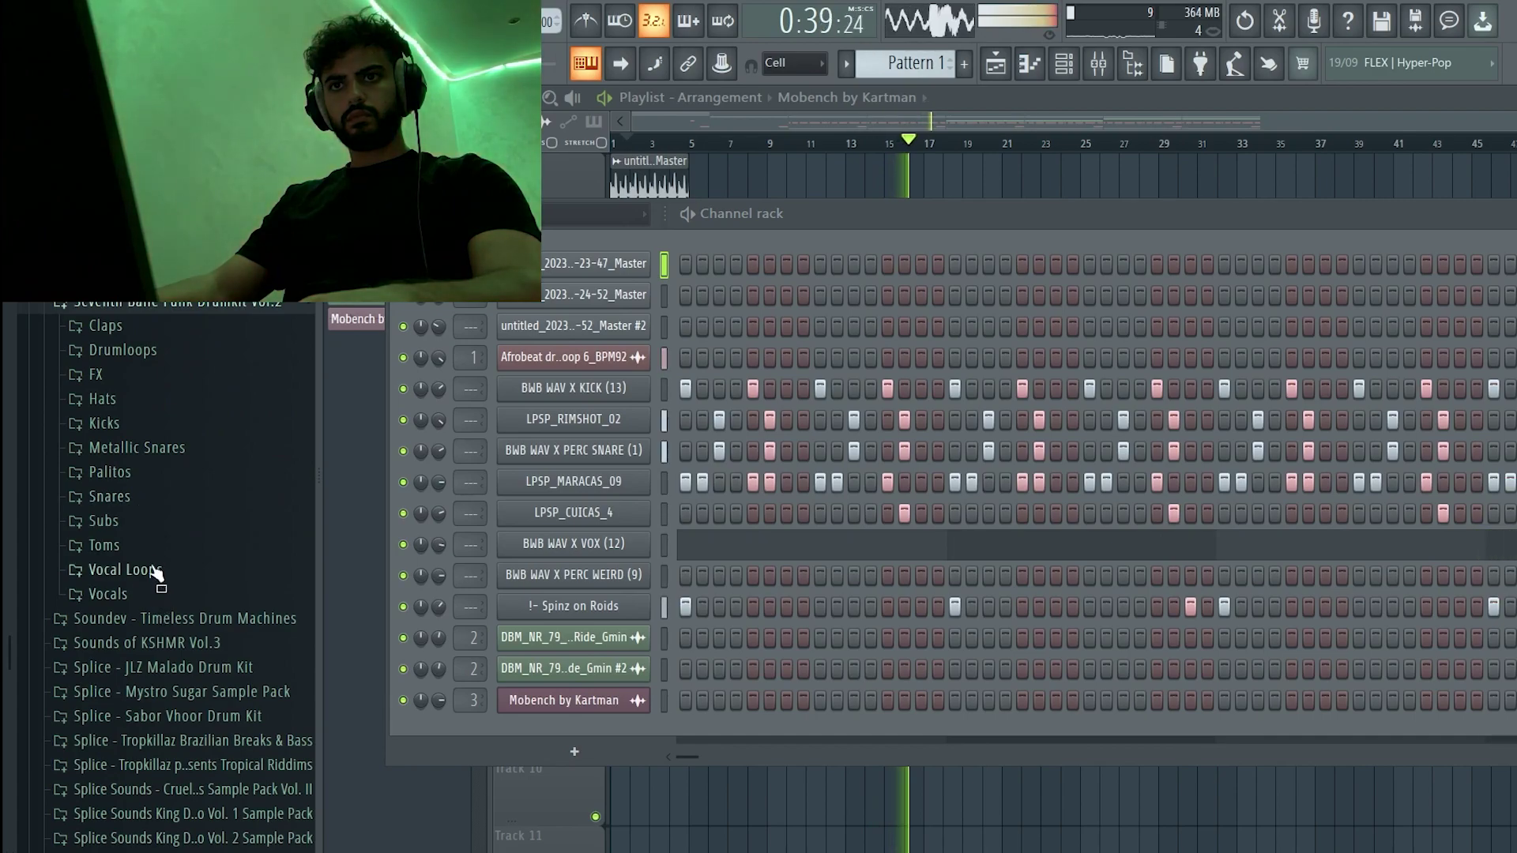
click(140, 503)
click(160, 425)
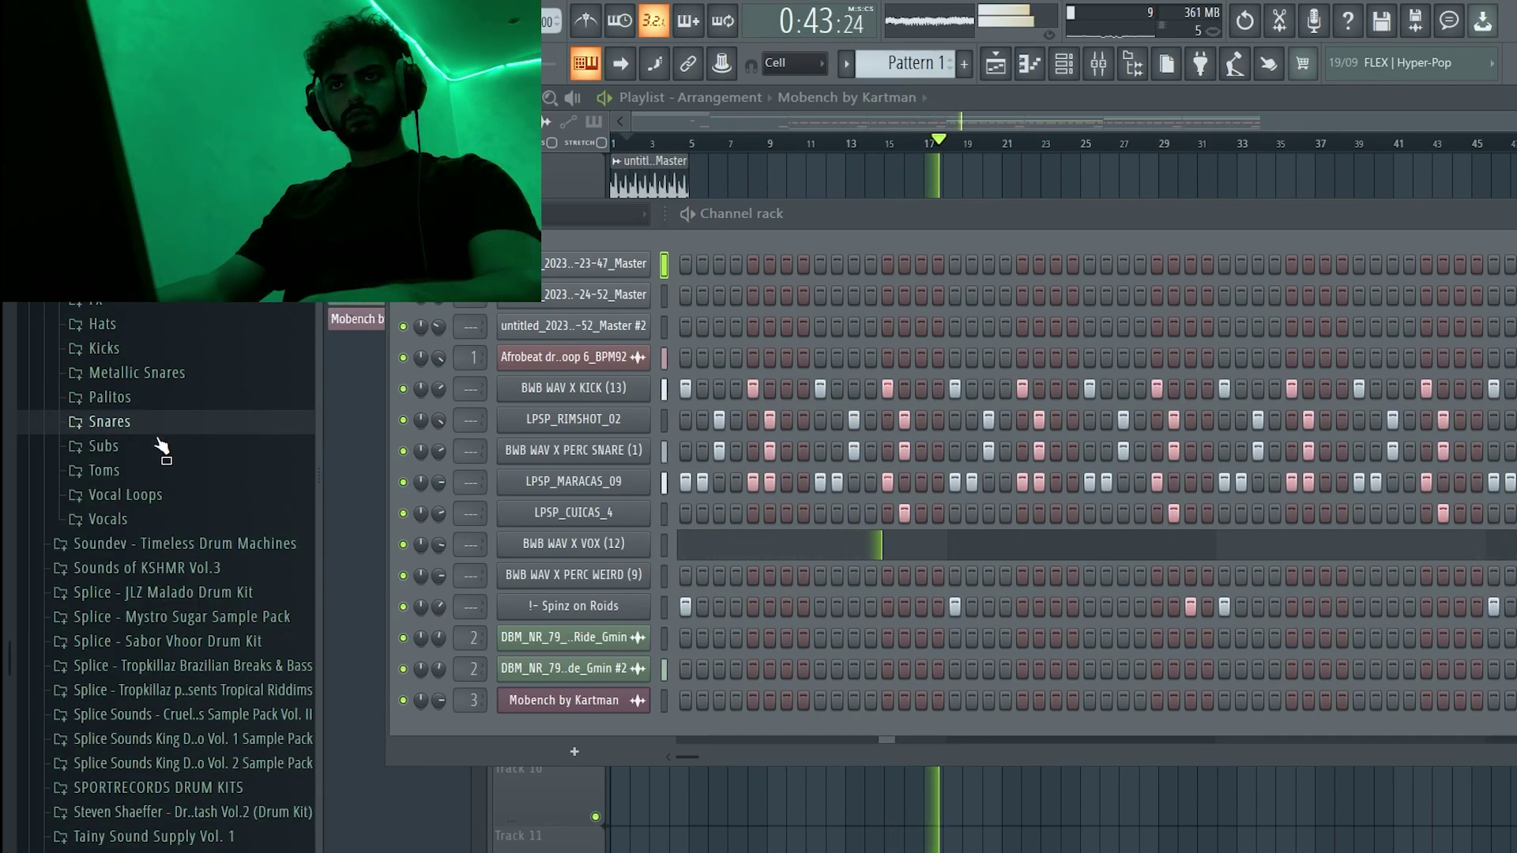
- Audition the kit's snares, add Snare 02 to the channel rack and place a hit on its ninth step
click(157, 447)
click(136, 425)
click(162, 491)
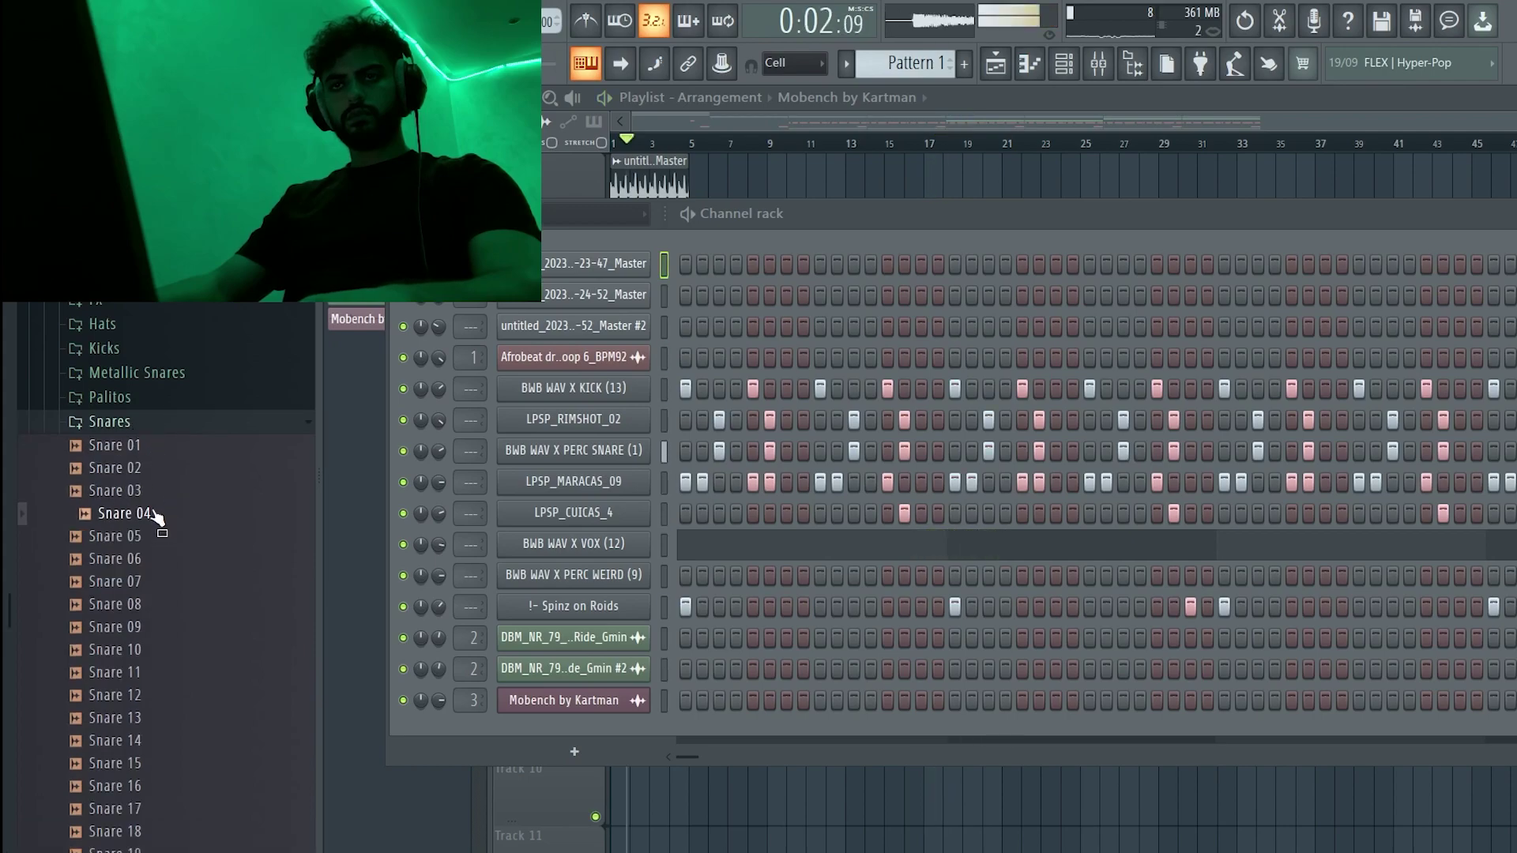
drag(873, 725, 576, 732)
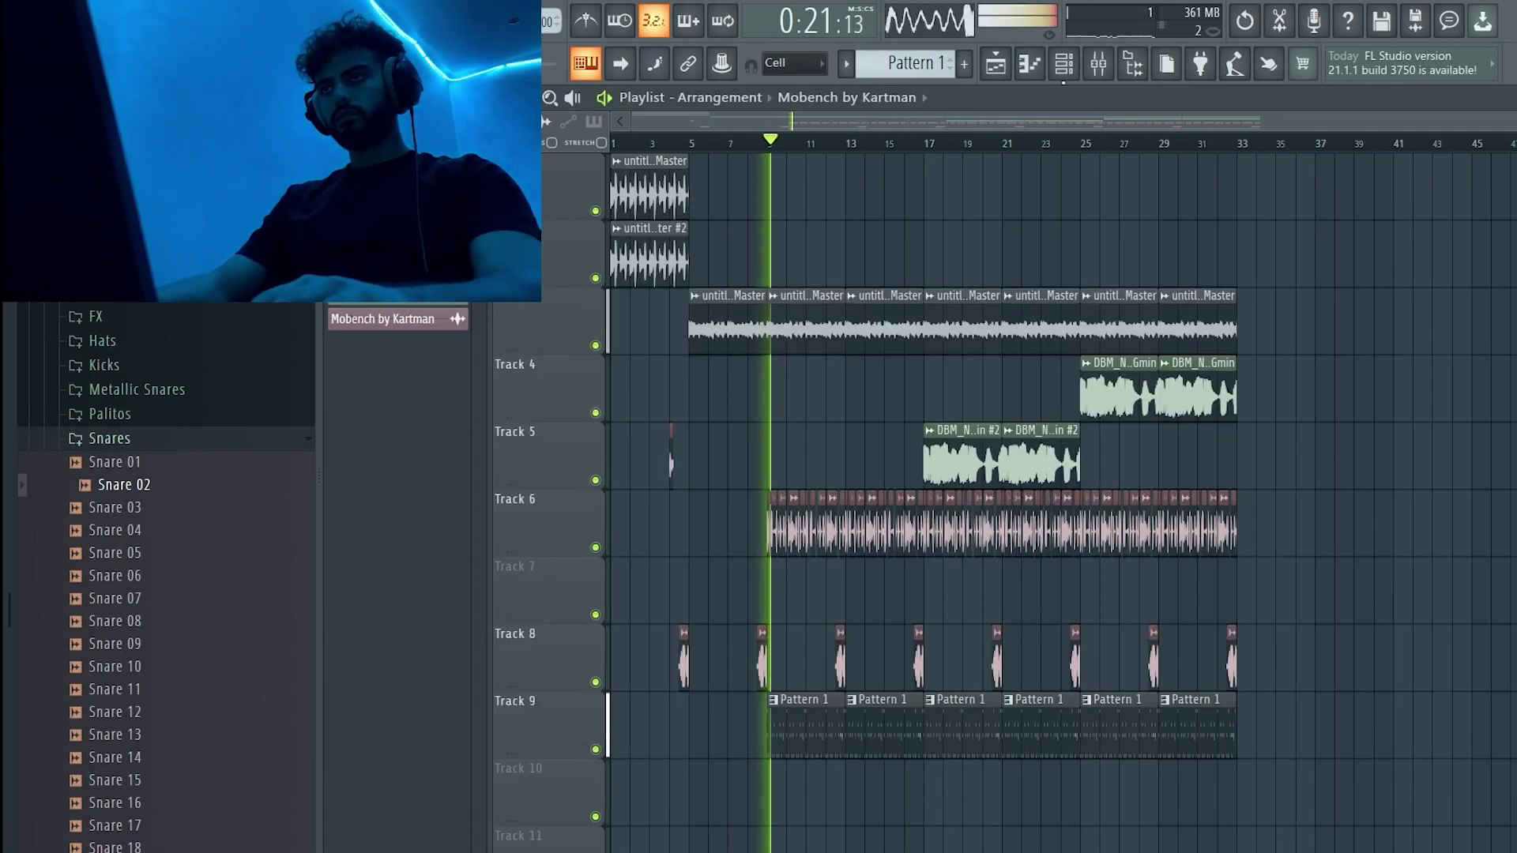
key(F6)
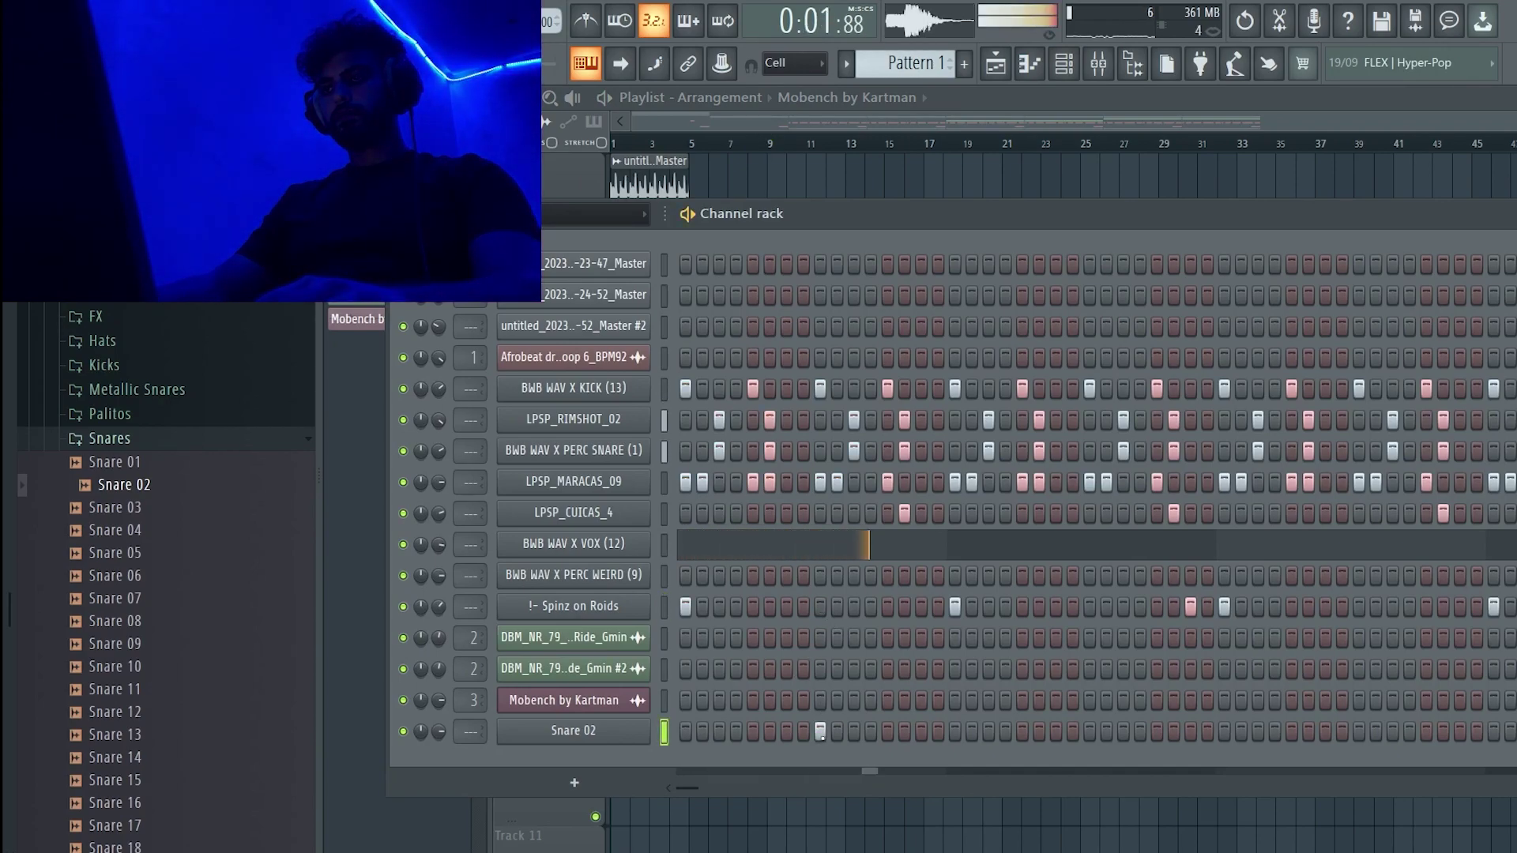
key(space)
click(638, 732)
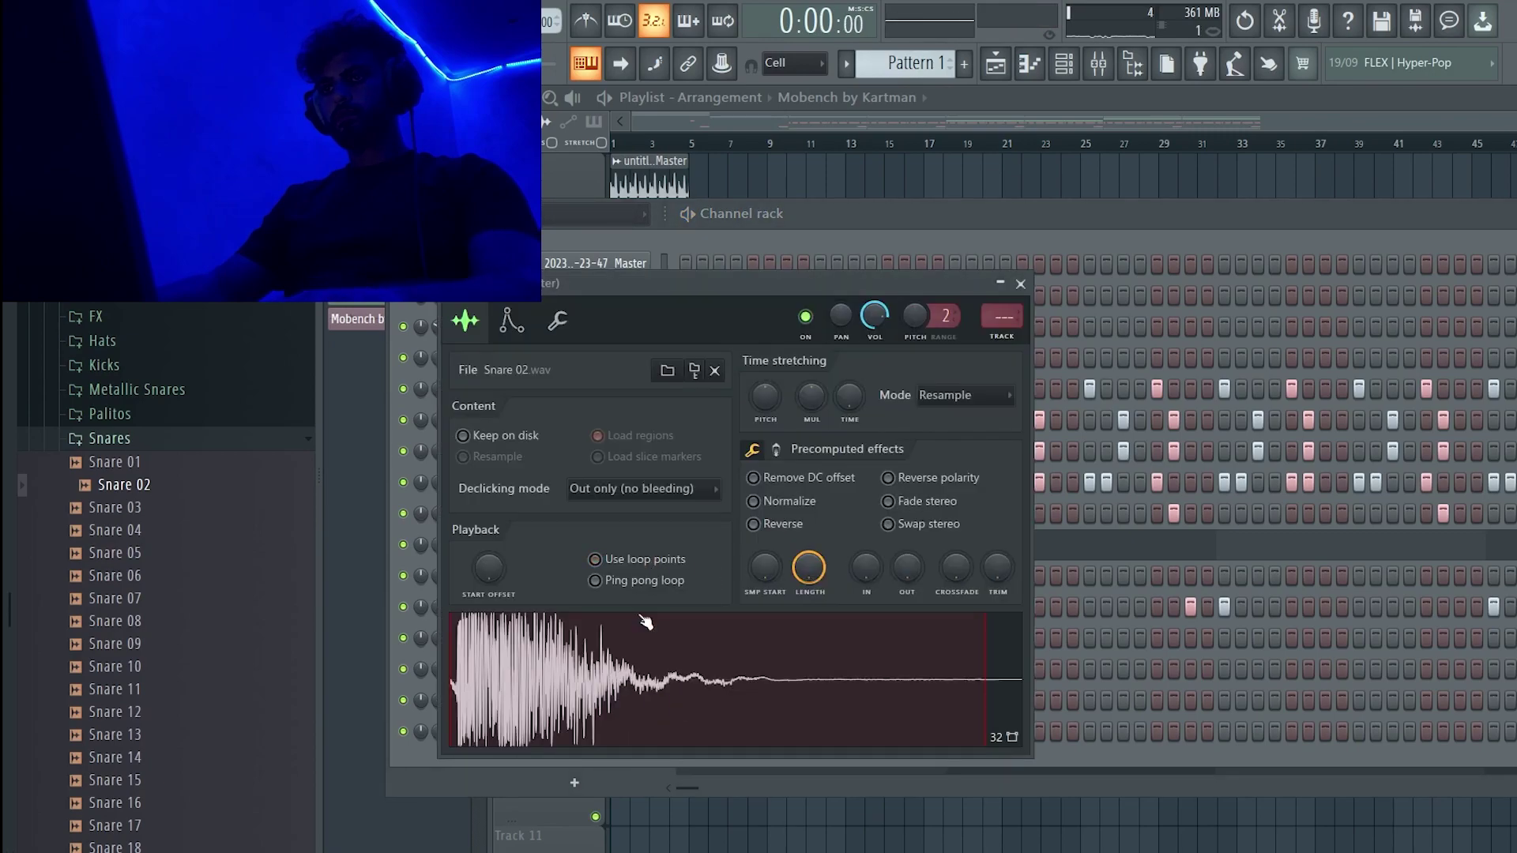
key(Escape)
- Open Snare 02 in the piano roll with 1/3 beat snap and add three more C5 hits in the second half of bar 1
right_click(620, 732)
click(738, 591)
click(379, 98)
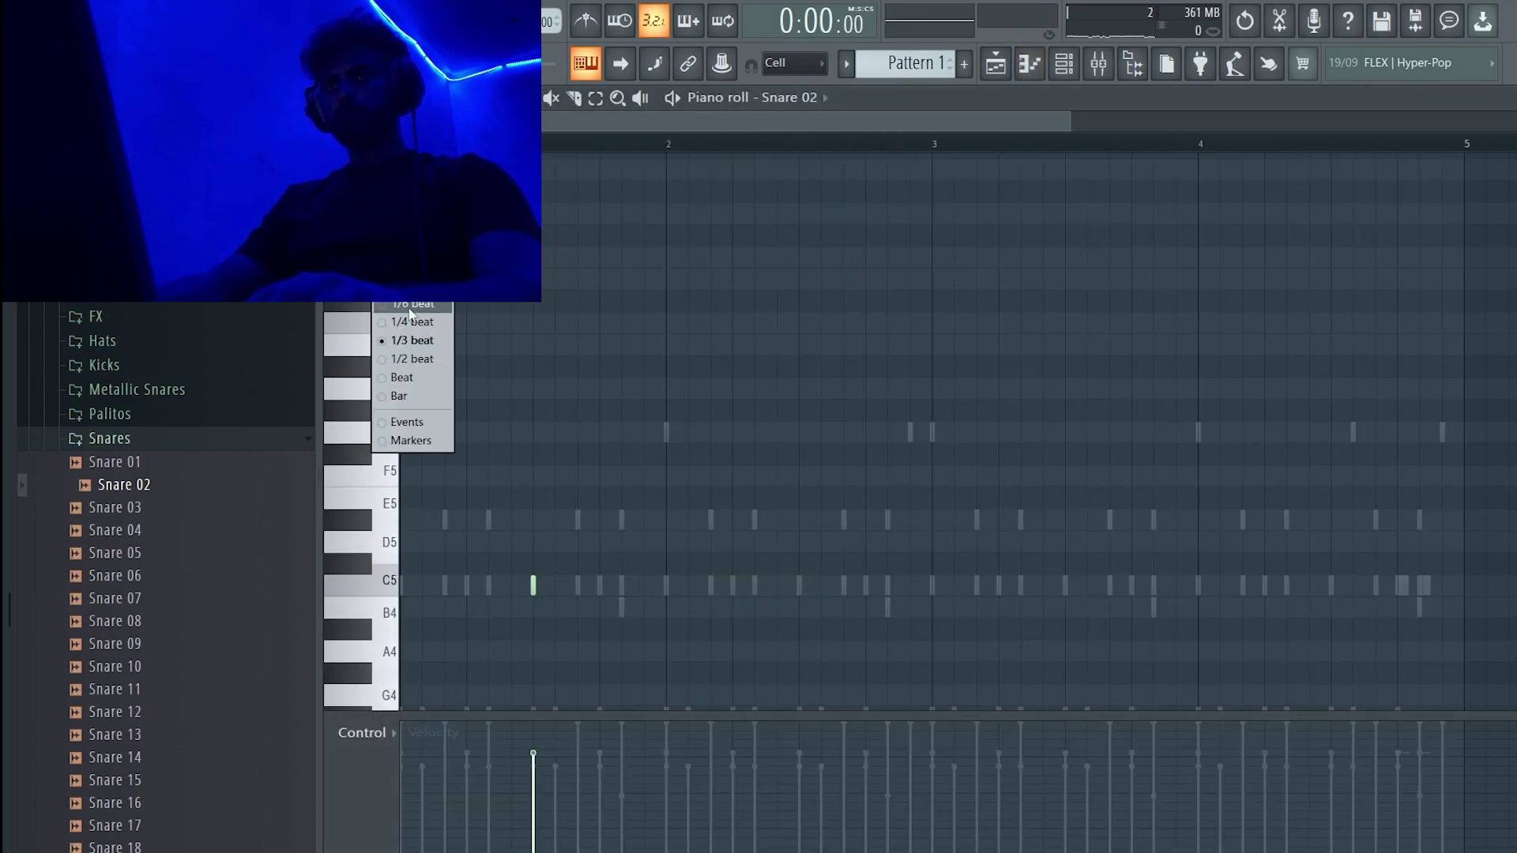
click(408, 343)
scroll(848, 580, up, 3)
key(space)
click(838, 456)
click(878, 450)
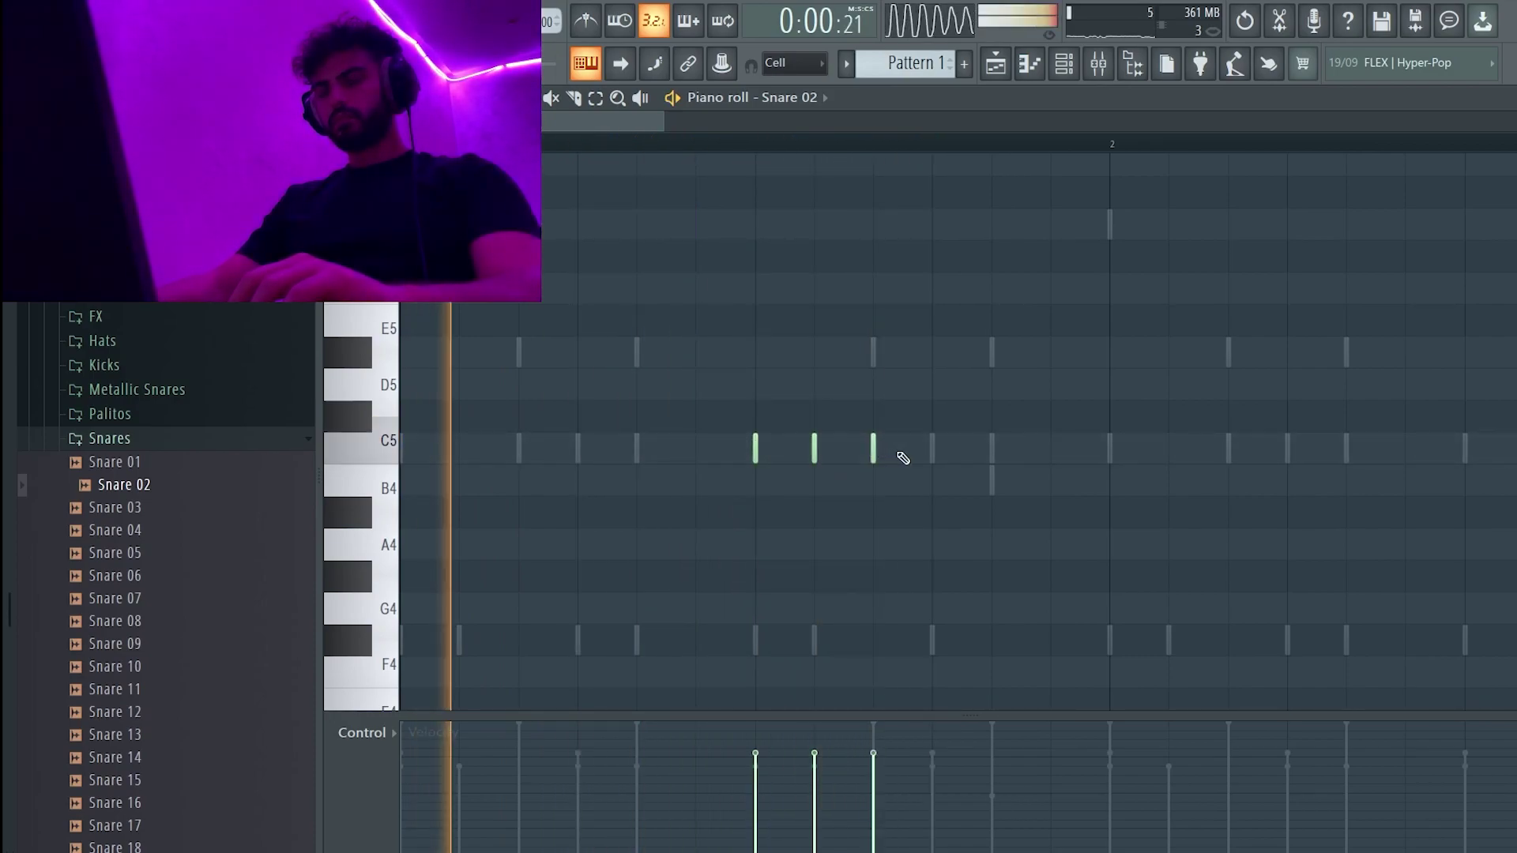
click(994, 448)
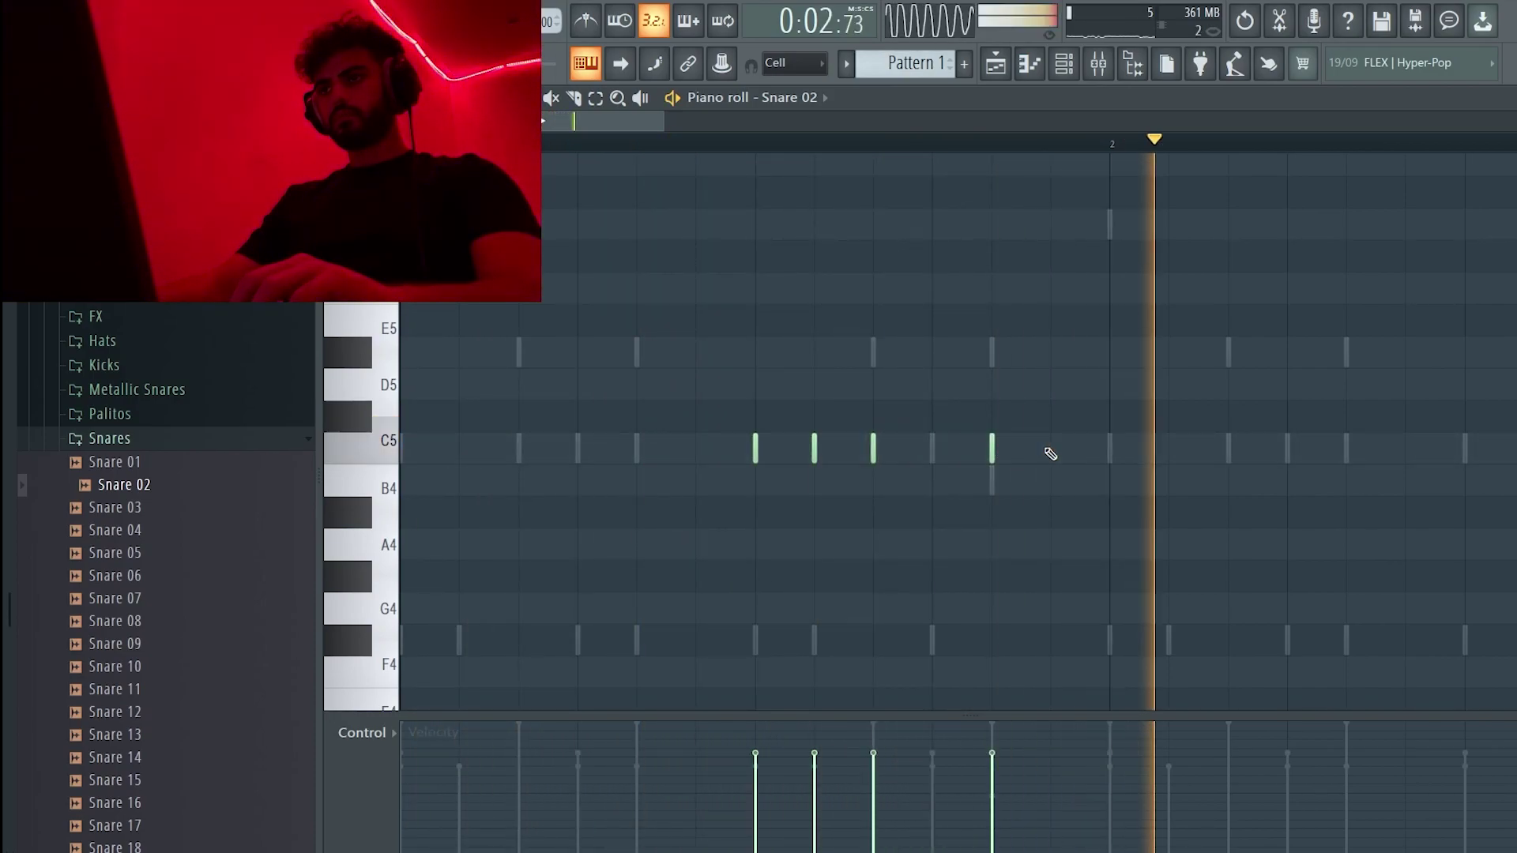
- Duplicate the snare notes of bars 1 and 2 into bars 3 and 4
scroll(1059, 427, down, 3)
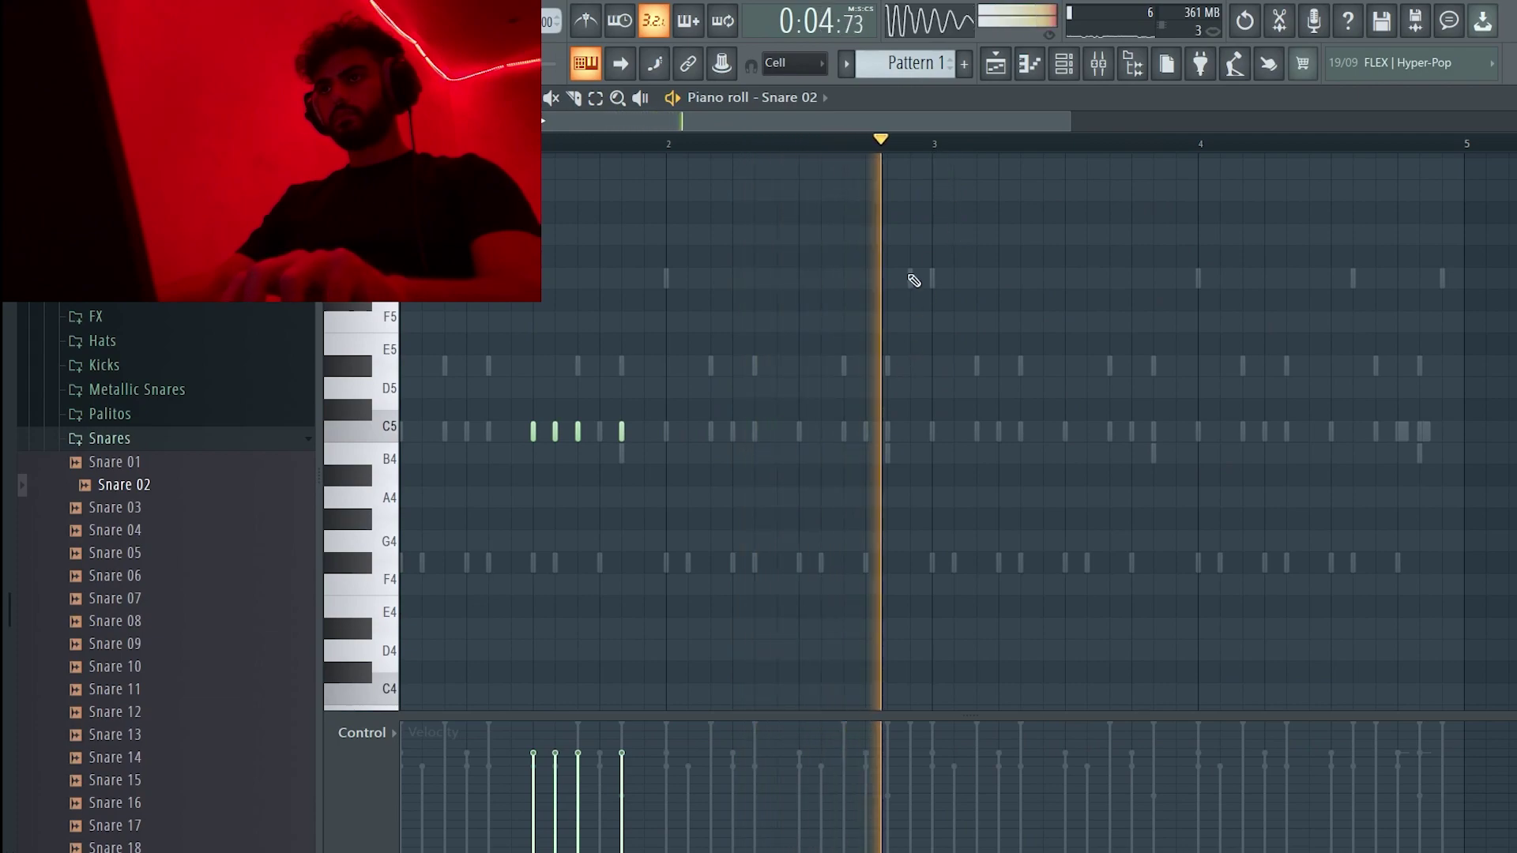
drag(939, 145, 486, 304)
key(ctrl+b)
key(space)
click(539, 148)
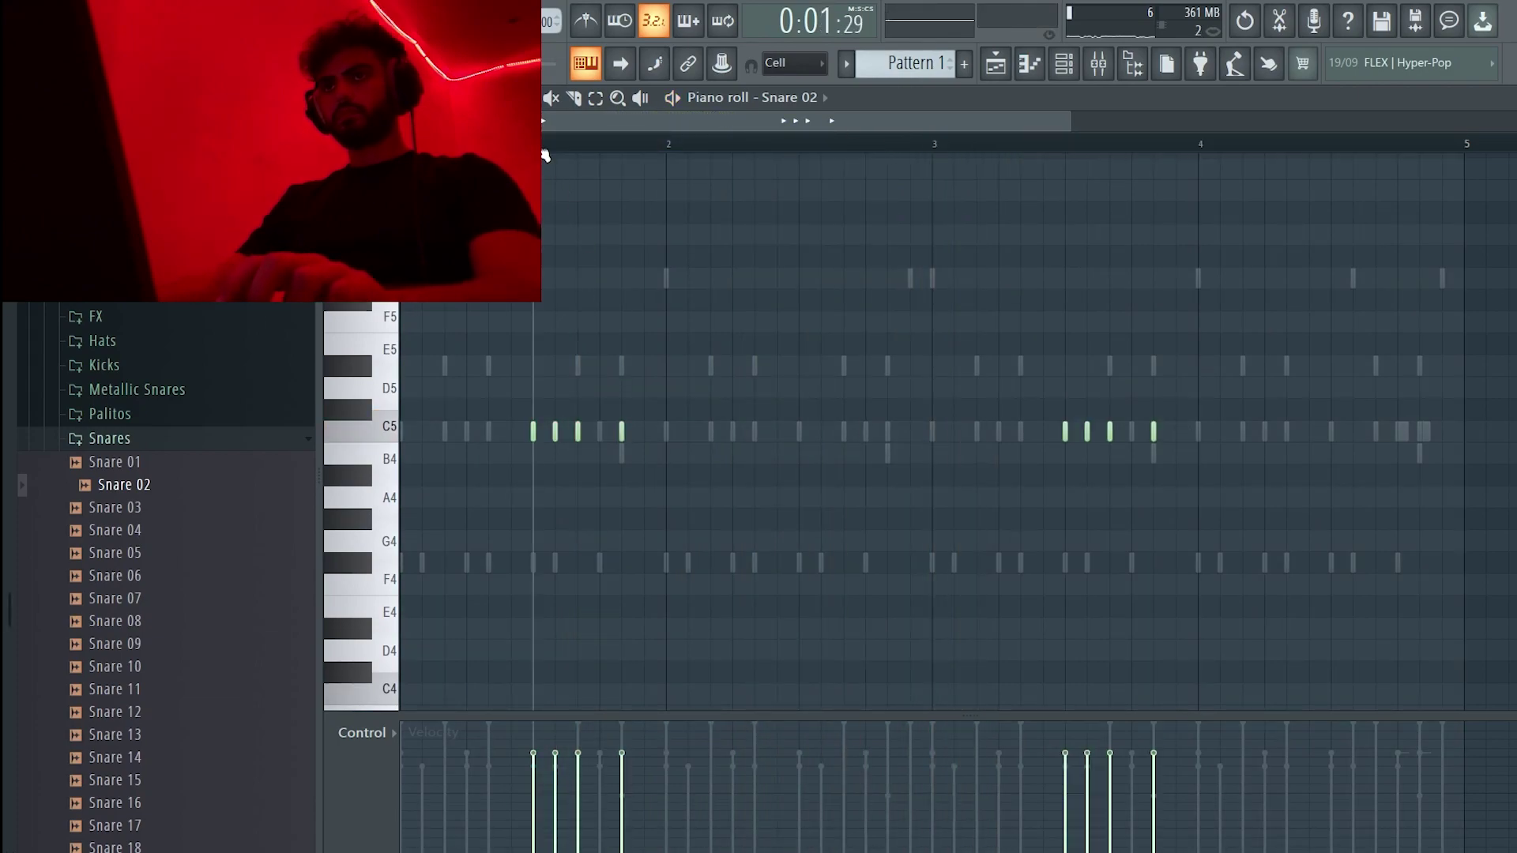
- Switch the note control lane to Pan and pan the first three snare notes to alternating sides
click(387, 735)
click(426, 763)
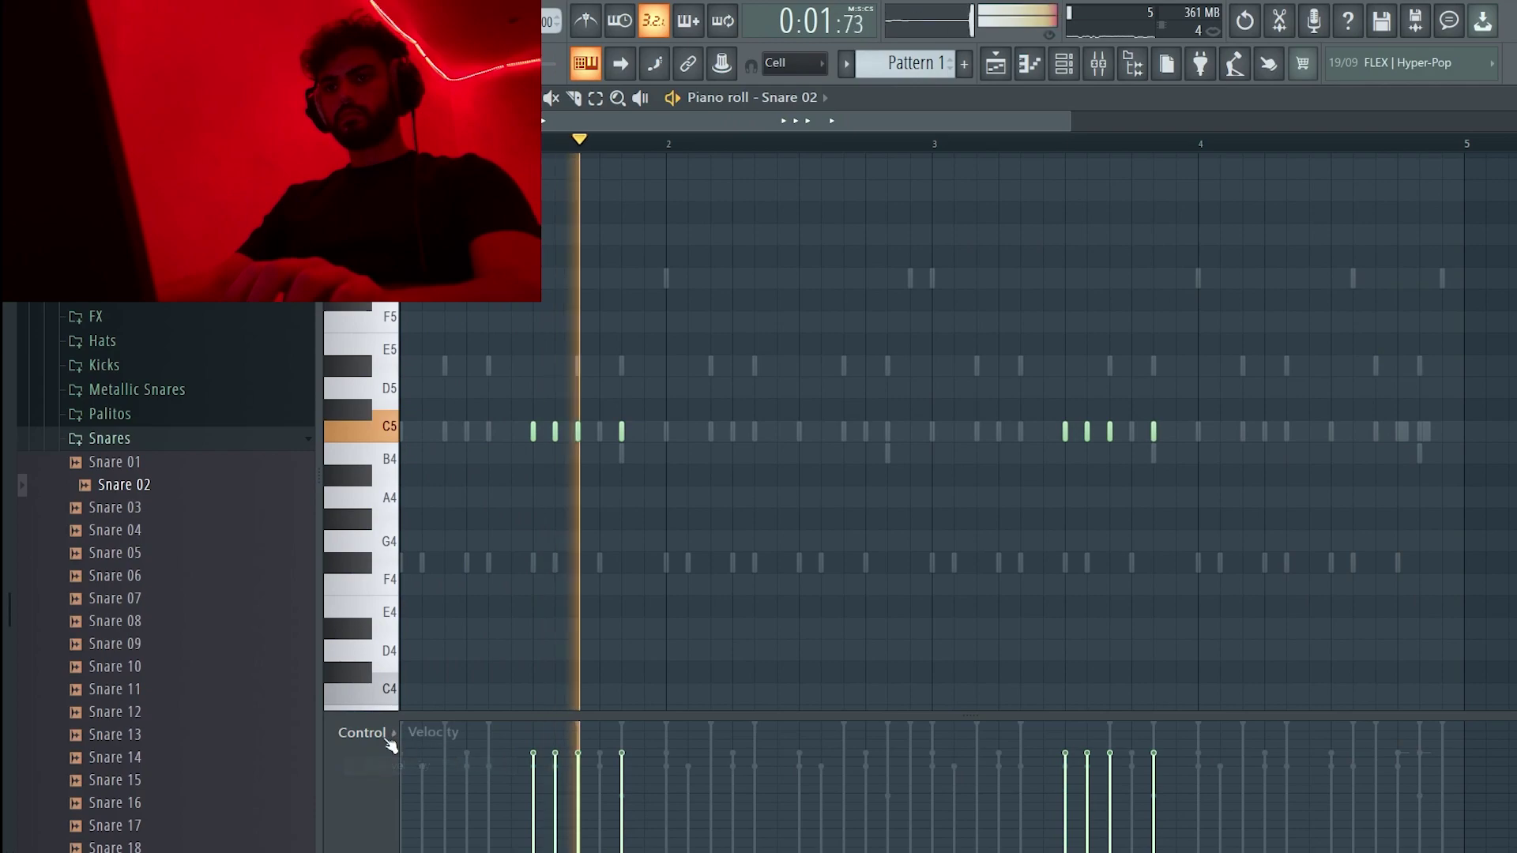
key(space)
click(391, 737)
click(448, 752)
key(space)
click(534, 826)
click(555, 748)
click(577, 827)
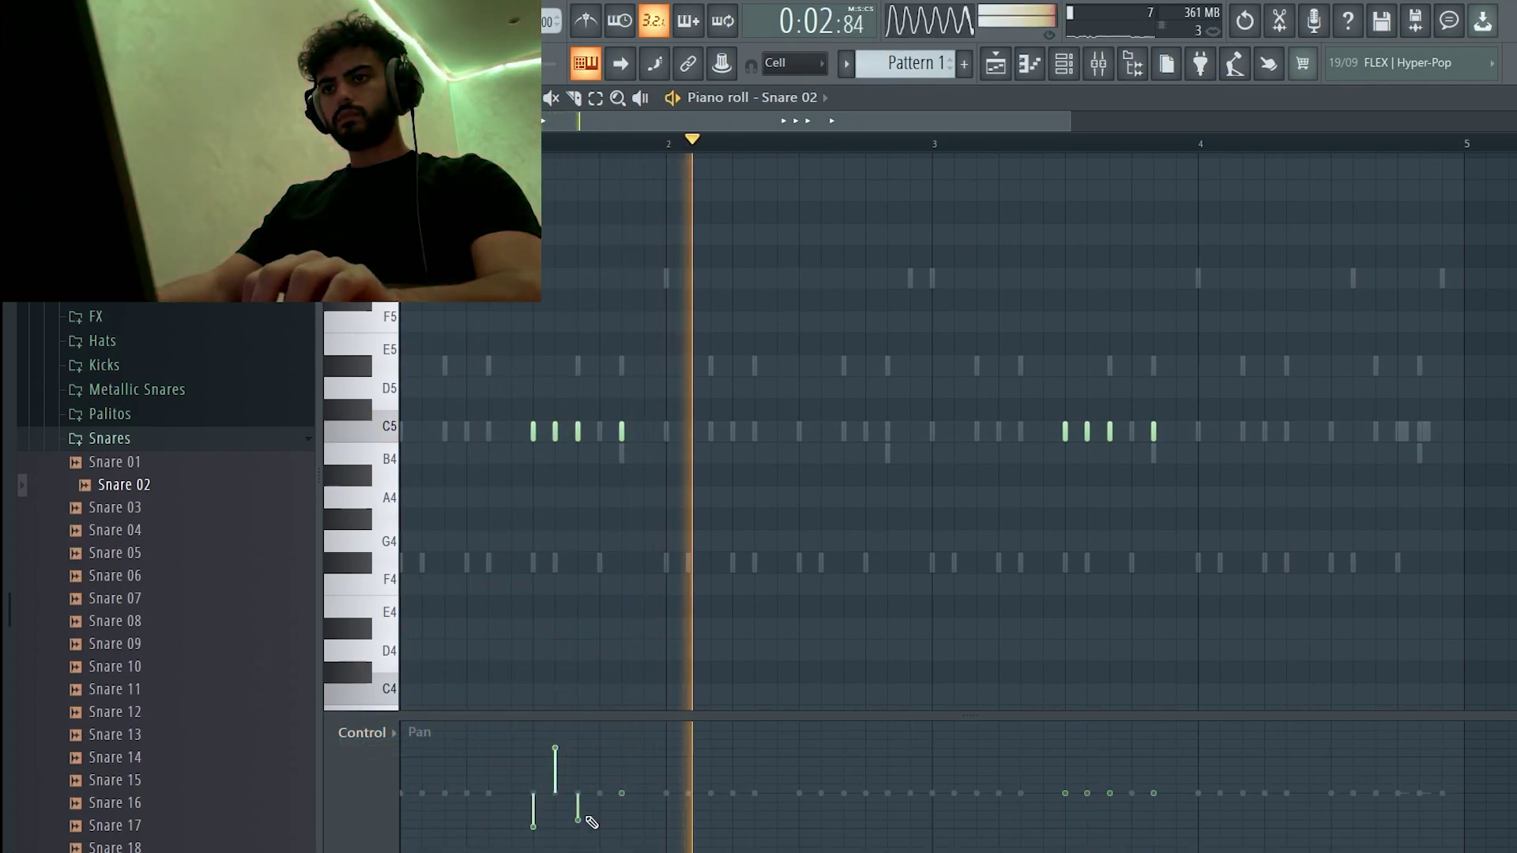
- Replace the snare notes in bar 3 with a duplicate of the panned notes from bars 1 and 2
drag(1053, 356, 1183, 452)
key(Delete)
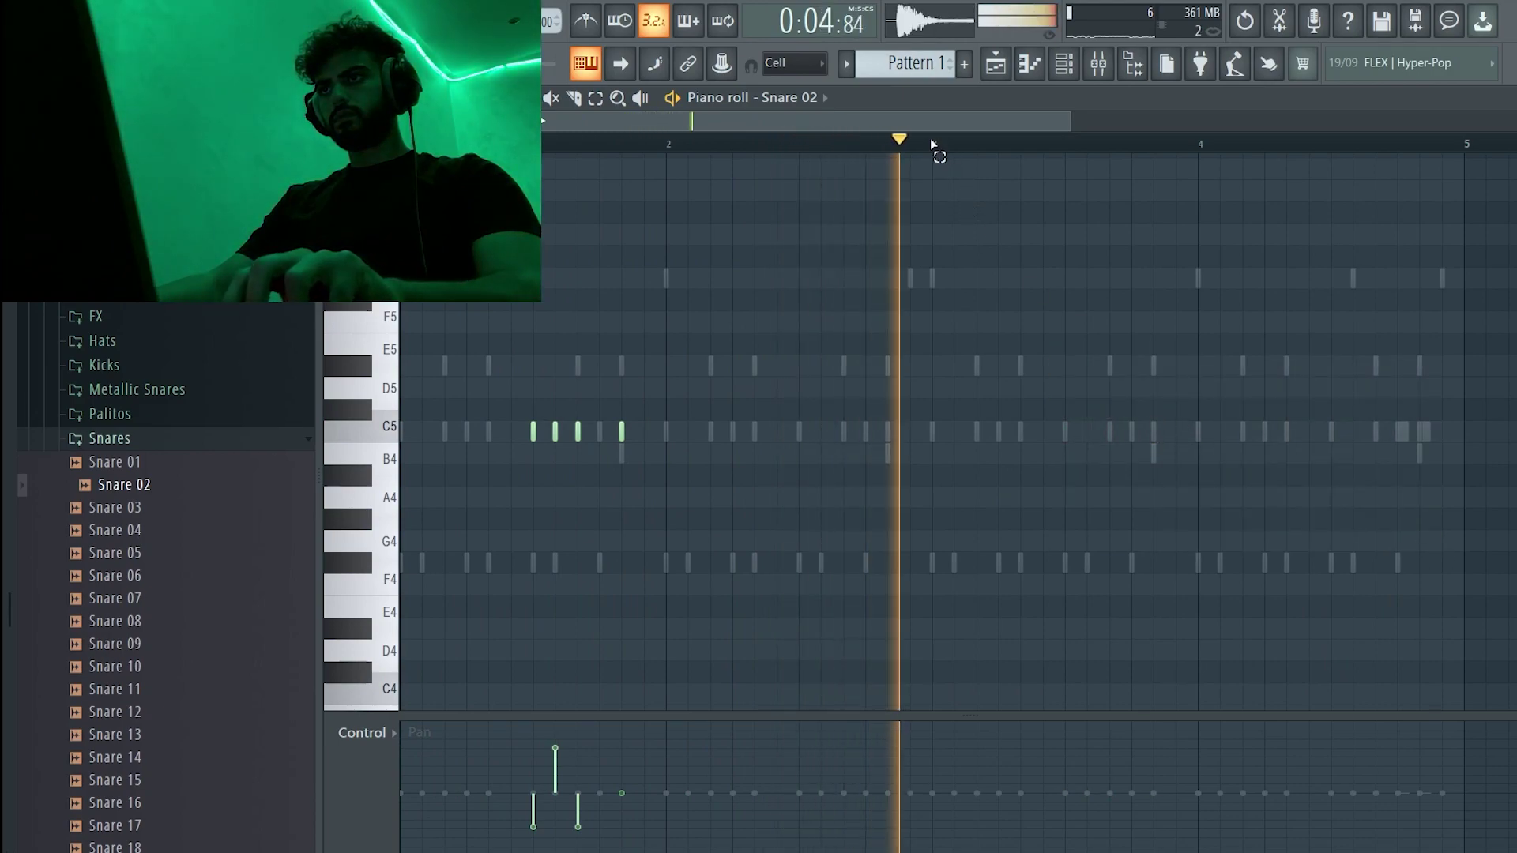
drag(935, 145, 646, 228)
key(ctrl+b)
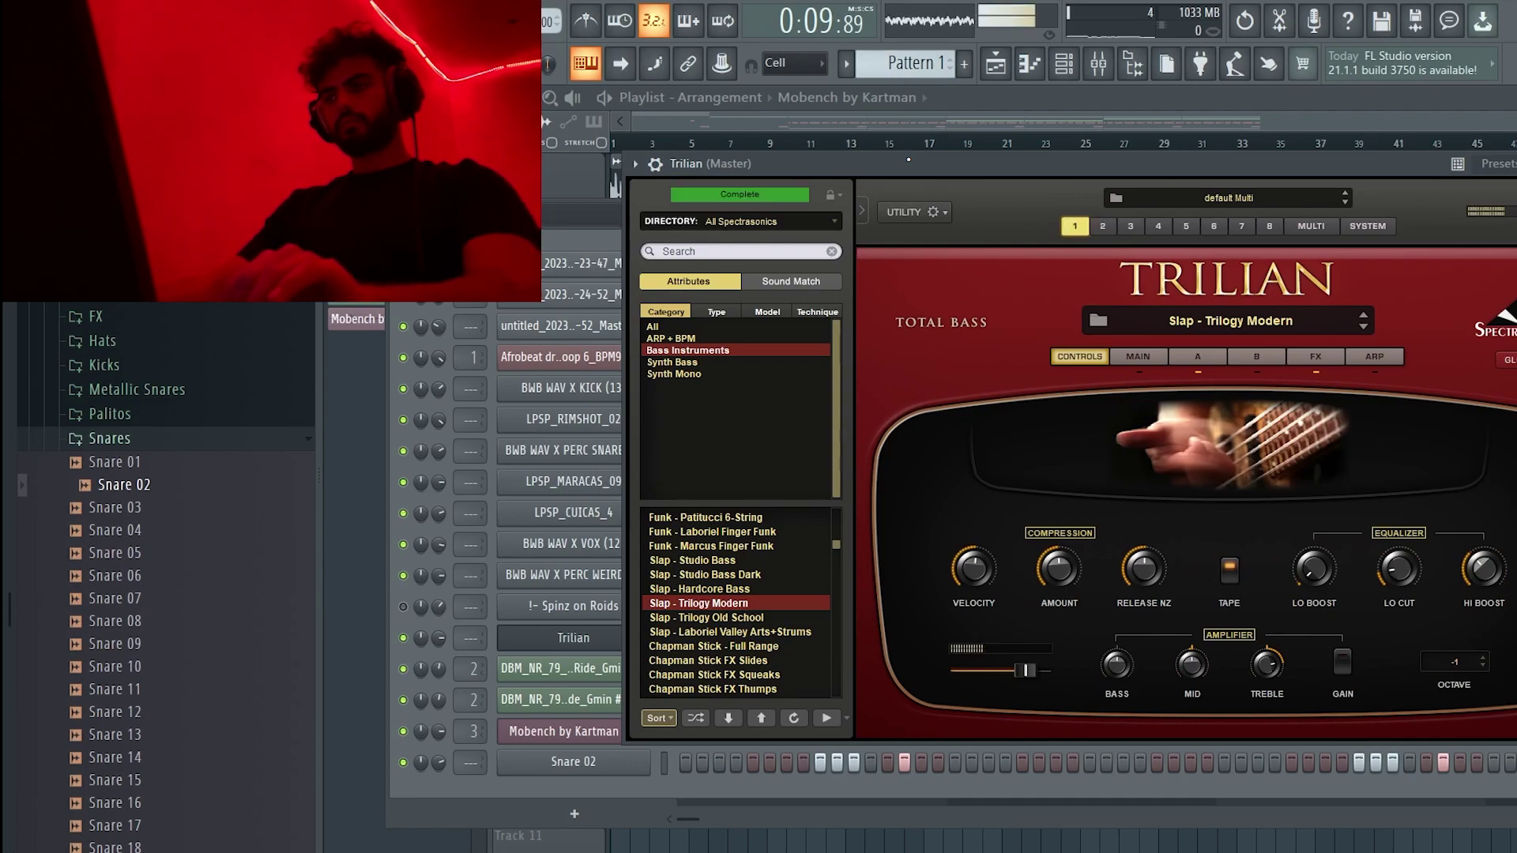
- Open the Trilian bass channel in the piano roll and transpose its notes up two octaves
click(574, 637)
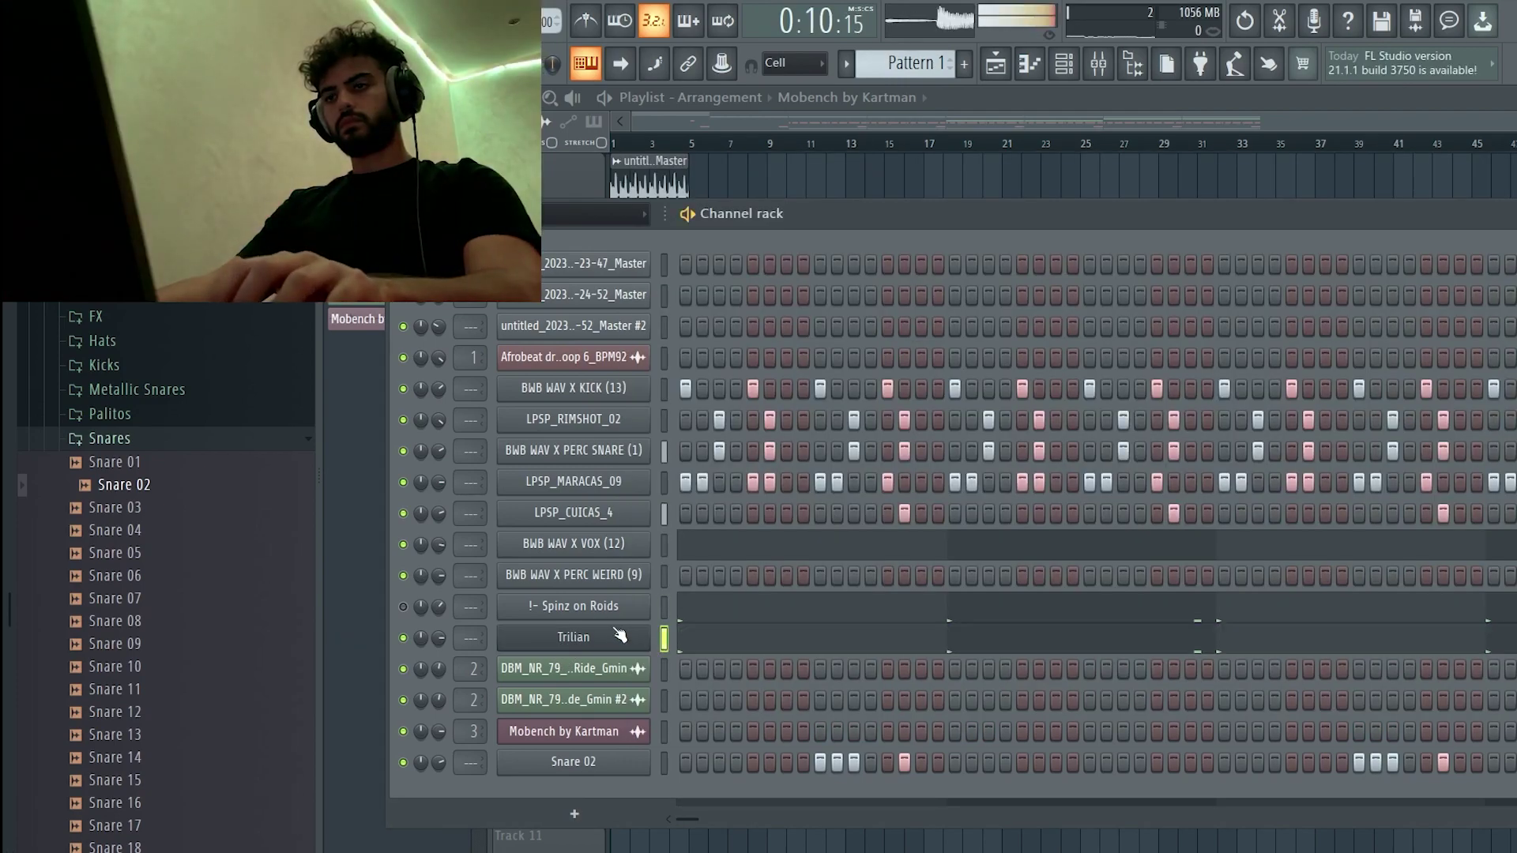
right_click(605, 644)
click(672, 585)
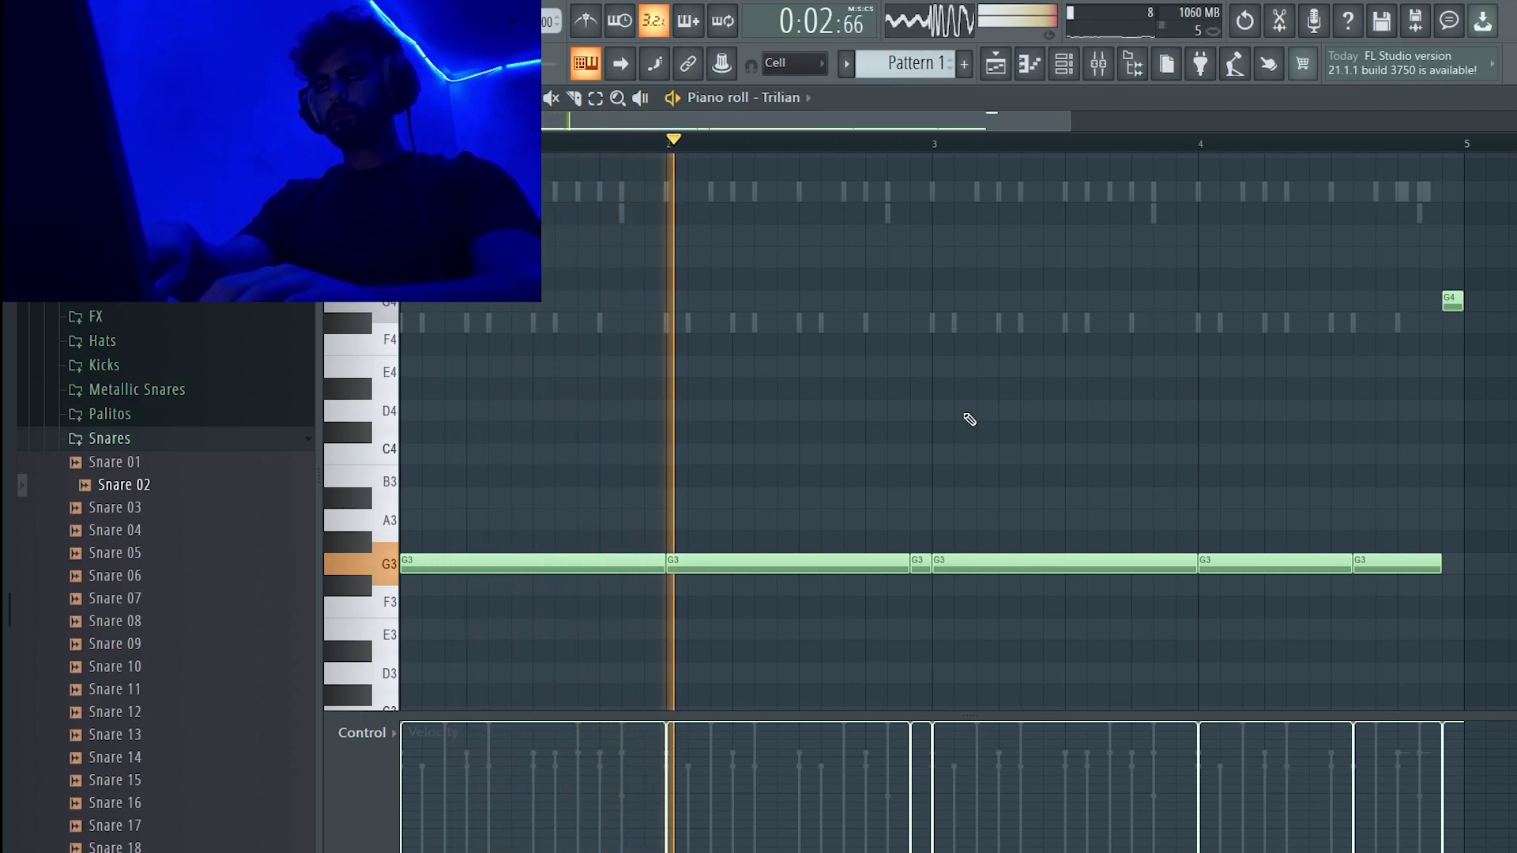
key(Escape)
key(Escape)
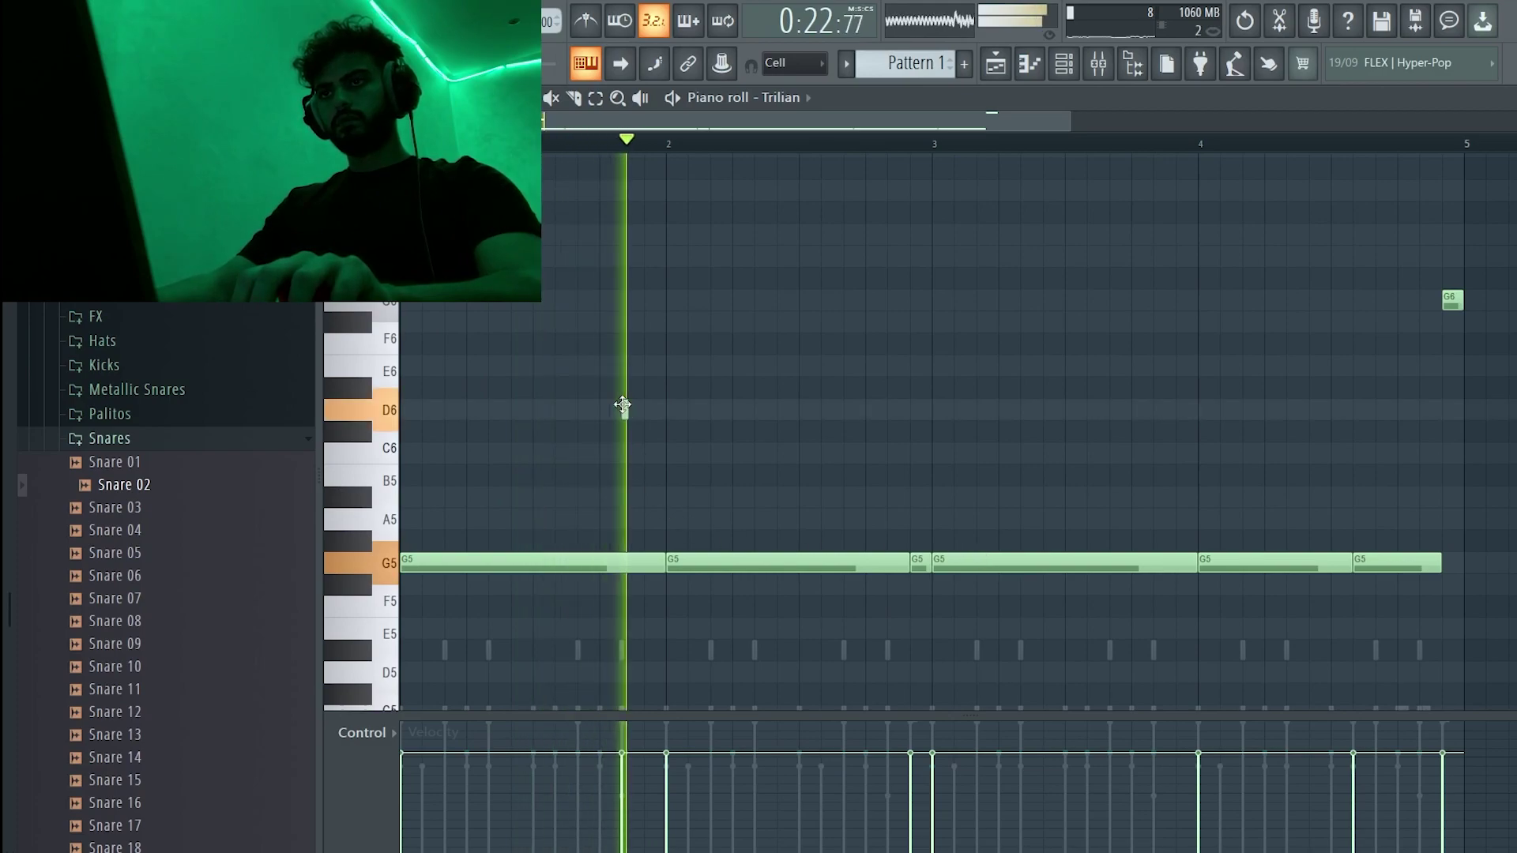
- Shorten the first G5 bass note and add short D6 and C6 notes just before bar 2
drag(662, 490, 647, 609)
key(ctrl+l)
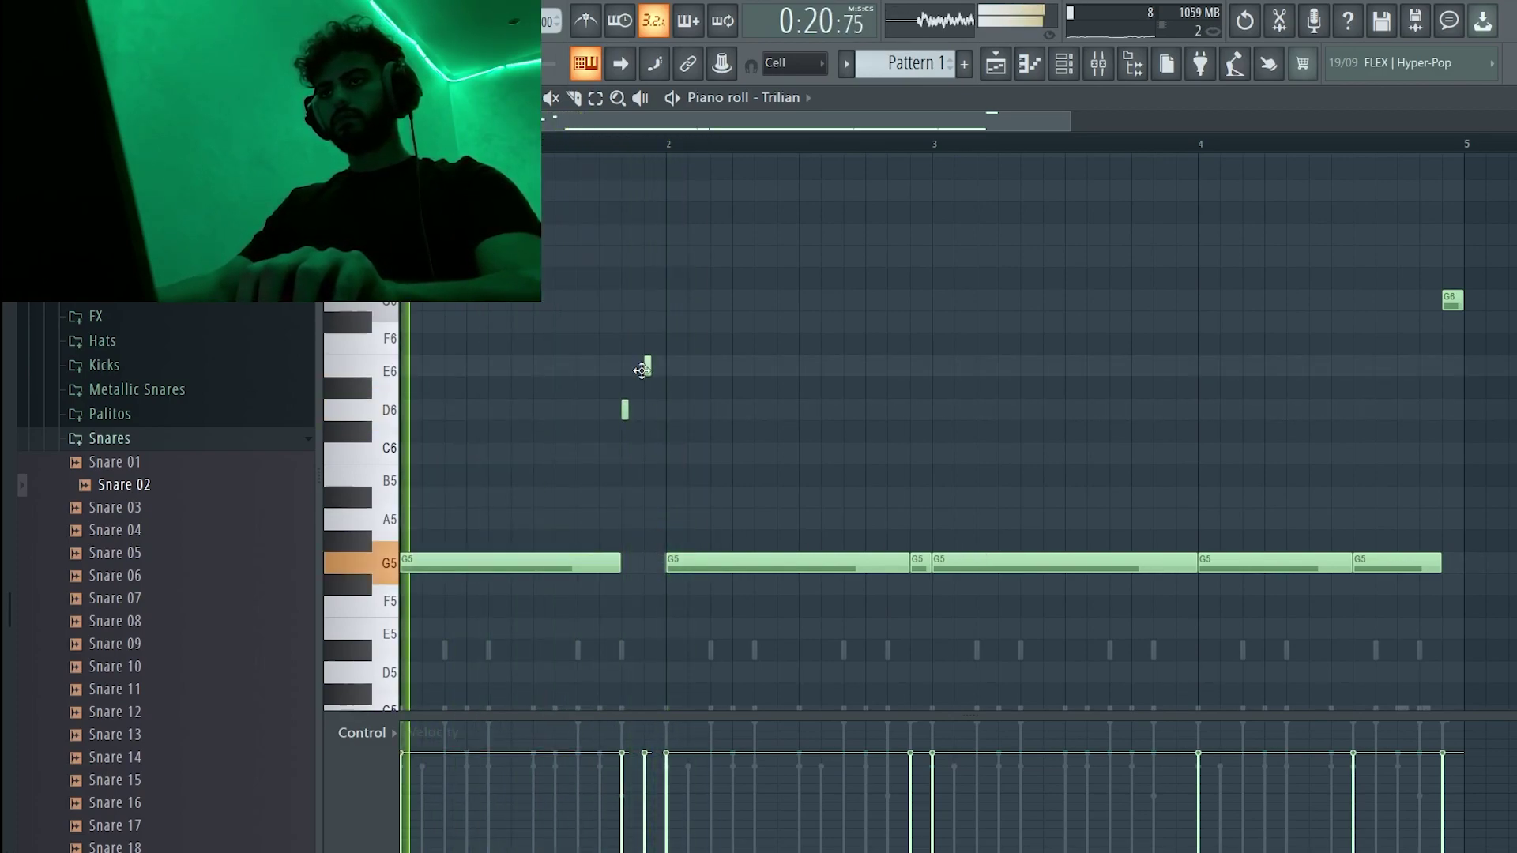
drag(629, 472, 651, 448)
right_click(650, 371)
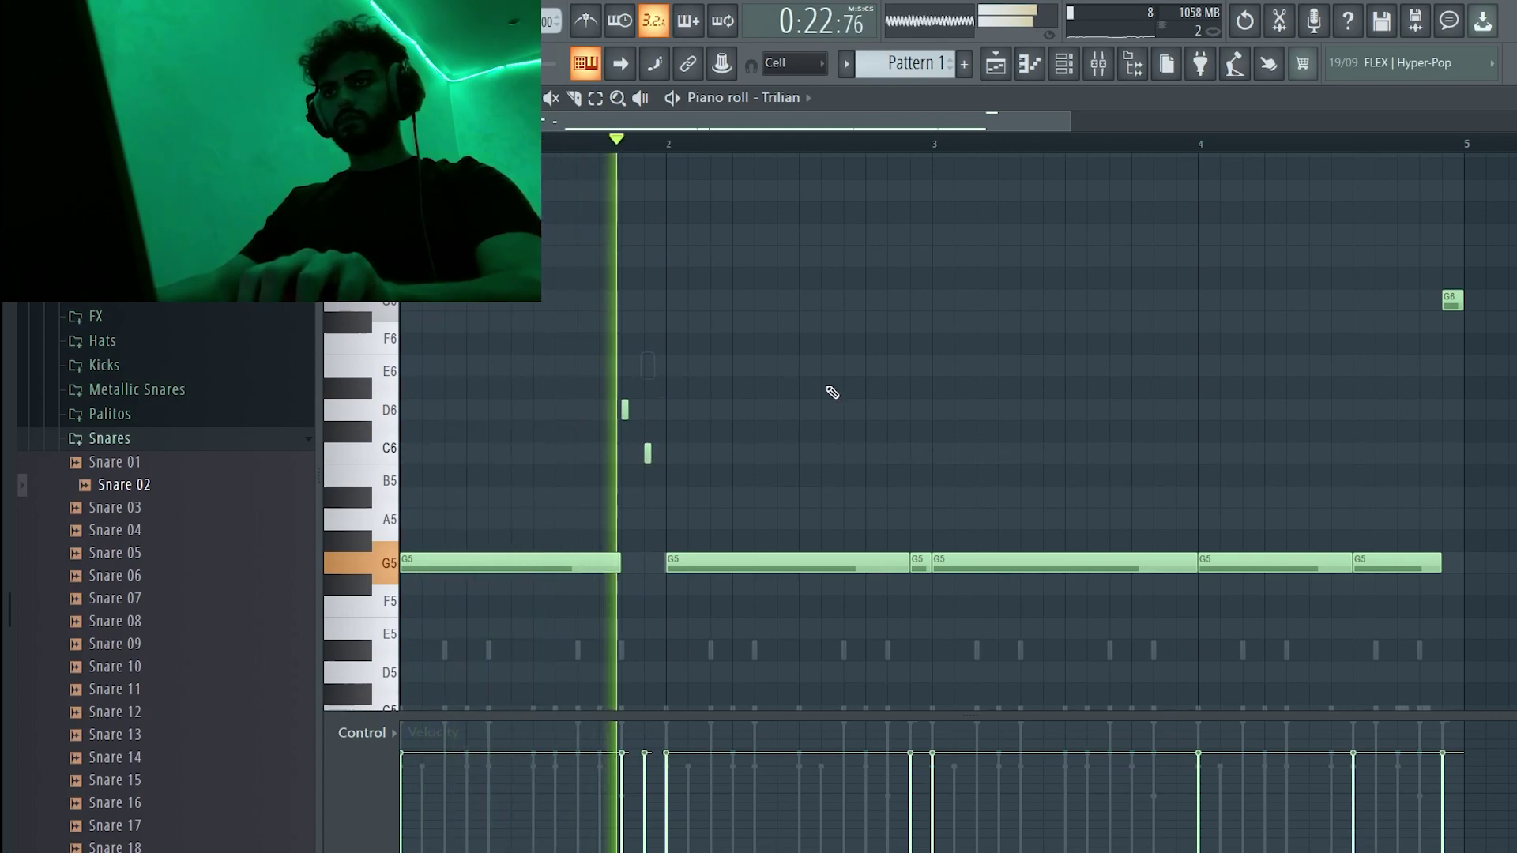
ctrl+right_click(829, 384)
ctrl+right_click(863, 295)
- Lengthen the D6 and C6 notes to fill the gap before bar 2, and lay descending A#5 and A5 notes in bar 2
drag(751, 314, 563, 482)
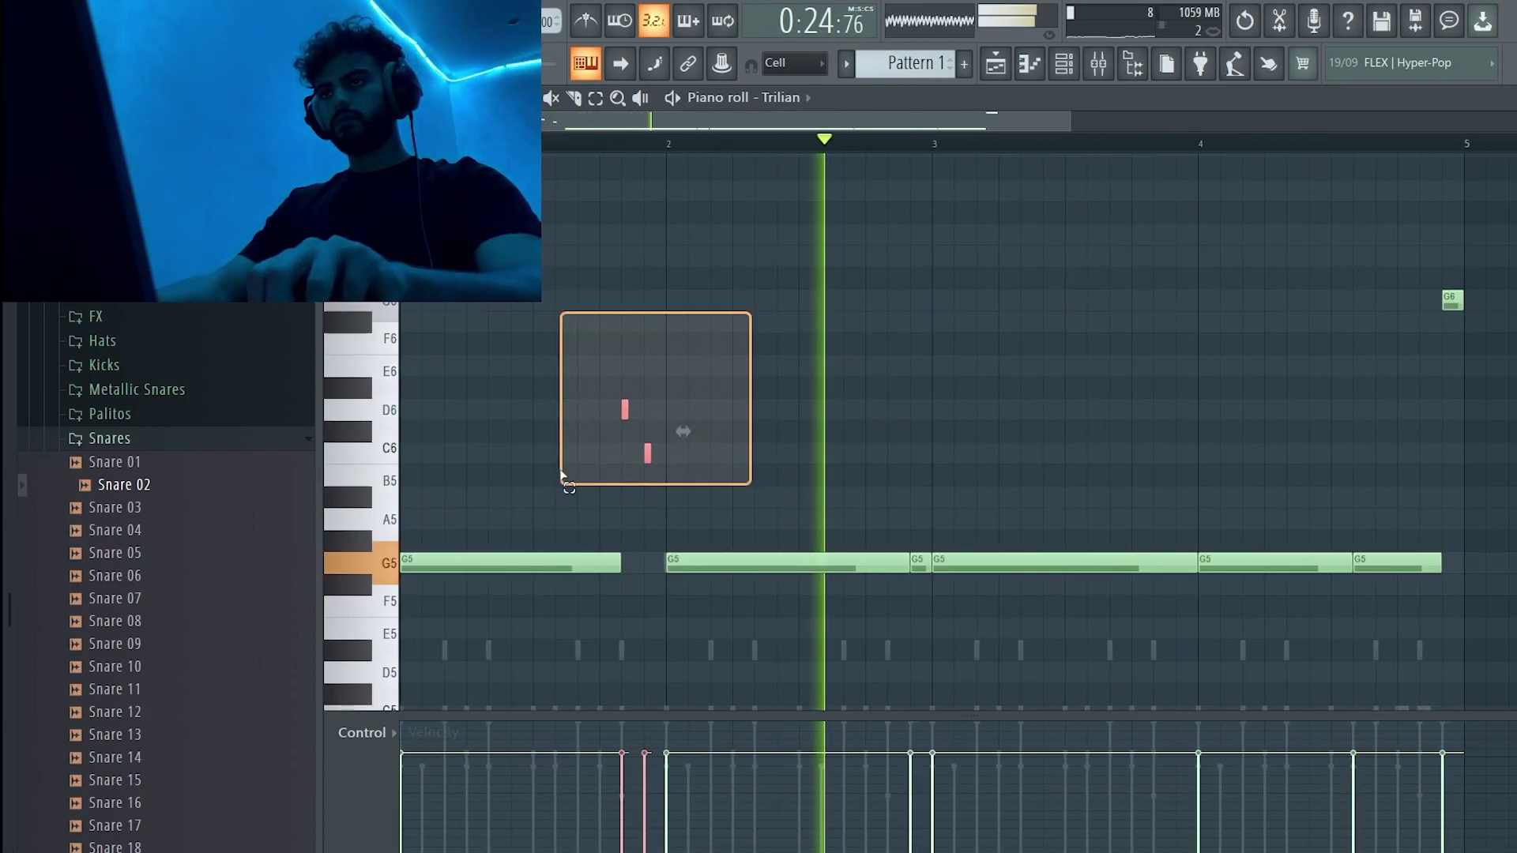
key(space)
key(space)
ctrl+click(779, 474)
drag(703, 562, 702, 490)
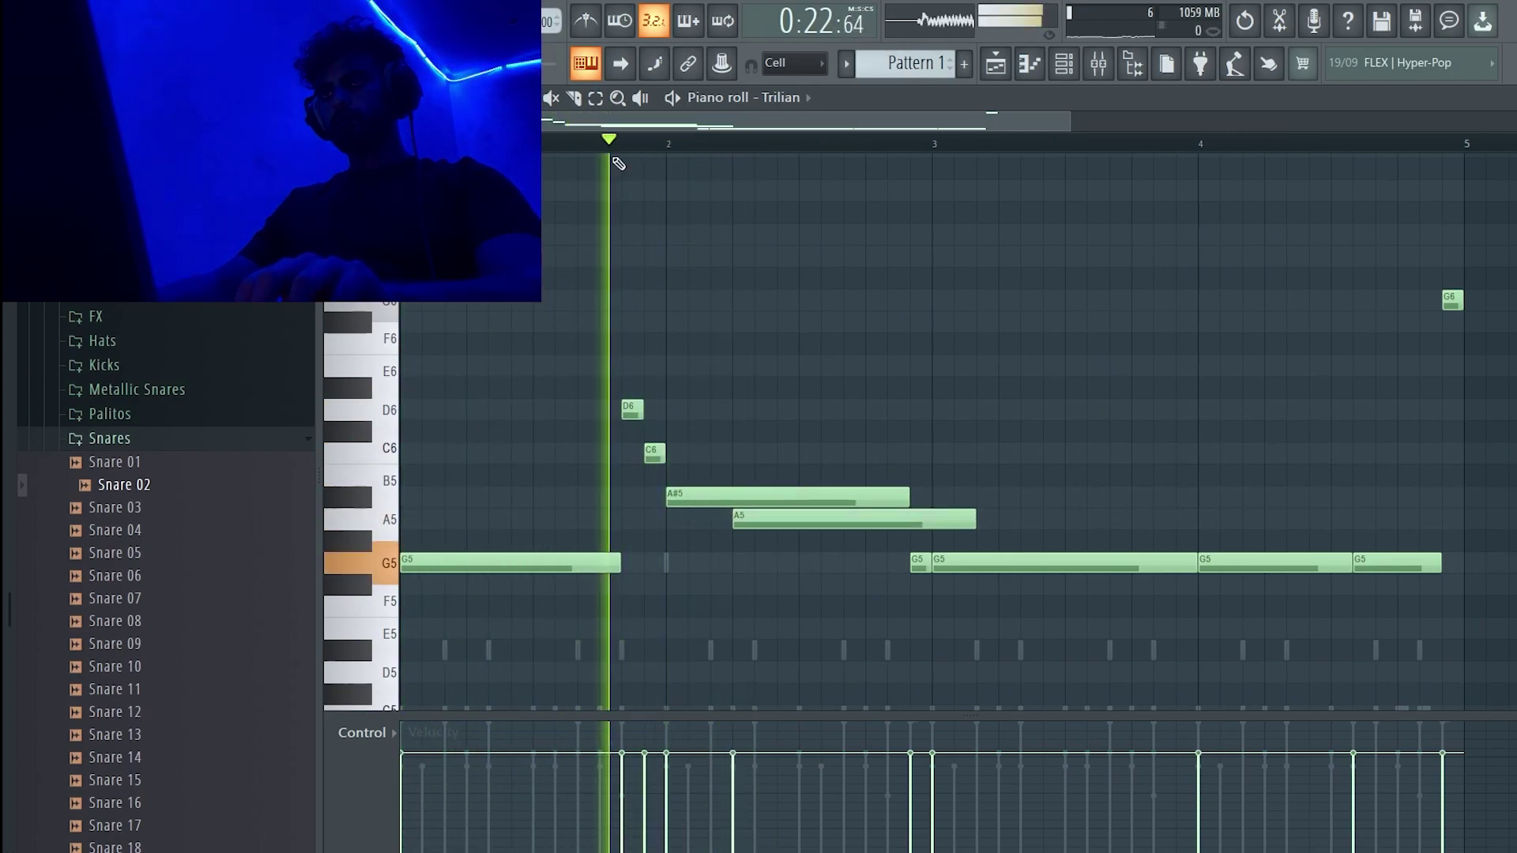
- Add a G5 note midway through bar 2 and place short G6 and F6 notes just before bar 3
click(804, 563)
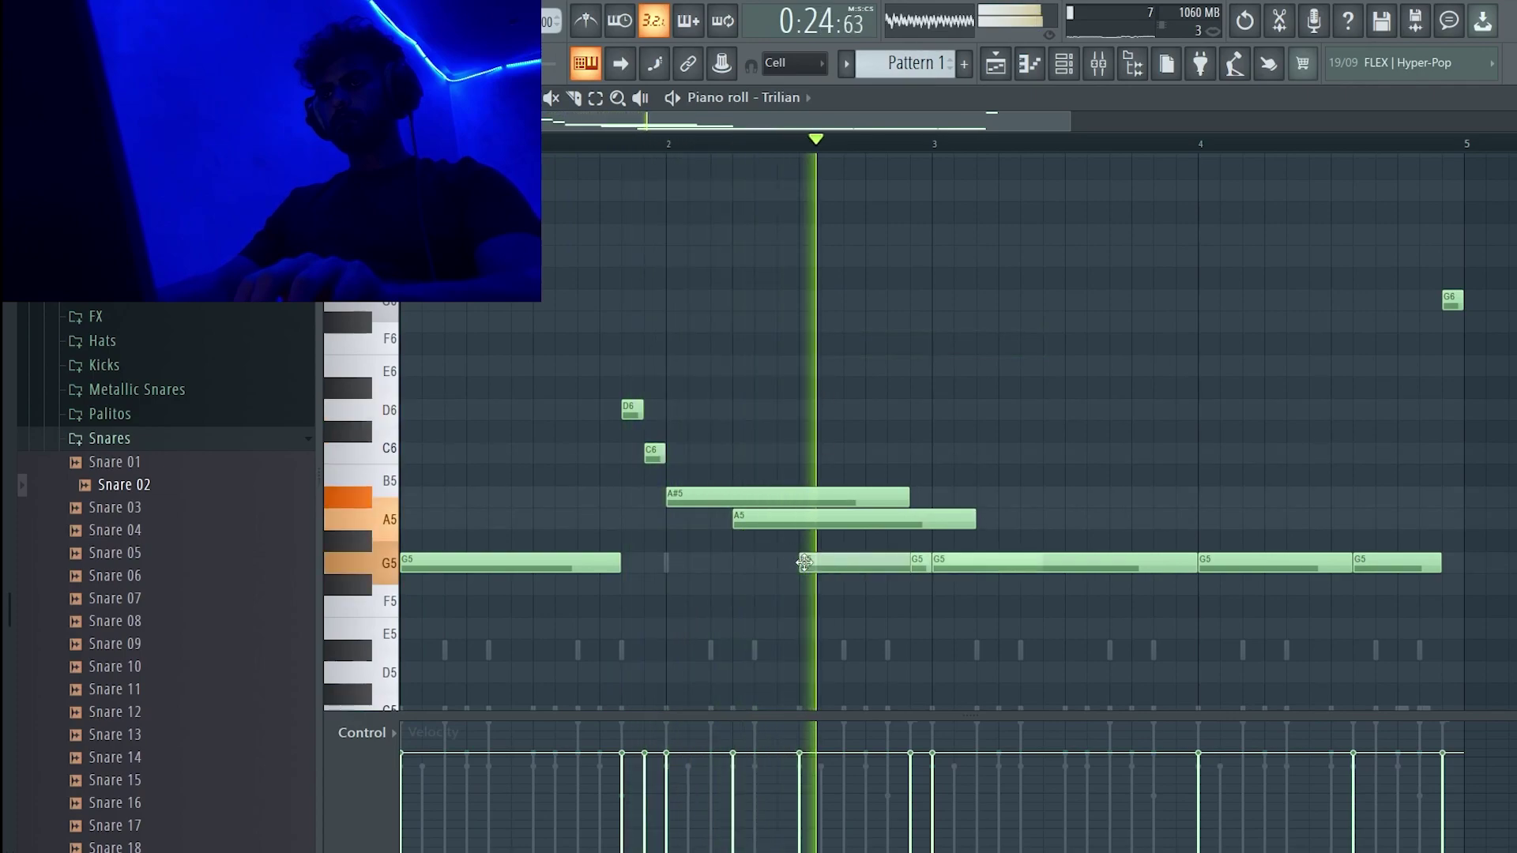
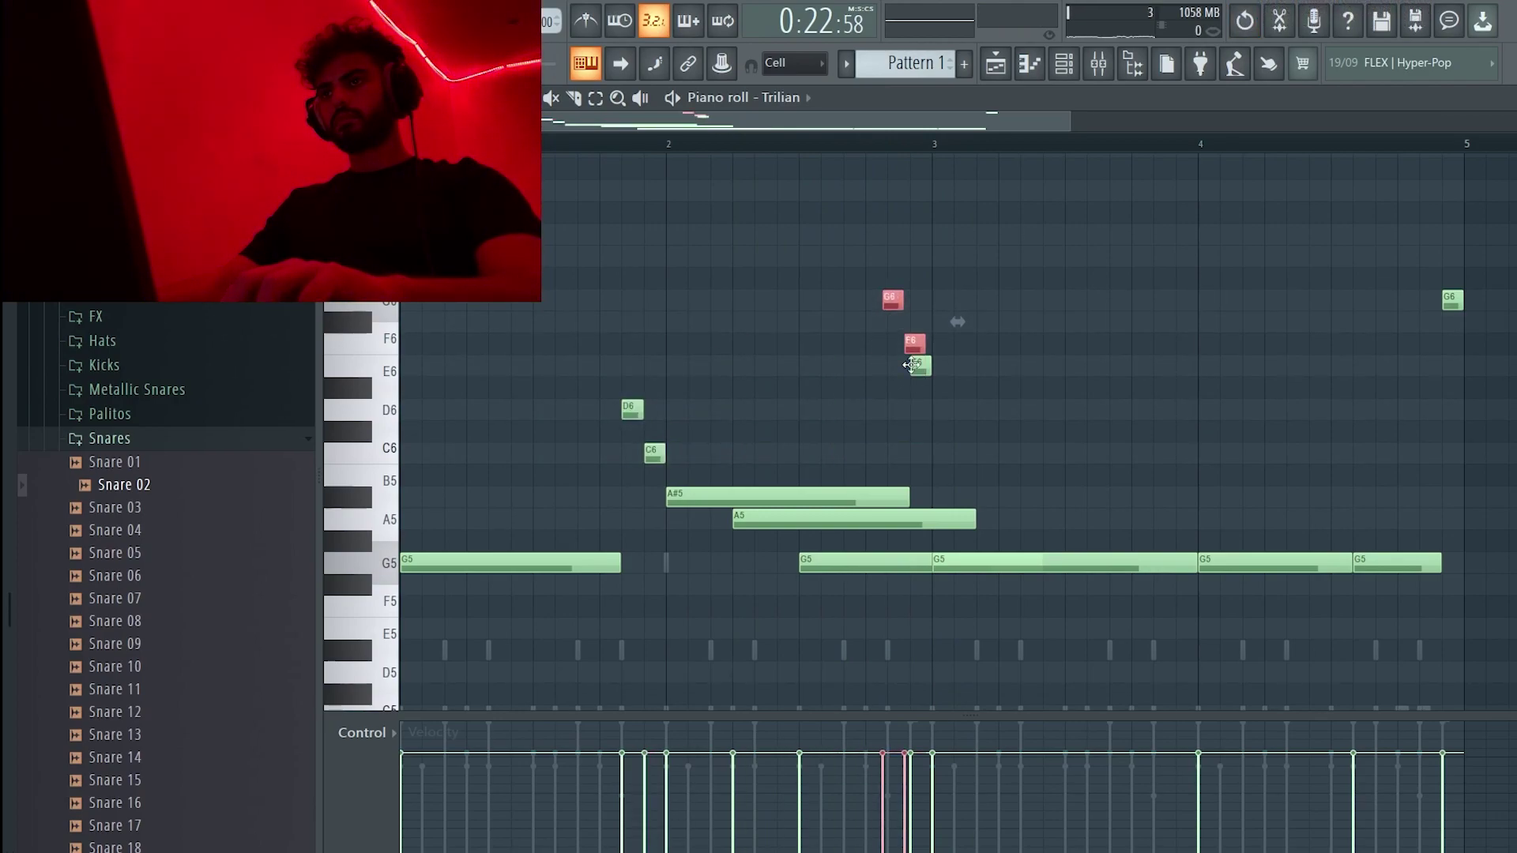
drag(916, 332, 890, 374)
key(shift+Right)
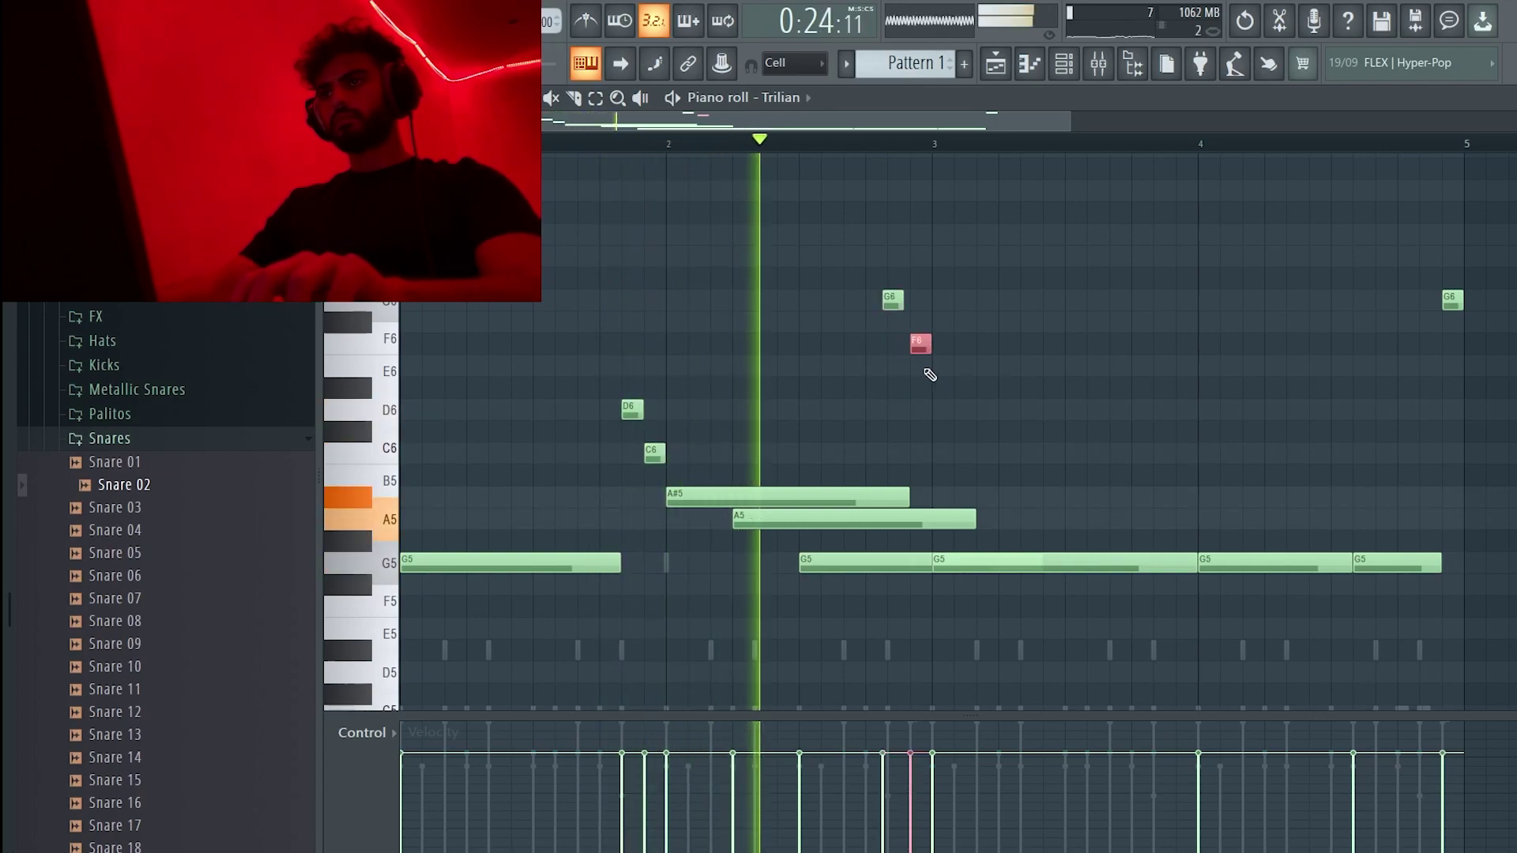
- Nudge the G6 note next to the F6 note and apply legato to all the bass notes
drag(910, 290, 895, 323)
key(shift+Right)
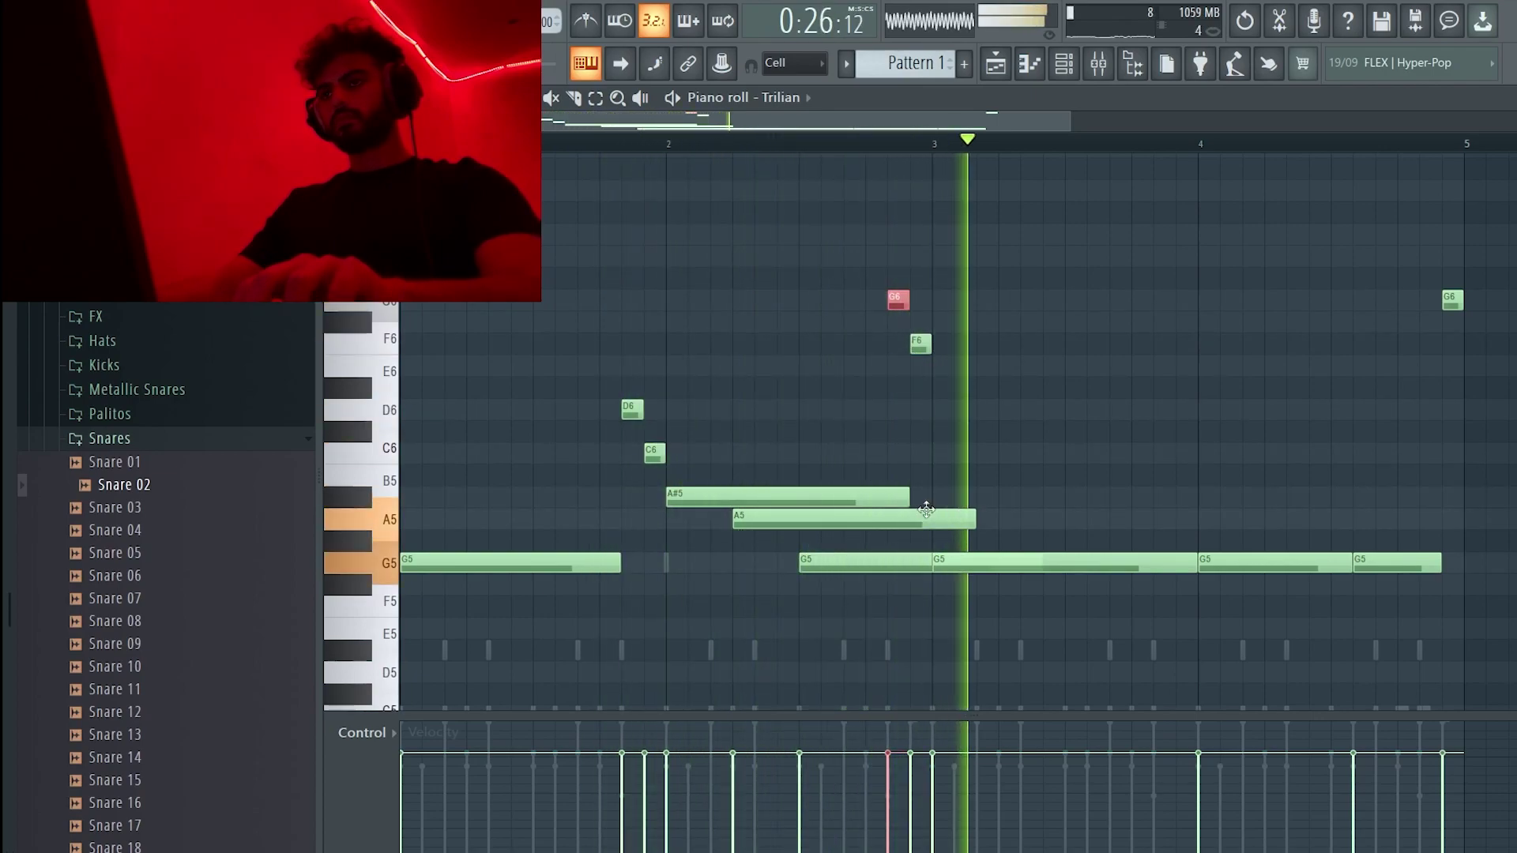
key(ctrl+a)
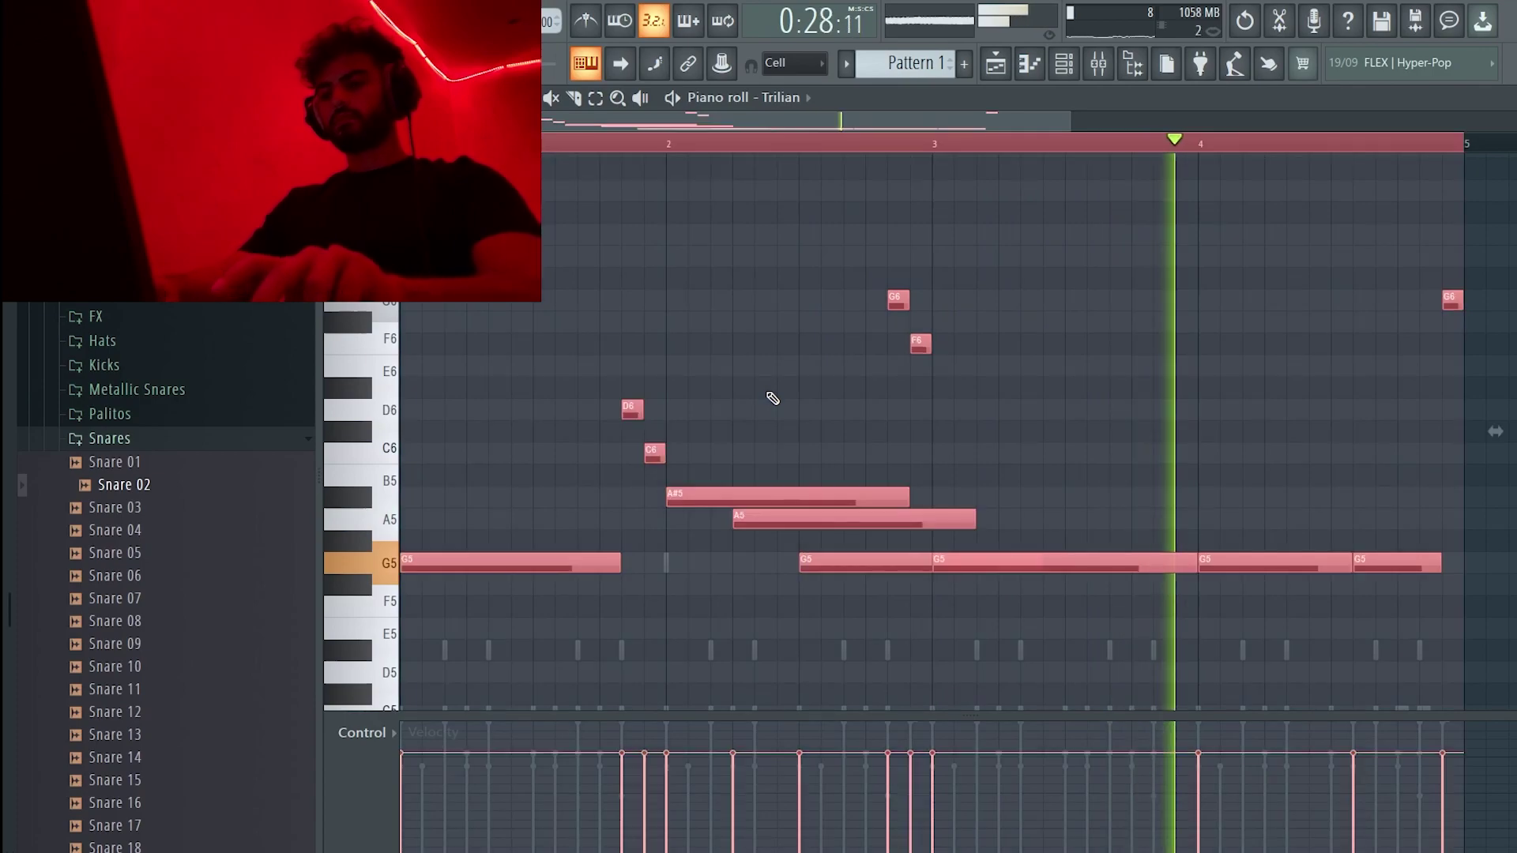
key(ctrl+l)
- Delete the bass notes in bars 3 and 4 and duplicate the first two bars in their place
ctrl+click(1165, 431)
drag(1050, 224, 1509, 714)
key(Delete)
key(ctrl+a)
key(ctrl+b)
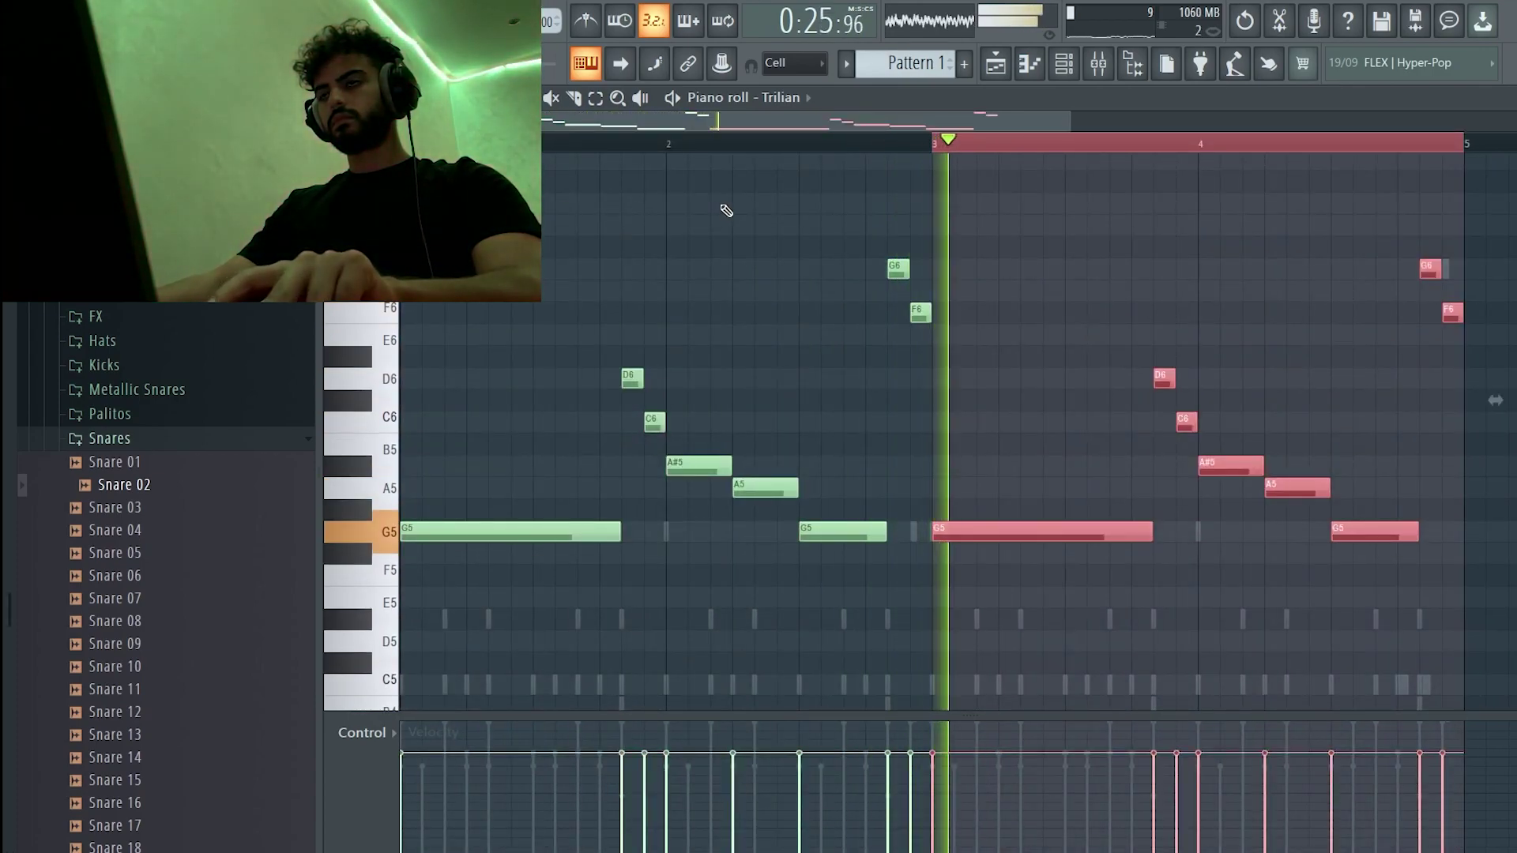
- Raise the long G5 note at bar 3 to C6 and try out an extra note midway through bar 3
click(800, 156)
key(space)
drag(1009, 531, 1001, 445)
key(space)
key(space)
click(1043, 528)
right_click(1053, 533)
key(space)
key(space)
click(1093, 531)
right_click(1101, 533)
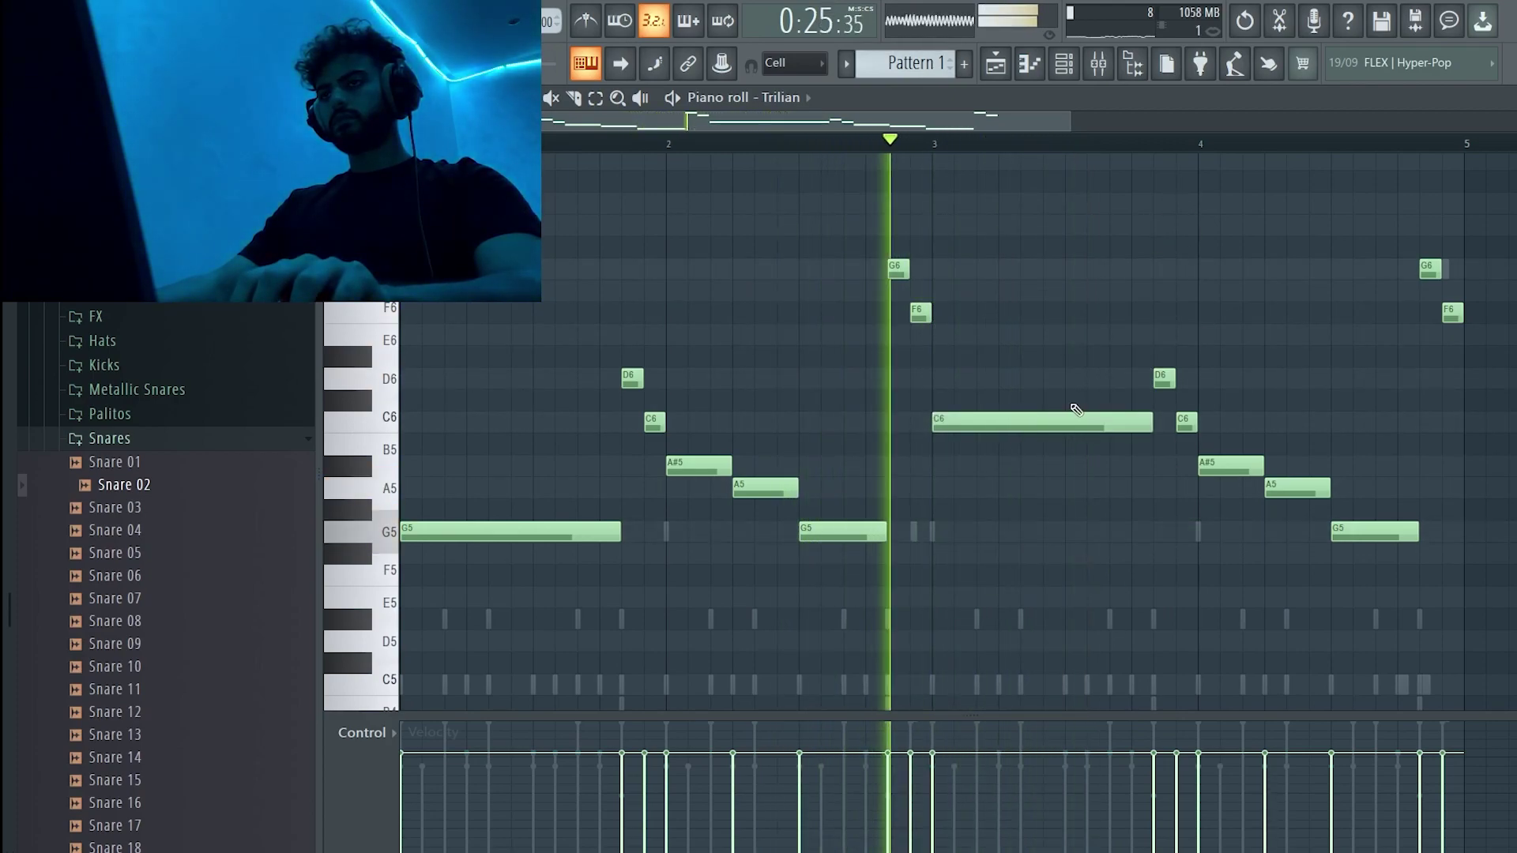
- Add an A#5 note midway through bar 3 and rework bar 4 as an A5 note followed by a long G5
click(1066, 463)
key(space)
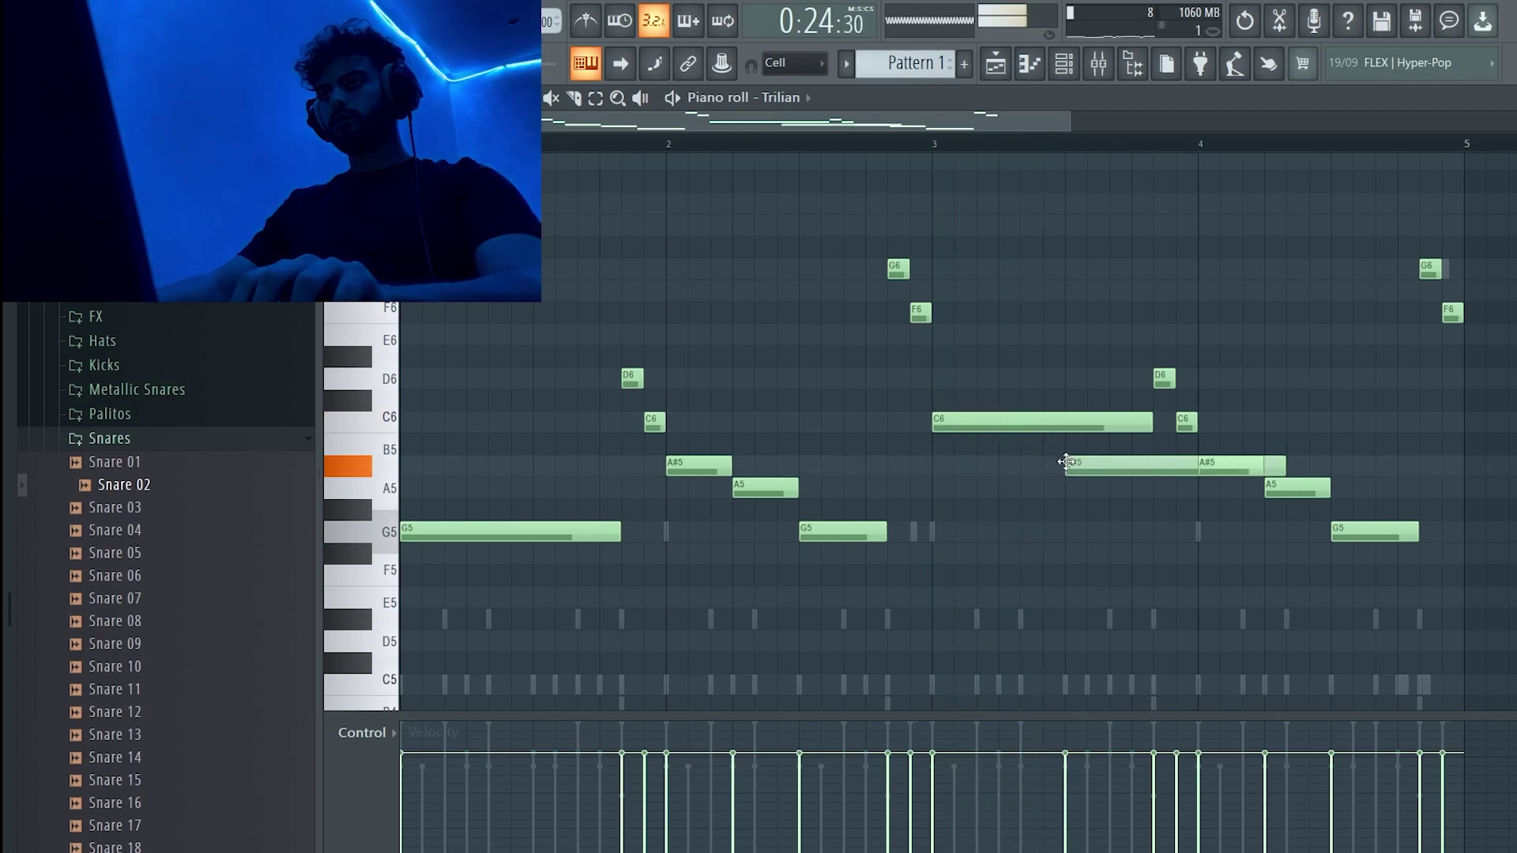
click(1212, 495)
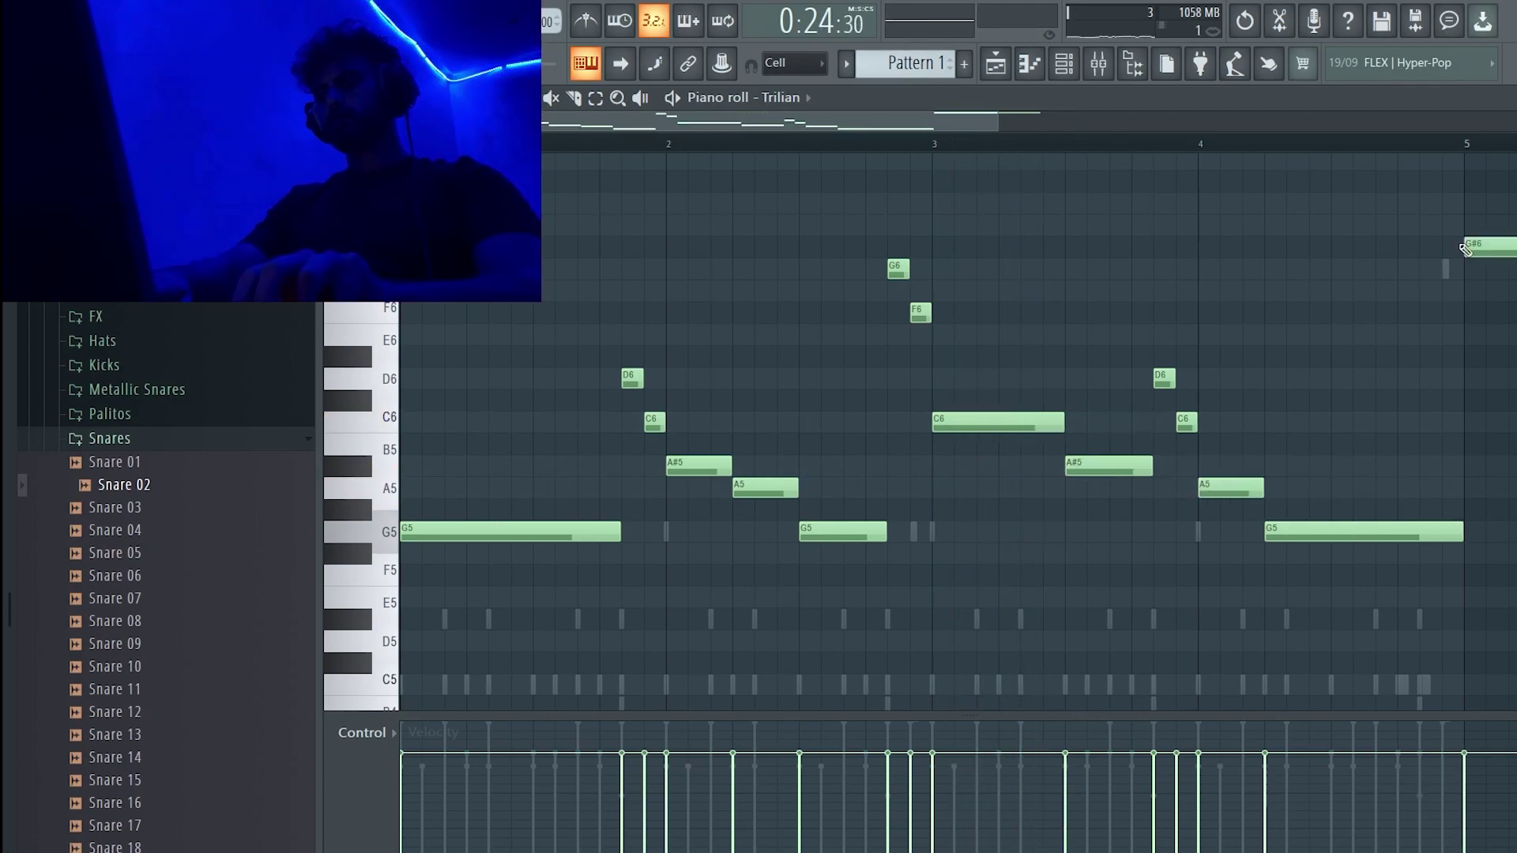
key(space)
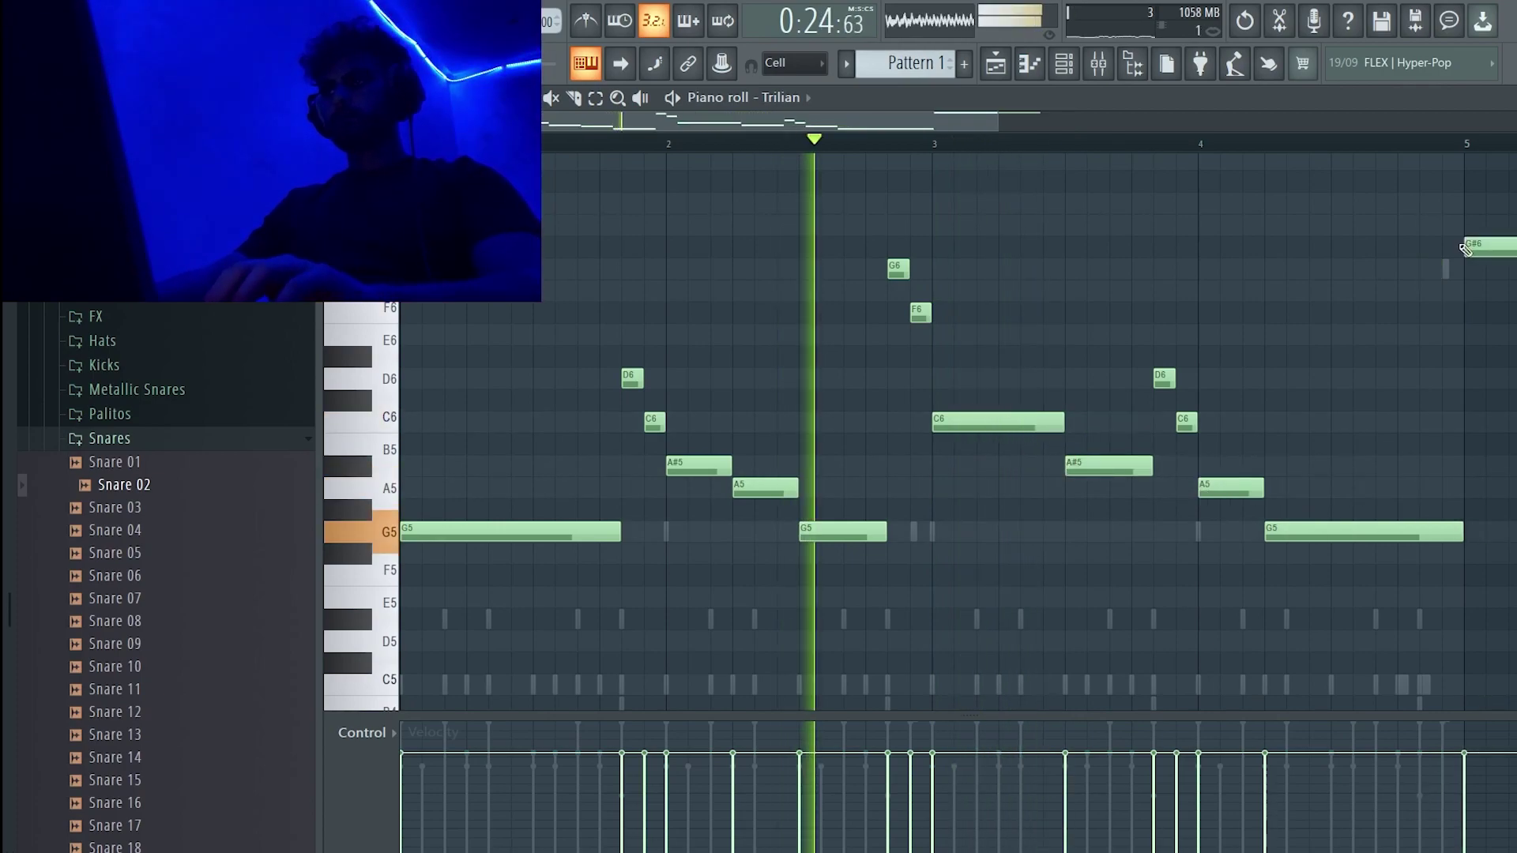
- Remove the stray G#6 note at bar 5 and try a G#6 note just before bar 2
right_click(1472, 249)
click(655, 248)
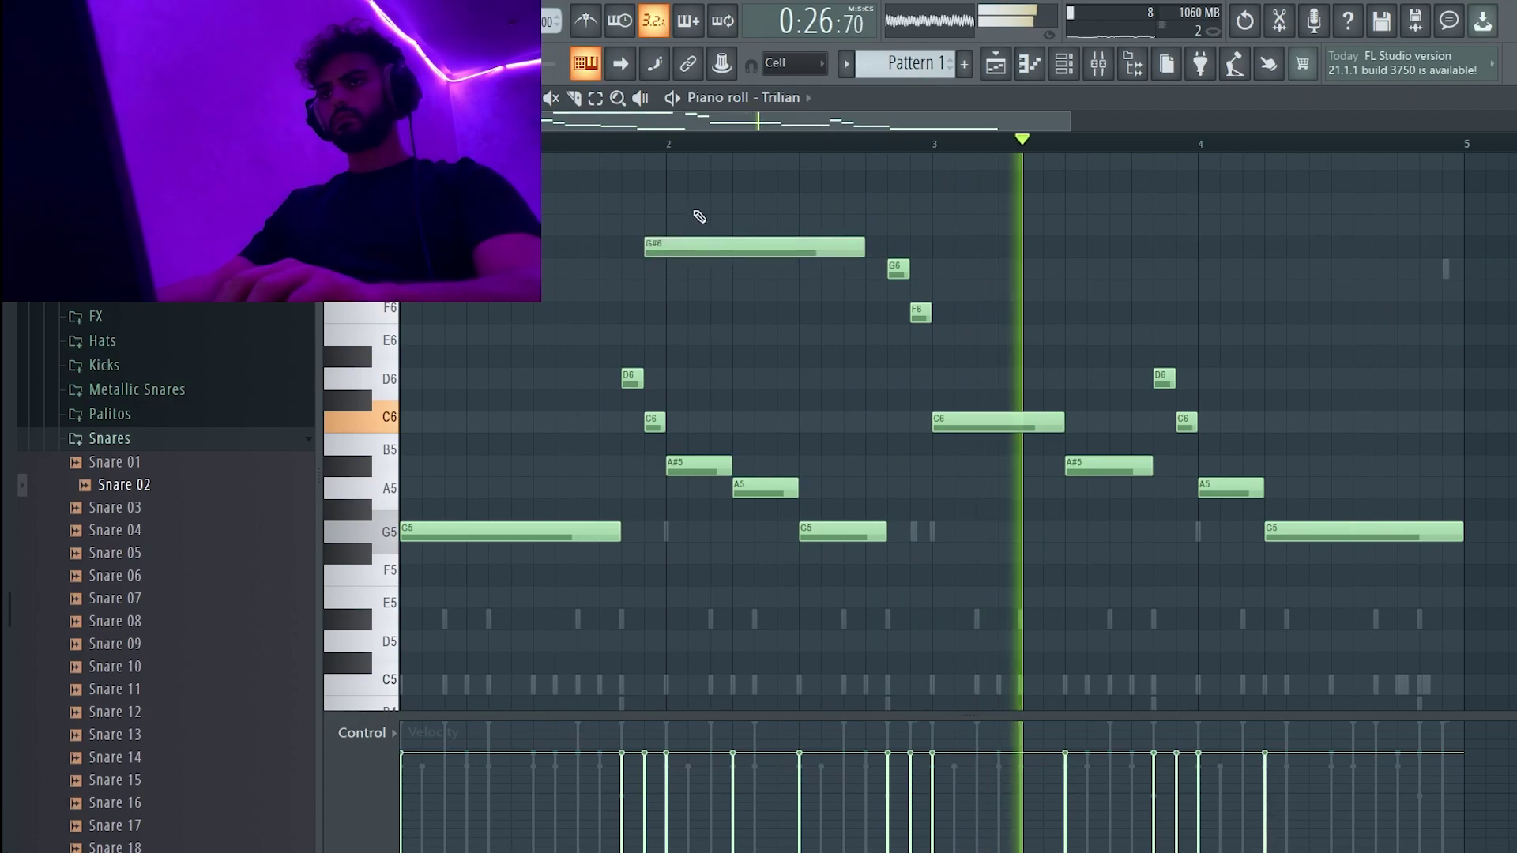
right_click(701, 248)
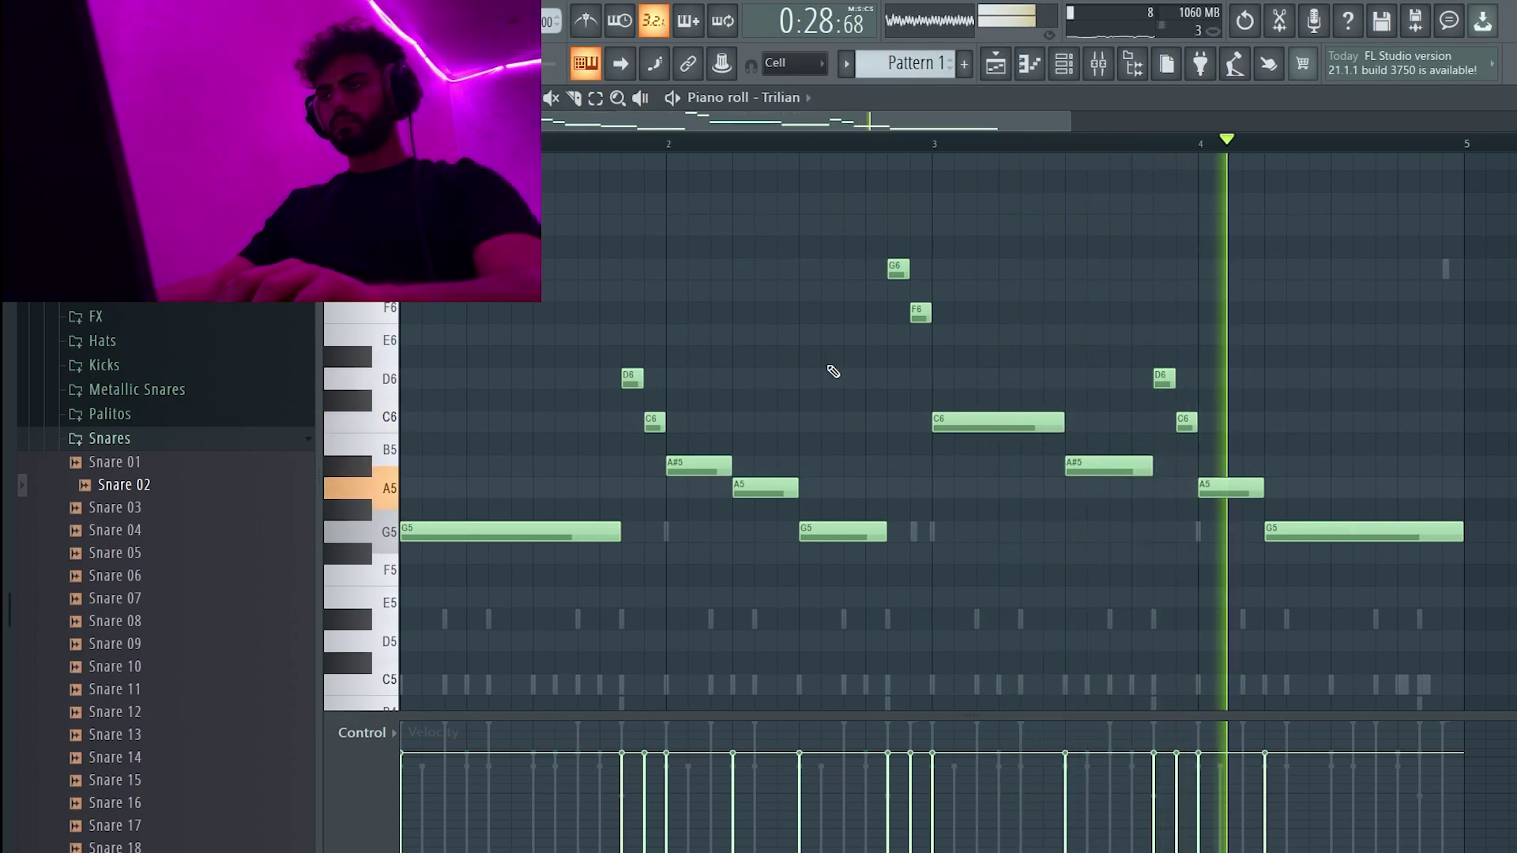
- Add an A#5 note filling the second half of bar 4 and shorten the preceding G5 note to meet it
click(1345, 471)
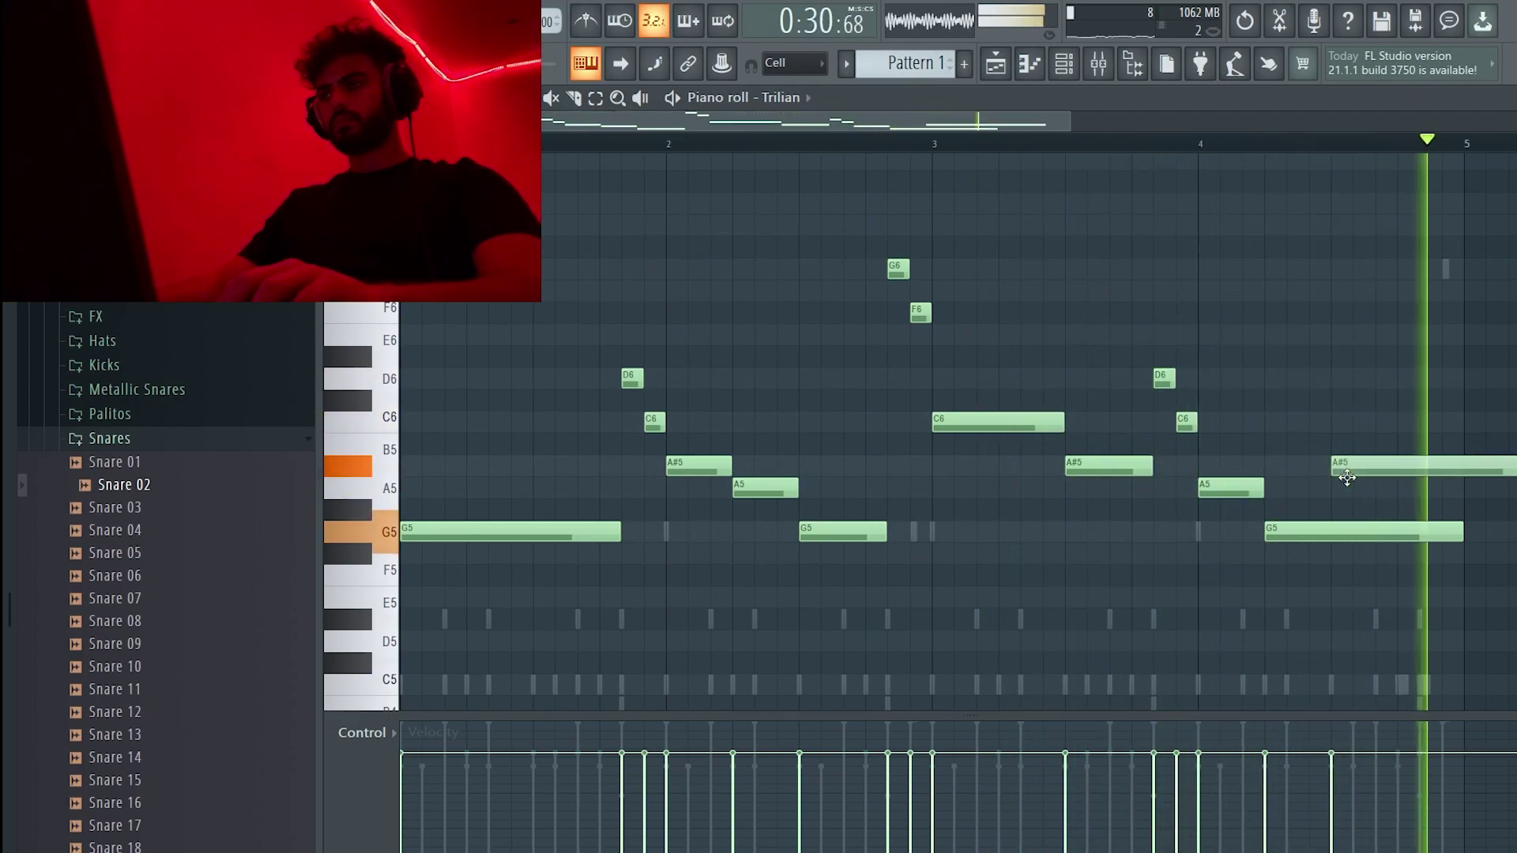
drag(1443, 415, 1374, 531)
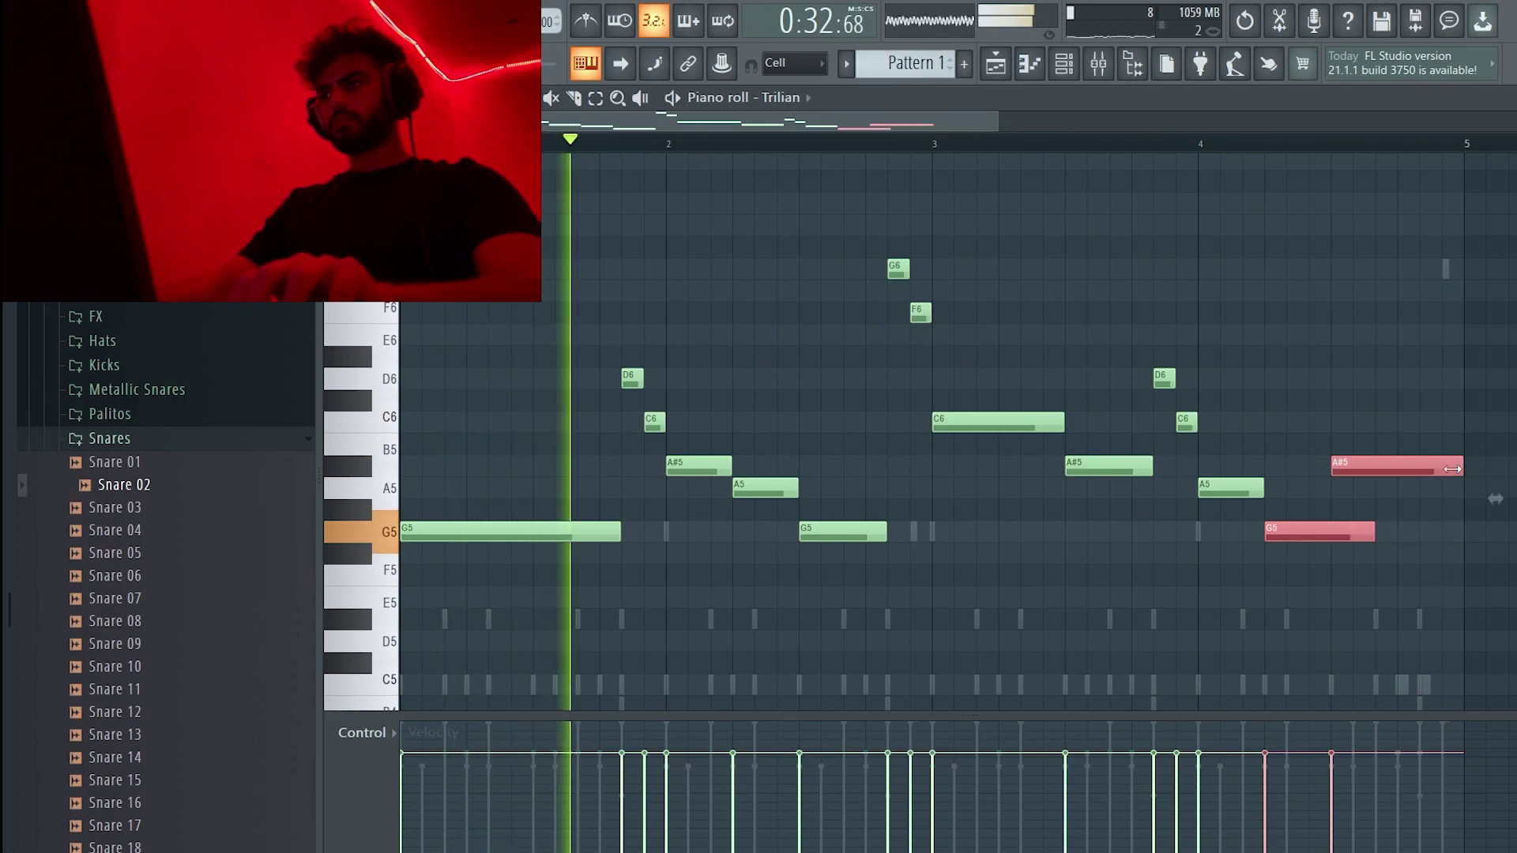
key(ctrl+l)
click(1245, 275)
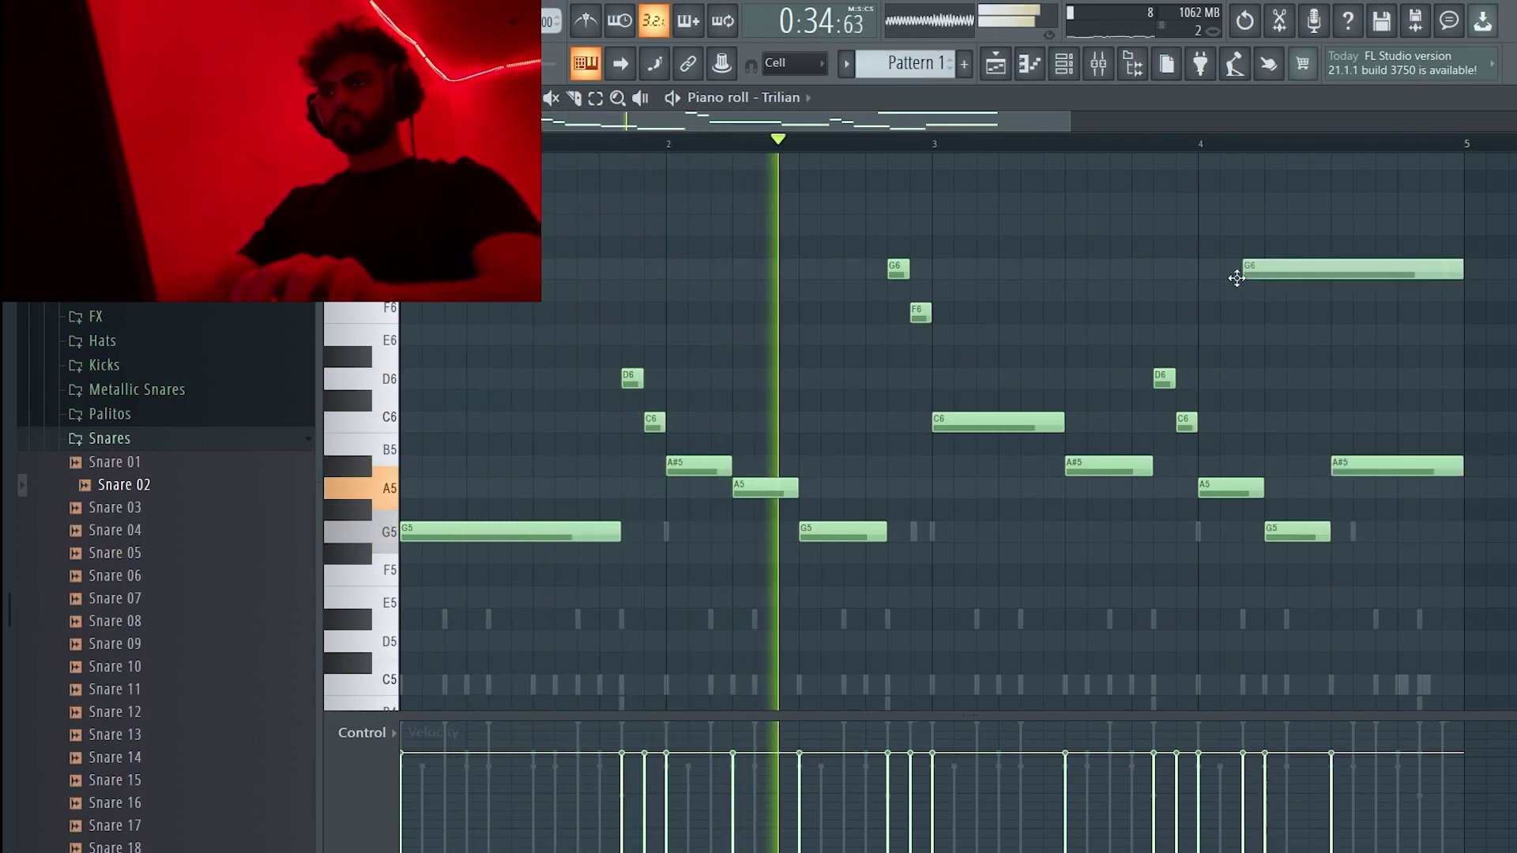
right_click(1245, 275)
- Transpose the bass notes down an octave and choose another patch from Trilian's Bass Instruments category
key(ctrl+Down)
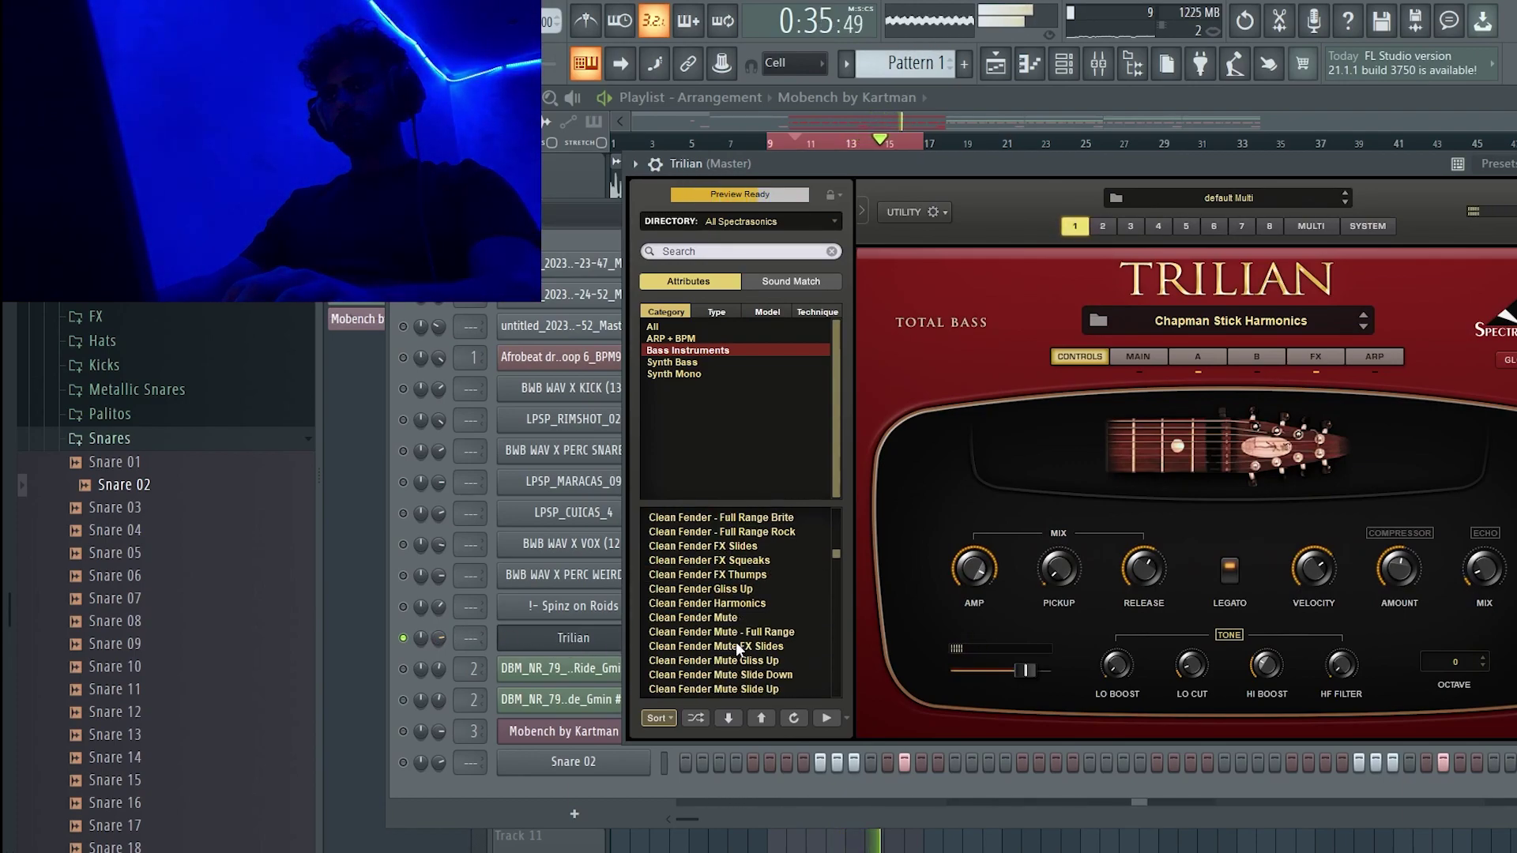
scroll(737, 642, down, 2)
click(737, 645)
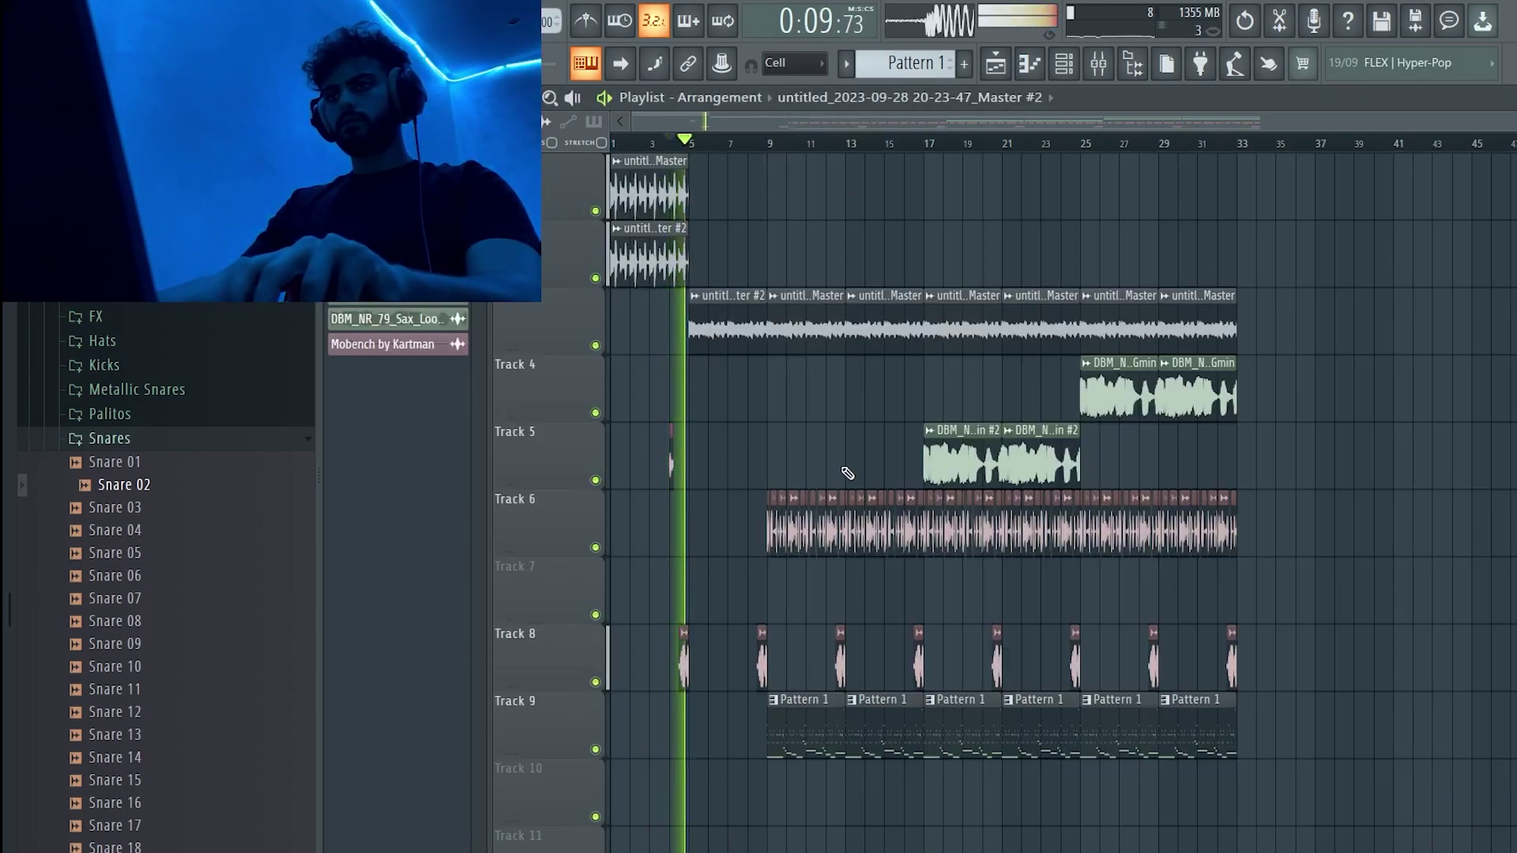
- Swap the opening sections, placing the track 3 loop at bar 1 and the two loops on tracks 1 and 2 at bar 5
drag(986, 223, 819, 429)
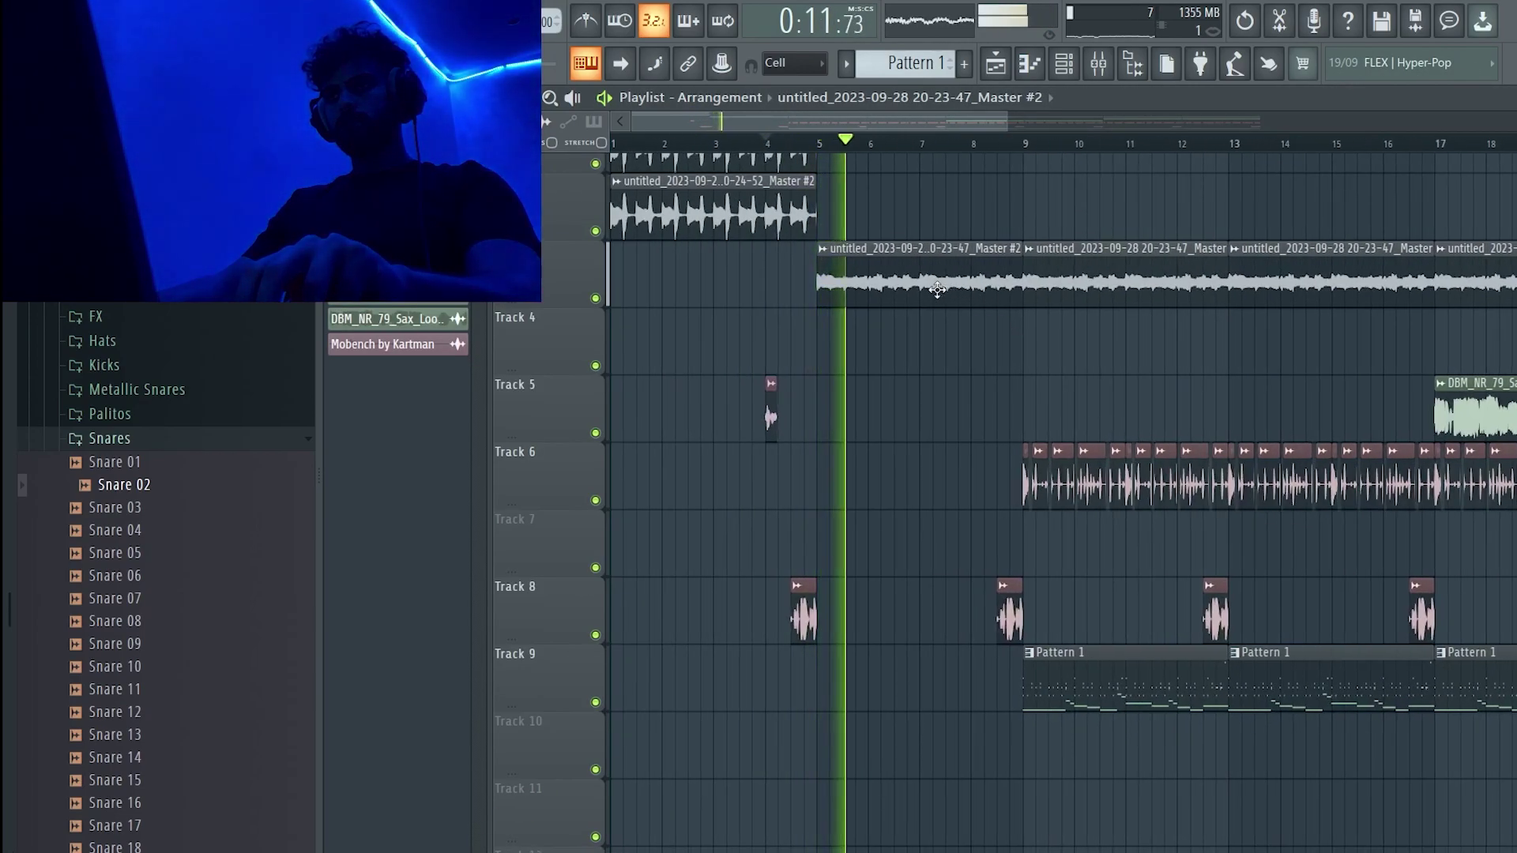
ctrl+right_click(938, 290)
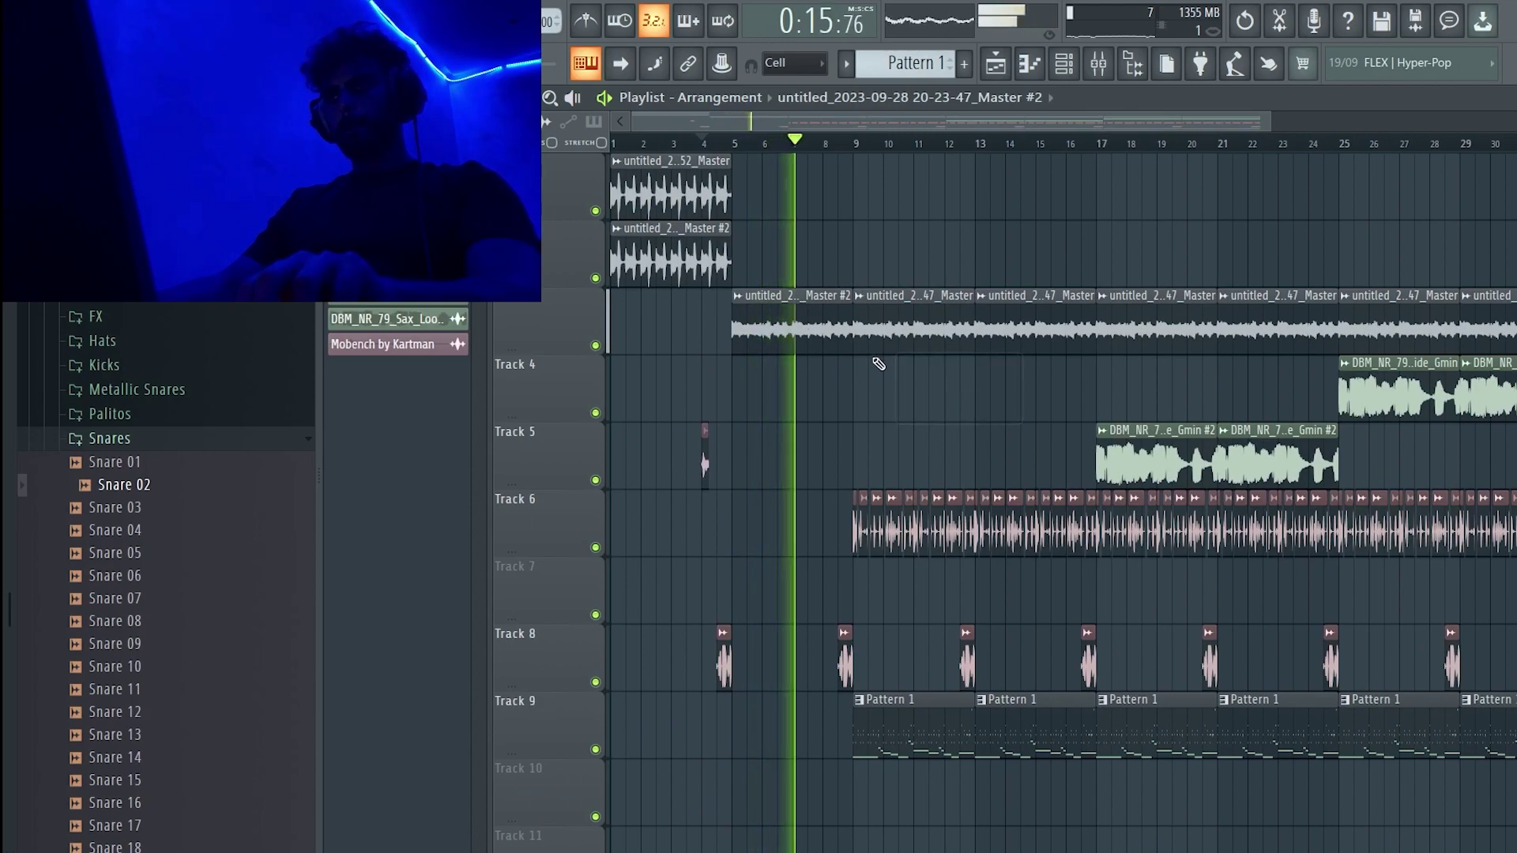
drag(807, 315, 765, 237)
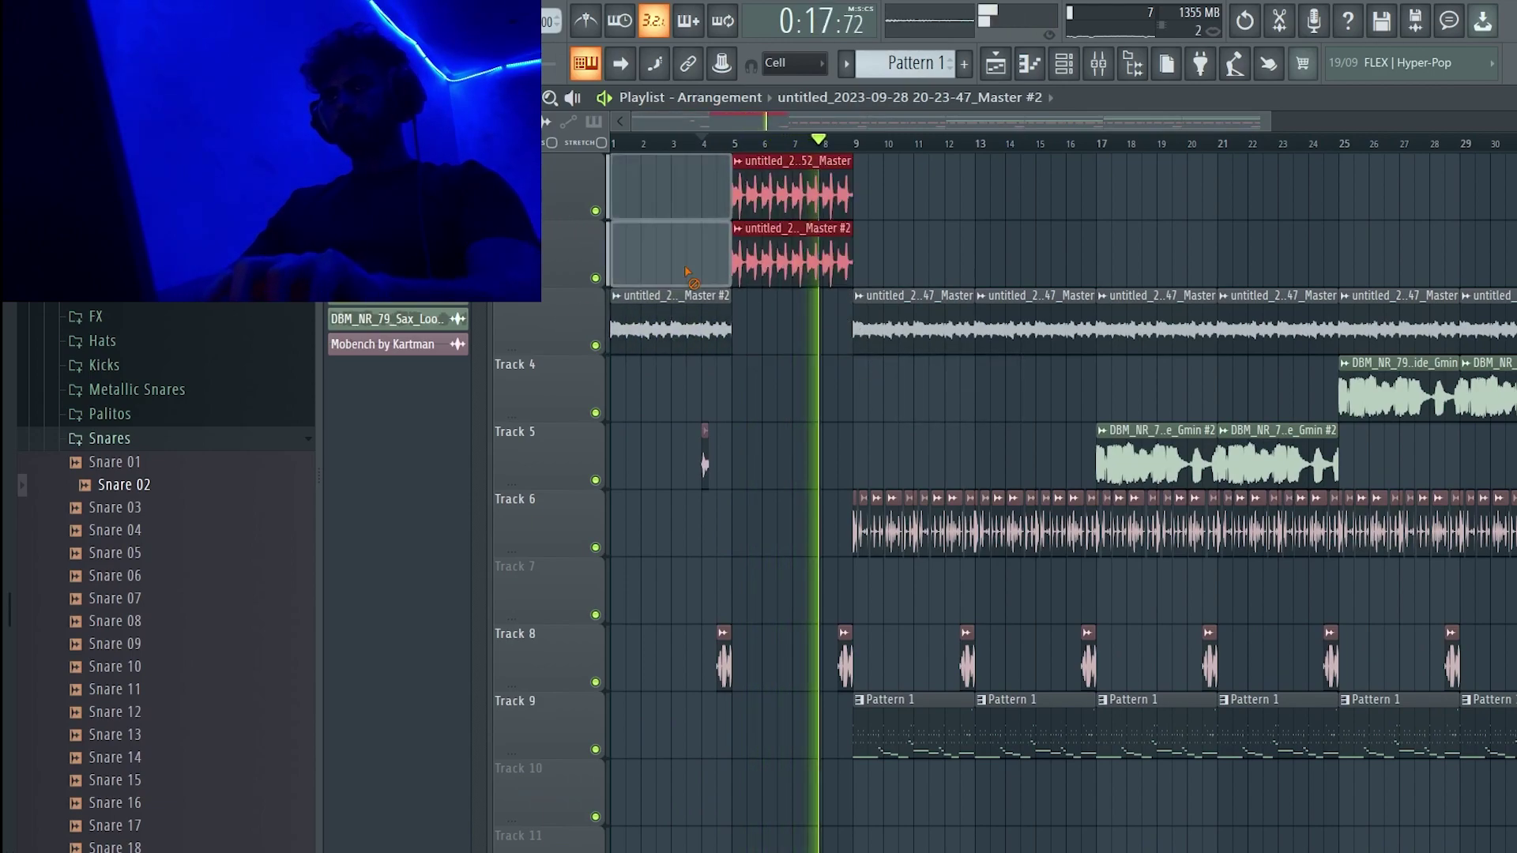
drag(642, 144, 615, 143)
- Copy the drum clips and Pattern 1 from bars 9 to 12 into bars 5 to 8, leaving bars 1 to 4 without them
ctrl+right_click(1020, 456)
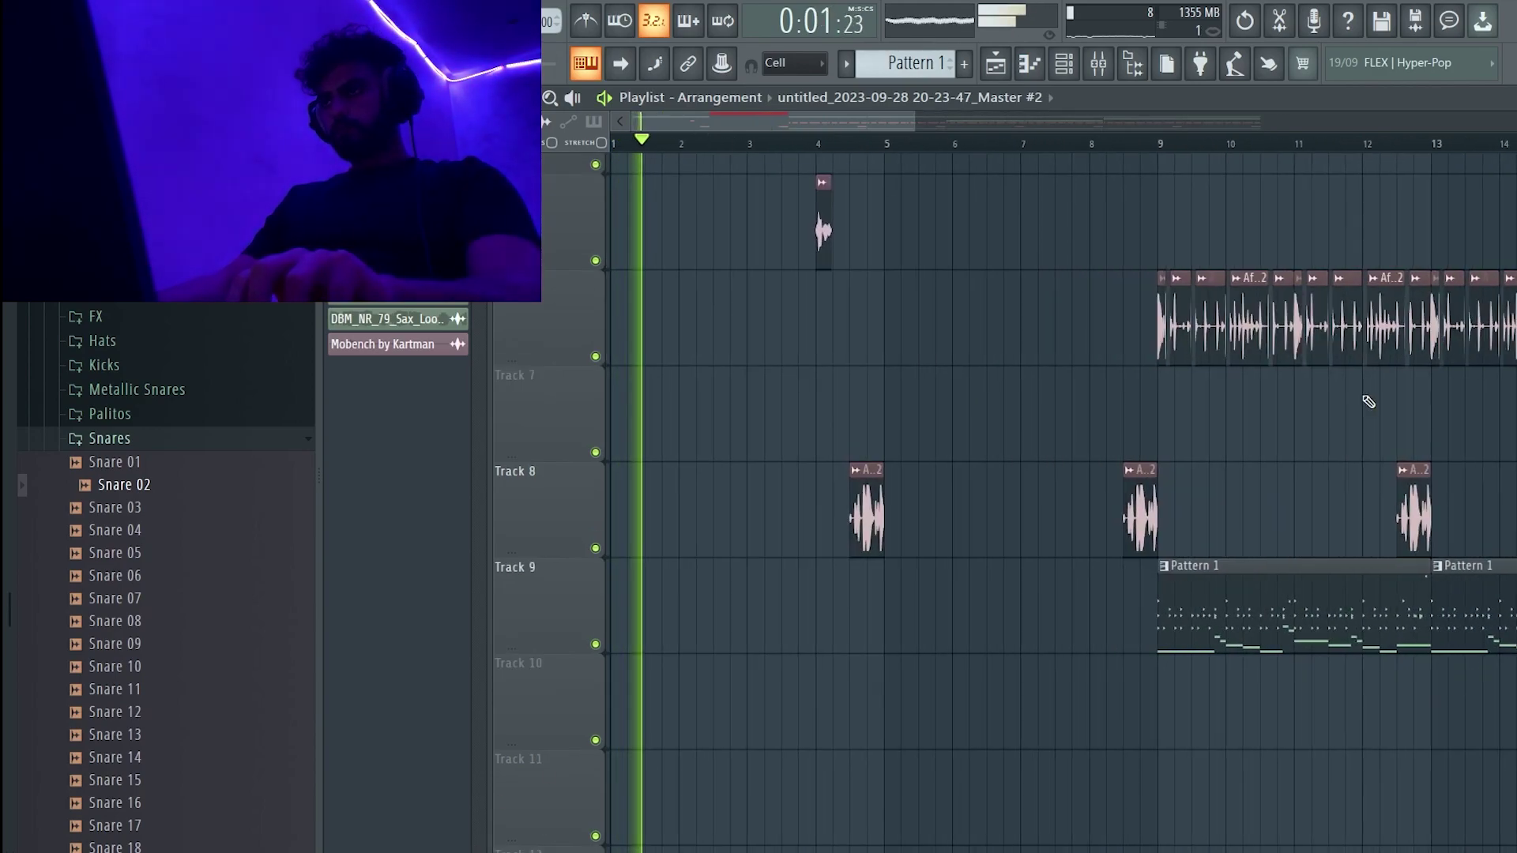
drag(1414, 225, 1164, 693)
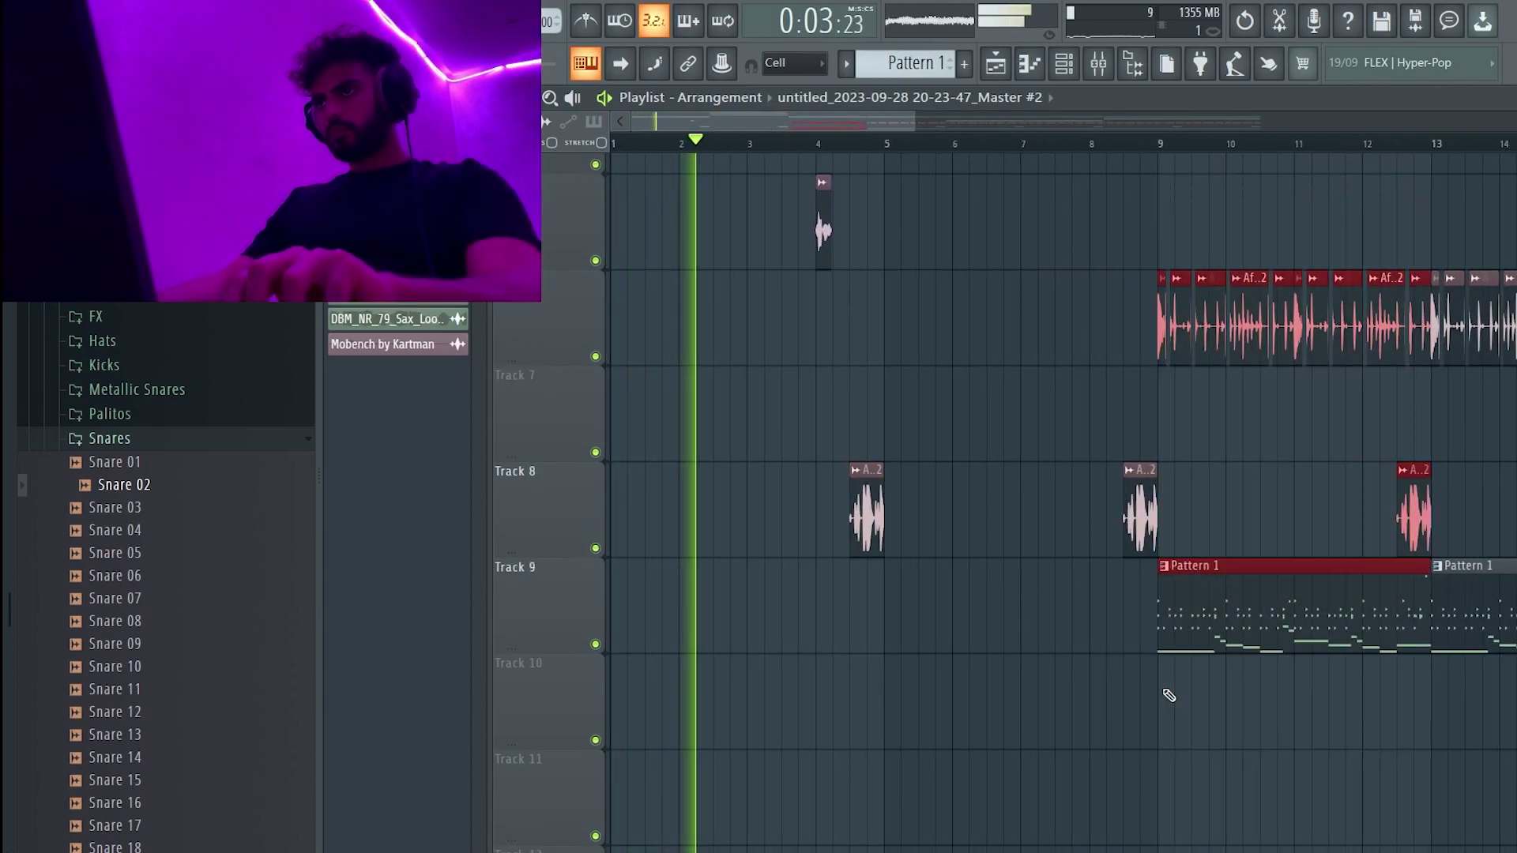
key(ctrl+c)
key(ctrl+v)
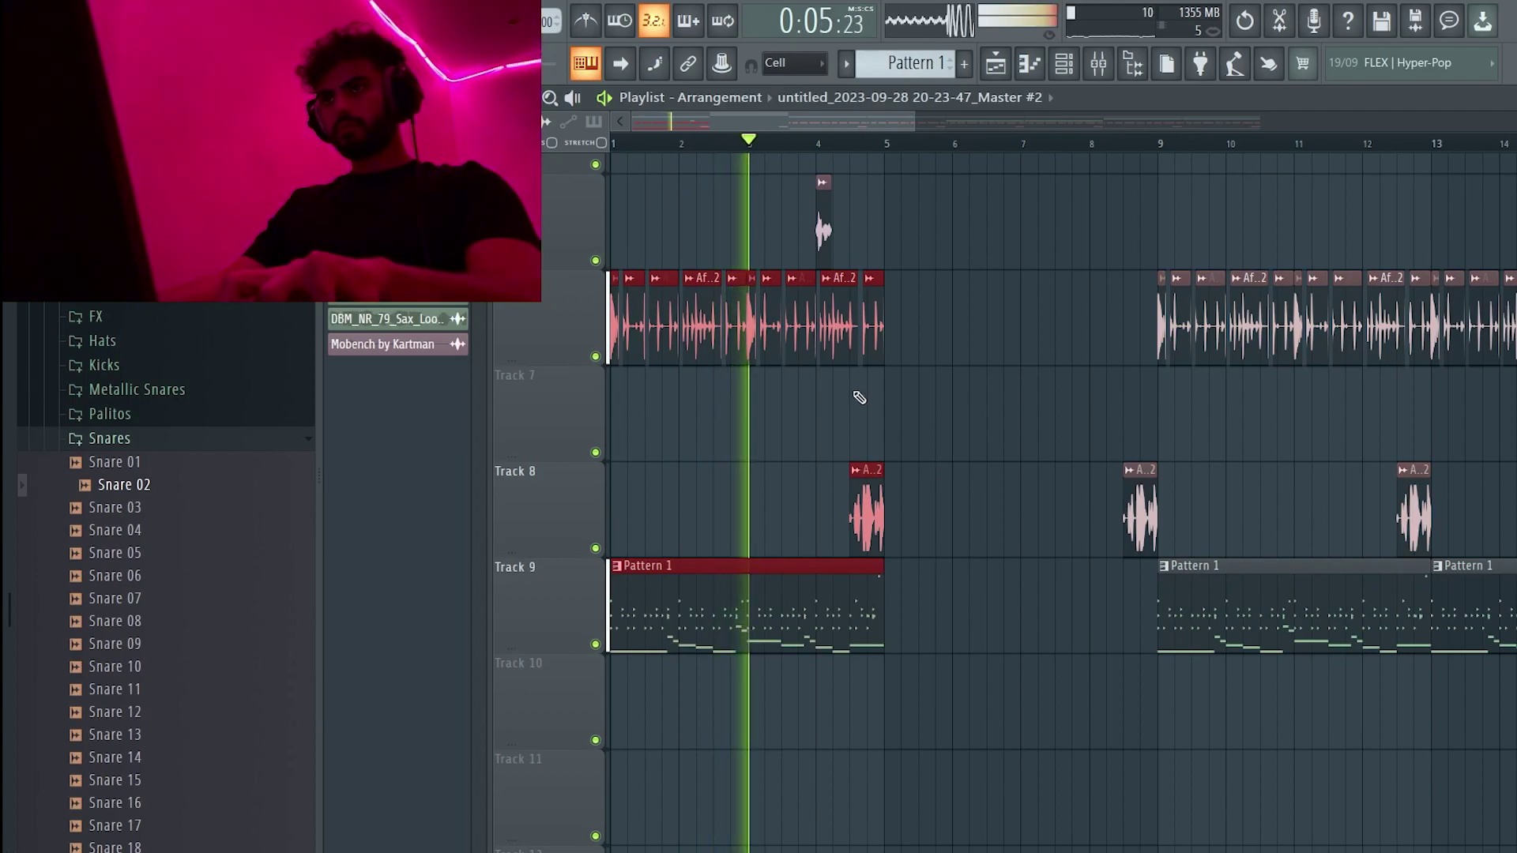
key(ctrl+b)
drag(874, 348, 532, 335)
right_click(719, 624)
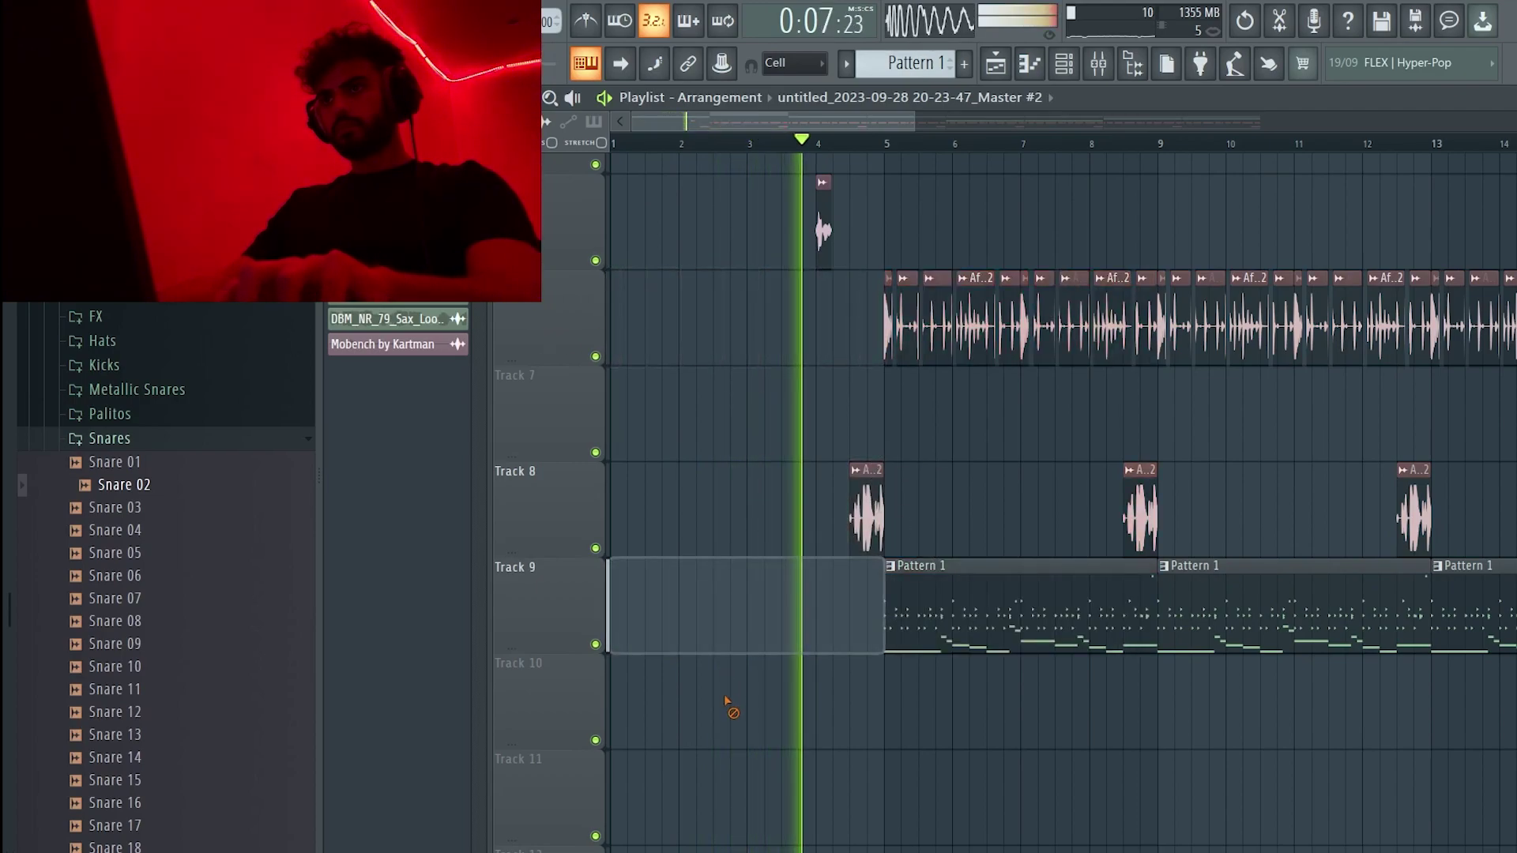
click(969, 454)
right_click(979, 446)
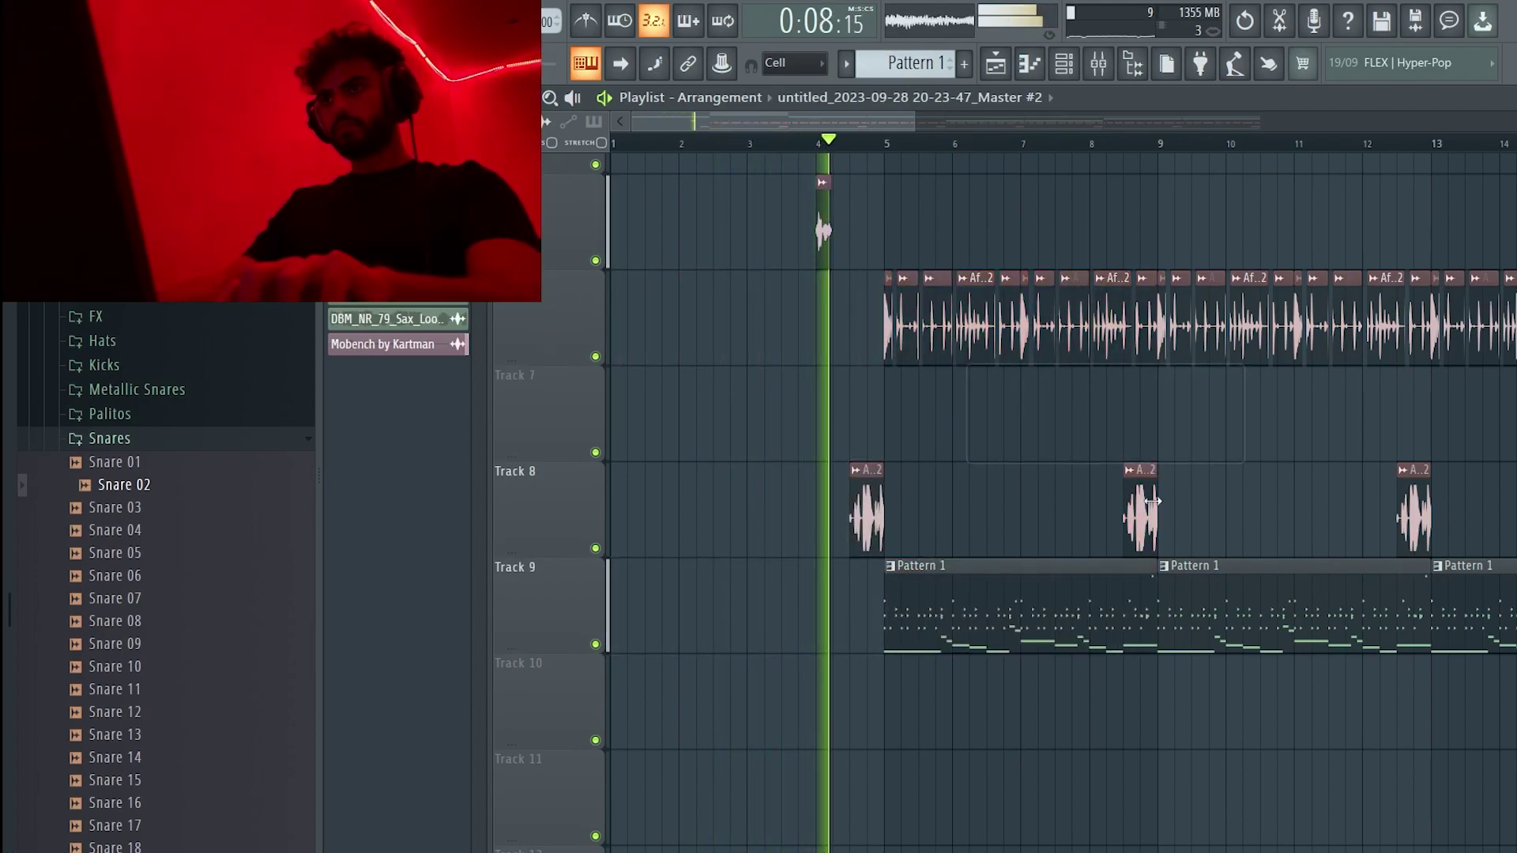
- Split Pattern 1 into separate patterns by channel
ctrl+right_click(1162, 412)
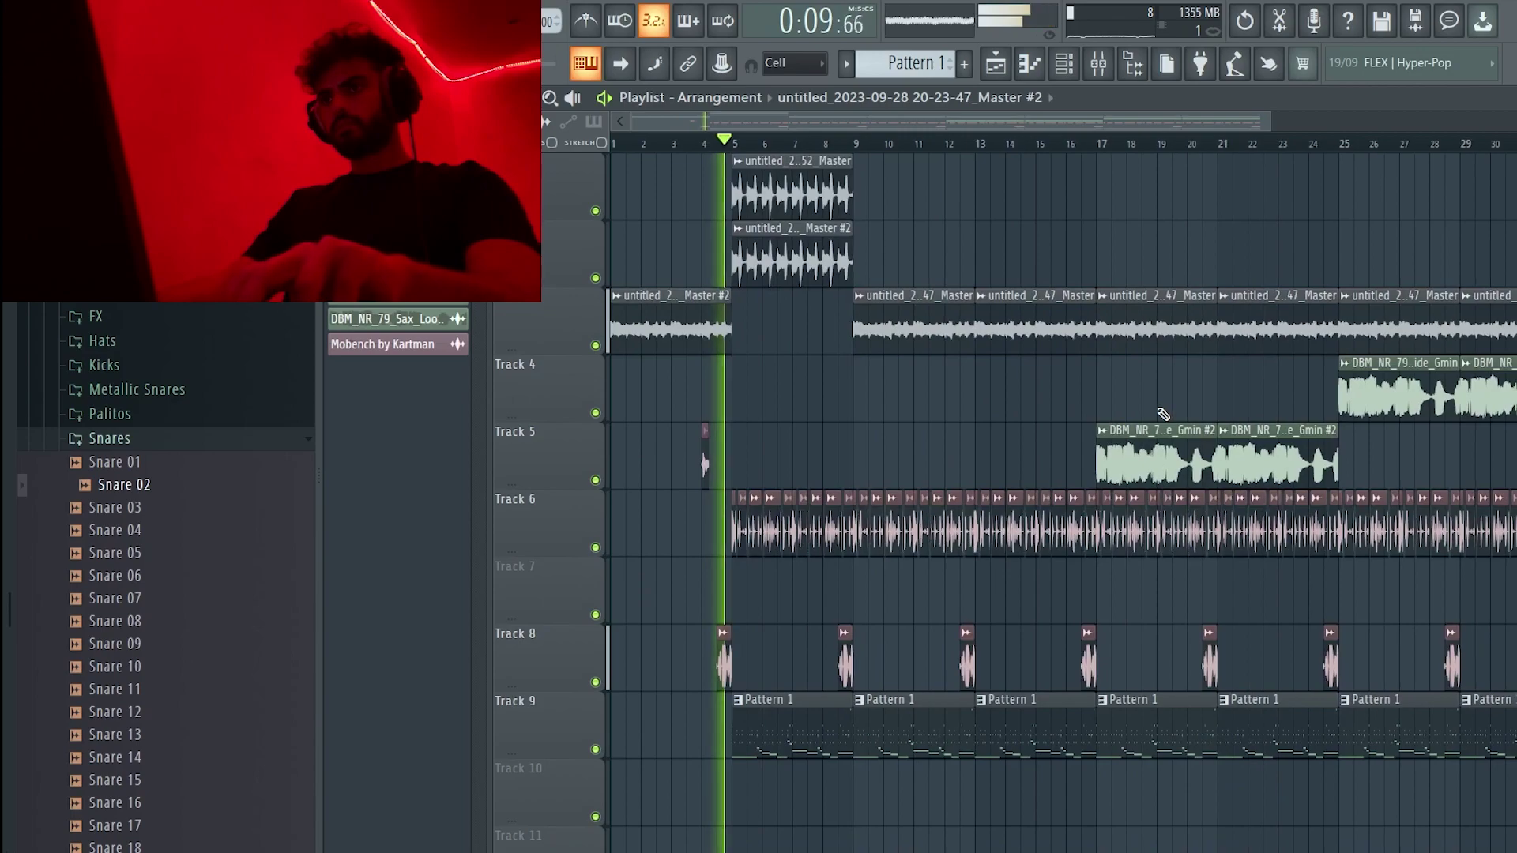
ctrl+right_click(1046, 392)
ctrl+right_click(1047, 392)
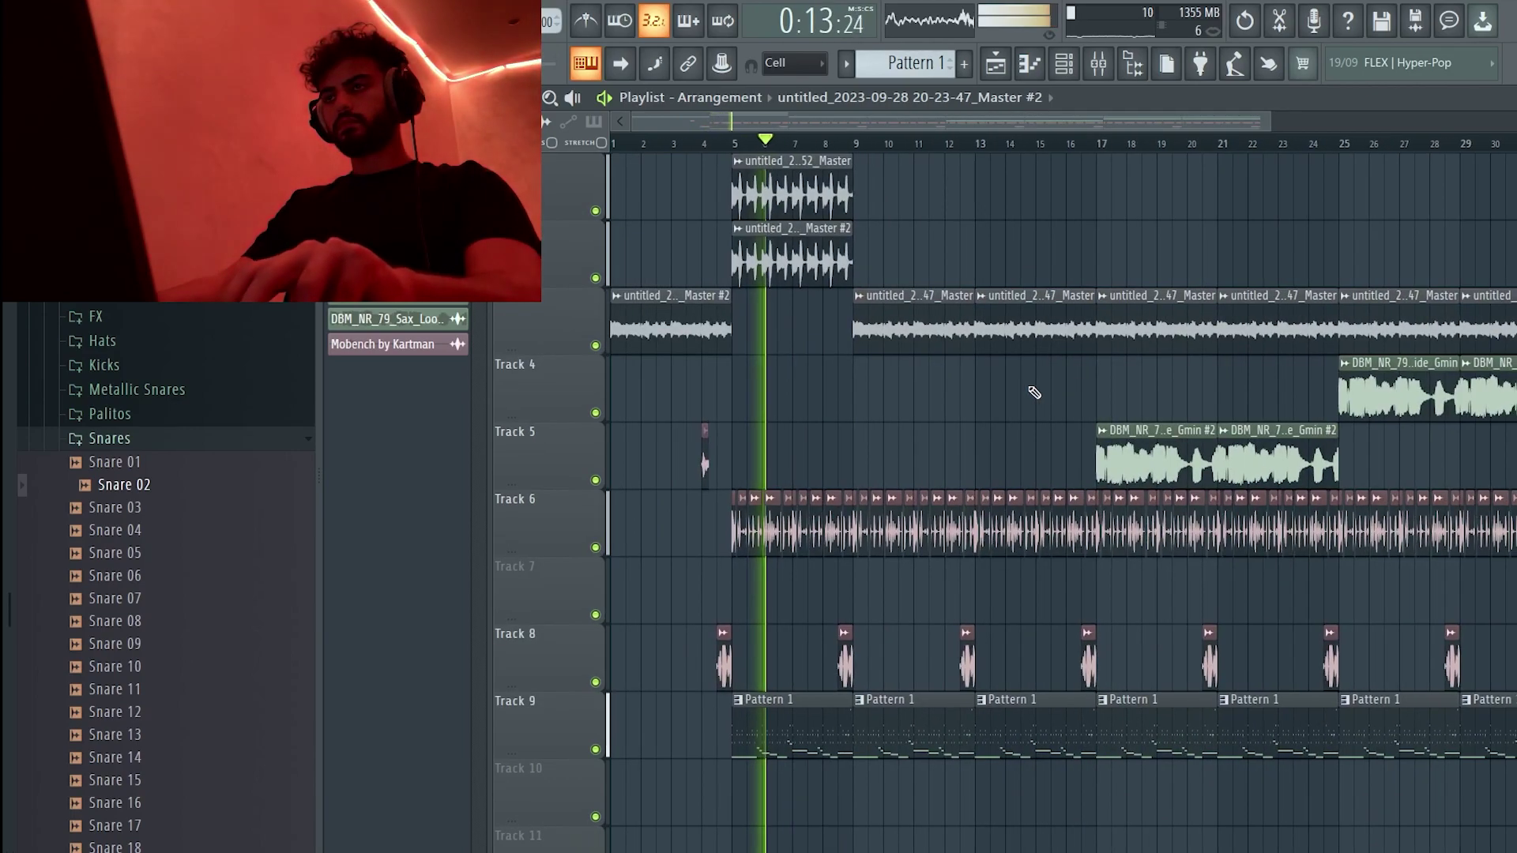
click(926, 712)
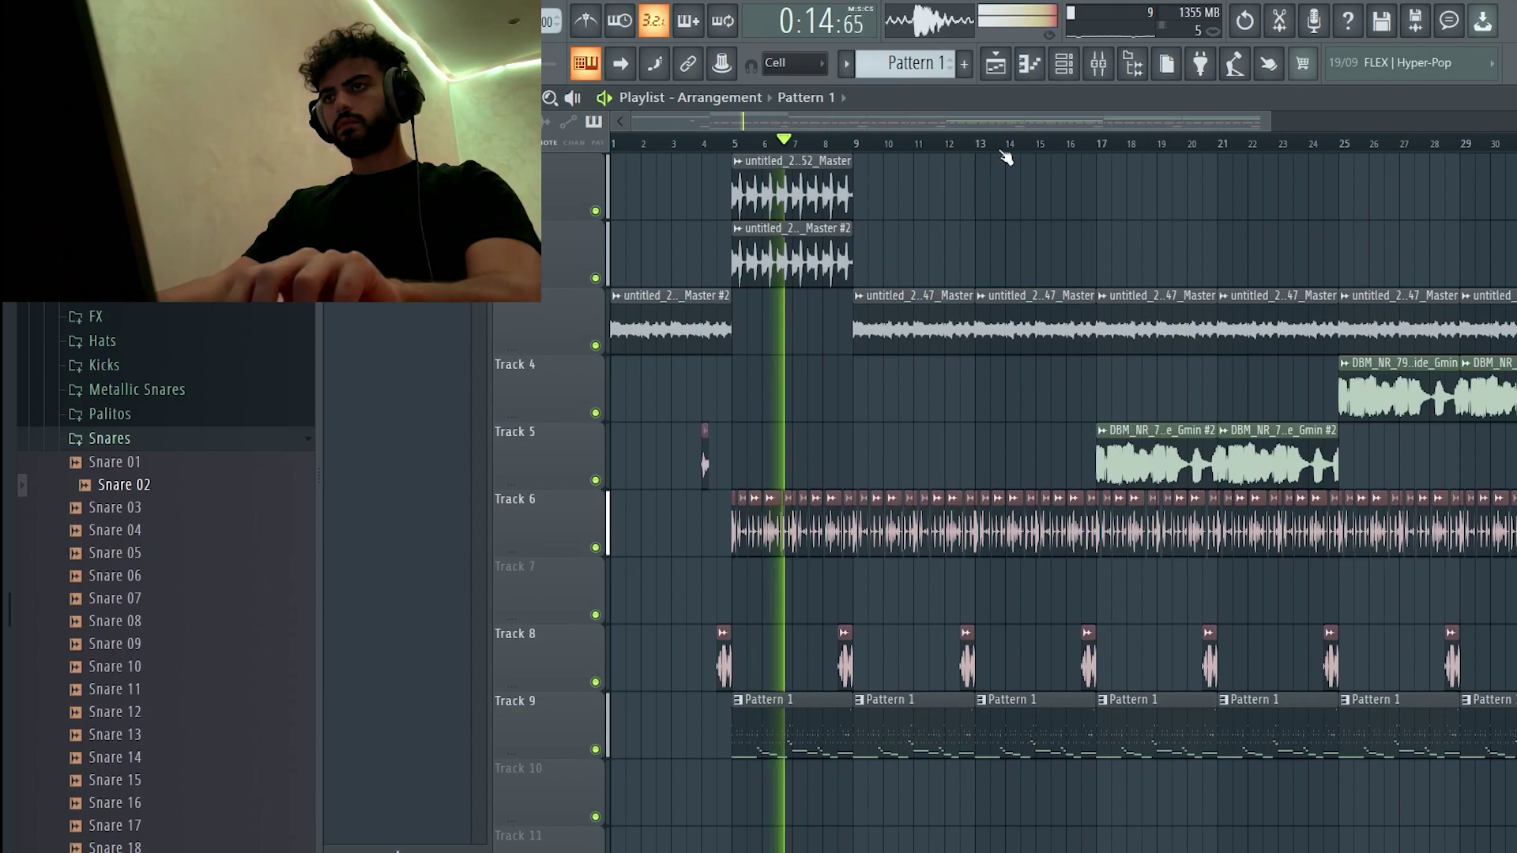
click(919, 69)
click(1177, 366)
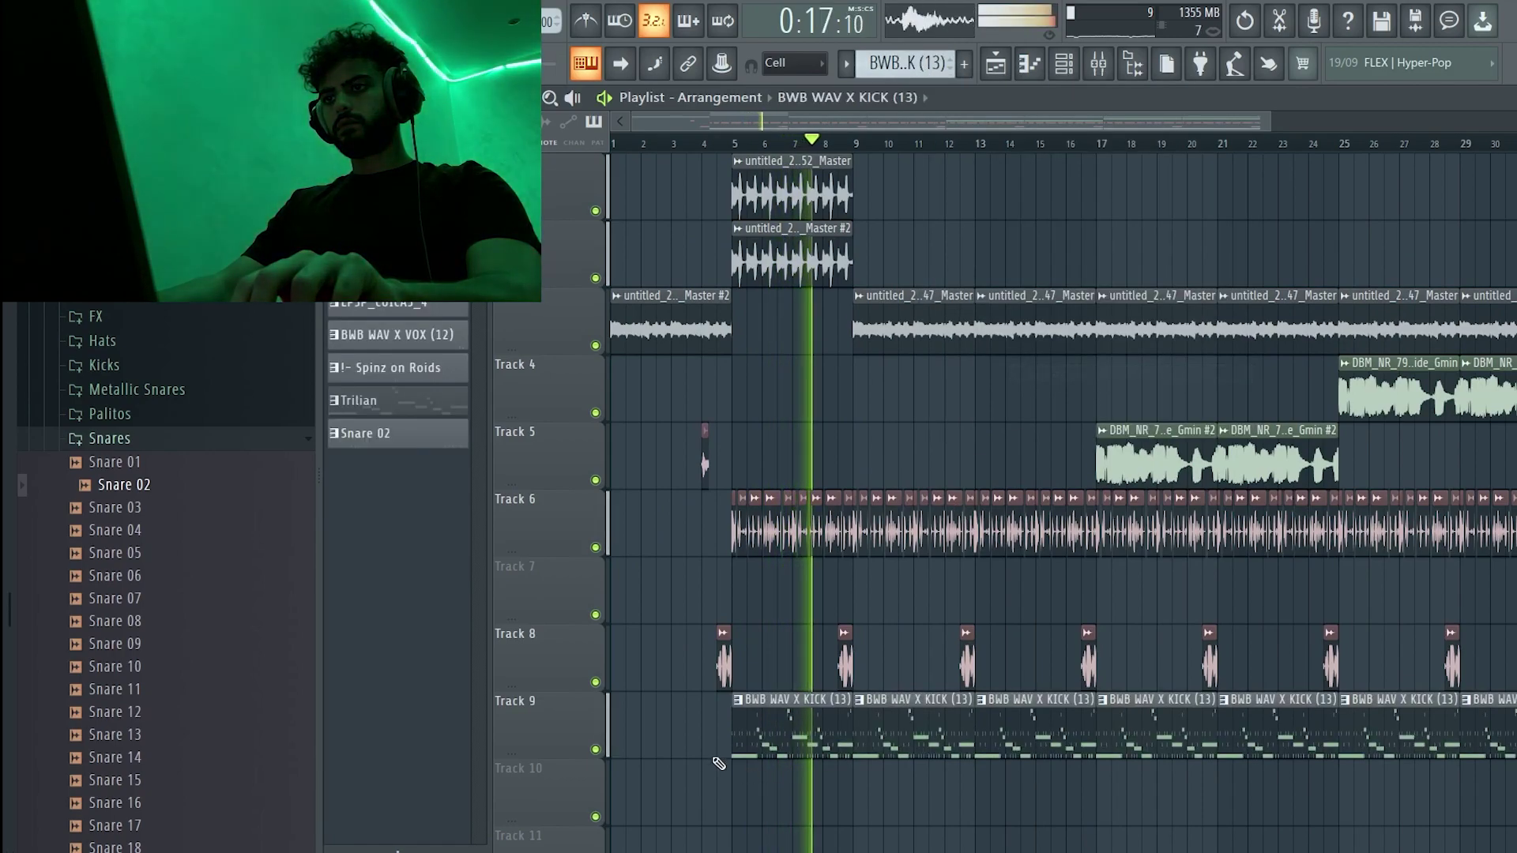
- Lay all the split channel patterns on tracks 10 to 18 from bar 5 and repeat them through the arrangement
shift+click(427, 440)
drag(428, 440, 723, 734)
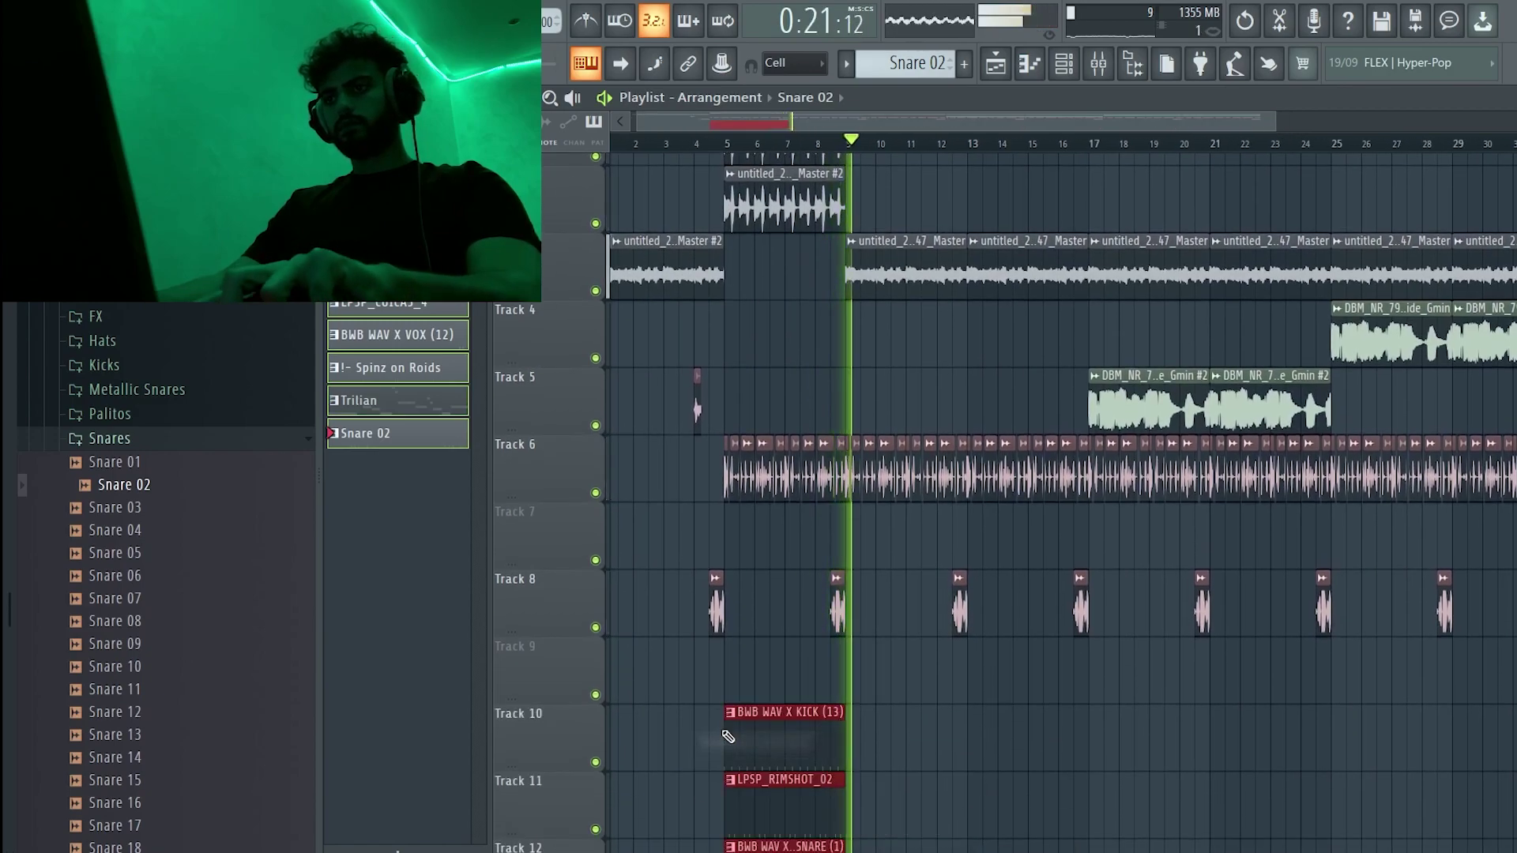
key(ctrl+b)
key(ctrl+b)
key(ctrl+b)
key(ctrl+b)
key(ctrl+b)
key(ctrl+b)
scroll(1034, 645, down, 2)
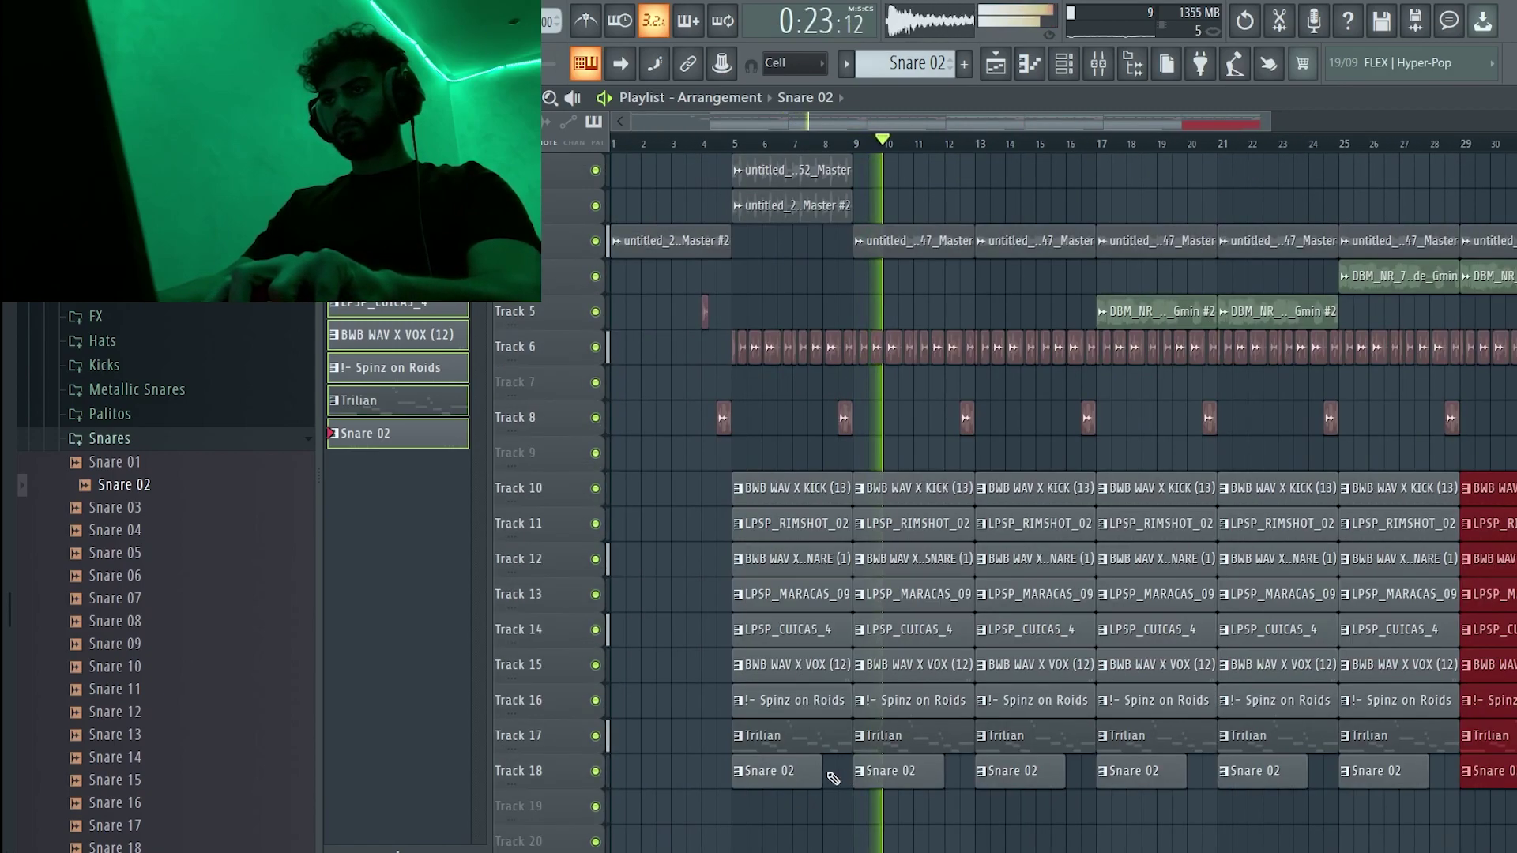
- Extend the Snare 02 clips on track 18 to four bars each and play the arrangement from bar 4
drag(715, 798, 1511, 775)
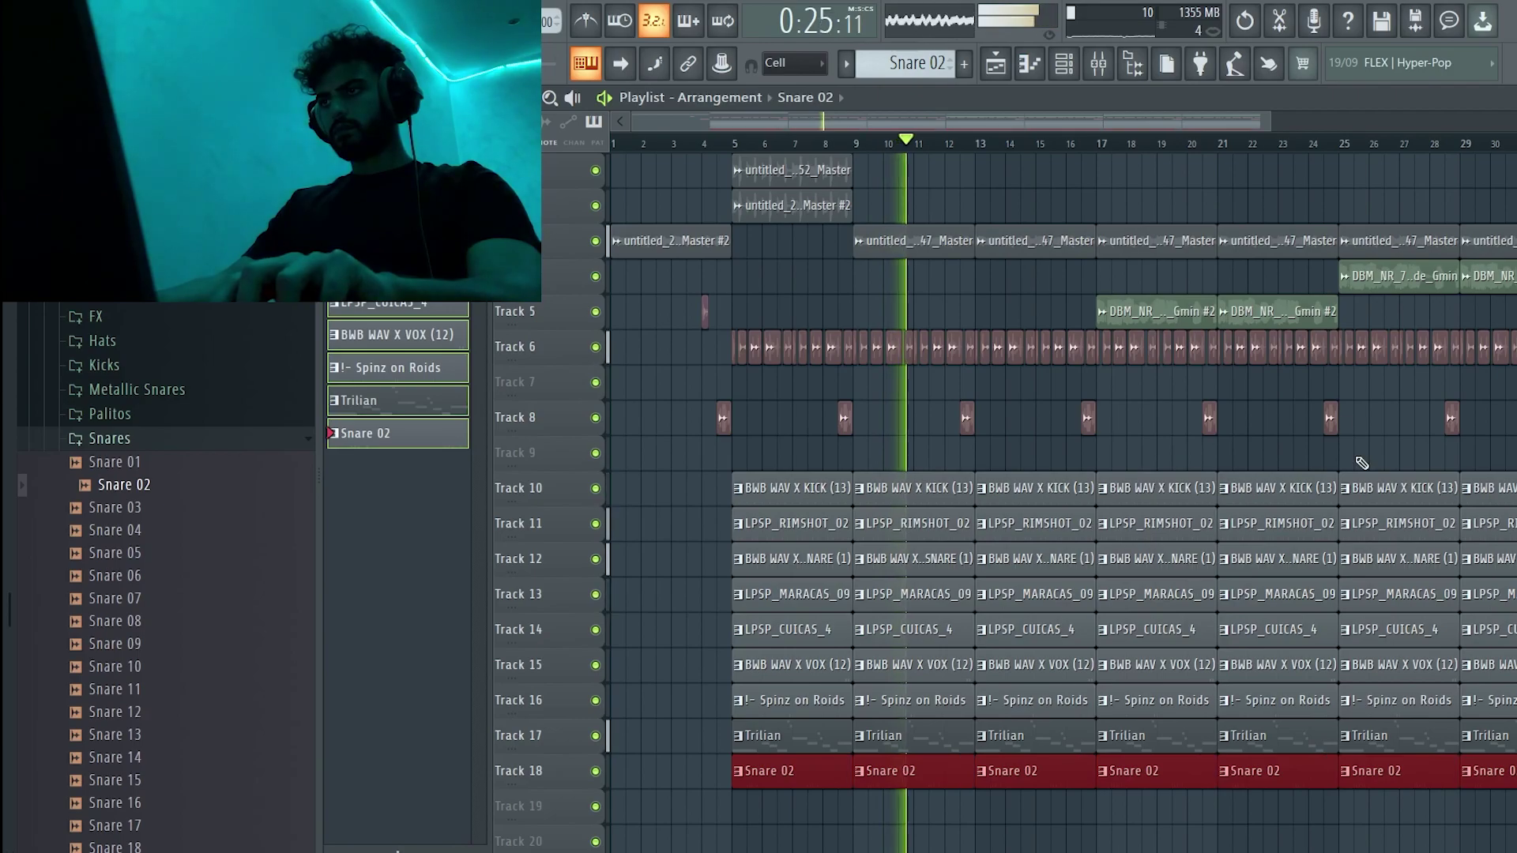
scroll(1011, 308, up, 2)
click(700, 143)
scroll(1010, 309, down, 3)
scroll(1039, 280, down, 4)
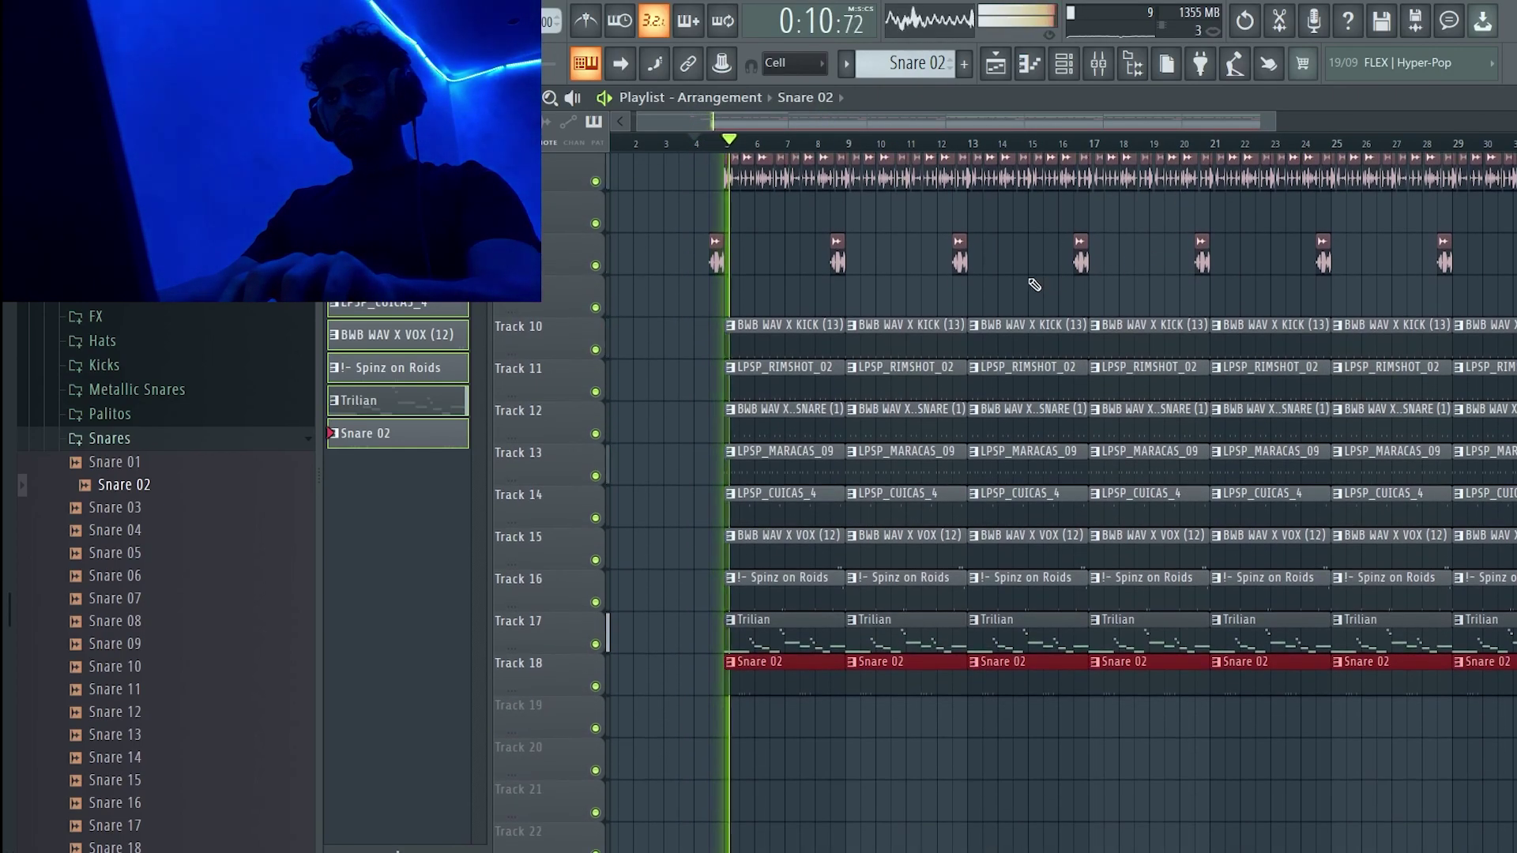
- Remove the Trilian bass clip from bars 5 to 8 on track 17
scroll(1111, 212, up, 5)
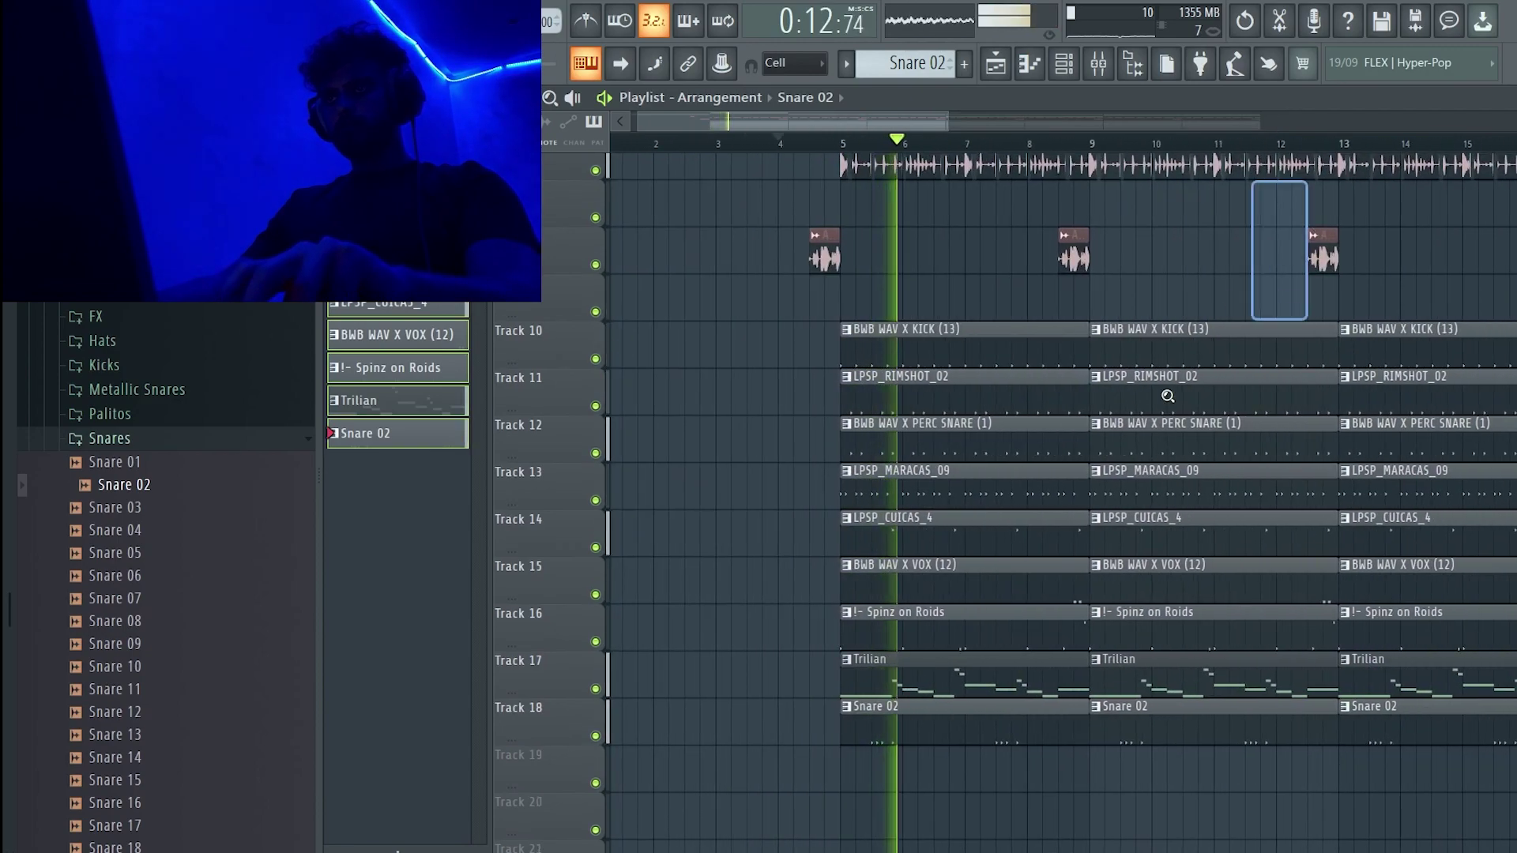
click(644, 144)
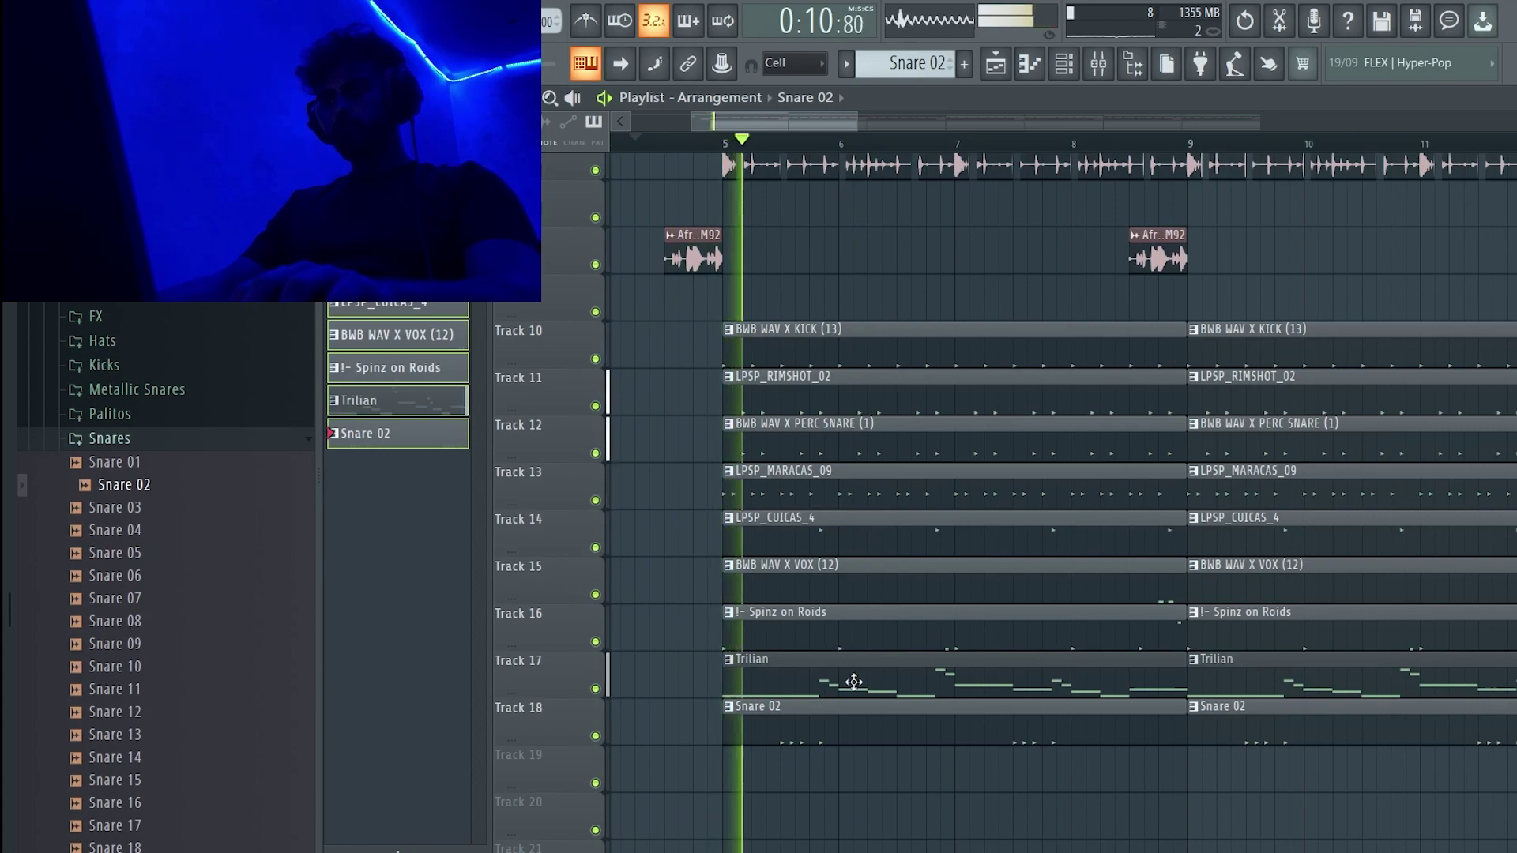
right_click(859, 689)
- Check the Spinz on Roids pattern in the channel rack and replay the transition into bar 5
click(857, 641)
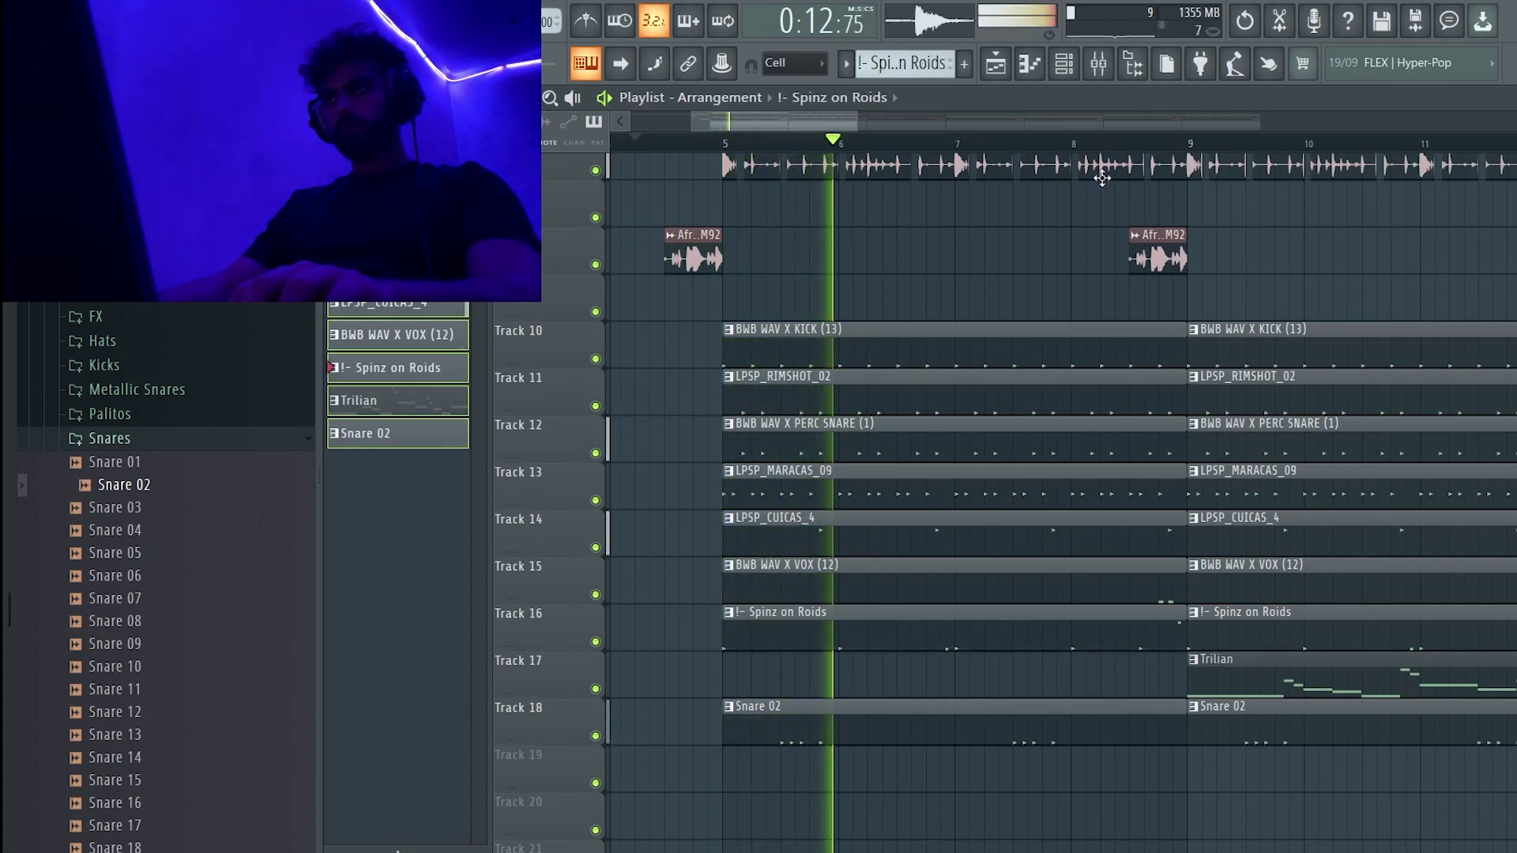
click(1063, 63)
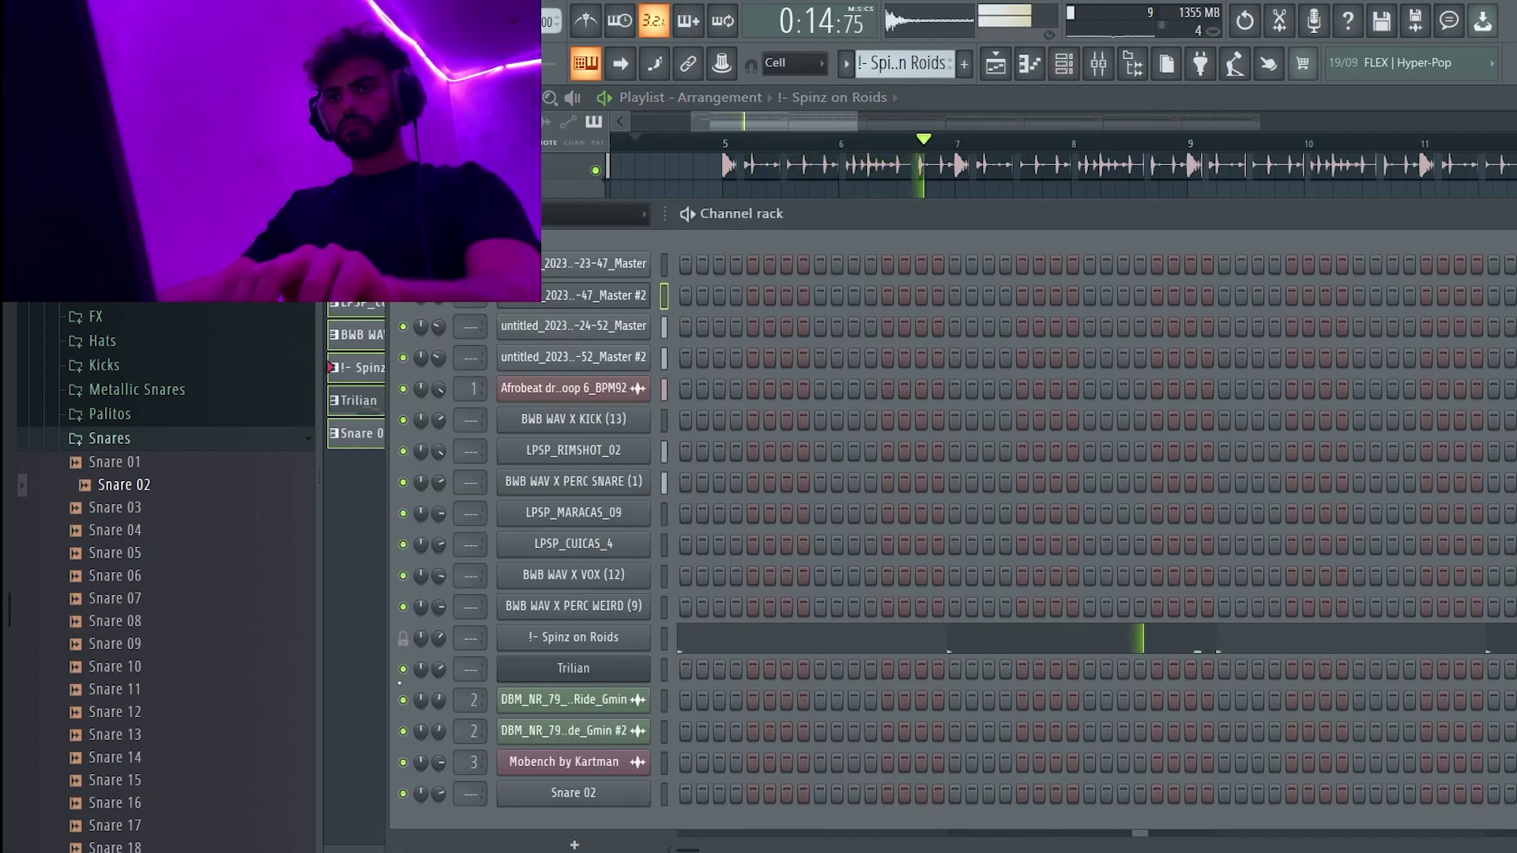
key(Escape)
key(space)
key(space)
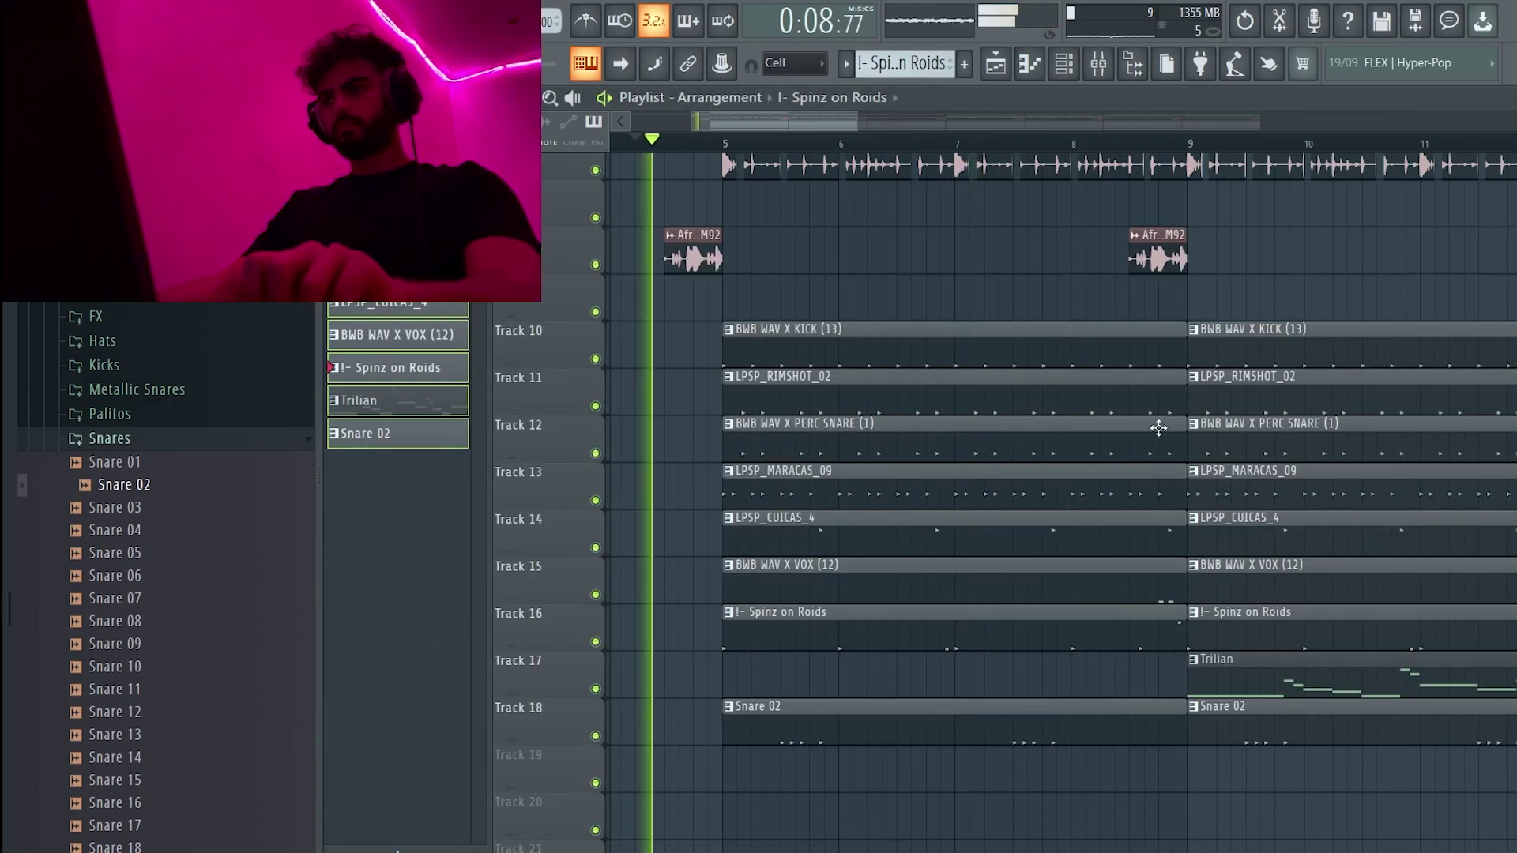
- Remove the Trilian bass clip from bars 9 to 12 on track 17
right_click(1291, 663)
ctrl+right_click(1283, 428)
- Try an intro with the 20-23-47 loop in bars 1 to 4 and the two 20-24-52 loops in bars 5 to 8
drag(975, 192, 630, 743)
drag(933, 362, 1242, 366)
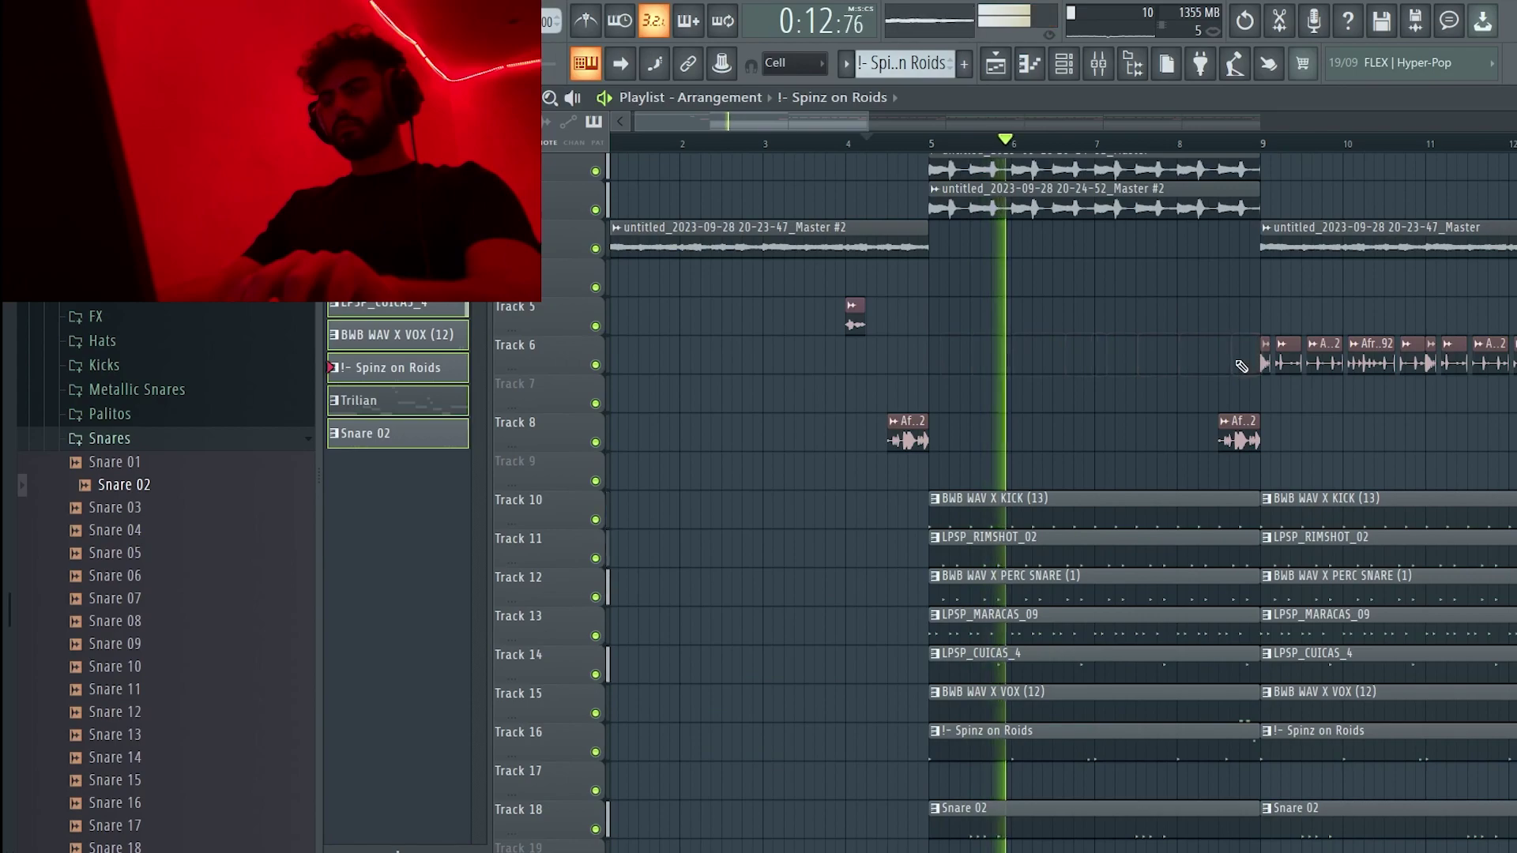
ctrl+right_click(1239, 363)
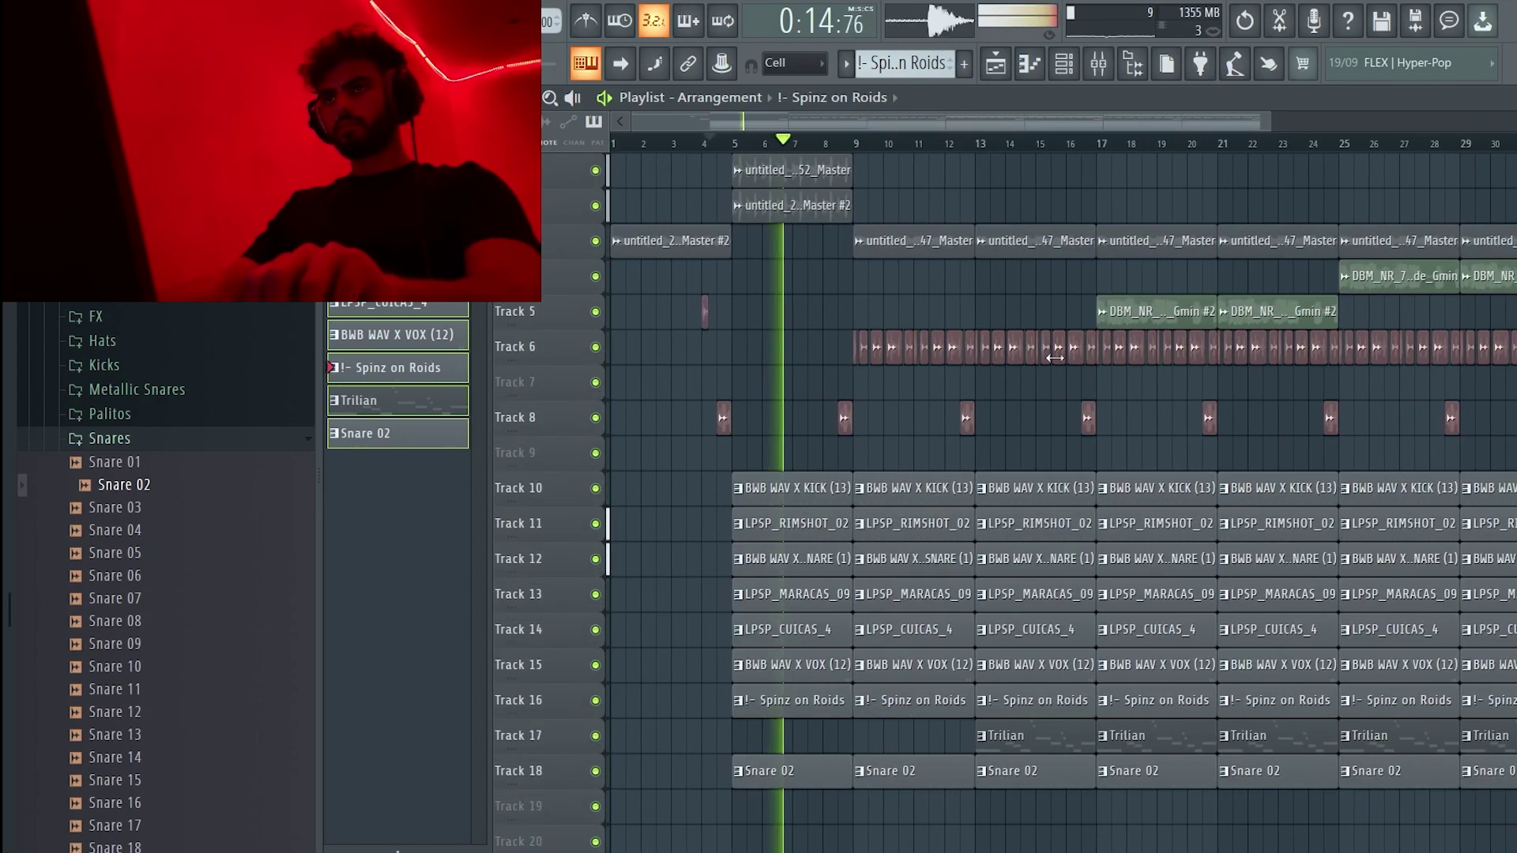
ctrl+right_click(1055, 358)
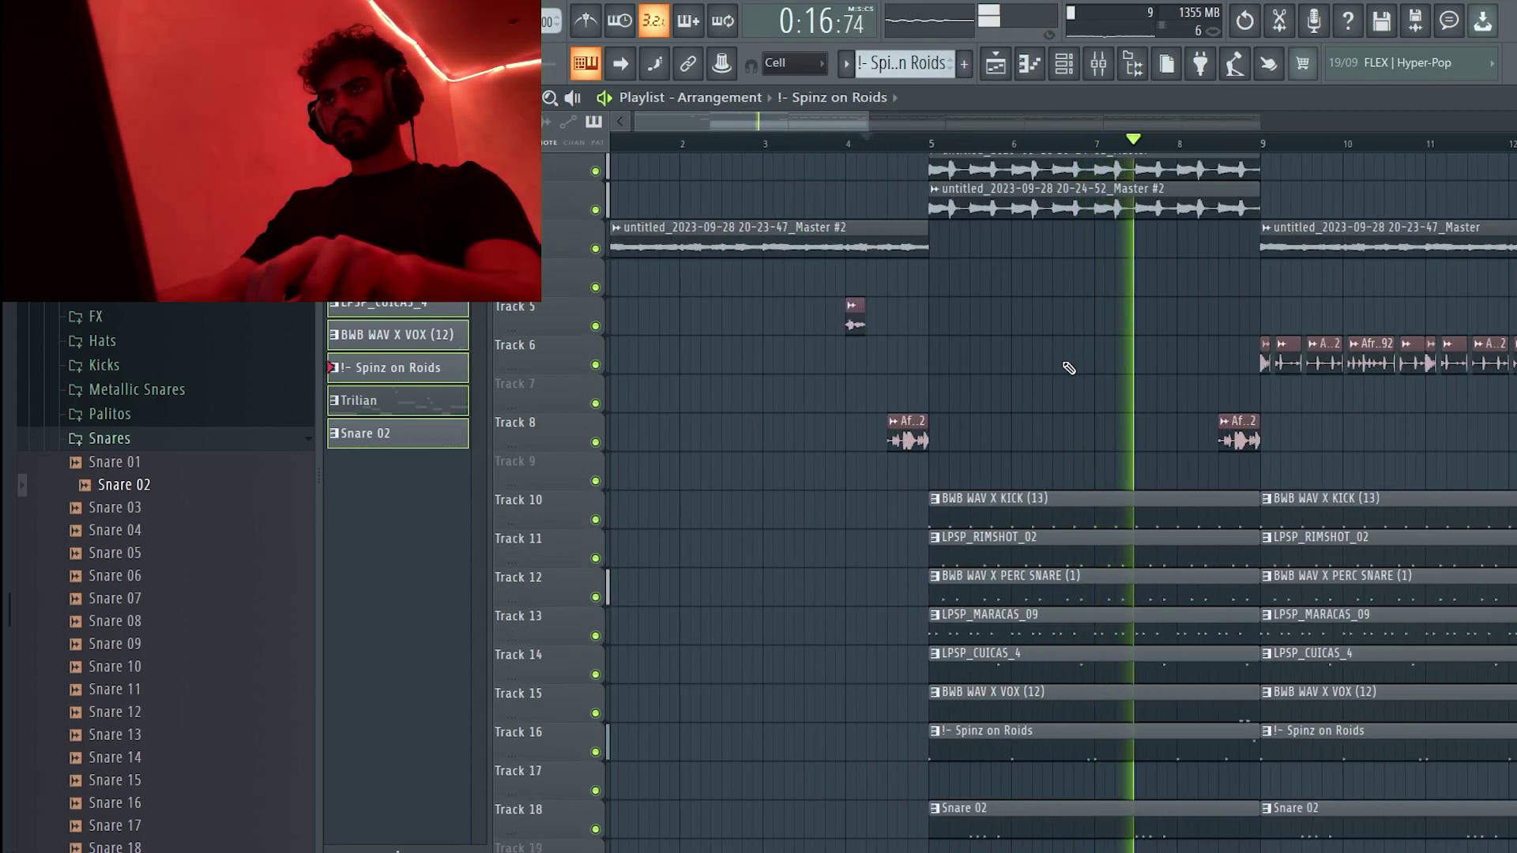
ctrl+right_click(1067, 365)
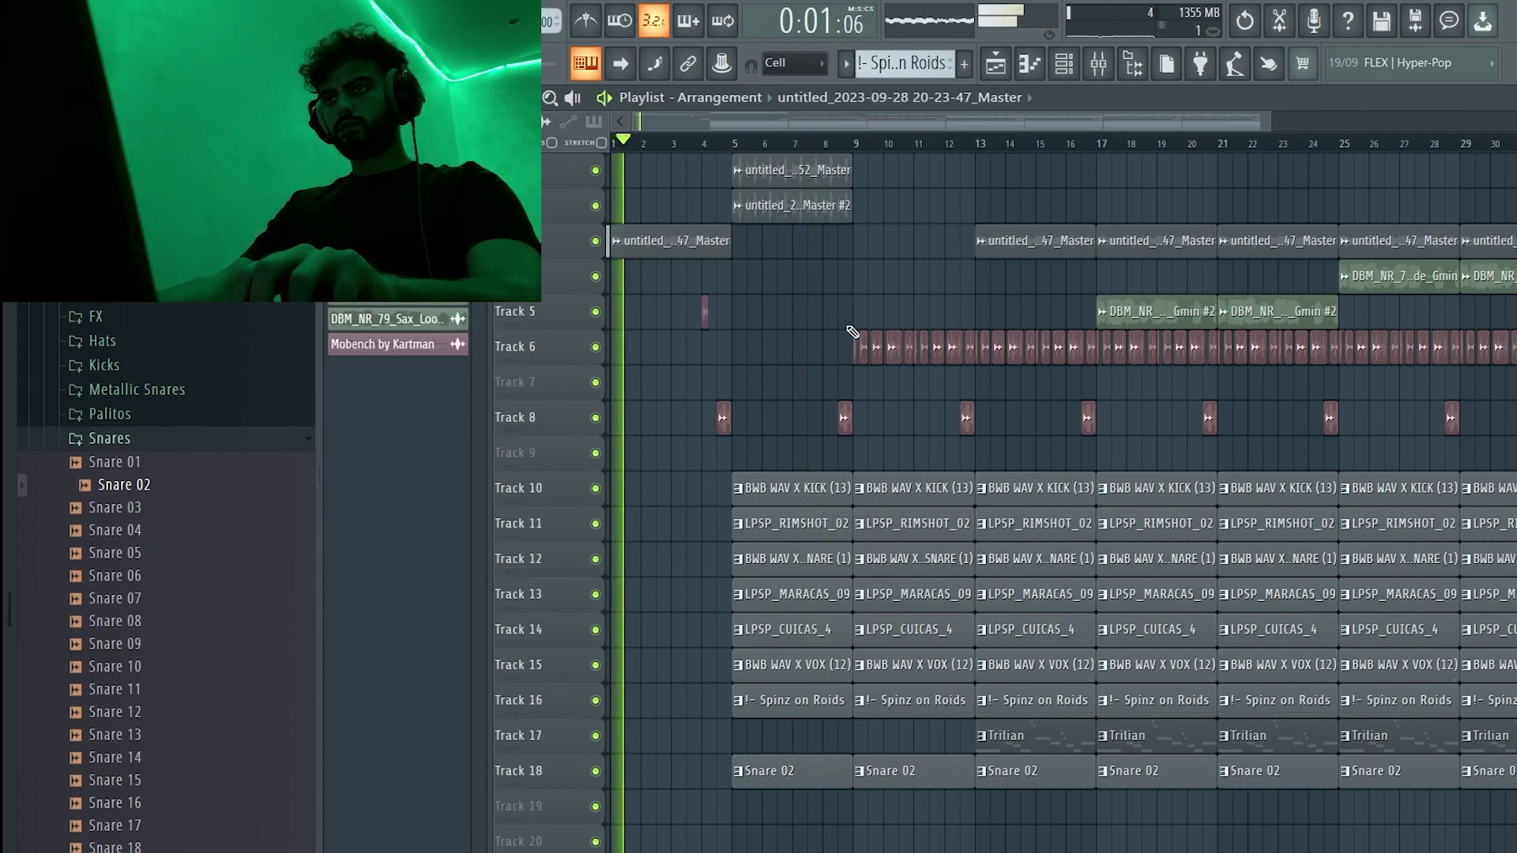
- Copy the Afrobeat percussion chops on track 6 from bars 9 to 12 into bars 1 to 4
drag(844, 324, 967, 369)
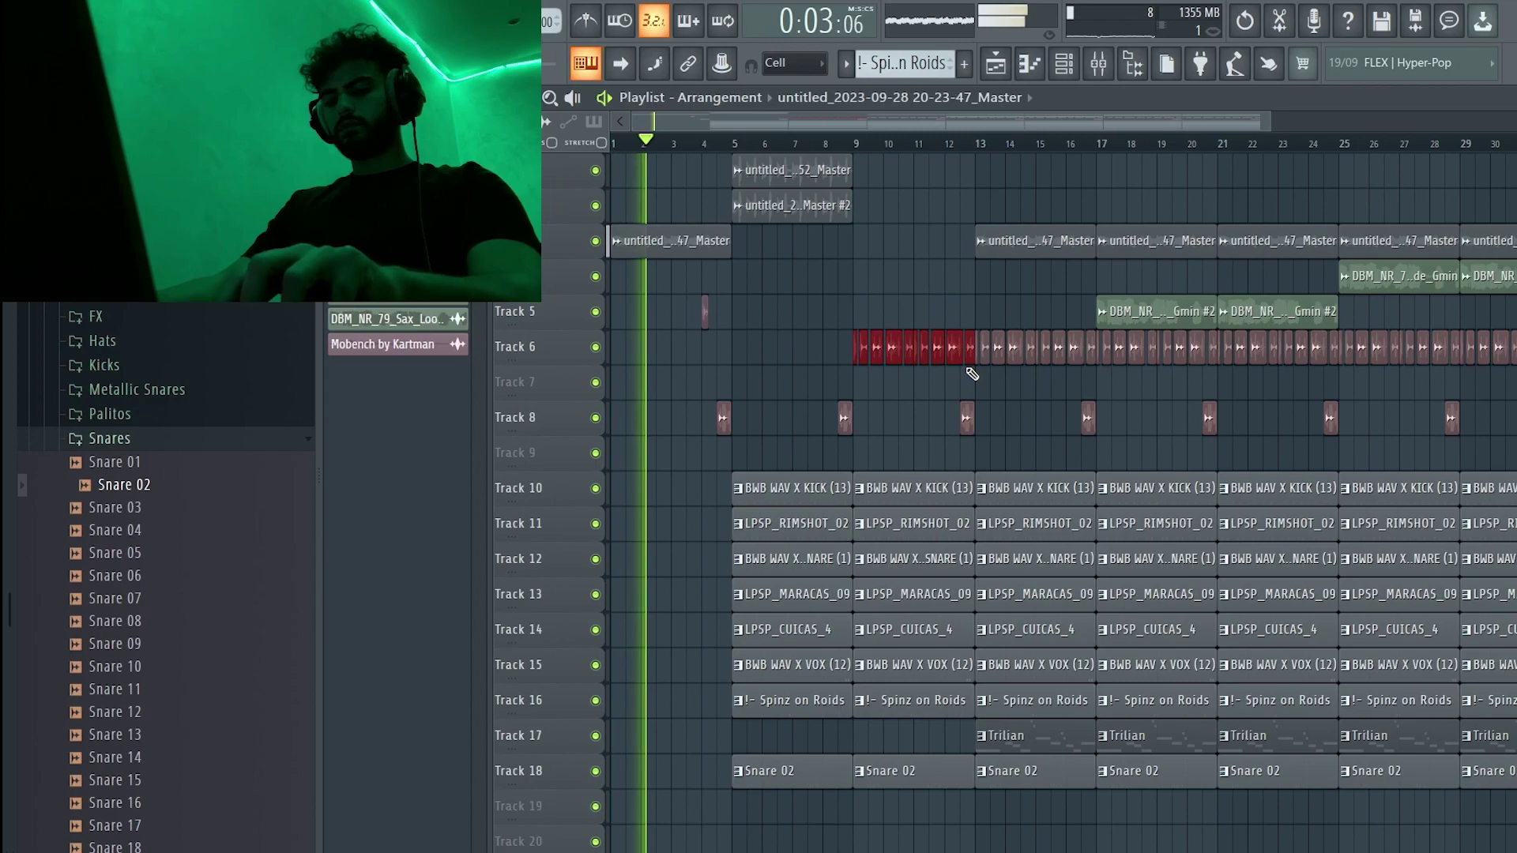
key(ctrl+c)
key(ctrl+v)
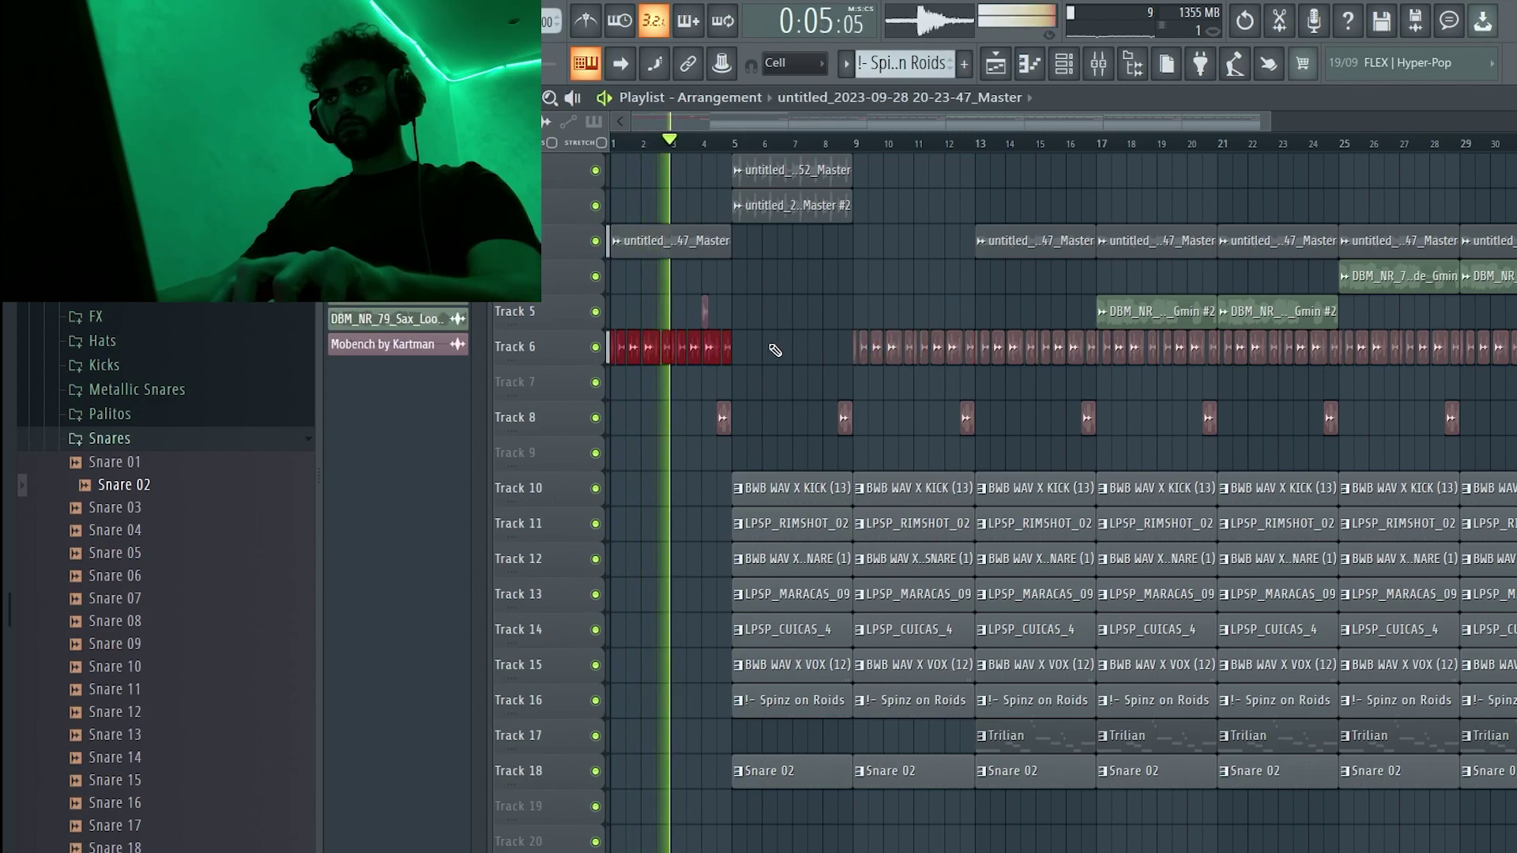
- Try an extra producer tag clip on track 5 near bar 10 and open the tag's sample settings
click(889, 278)
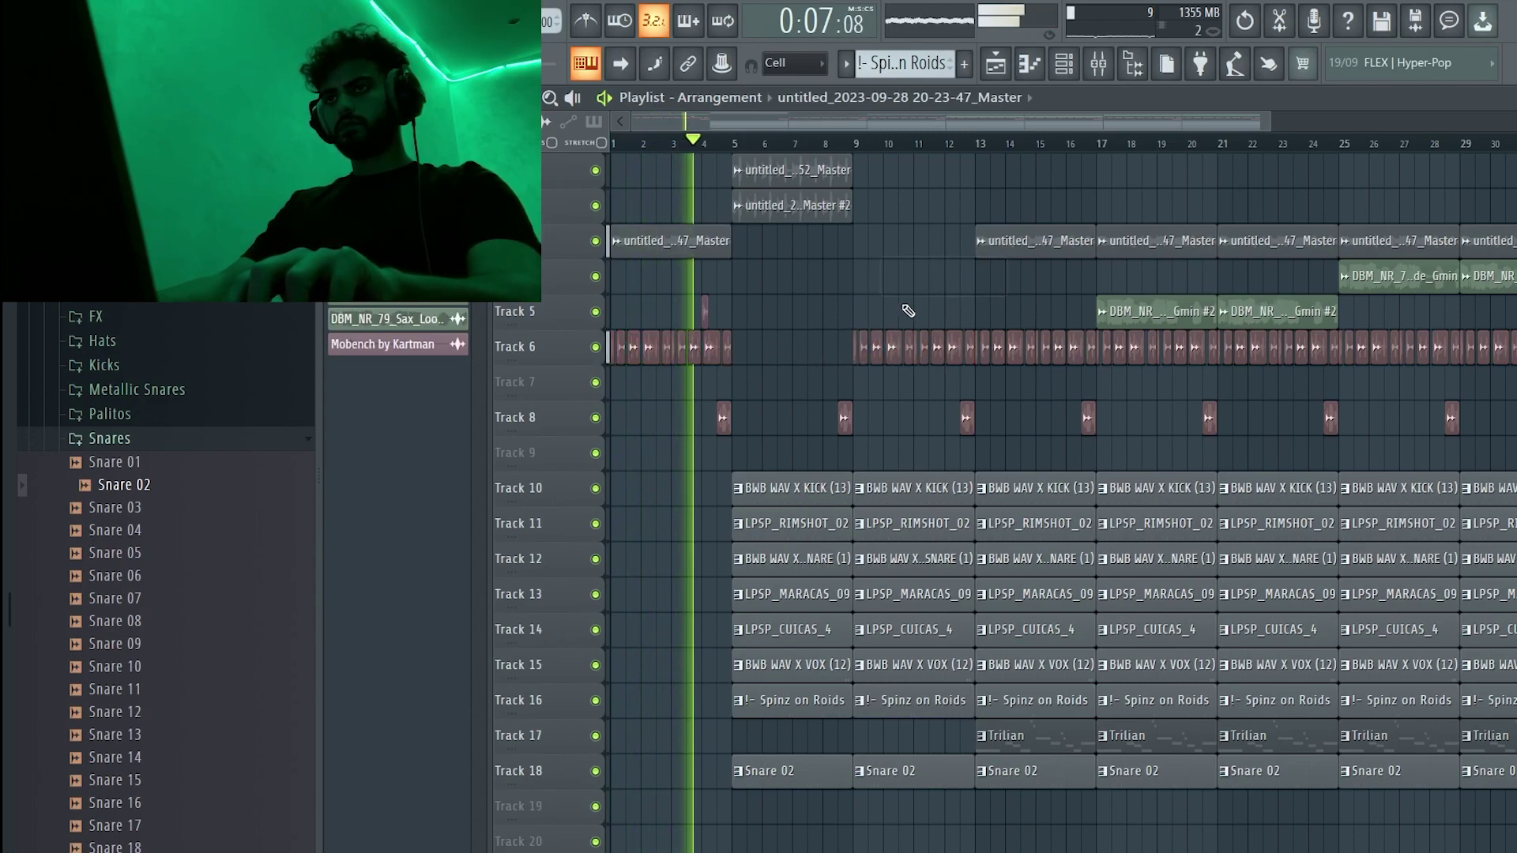
click(848, 316)
right_click(863, 315)
drag(908, 189, 636, 538)
click(870, 390)
double_click(870, 390)
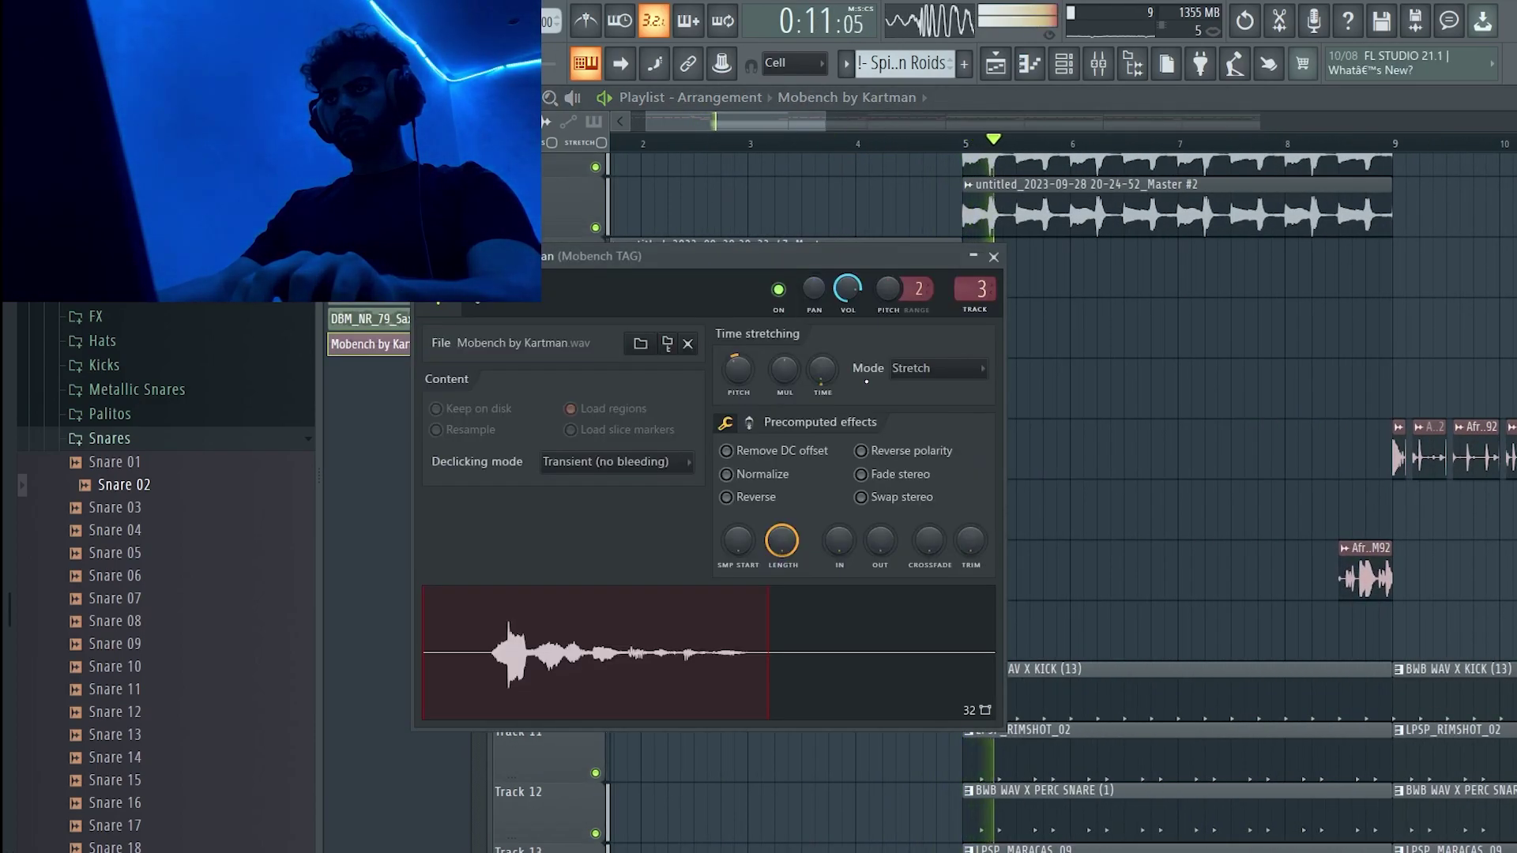
ctrl+right_click(1152, 306)
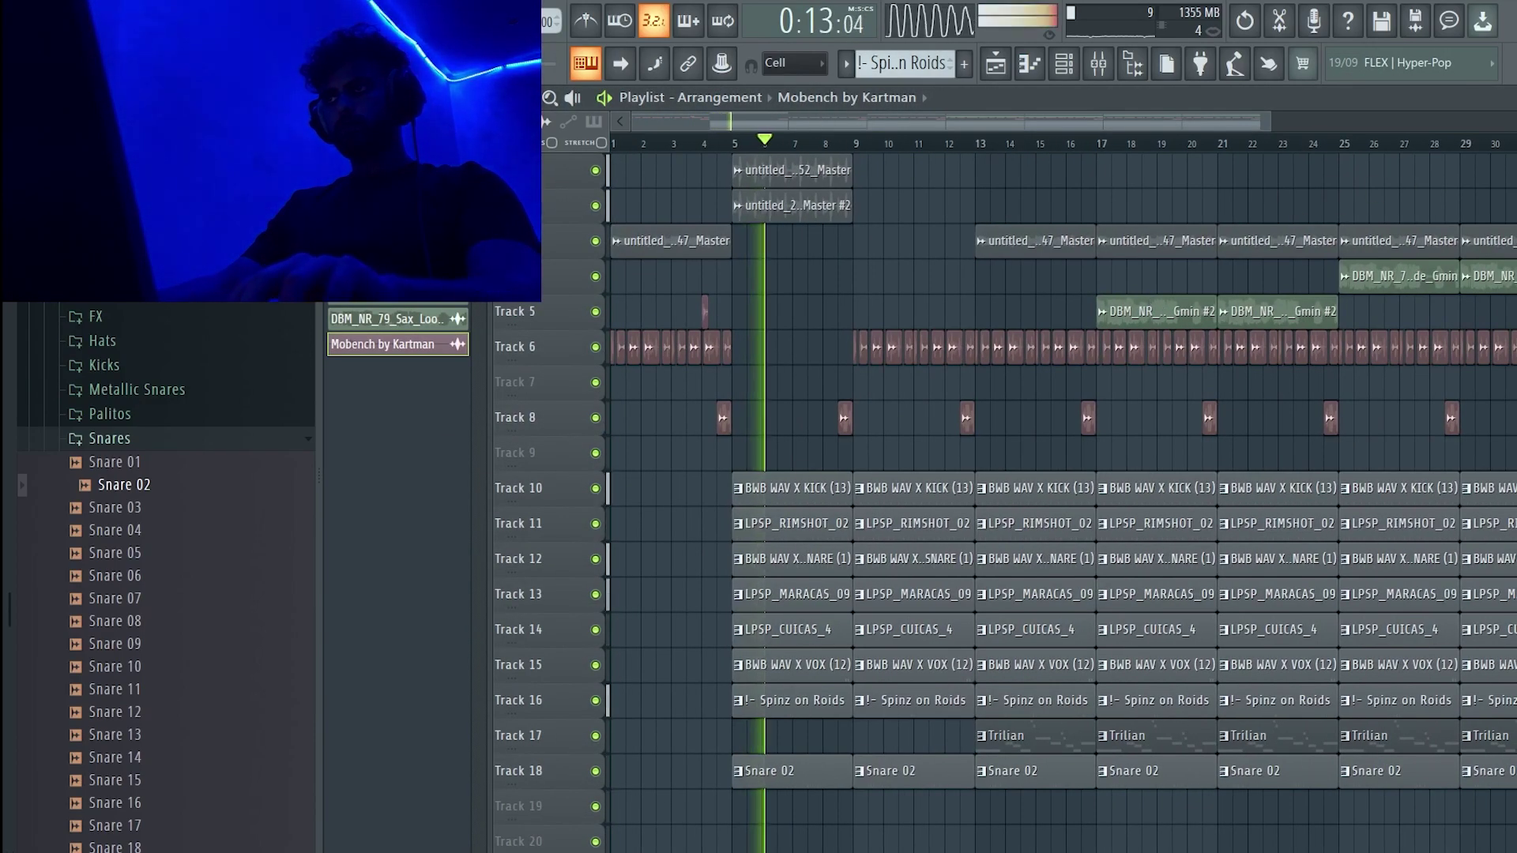
- Move the 20-23-47 loop and the Trilian clip from bar 13 to bar 9 and remove the Spinz on Roids clip in bars 9 to 12
scroll(1063, 504, up, 1)
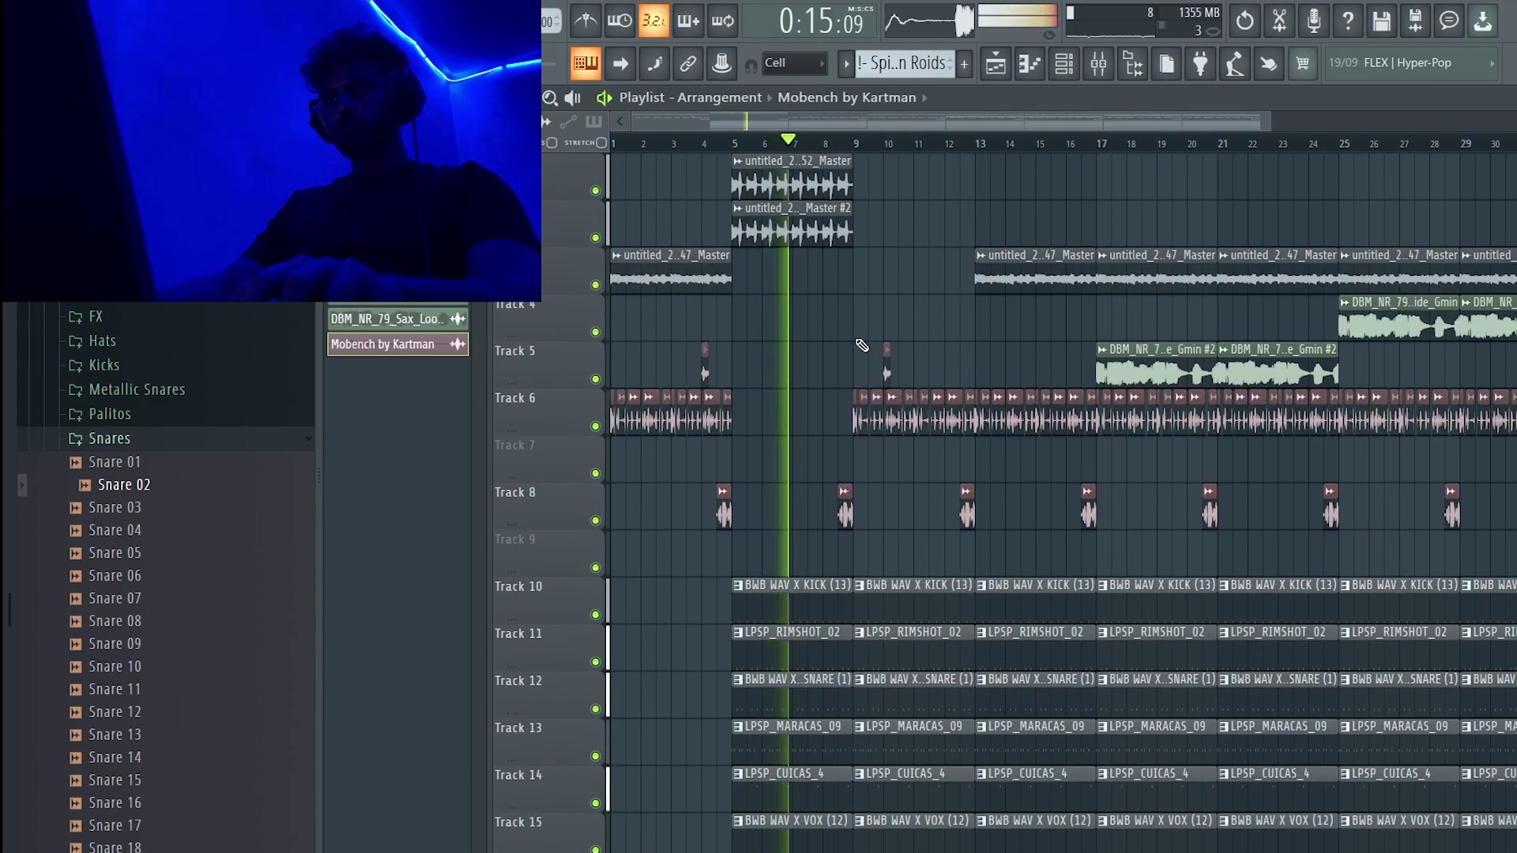
drag(1050, 273, 927, 272)
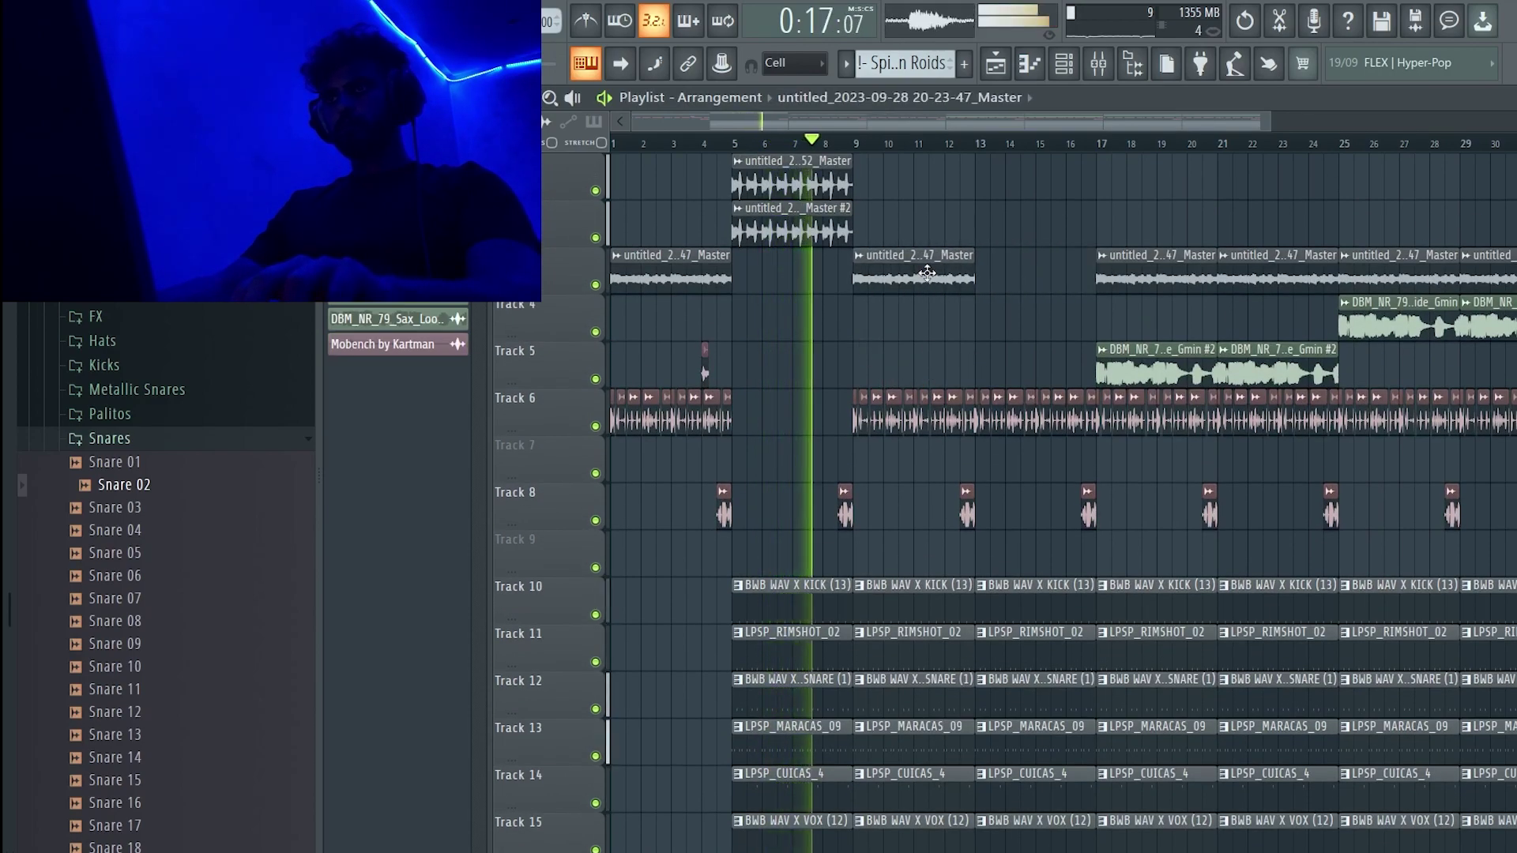
scroll(1041, 231, down, 3)
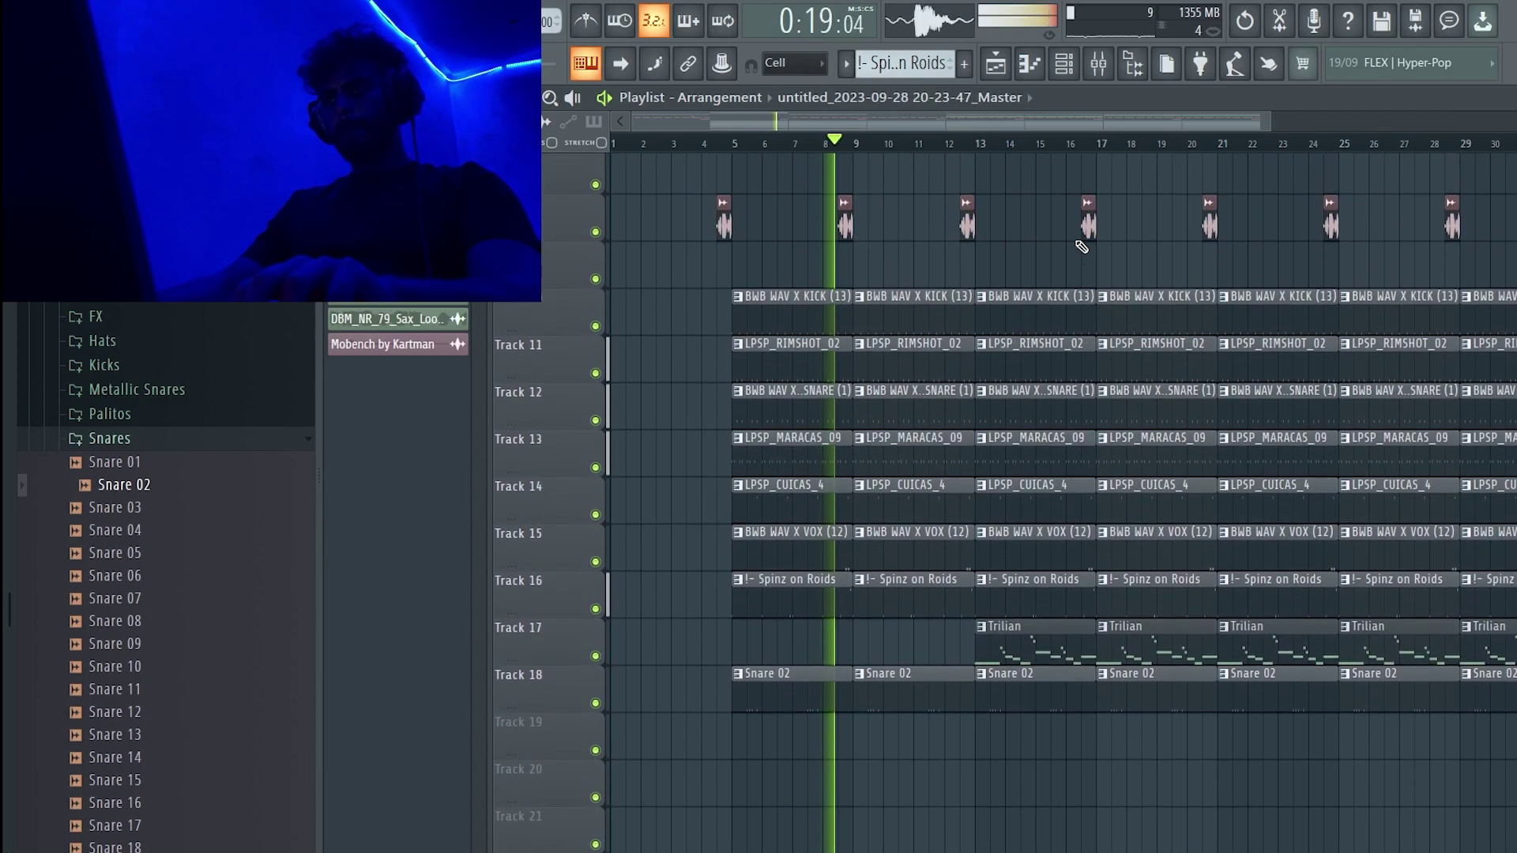
scroll(1082, 247, down, 3)
drag(1066, 639, 974, 639)
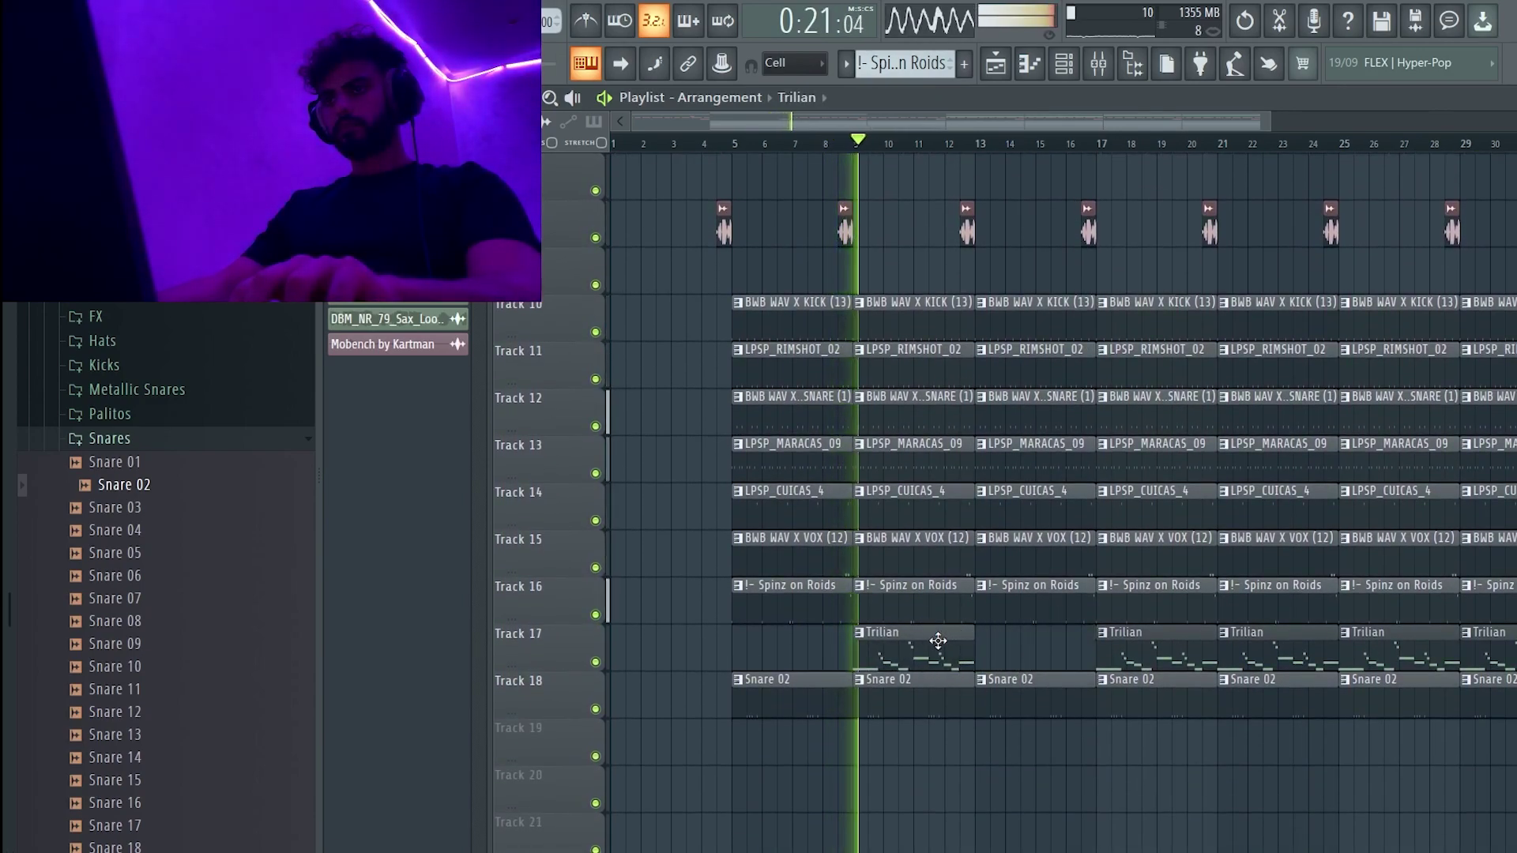
click(938, 640)
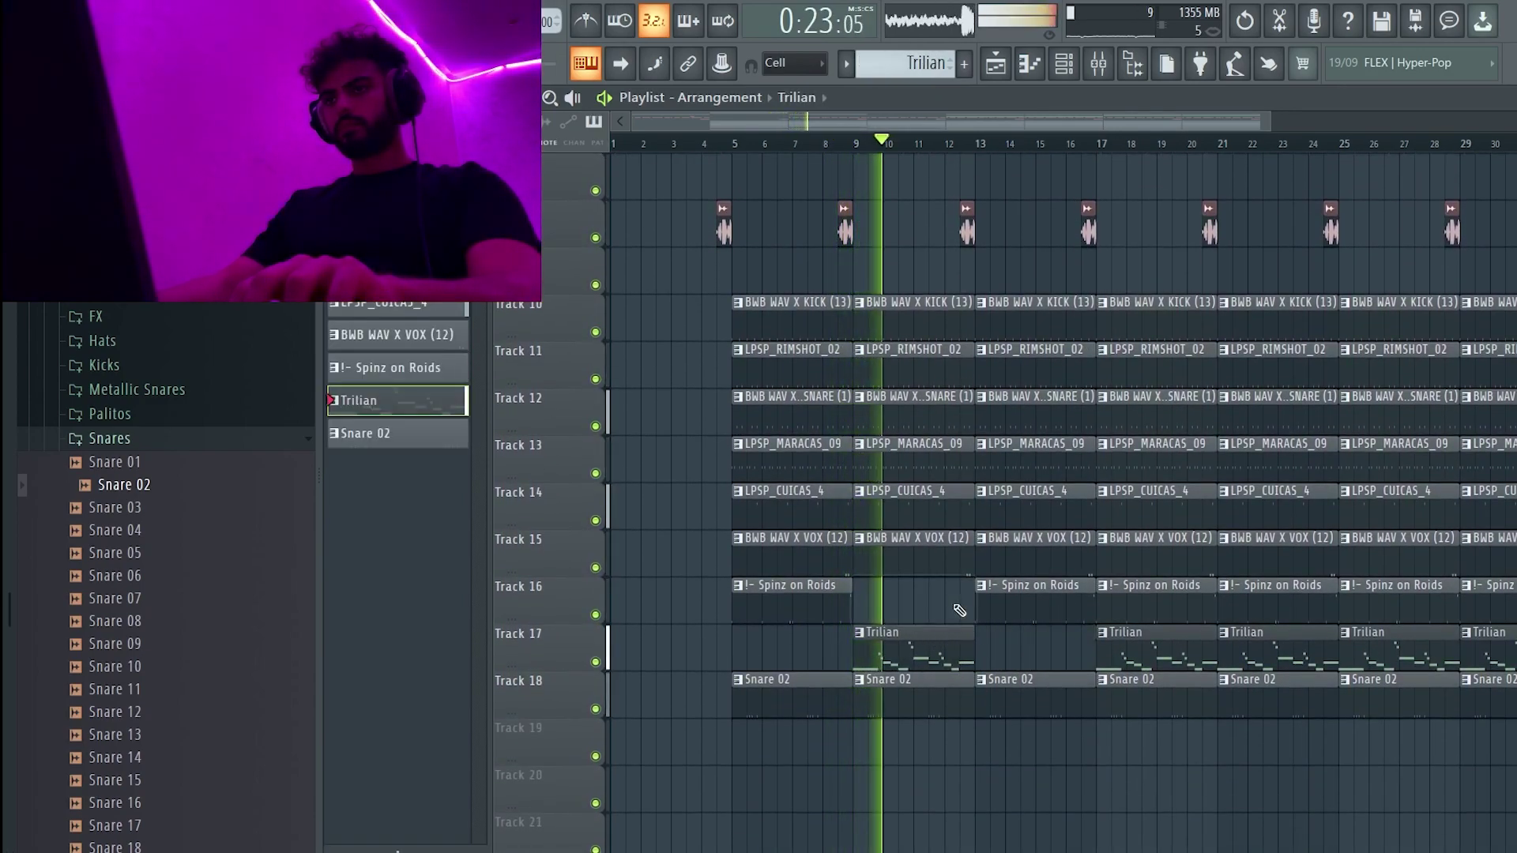
- Place the two 20-24-52 loops in bars 1 to 4 and start the 20-23-47 loops and track 6 percussion chops at bar 5
scroll(928, 385, up, 6)
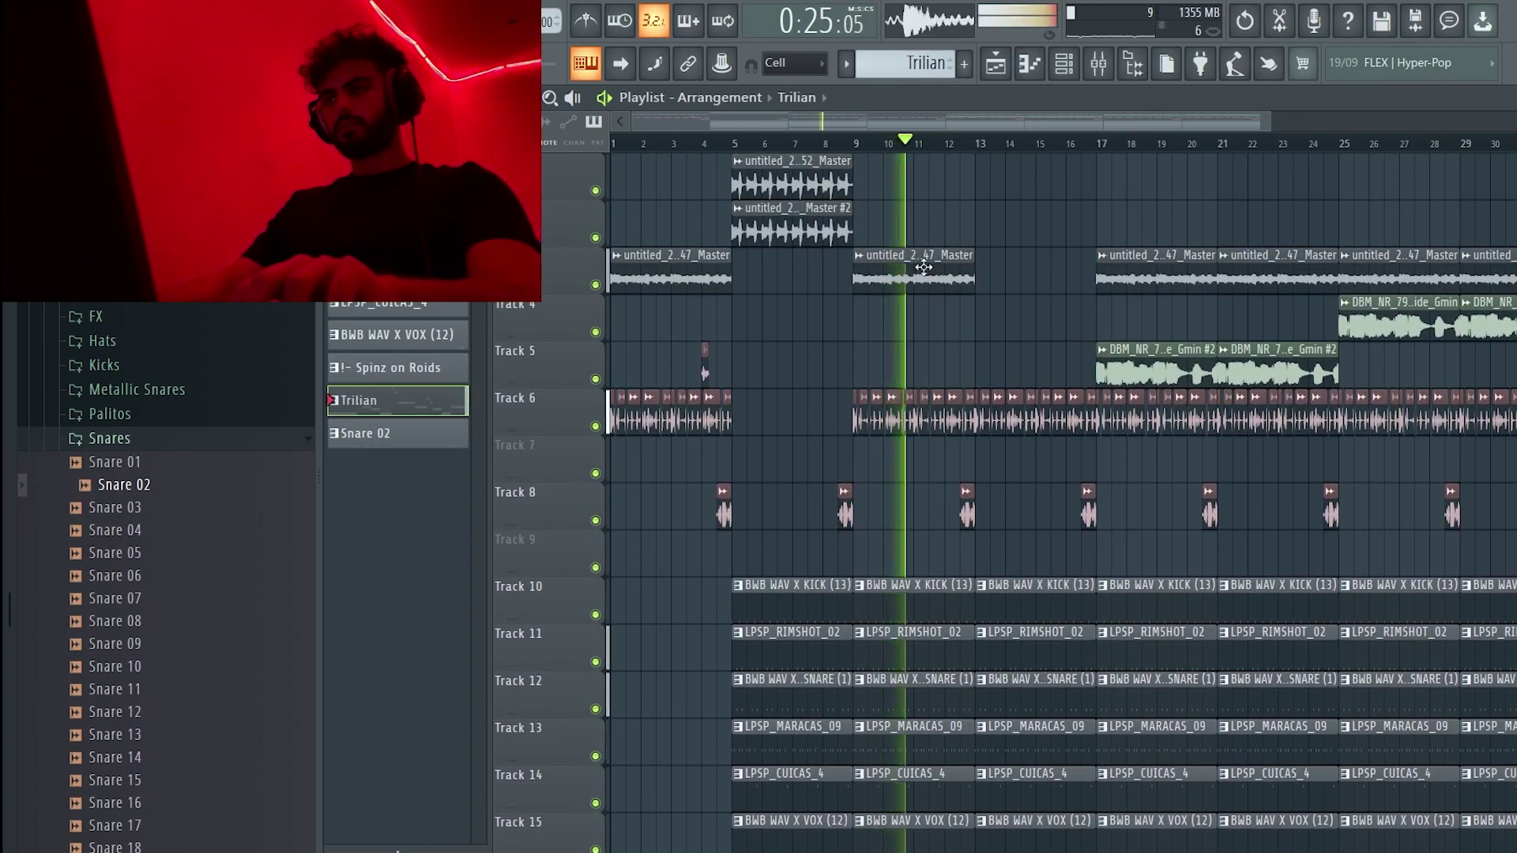
scroll(923, 267, down, 5)
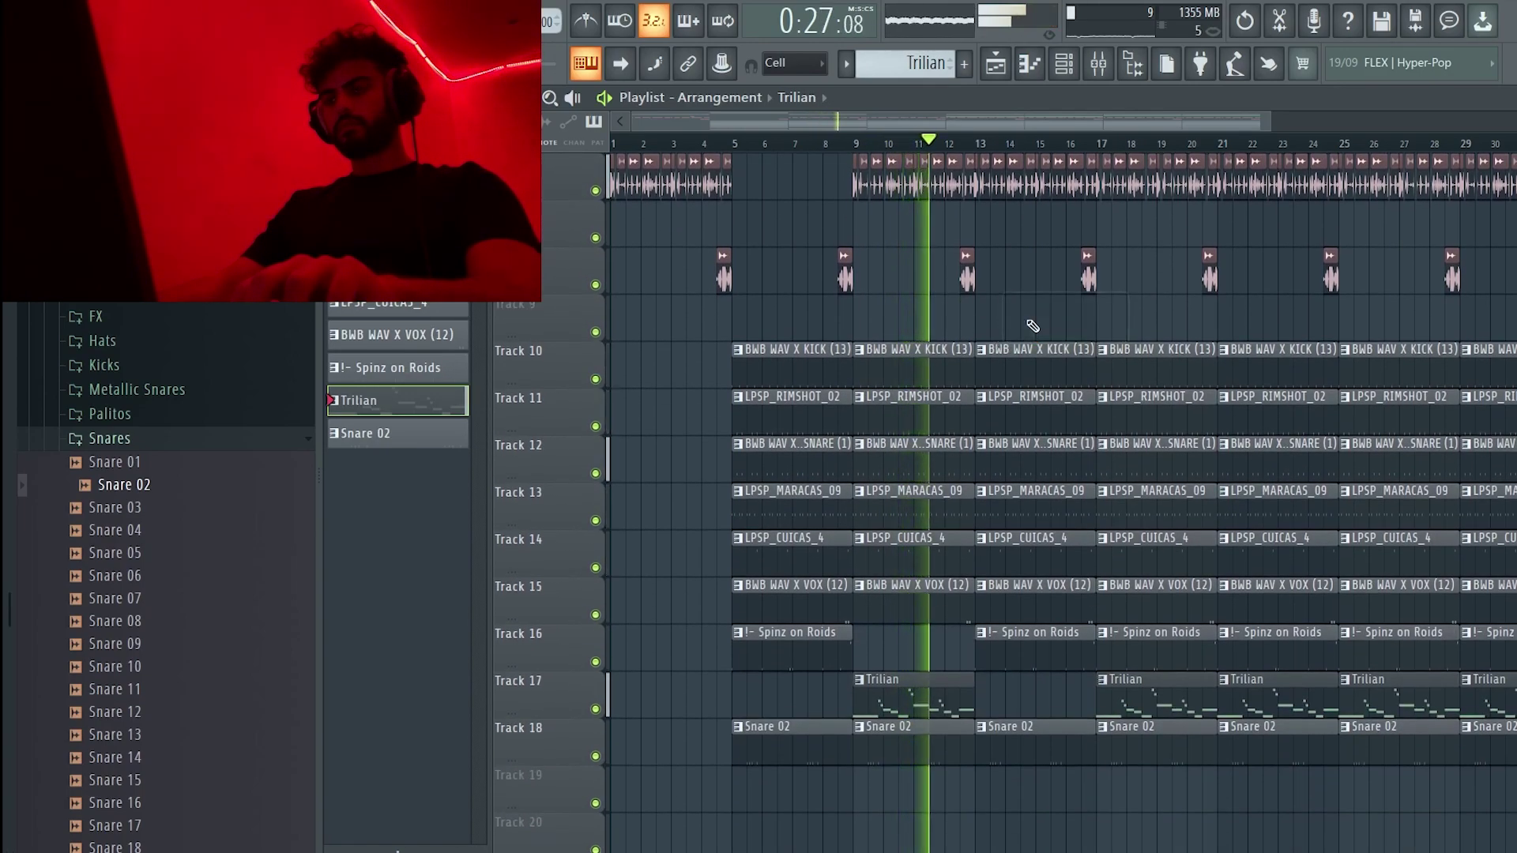
scroll(1033, 325, up, 4)
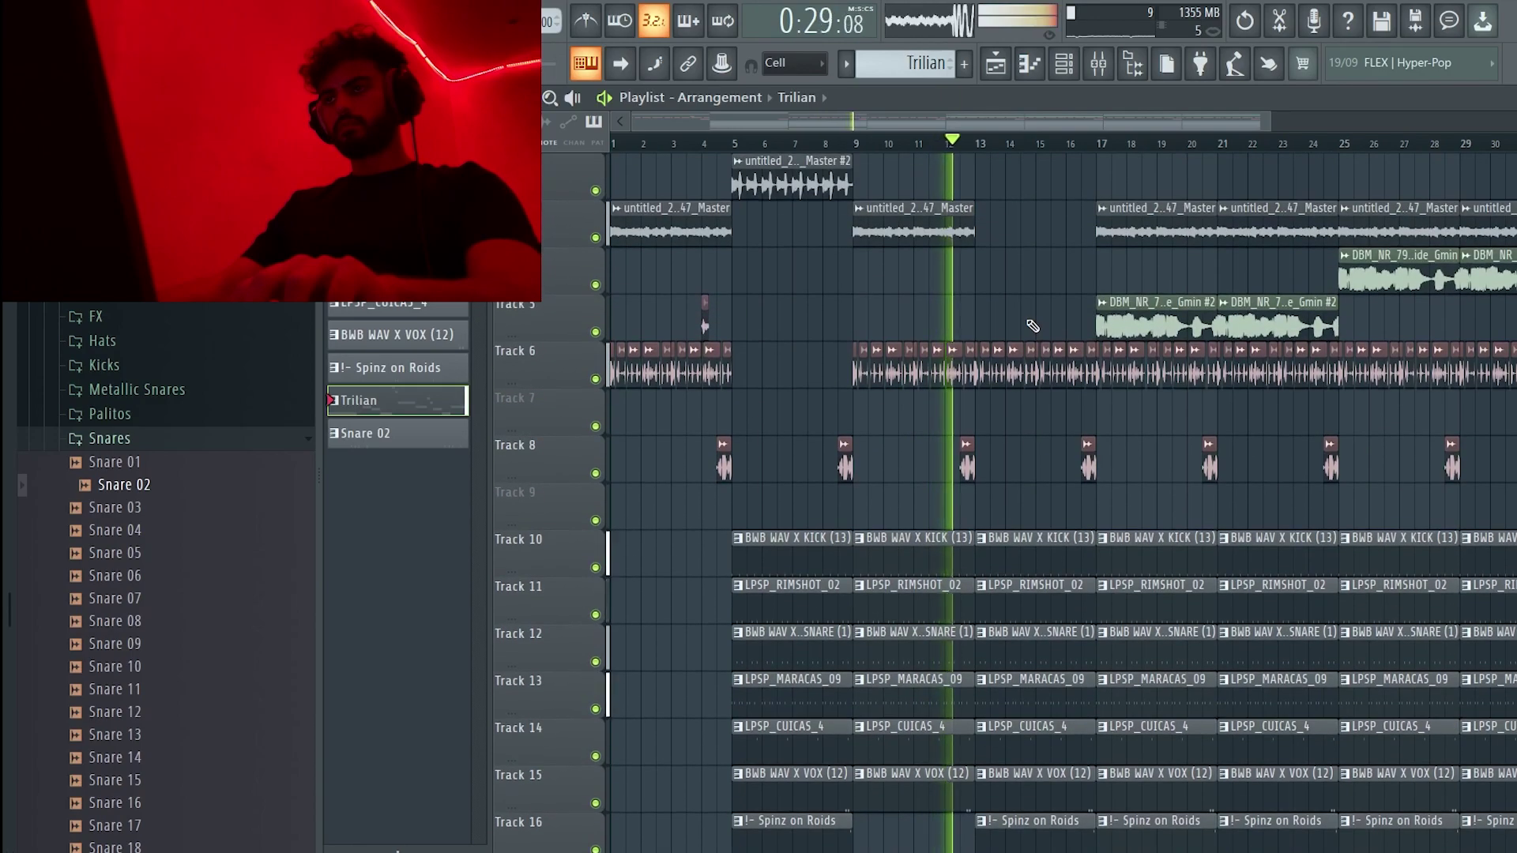
click(1019, 225)
click(822, 144)
scroll(927, 265, down, 6)
scroll(901, 304, up, 7)
key(space)
drag(824, 295, 677, 178)
key(space)
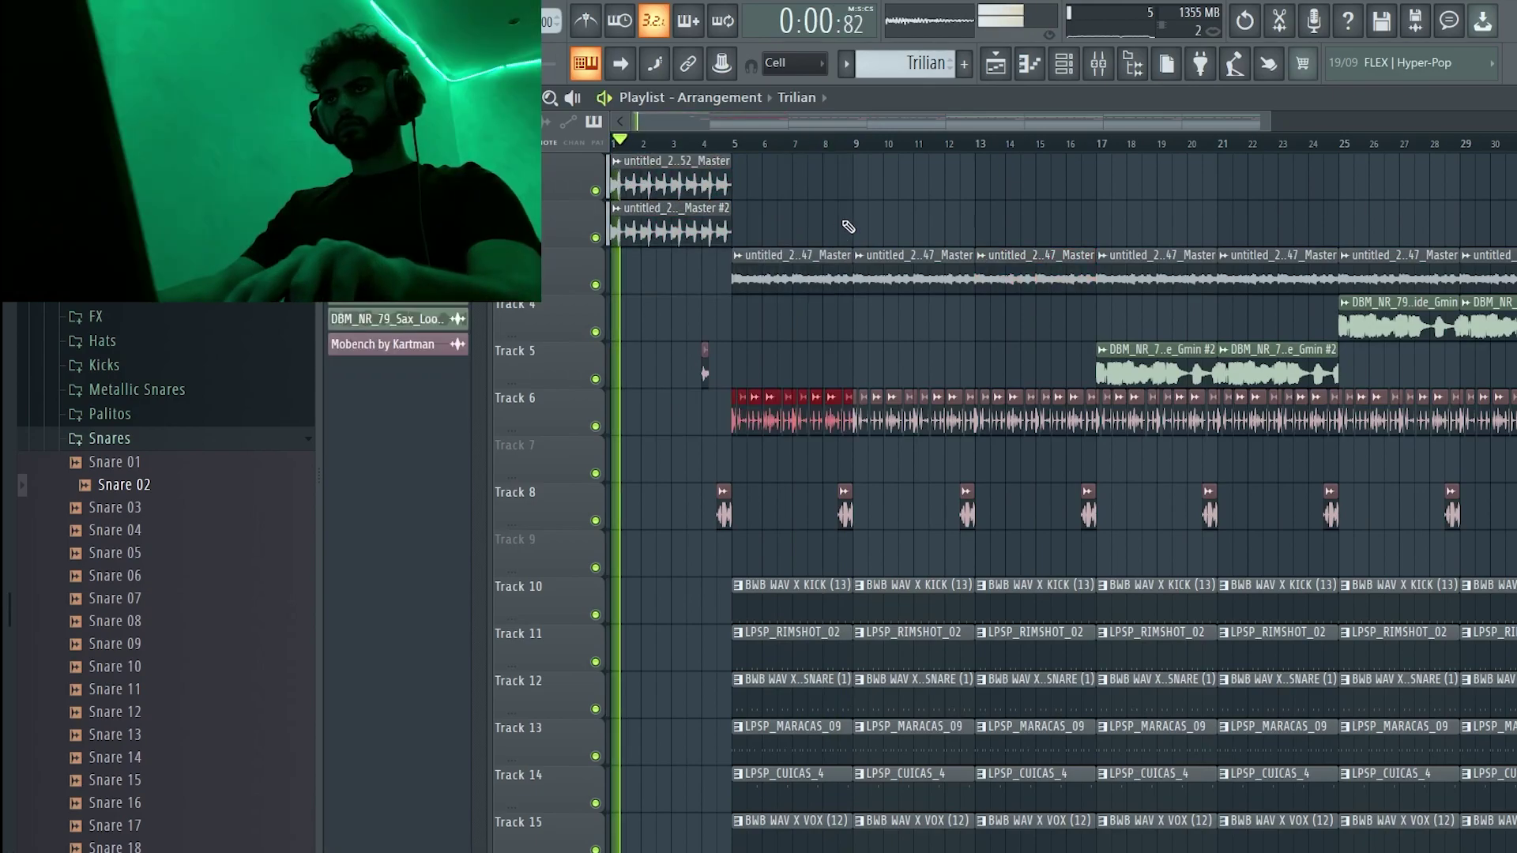
- Move the producer tag clip near bar 4 from track 5 down to track 7
scroll(847, 226, down, 1)
scroll(846, 225, up, 1)
drag(765, 319, 638, 349)
key(shift+Down)
key(shift+Down)
click(1143, 446)
right_click(1223, 461)
scroll(1111, 406, down, 7)
scroll(1026, 387, up, 7)
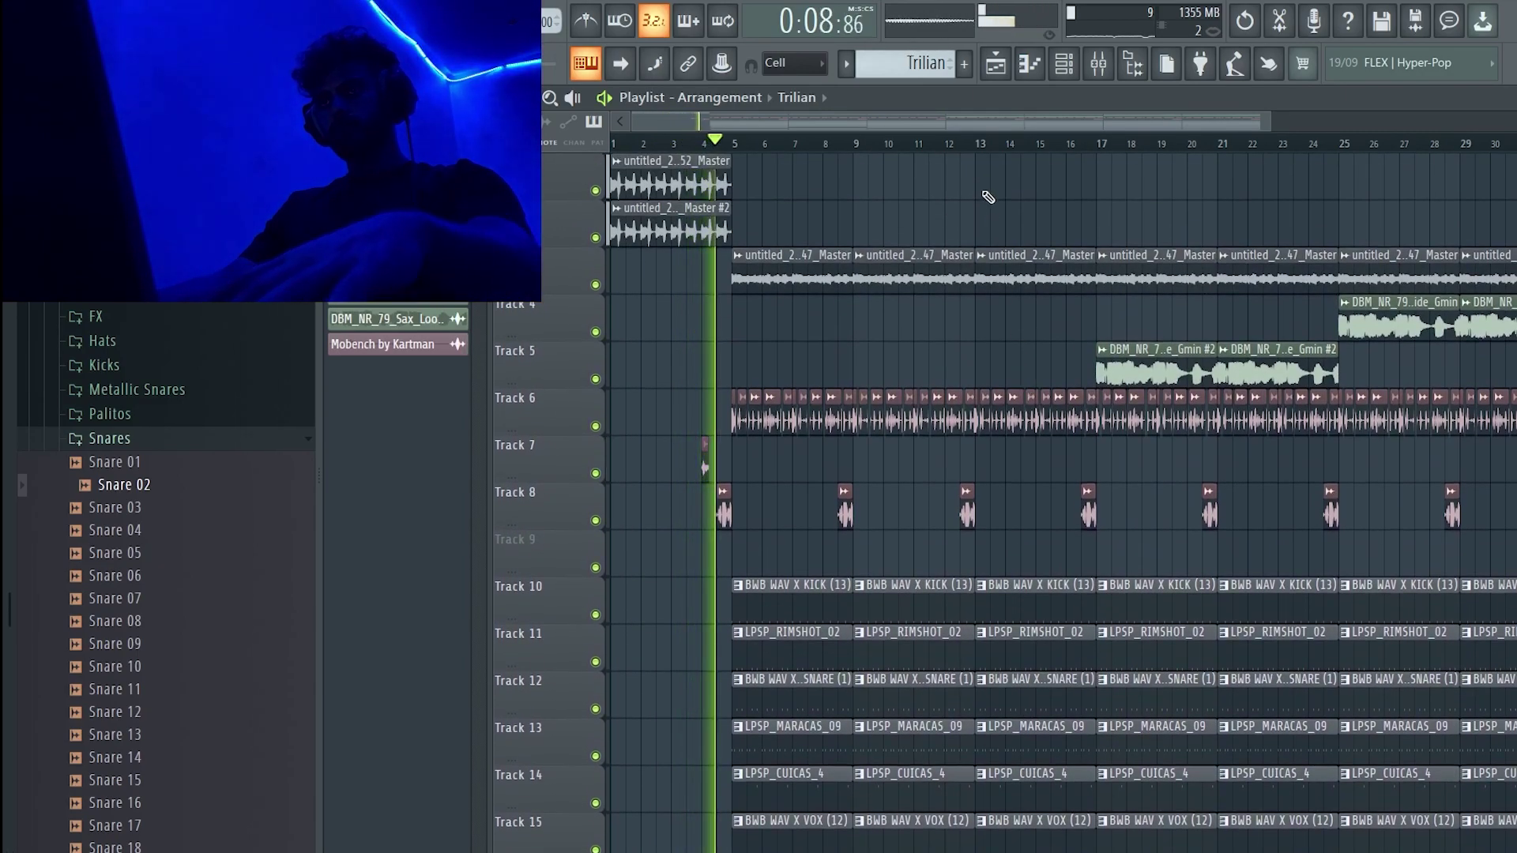
- Replace the pattern clips in bars 5 to 8 on tracks 10 to 18 with the set from bars 9 to 12
click(939, 210)
right_click(940, 210)
scroll(991, 229, down, 3)
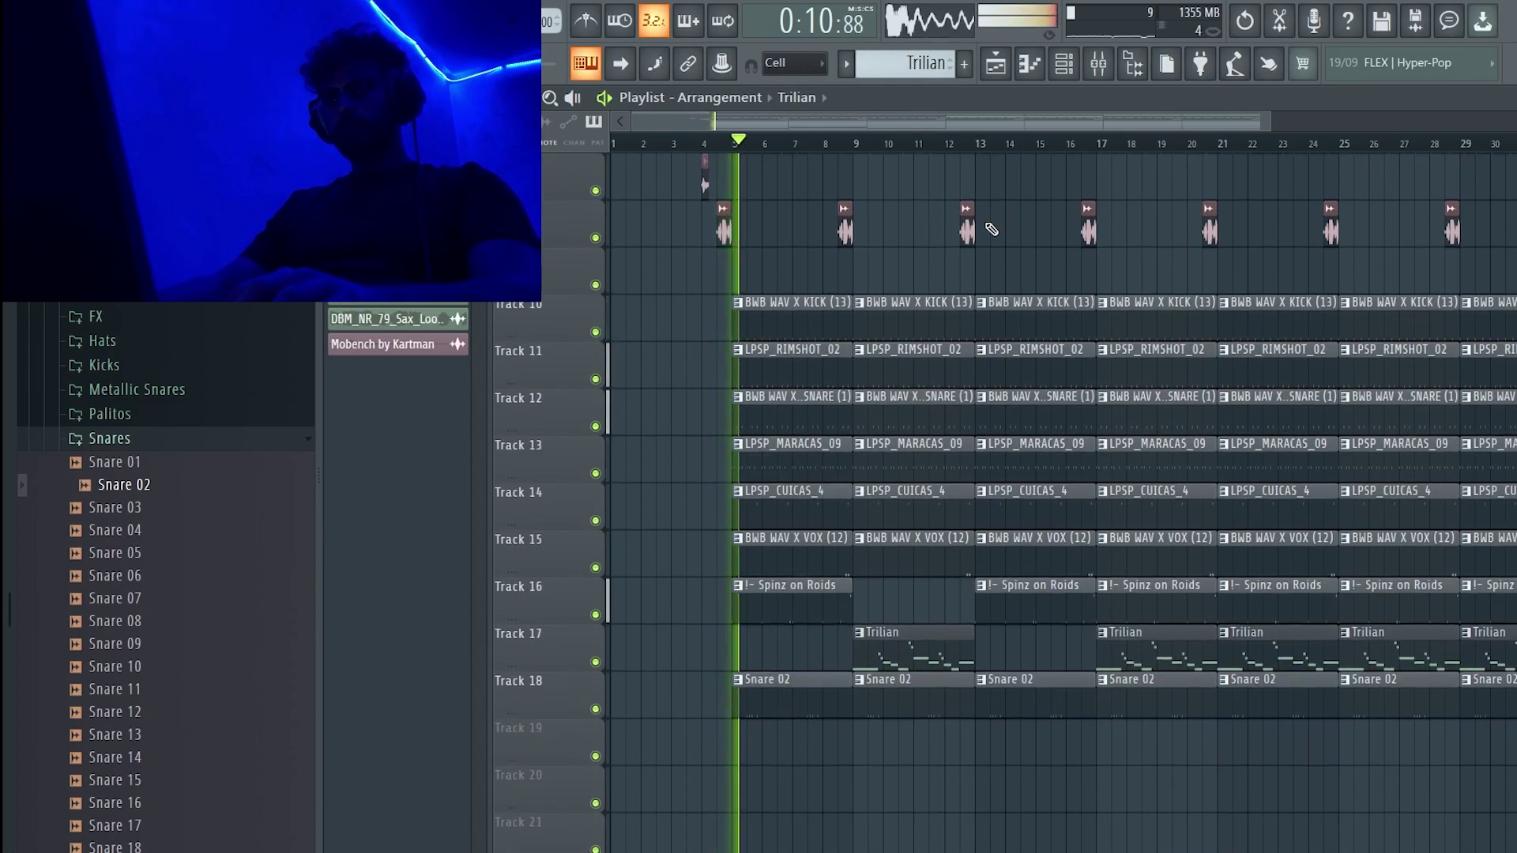
scroll(996, 312, up, 6)
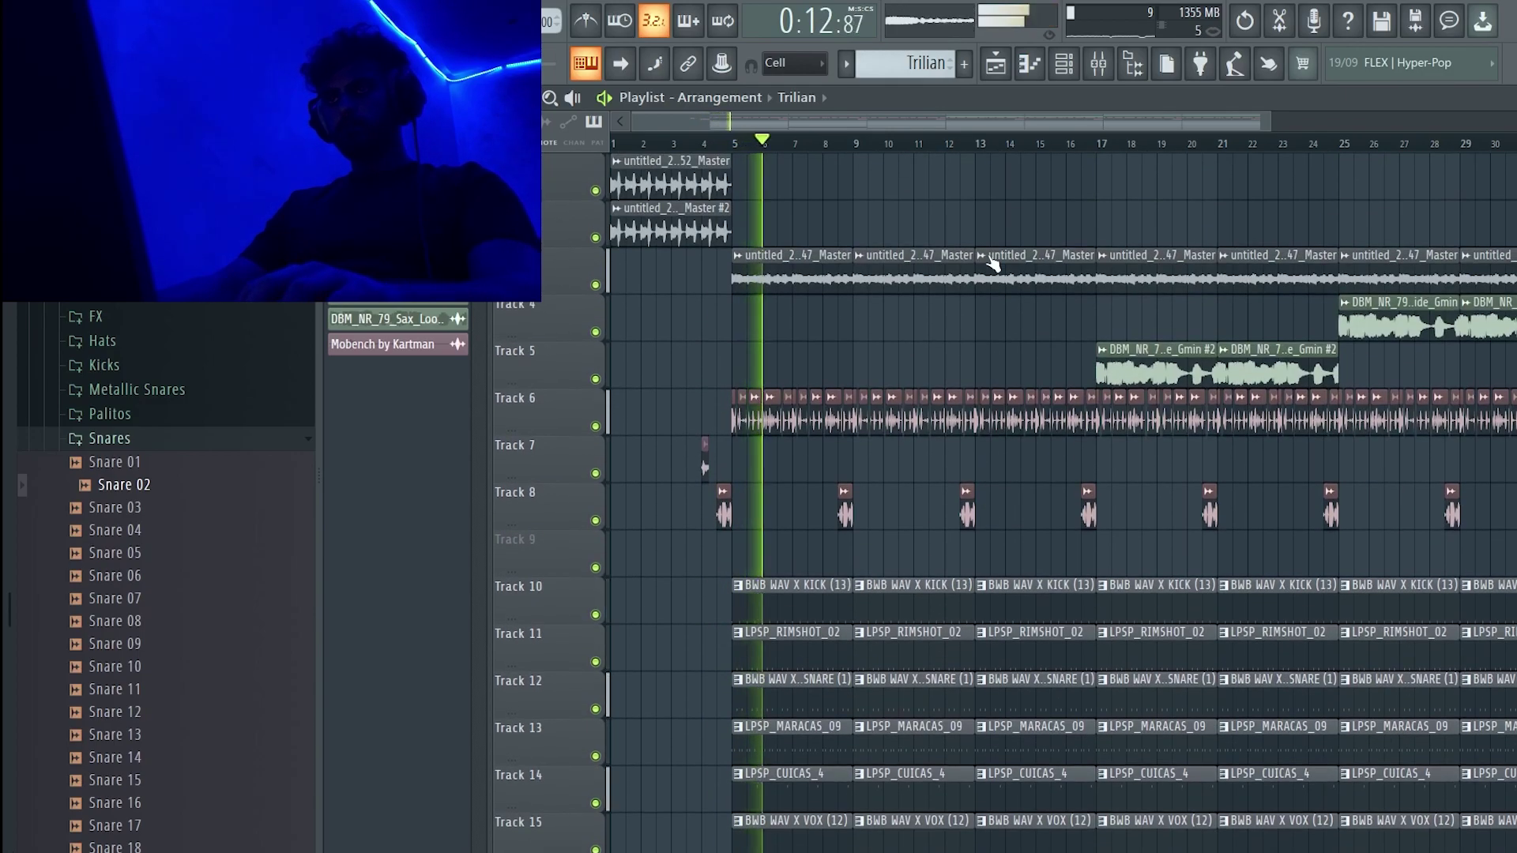
scroll(959, 319, down, 3)
scroll(792, 320, down, 4)
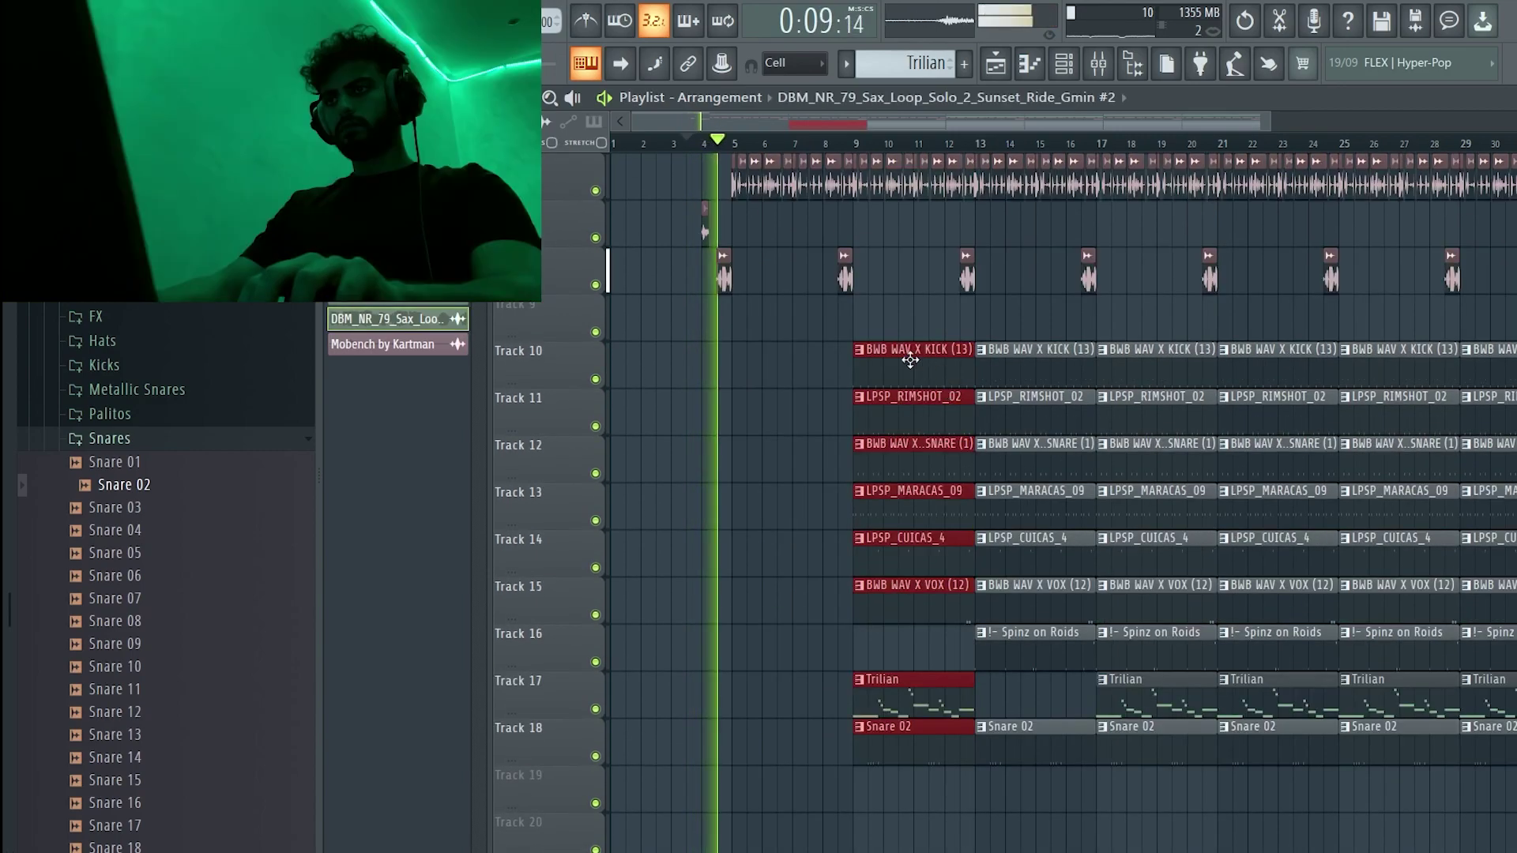
drag(908, 356, 790, 370)
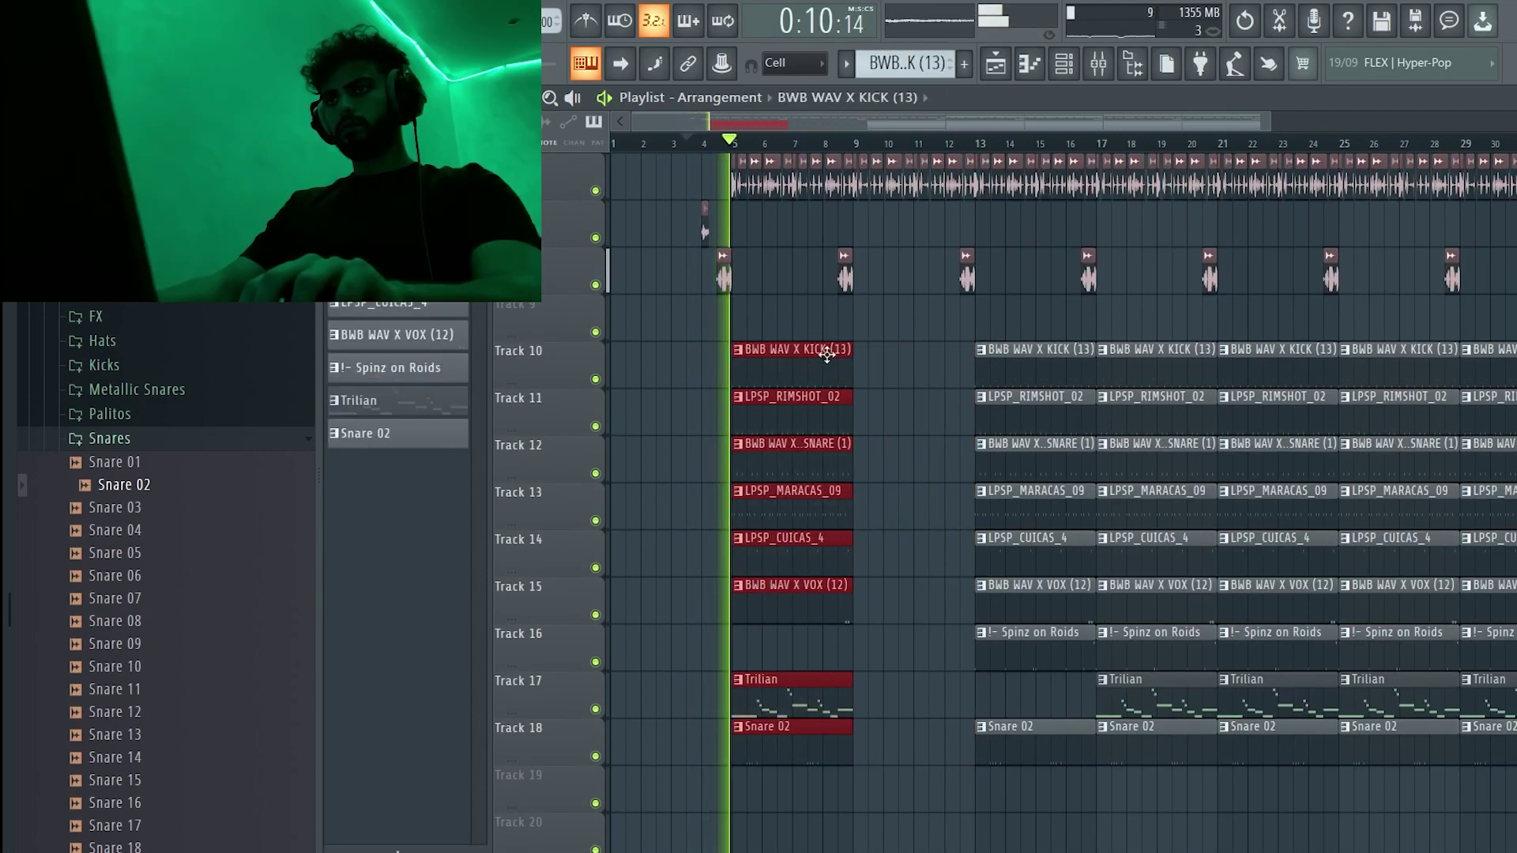
click(895, 317)
right_click(922, 336)
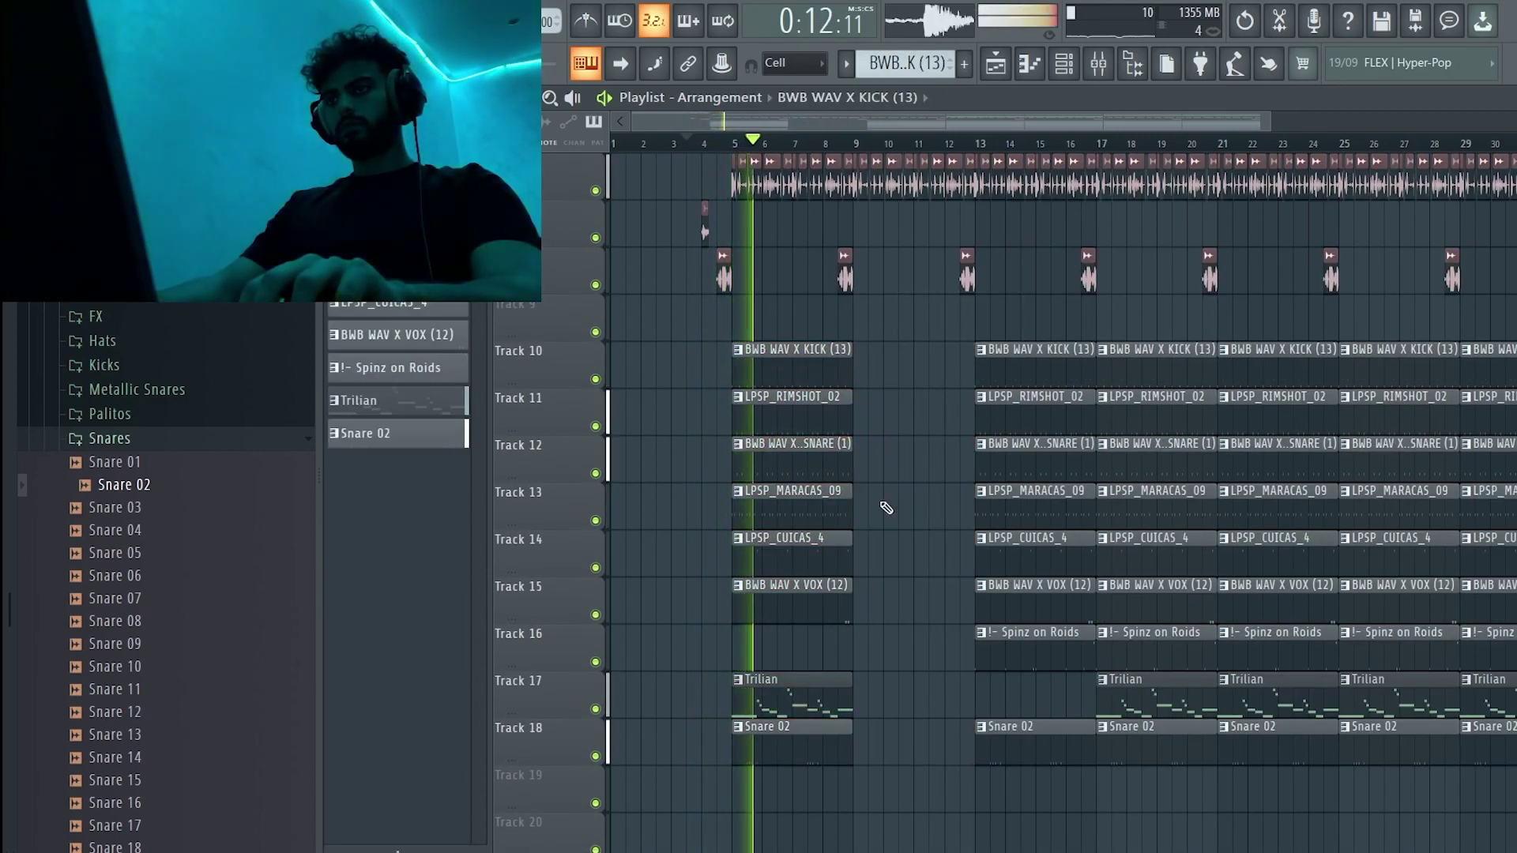
- Move the saxophone loop on track 4 from bar 25 to bar 9
scroll(888, 371, up, 5)
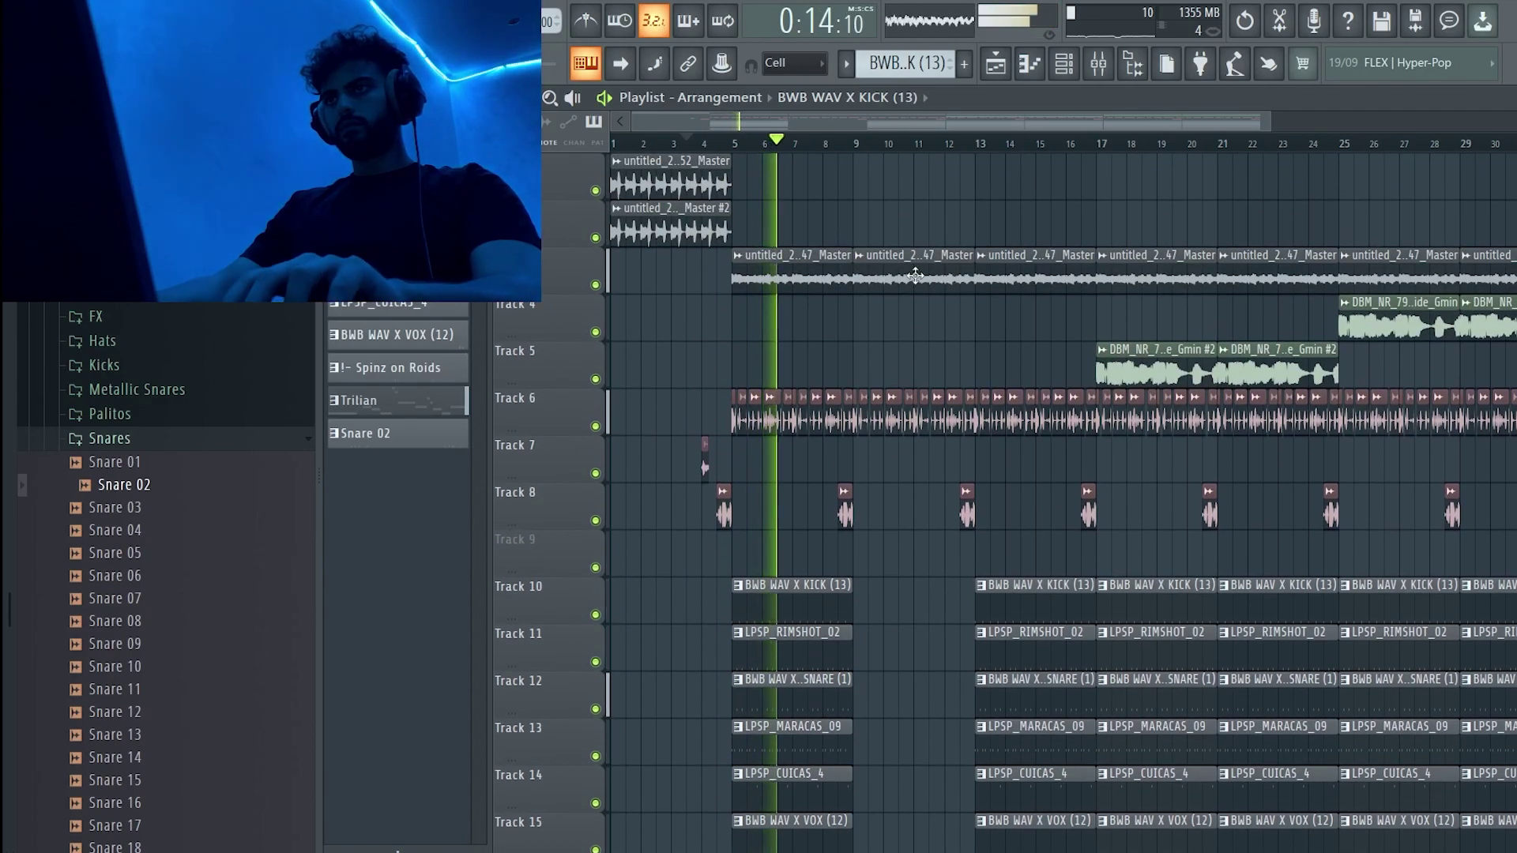
drag(1400, 319, 910, 345)
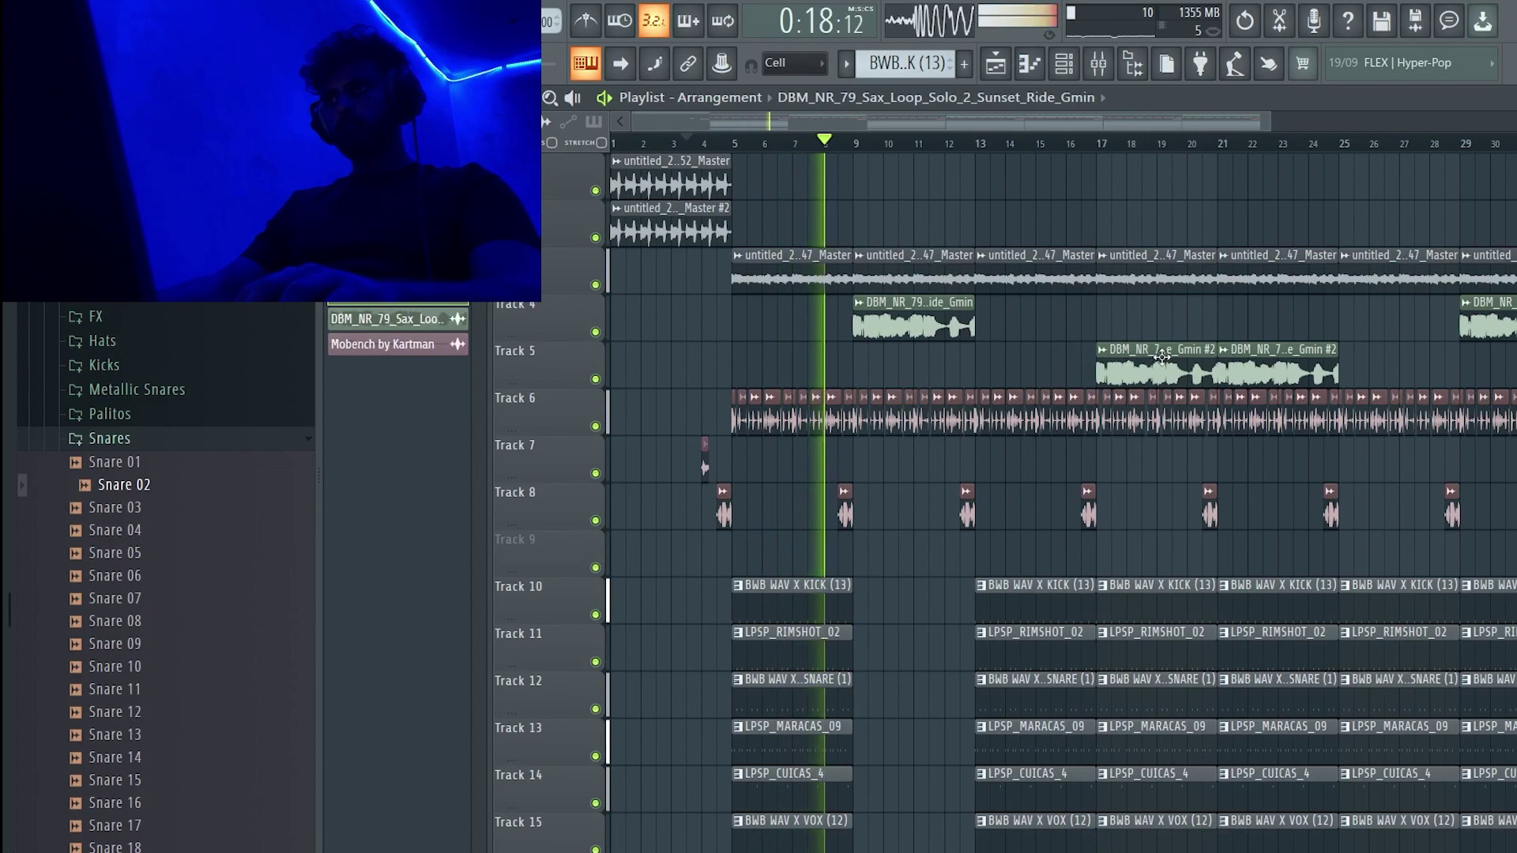
- Duplicate the drum and Trilian pattern clips of bars 5 to 8 into bars 9 to 12
drag(890, 578, 674, 852)
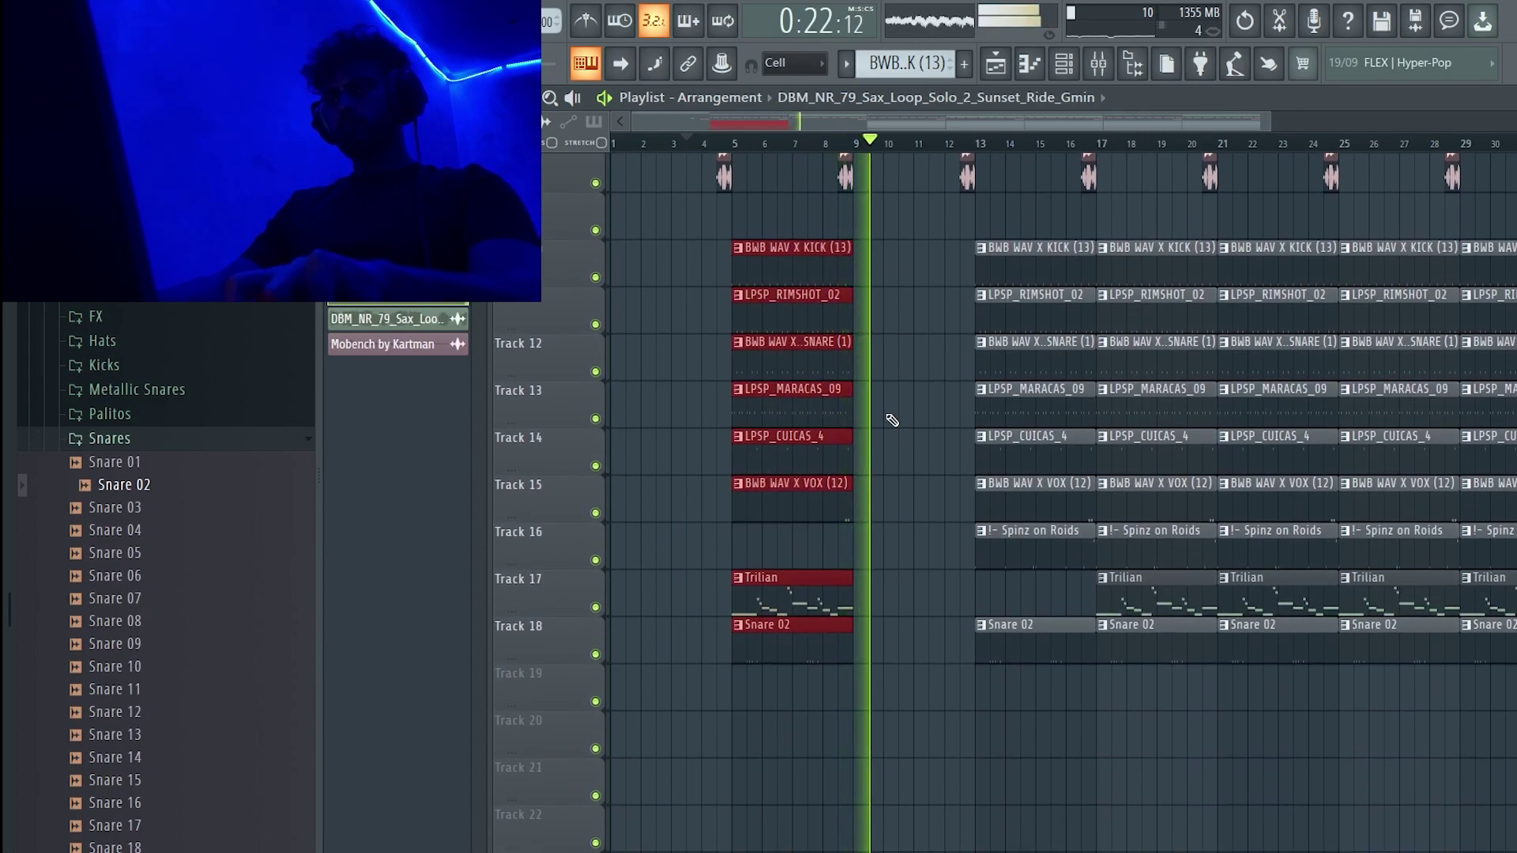
key(ctrl+b)
scroll(956, 374, up, 5)
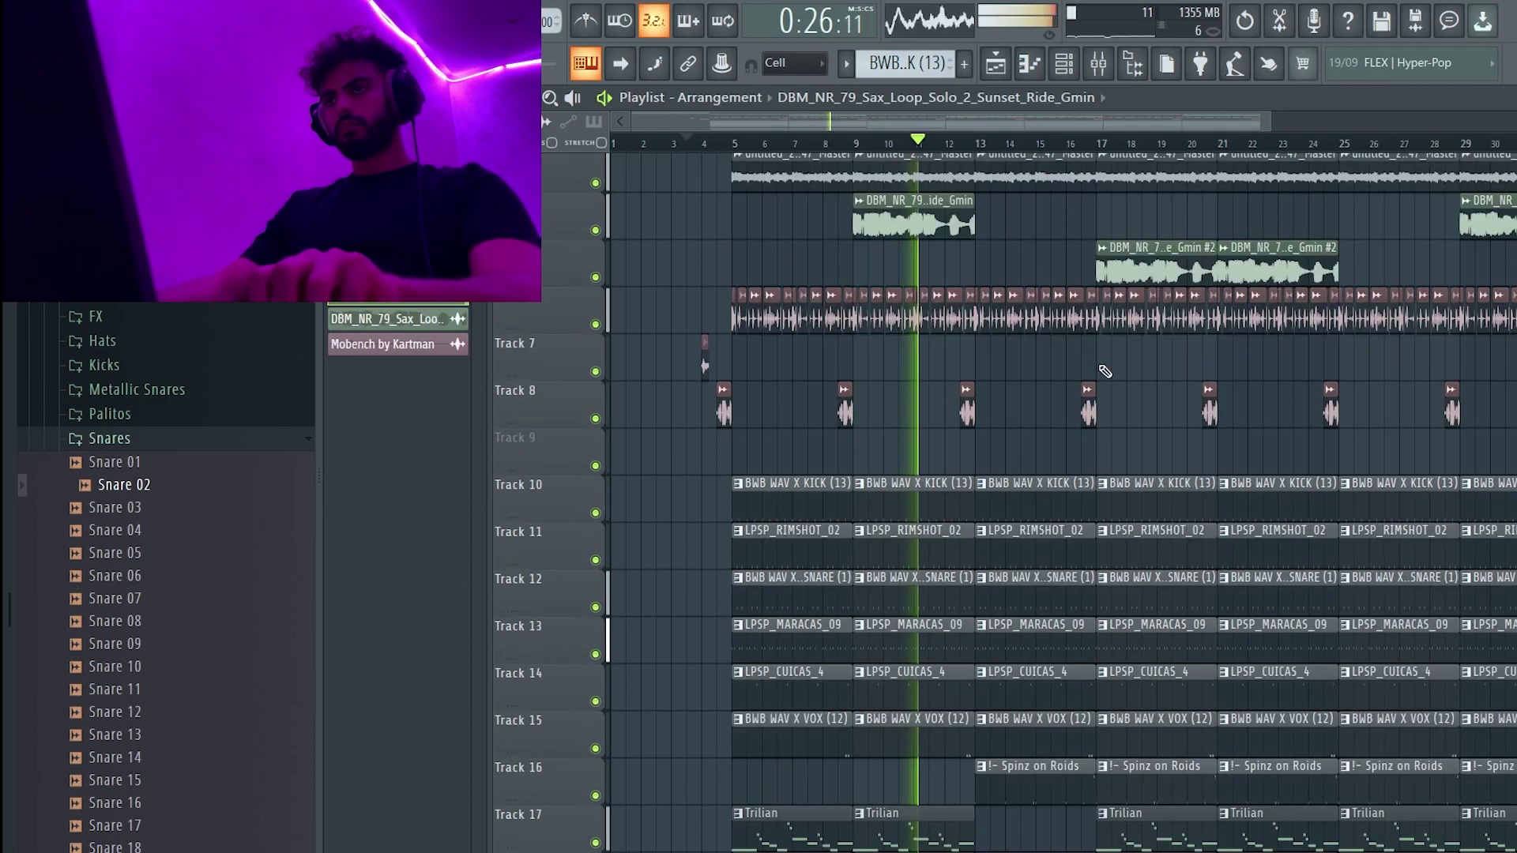
scroll(1153, 269, up, 2)
drag(1270, 114, 1516, 123)
scroll(1462, 427, down, 1)
click(1447, 454)
right_click(1476, 455)
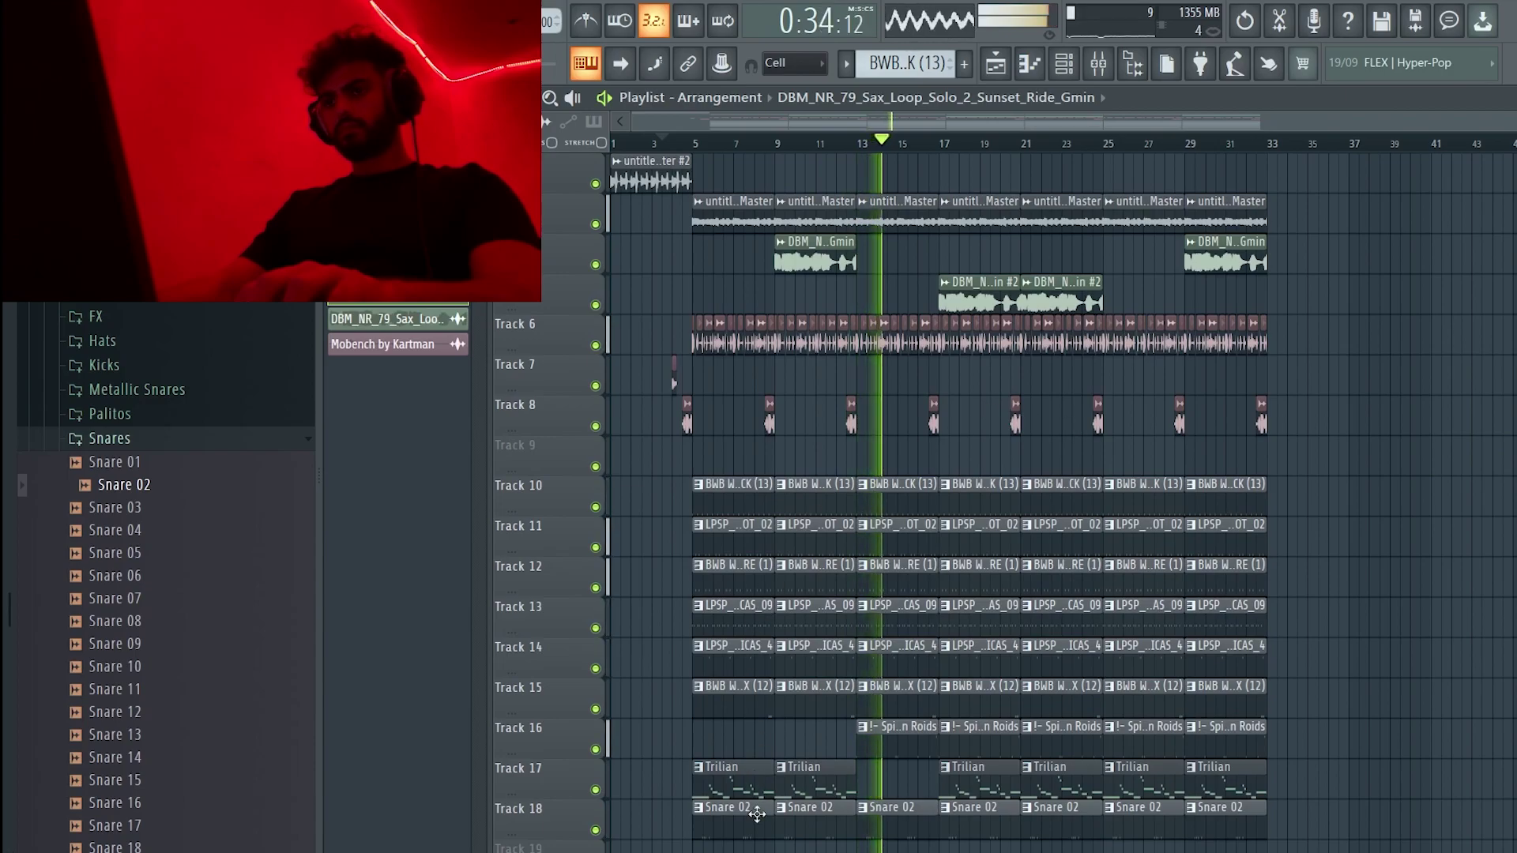
click(778, 852)
click(796, 852)
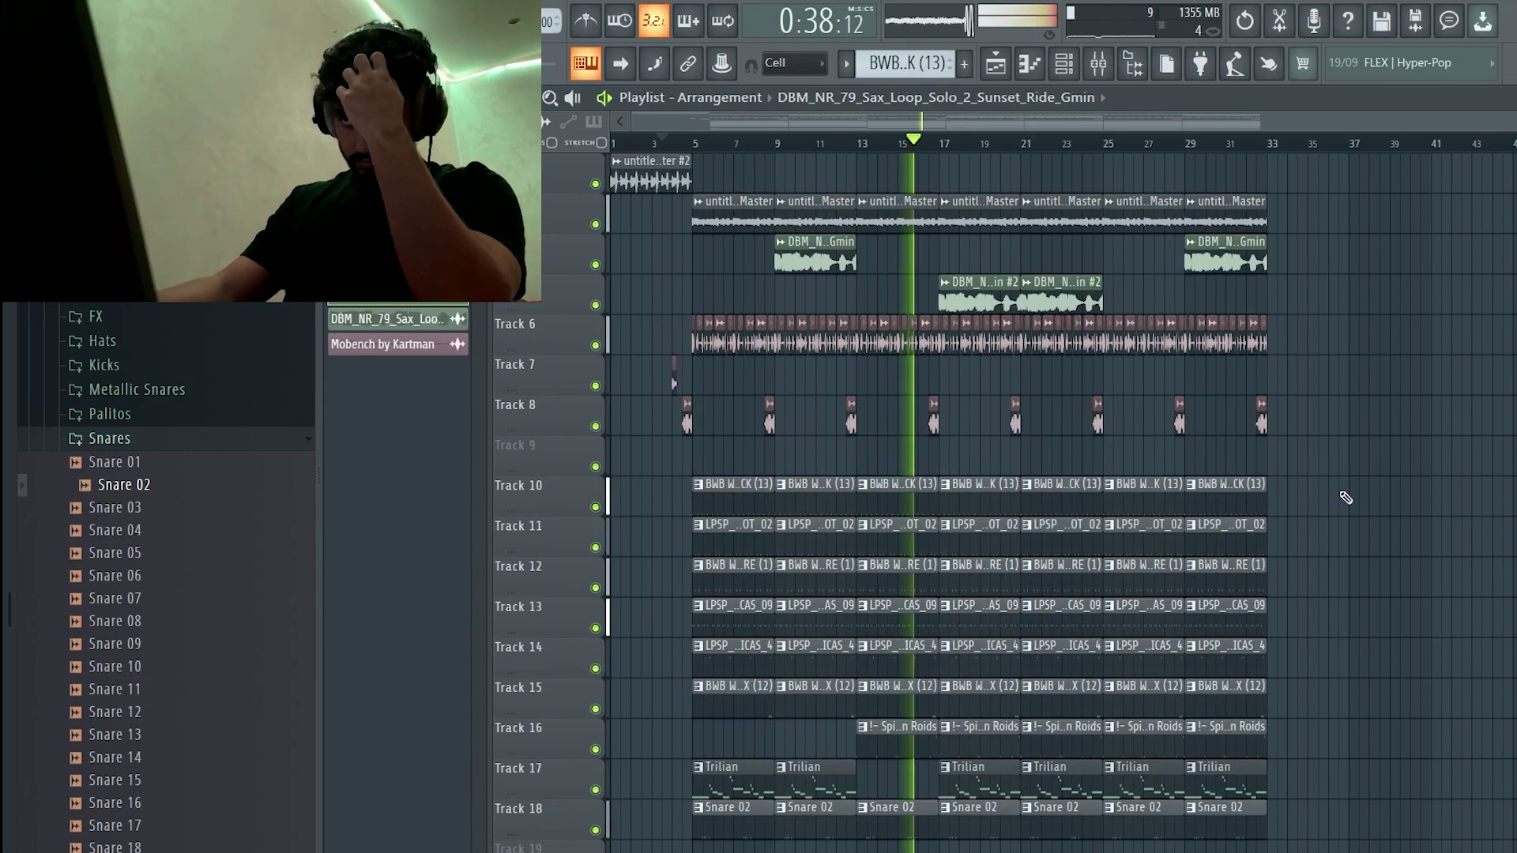
click(1351, 495)
key(ctrl+z)
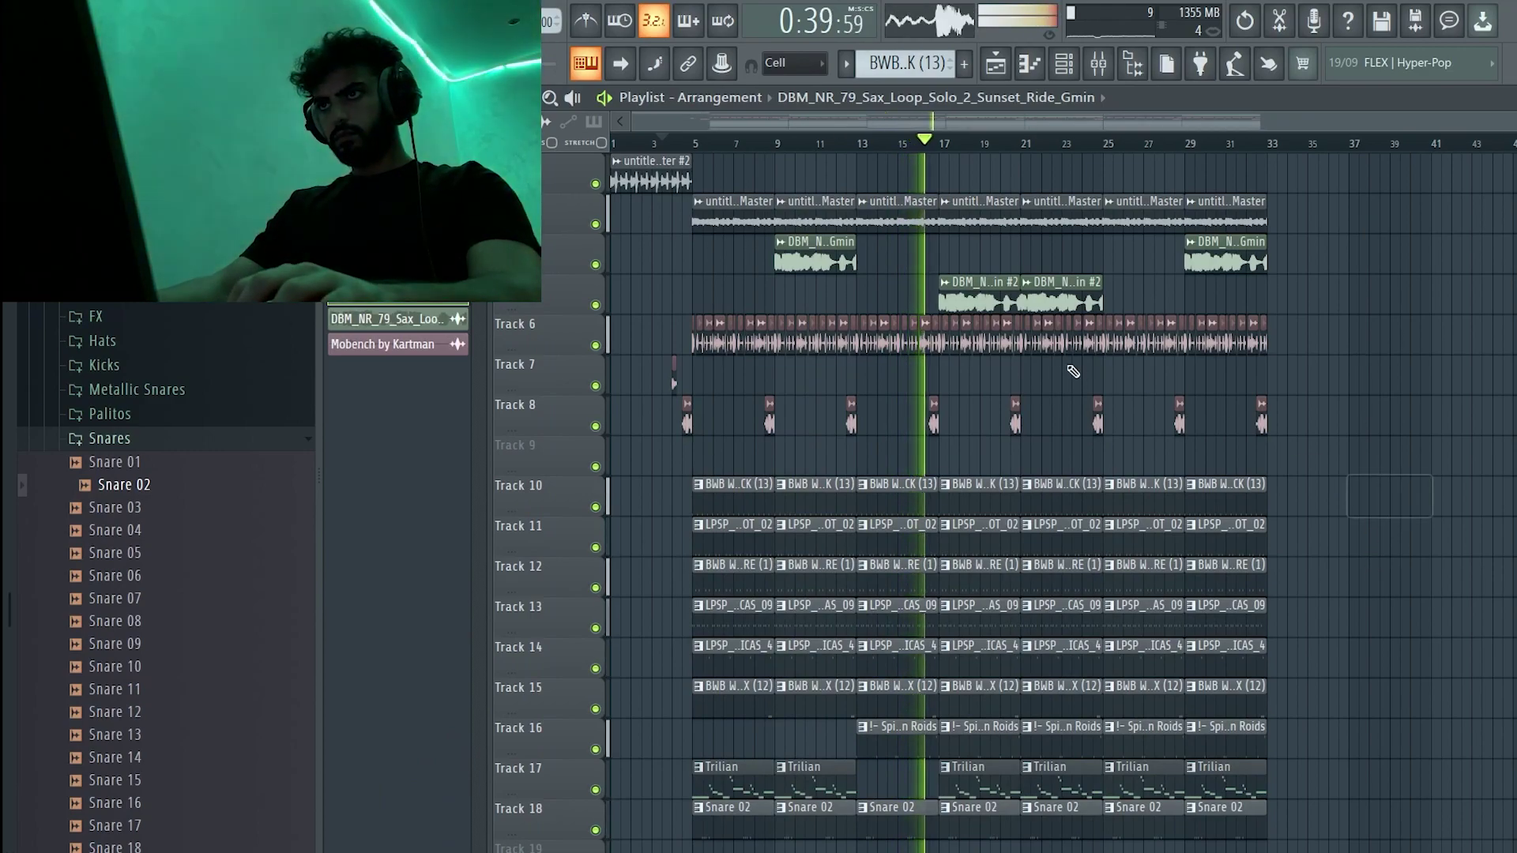
- Remove the pattern clips on tracks 10 to 16 from bars 17 to 20, keeping the Trilian and Snare 02 clips
right_click(994, 507)
right_click(992, 541)
right_click(987, 581)
right_click(982, 620)
right_click(979, 660)
right_click(976, 700)
right_click(972, 729)
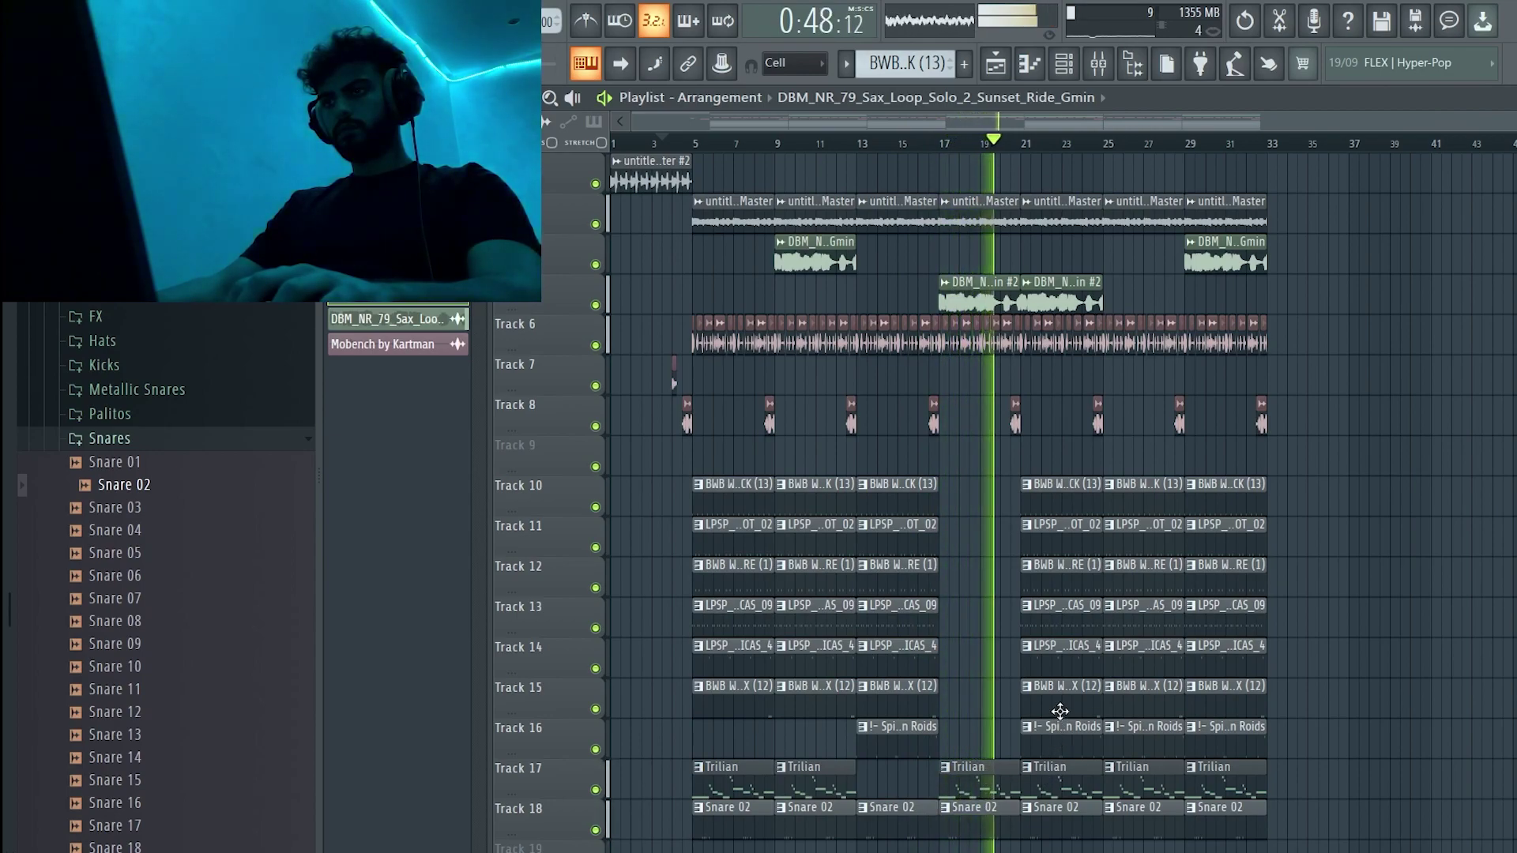
- Remove the kick, rimshot, perc snare and Spinz on Roids clips from bars 21 to 24
scroll(1060, 526, down, 3)
scroll(1060, 506, up, 4)
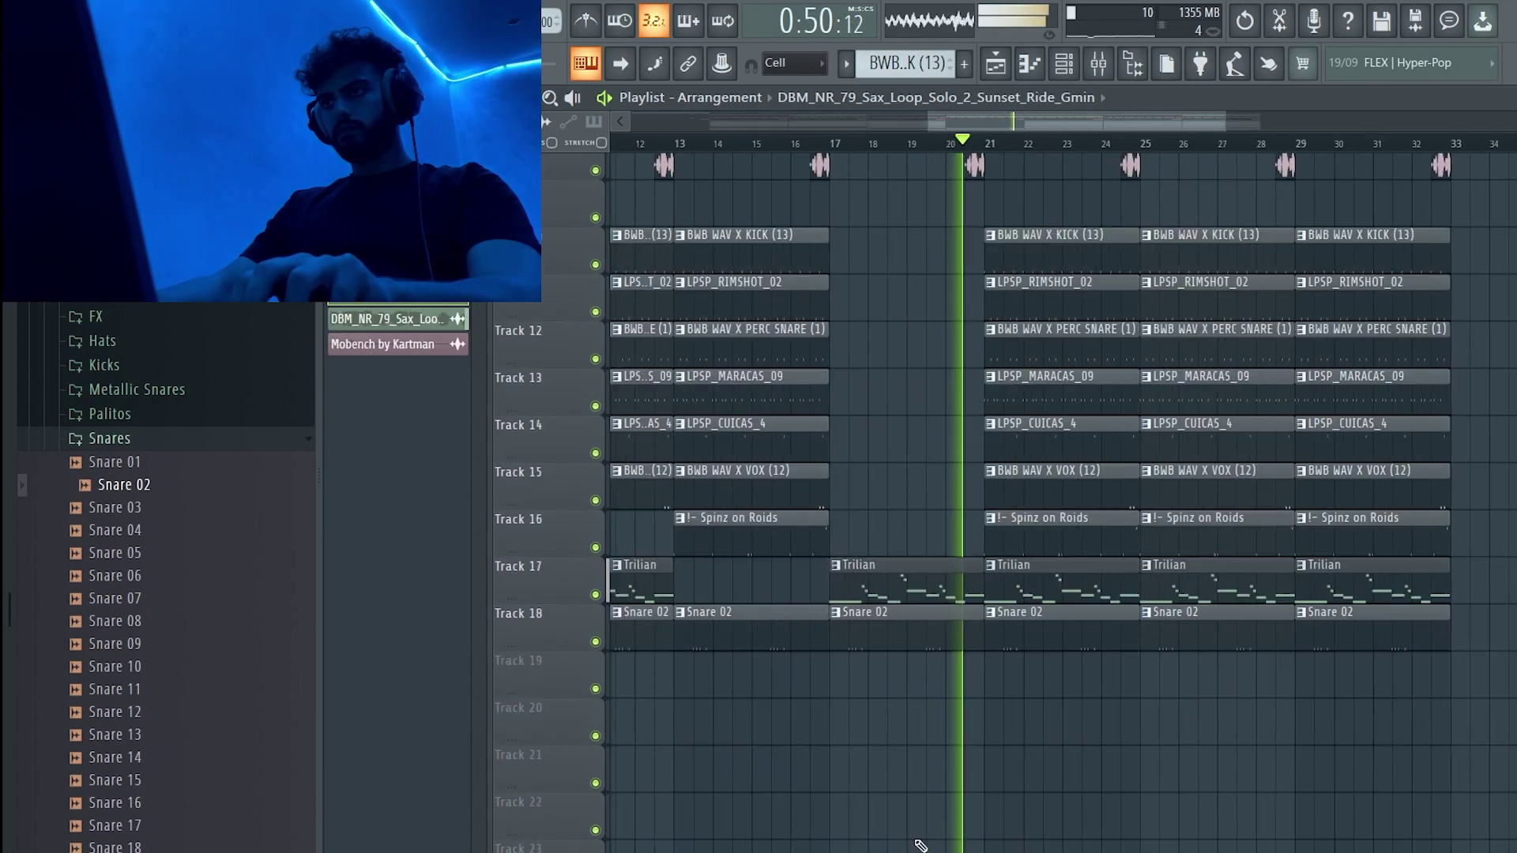
right_click(1028, 351)
right_click(1030, 304)
right_click(1032, 267)
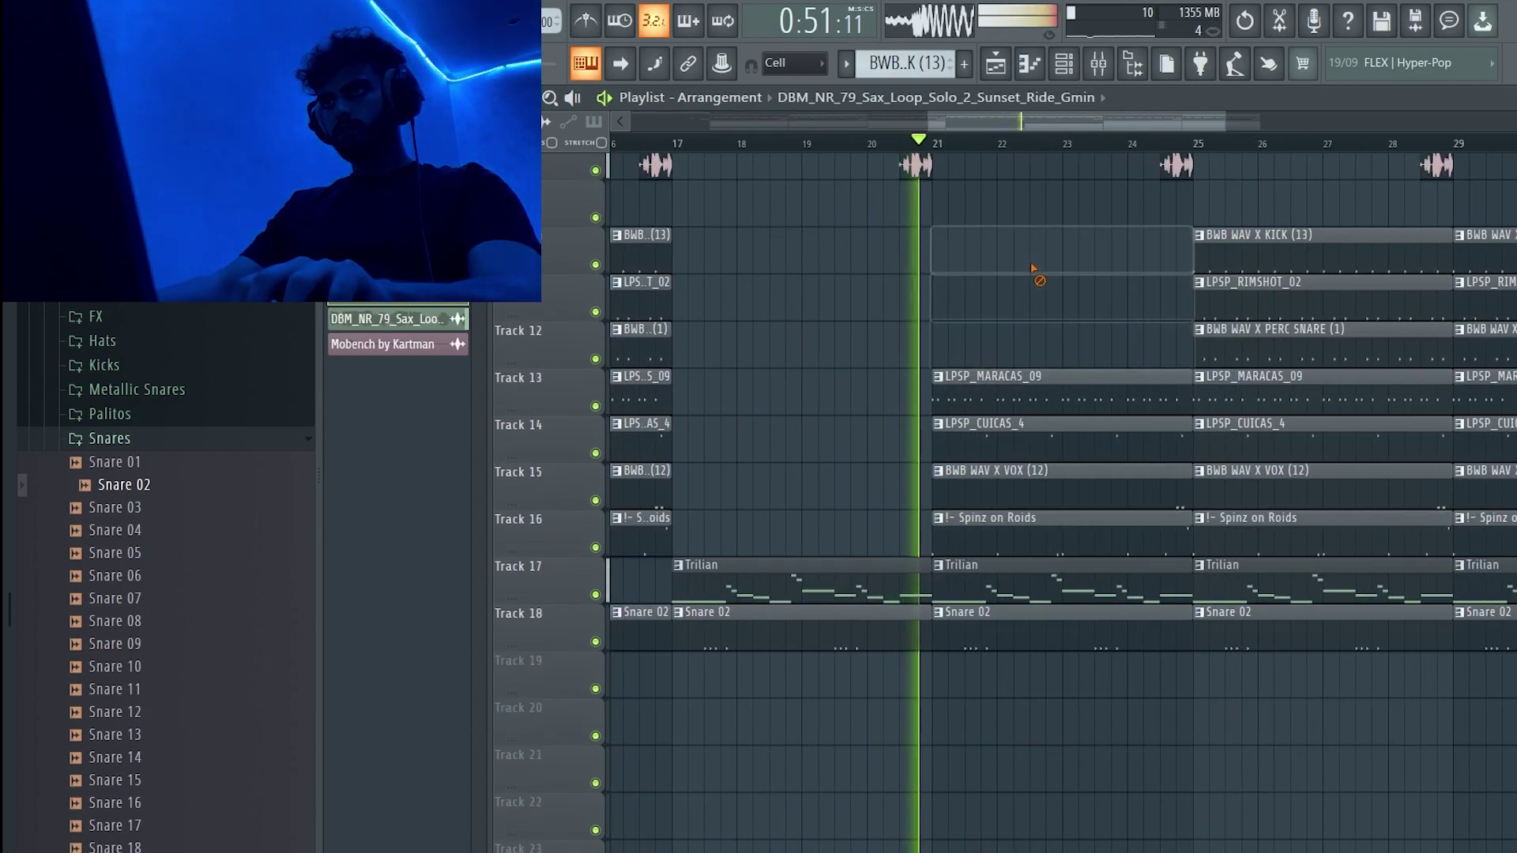
right_click(1035, 528)
ctrl+right_click(1073, 480)
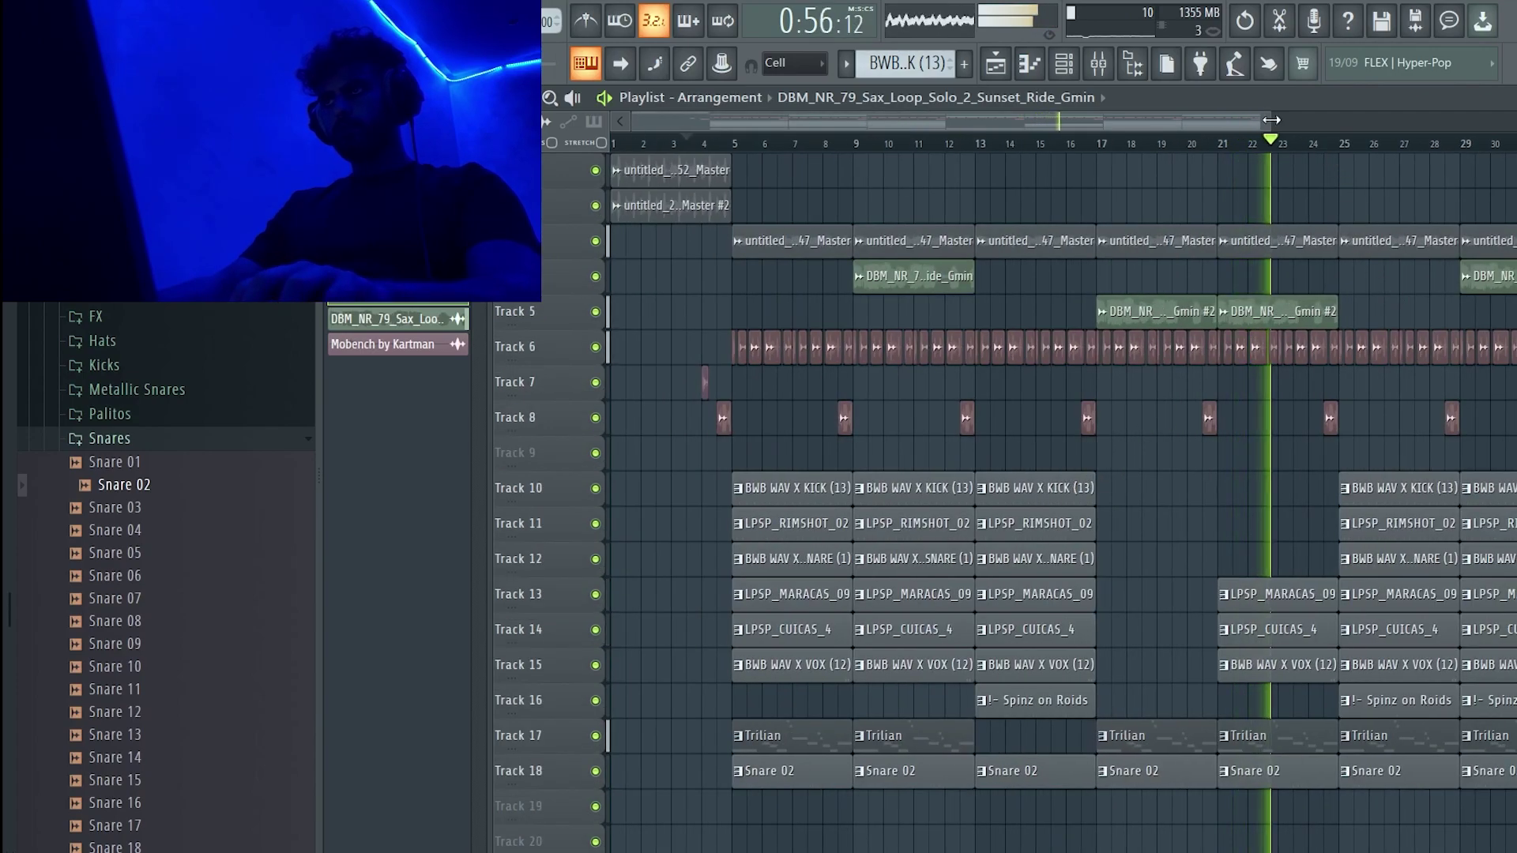
- Swap the two loops in bars 1 to 4 with the track 3 loop at bar 5, and move the bar 9 saxophone loop to bar 25
drag(1263, 121, 1488, 121)
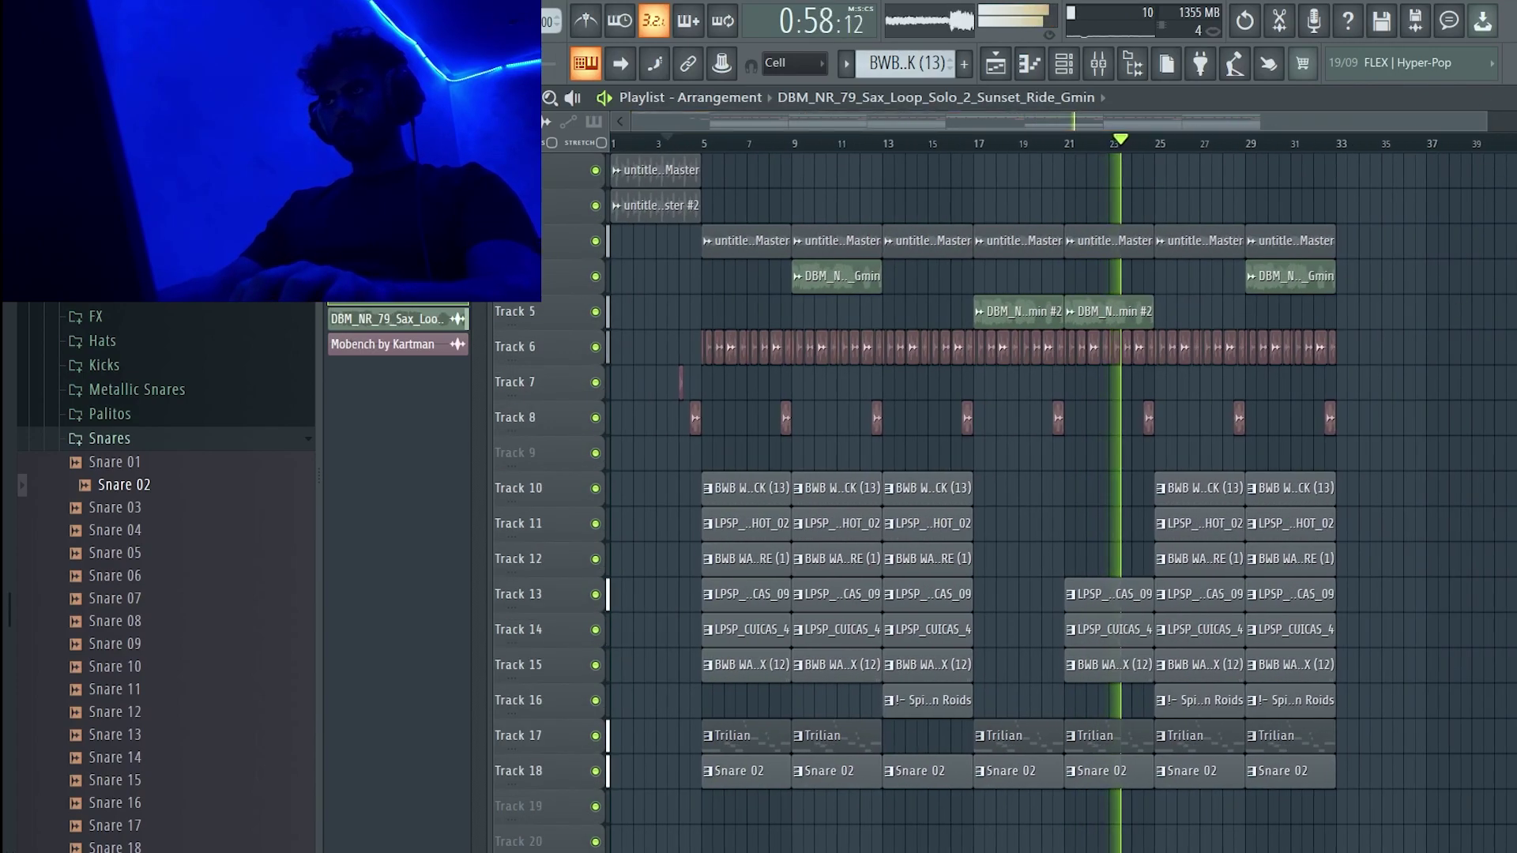
scroll(1390, 197, up, 1)
ctrl+drag(1389, 196, 1074, 484)
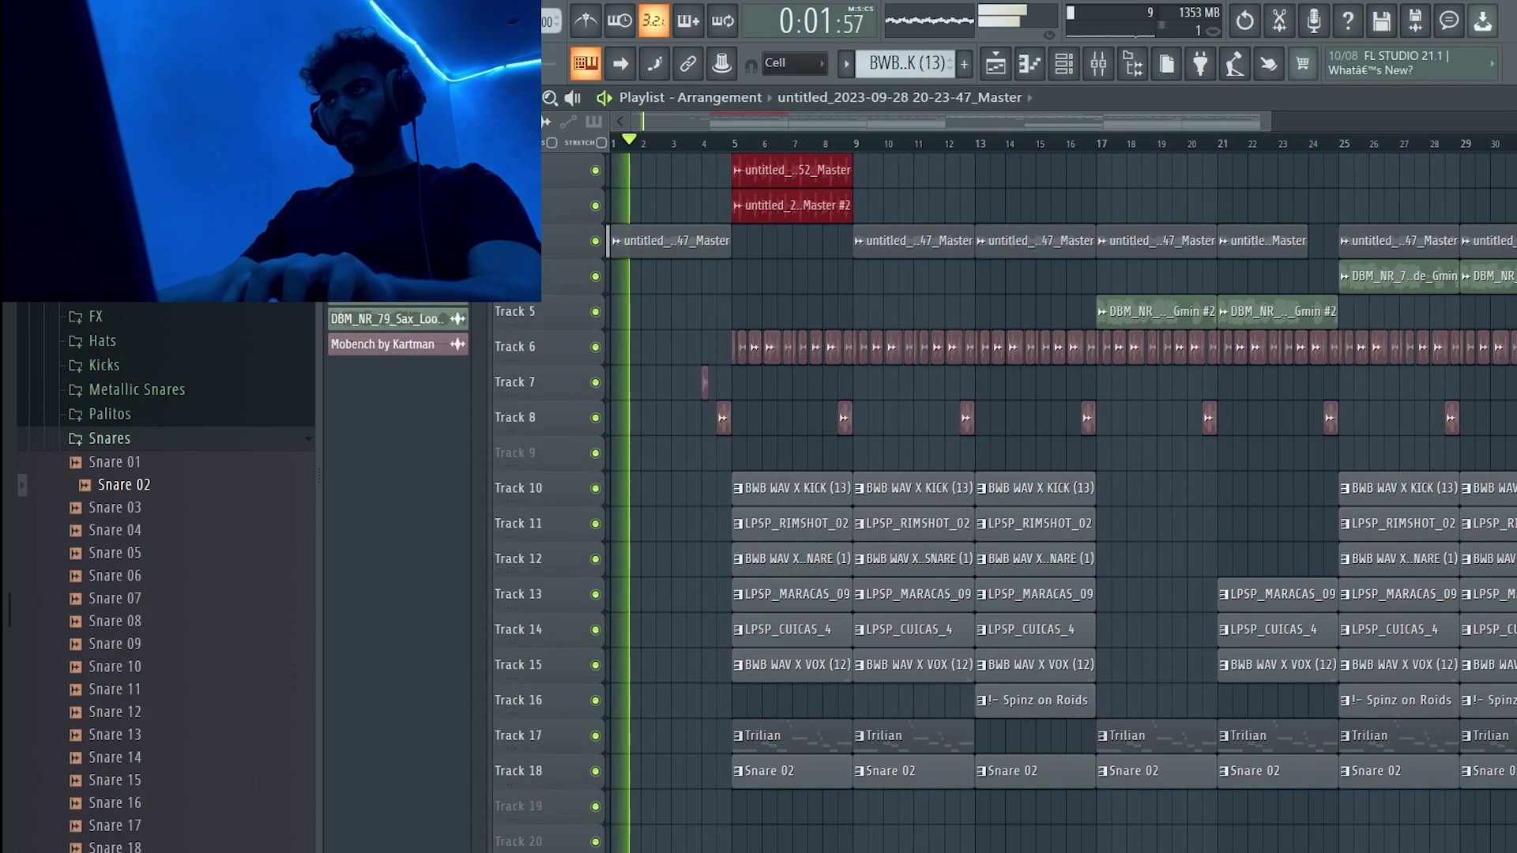
- Remove all audio and pattern clips from bars 13 to 16 across every track
scroll(1059, 278, up, 2)
mouse_move(1060, 278)
mouse_down()
mouse_move(1002, 717)
mouse_move(1036, 379)
mouse_up()
ctrl+drag(924, 355, 1251, 757)
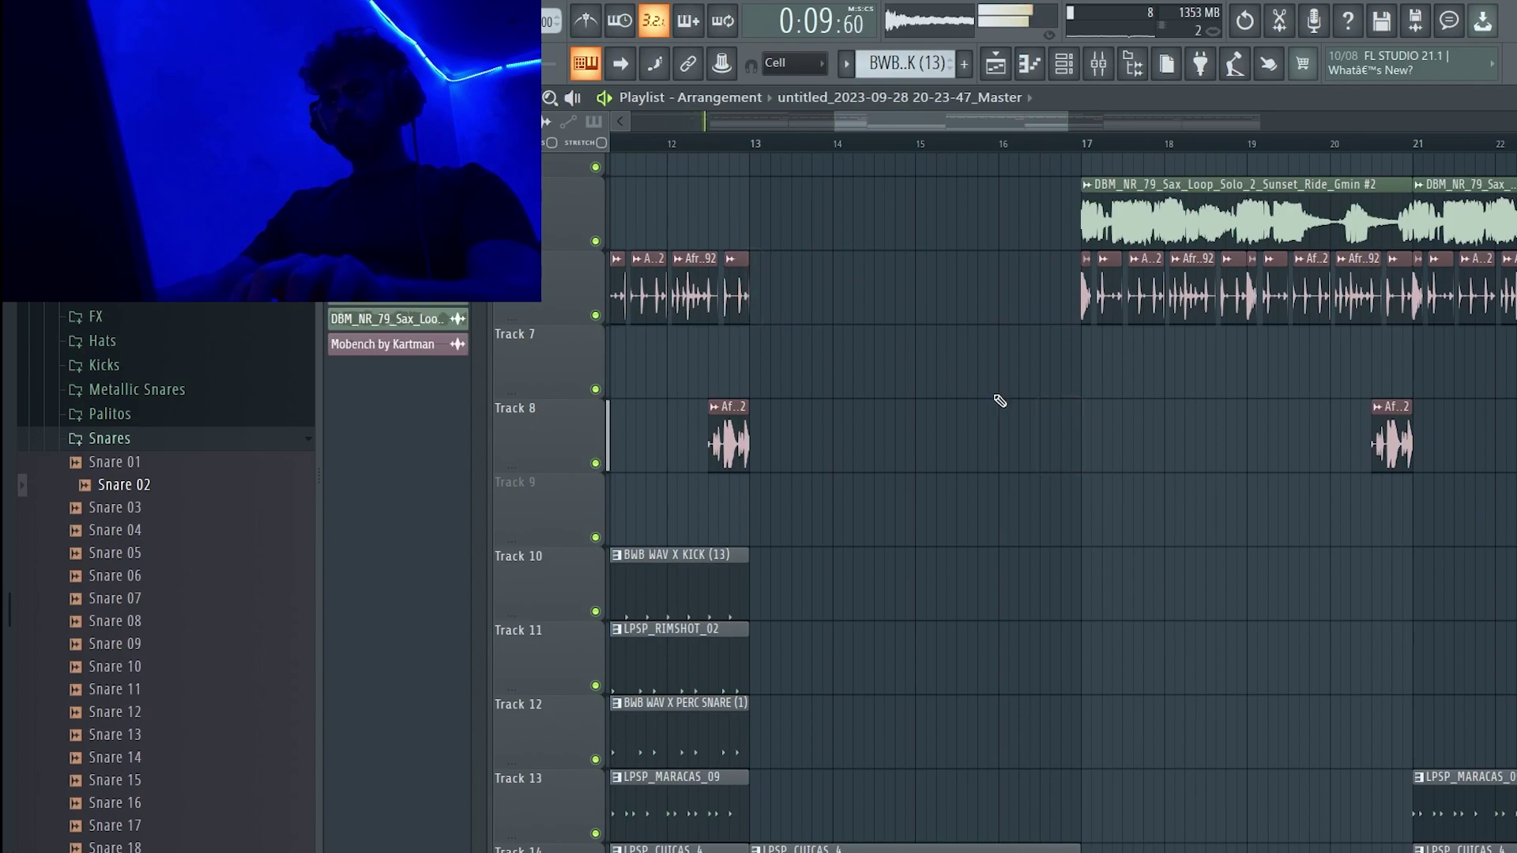
scroll(995, 419, down, 5)
drag(986, 443, 953, 663)
scroll(919, 427, down, 6)
scroll(917, 411, up, 6)
- Shift all clips from bar 17 onward four bars earlier so they start at bar 13
ctrl+right_click(918, 405)
ctrl+drag(1042, 181, 1511, 846)
ctrl+right_click(1111, 318)
drag(1153, 235, 1031, 243)
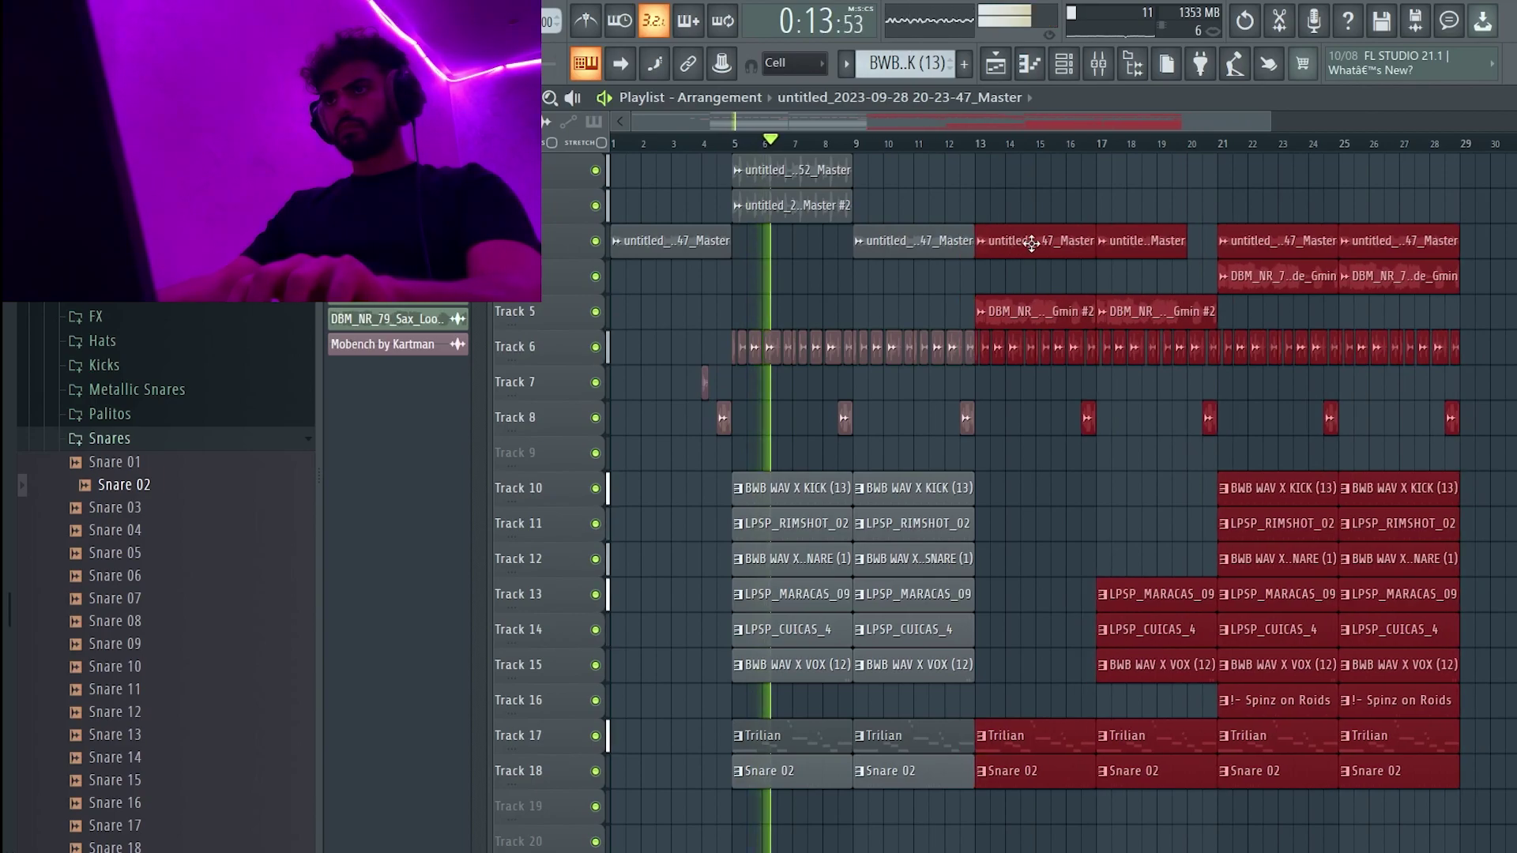
- Remove the Trilian clip of bars 5 to 8 from track 17
ctrl+drag(948, 577, 648, 850)
right_click(1076, 552)
ctrl+right_click(1063, 476)
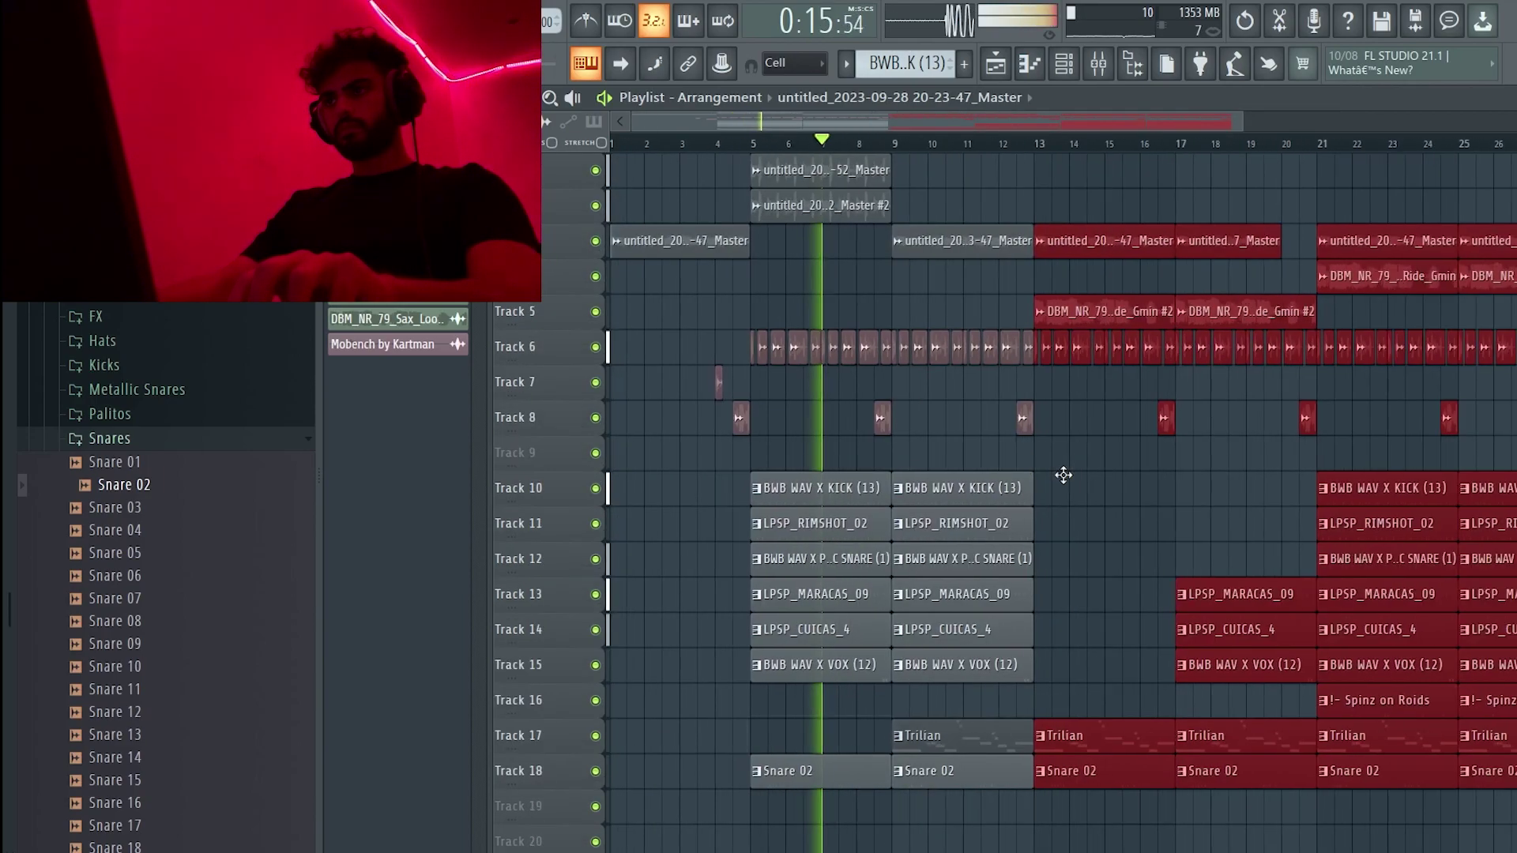
- Copy the Spinz on Roids clip from bar 21 to bar 5 on track 16, leaving bars 9 to 12 empty
click(1379, 697)
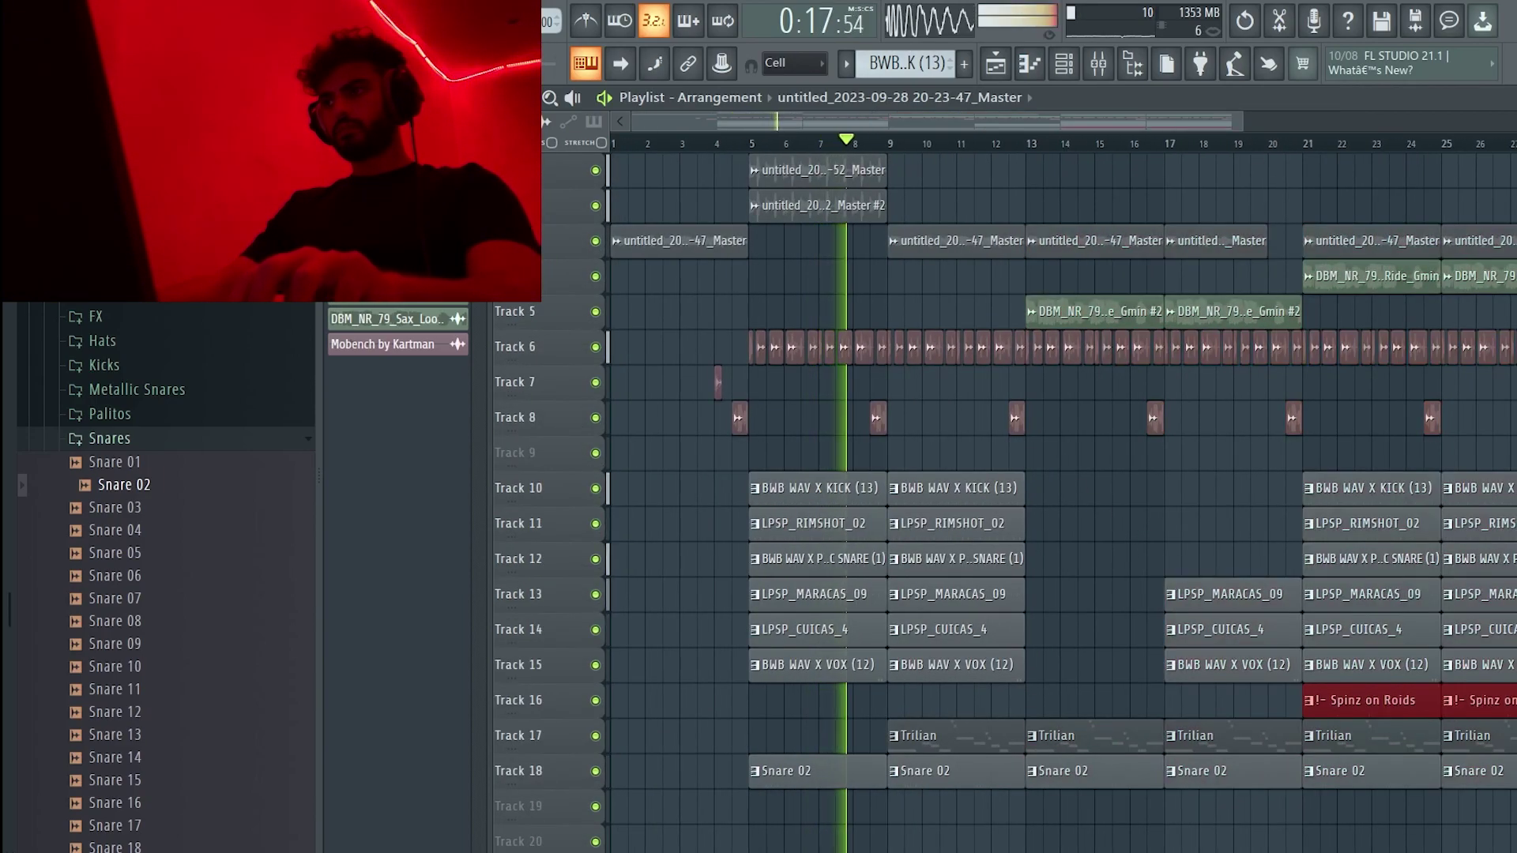
key(ctrl+v)
key(ctrl+v)
key(ctrl+d)
right_click(686, 701)
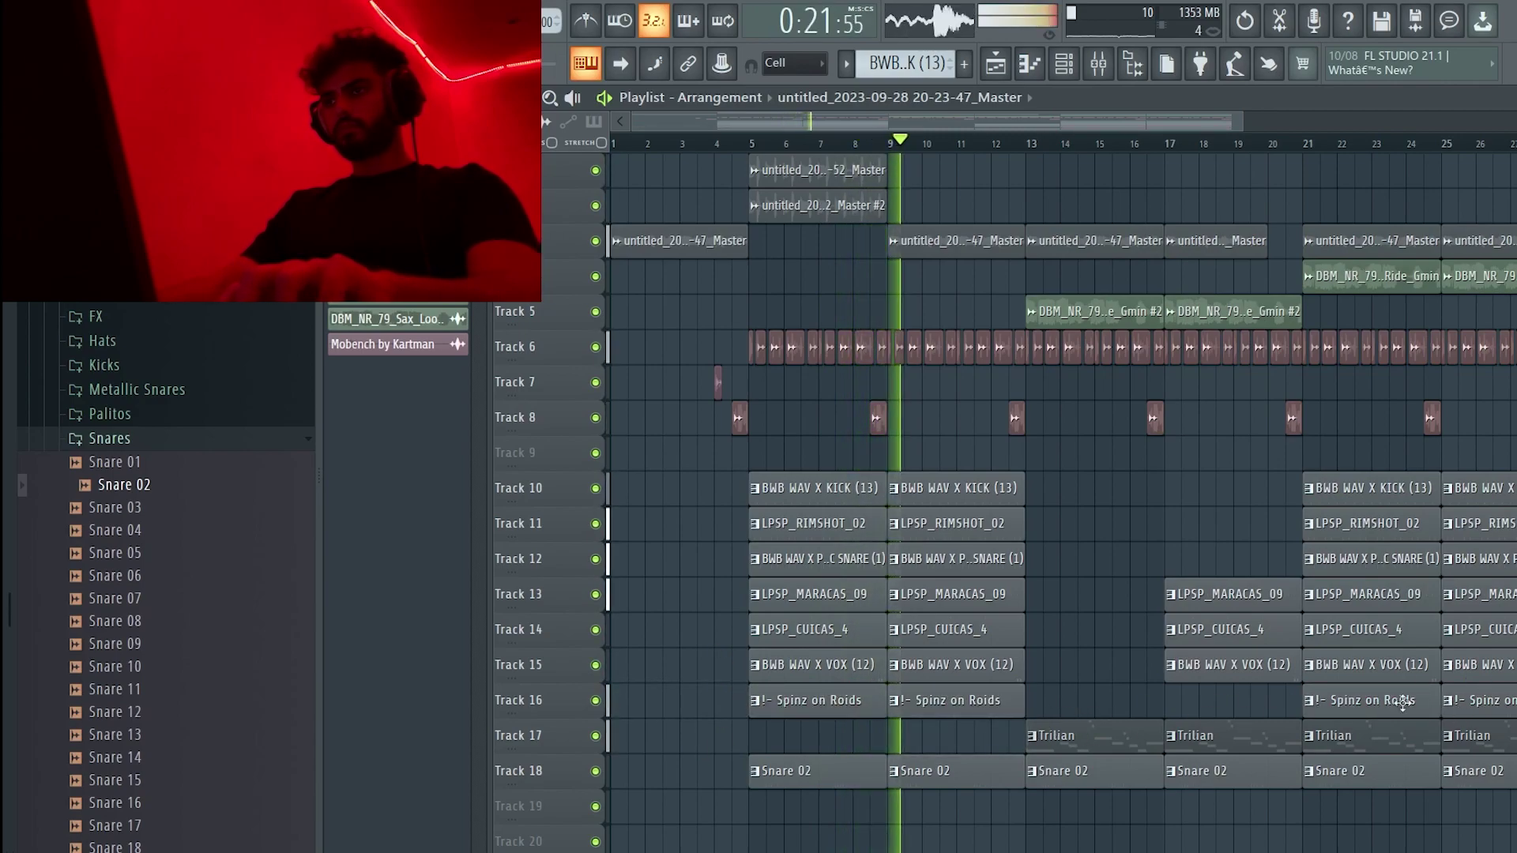
right_click(987, 712)
- Move the Trilian clip from bar 13 to bar 9 and remove the Spinz on Roids clips from bars 21 to 28
drag(1082, 735, 958, 736)
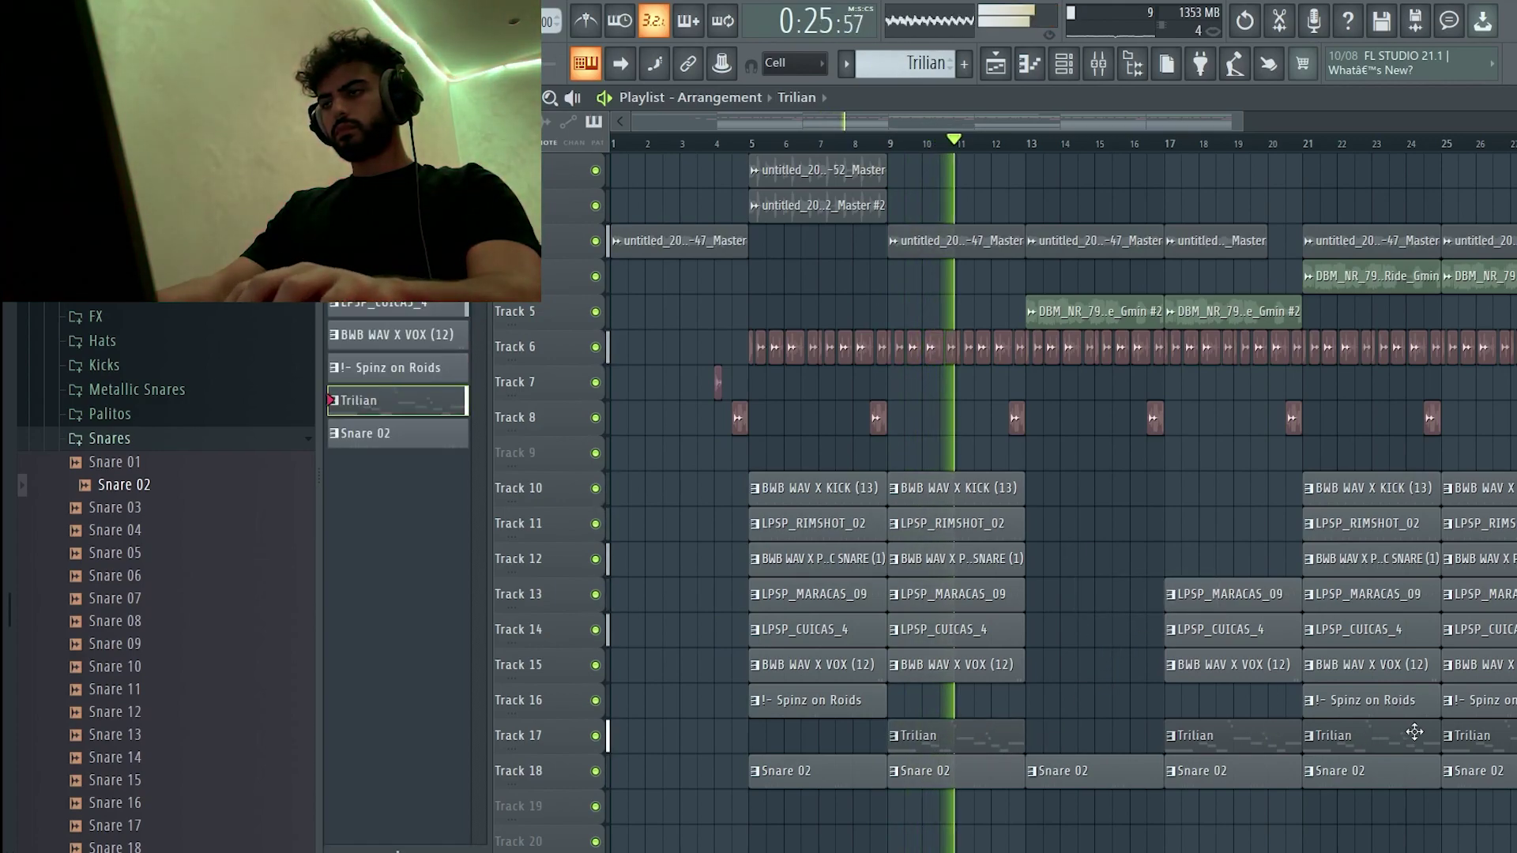
right_click(1402, 707)
right_click(1471, 703)
key(Page_Up)
key(Page_Down)
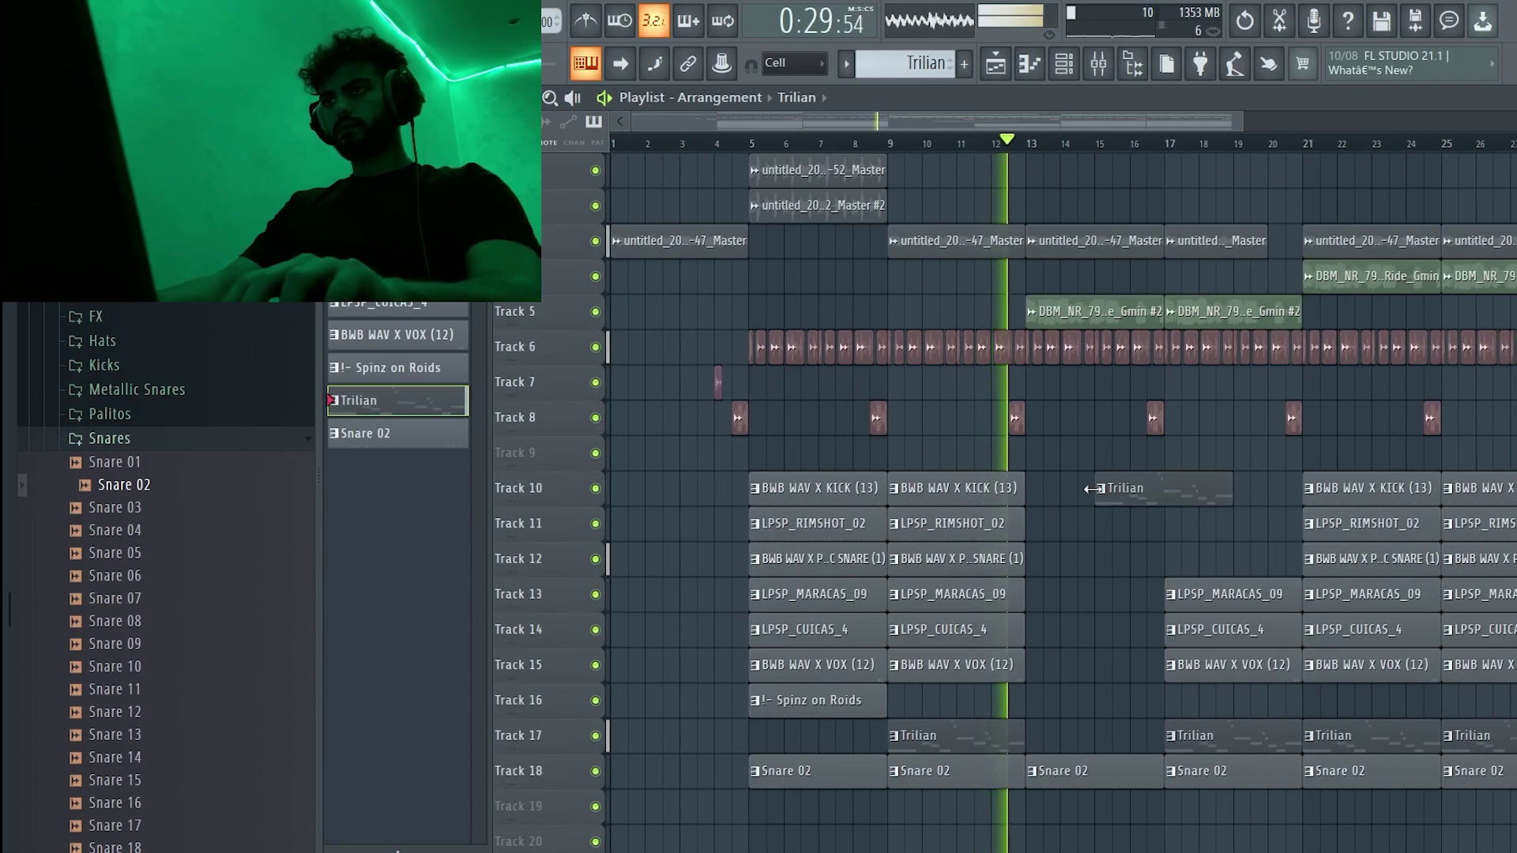
scroll(1063, 502, up, 3)
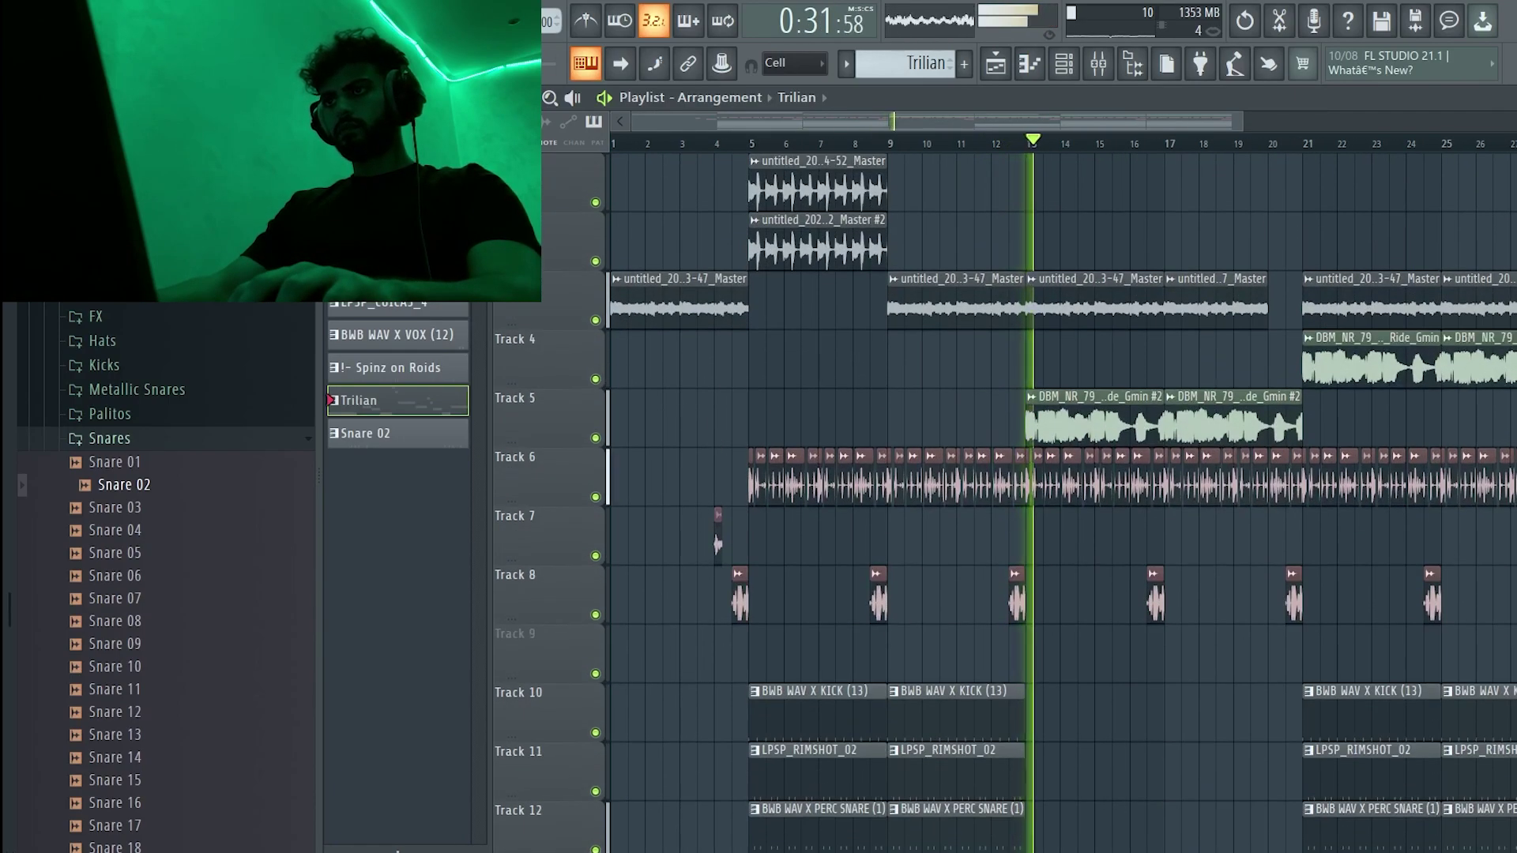
drag(1241, 122, 1515, 122)
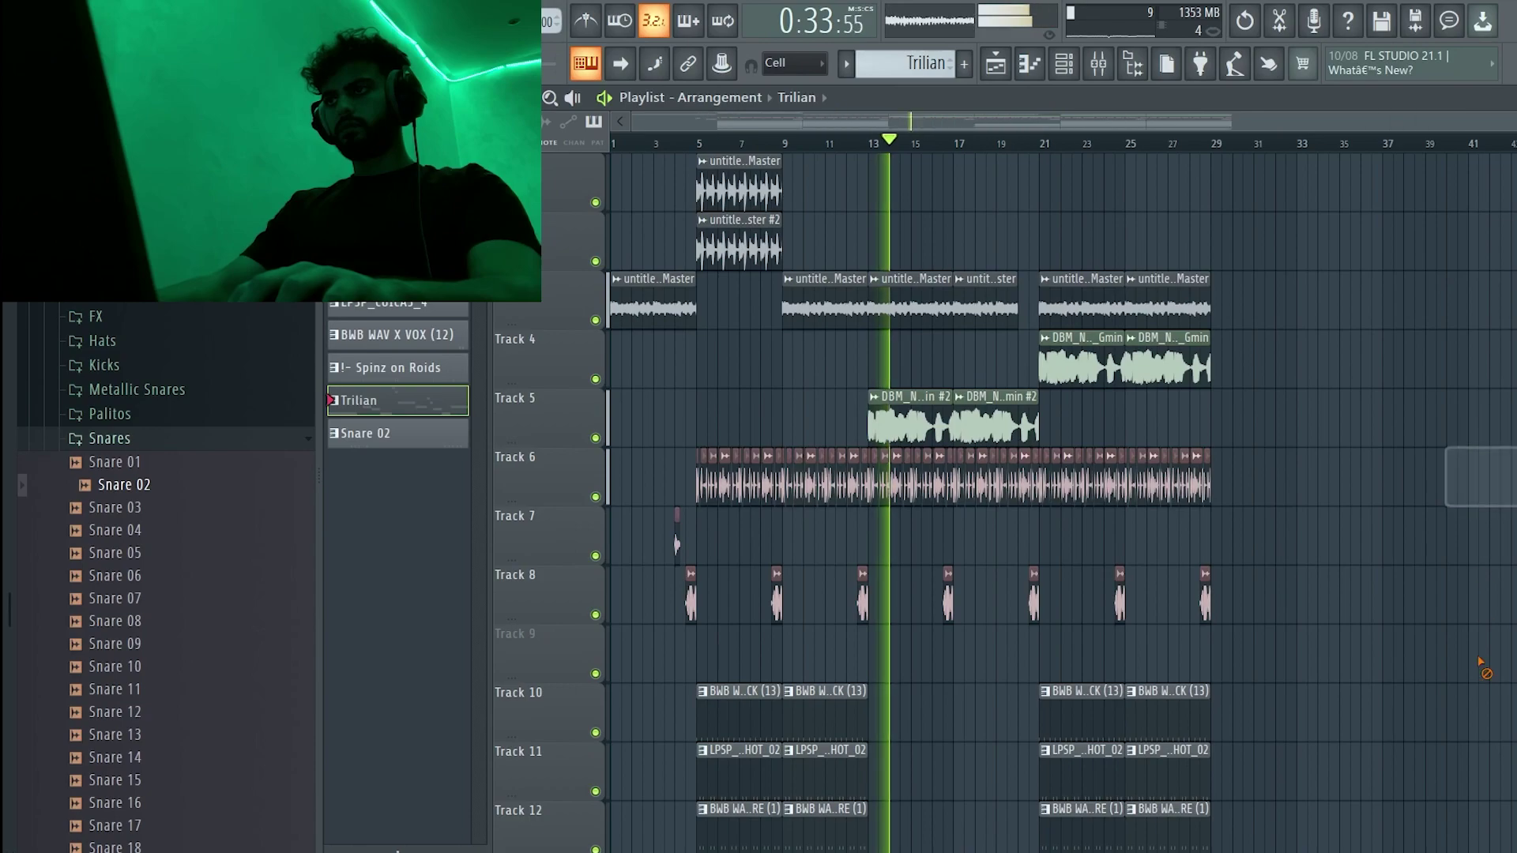
scroll(1062, 502, down, 5)
scroll(1063, 503, up, 3)
scroll(1063, 502, down, 1)
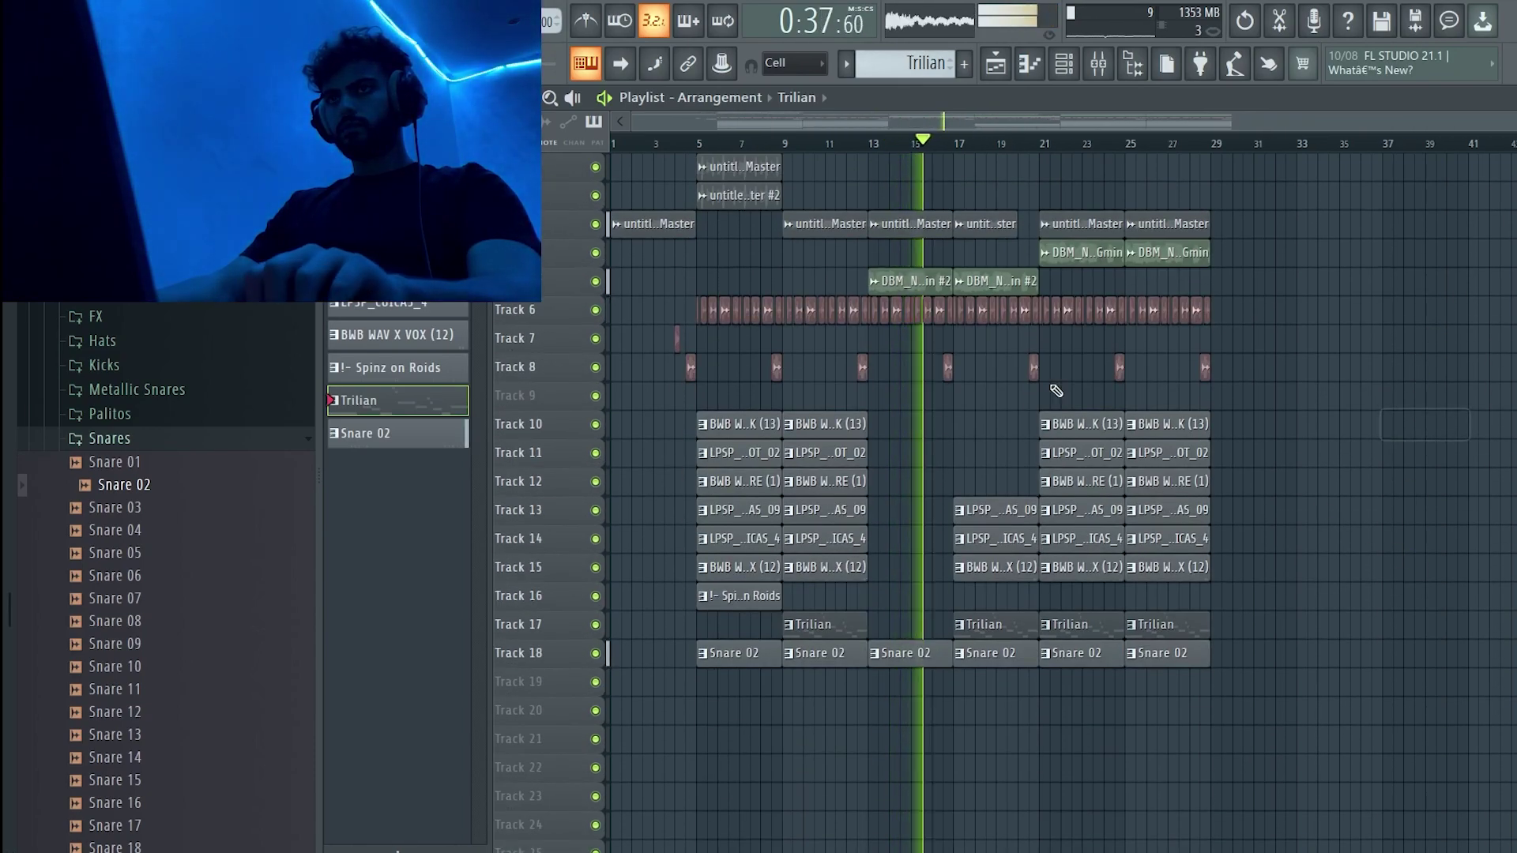
- Browse the sample folders, checking the Subs folder and the ! Yeat^ Ess3ntials Drum Kit folder
click(242, 440)
click(242, 462)
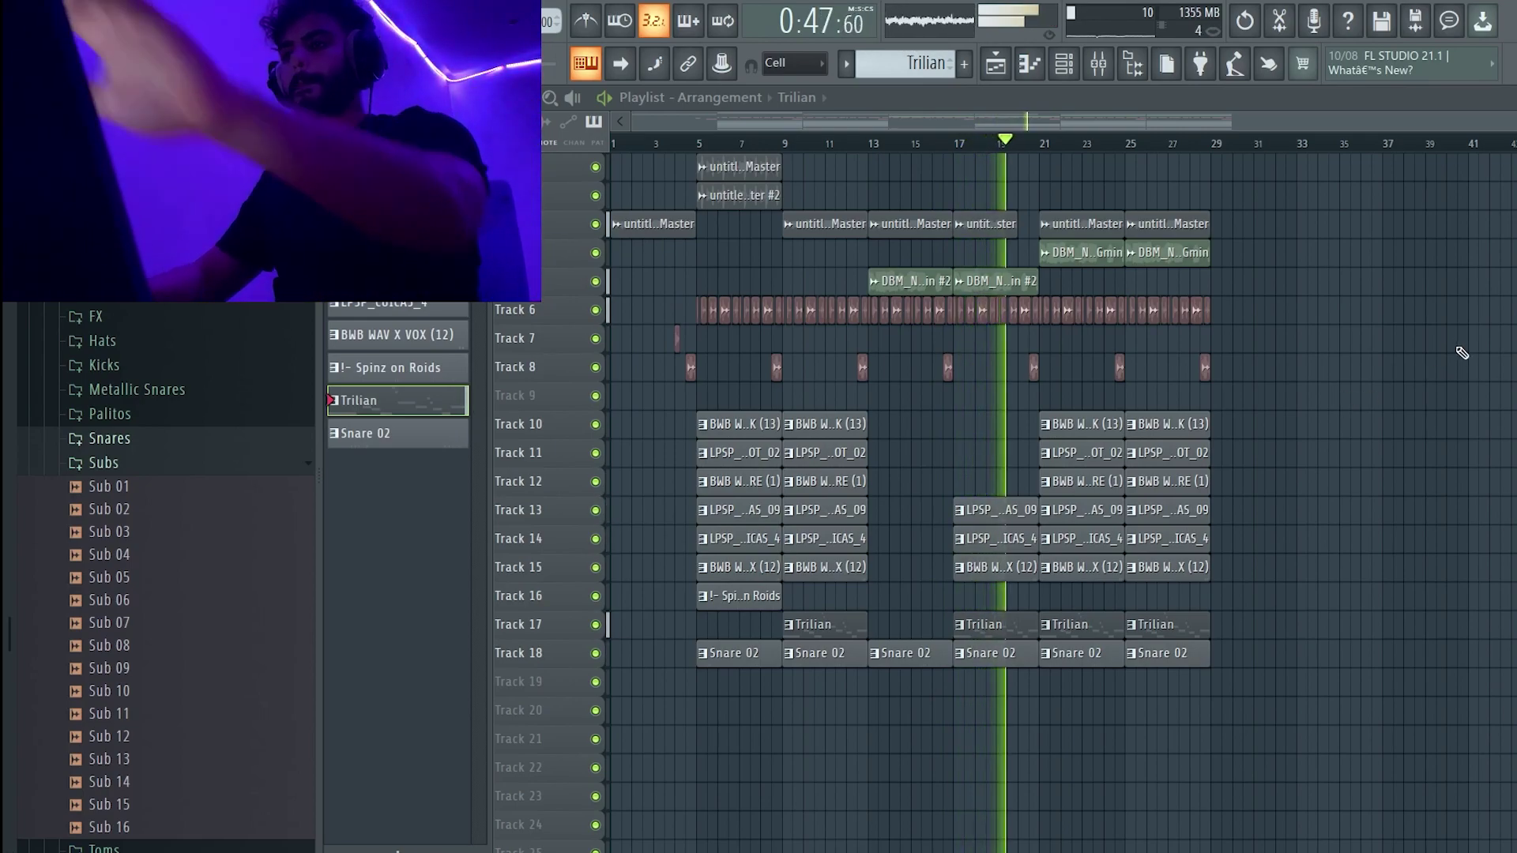
click(1412, 625)
right_click(1412, 625)
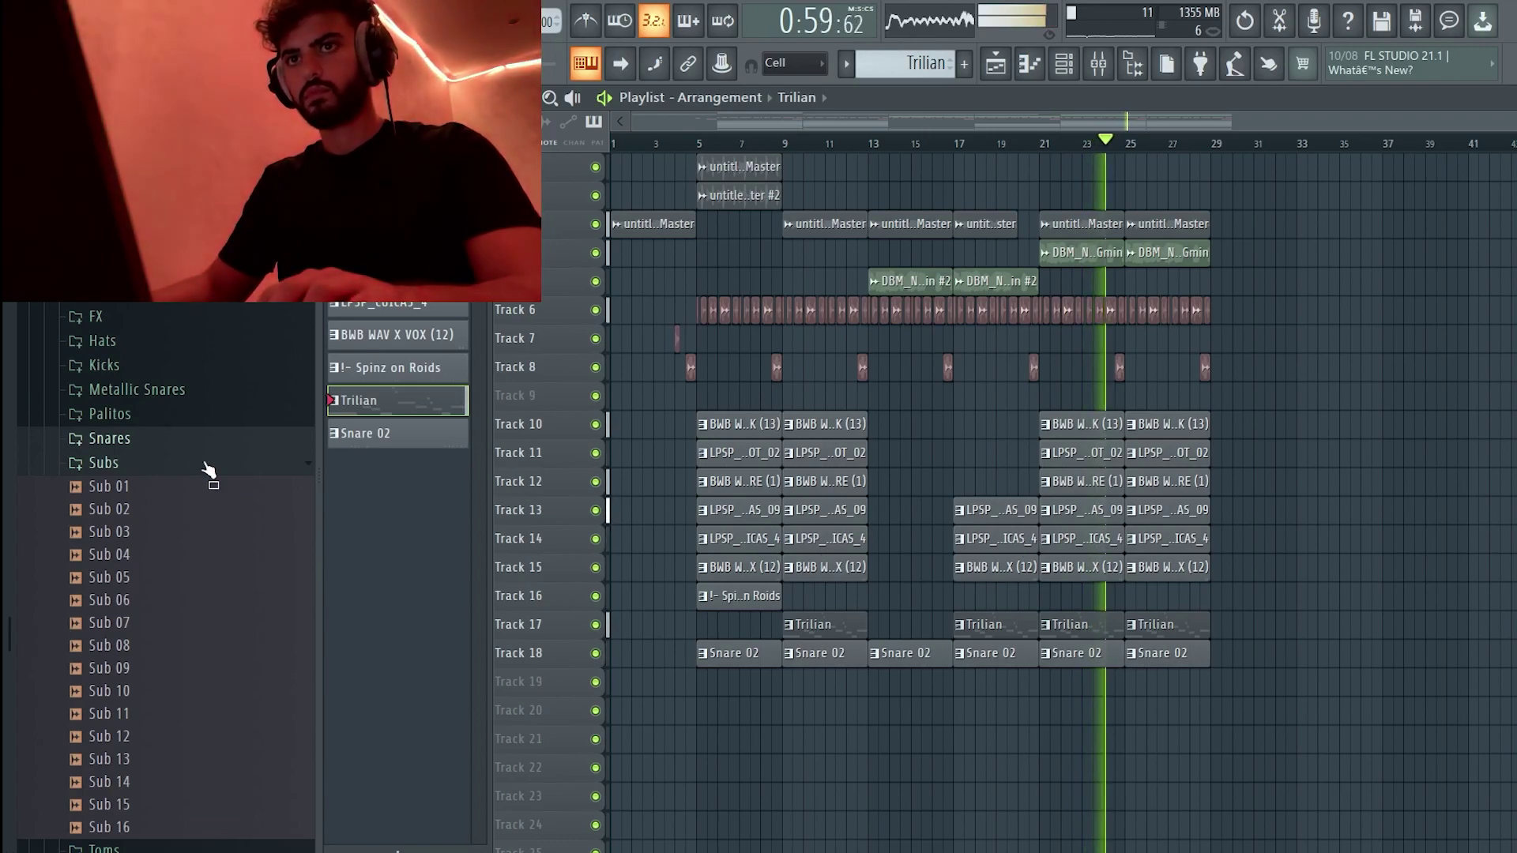
click(186, 438)
click(189, 427)
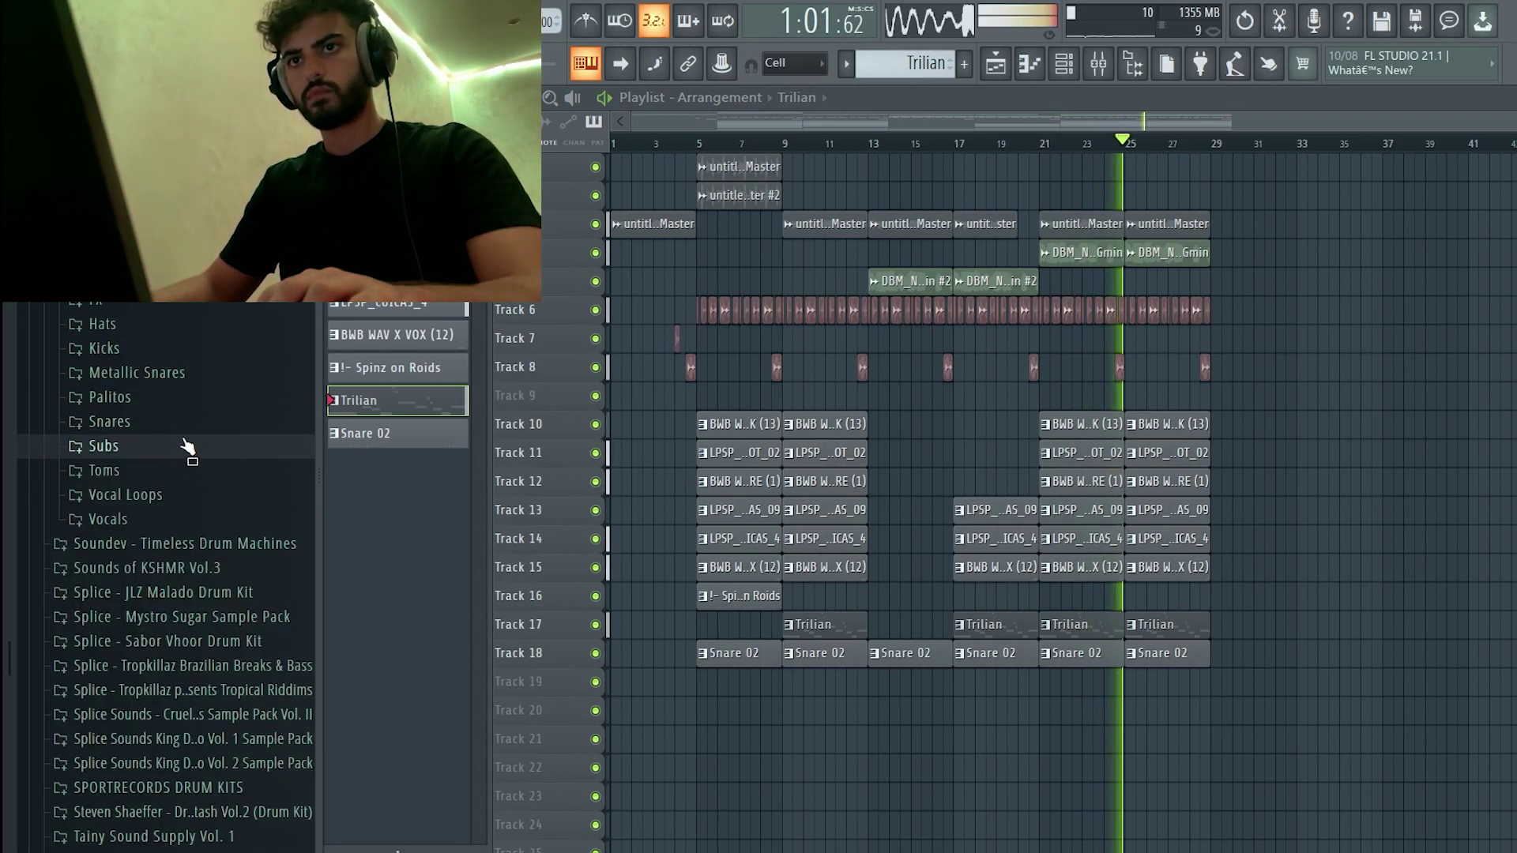
scroll(178, 403, up, 15)
scroll(175, 386, up, 20)
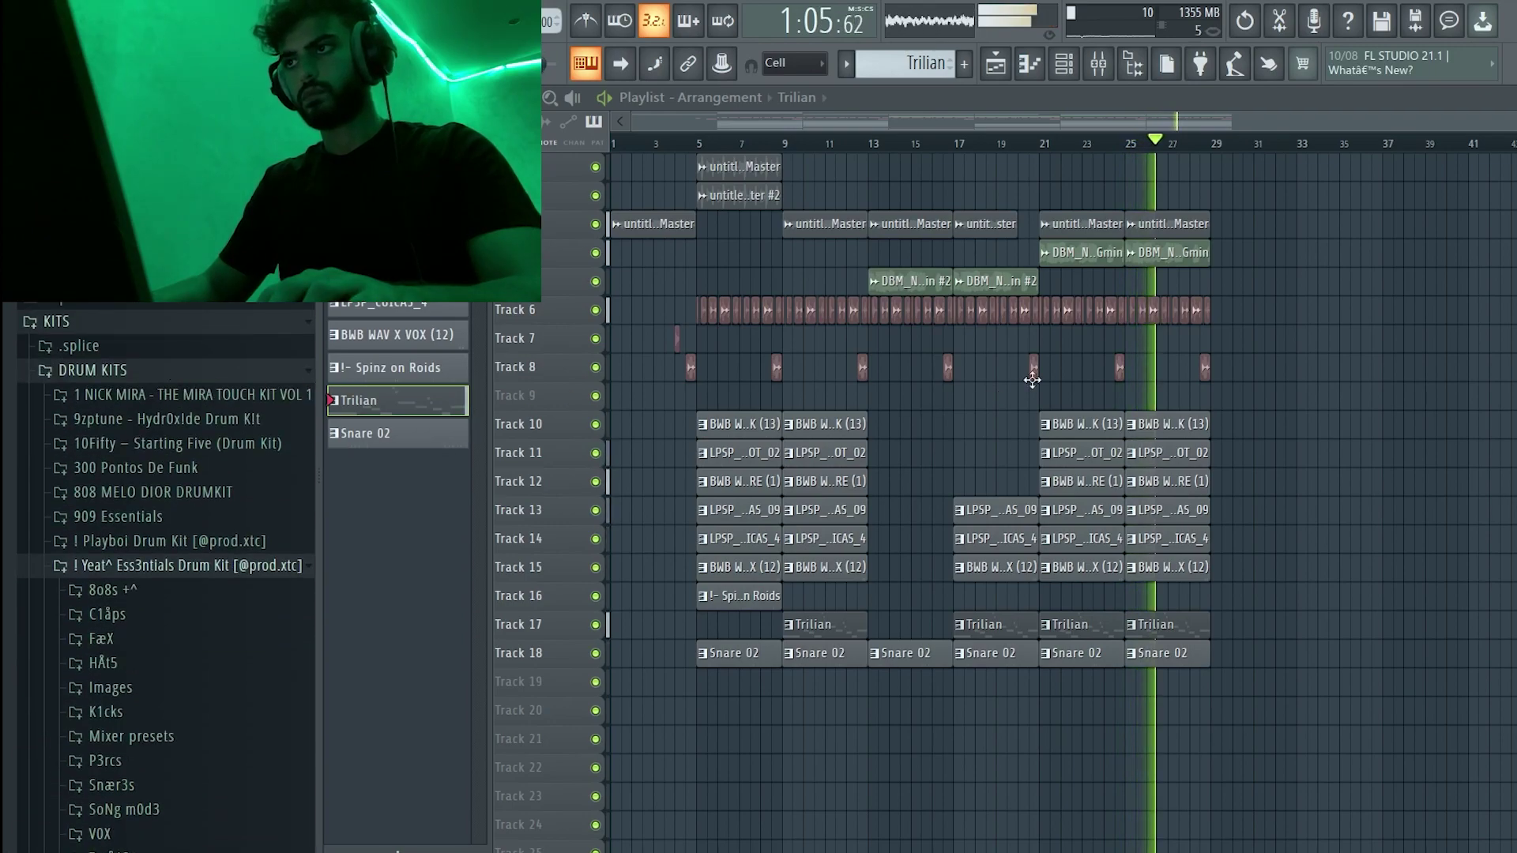
- Slice the drum and bass pattern clips within bar 28 and delete the cut-off ends
drag(1328, 244, 1040, 731)
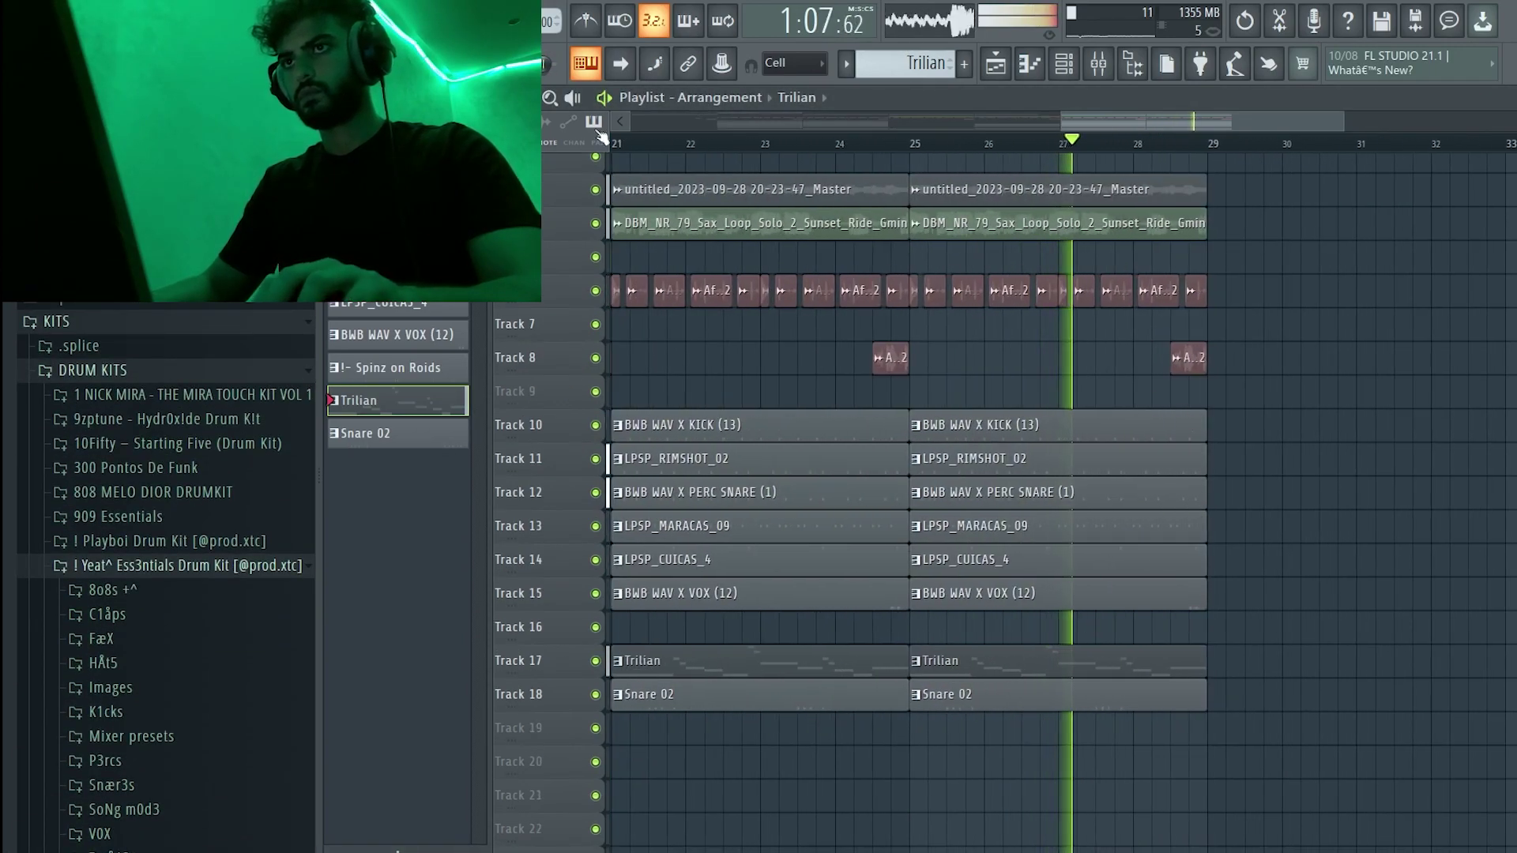
drag(1154, 725, 1180, 426)
key(Delete)
ctrl+right_click(1180, 426)
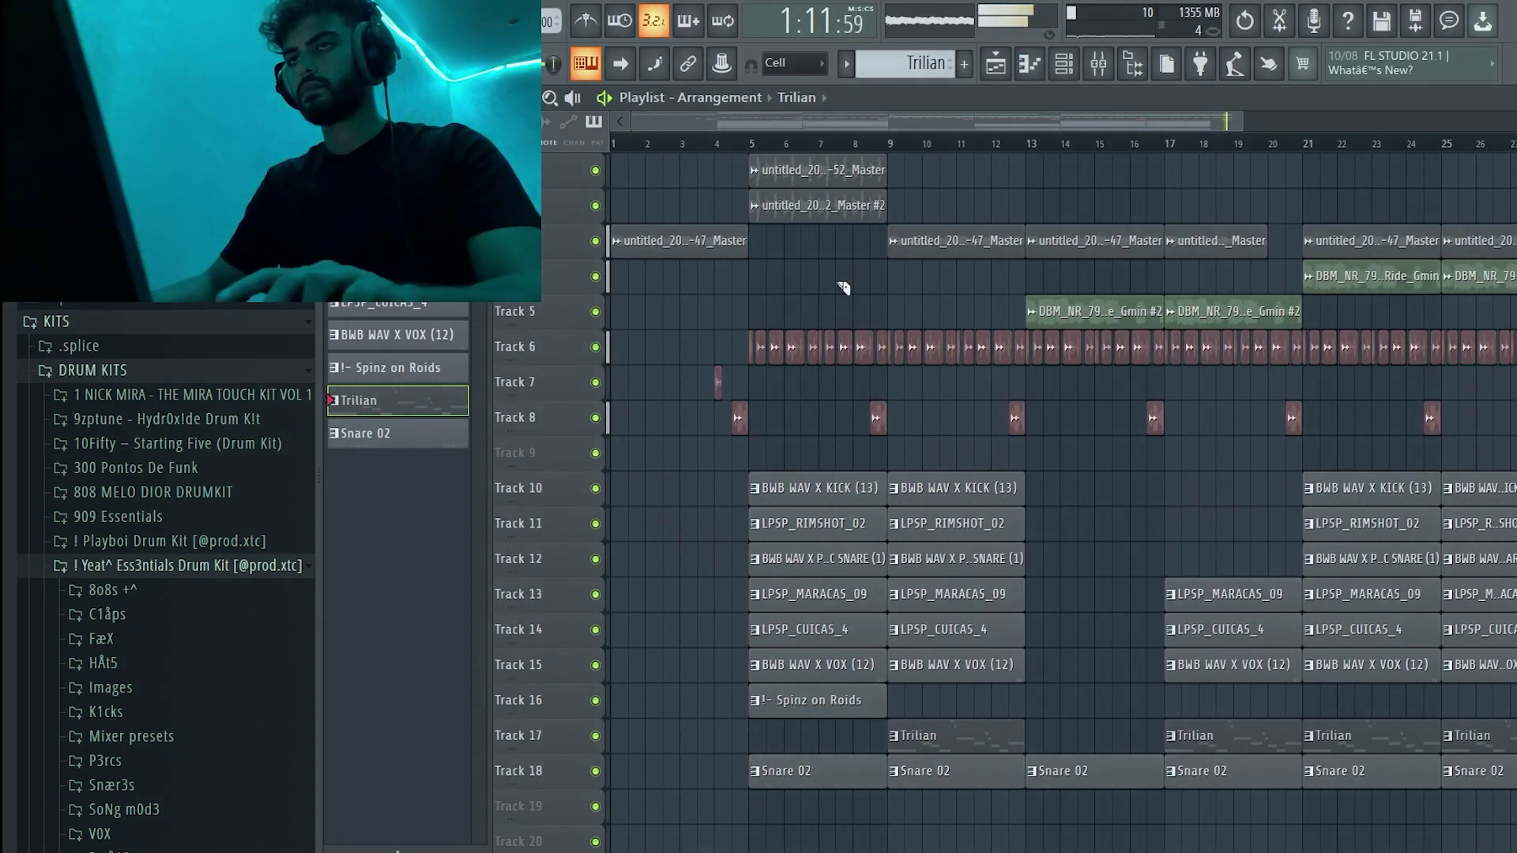